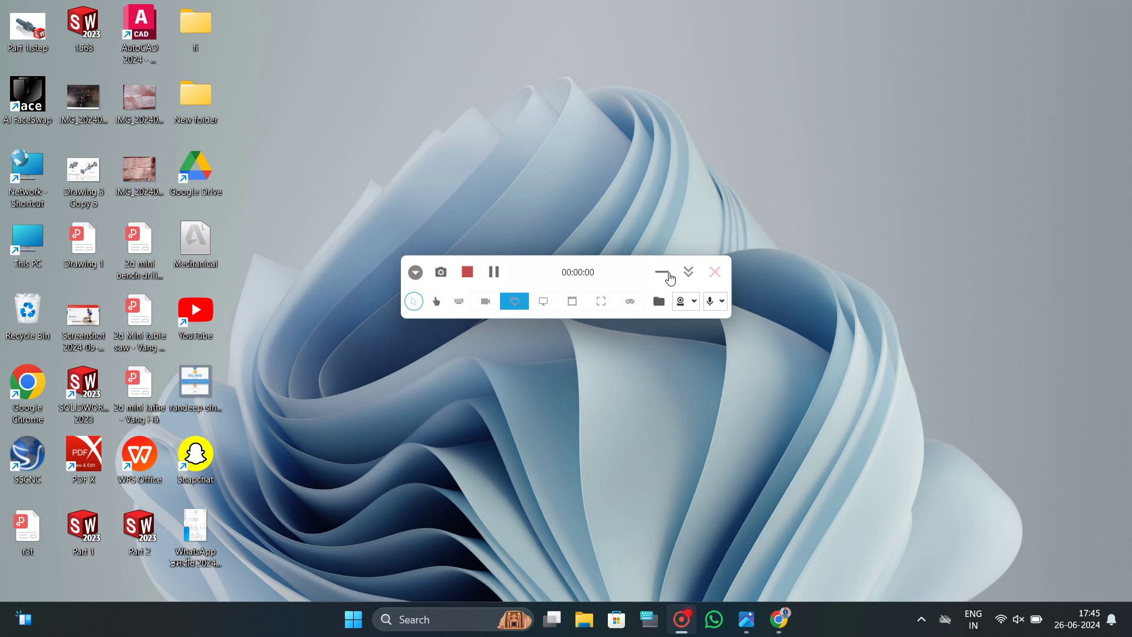
Start recording, open the stepped shaft drawing in Photos and zoom to read its dimensions.
left_click(688, 272)
left_click(742, 622)
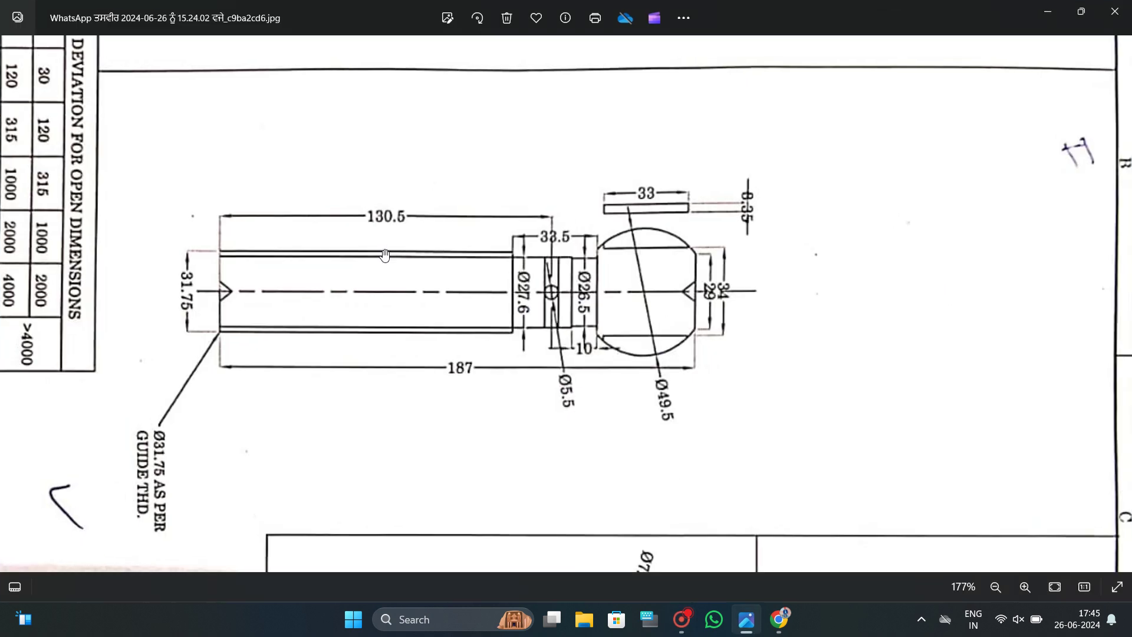
scroll(436, 284, "down", 2)
scroll(436, 283, "down", 2)
scroll(437, 284, "up", 2)
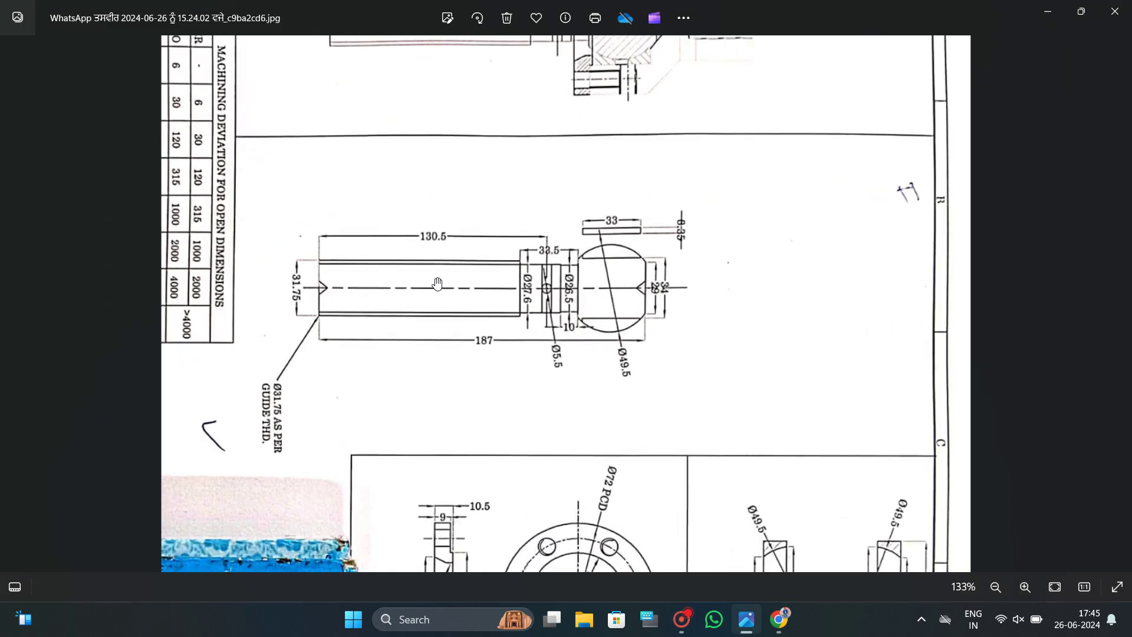
scroll(436, 283, "up", 2)
scroll(436, 283, "up", 1)
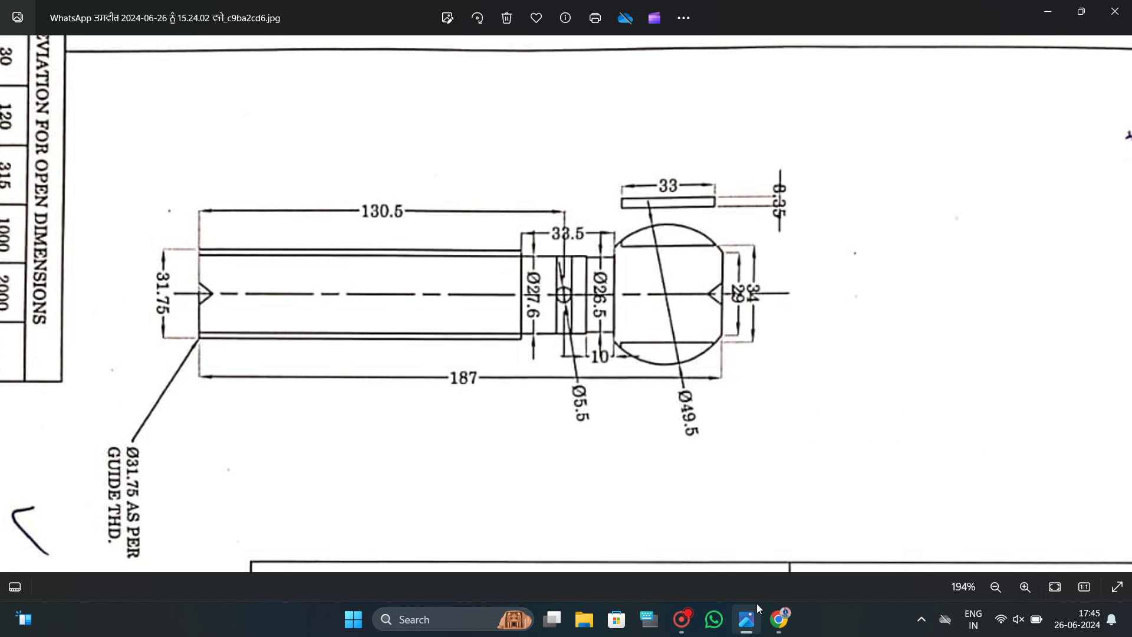
Create Sketch 1 on the Front plane, viewed face-on, with construction Line mode enabled.
left_click(779, 624)
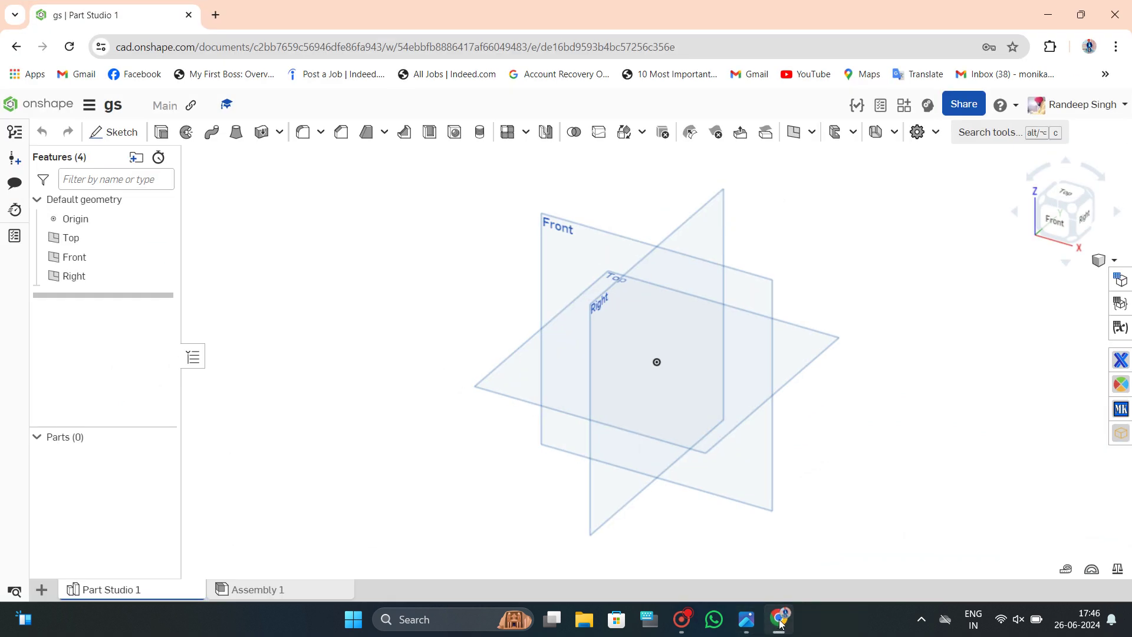
left_click(600, 253)
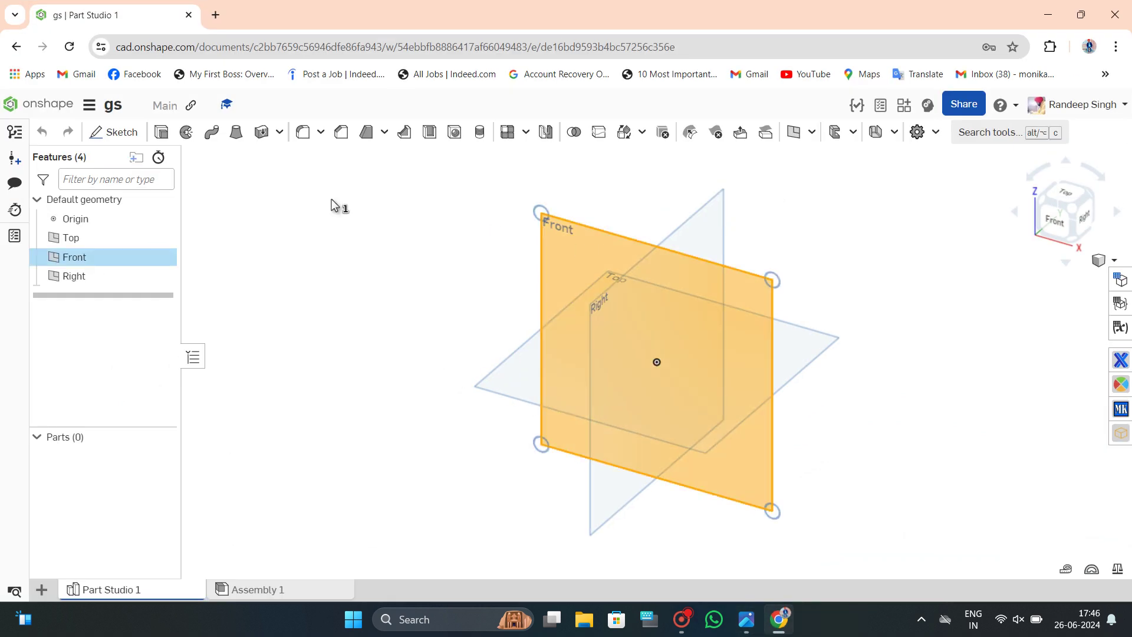
left_click(127, 132)
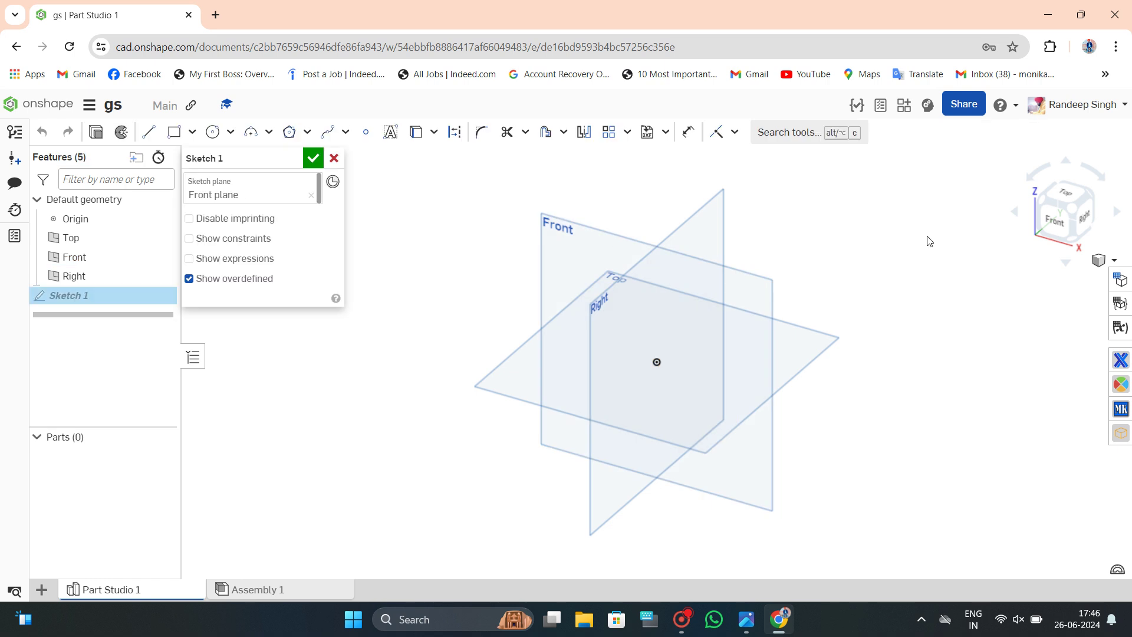
left_click(1057, 226)
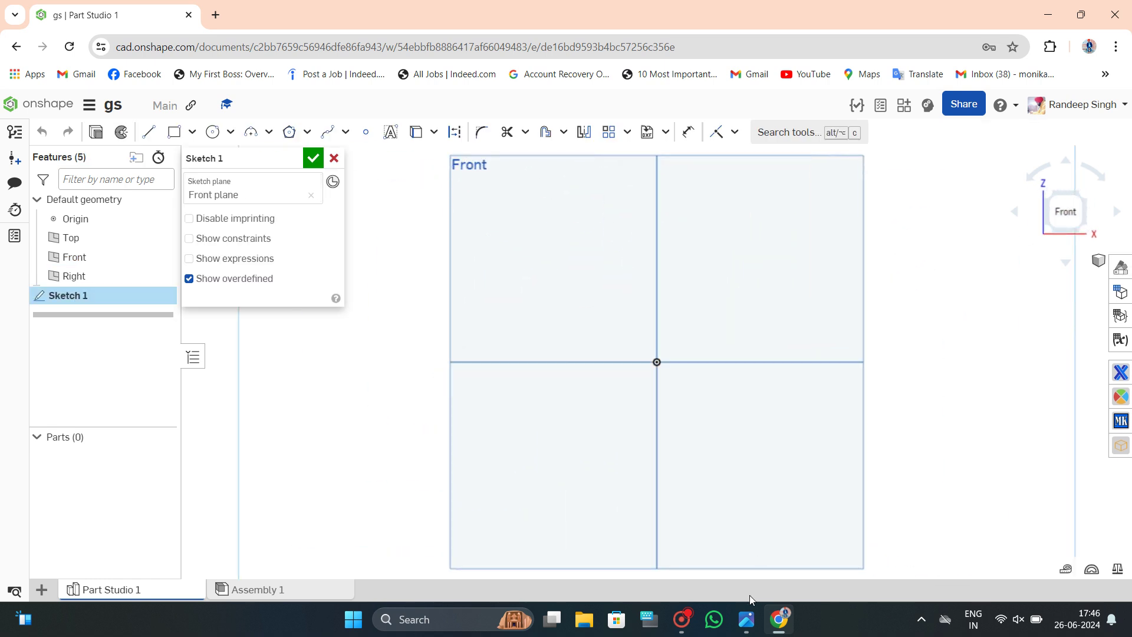
left_click(746, 619)
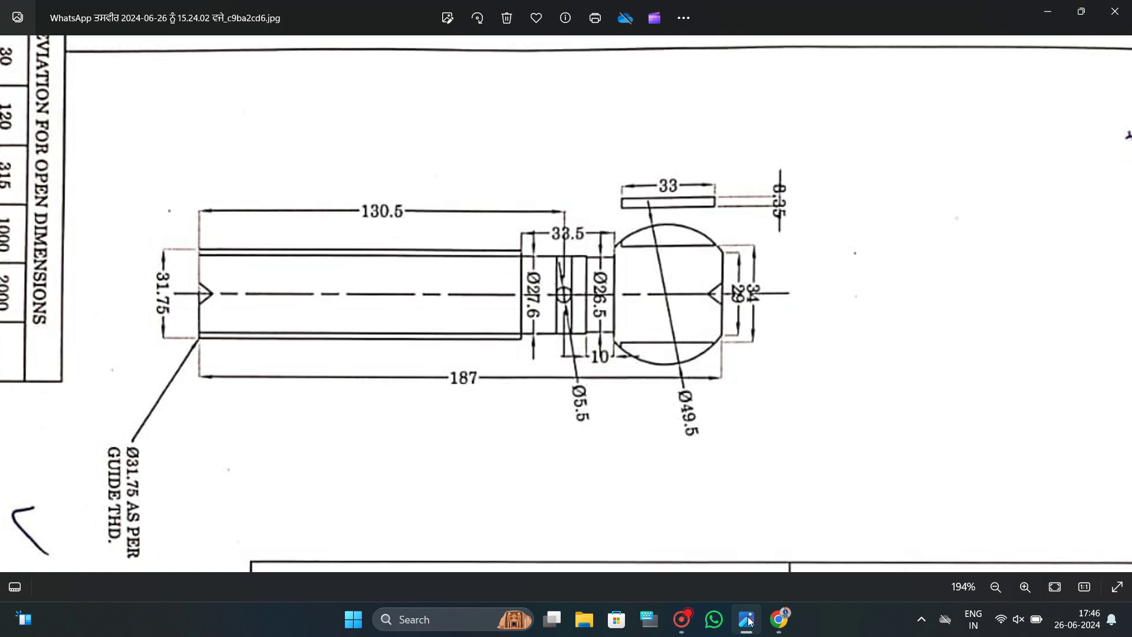
left_click(748, 621)
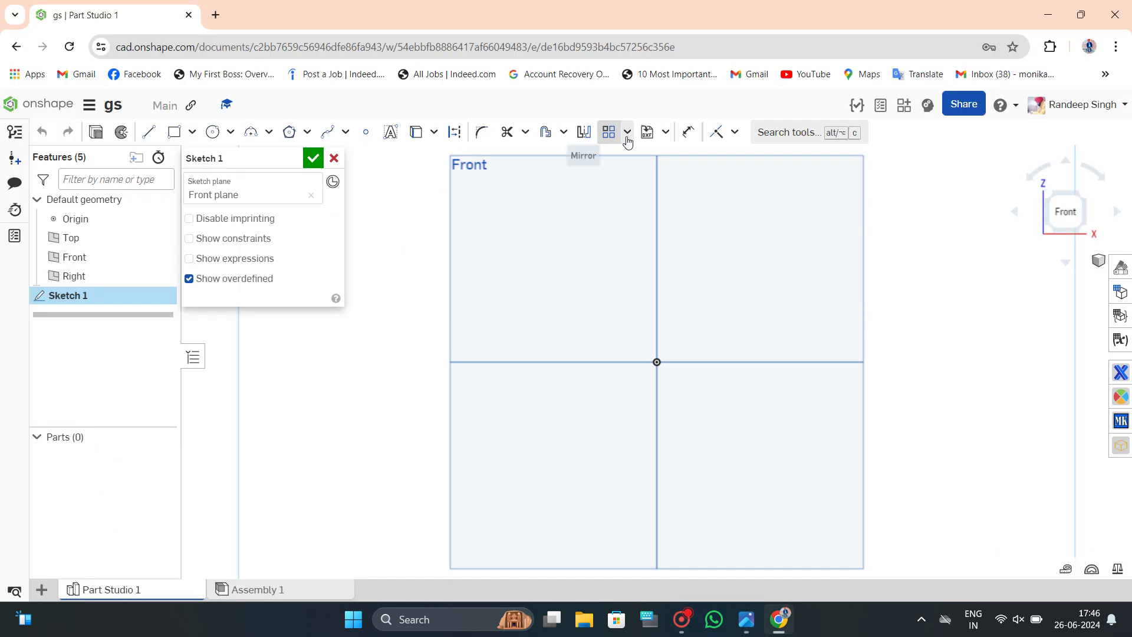
left_click(454, 132)
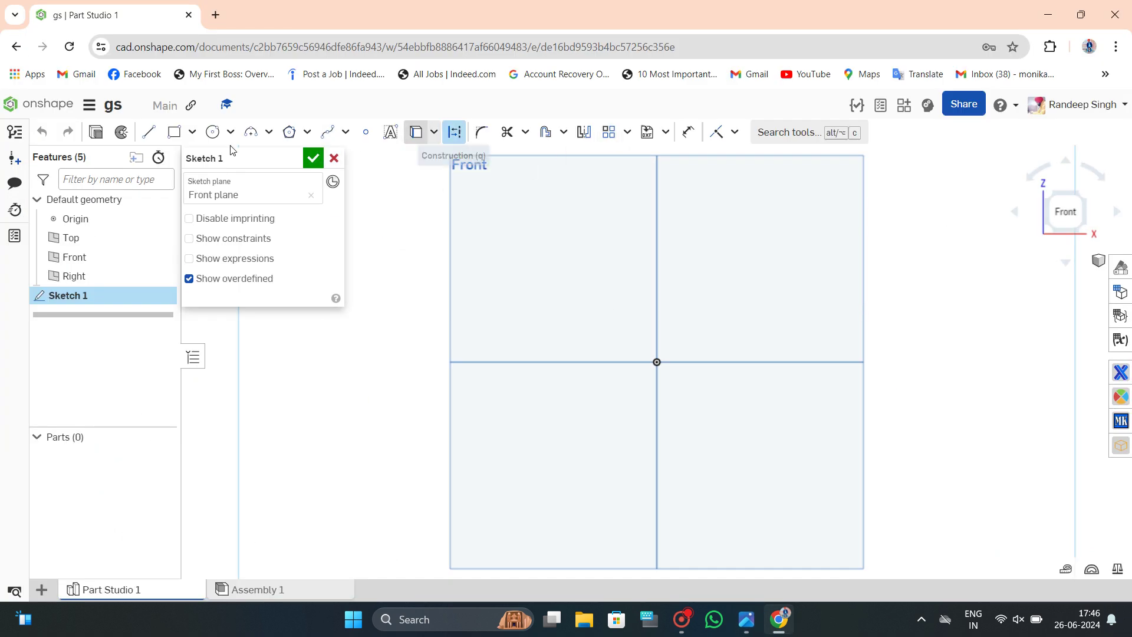
left_click(148, 132)
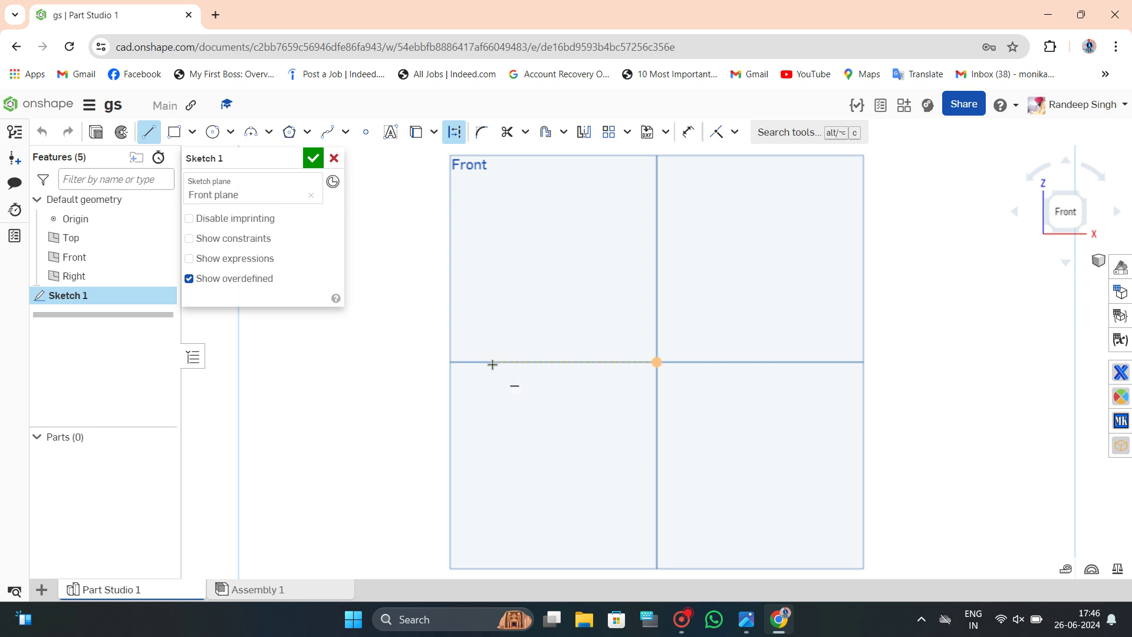
Draw a horizontal construction centreline through the origin.
left_click(471, 360)
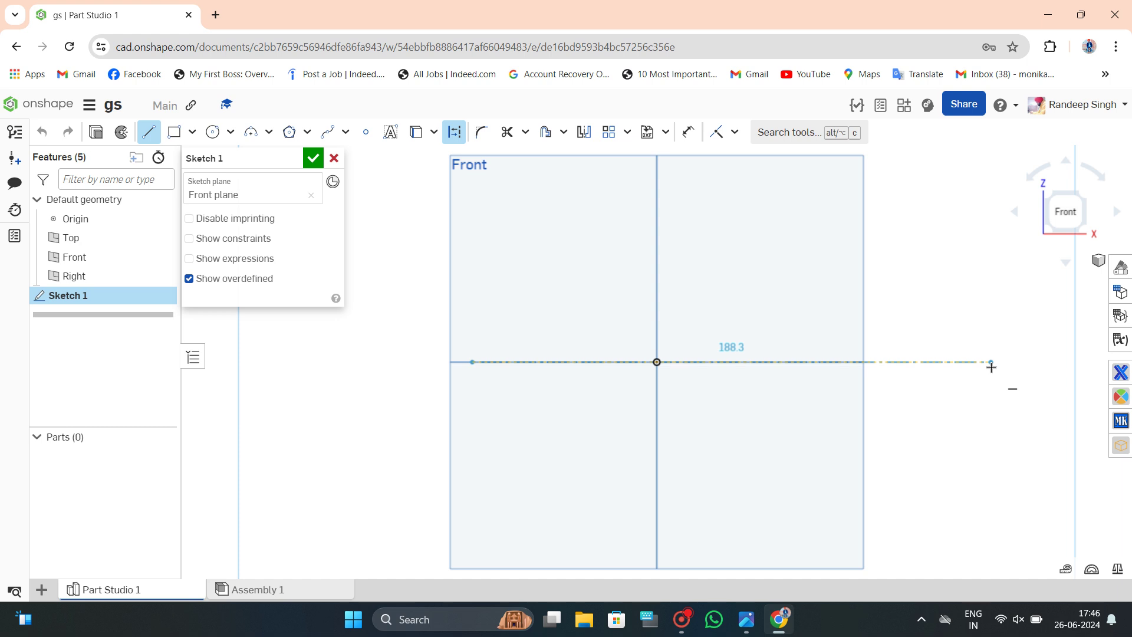
left_click(991, 365)
key("Escape")
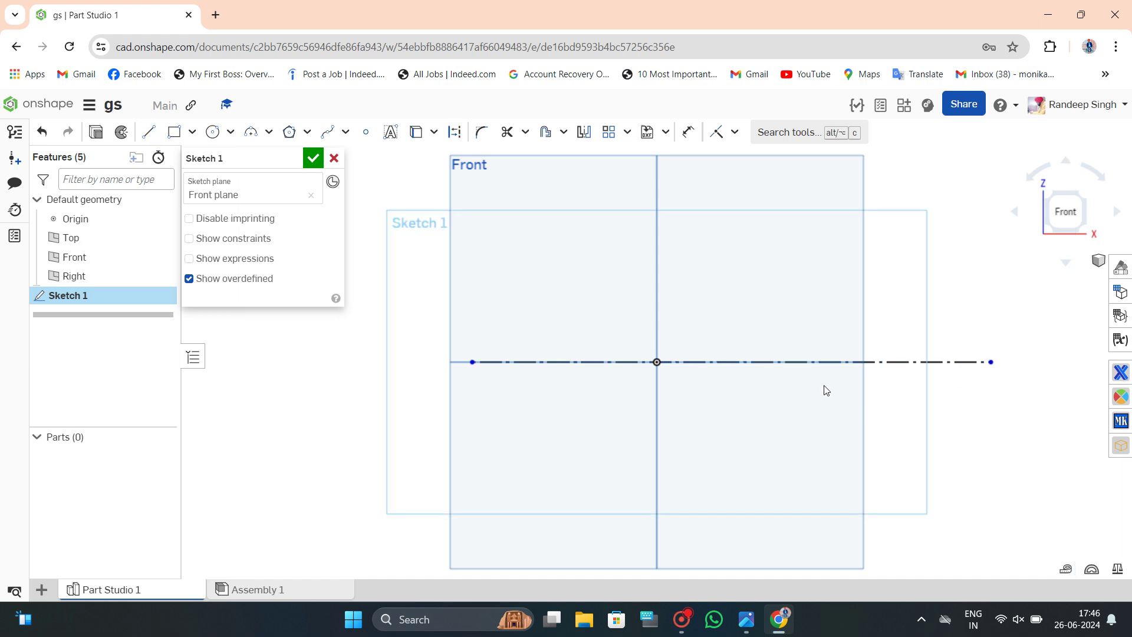
scroll(645, 382, "up", 2)
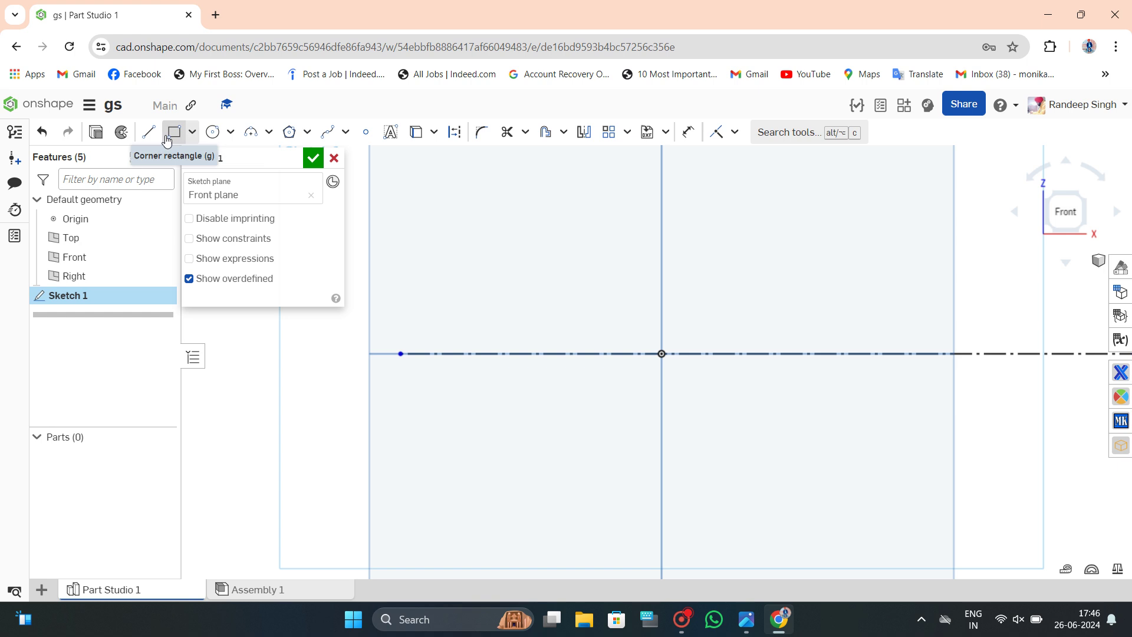
Start the shaft profile with an 11.2 vertical drop and a 53.9 horizontal edge.
left_click(149, 131)
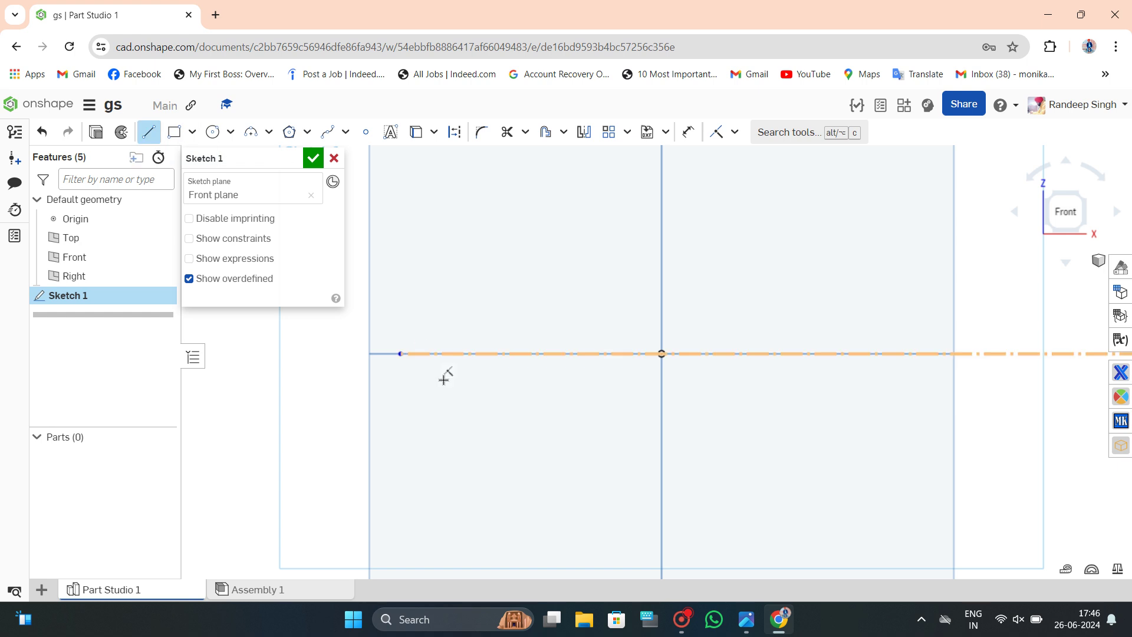
left_click(429, 354)
left_click(429, 398)
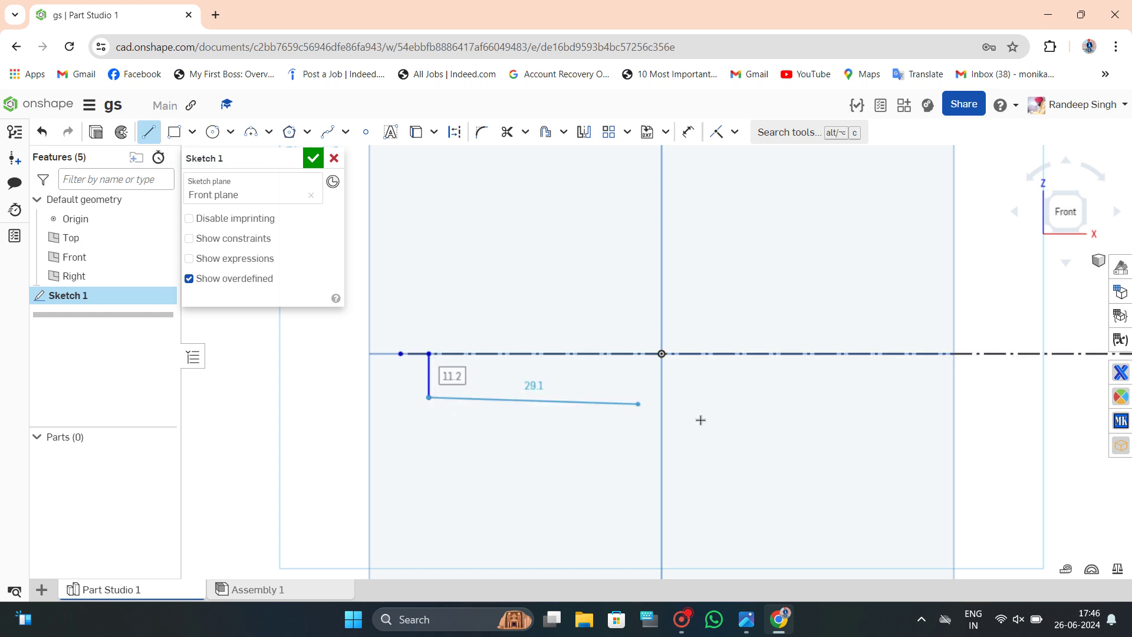
left_click(746, 619)
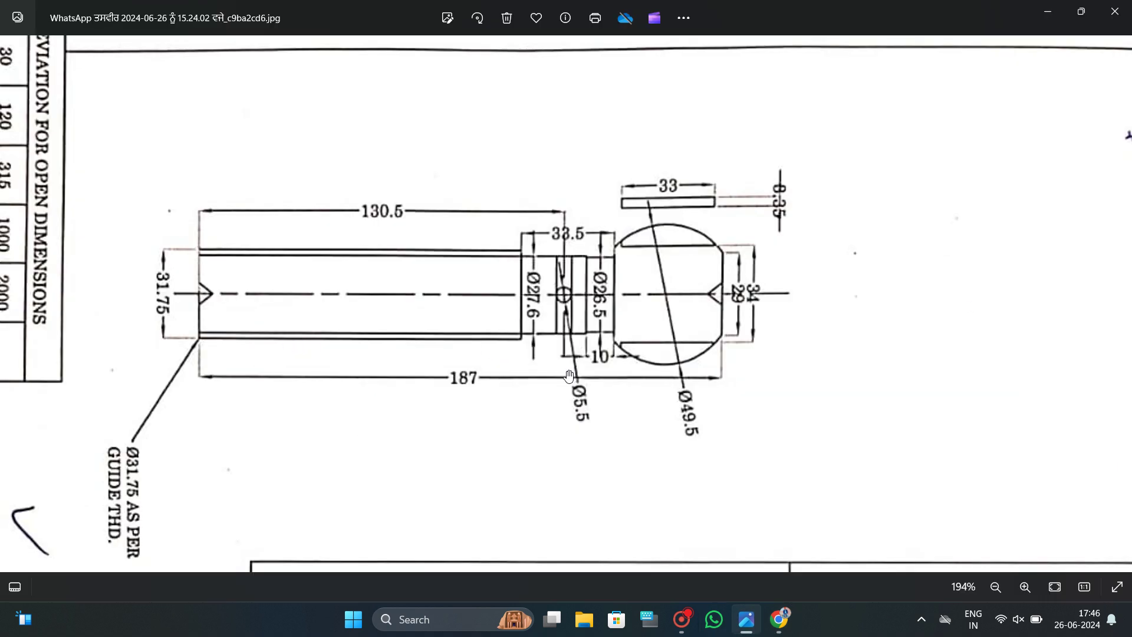
left_click(746, 619)
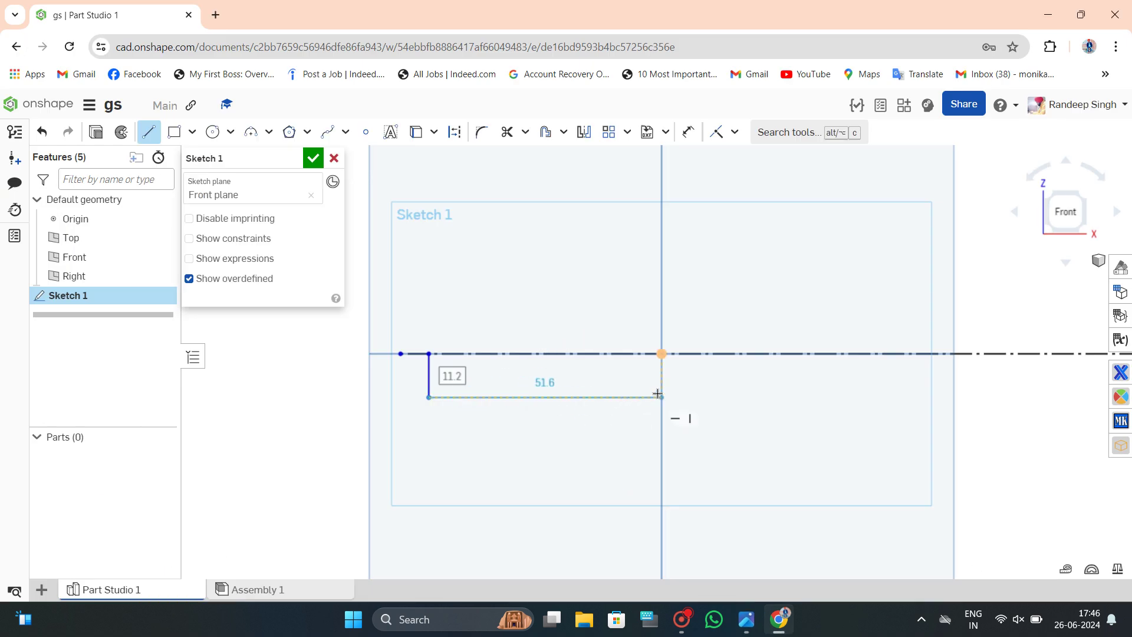
left_click(638, 397)
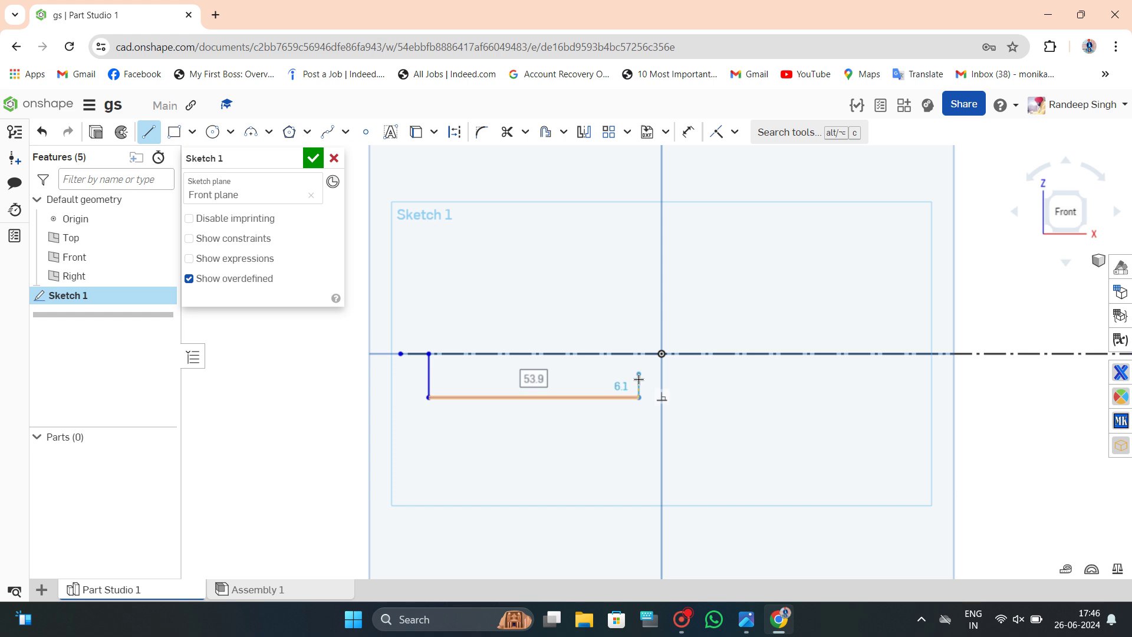
Add a 1.3 vertical step up from the end of the 53.9 edge.
key("t")
scroll(638, 380, "down", 3)
scroll(639, 383, "up", 6)
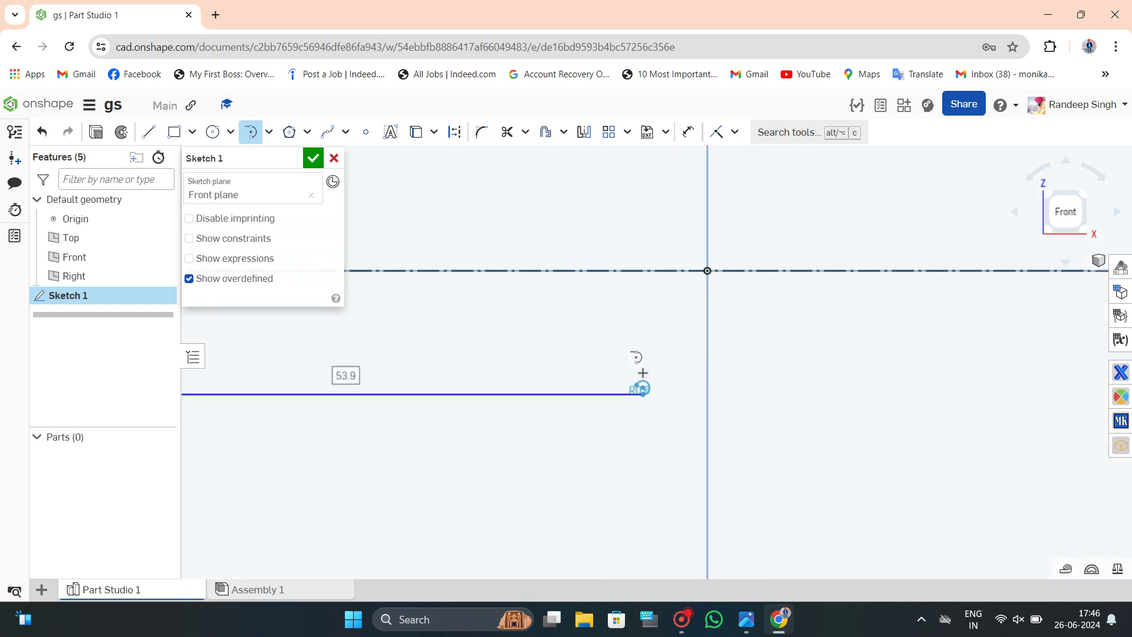
scroll(642, 372, "down", 3)
scroll(654, 395, "up", 3)
scroll(654, 395, "up", 2)
left_click(659, 435)
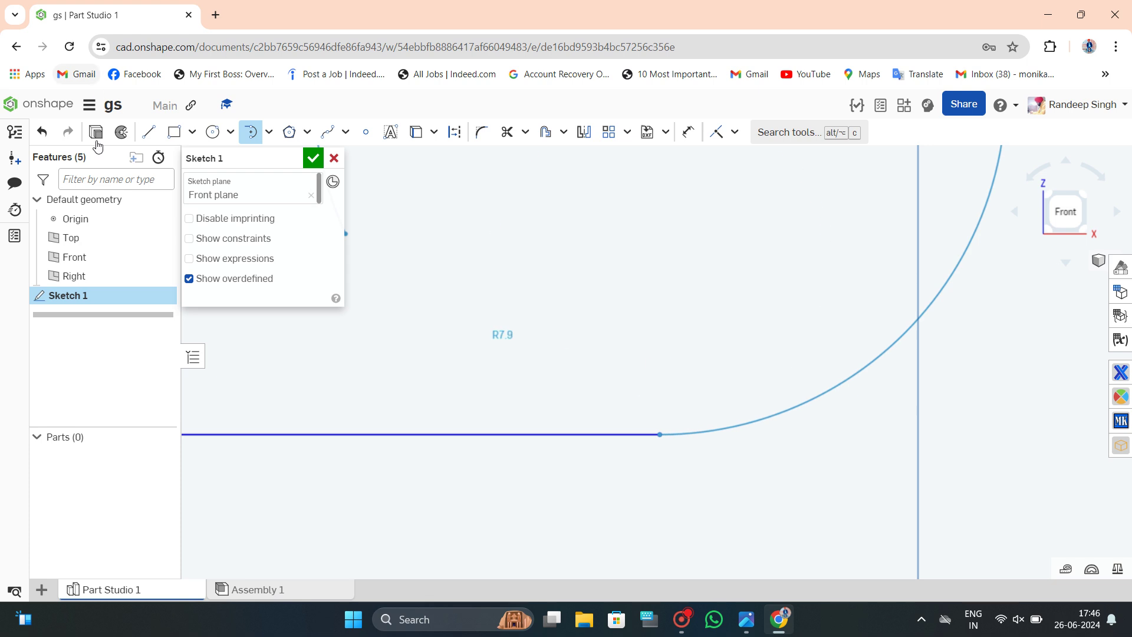
left_click(149, 132)
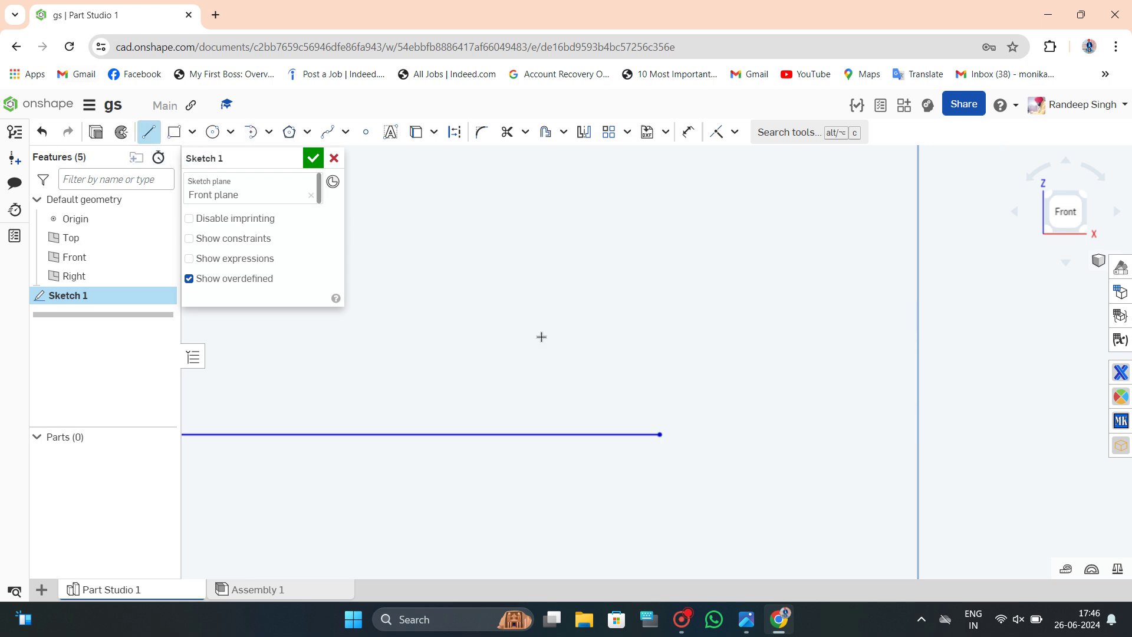
left_click(660, 435)
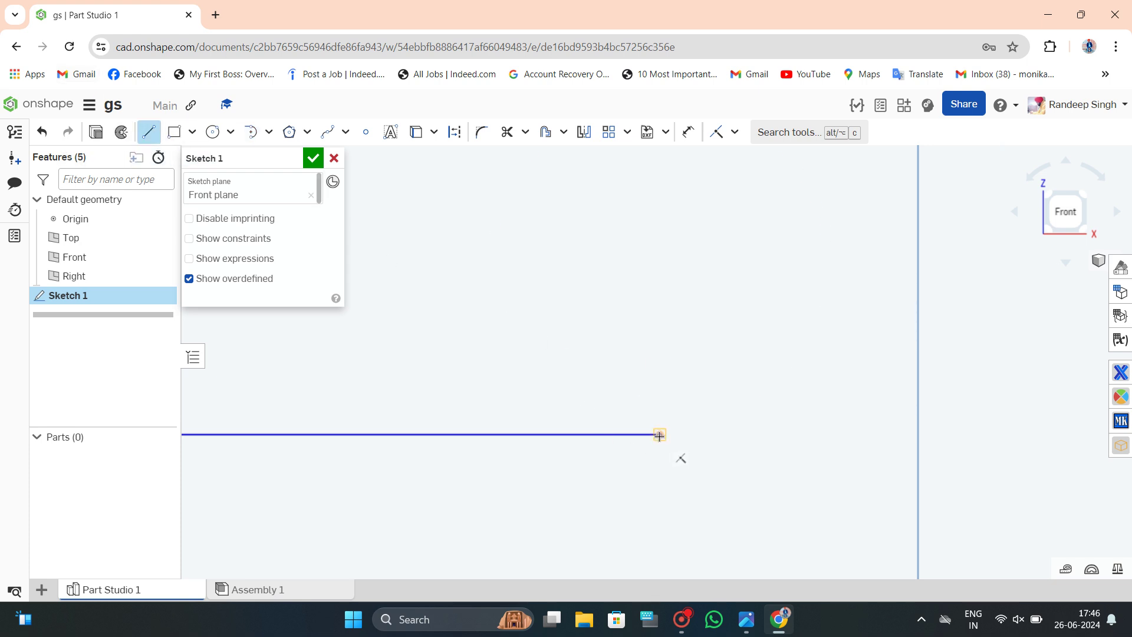
left_click(660, 378)
Continue the profile with a 21.1 horizontal run, a short step up and a short horizontal segment.
scroll(525, 375, "up", 3)
scroll(526, 372, "down", 6)
scroll(541, 391, "down", 2)
key("t")
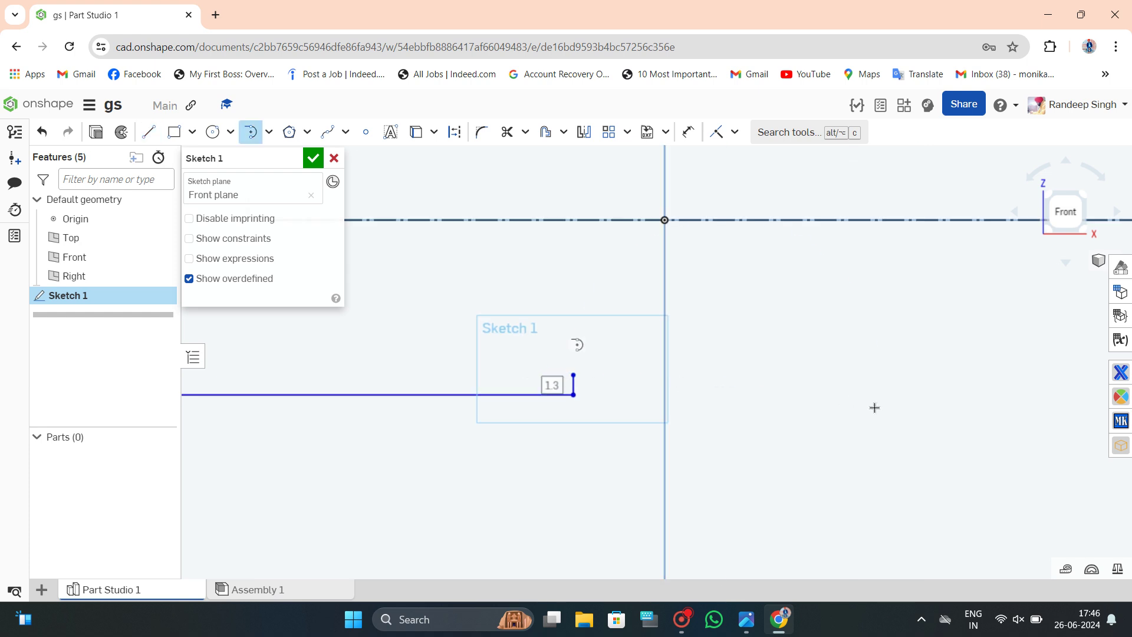
left_click(573, 375)
left_click(149, 132)
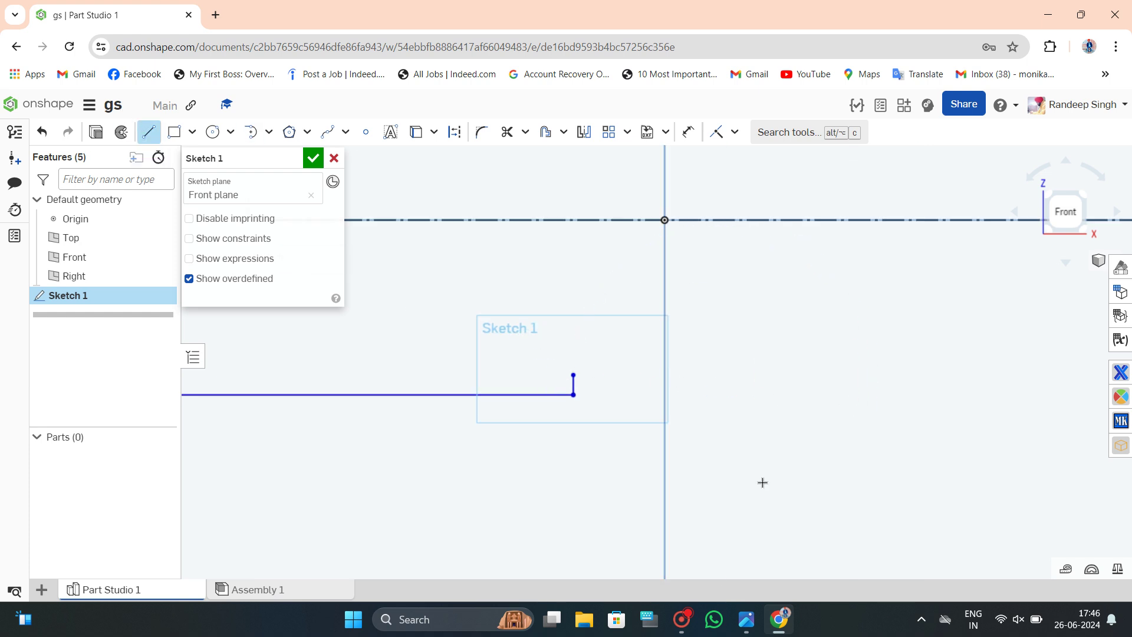
left_click(573, 375)
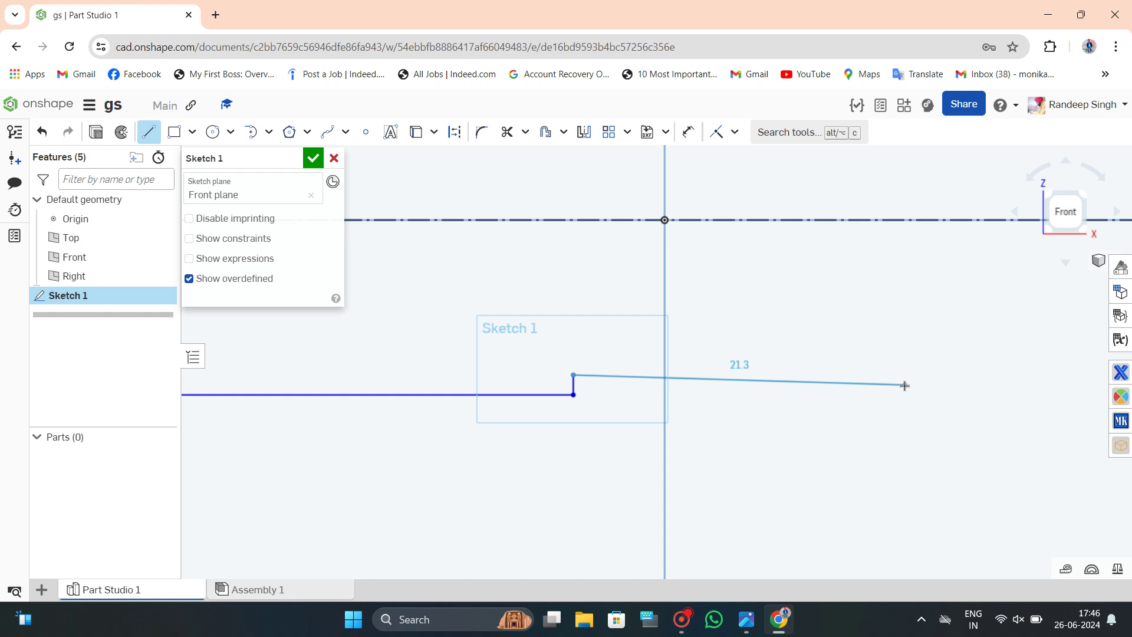
left_click(903, 375)
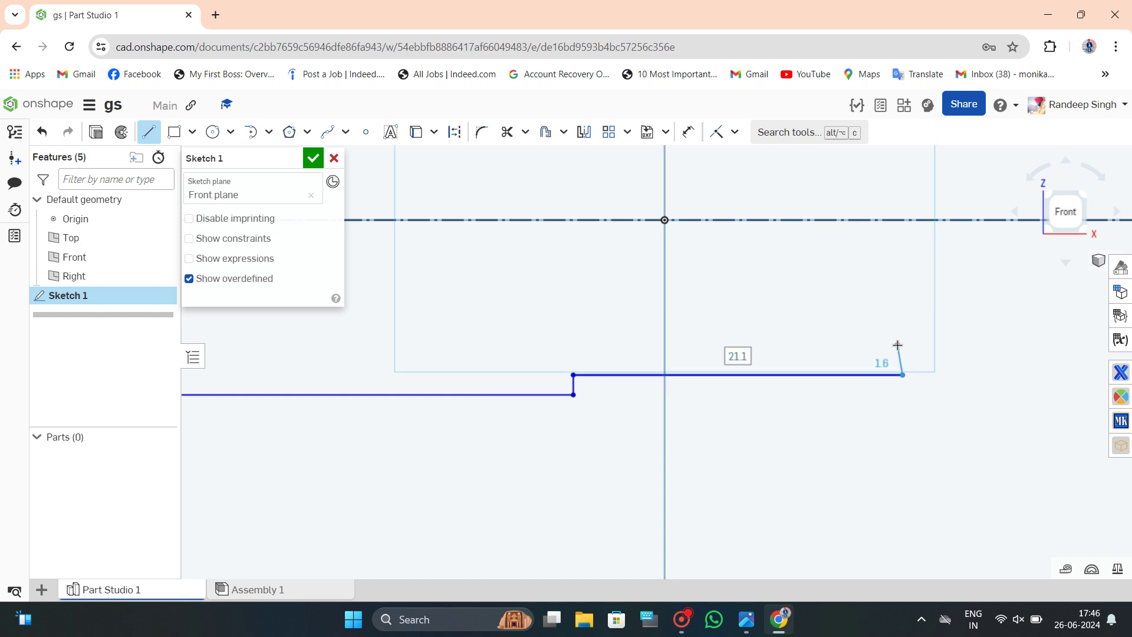
left_click(902, 359)
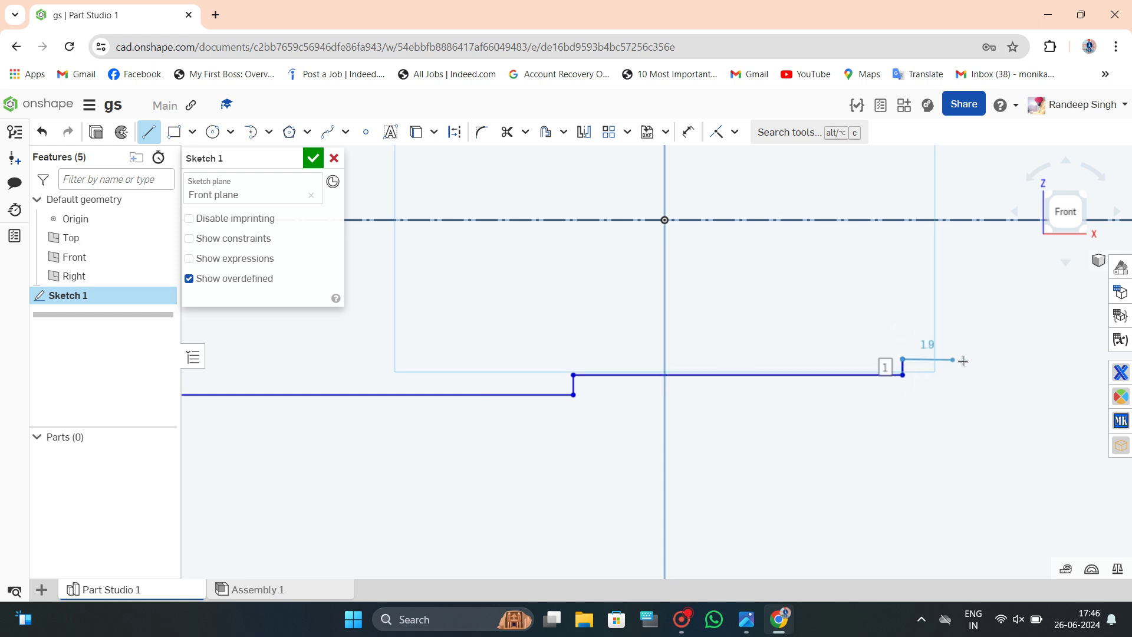
left_click(1007, 360)
key("Escape")
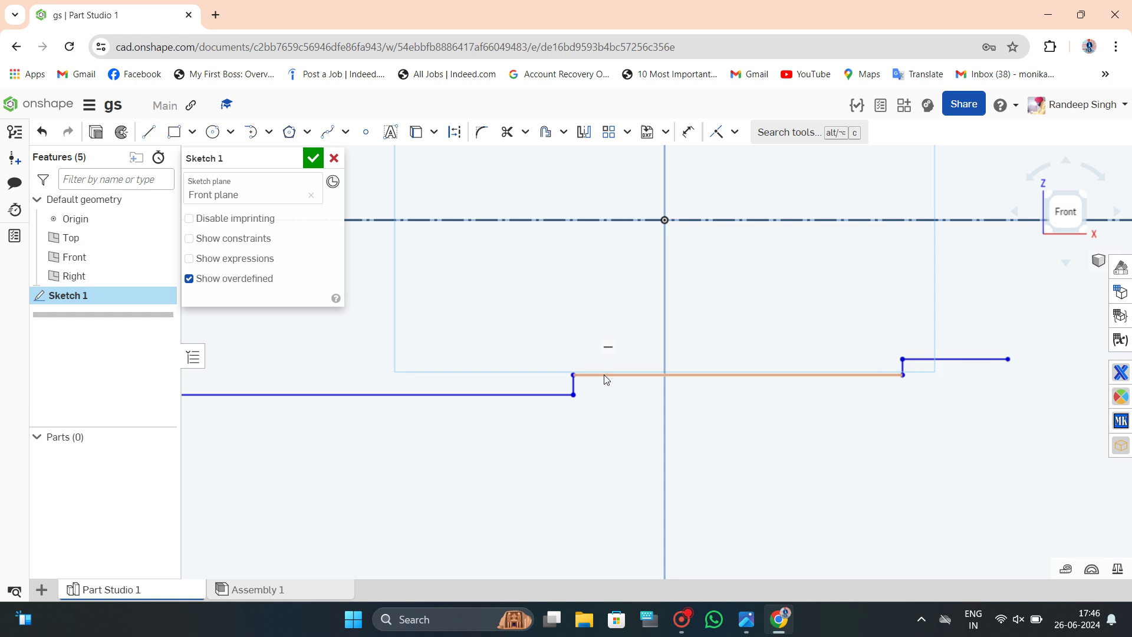
scroll(604, 374, "down", 5)
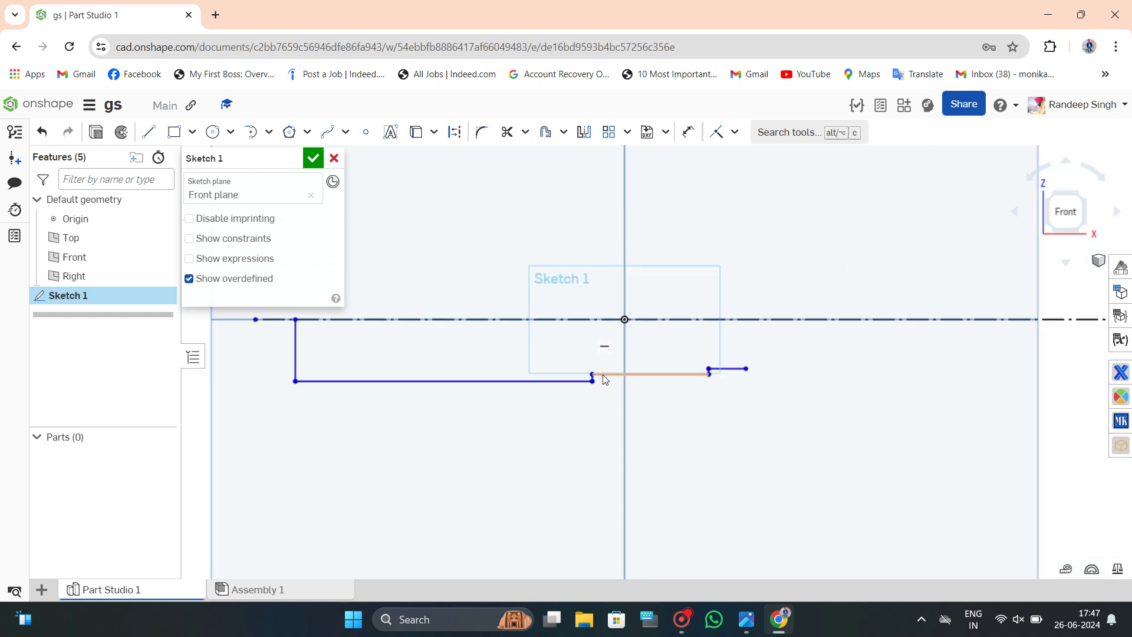
Check the ball dimensions on the reference drawing, then put it away to show Sketch 1.
left_click(750, 615)
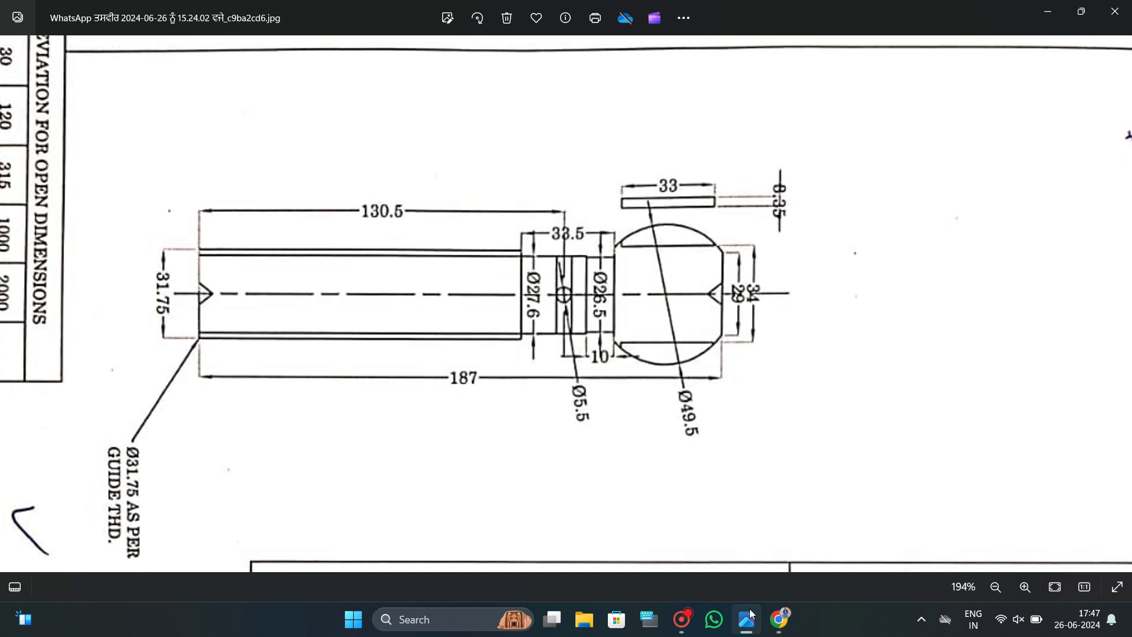
left_click(752, 615)
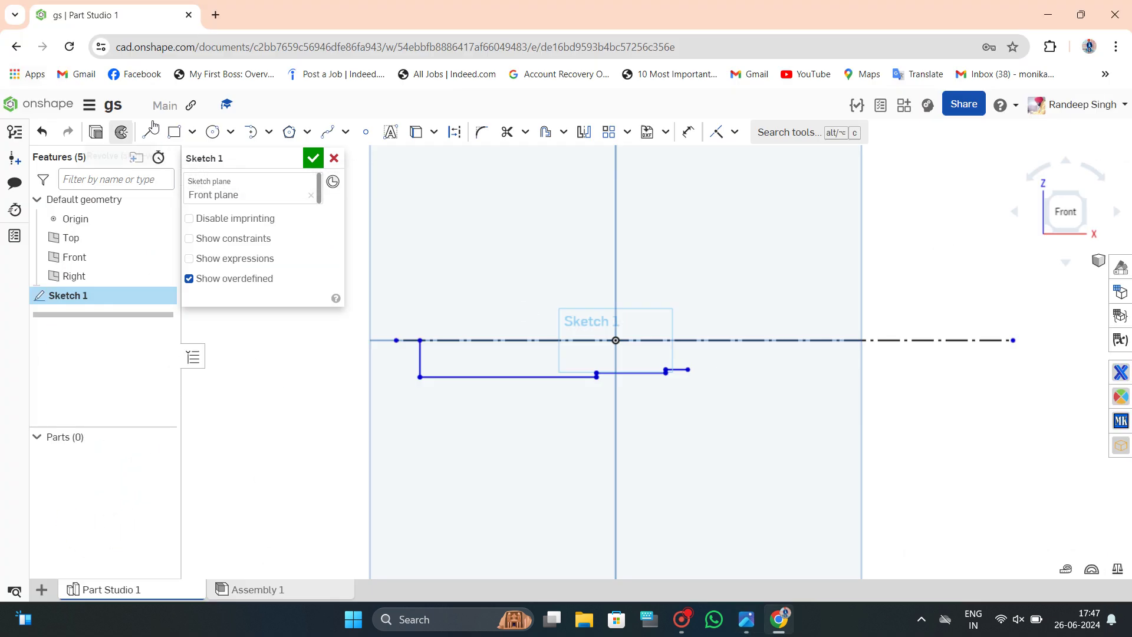
Draw a Ø49.5 circle centred on the construction centreline.
left_click(213, 132)
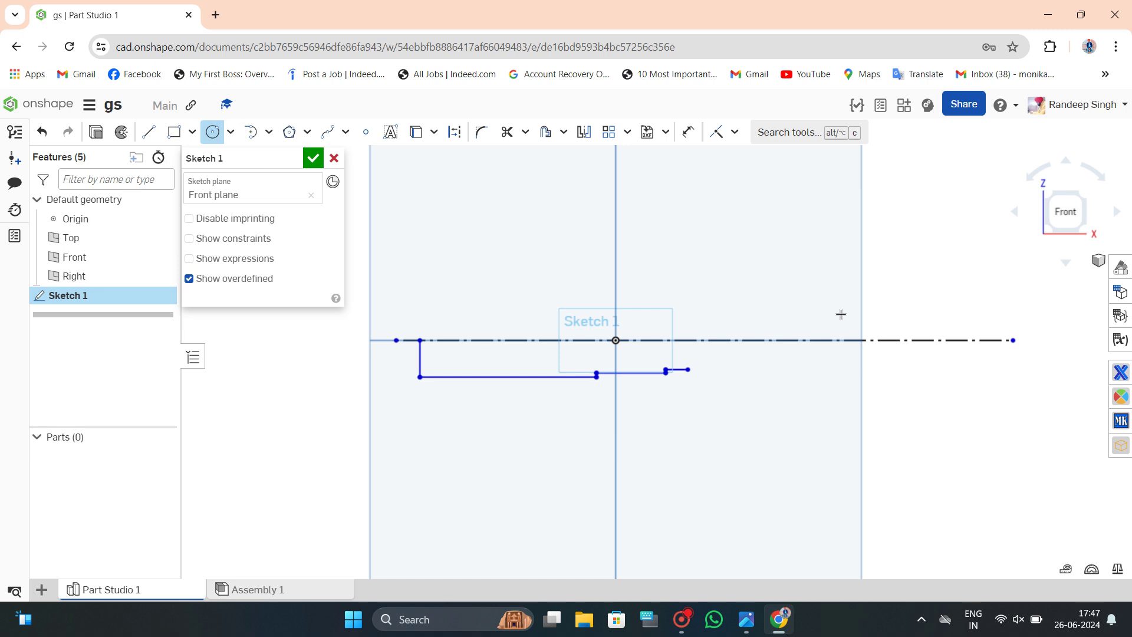
left_click(719, 341)
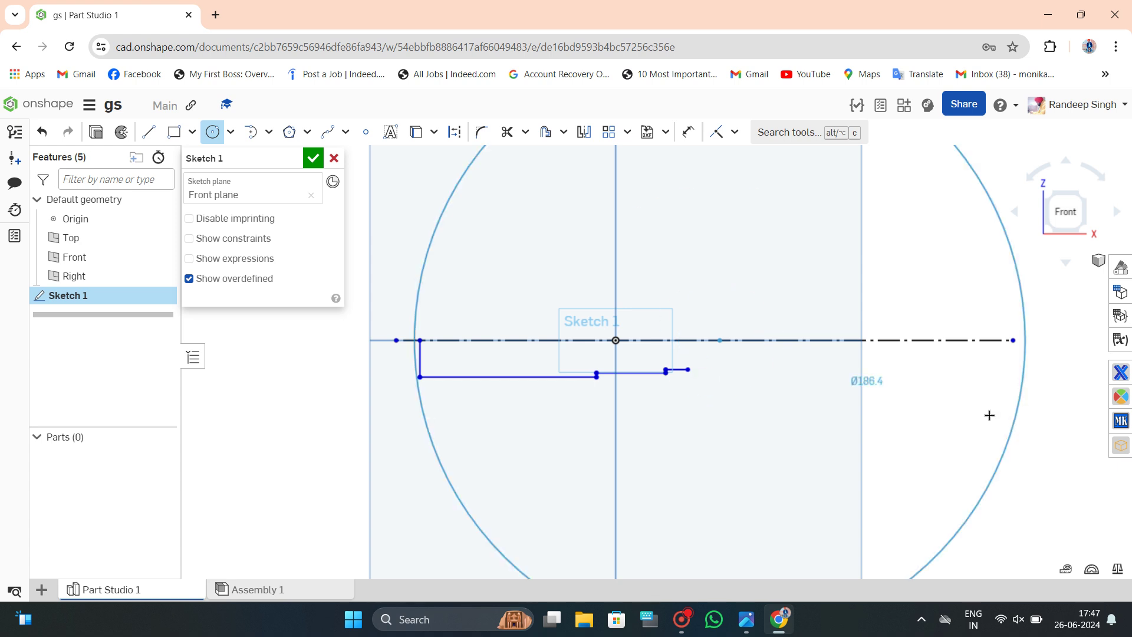
left_click(770, 384)
type("49.5")
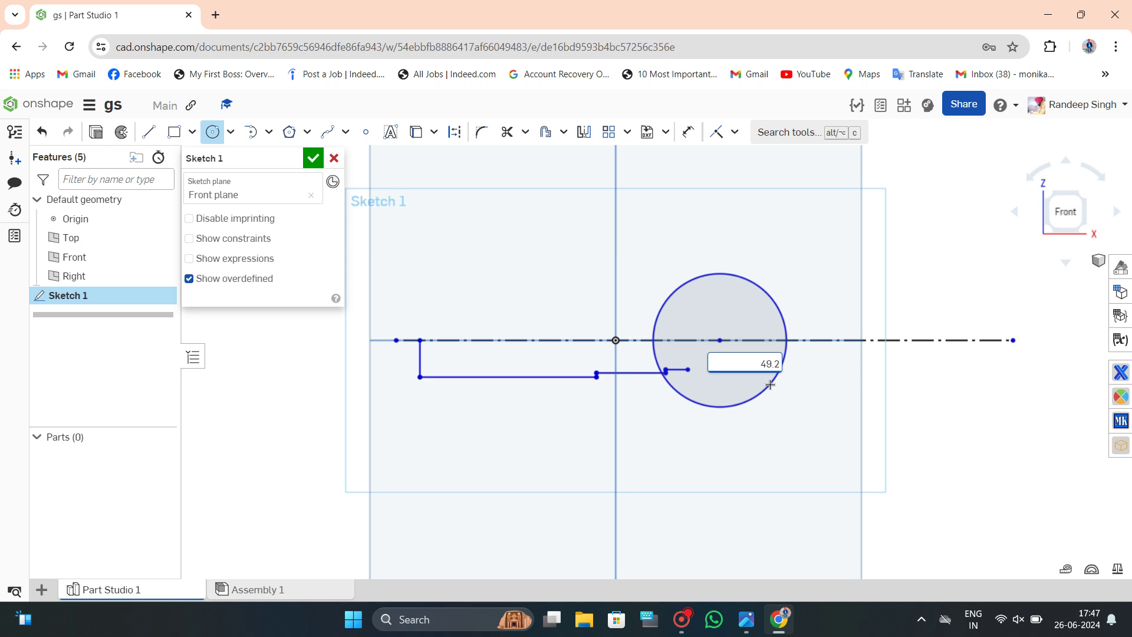
key("Return")
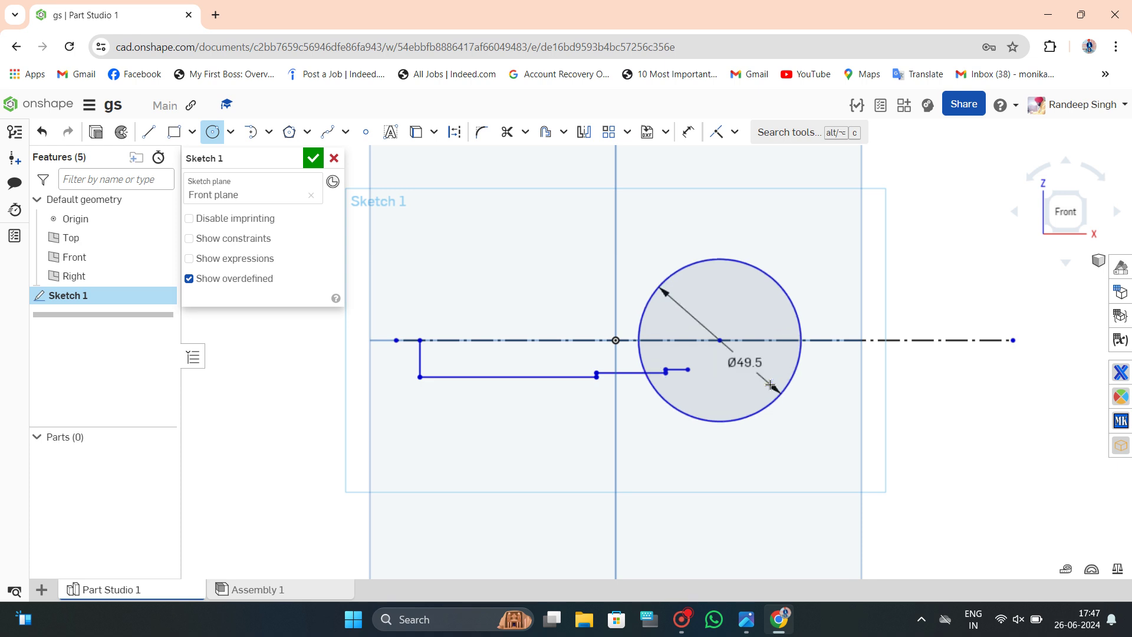
key("Escape")
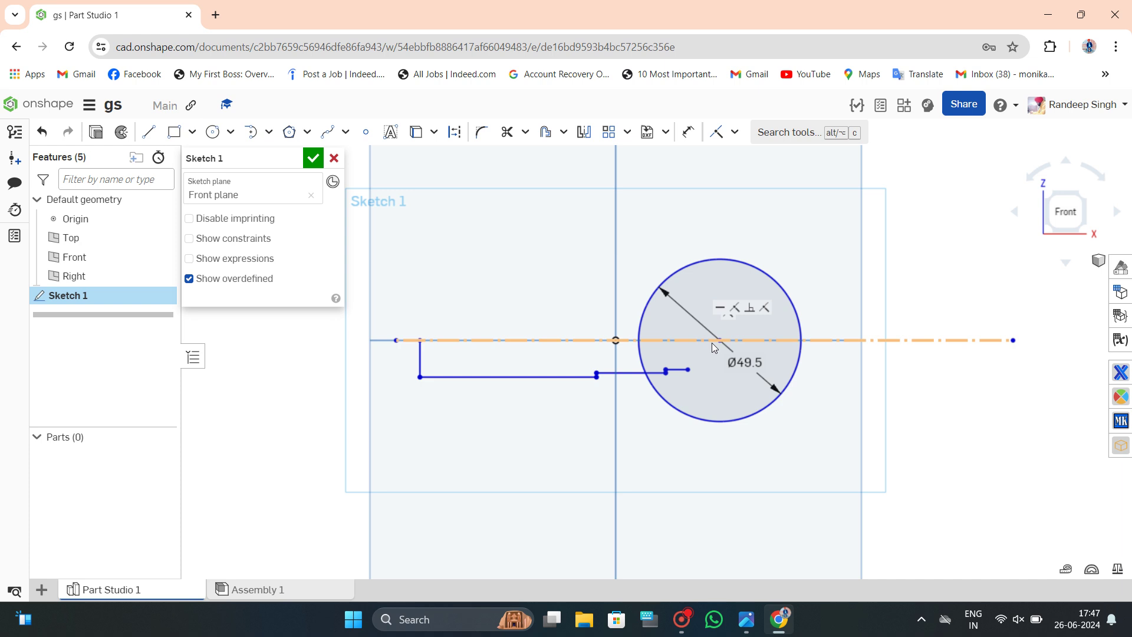
Slide the circle along the centreline to the shaft's right end, checking the drawing.
left_click_drag(719, 341, 765, 341)
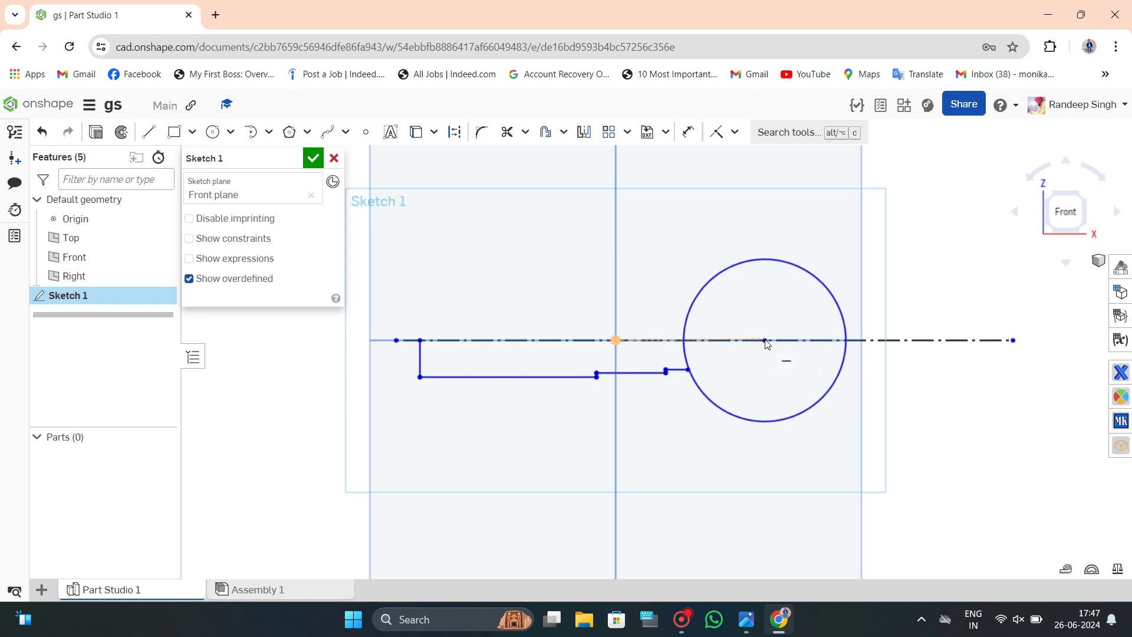
left_click_drag(767, 344, 771, 344)
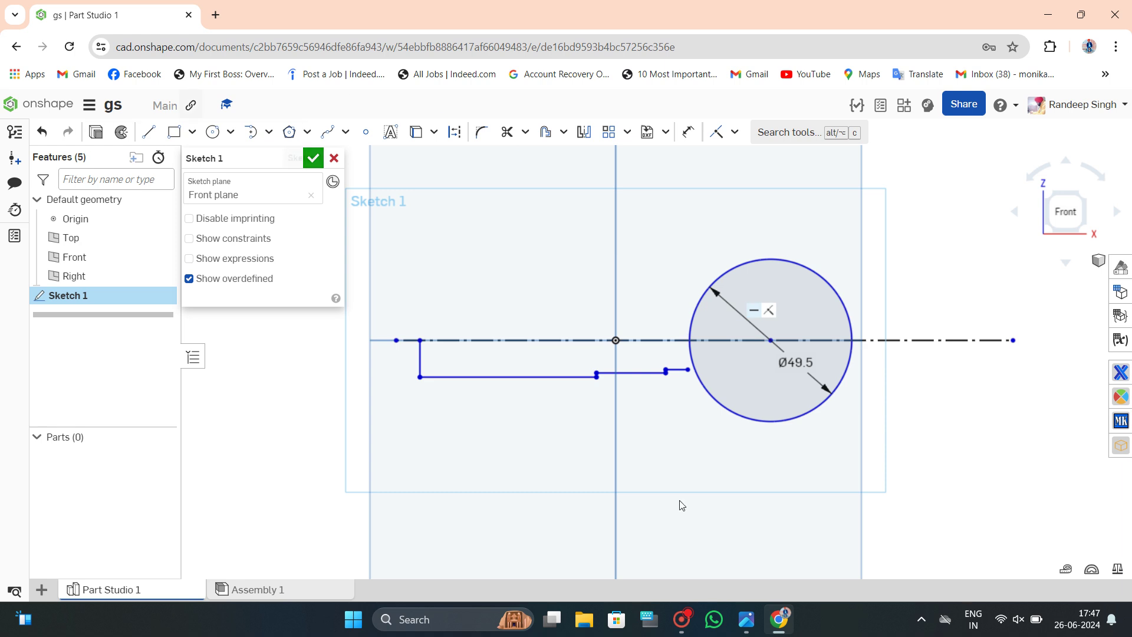
left_click(738, 616)
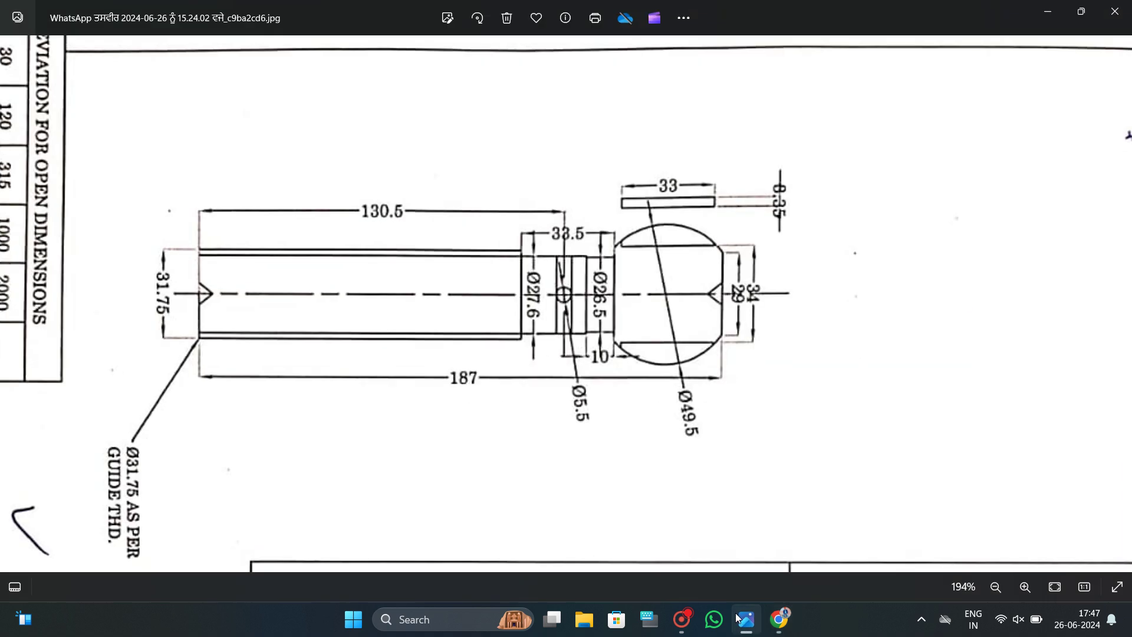
left_click(738, 616)
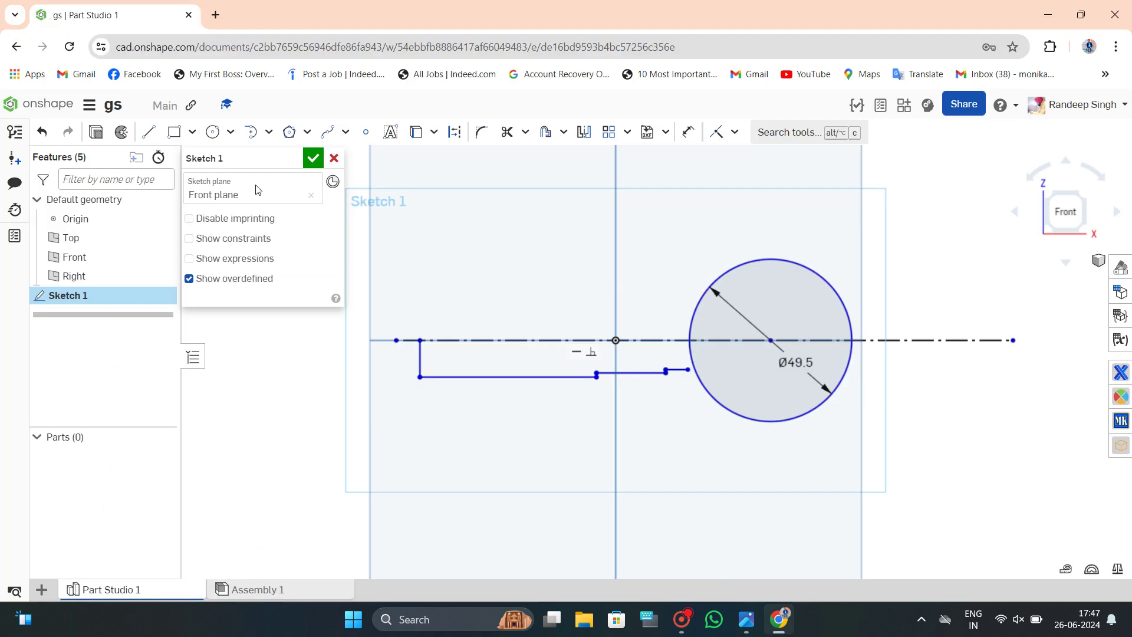
Draw a vertical line across the right side of the Ø49.5 circle.
left_click(155, 135)
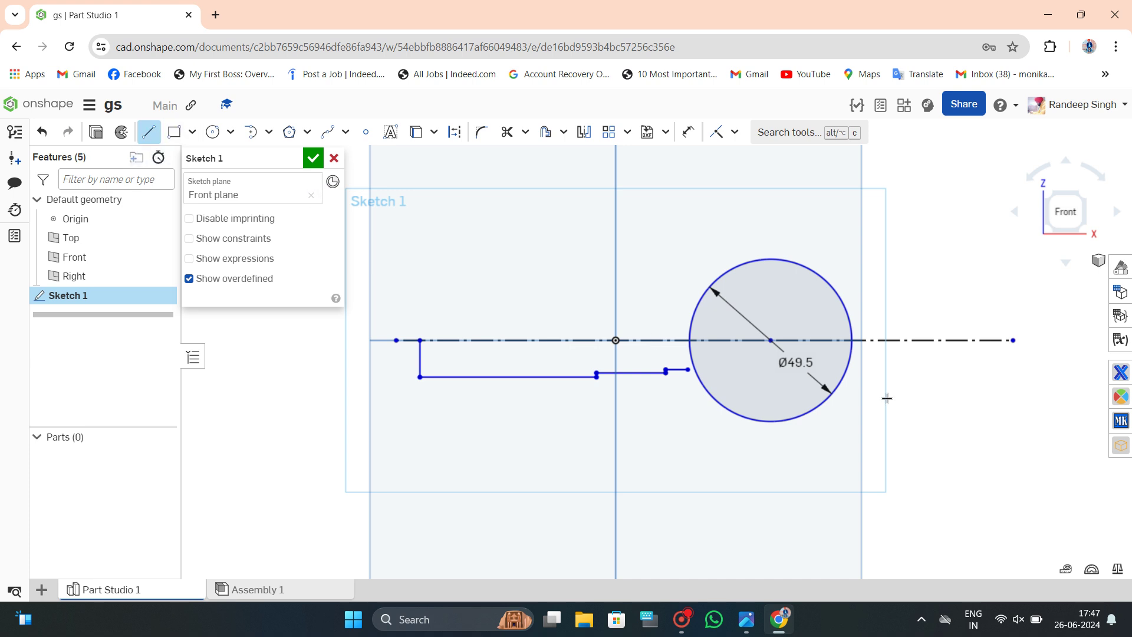
scroll(819, 358, "up", 2)
scroll(821, 358, "up", 1)
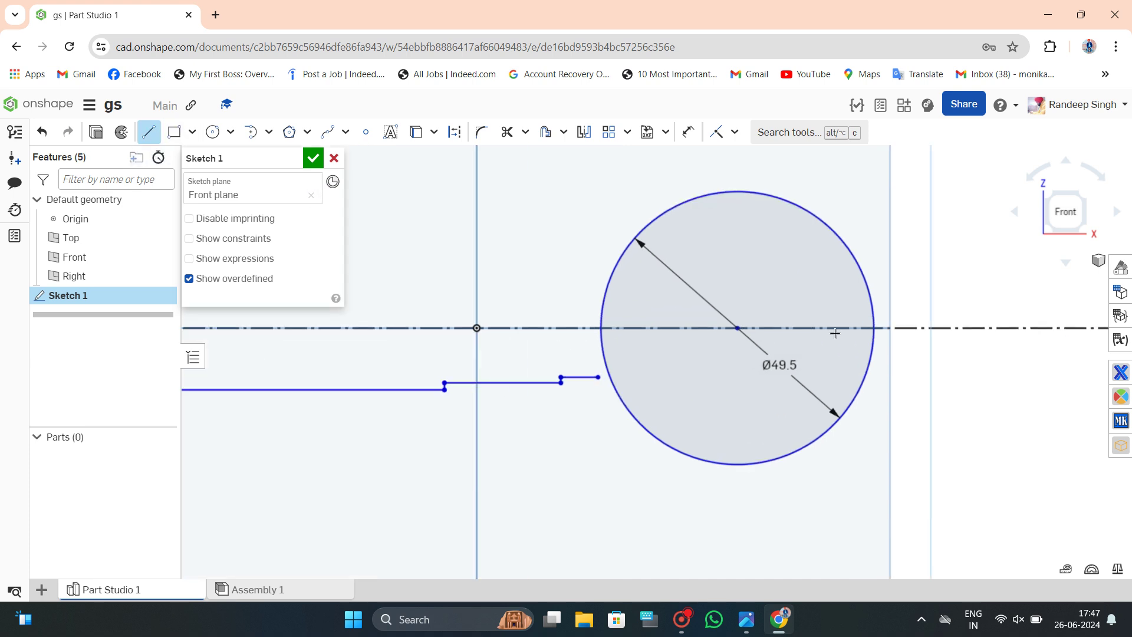
left_click(854, 229)
left_click(855, 485)
key("Escape")
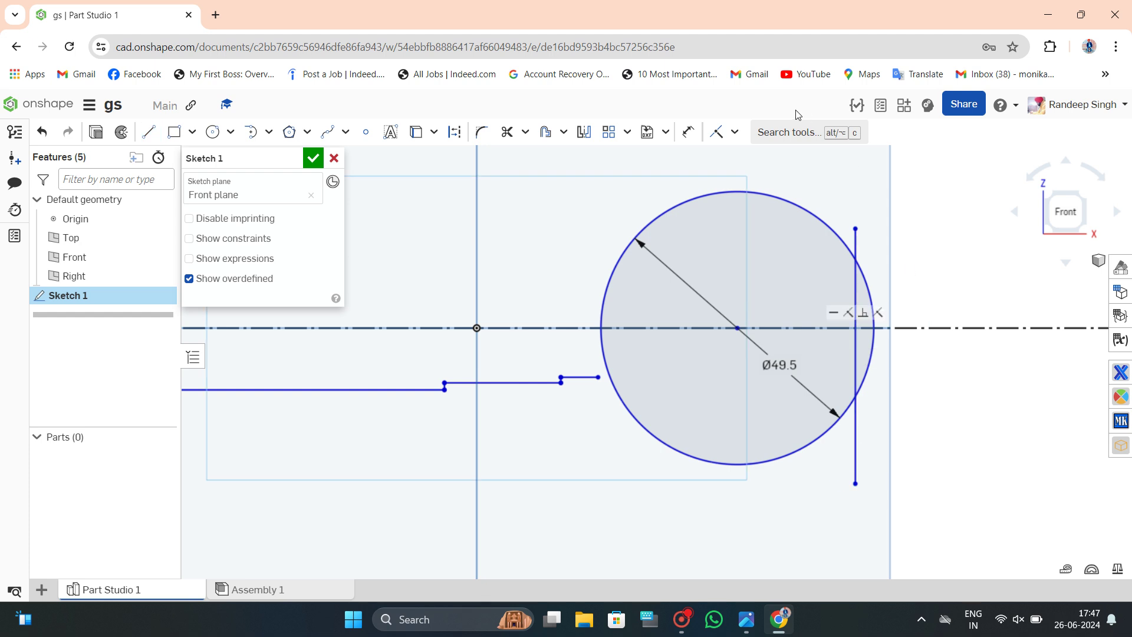
Dimension the vertical line's length to 29.
left_click(691, 132)
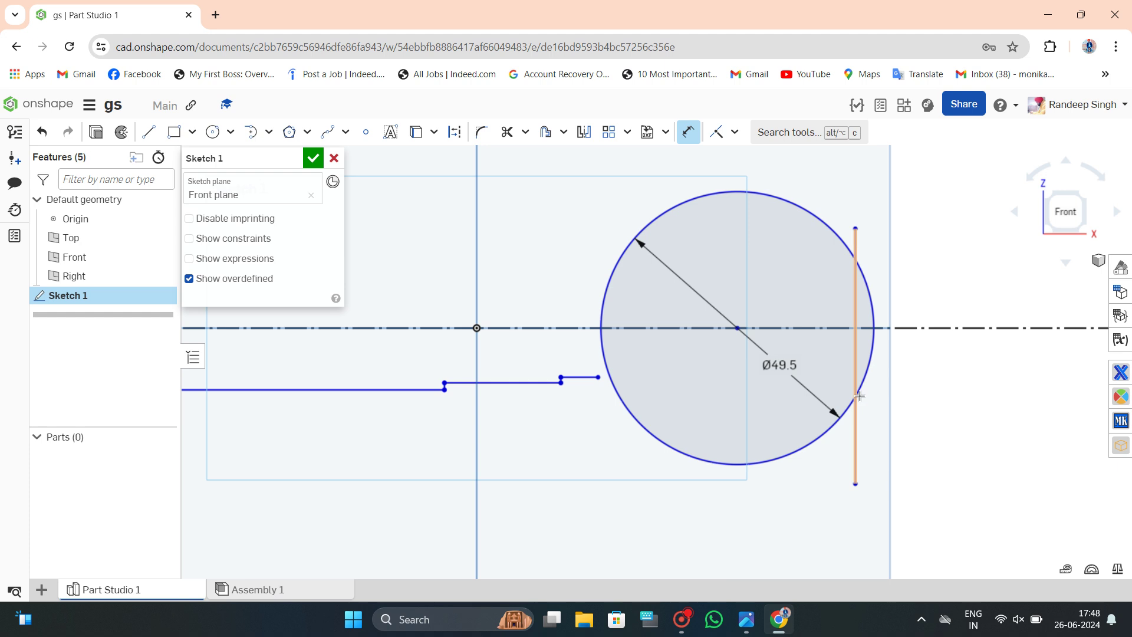
left_click(853, 483)
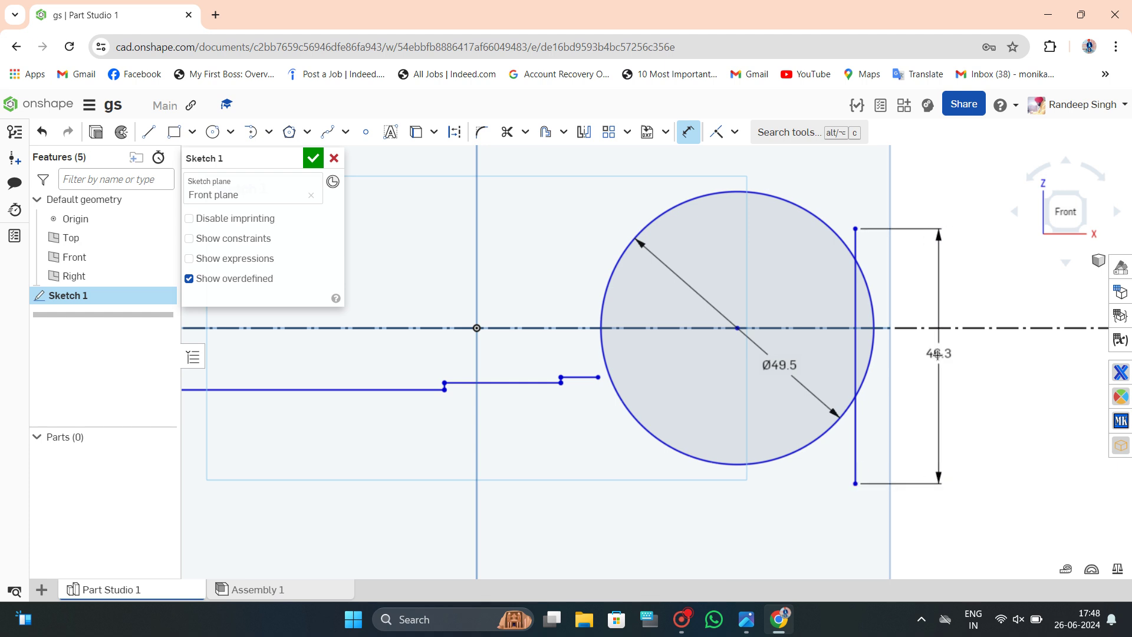
left_click(938, 354)
type("29")
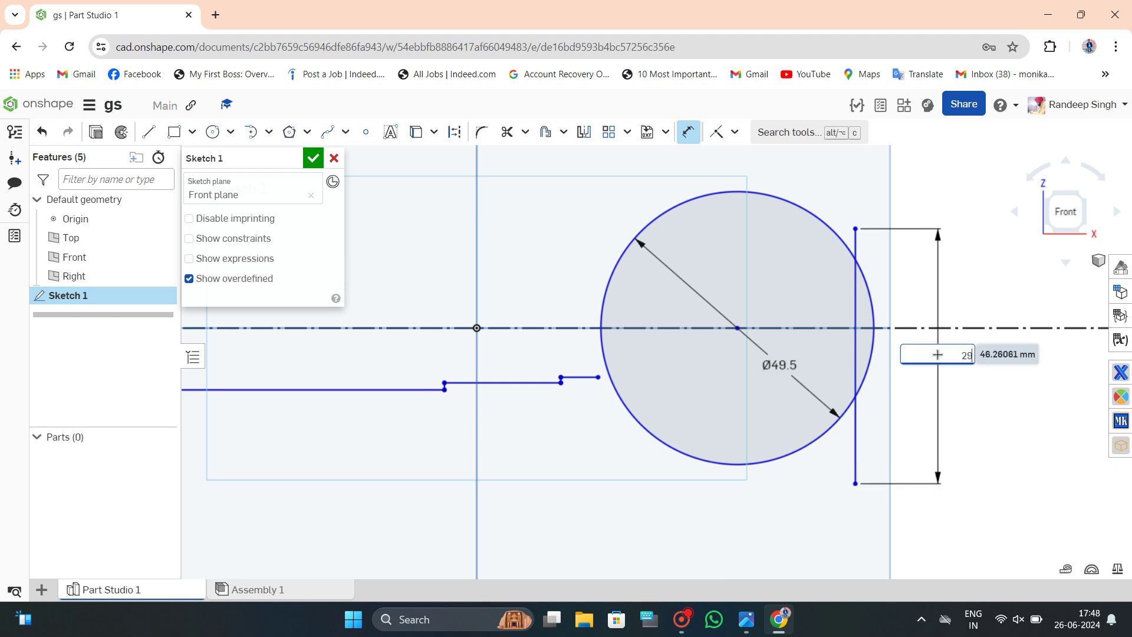
key("Return")
key("Escape")
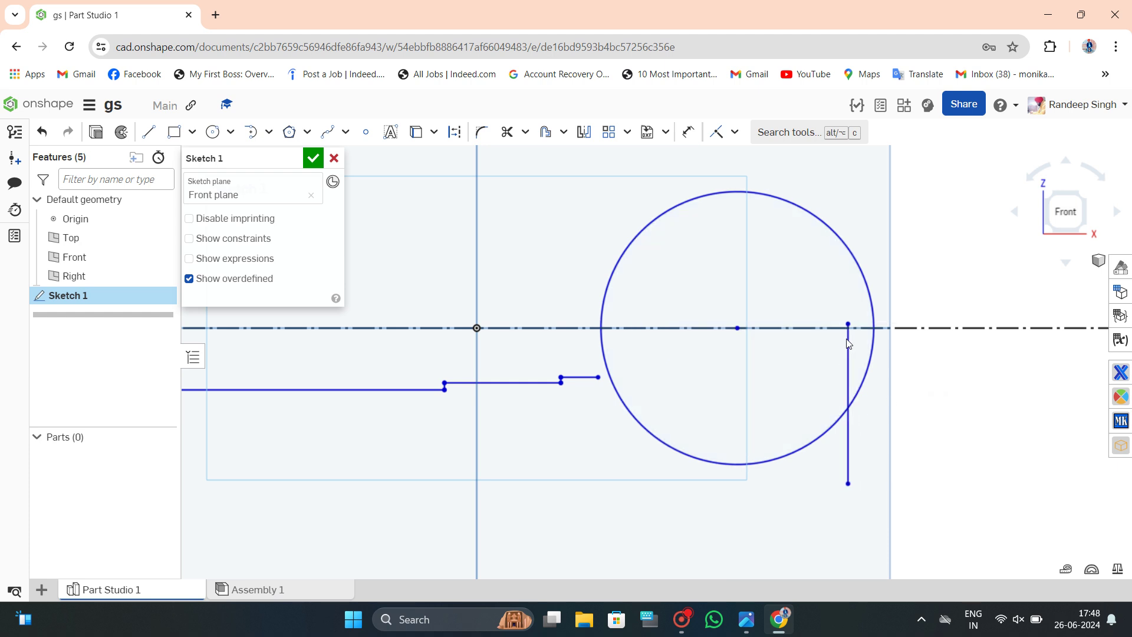
Nudge the vertical line and try a tangent constraint to the circle, then undo it.
left_click_drag(844, 364, 848, 339)
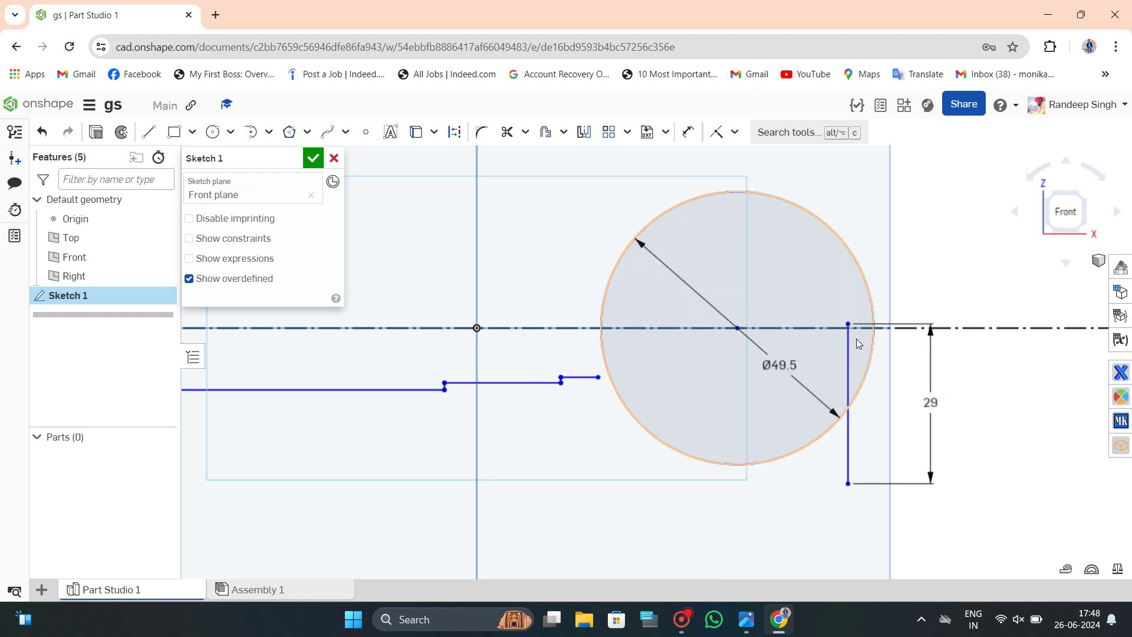
left_click(741, 135)
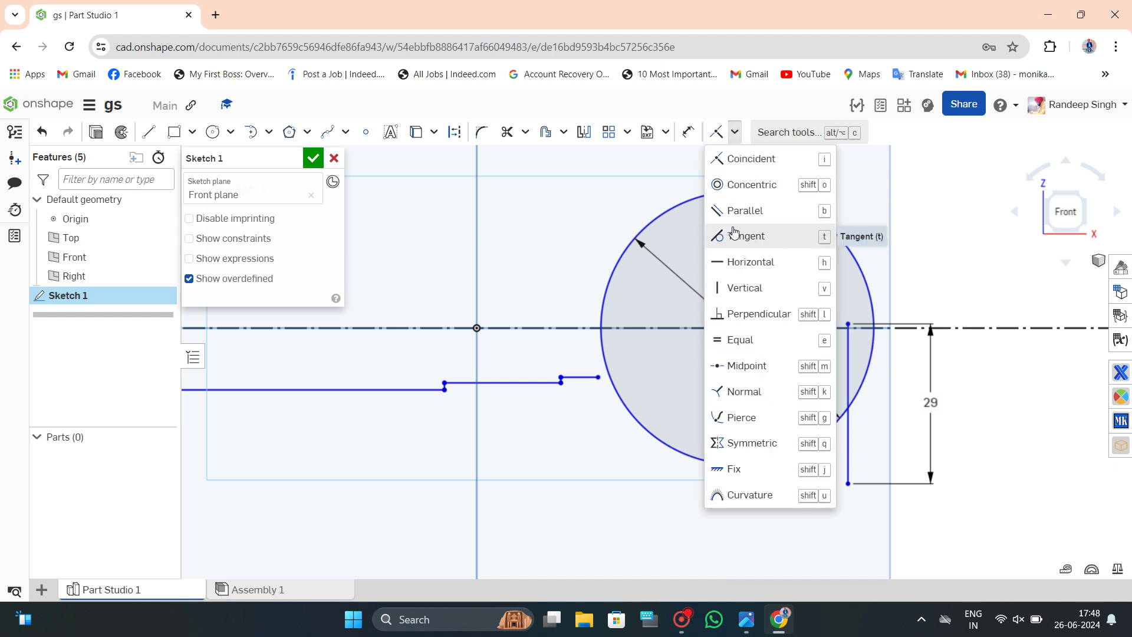
left_click(761, 235)
left_click(848, 406)
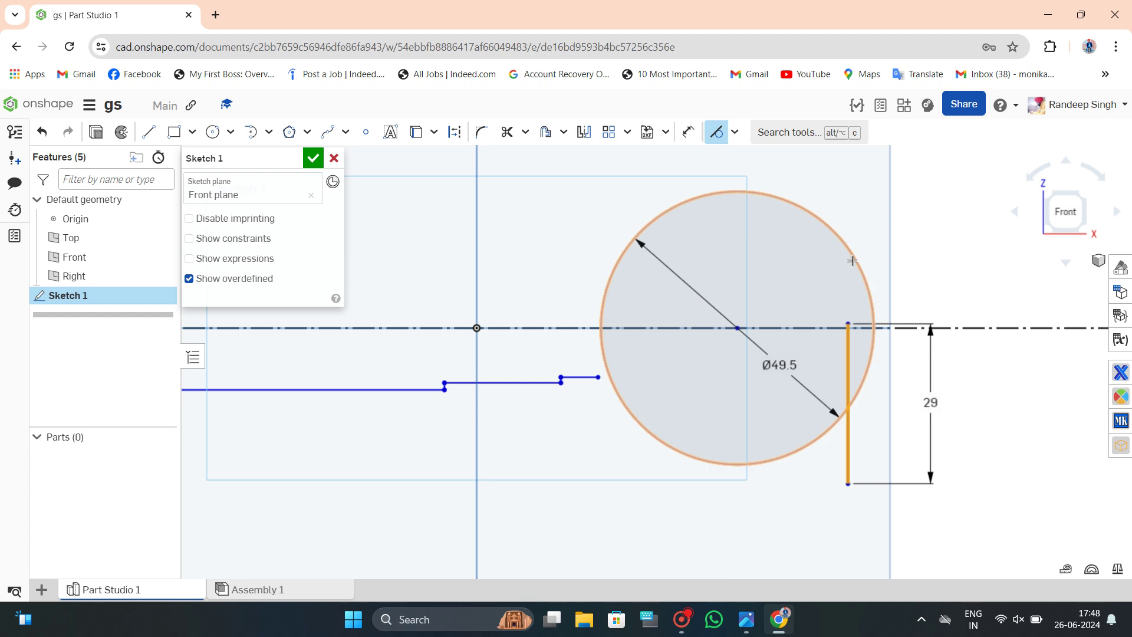
left_click(843, 250)
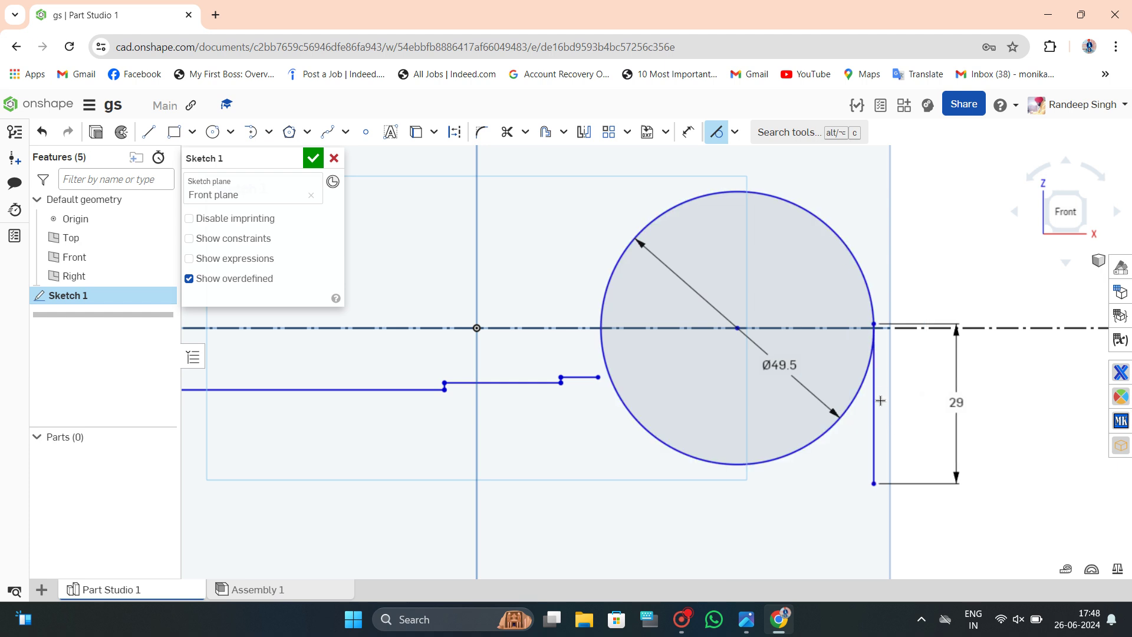
key("ctrl+z")
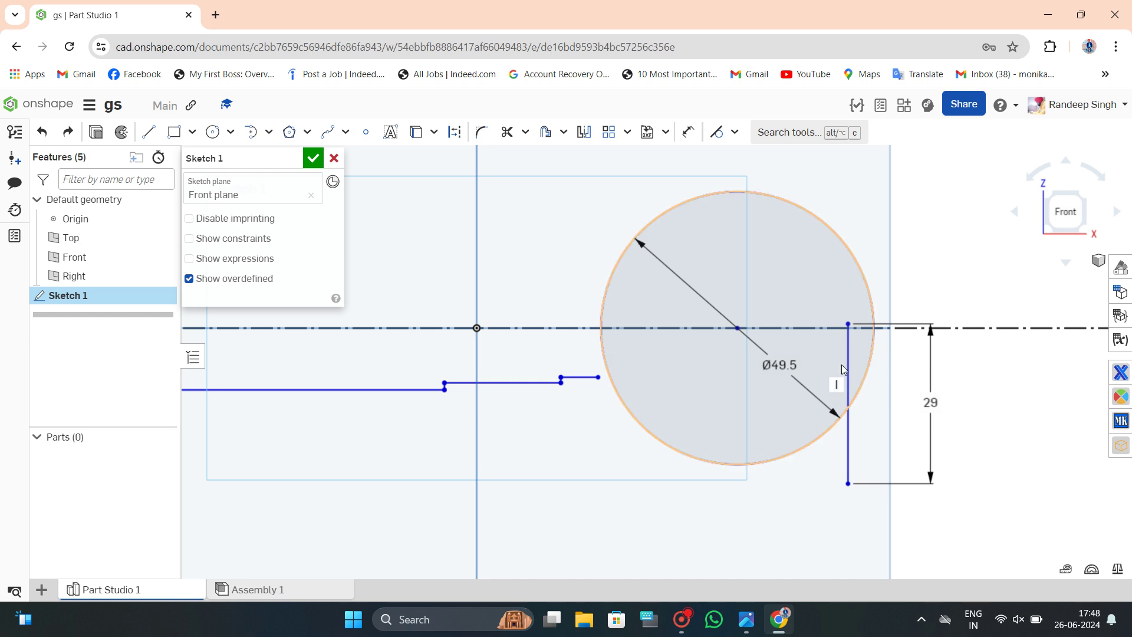
Make the vertical line's endpoints symmetric about the centreline.
left_click(844, 297)
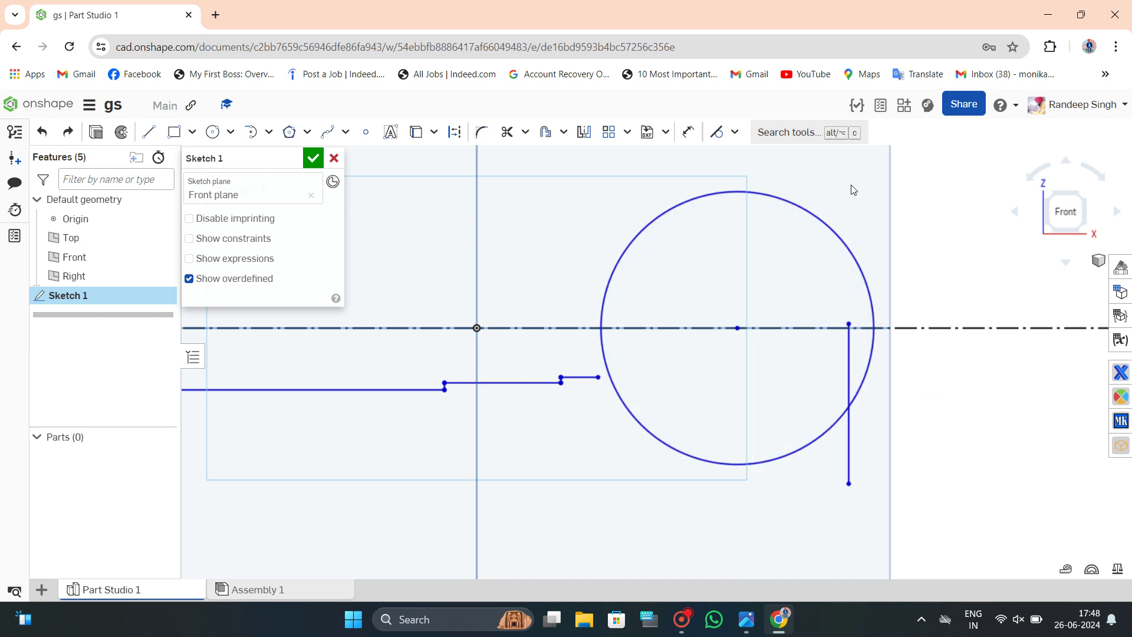
left_click(734, 132)
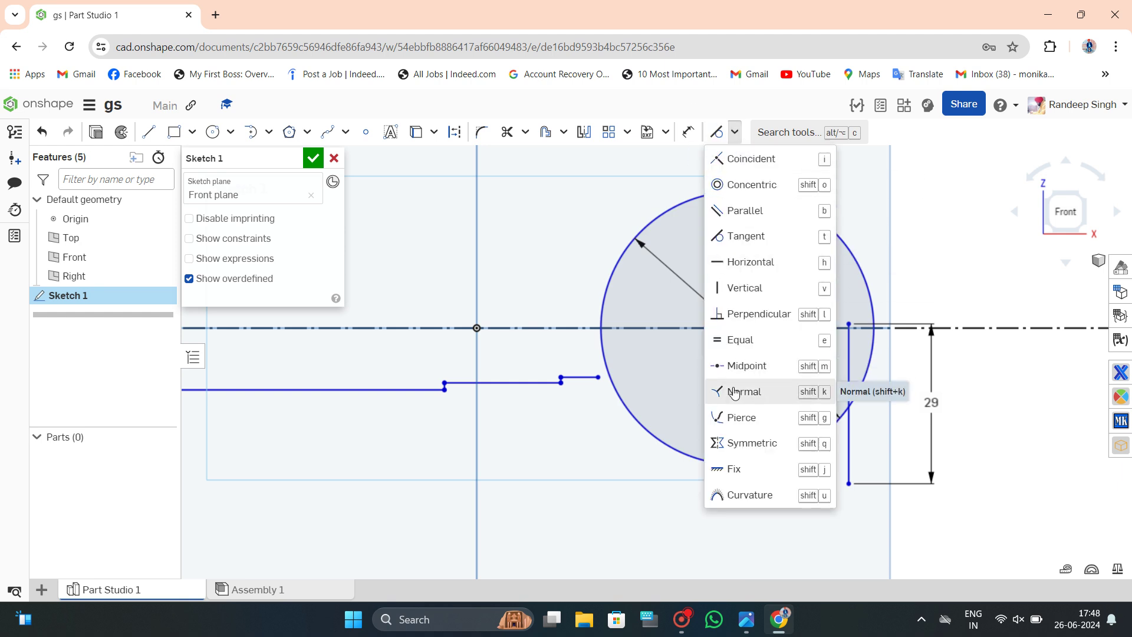
left_click(749, 443)
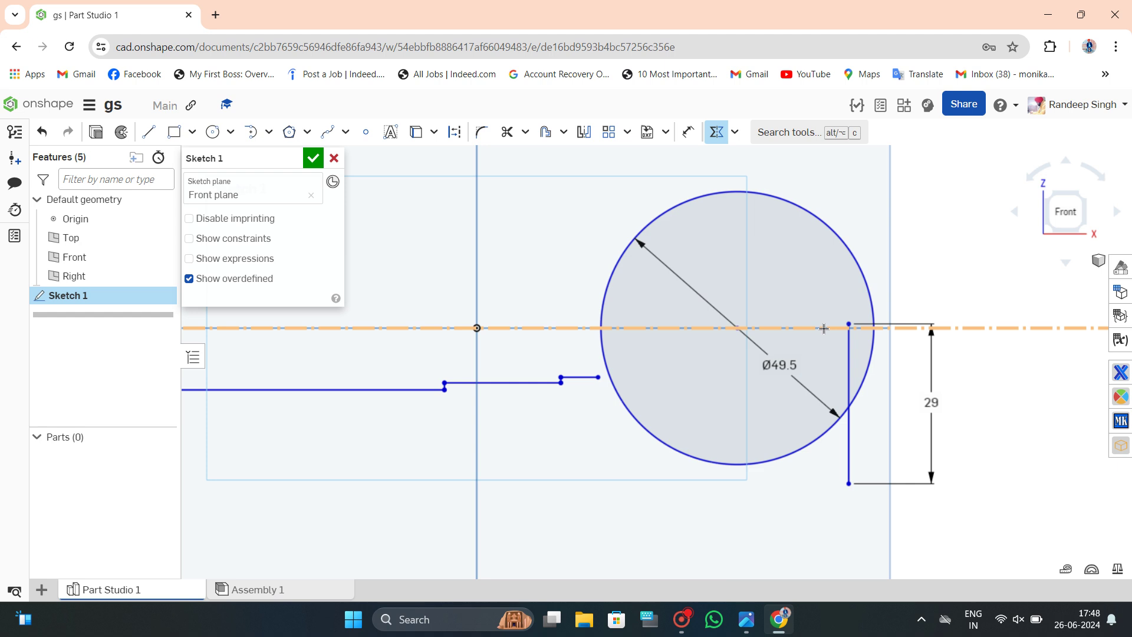
key("Escape")
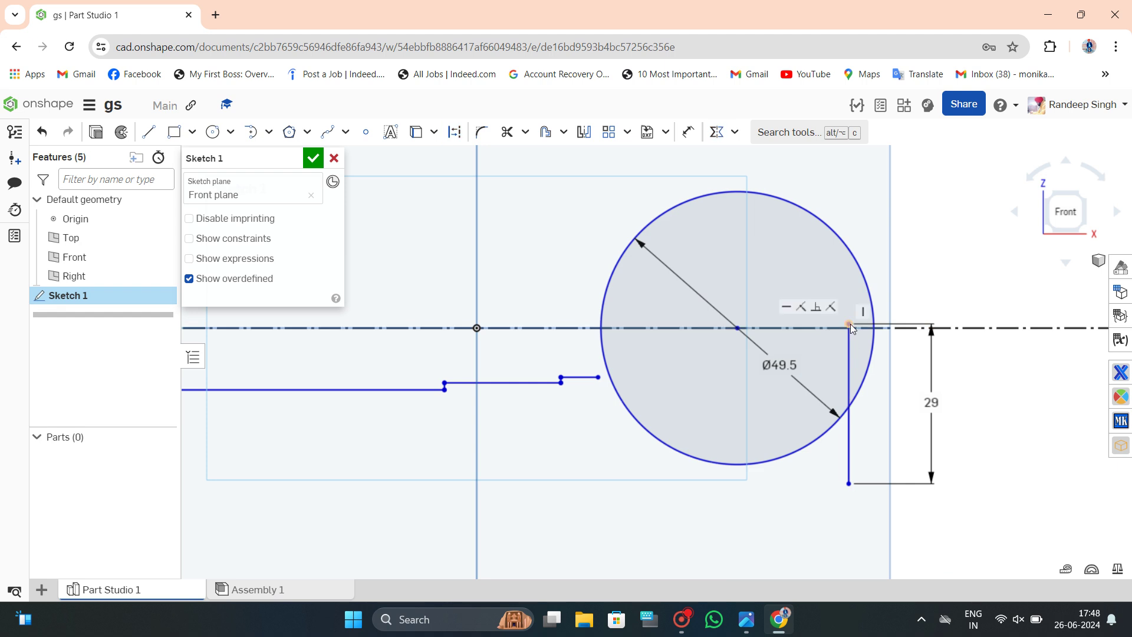
left_click(785, 330)
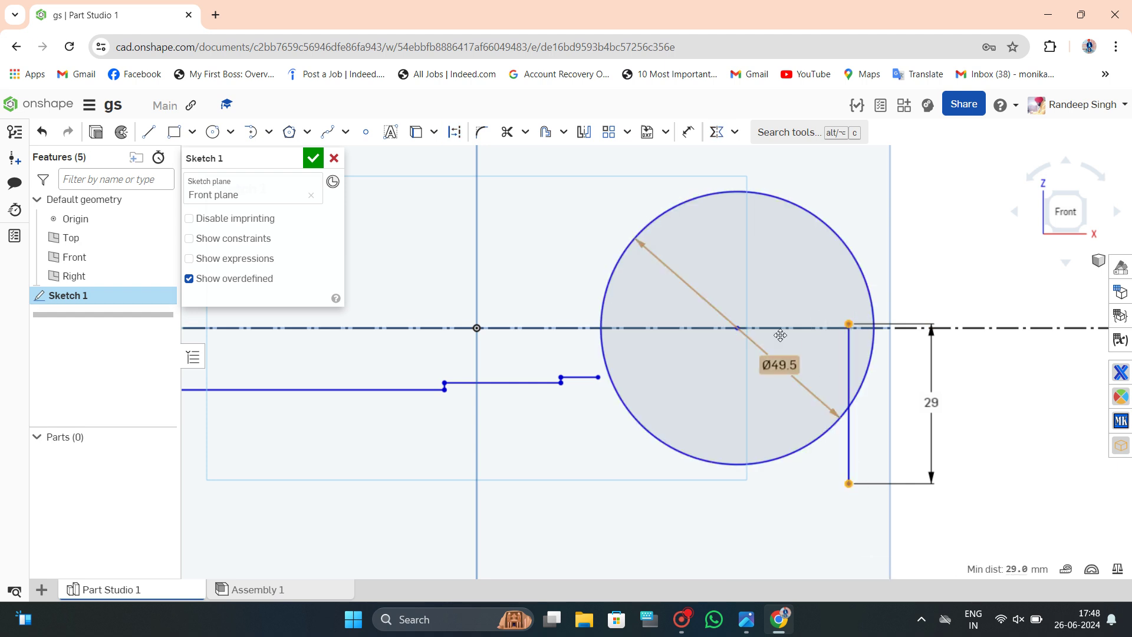
left_click(787, 329)
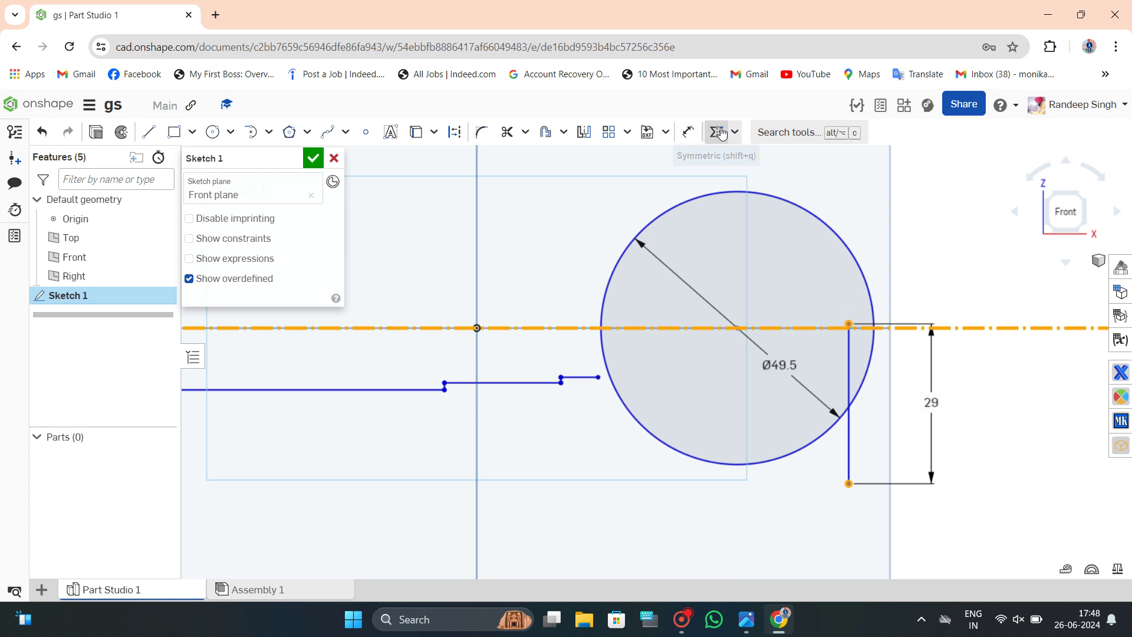
Shift the vertical line inside the ball and try a tangent constraint, then undo it.
scroll(841, 380, "up", 2)
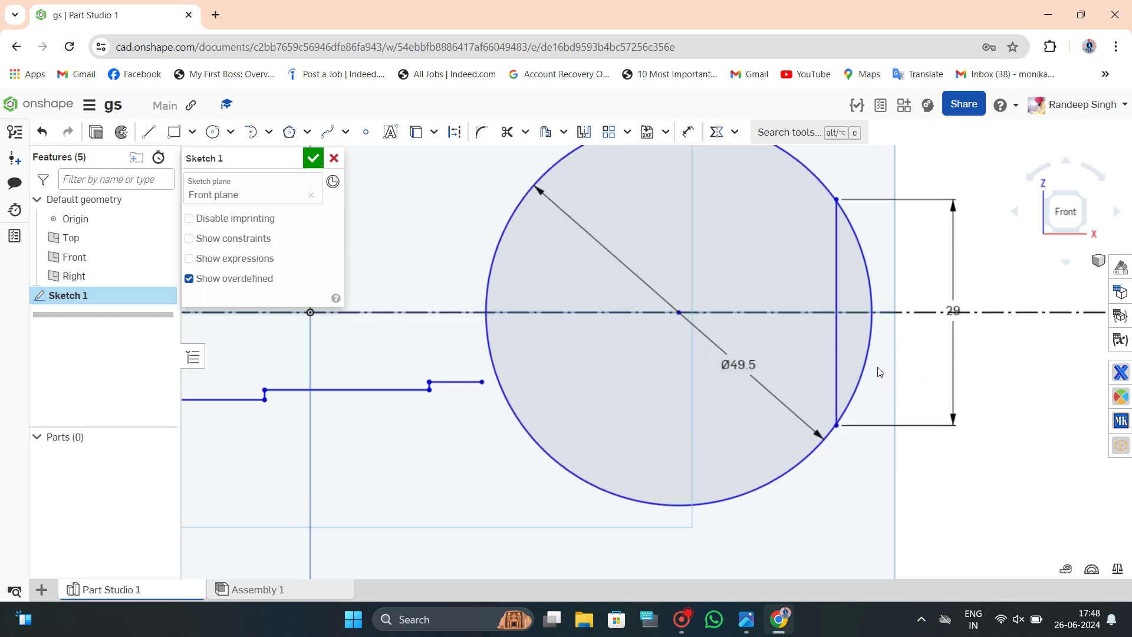
scroll(842, 380, "up", 4)
scroll(832, 461, "up", 4)
scroll(820, 504, "up", 3)
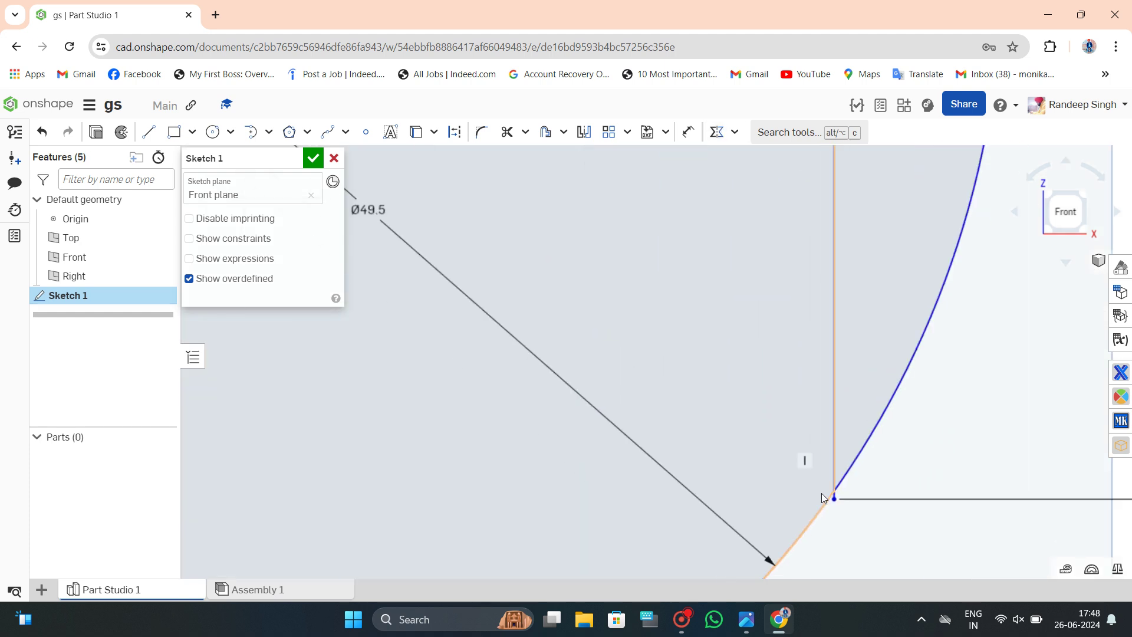
scroll(825, 478, "down", 10)
scroll(815, 286, "up", 3)
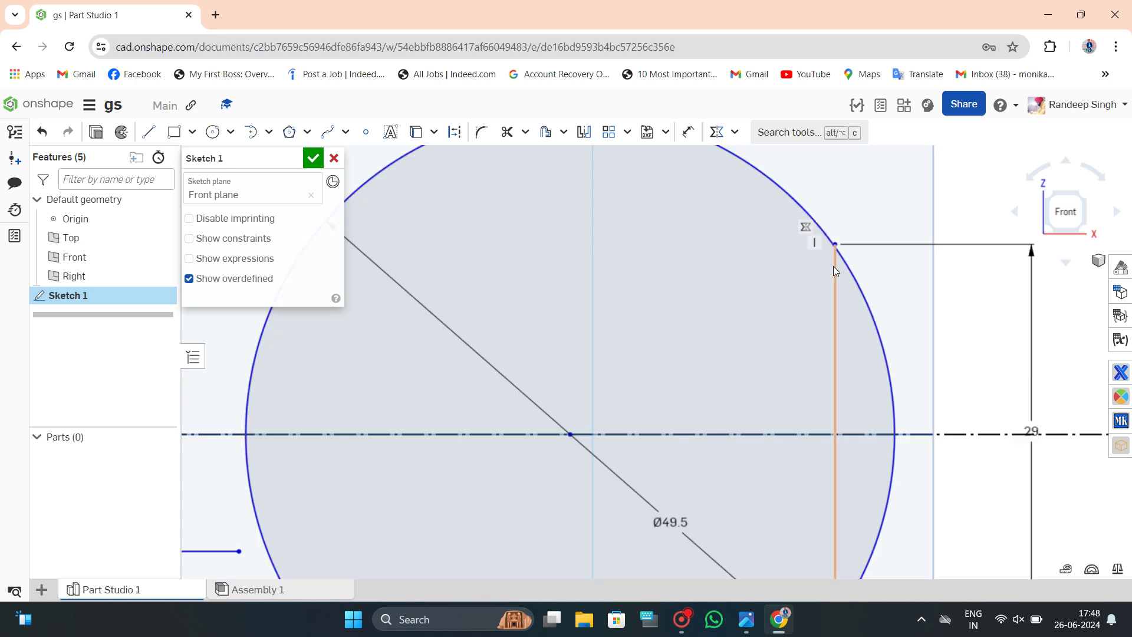
left_click_drag(824, 270, 770, 266)
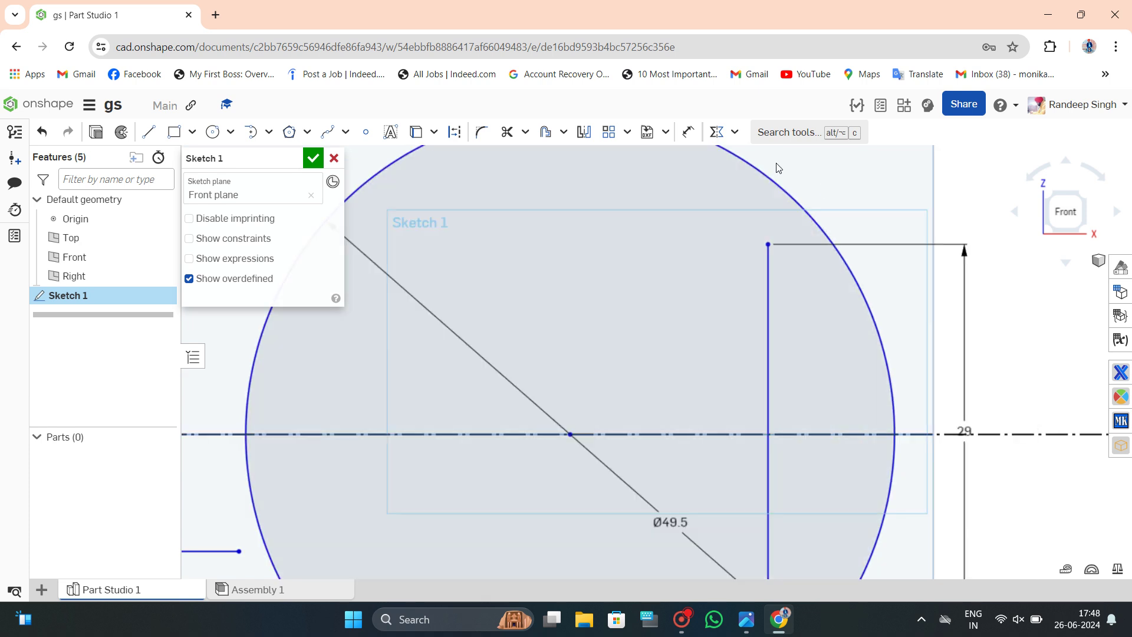
left_click(734, 136)
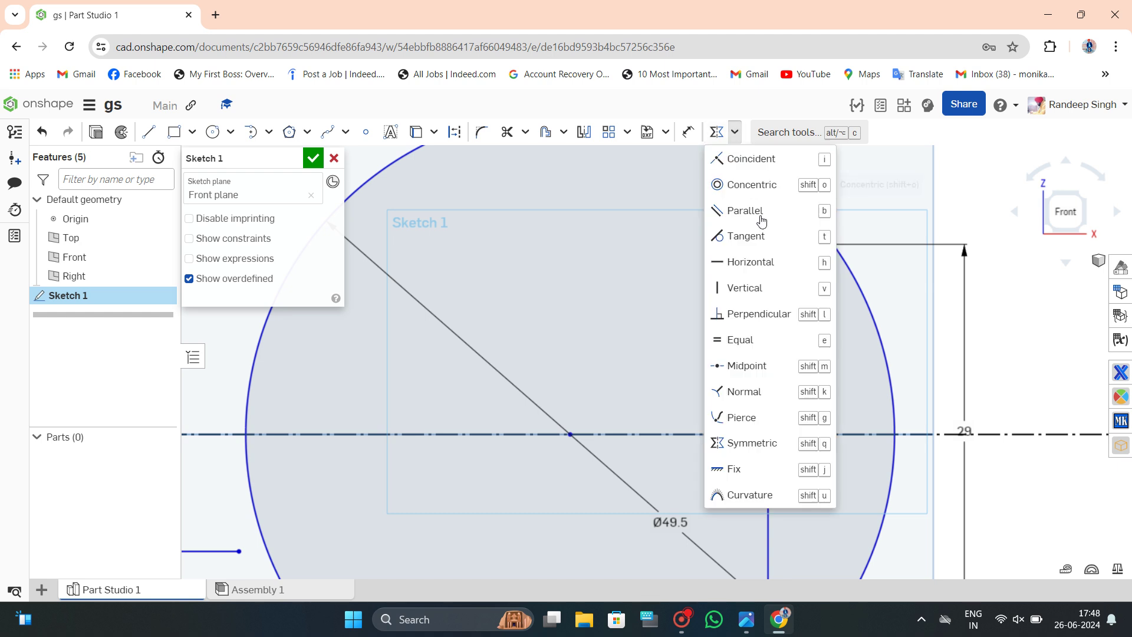
left_click(760, 236)
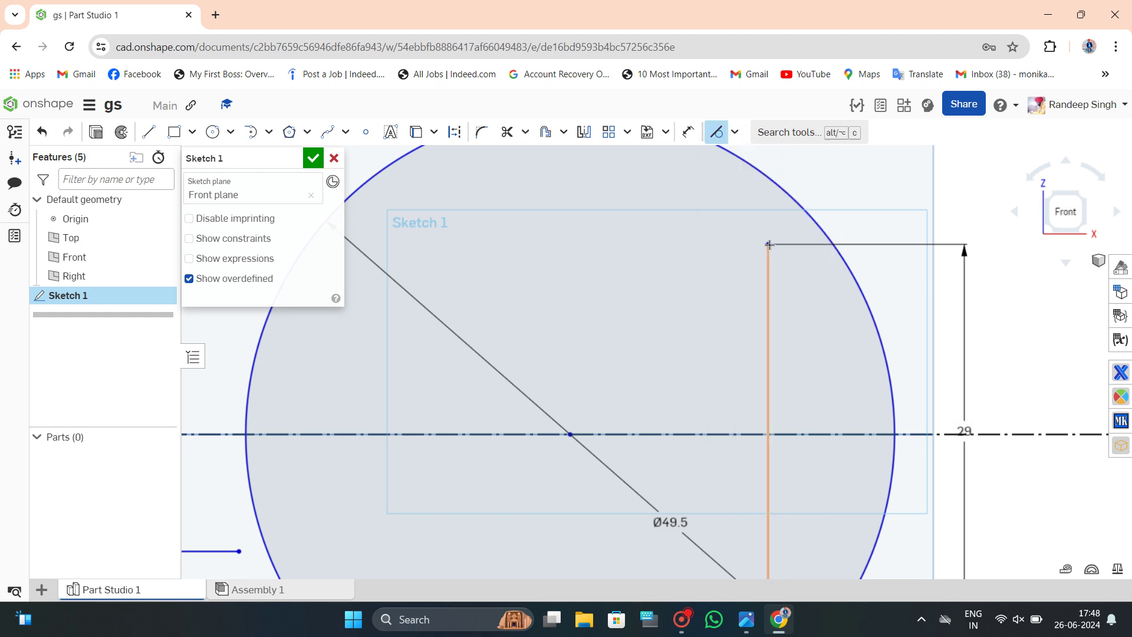
left_click(767, 247)
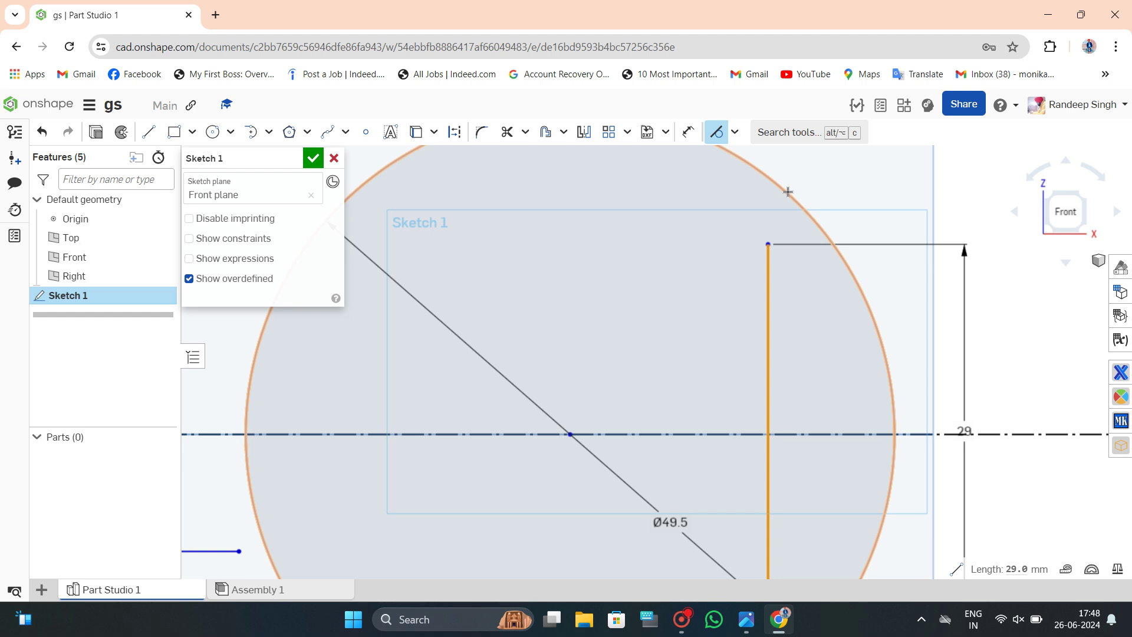
left_click(788, 192)
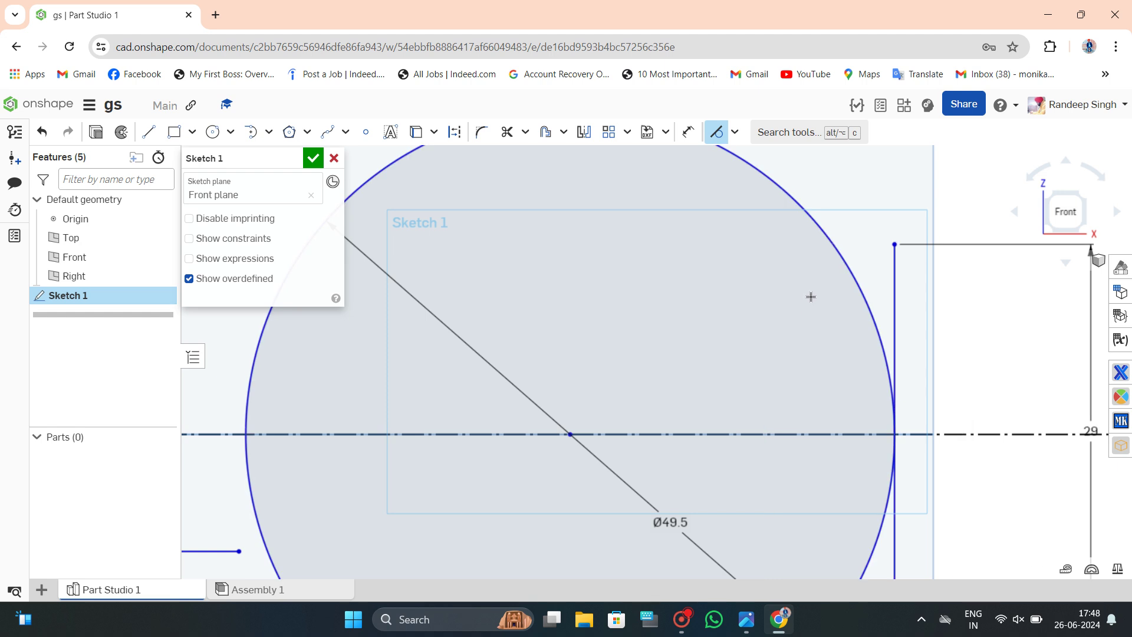
key("ctrl+z")
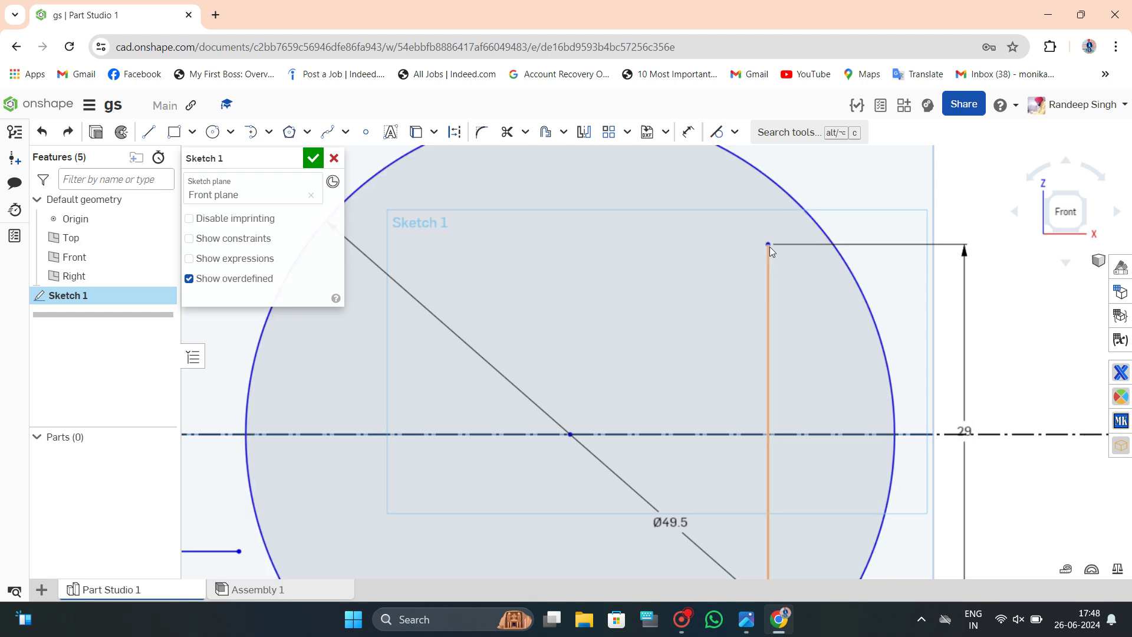
key("ctrl+z")
Snap the line's end onto the circle and trim away the arc right of the line.
left_click_drag(818, 246, 833, 246)
scroll(841, 259, "up", 3)
scroll(839, 269, "up", 2)
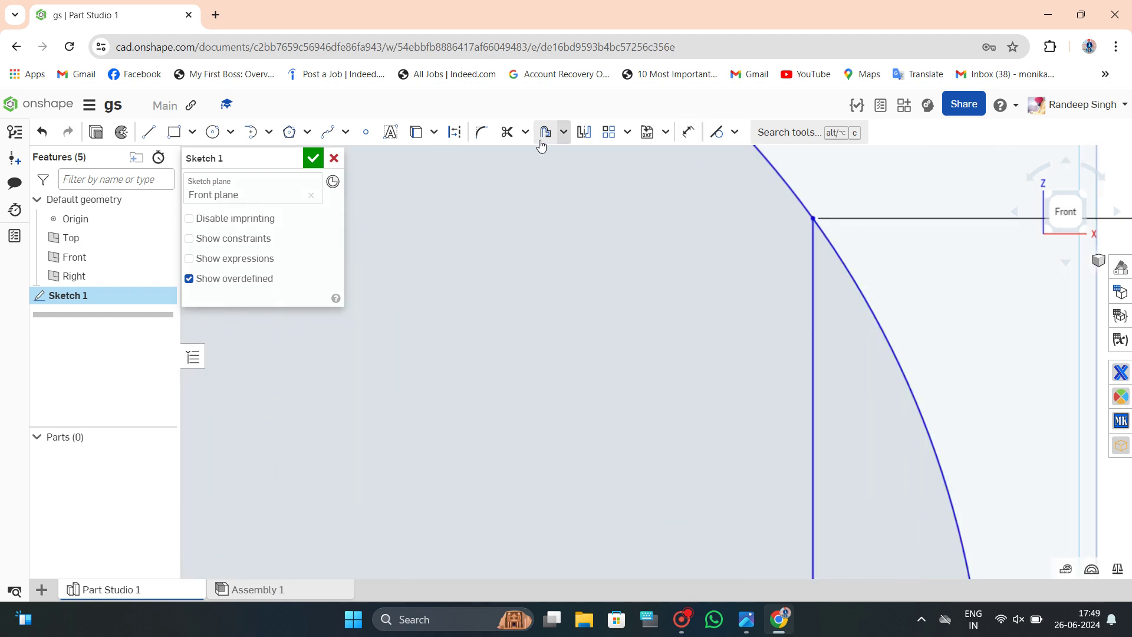
left_click(507, 131)
left_click(850, 284)
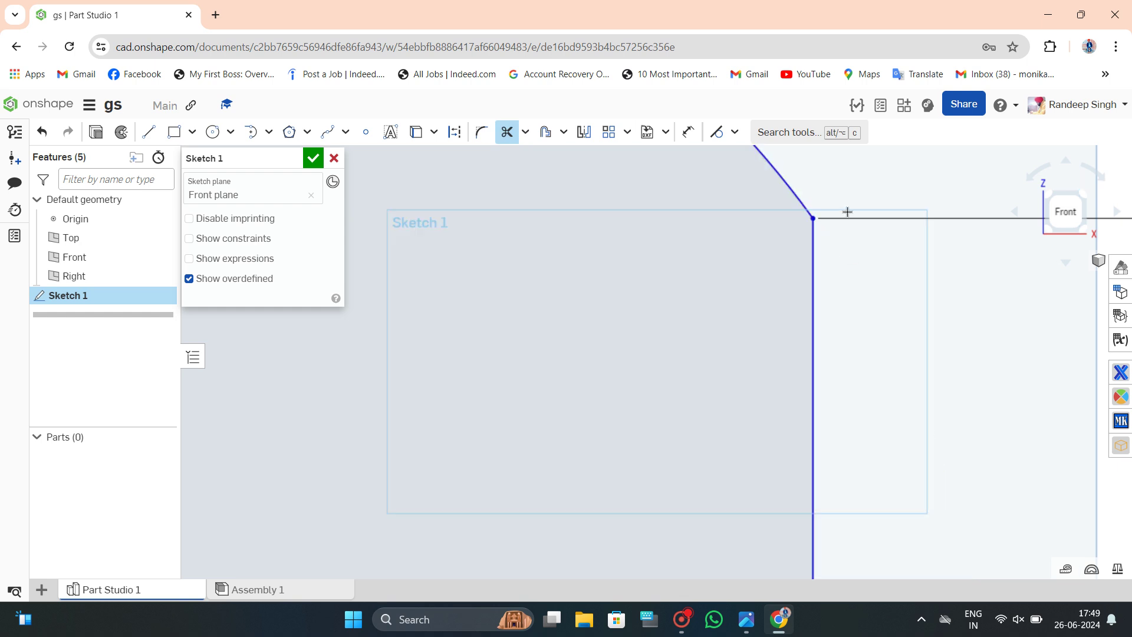
scroll(847, 212, "down", 5)
left_click_drag(887, 410, 885, 406)
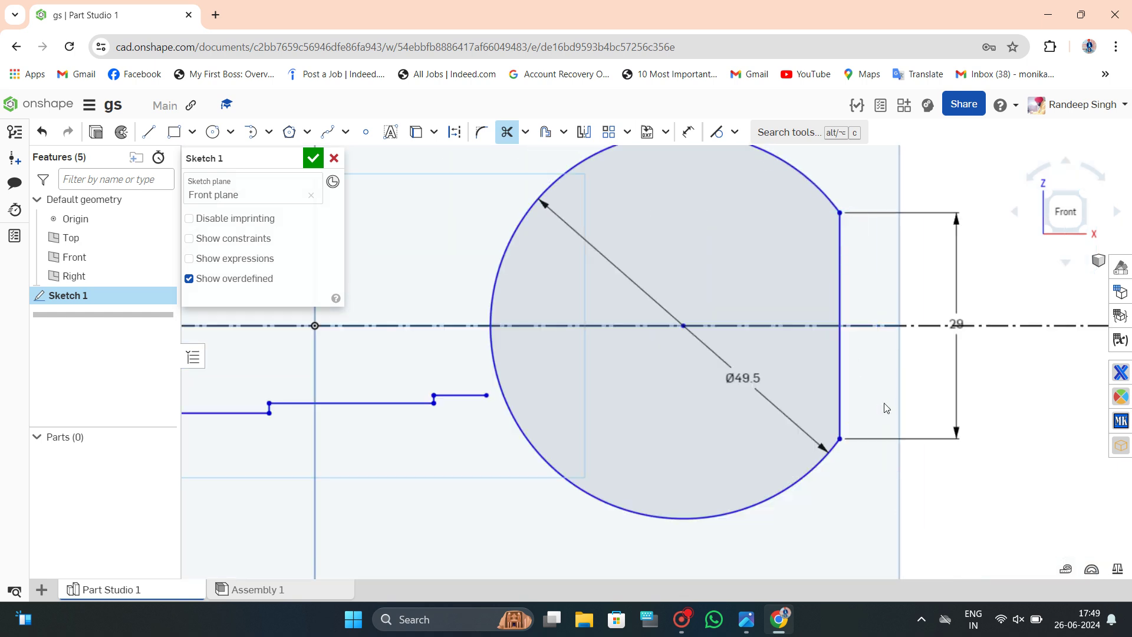
left_click(507, 131)
Try an offset of the flat edge at 38.5, then cancel the pending offset.
left_click(547, 132)
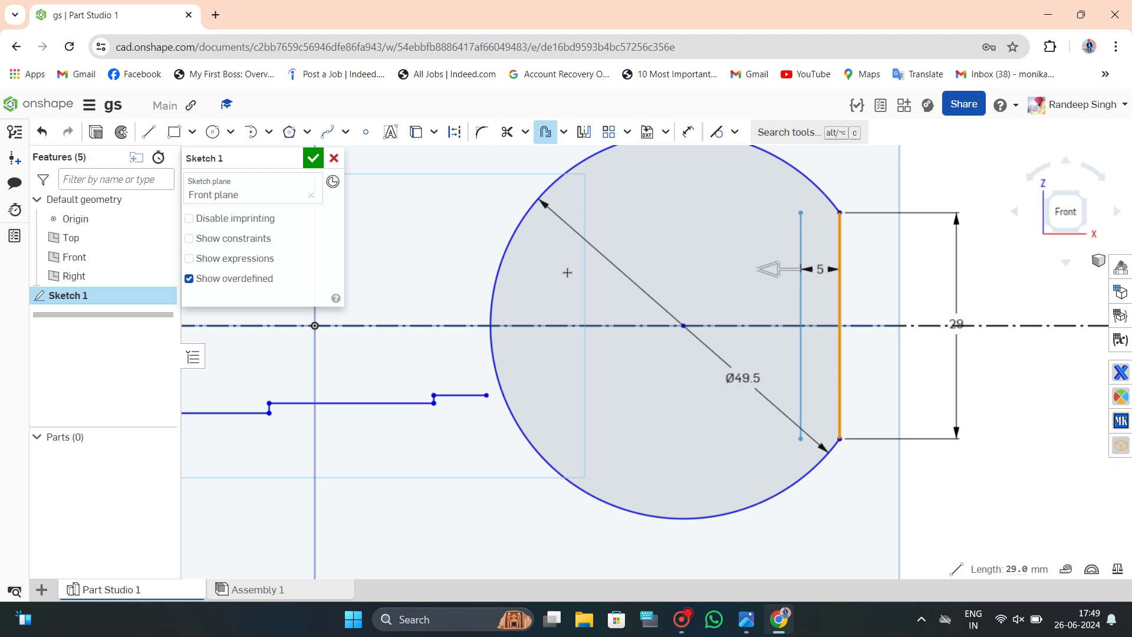
double_click(820, 269)
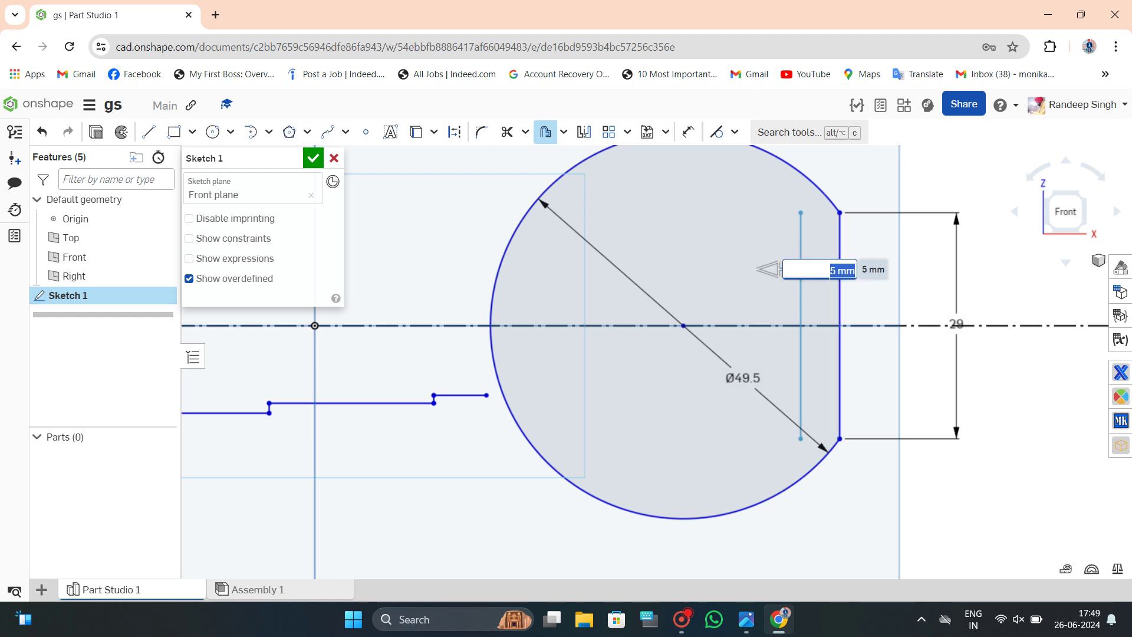
type("38..5")
key("Return")
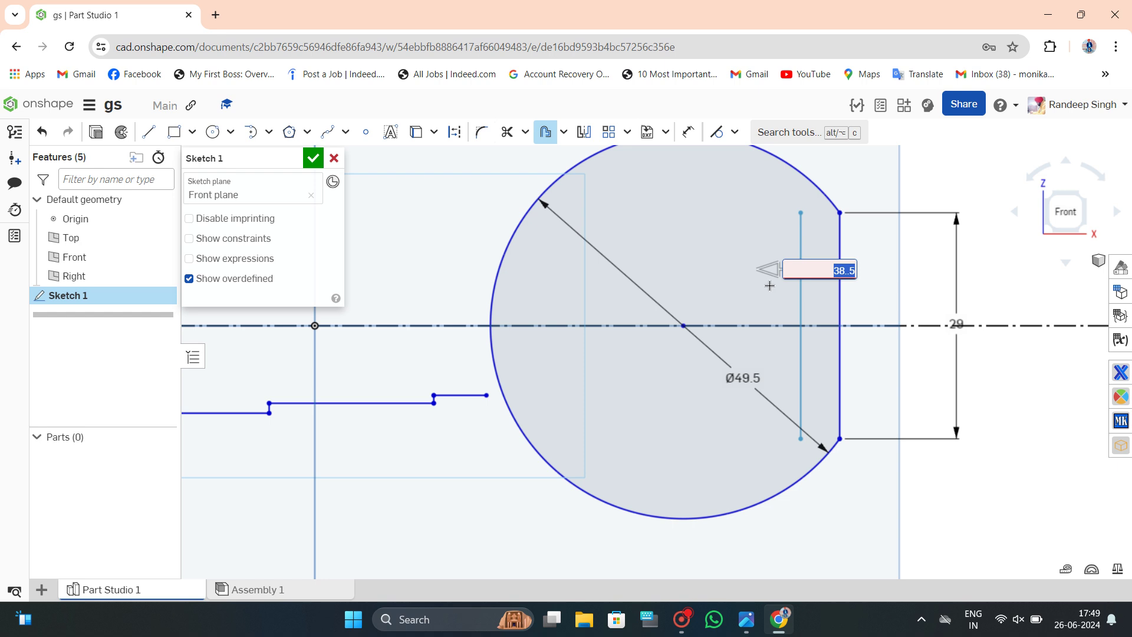
key("Escape")
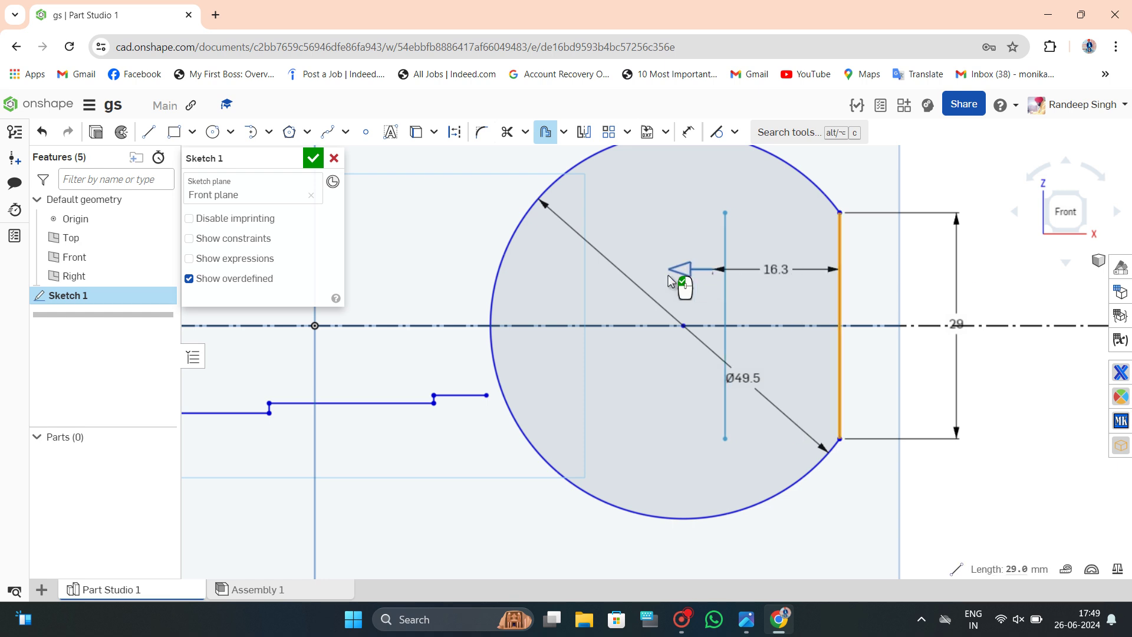
left_click_drag(603, 276, 513, 267)
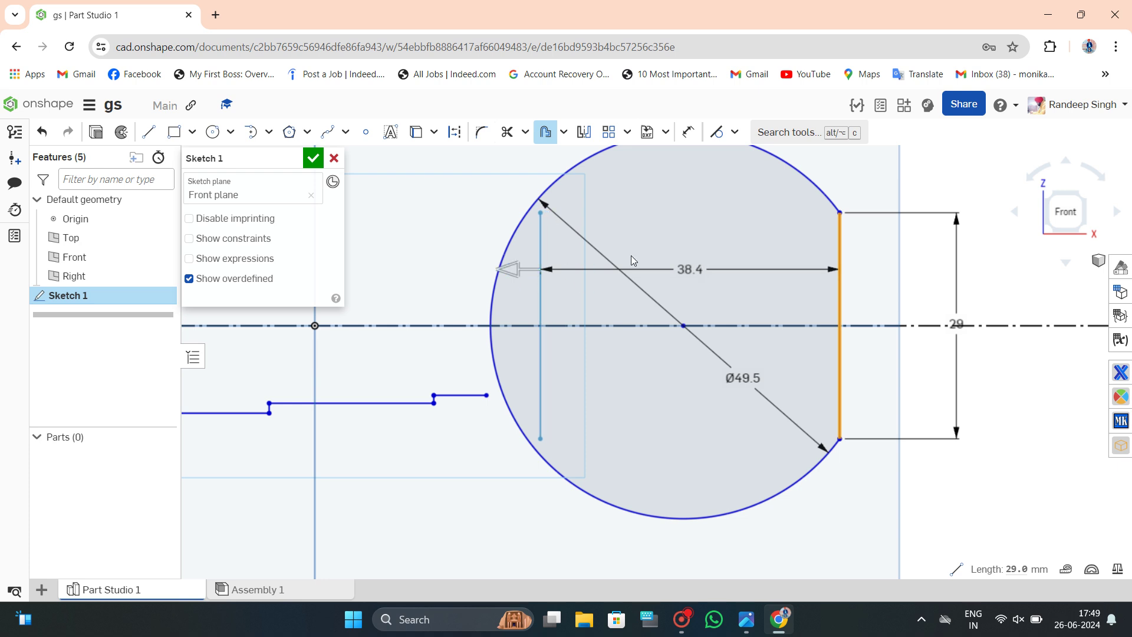
double_click(701, 267)
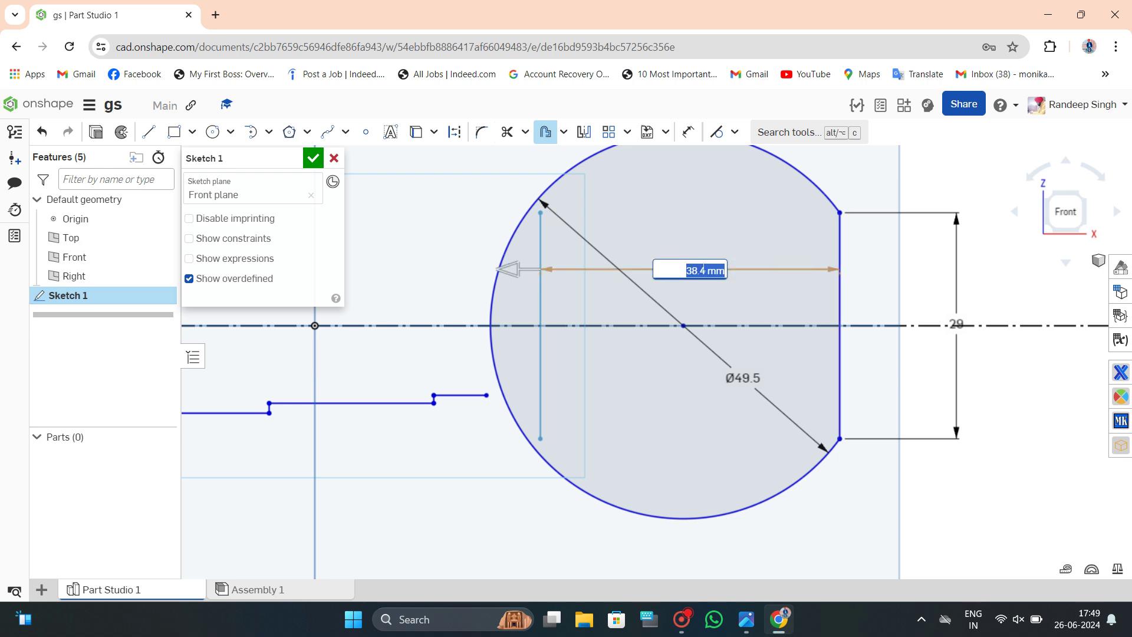
type("38.5")
key("Return")
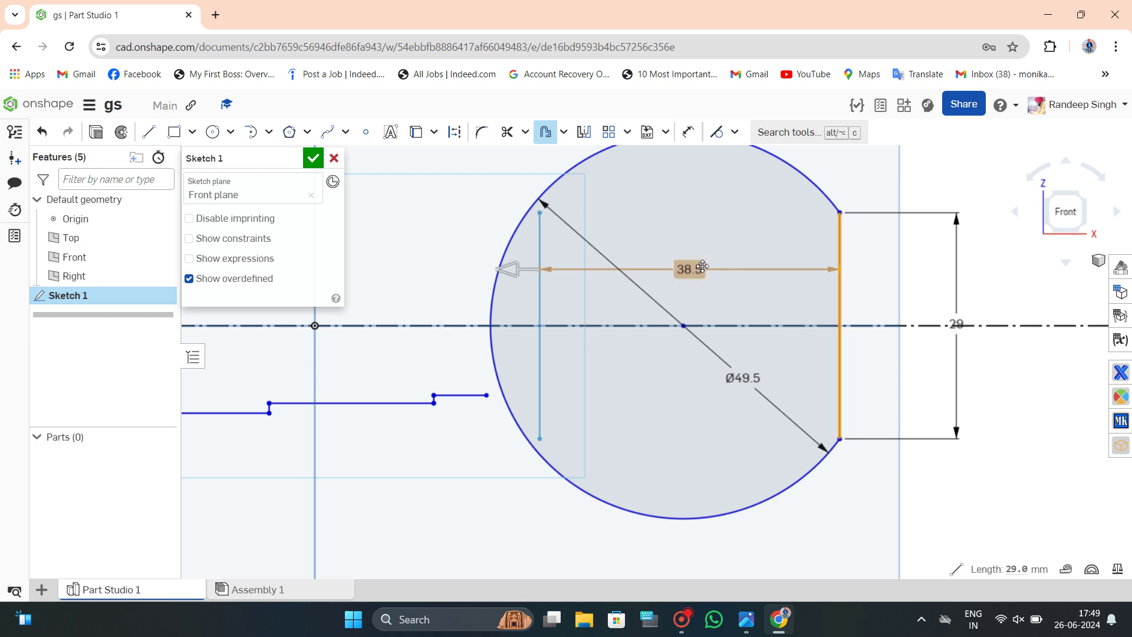
key("Escape")
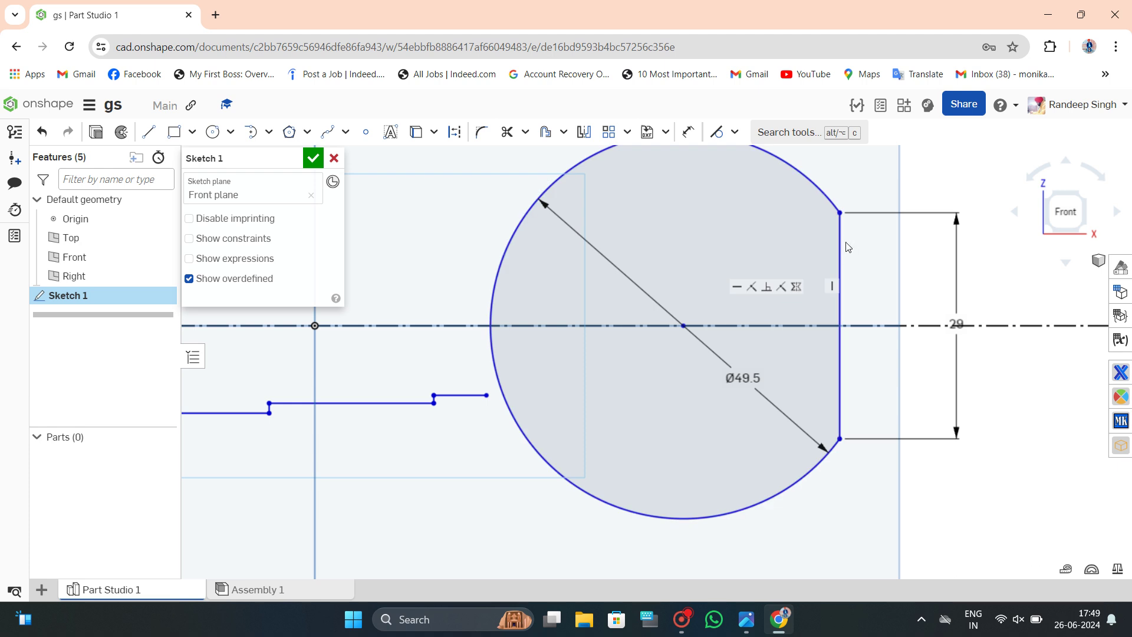
Offset the ball's flat right edge again, placing the copy to its left.
left_click(840, 242)
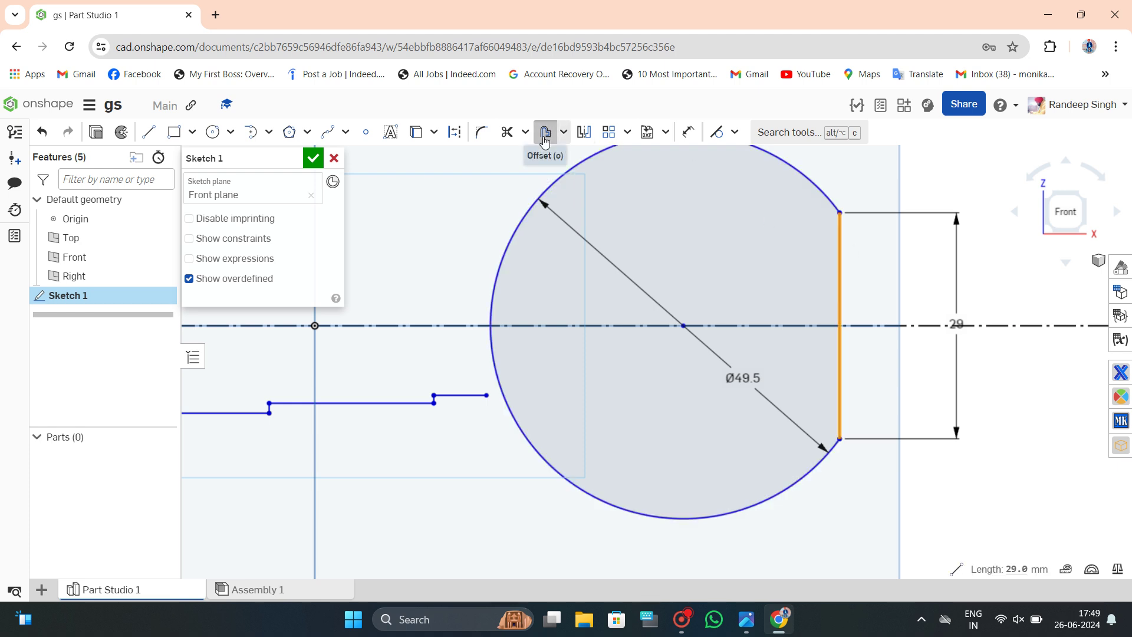
left_click(545, 133)
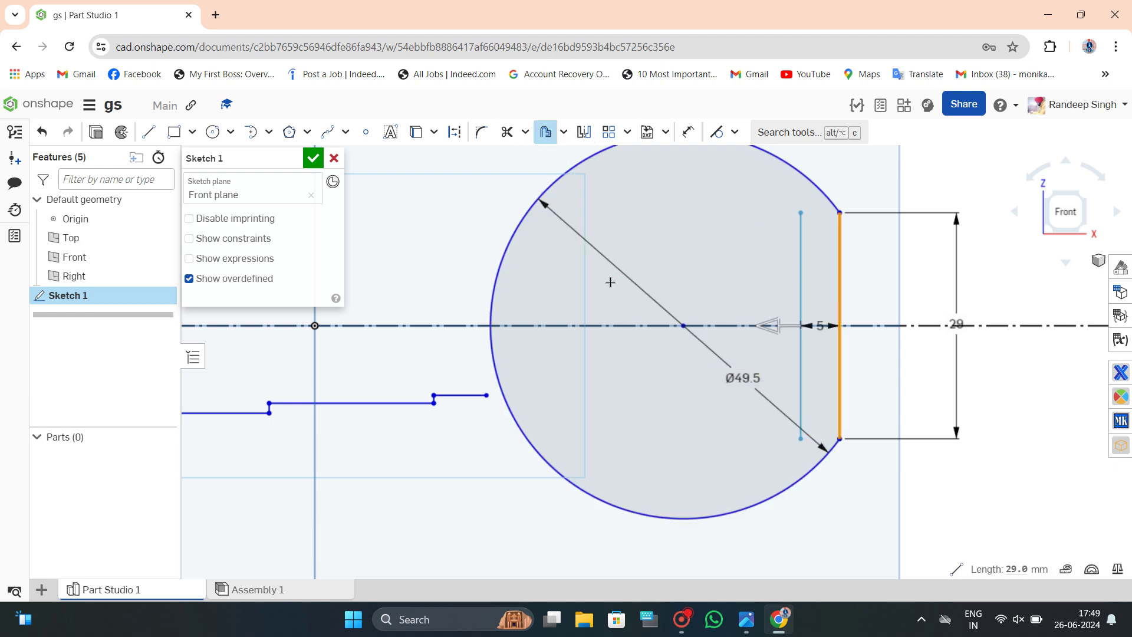
left_click(563, 308)
Set the offset line 38.5 mm from the ball's flat right edge.
double_click(704, 326)
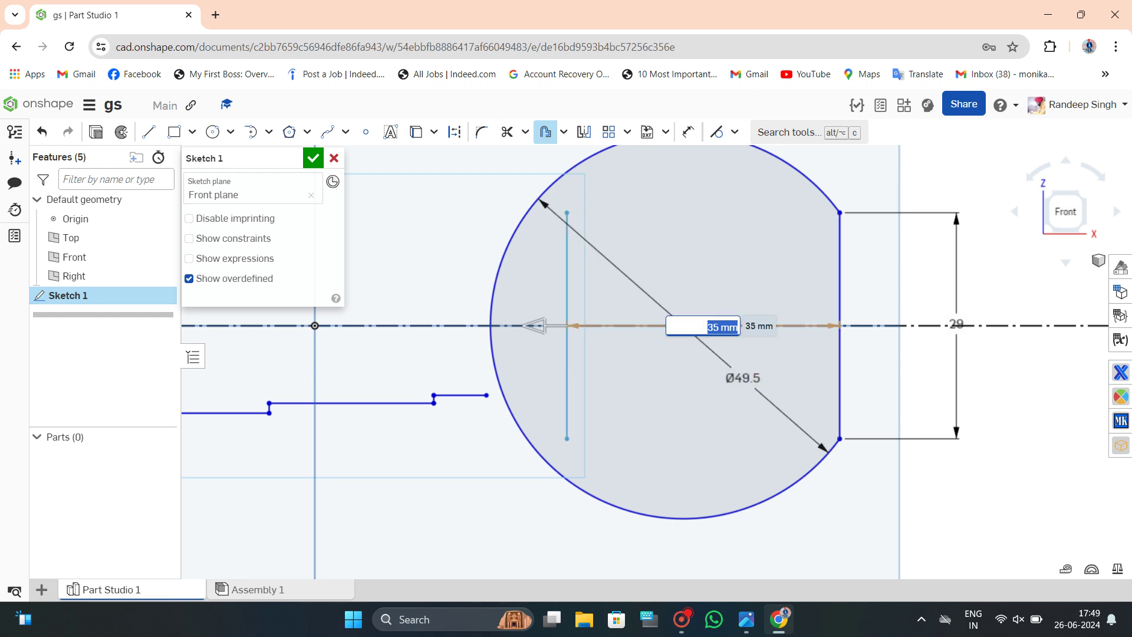
type("38")
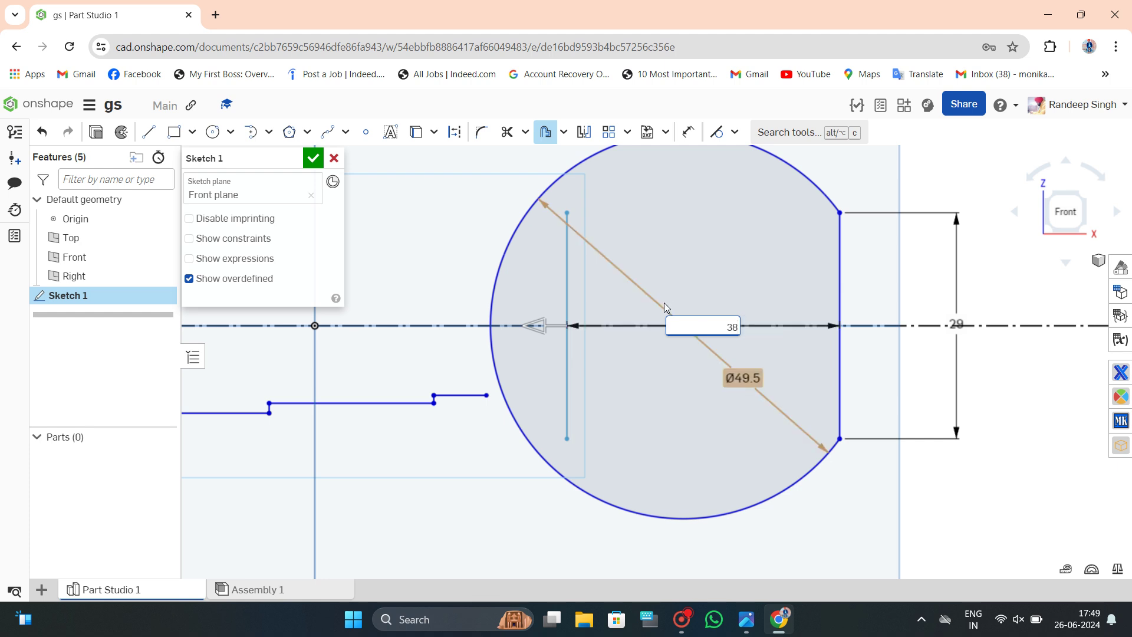
type(".5")
key("Return")
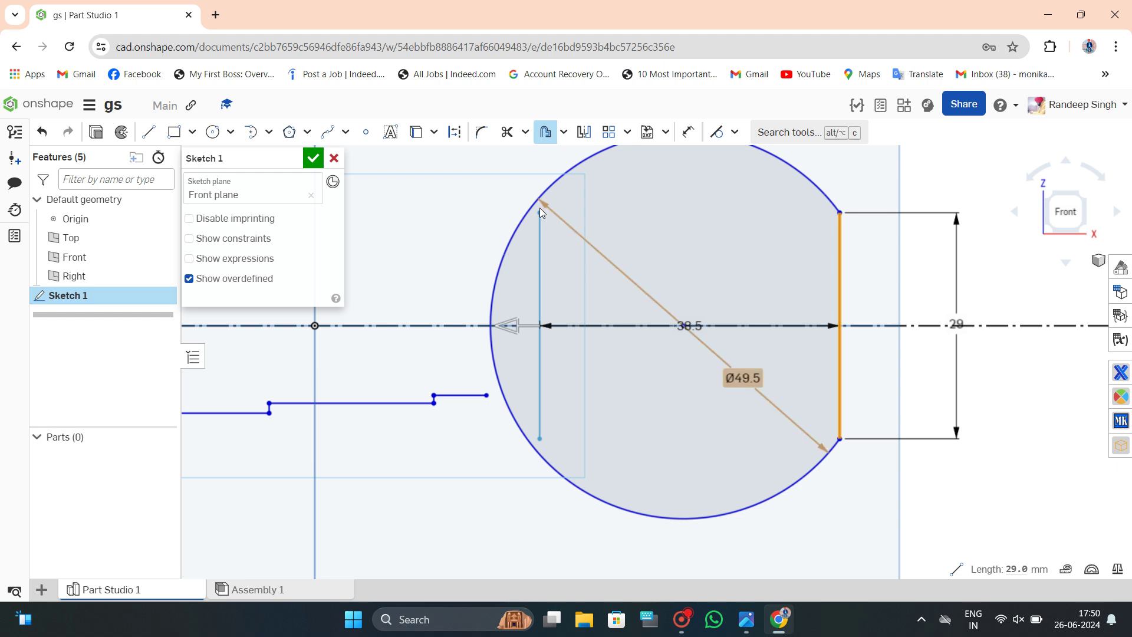
left_click(462, 220)
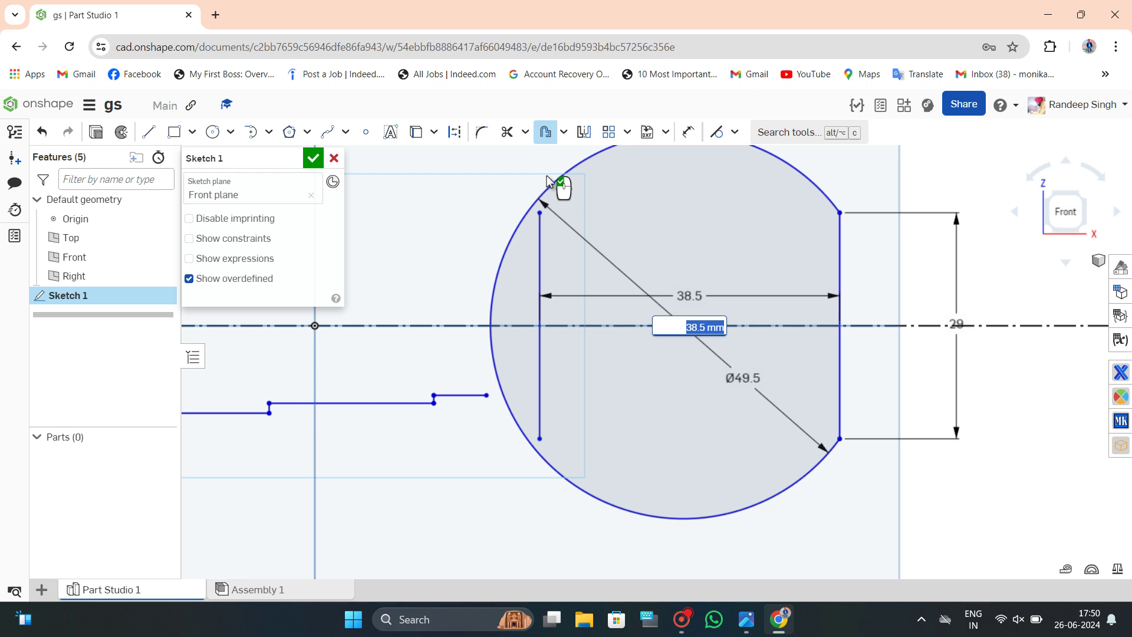
Undo an accidental extra offset copy and extend the vertical line below the ball.
left_click(540, 212)
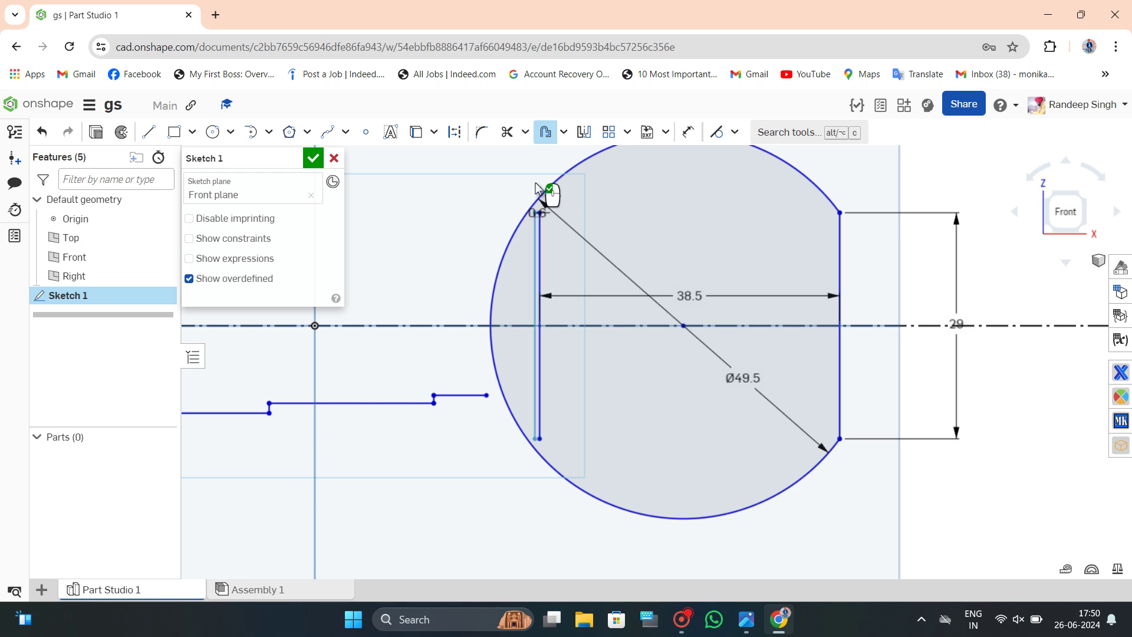
left_click(537, 203)
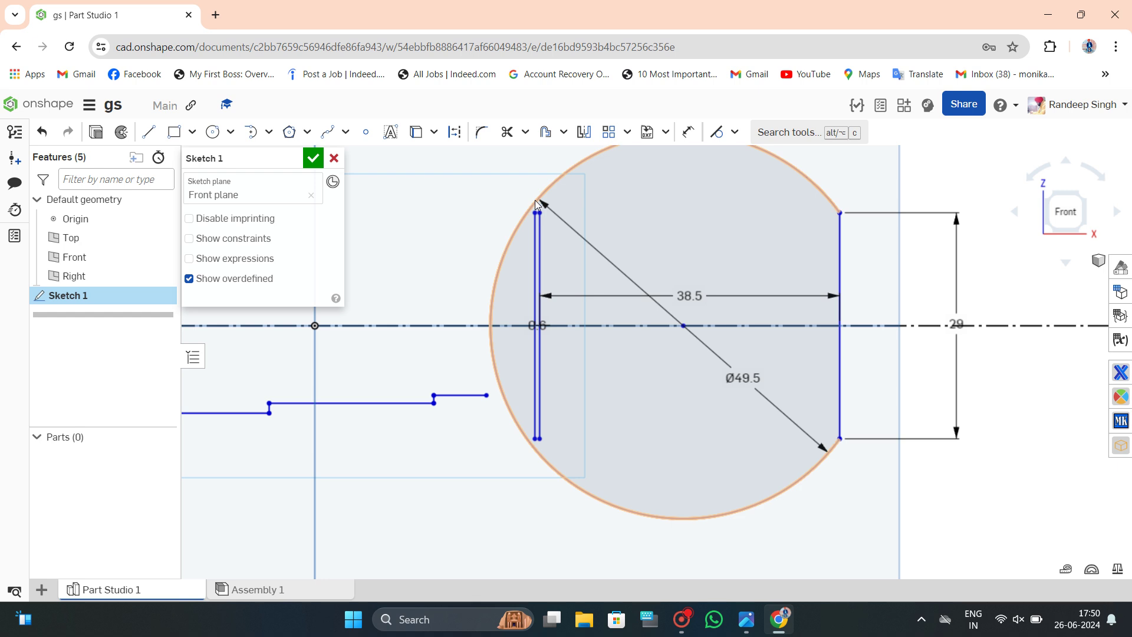
key("ctrl+z")
key("ctrl+z")
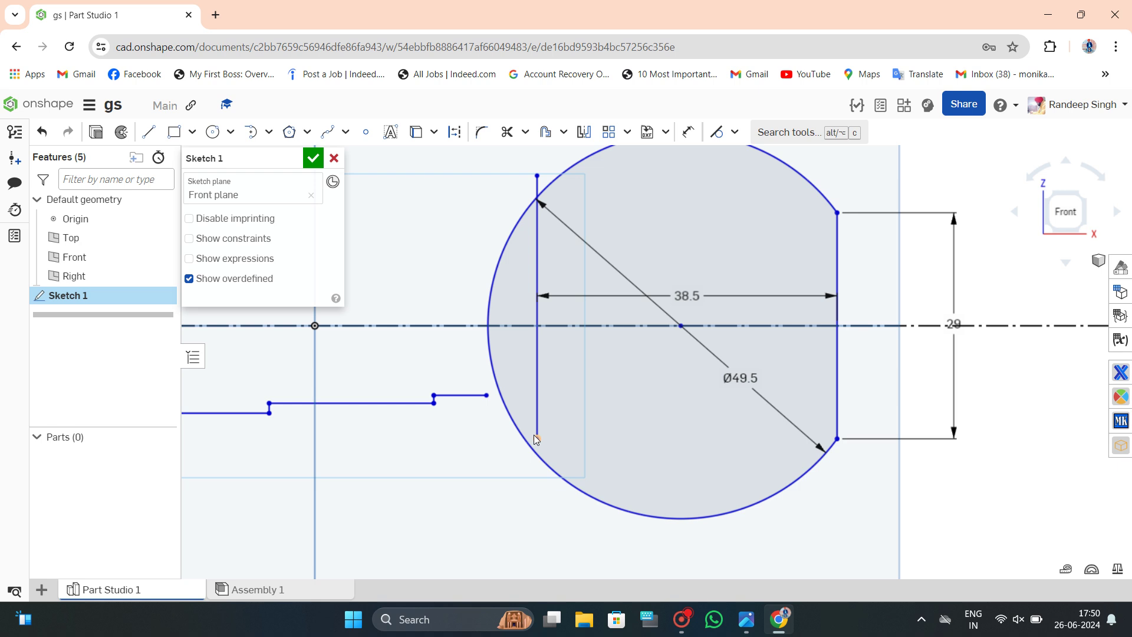
left_click_drag(537, 438, 528, 488)
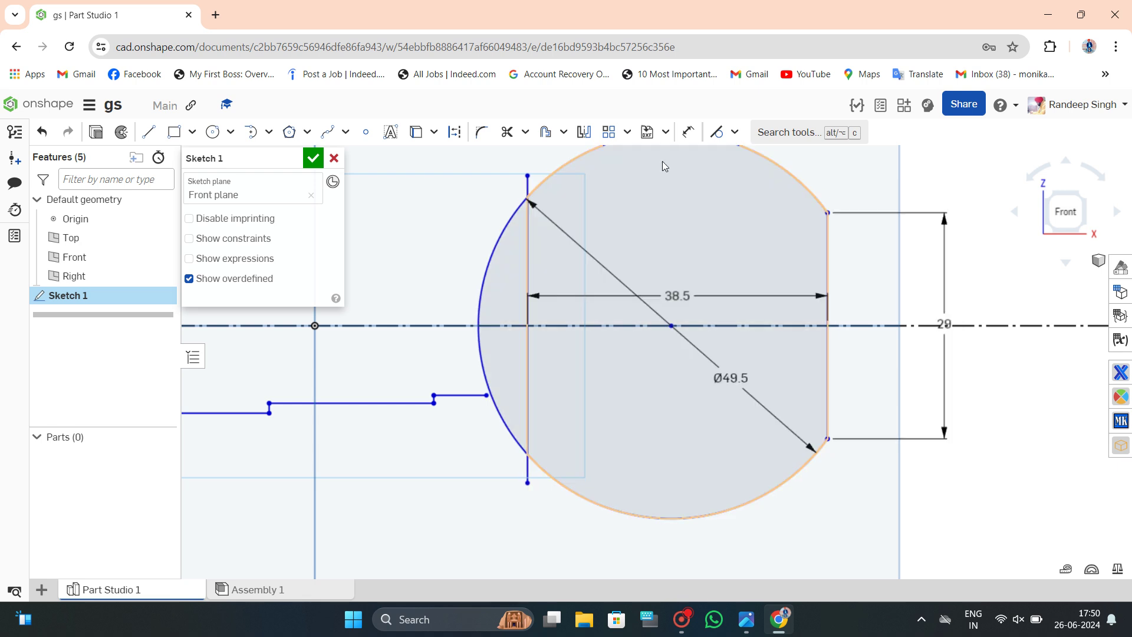
Trim the ball's left arc and the vertical line's stubs above and below the ball.
left_click(500, 134)
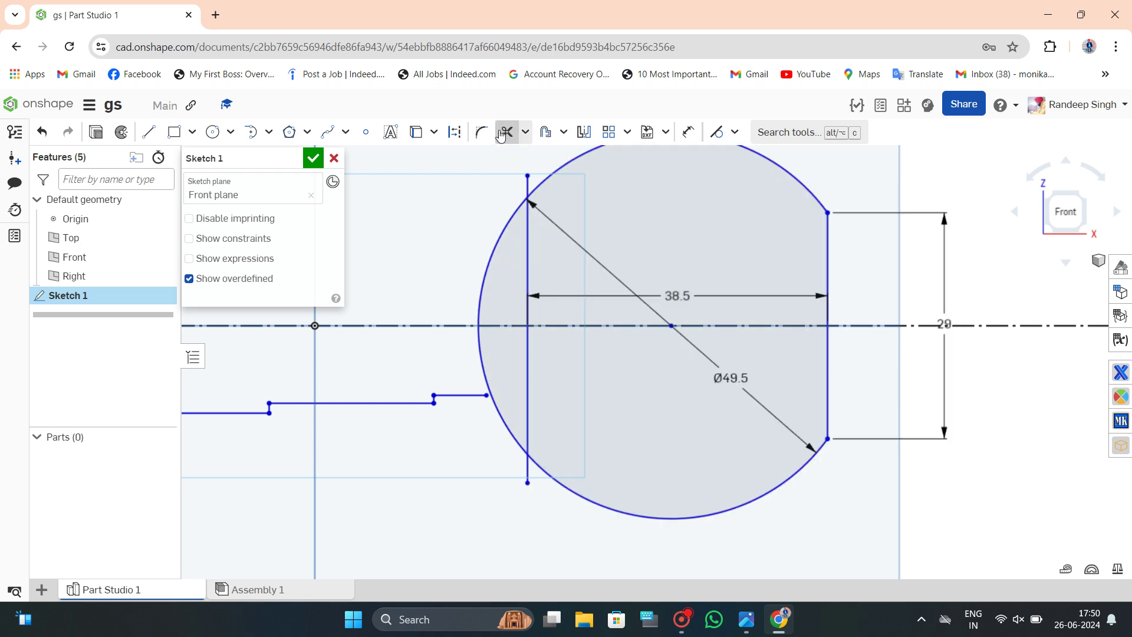
left_click(500, 134)
left_click(494, 250)
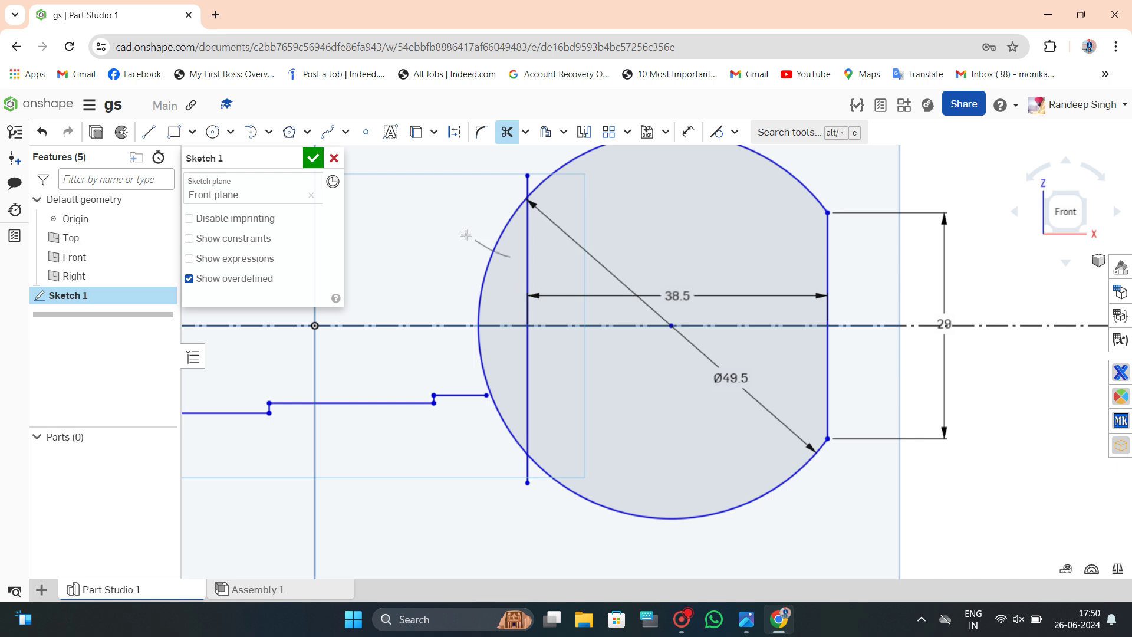
left_click(528, 181)
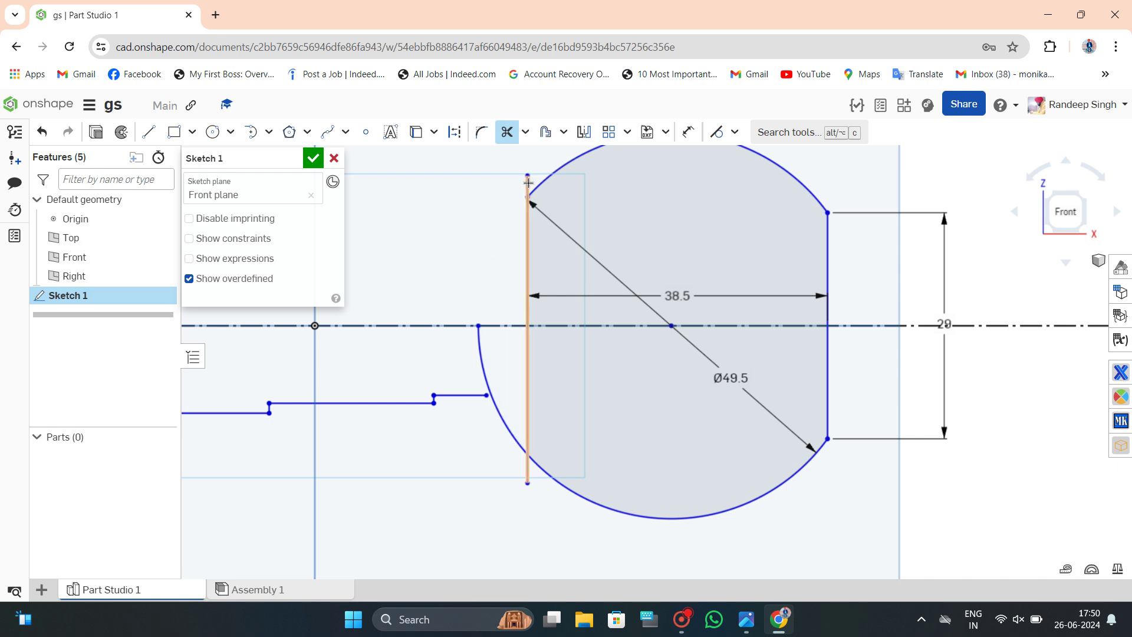
left_click(527, 468)
left_click(503, 427)
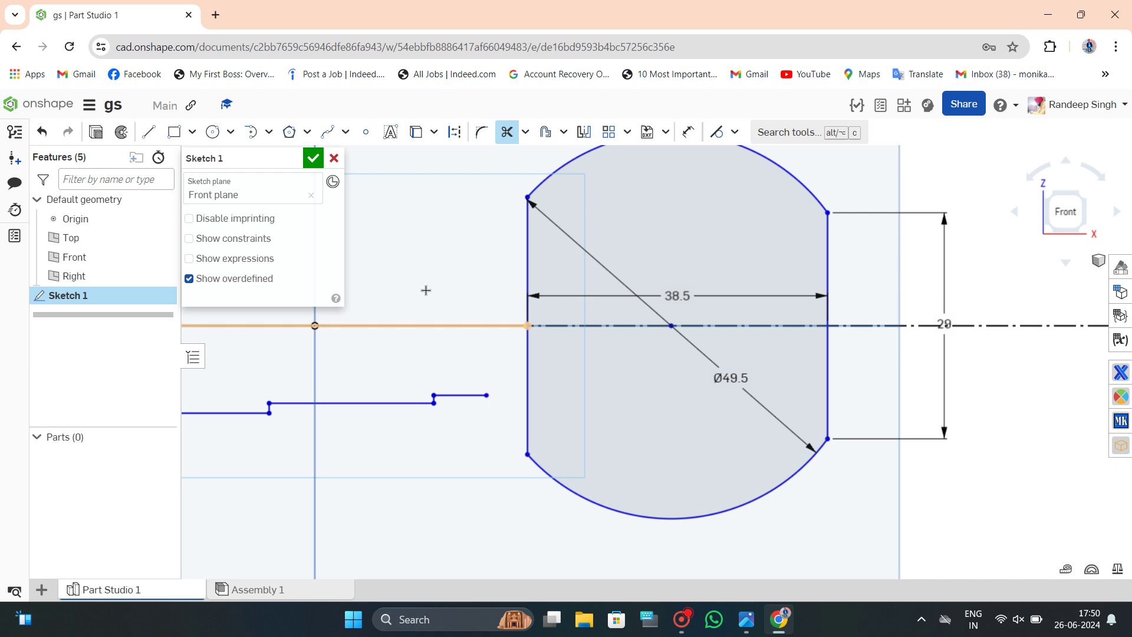
key("Escape")
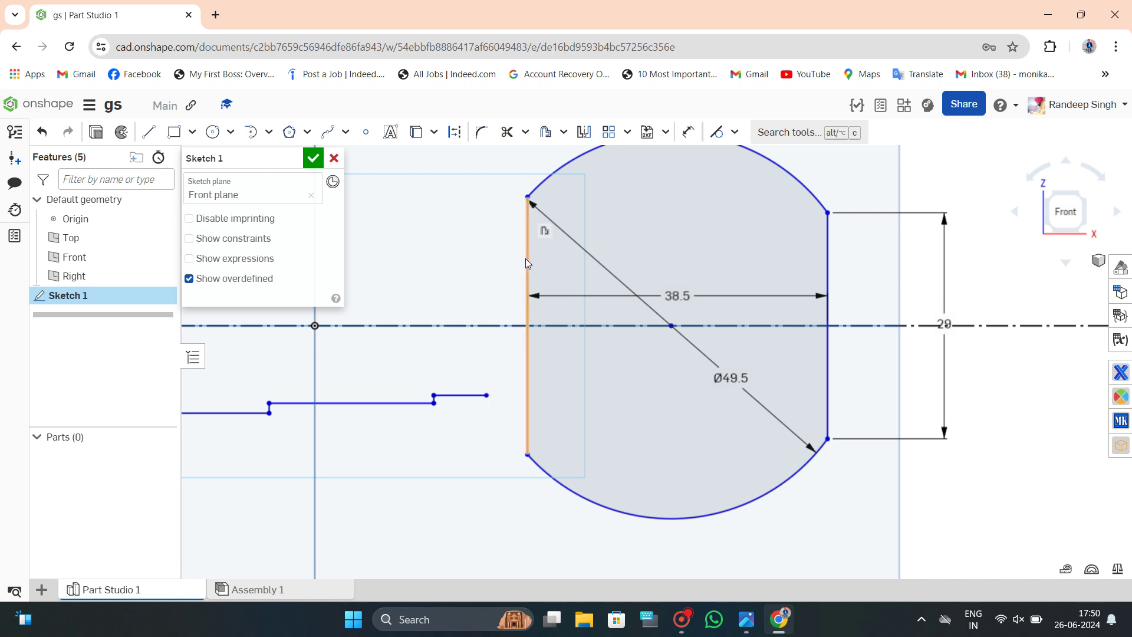
Make the shaft line's end point coincident with the vertical line at the ball.
left_click_drag(527, 259, 488, 268)
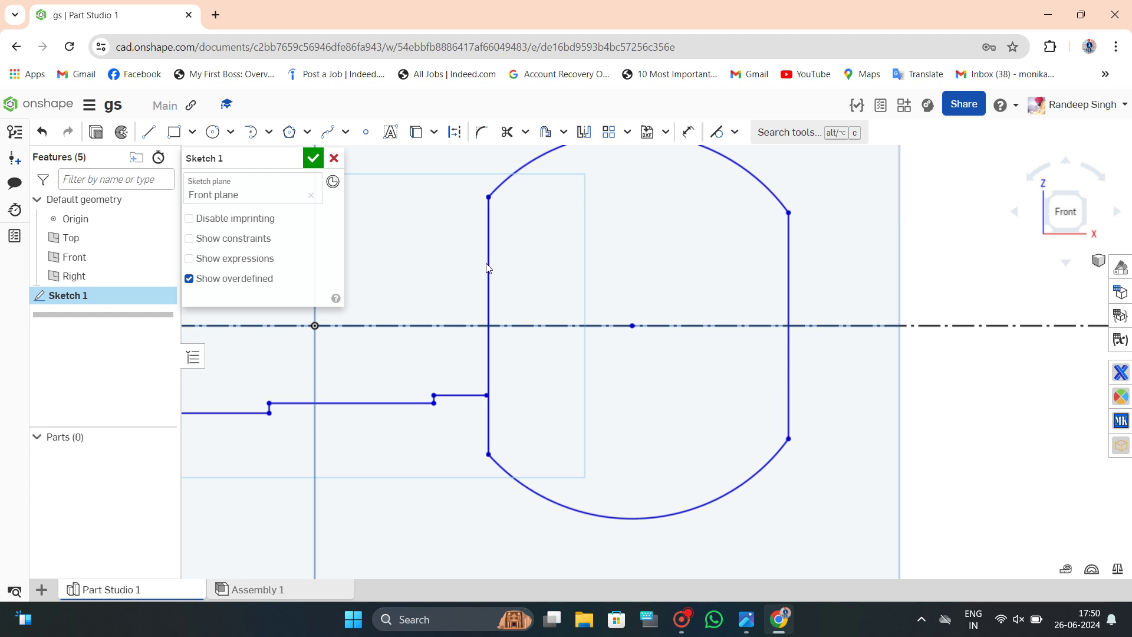
scroll(493, 425, "up", 4)
scroll(507, 378, "up", 1)
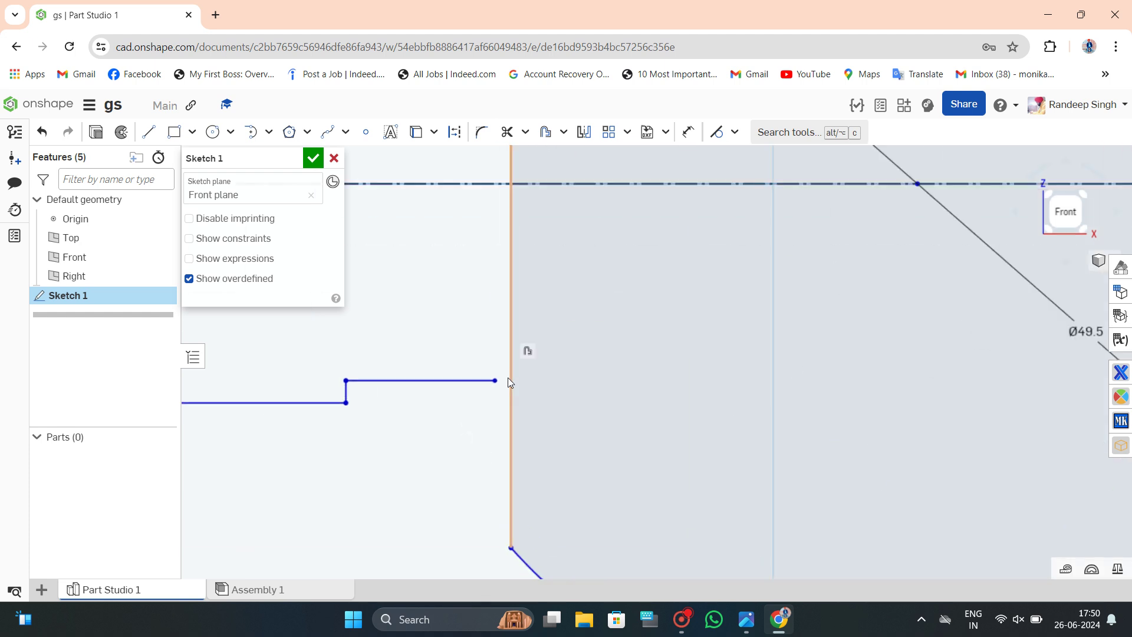
mouse_move(507, 378)
left_mouse_down()
mouse_move(497, 379)
mouse_move(506, 384)
left_mouse_up()
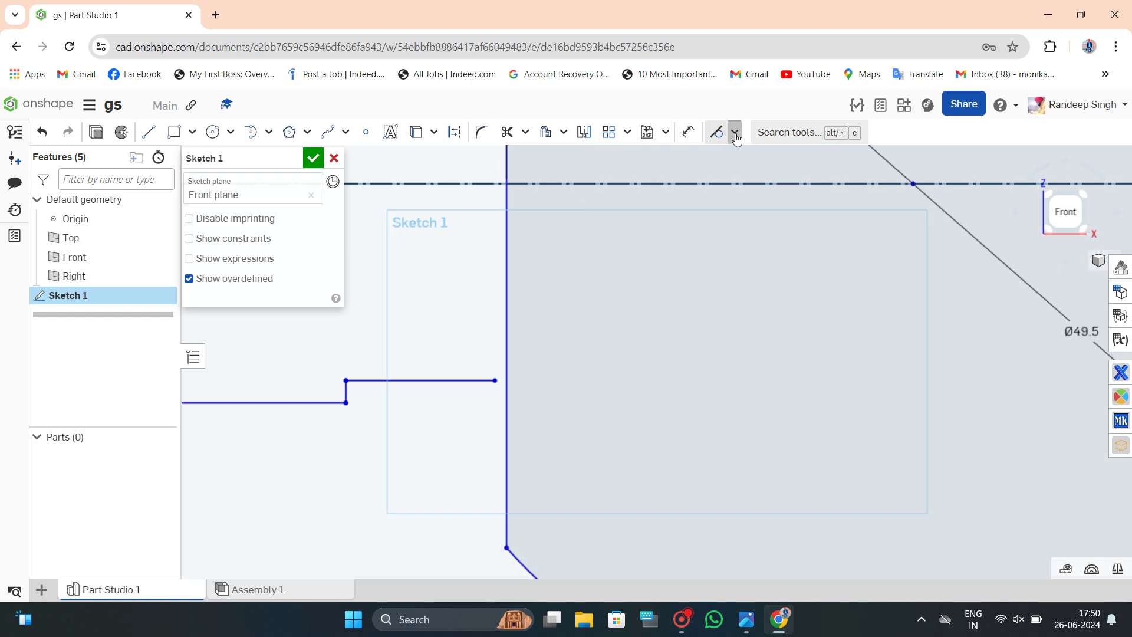
left_click(734, 133)
left_click(738, 156)
left_click(495, 381)
left_click(506, 382)
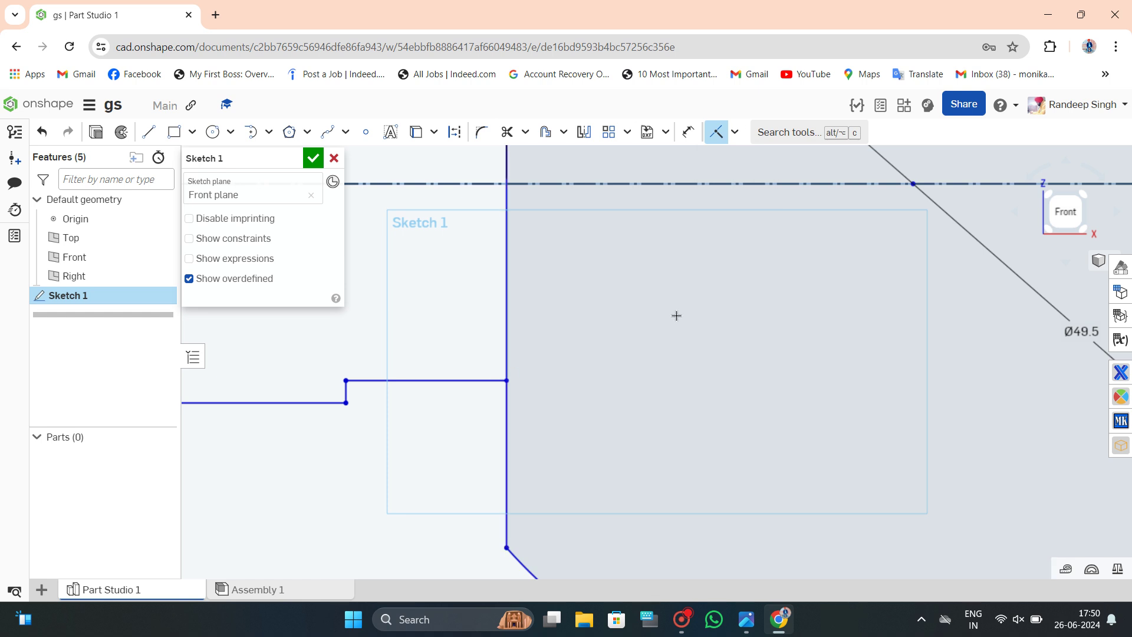
key("Escape")
key("ctrl+z")
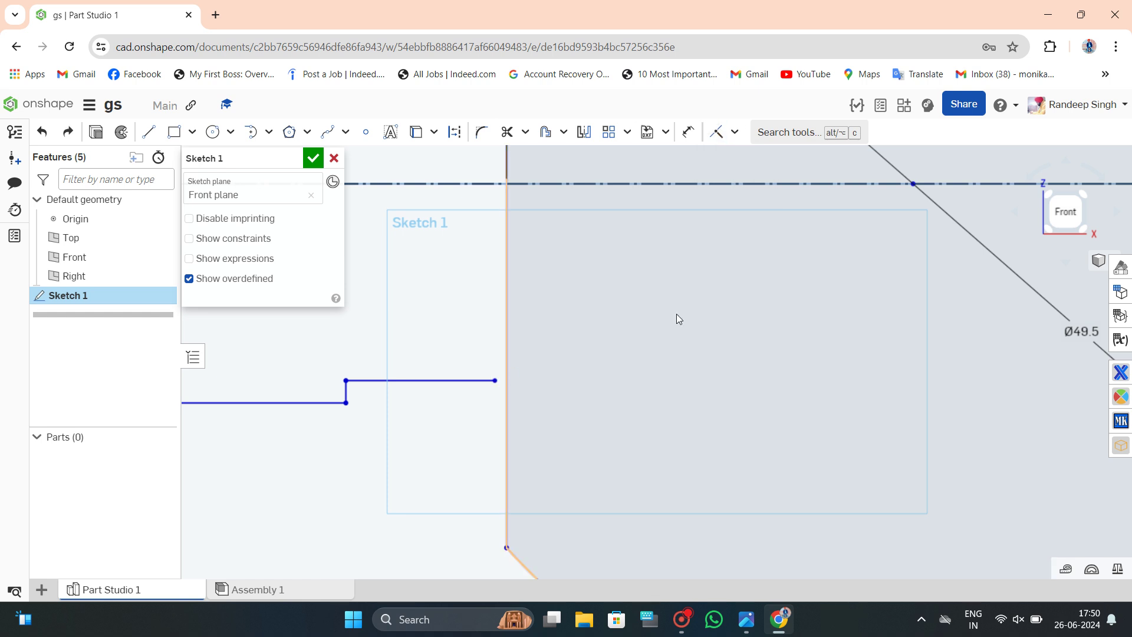
key("ctrl+y")
scroll(585, 372, "down", 5)
scroll(593, 369, "down", 4)
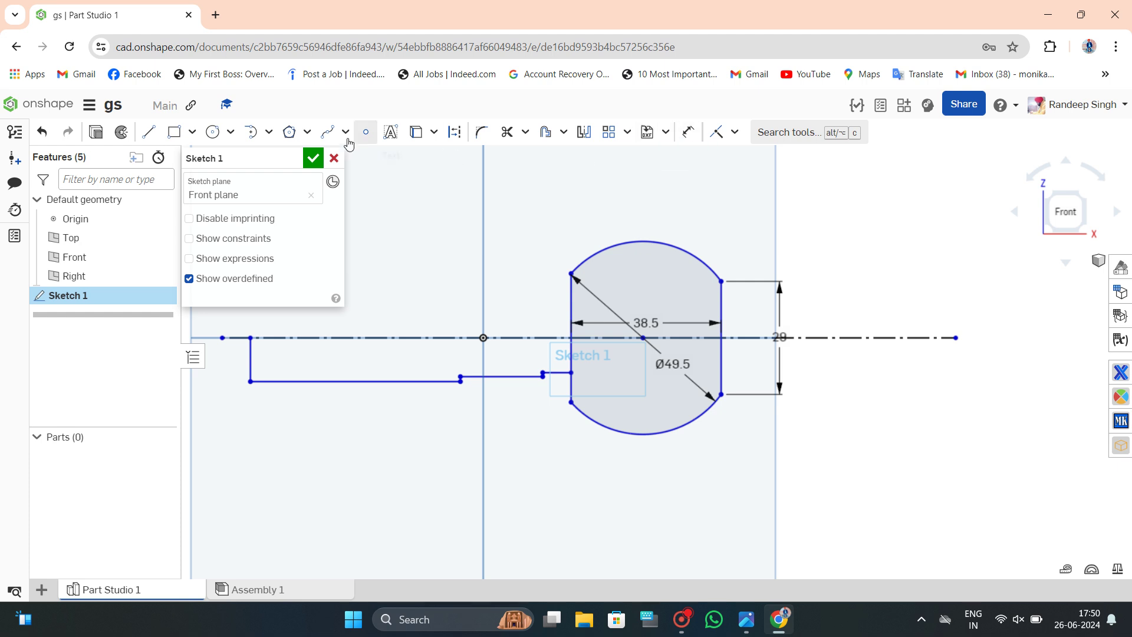
Trim away the ball's upper half and left edge, keeping only the lower arc.
left_click(507, 132)
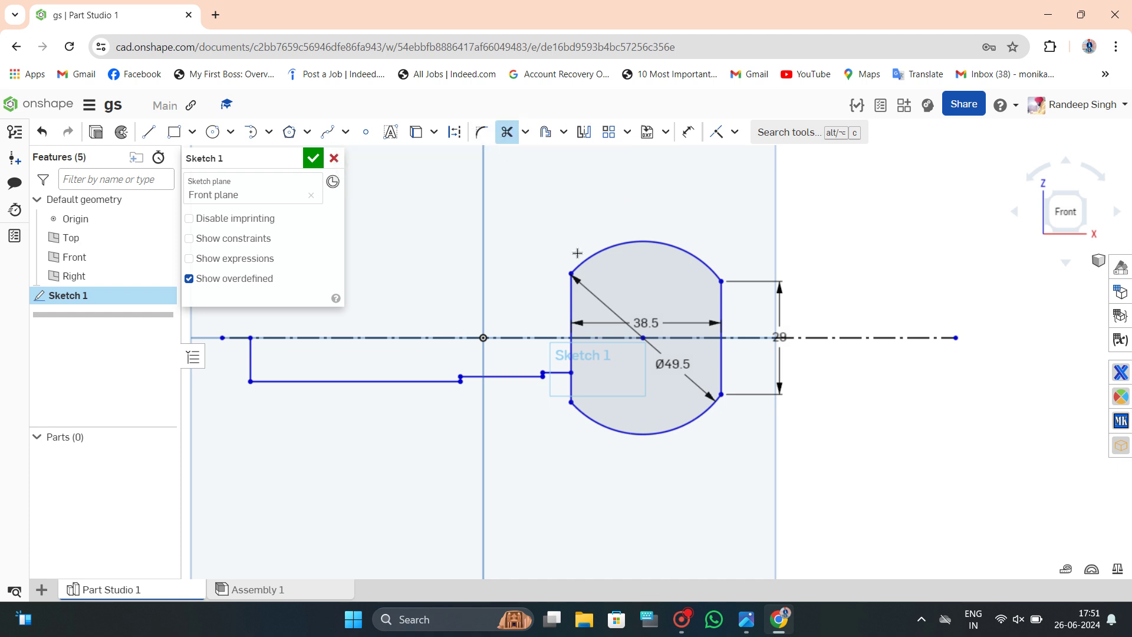
left_click(570, 354)
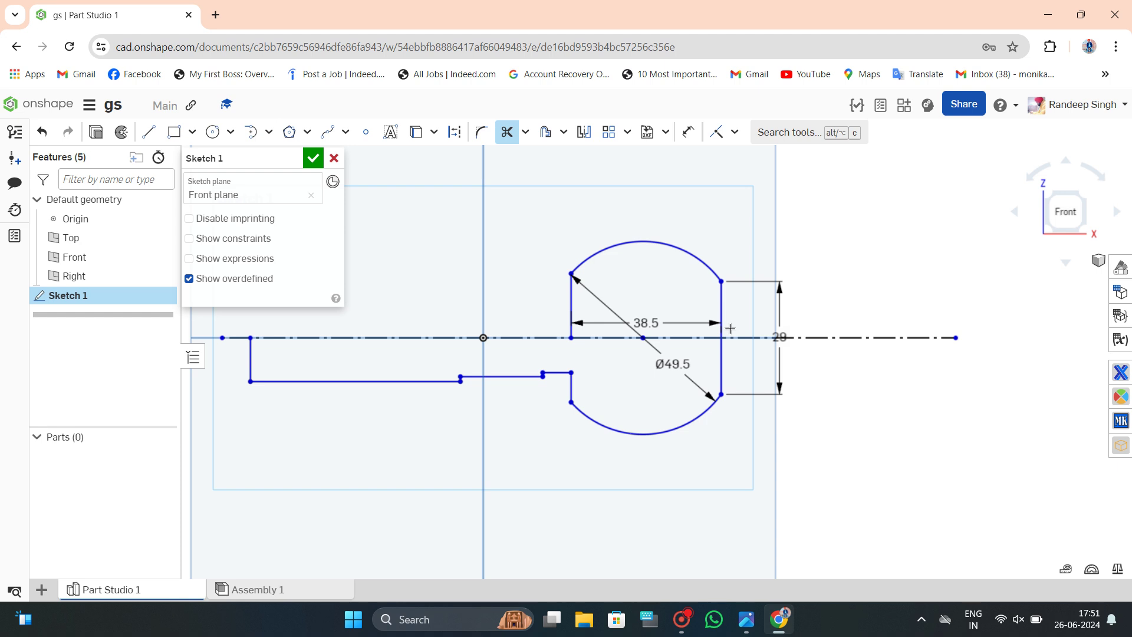
left_click(720, 310)
left_click_drag(653, 245, 561, 296)
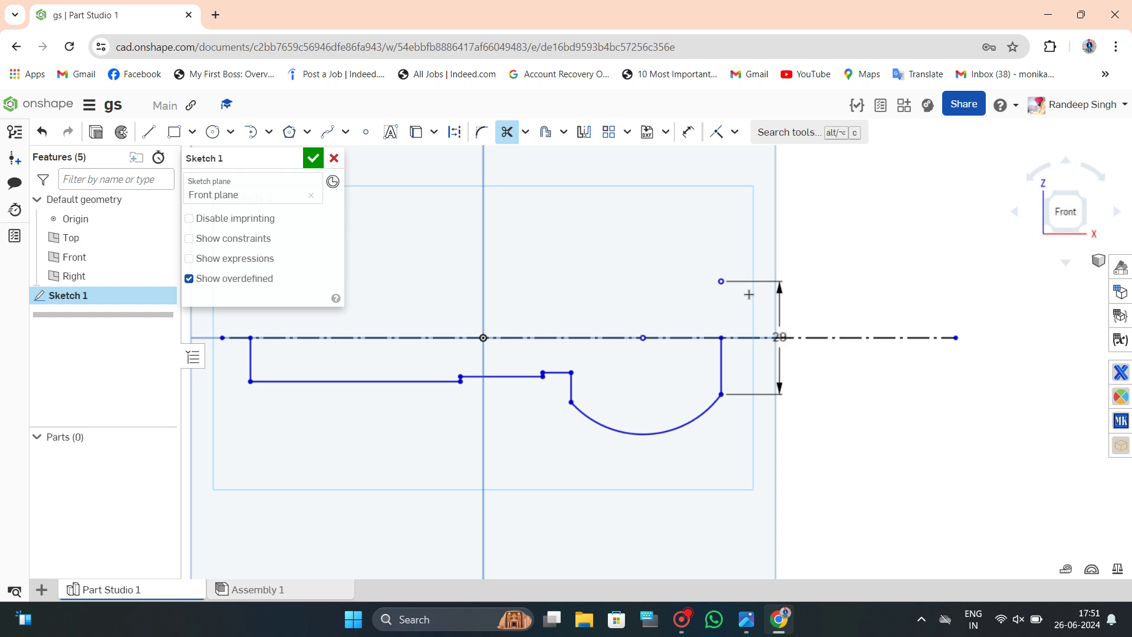
key("Escape")
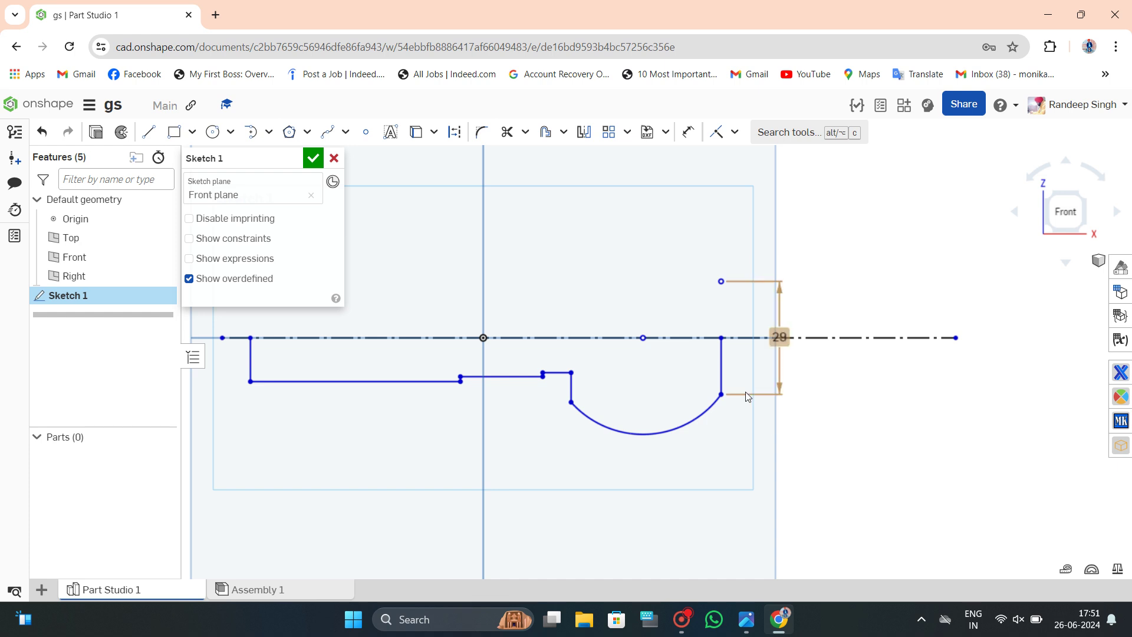
scroll(745, 391, "up", 1)
scroll(745, 391, "down", 2)
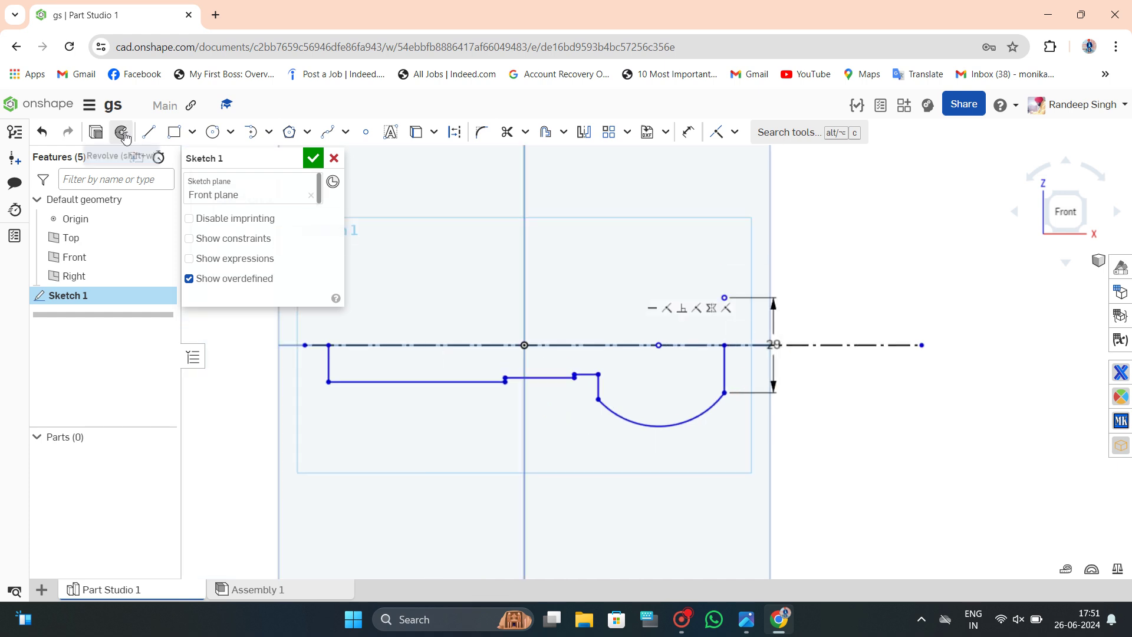
Draw an angled line from the ball's right edge to the centerline, then along the axis to the left end.
left_click(149, 132)
scroll(724, 348, "up", 5)
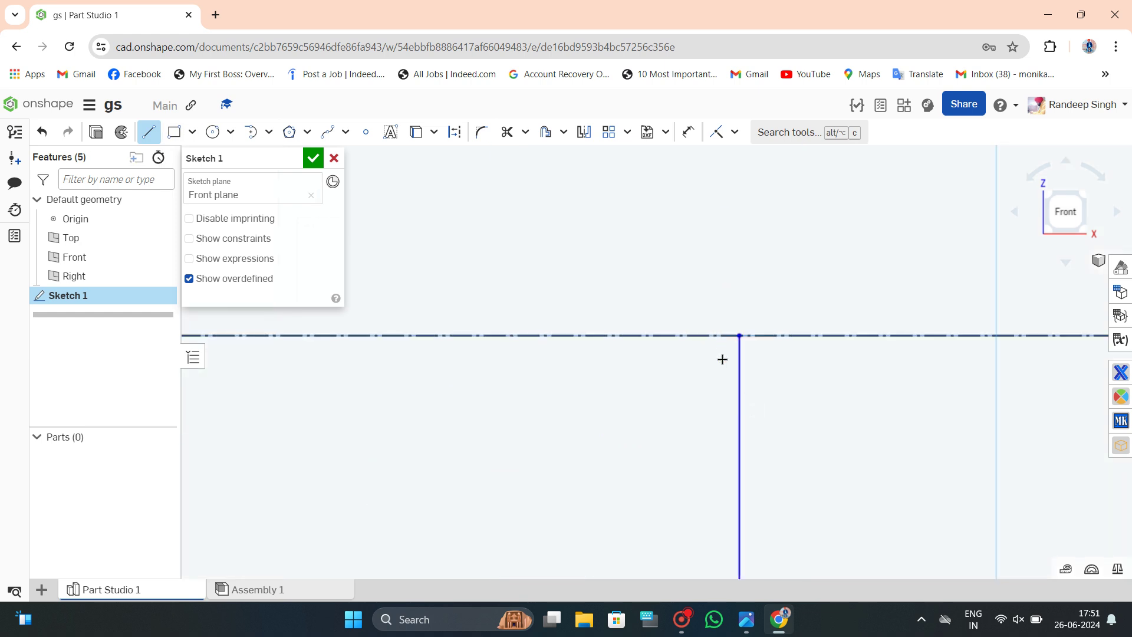
left_click(739, 394)
left_click(676, 336)
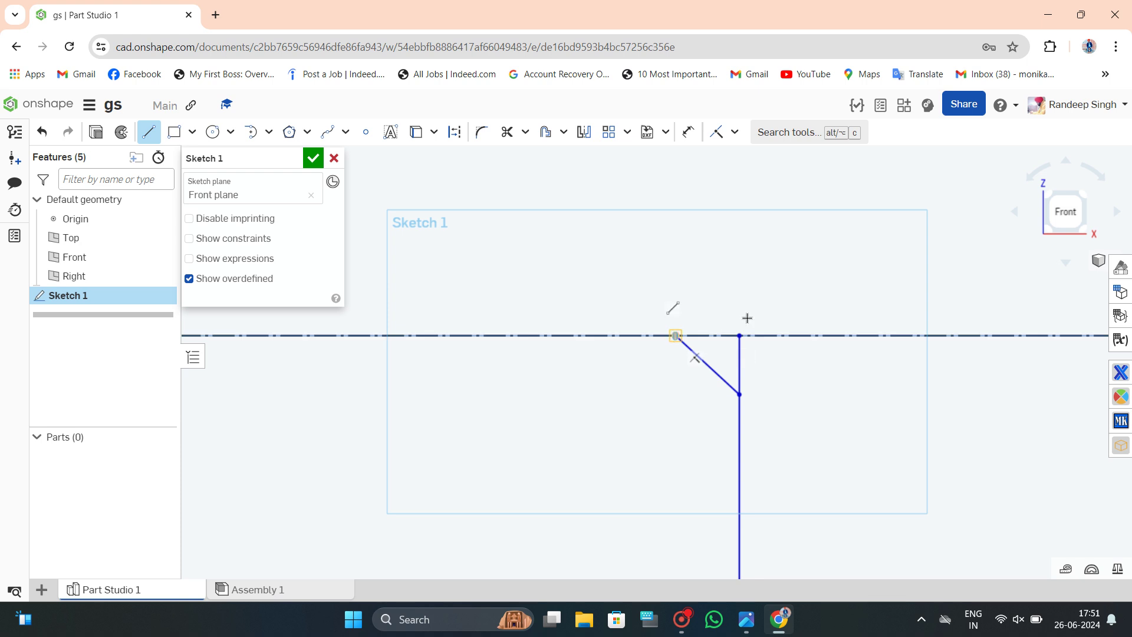
scroll(751, 319, "down", 5)
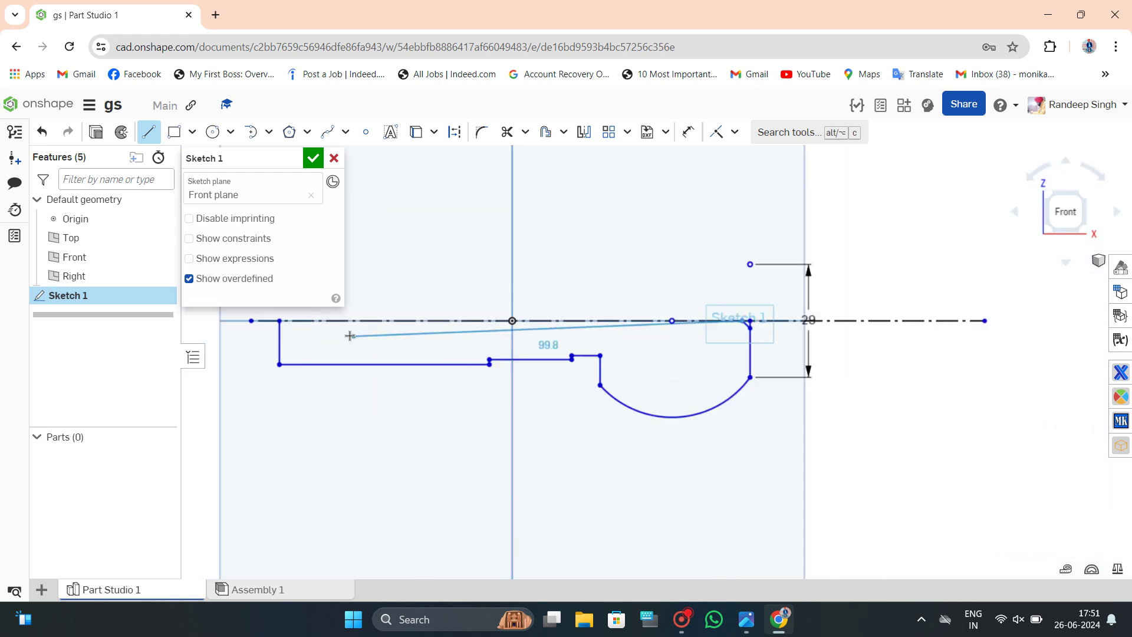
left_click(299, 321)
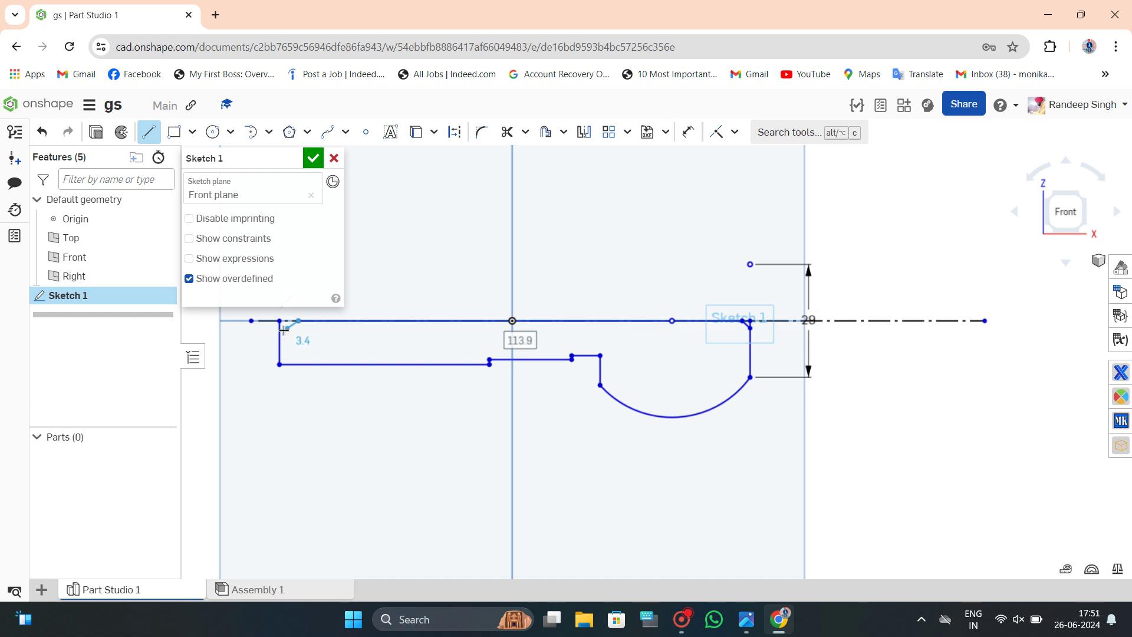
key("Escape")
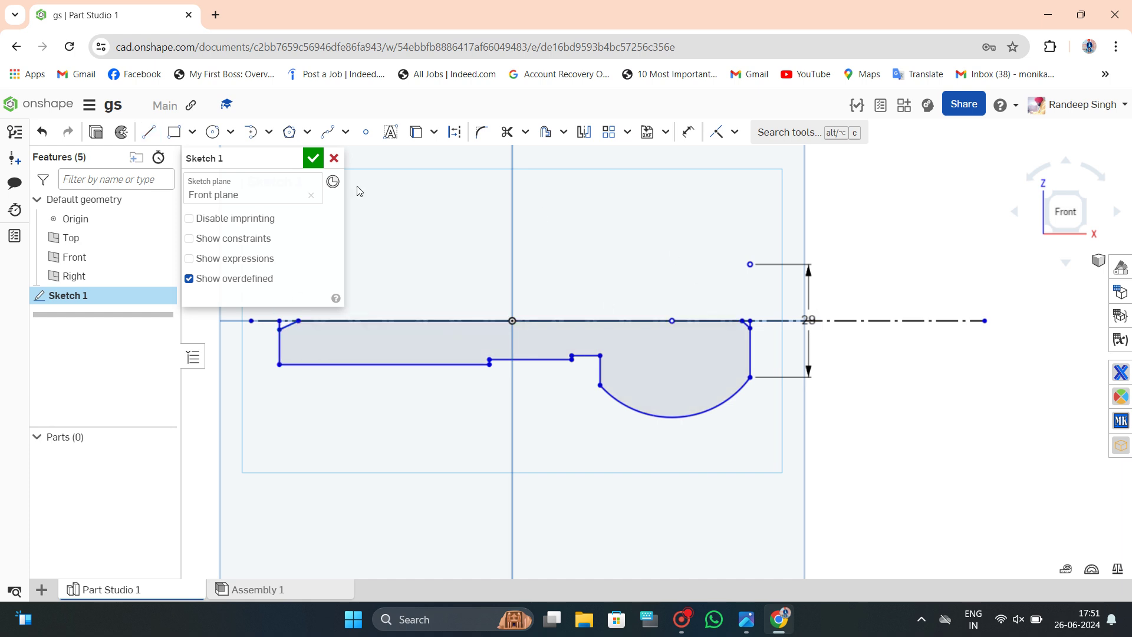
Zoom over the closed profile with Trim active to check it, then exit Trim.
left_click(507, 132)
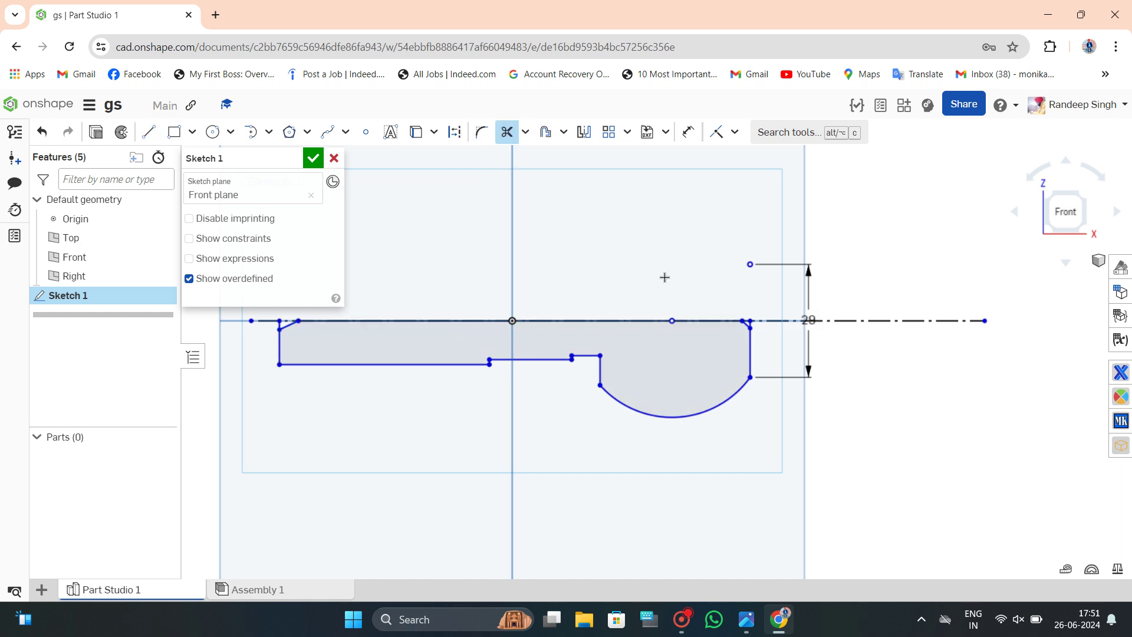
scroll(754, 318, "up", 1)
scroll(765, 312, "up", 5)
scroll(765, 342, "up", 1)
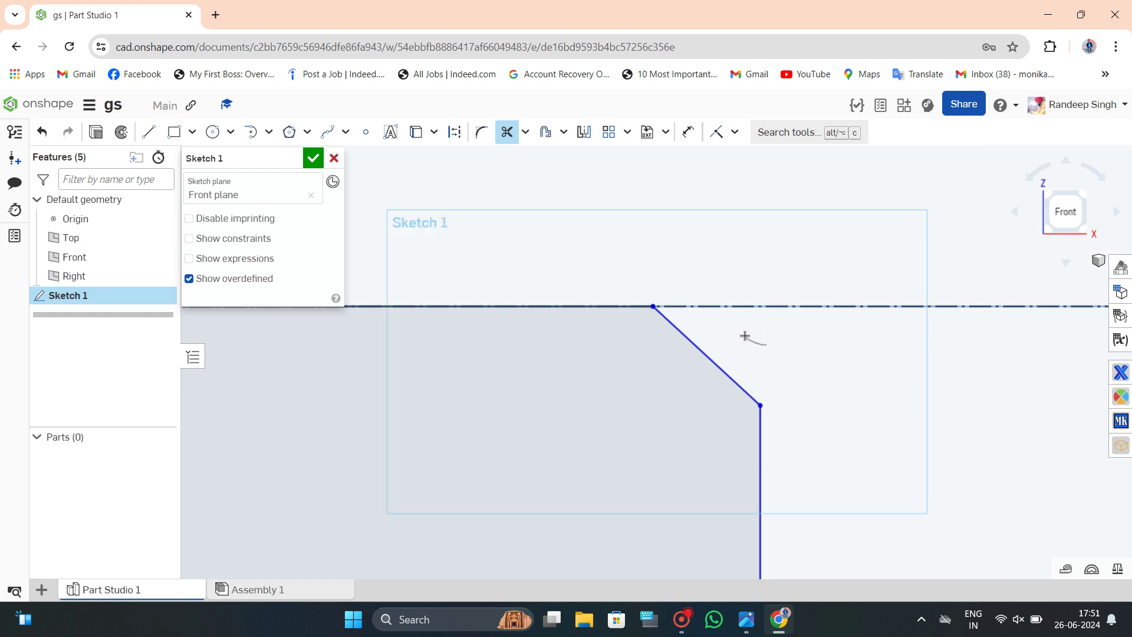
scroll(766, 335, "down", 2)
scroll(825, 339, "down", 3)
scroll(505, 351, "down", 3)
scroll(442, 341, "up", 5)
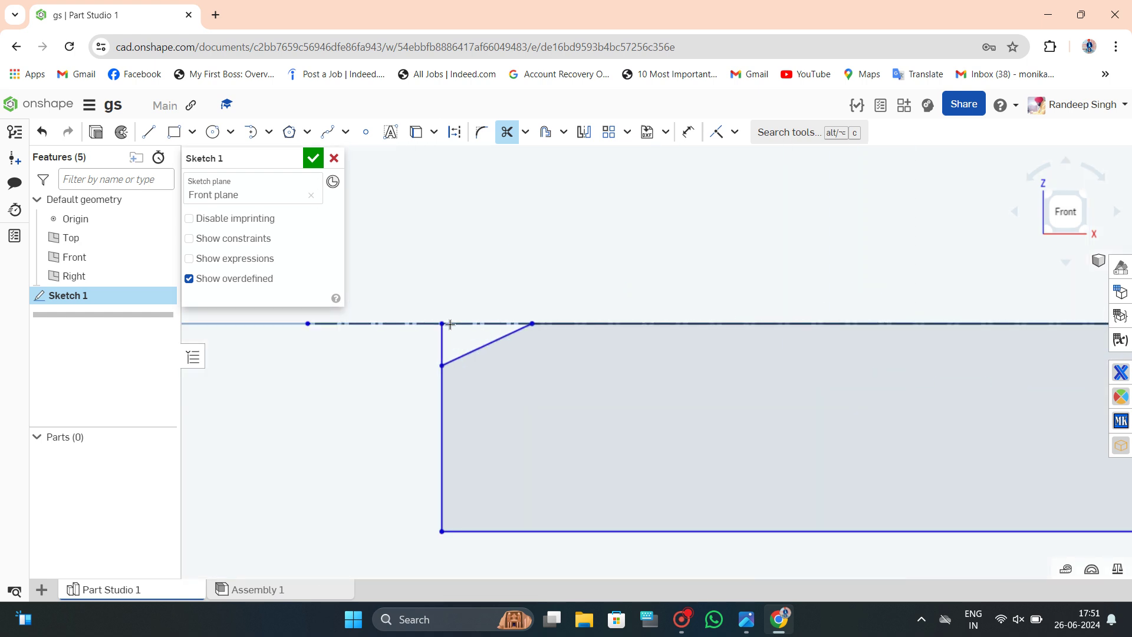
key("Escape")
scroll(495, 293, "down", 3)
scroll(812, 324, "down", 1)
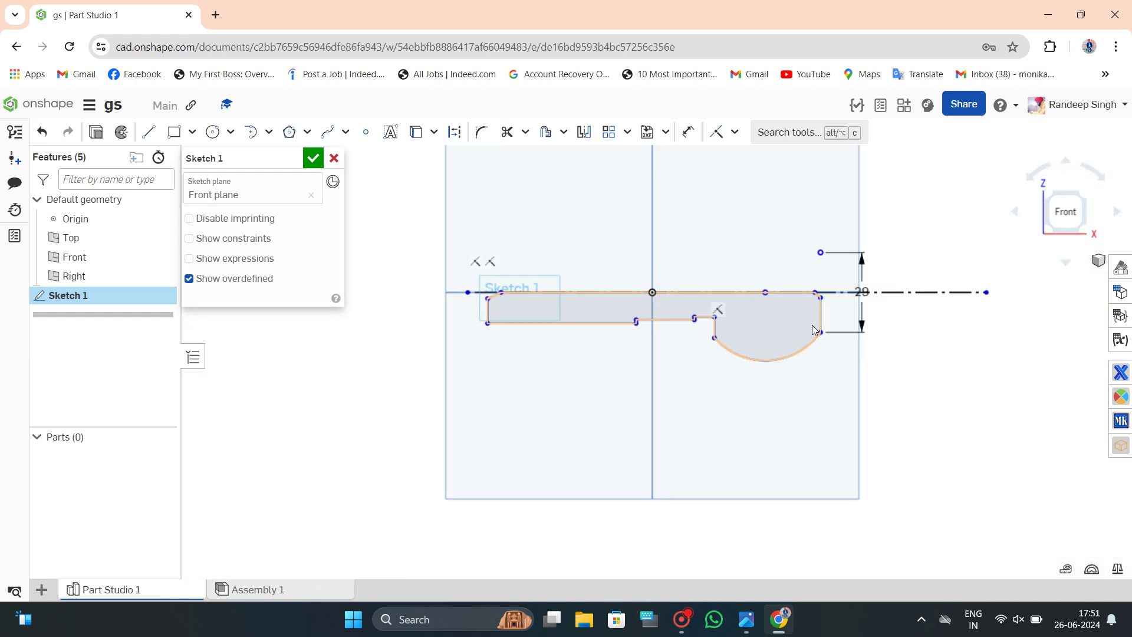
scroll(811, 324, "up", 1)
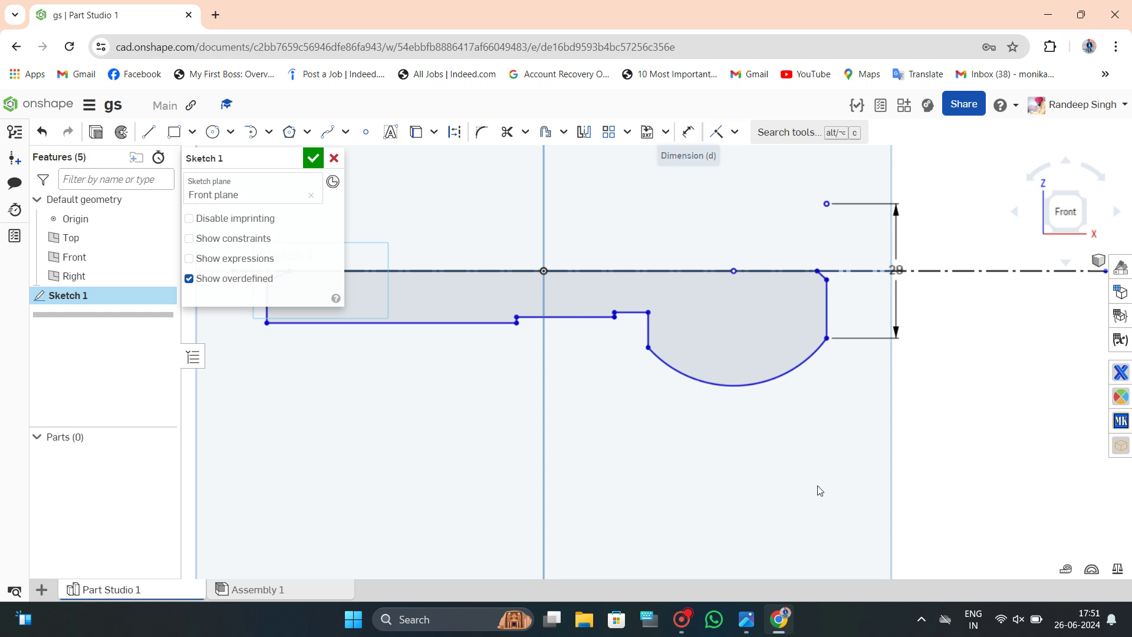
Check the reference drawing, then dimension the arc's left end to the right vertex at 38.5 mm.
left_click(746, 617)
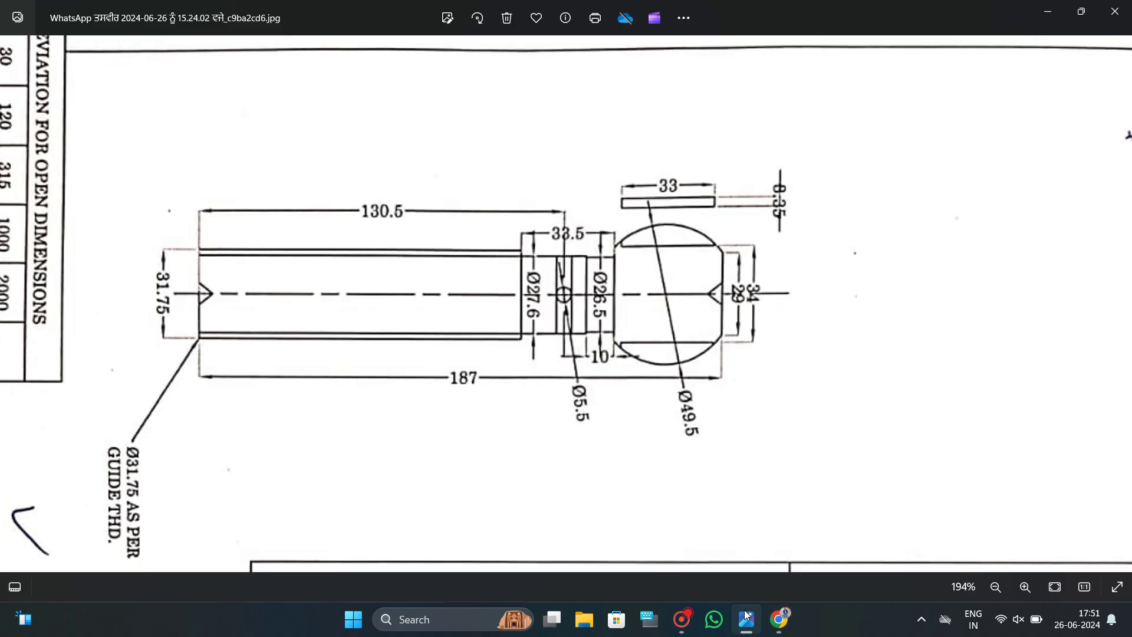
left_click(745, 617)
scroll(833, 359, "up", 2)
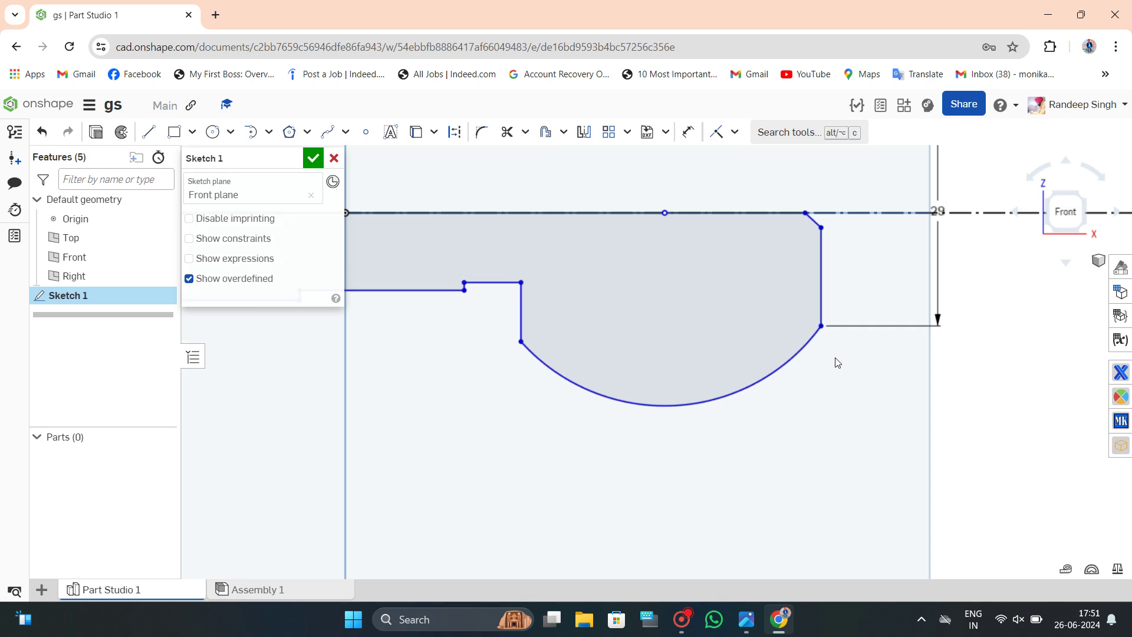
scroll(837, 361, "up", 1)
left_click(685, 130)
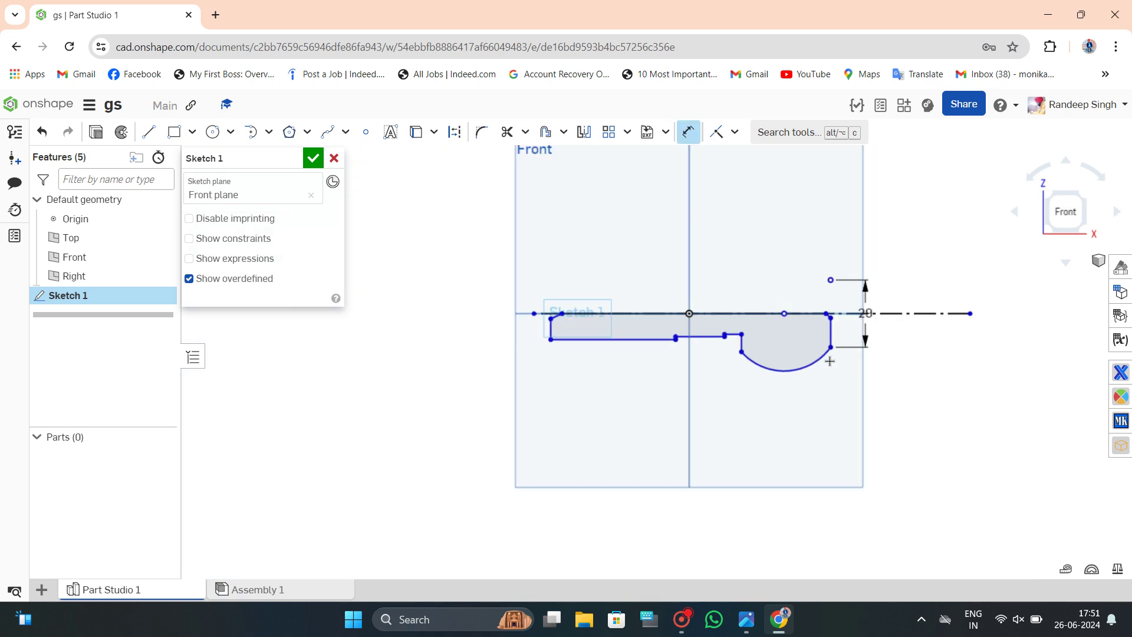
scroll(826, 357, "up", 2)
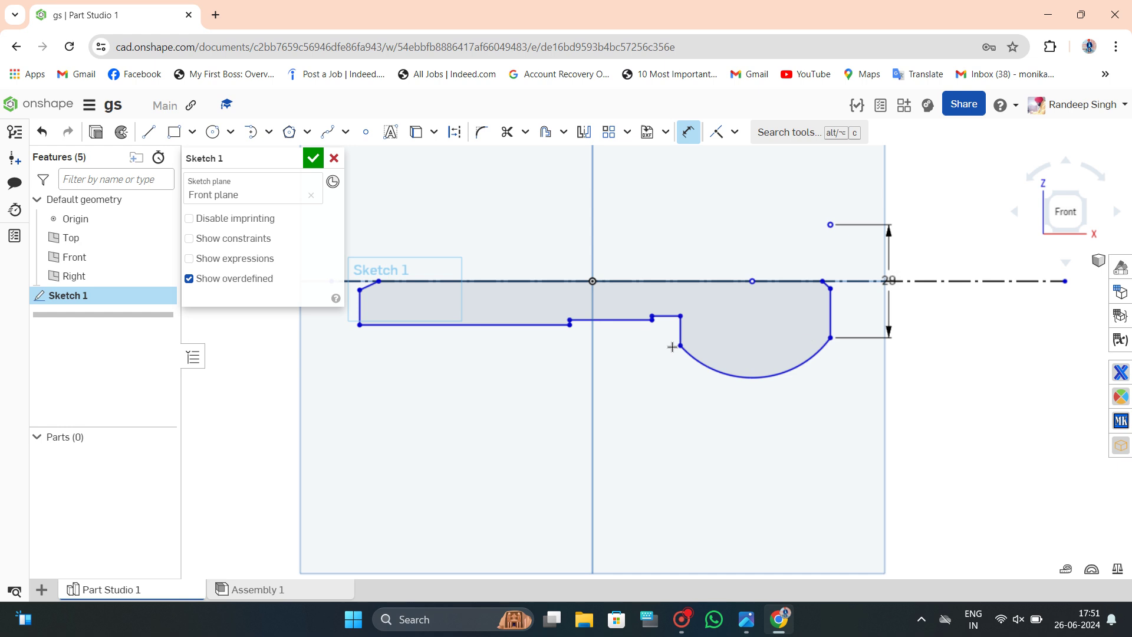
left_click(677, 343)
left_click(831, 338)
left_click(758, 419)
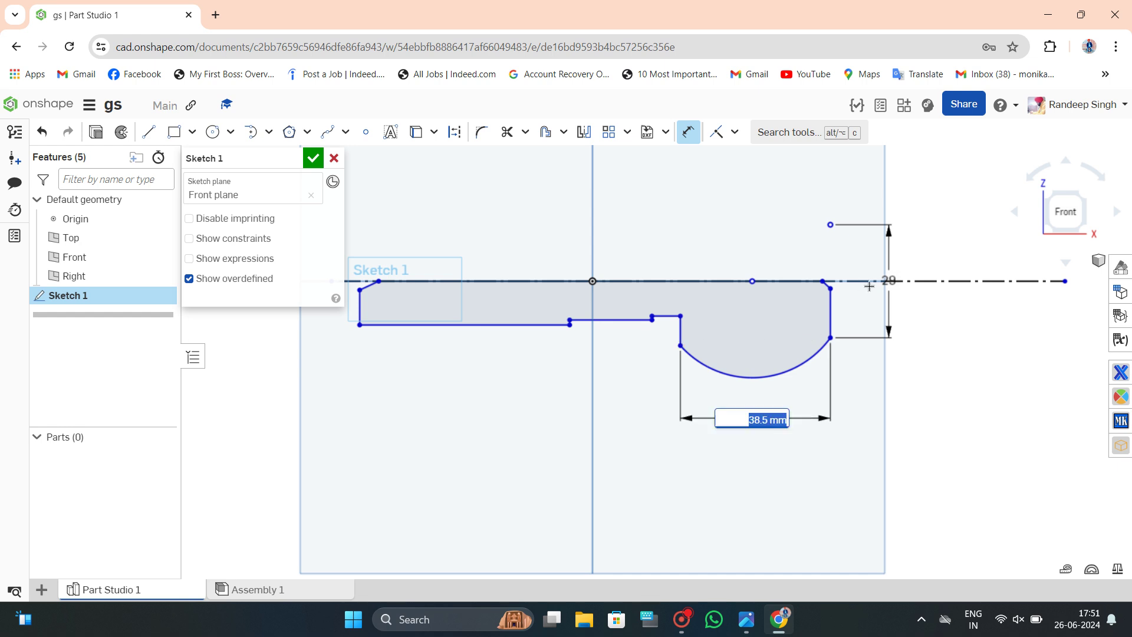
key("Return")
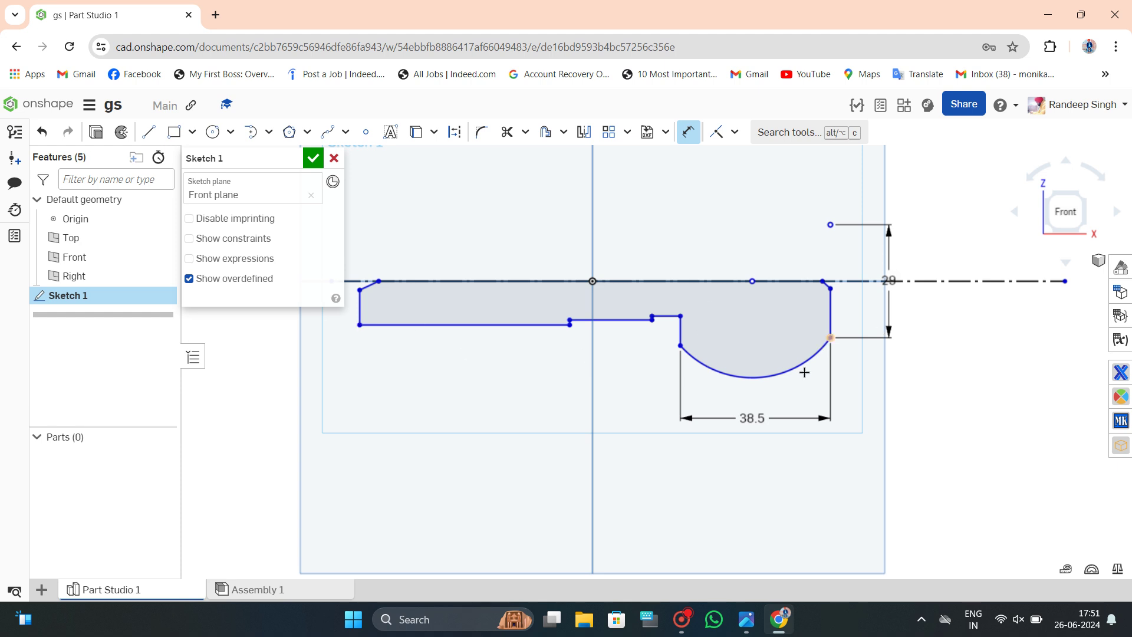
Dimension the overall profile length to 187 mm and bring up the reference drawing.
left_click(359, 324)
left_click(588, 464)
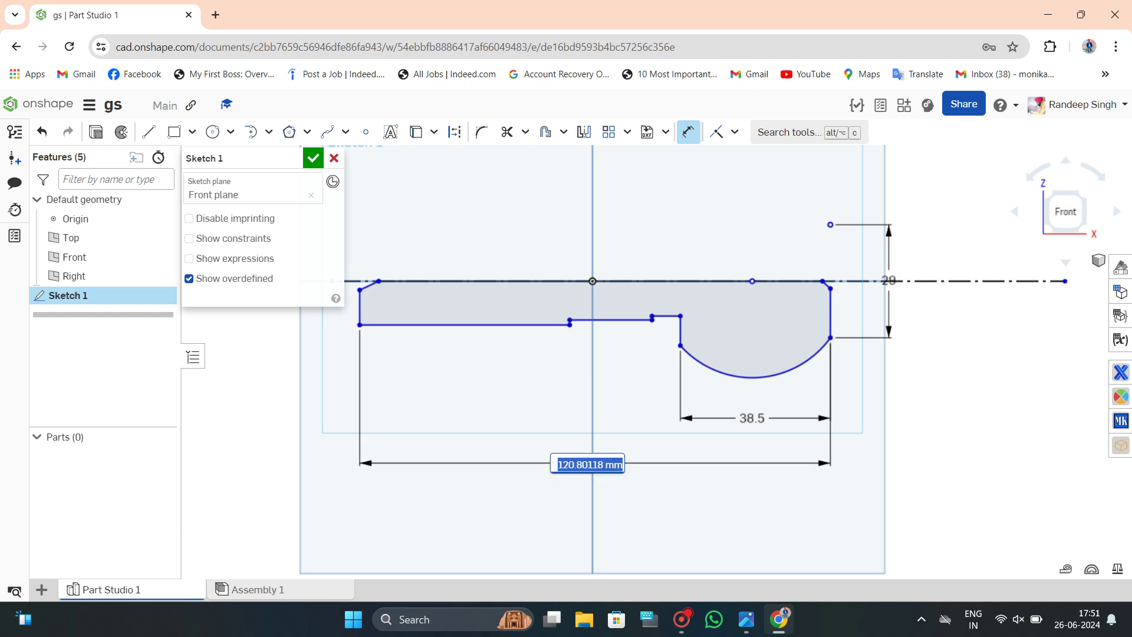
left_click(757, 627)
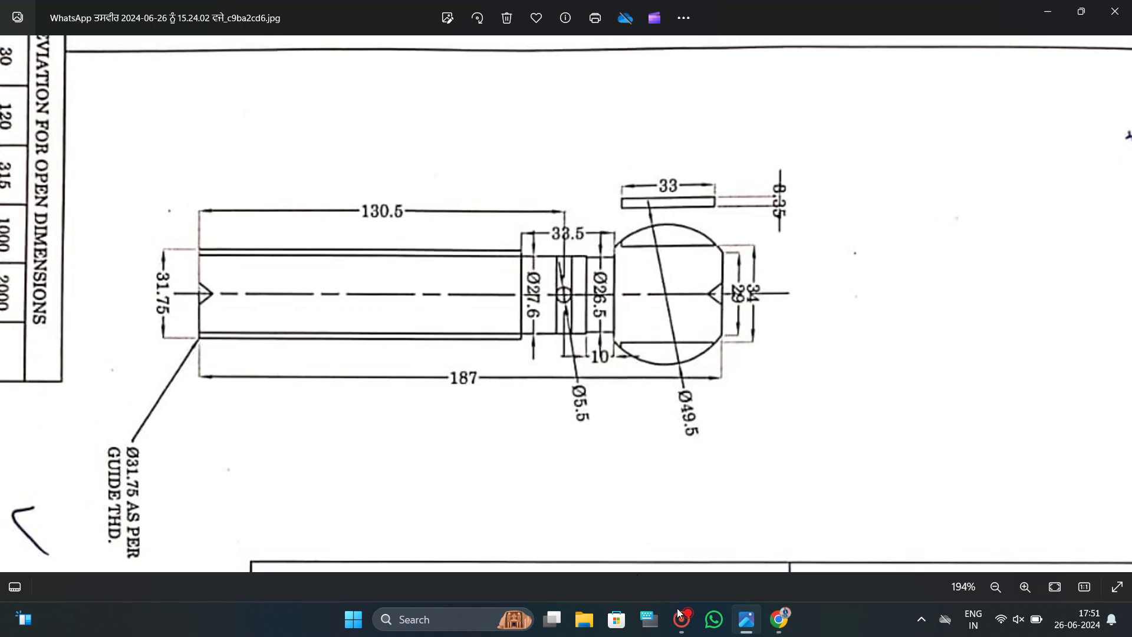
left_click(744, 620)
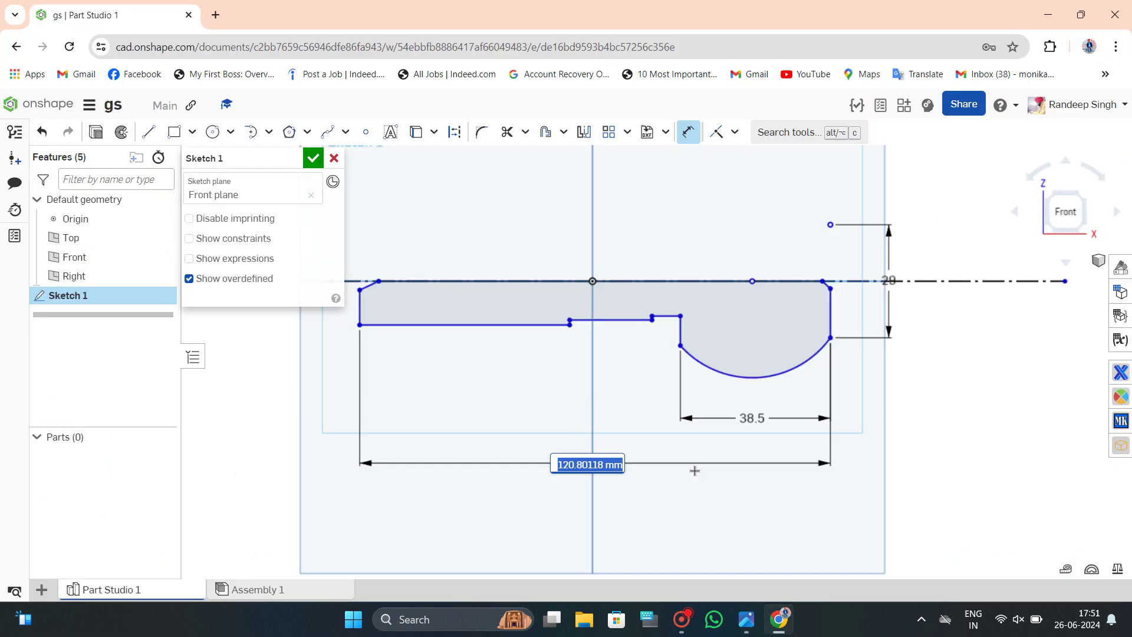
type("187")
key("Return")
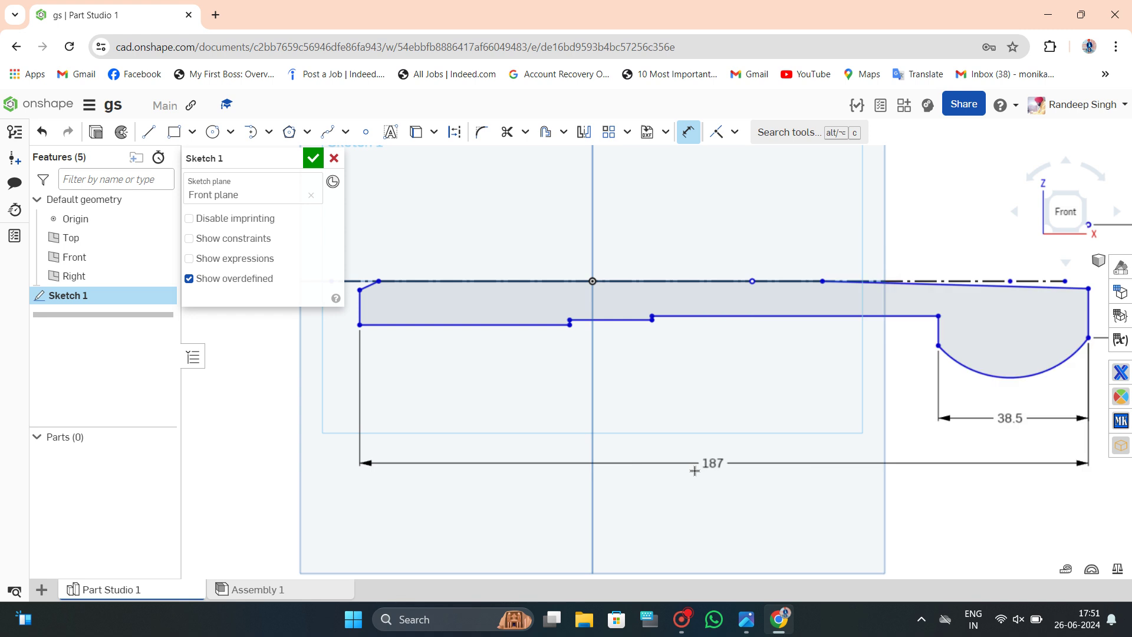
key("Escape")
left_click(745, 620)
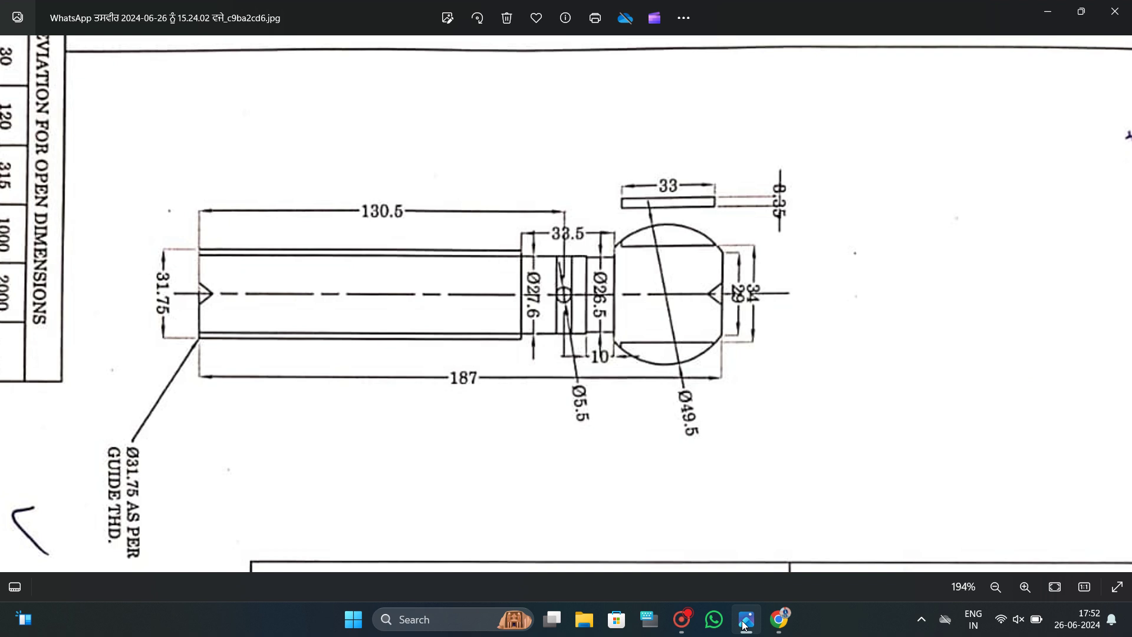
Dimension the middle shaft step at 33.5 mm from the ball.
left_click(745, 623)
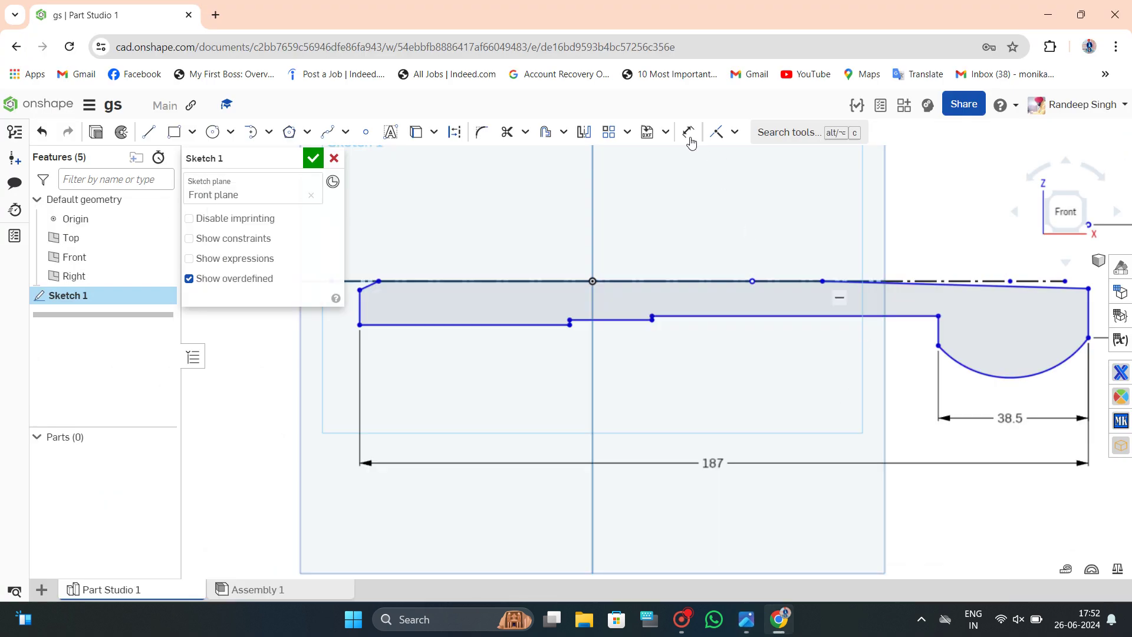
left_click(688, 132)
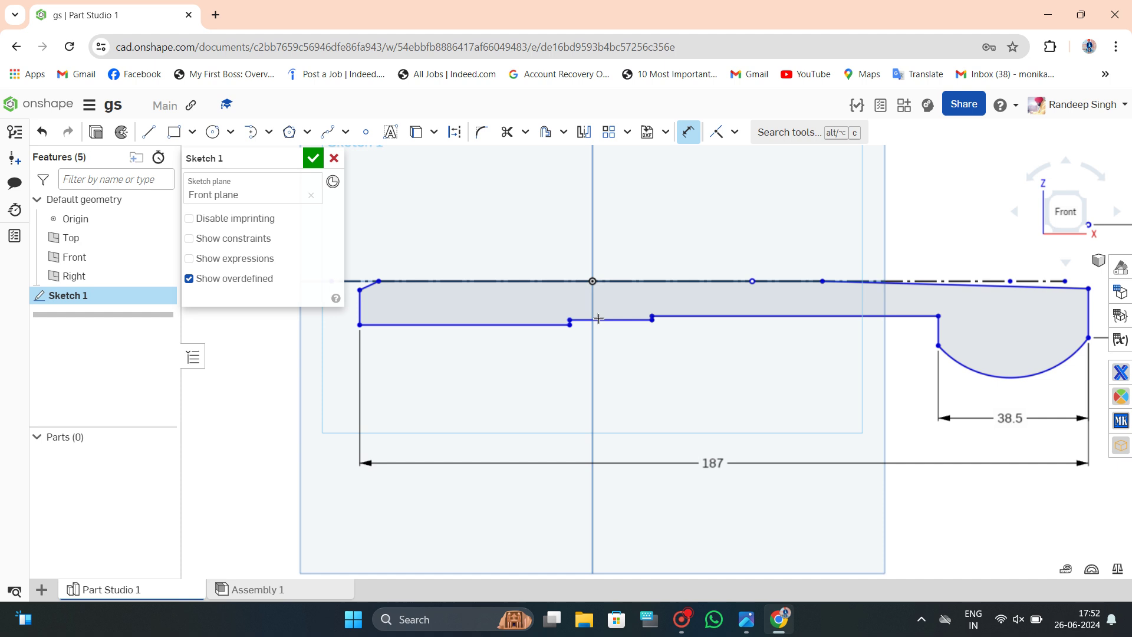
left_click(938, 346)
left_click(810, 381)
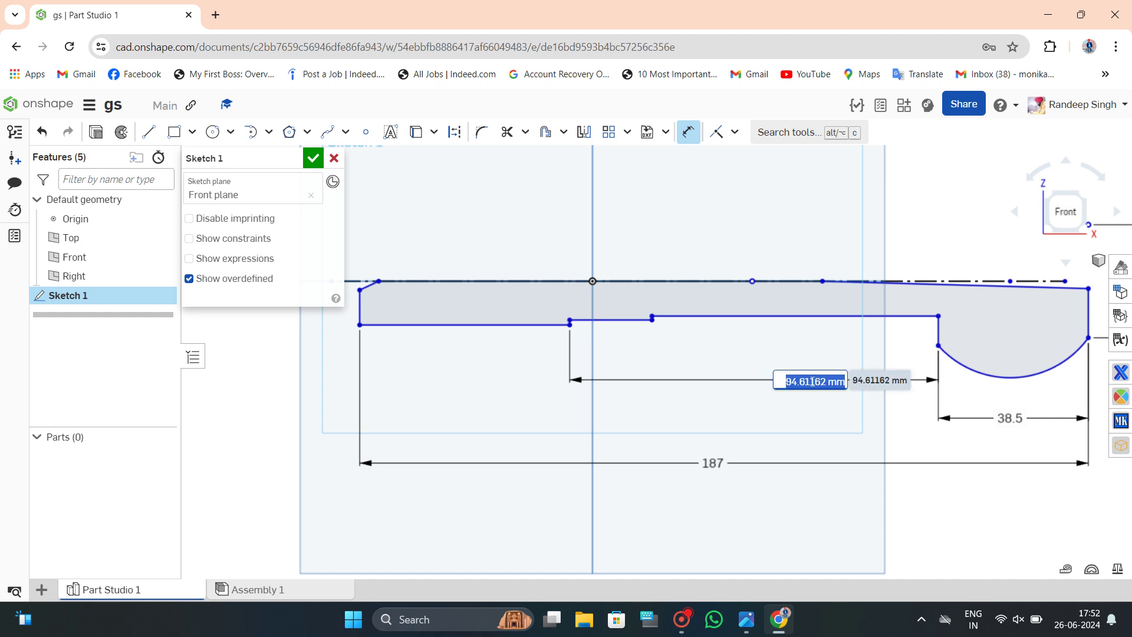
type("33.5")
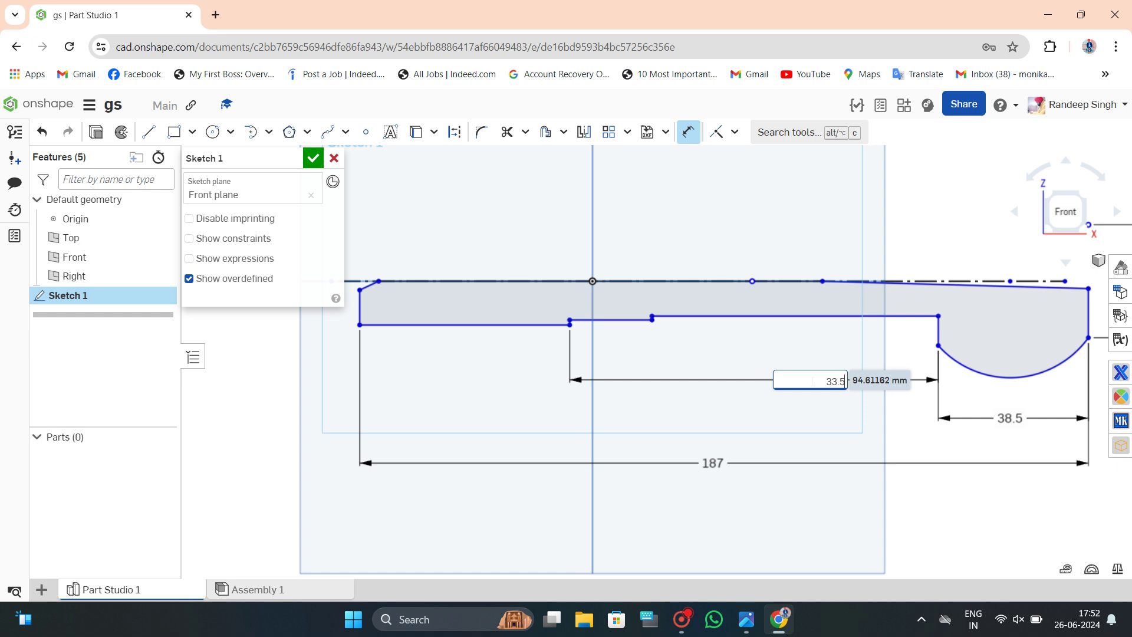
key("Return")
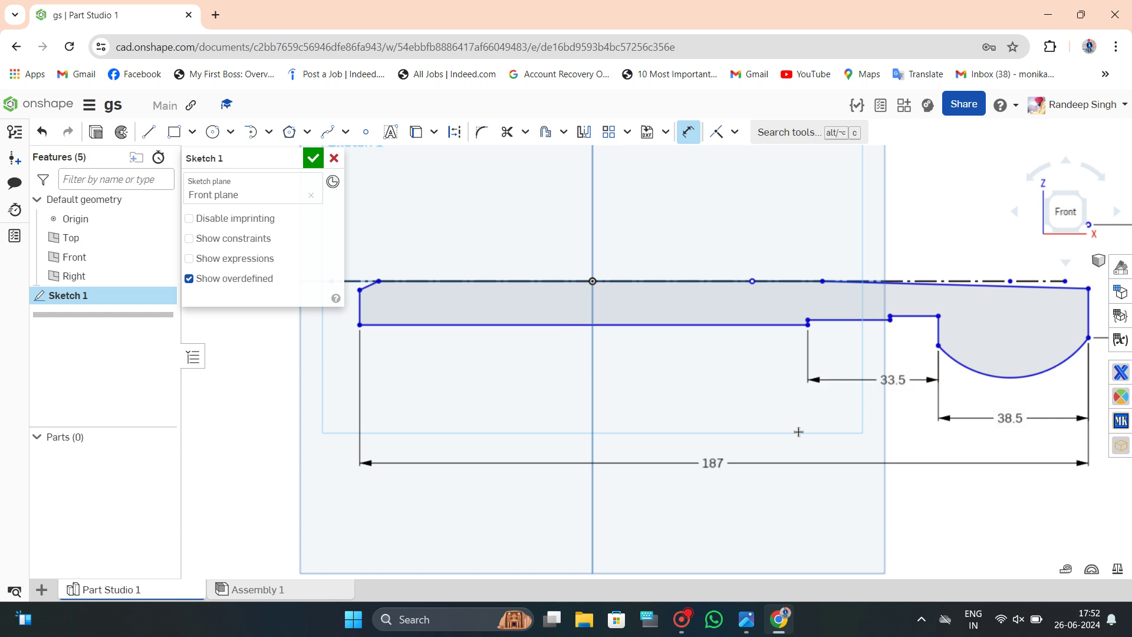
Compare against the reference drawing, then dimension the short collar step beside the ball at 10 mm.
left_click(746, 618)
left_click(746, 617)
left_click(746, 617)
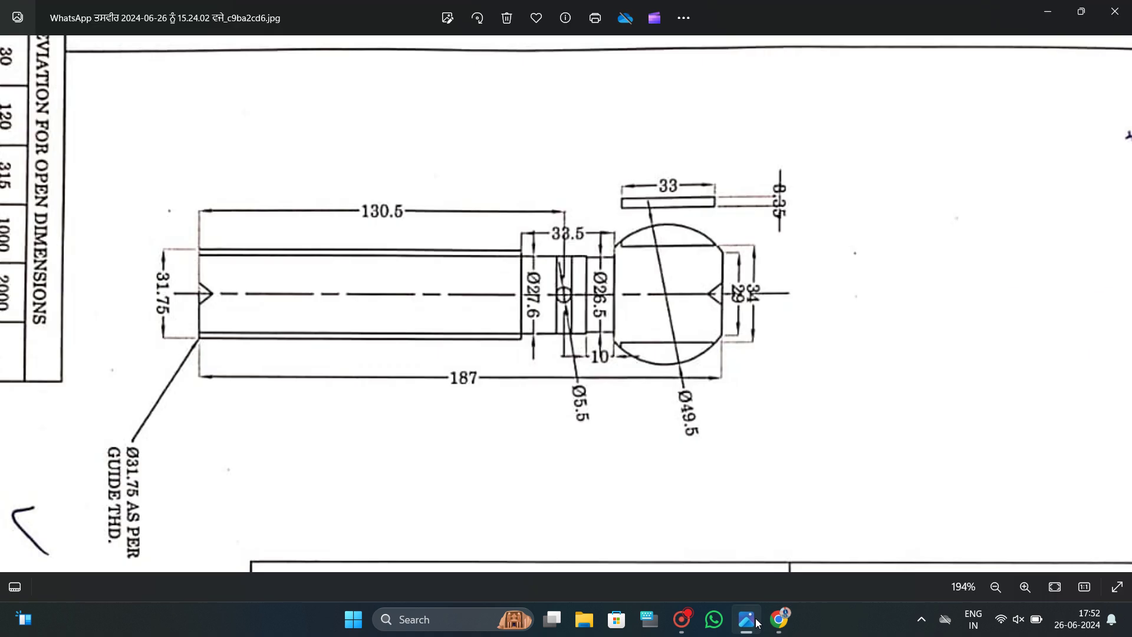
left_click(756, 620)
scroll(919, 322, "up", 2)
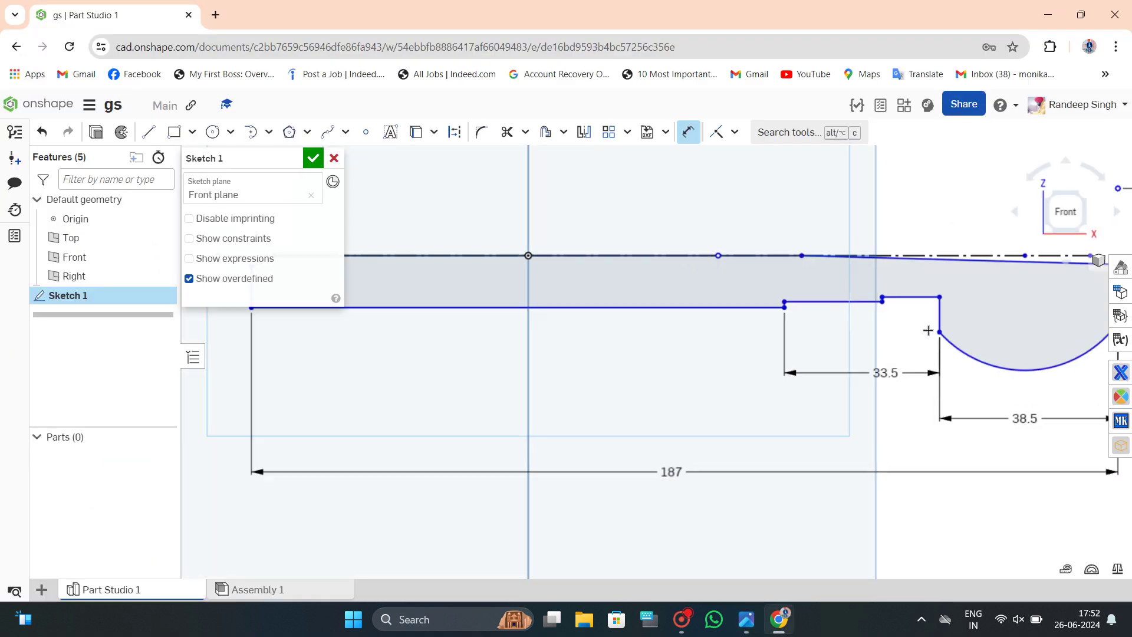
scroll(919, 321, "down", 2)
scroll(848, 268, "up", 3)
scroll(848, 268, "up", 2)
left_click(930, 349)
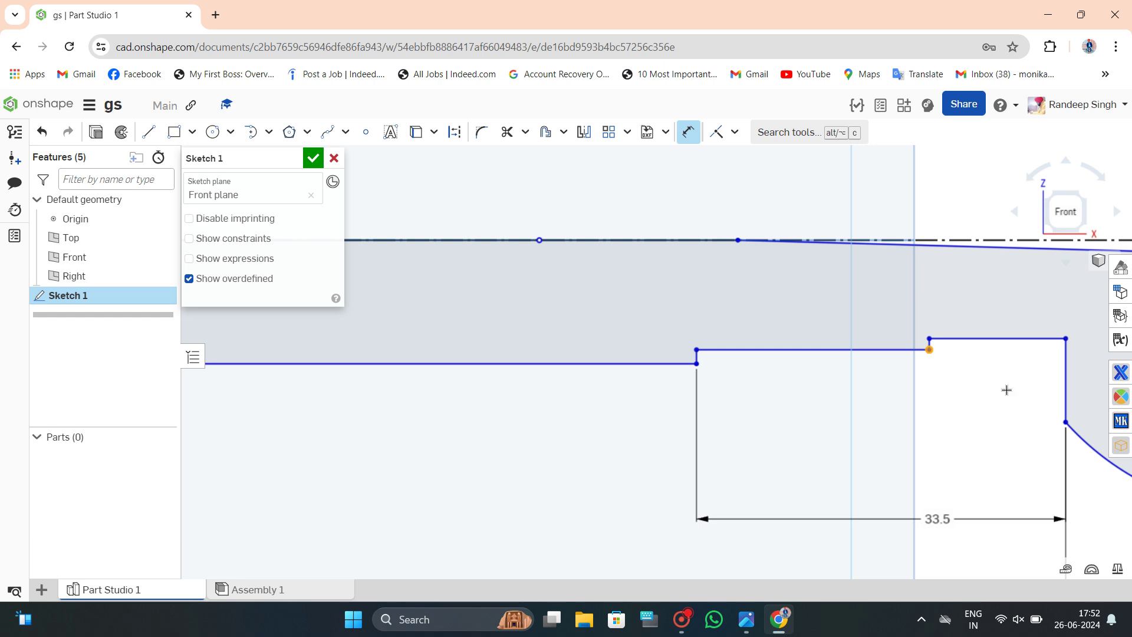
left_click(1064, 421)
left_click(1043, 430)
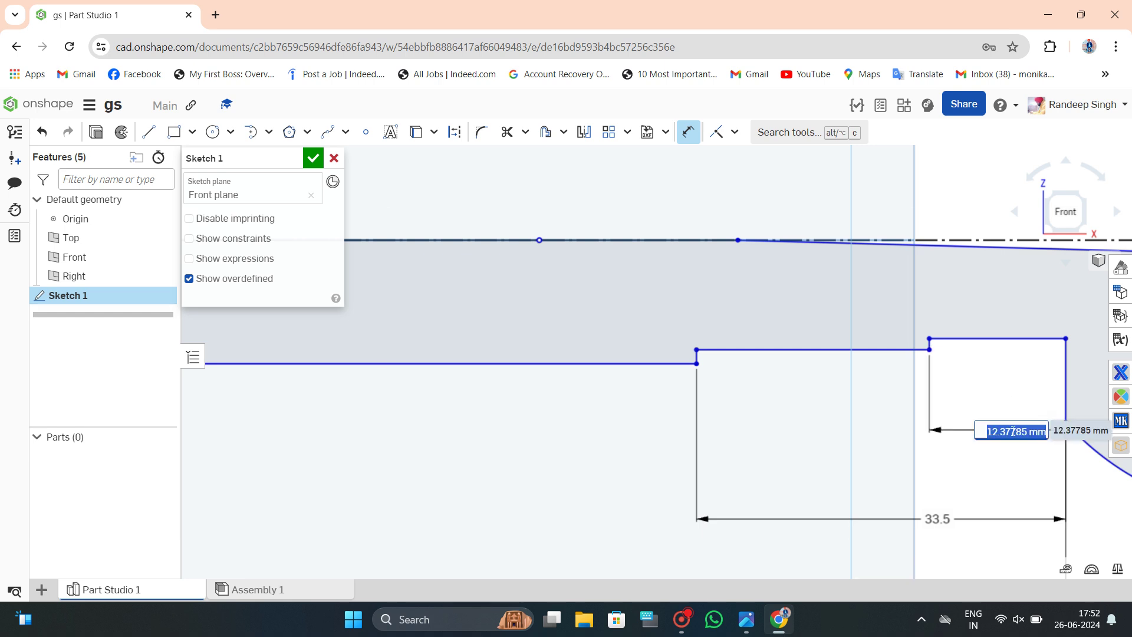
key("Return")
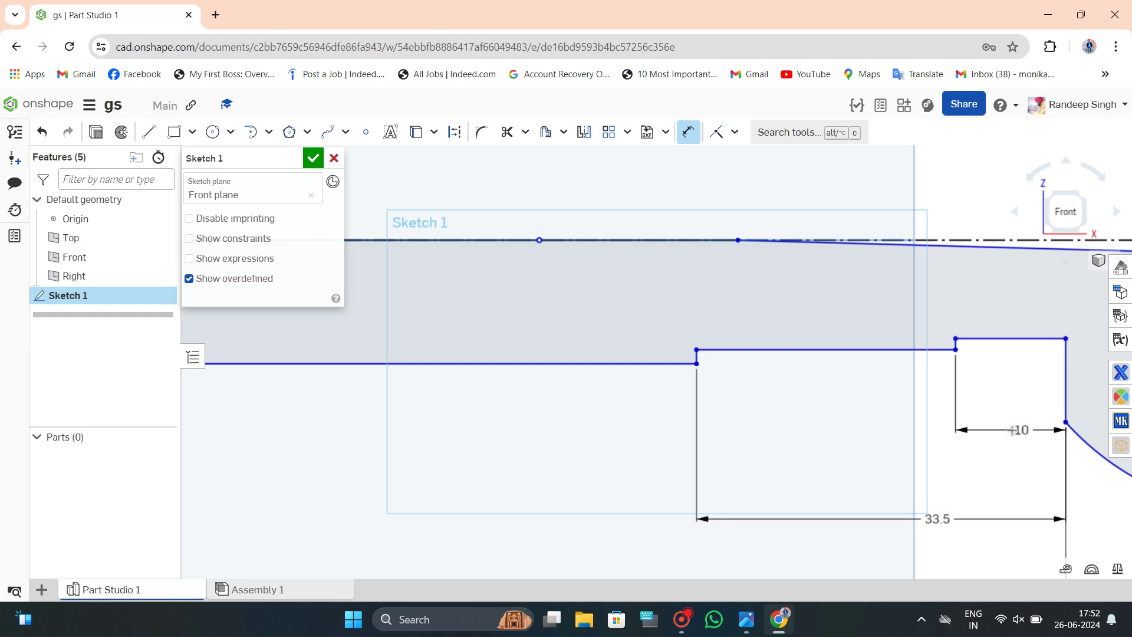
scroll(859, 403, "down", 5)
scroll(885, 405, "down", 2)
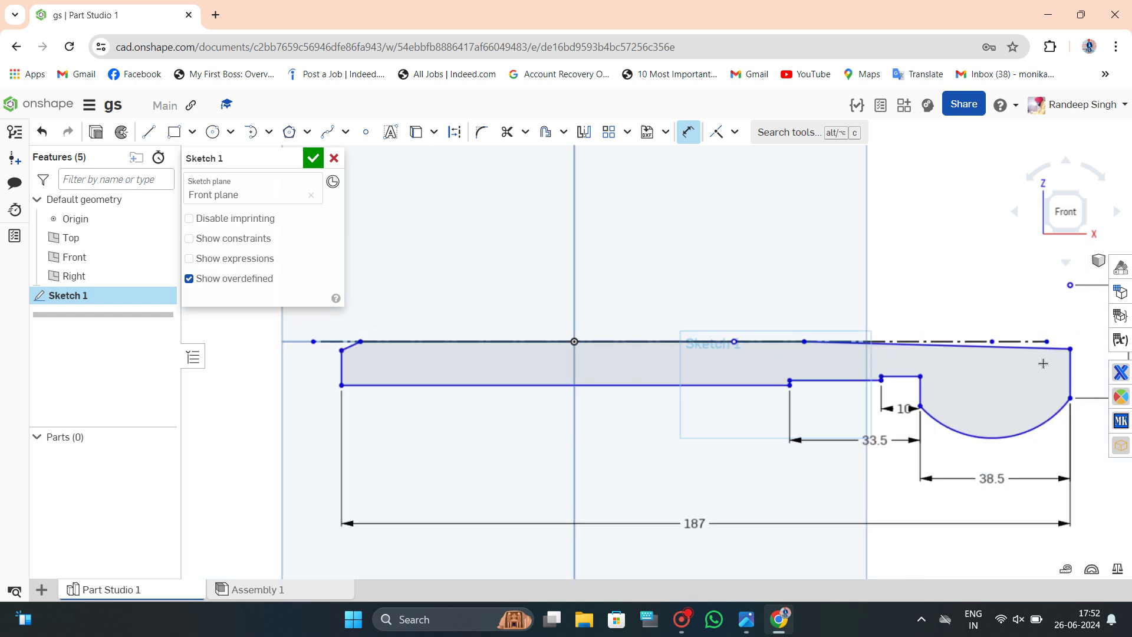
key("Escape")
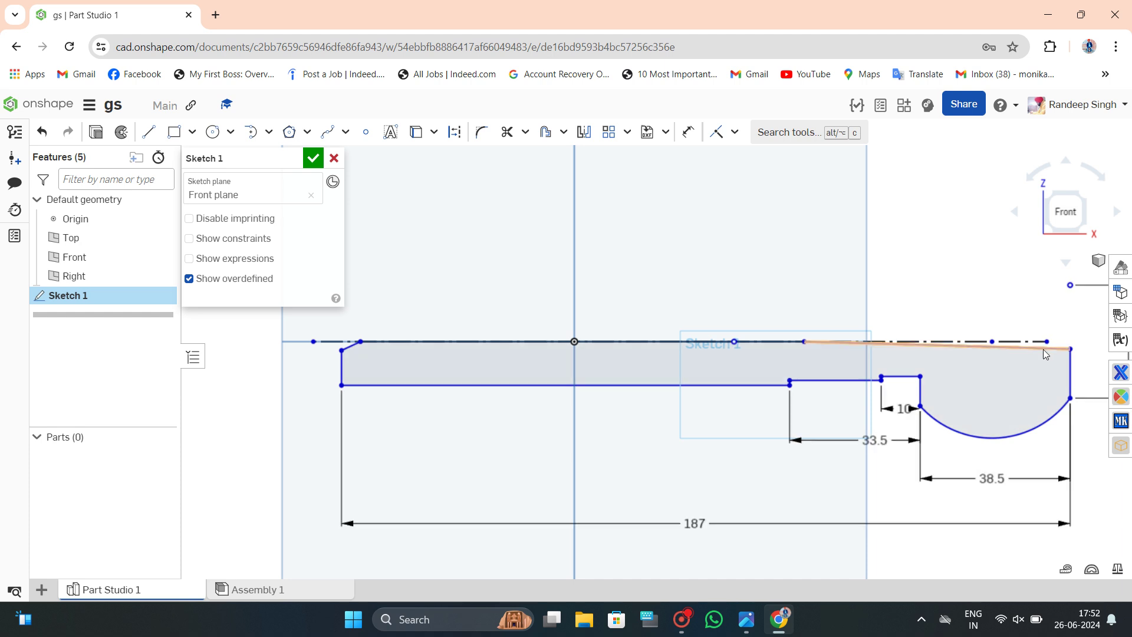
Apply a Horizontal constraint to the sloped top edge, then undo it.
left_click(1042, 348)
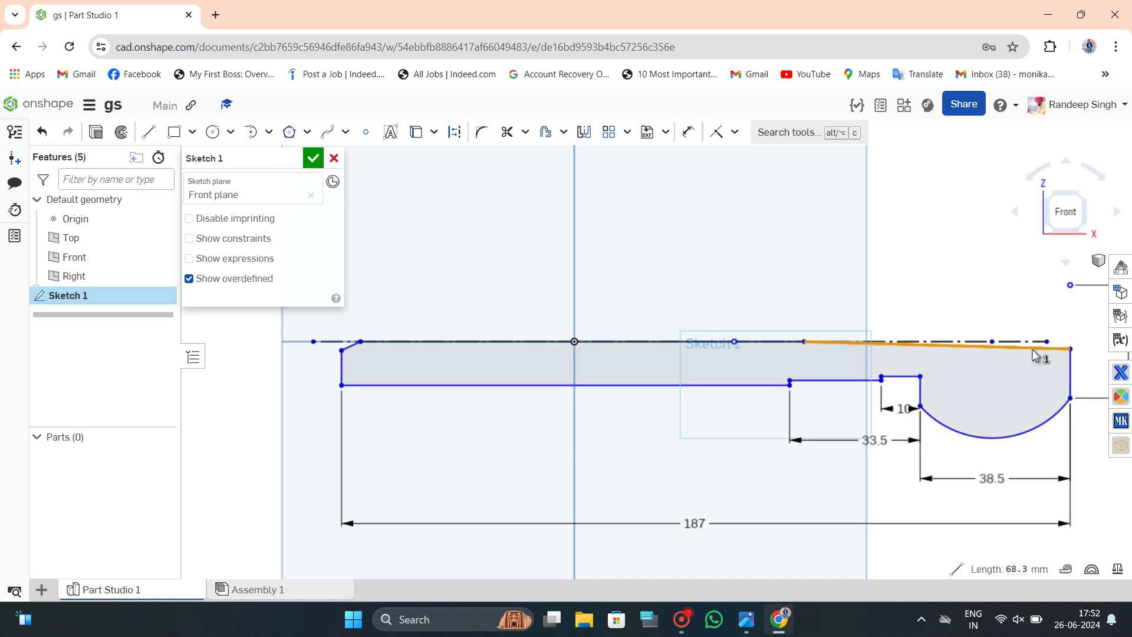
left_click(735, 131)
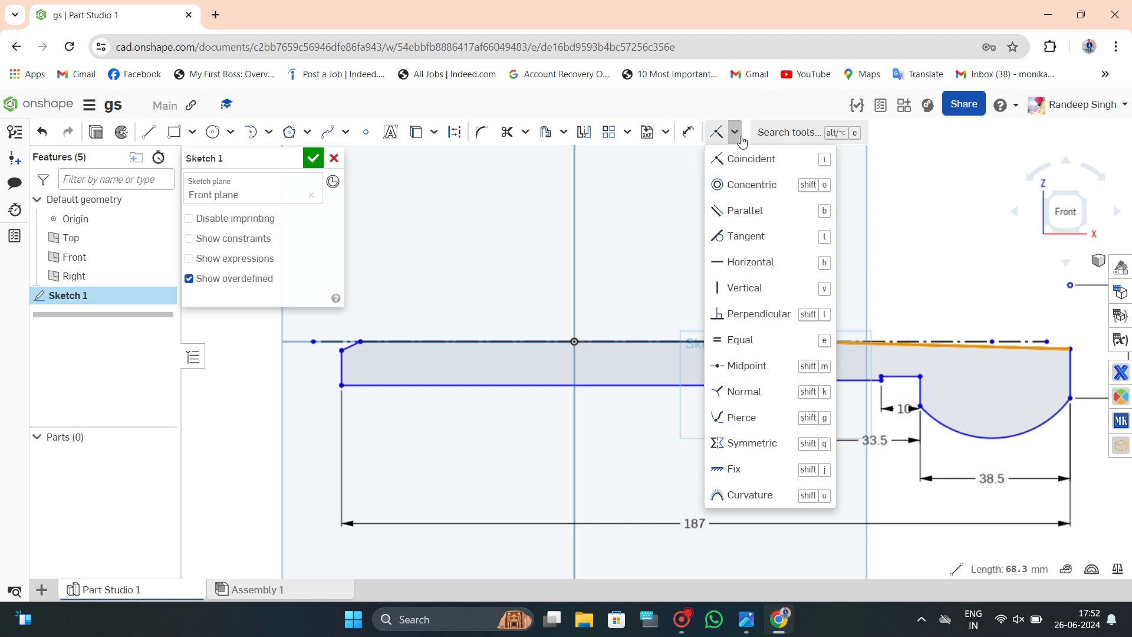
left_click(762, 263)
scroll(1089, 358, "up", 2)
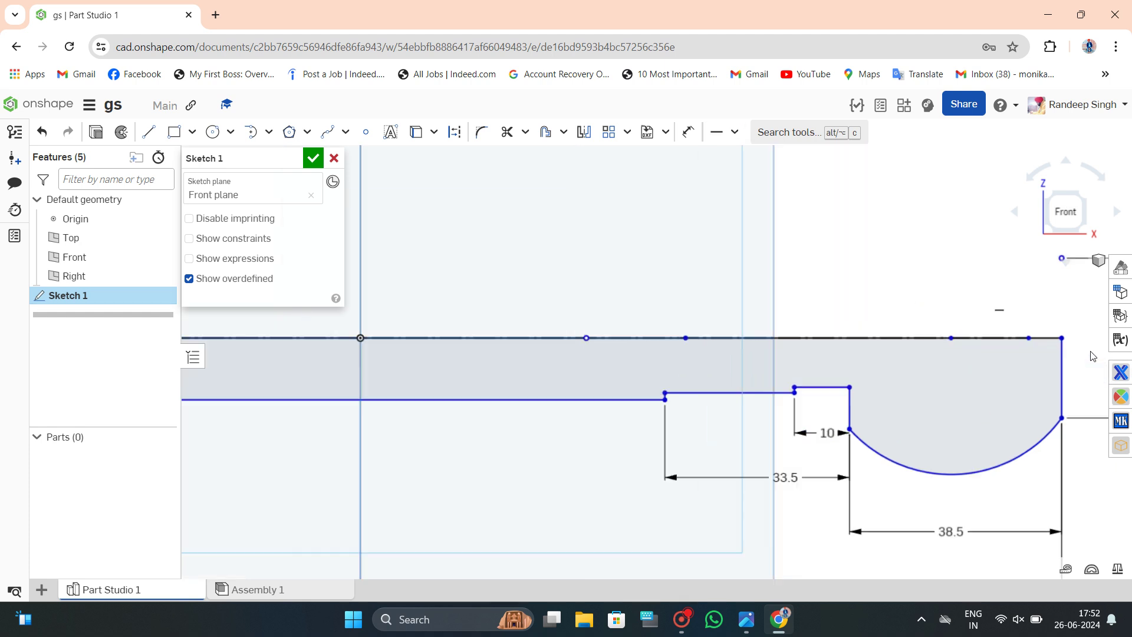
scroll(1089, 358, "up", 2)
key("ctrl+z")
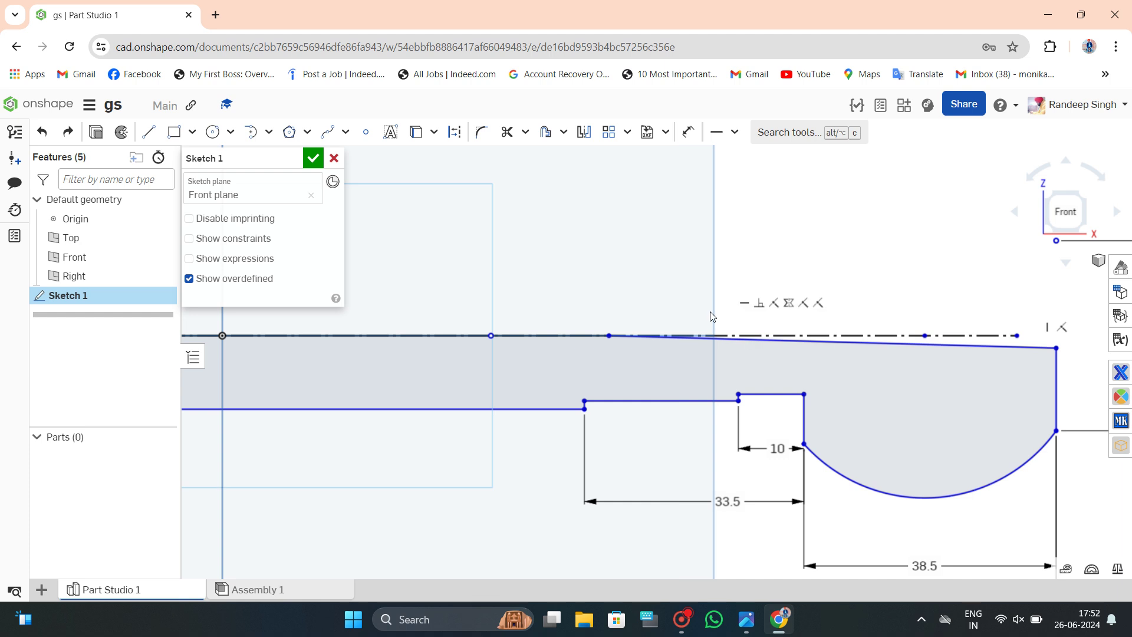
Stretch the top line to the right end and join it to the short slanted chamfer.
left_click_drag(608, 335, 1039, 343)
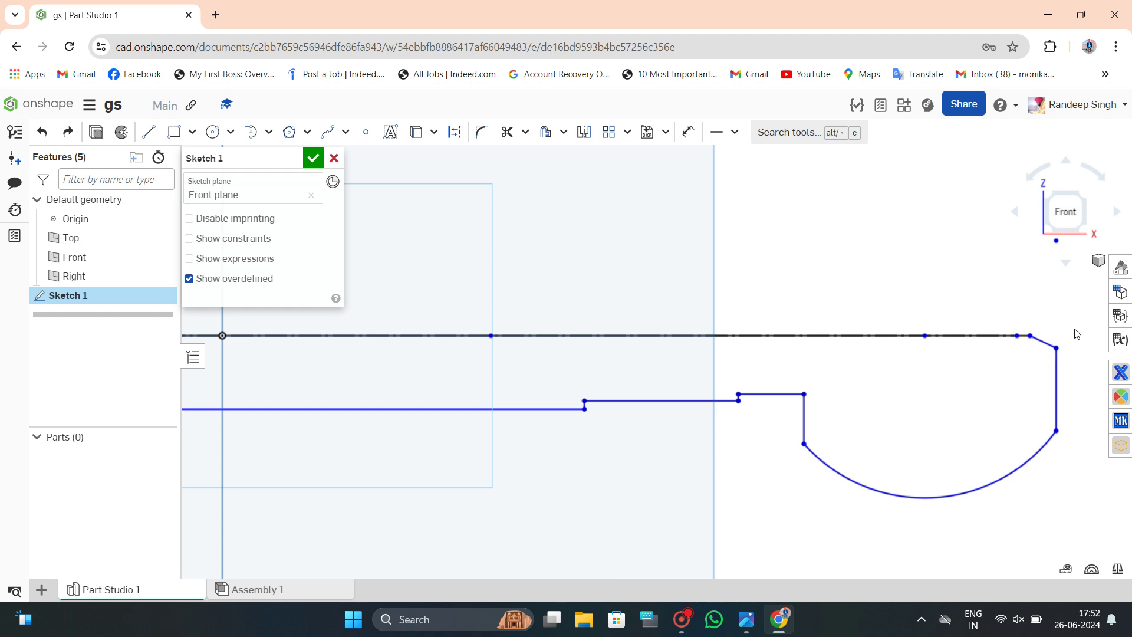
mouse_move(1076, 333)
left_mouse_down()
mouse_move(1033, 344)
mouse_move(1083, 335)
left_mouse_up()
scroll(818, 334, "down", 3)
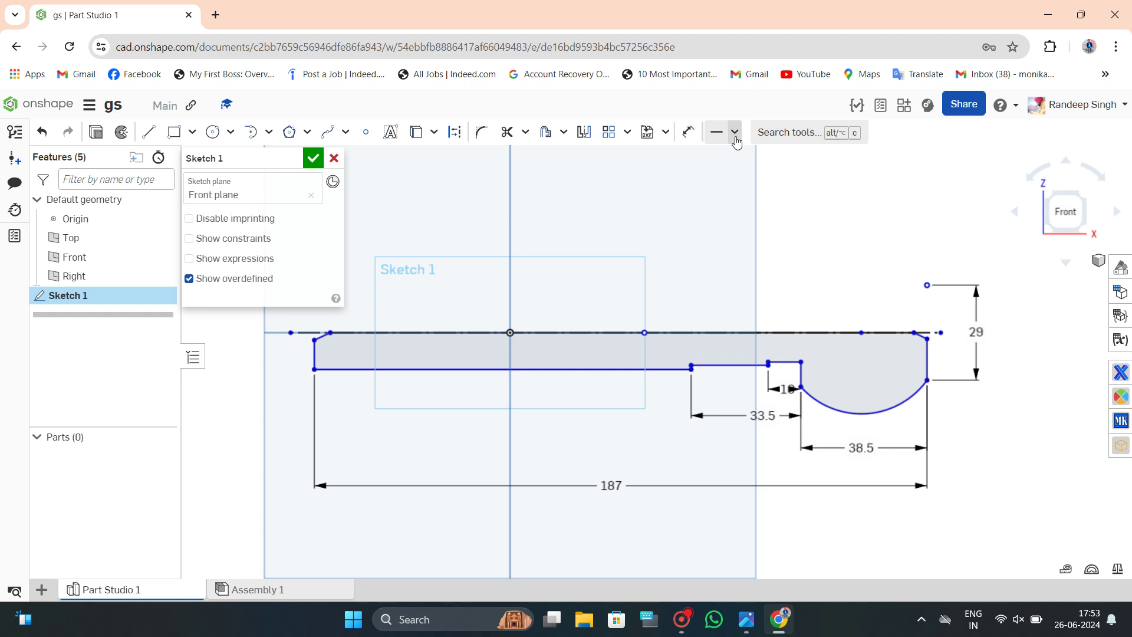
Dimension the right chamfer angle against the axis and set it to 30°.
left_click(698, 138)
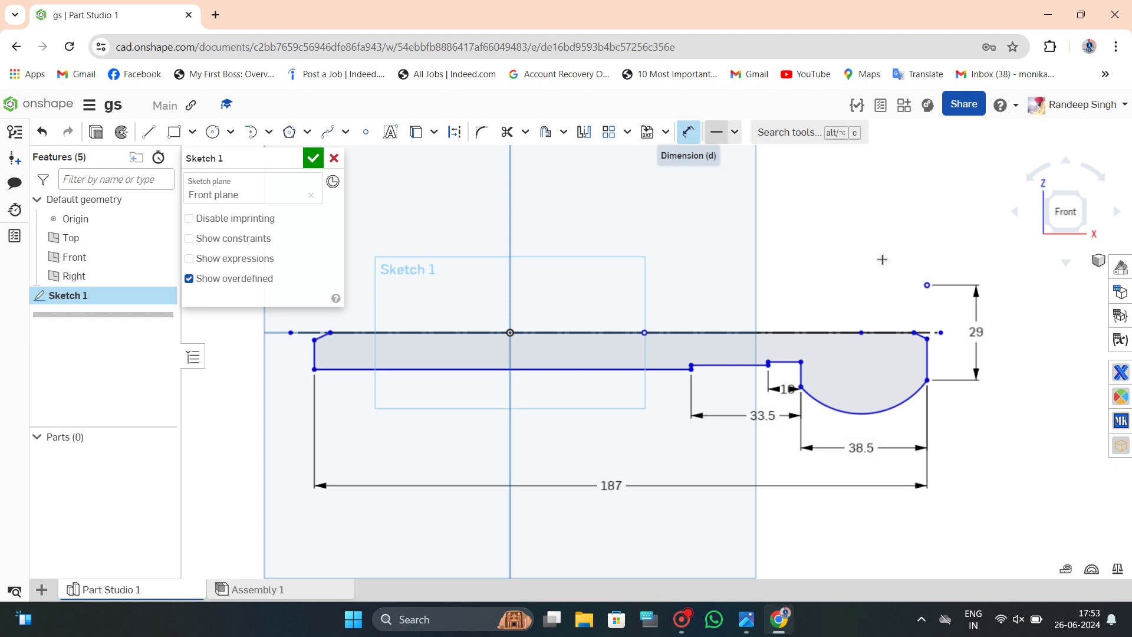
scroll(921, 337, "up", 6)
left_click(921, 339)
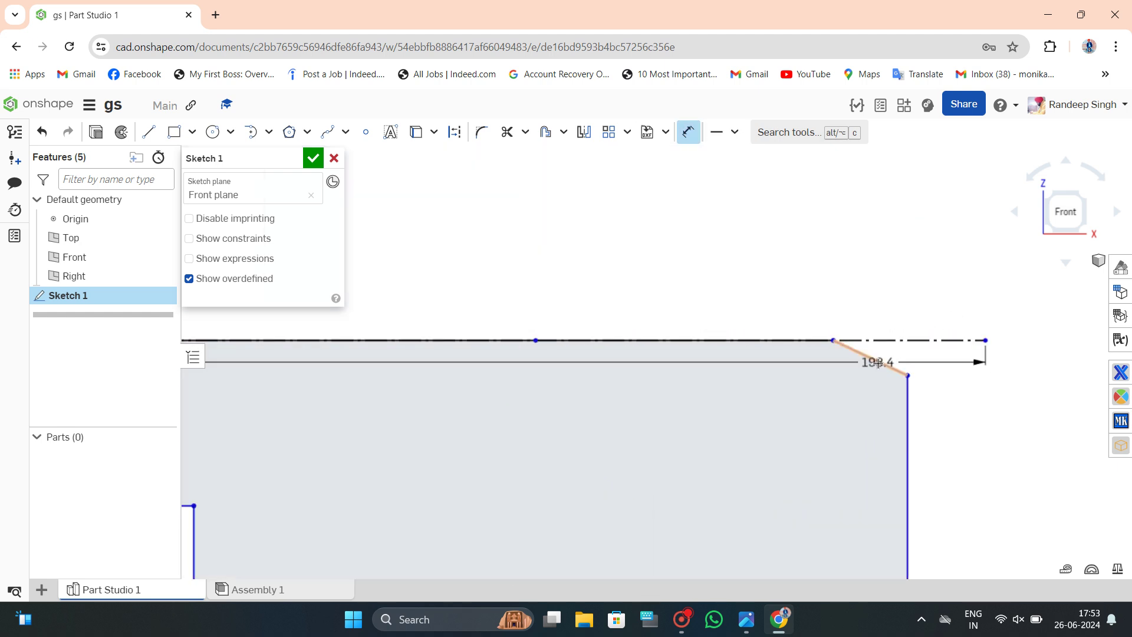
left_click(895, 369)
left_click(960, 371)
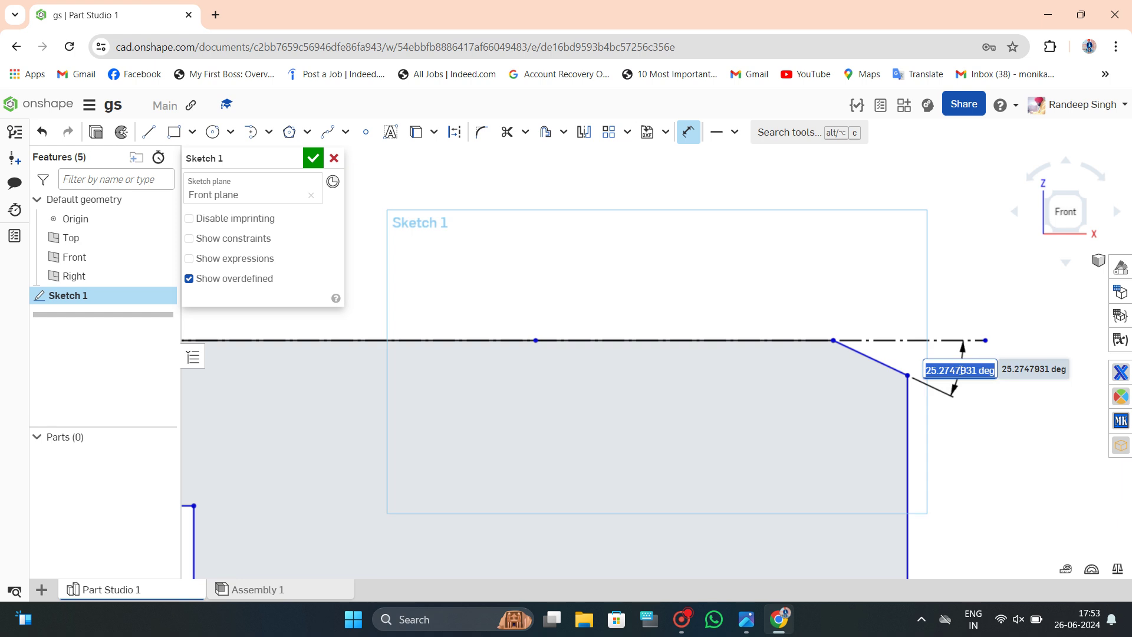
key("BackSpace")
type("15")
key("Return")
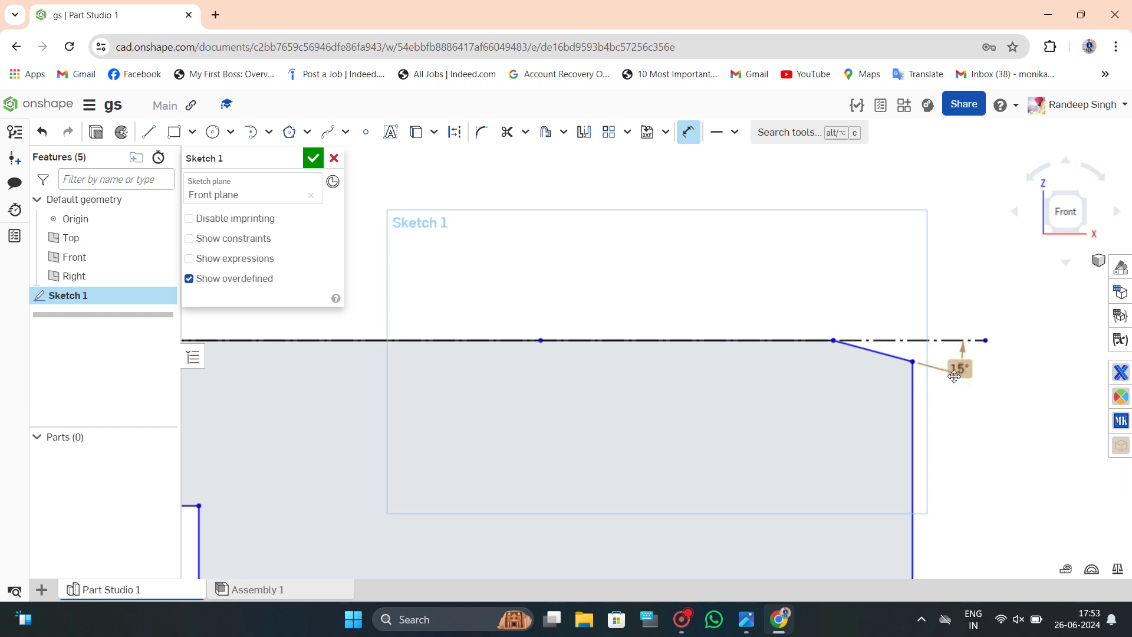
double_click(960, 368)
type("30")
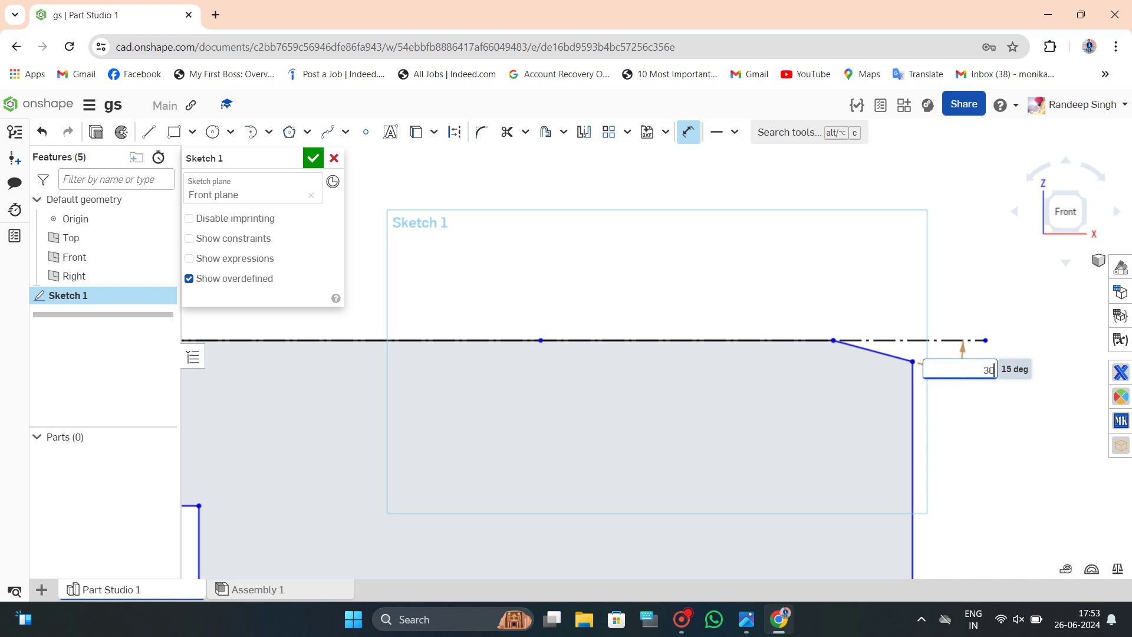
key("Return")
Dimension the left chamfer angle against the axis as 30°.
scroll(962, 370, "down", 5)
scroll(1014, 342, "down", 1)
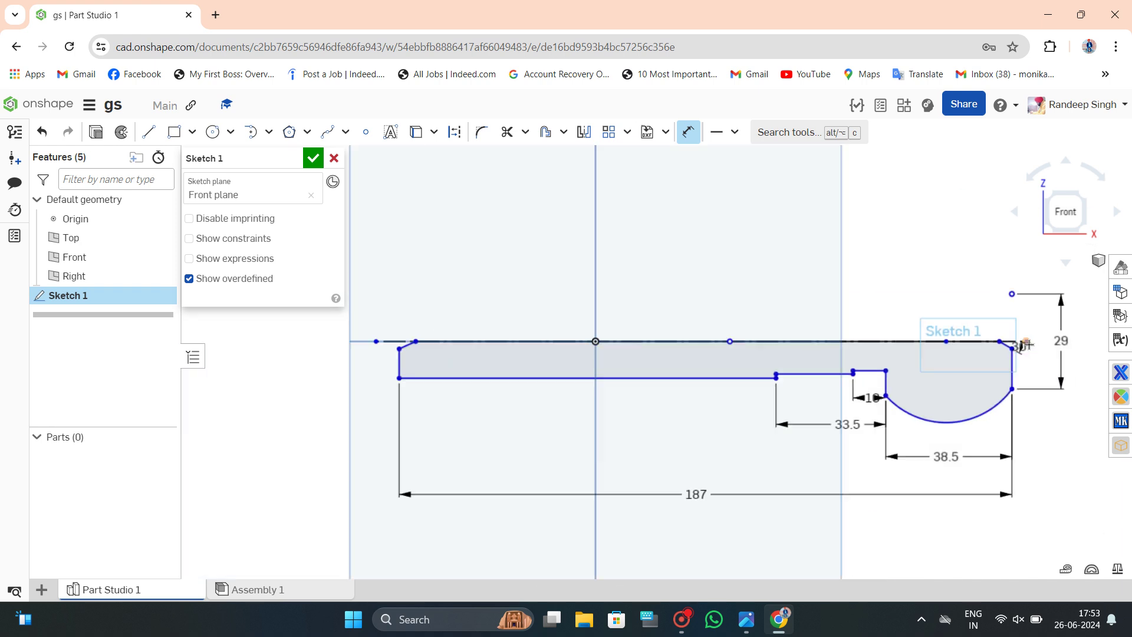
scroll(425, 348, "up", 3)
scroll(507, 366, "up", 2)
left_click(506, 366)
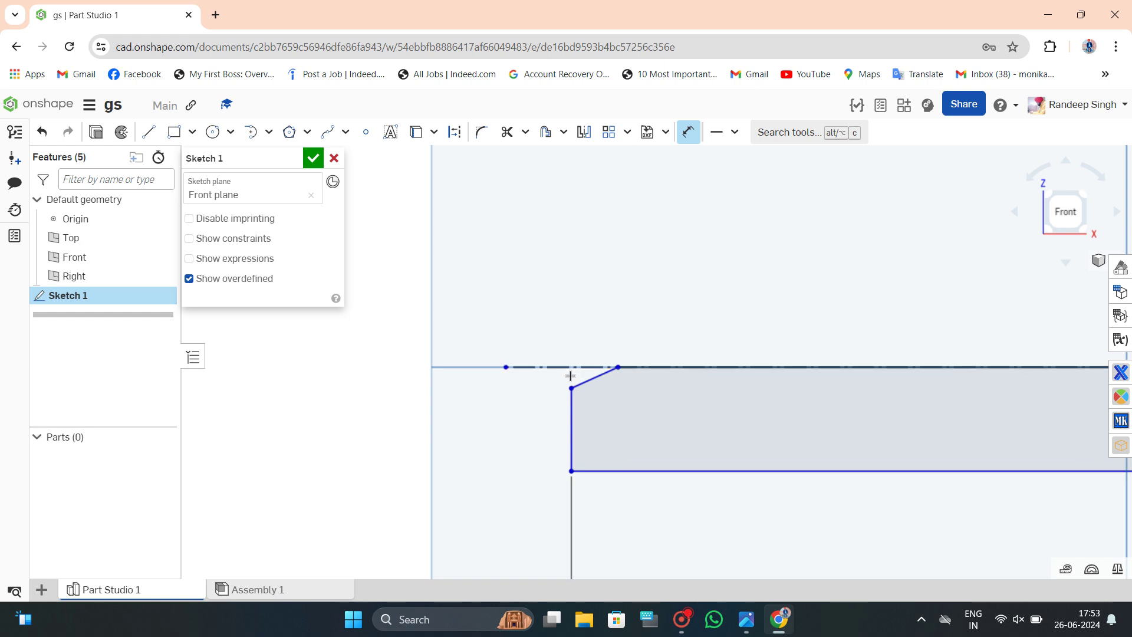
left_click(578, 380)
left_click(522, 392)
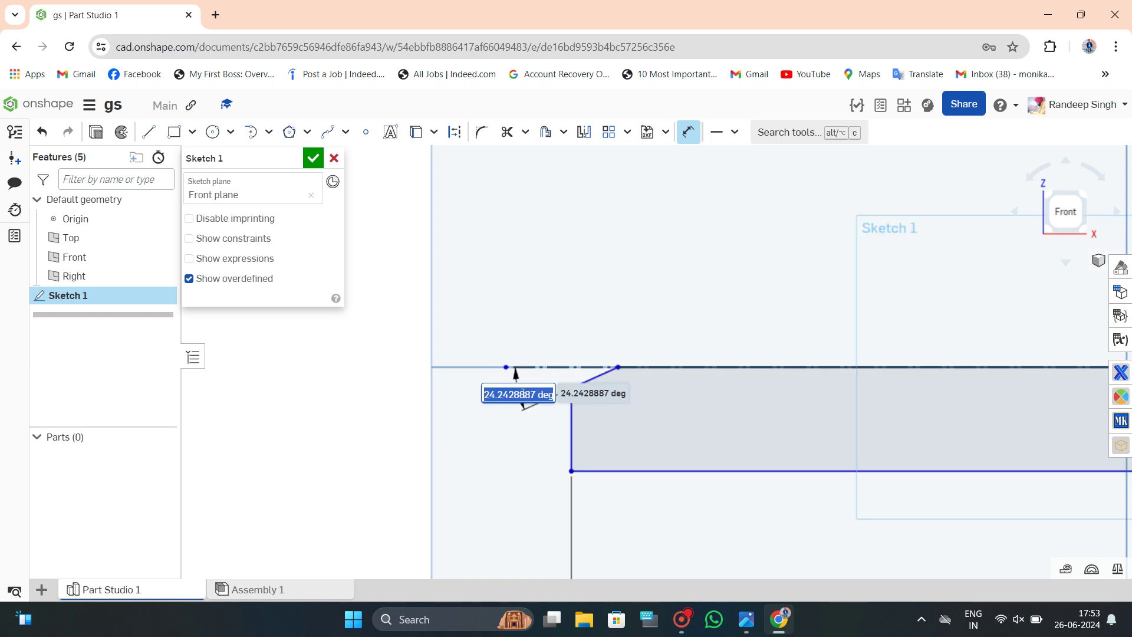
type("30")
key("Return")
key("Escape")
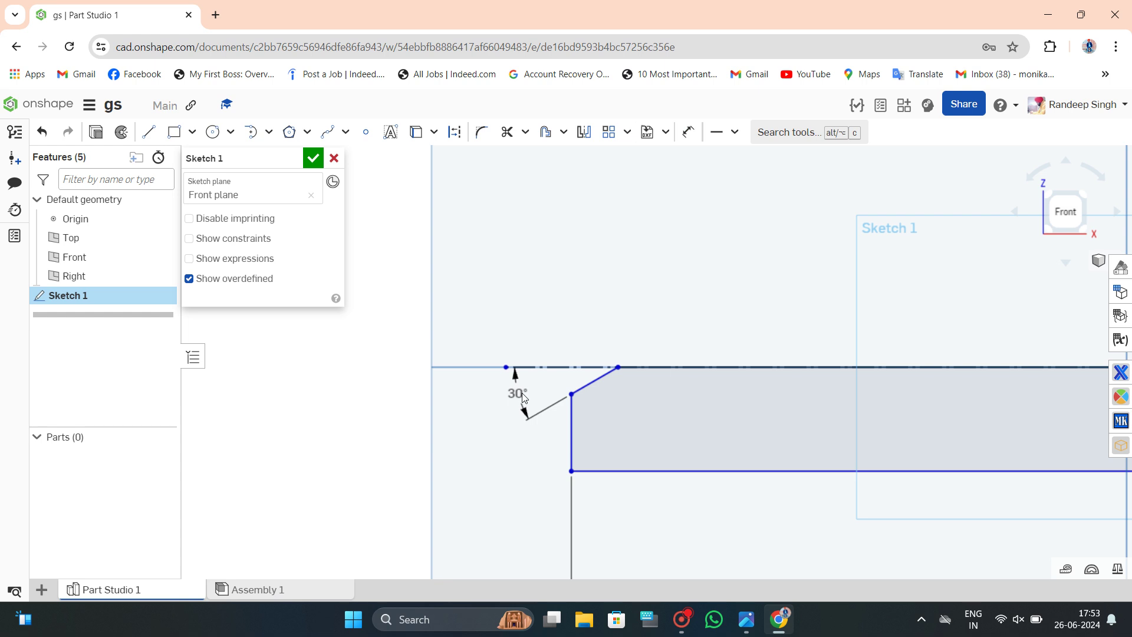
Set the left chamfer length to 5.
left_click(687, 132)
left_click(571, 394)
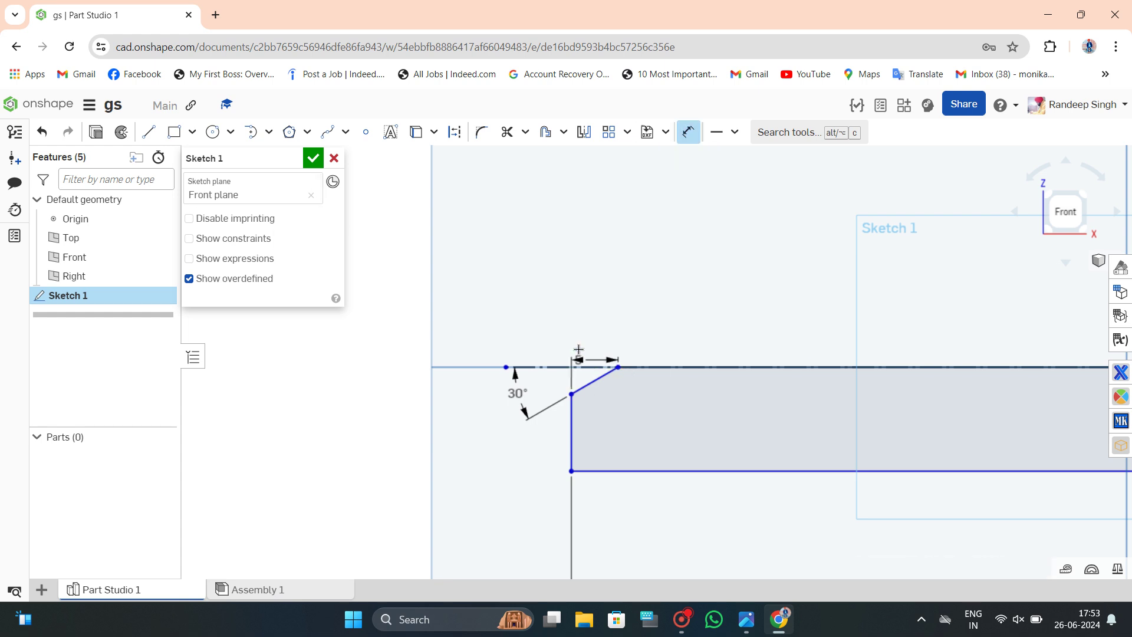
left_click(595, 339)
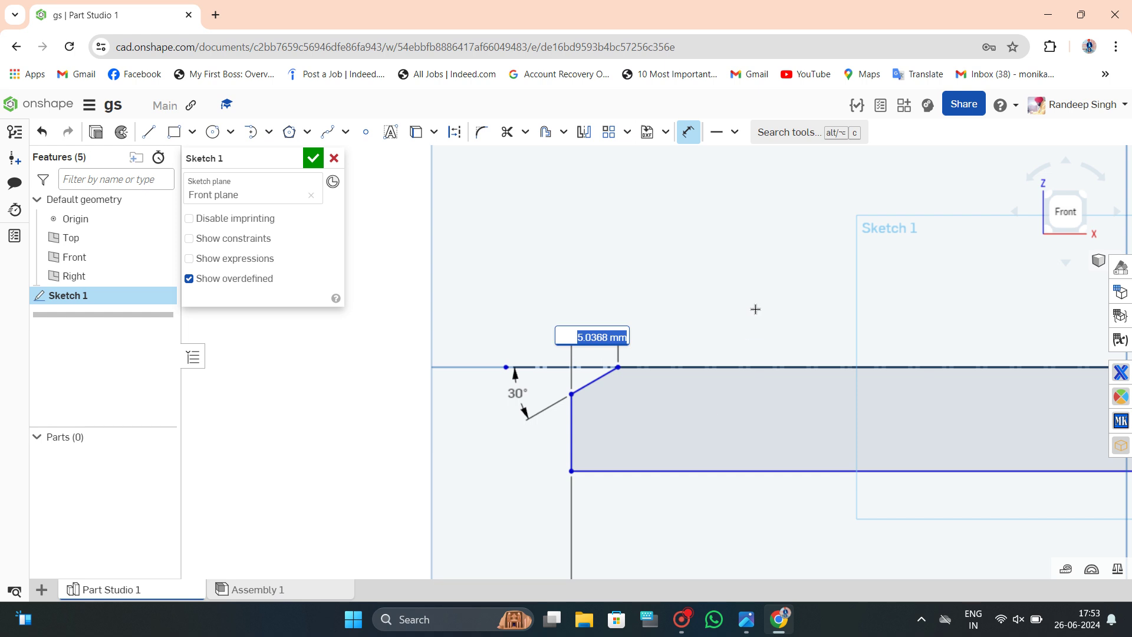
type("5")
key("Return")
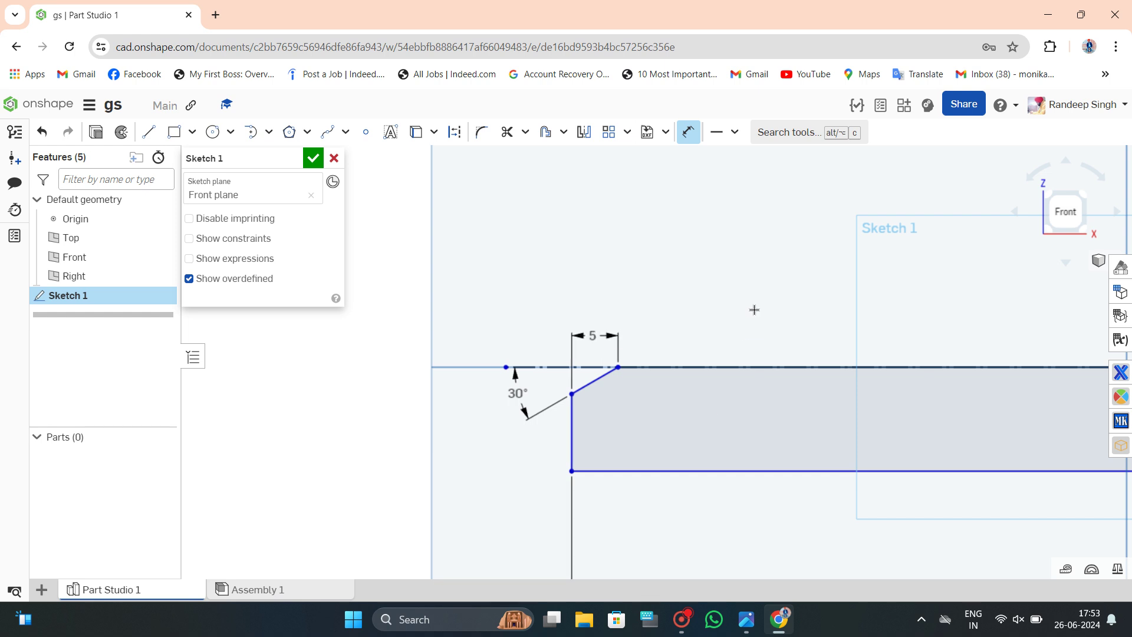
key("Escape")
scroll(420, 372, "up", 3)
scroll(902, 392, "down", 2)
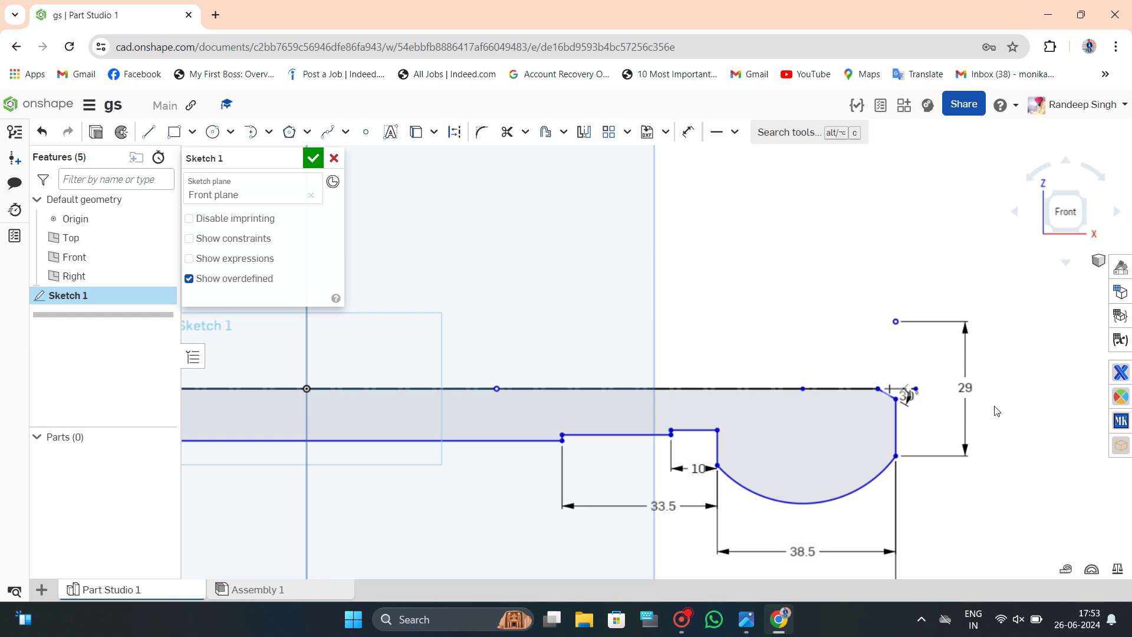
scroll(815, 384, "down", 2)
scroll(863, 313, "up", 3)
scroll(854, 324, "up", 2)
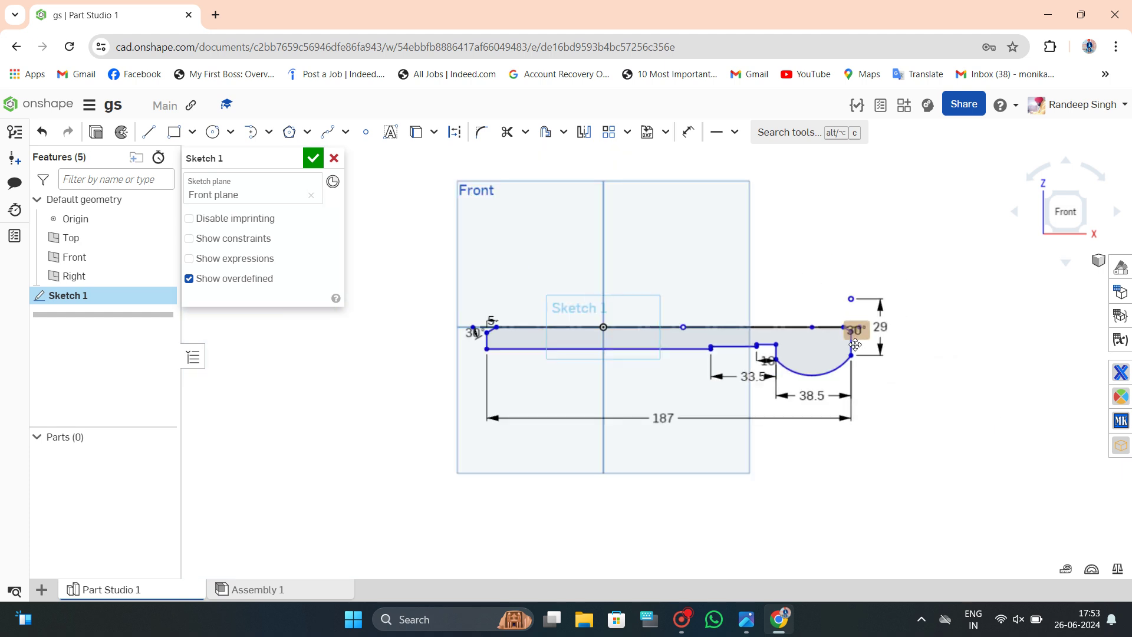
scroll(543, 341, "down", 3)
scroll(374, 321, "down", 2)
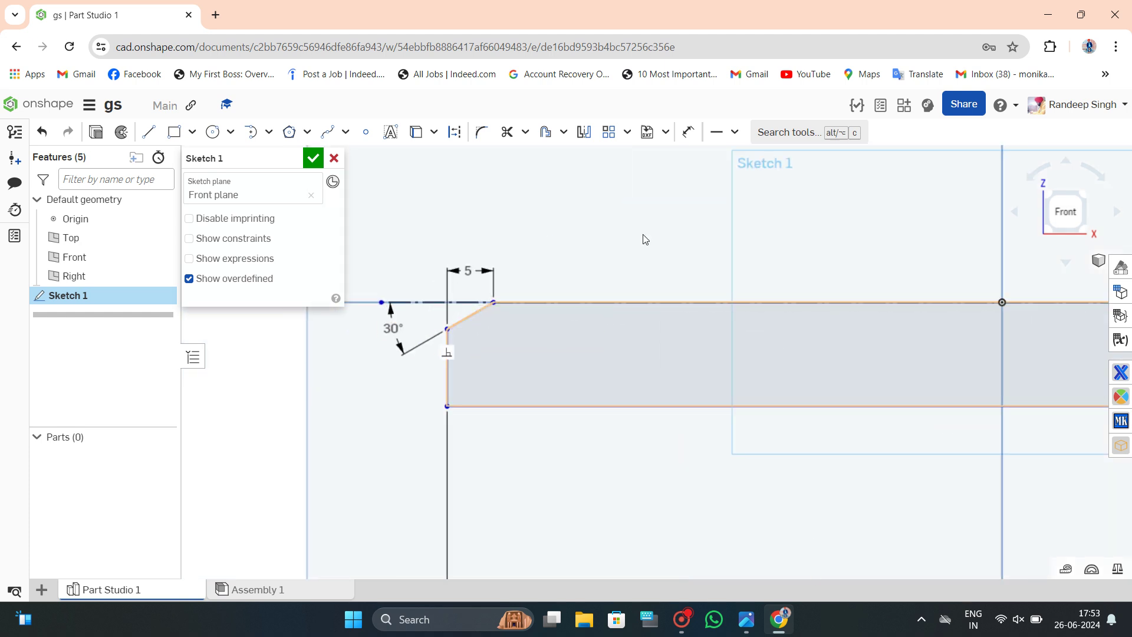
Place a diameter dimension from the centerline to the main shaft's bottom edge, checking the reference drawing.
left_click(686, 133)
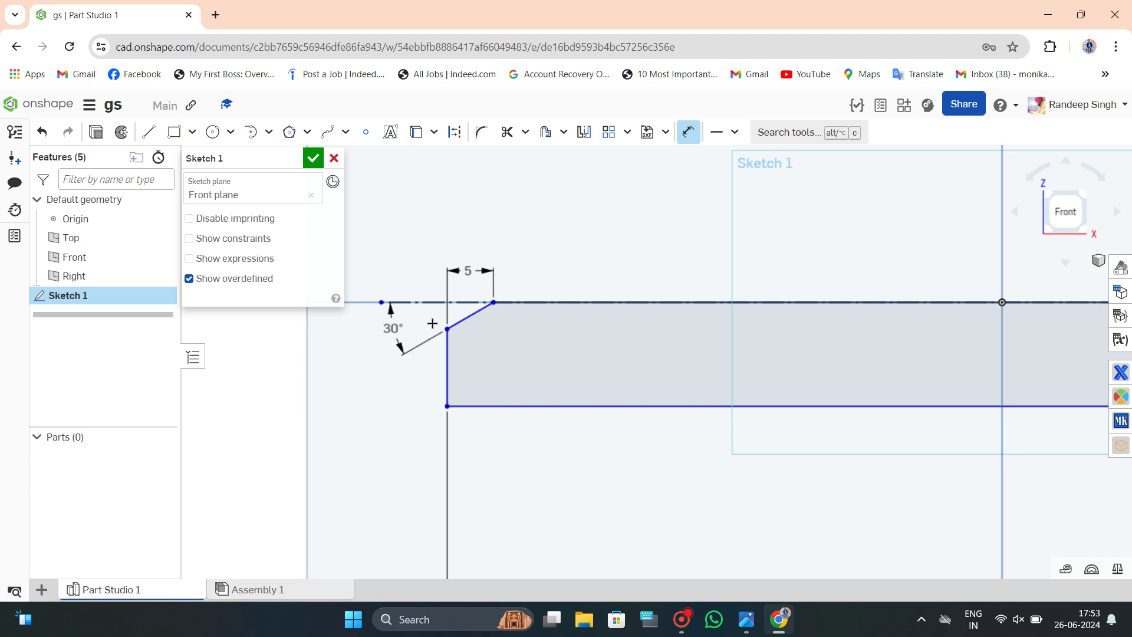
left_click(426, 305)
left_click(436, 406)
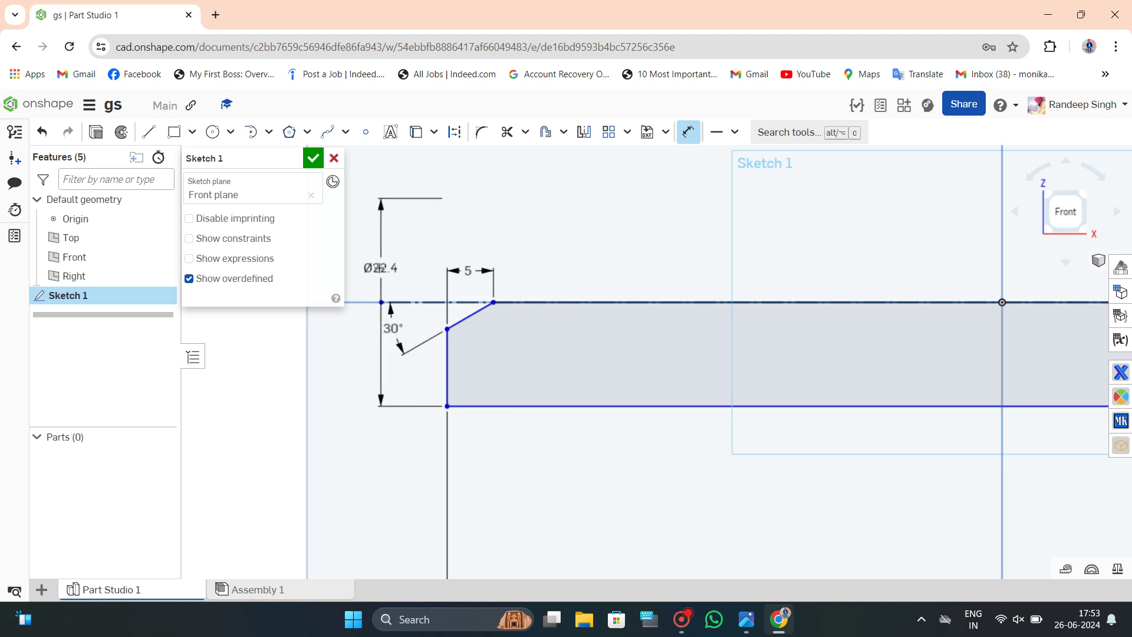
left_click(380, 266)
left_click(747, 619)
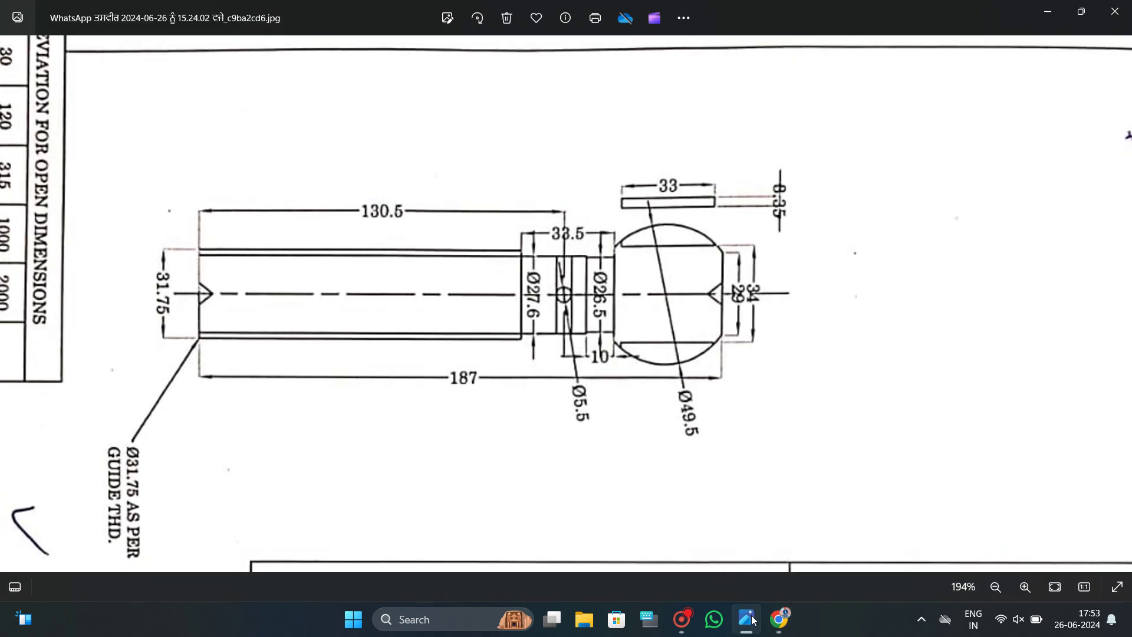
scroll(118, 540, "down", 2)
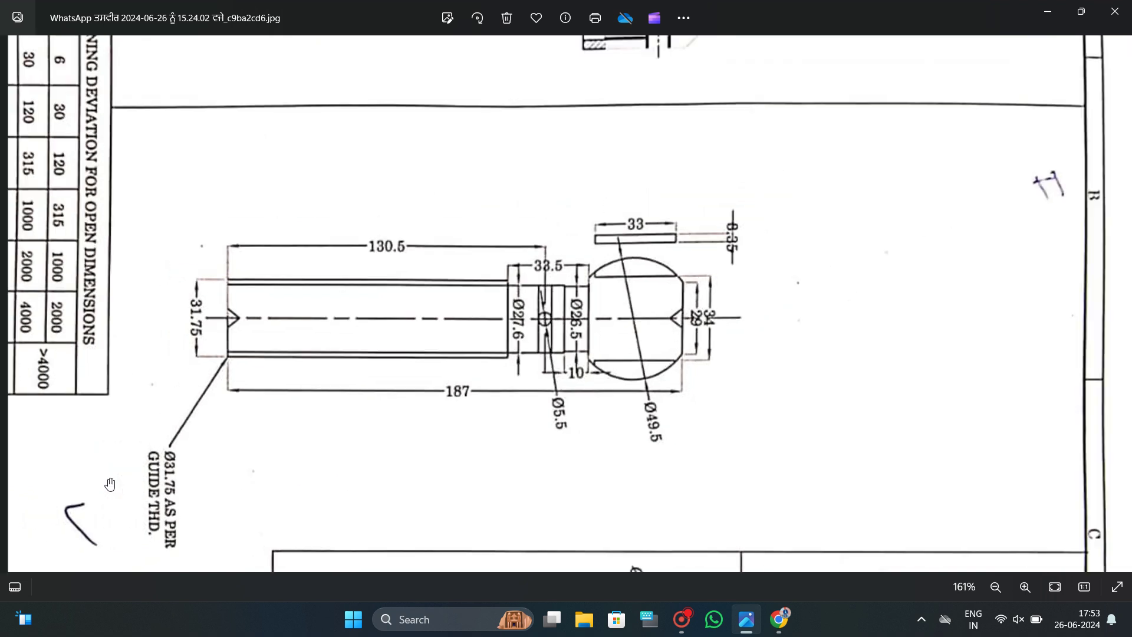
scroll(232, 518, "up", 1)
scroll(233, 518, "up", 3)
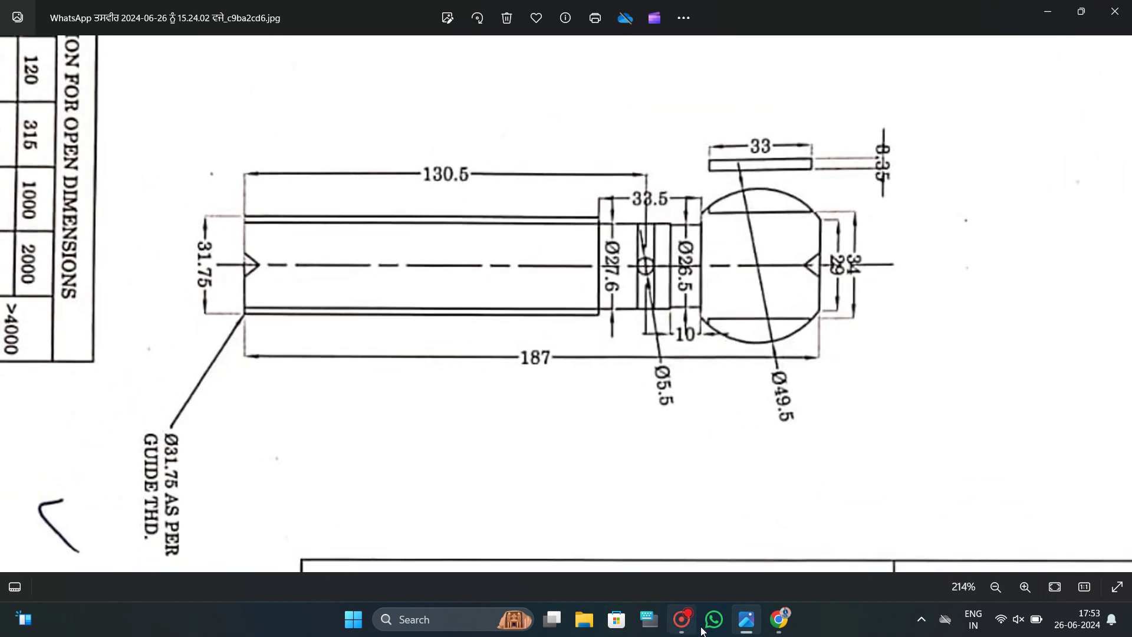
Enter 31.75 as the main shaft diameter, then view the reference drawing in Photos.
left_click(769, 619)
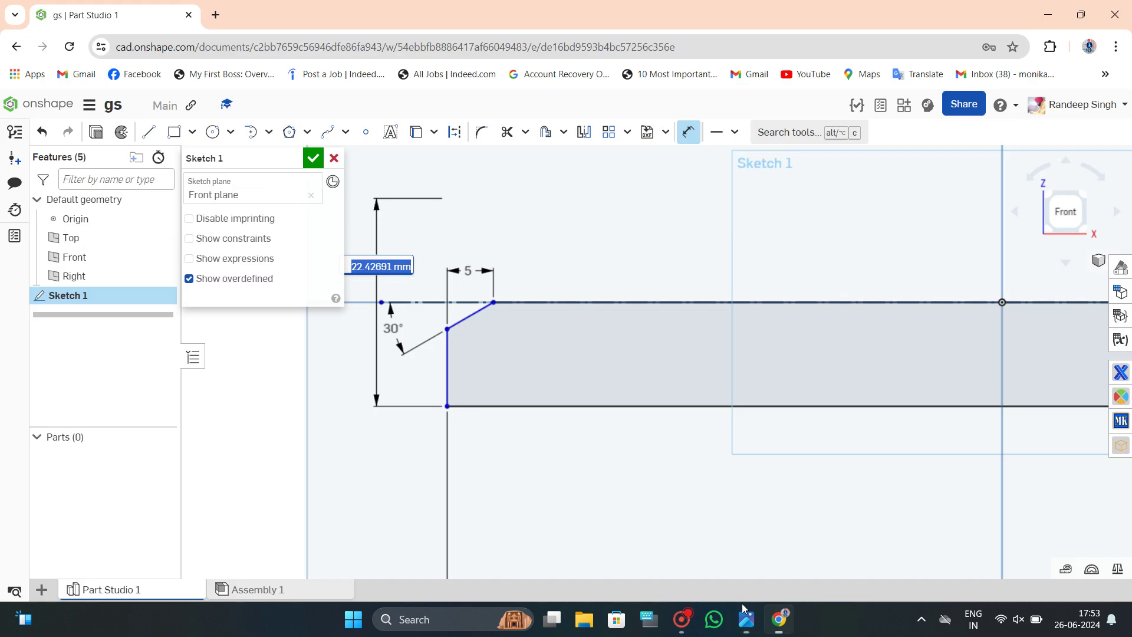
type("31")
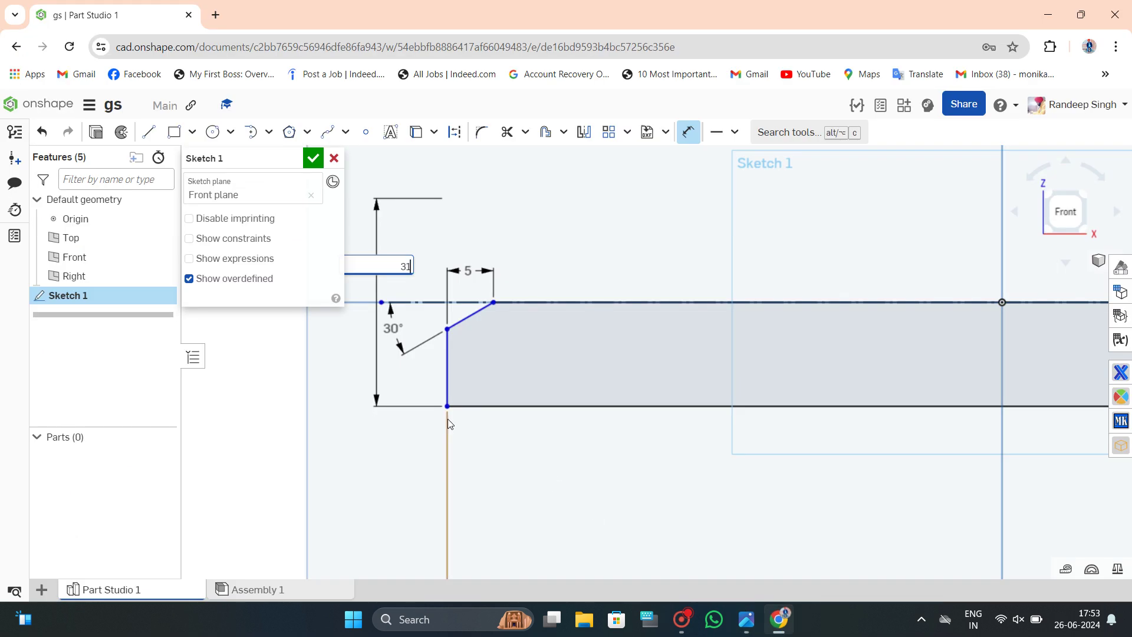
type(".75")
key("Return")
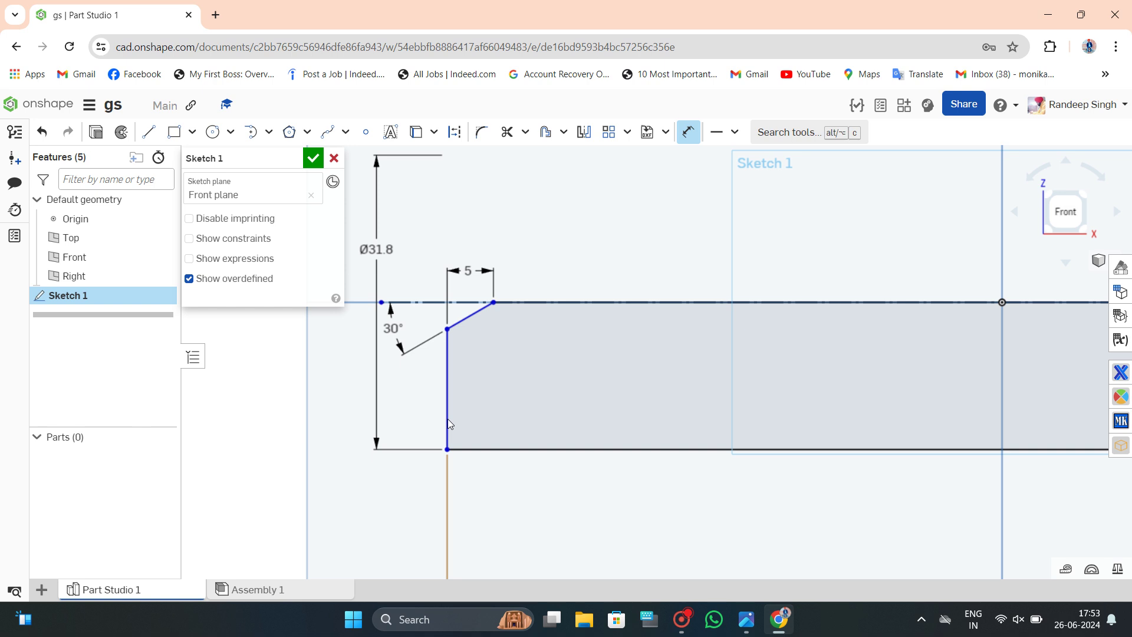
scroll(509, 414, "down", 3)
scroll(509, 414, "down", 3)
scroll(837, 489, "up", 3)
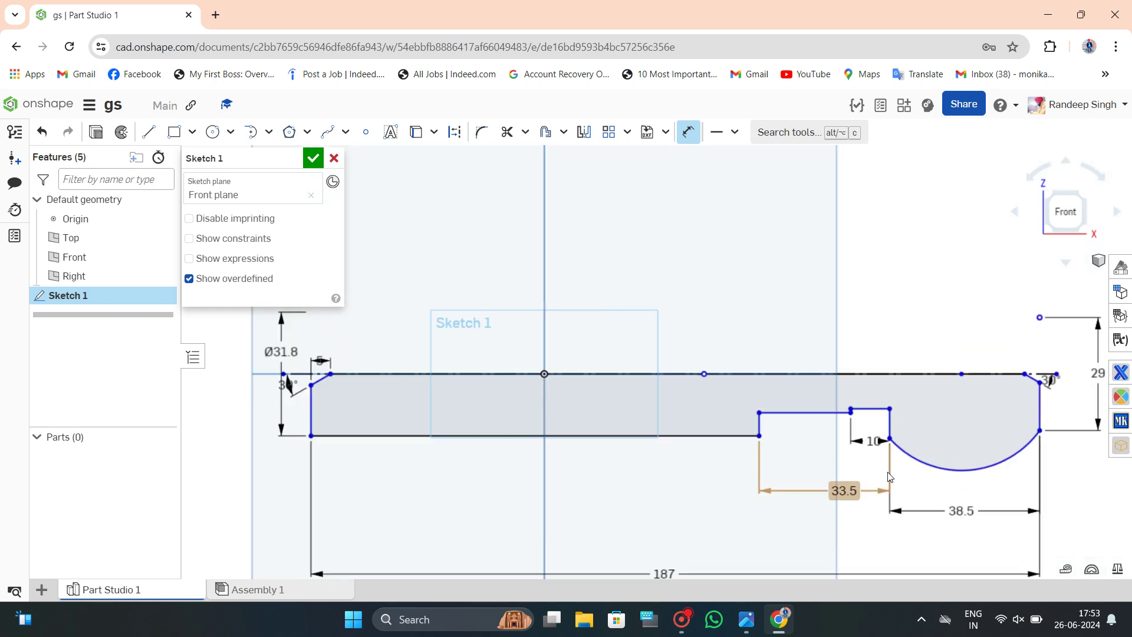
scroll(776, 501, "up", 3)
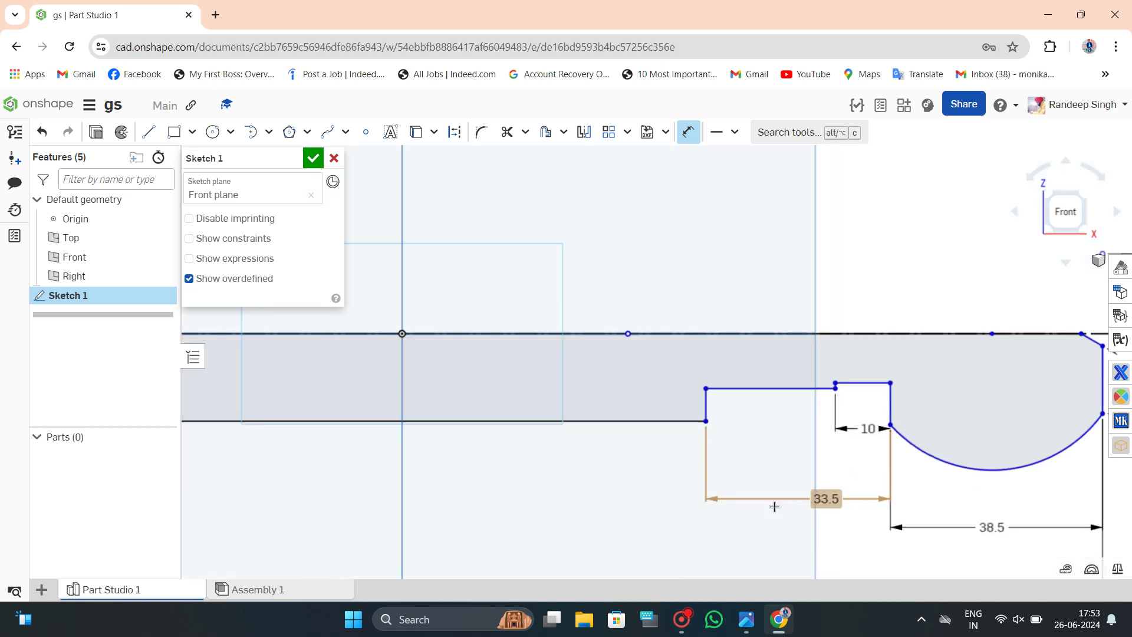
left_click(746, 622)
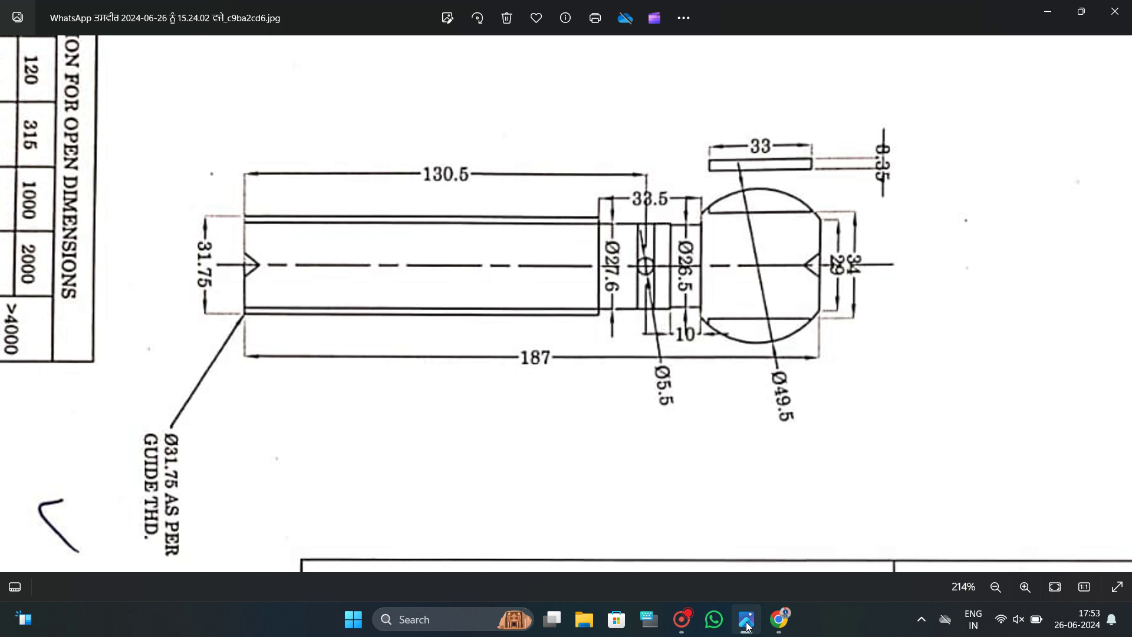
Dimension the middle shaft step from the centerline as Ø27.6, then view the reference drawing.
left_click(747, 621)
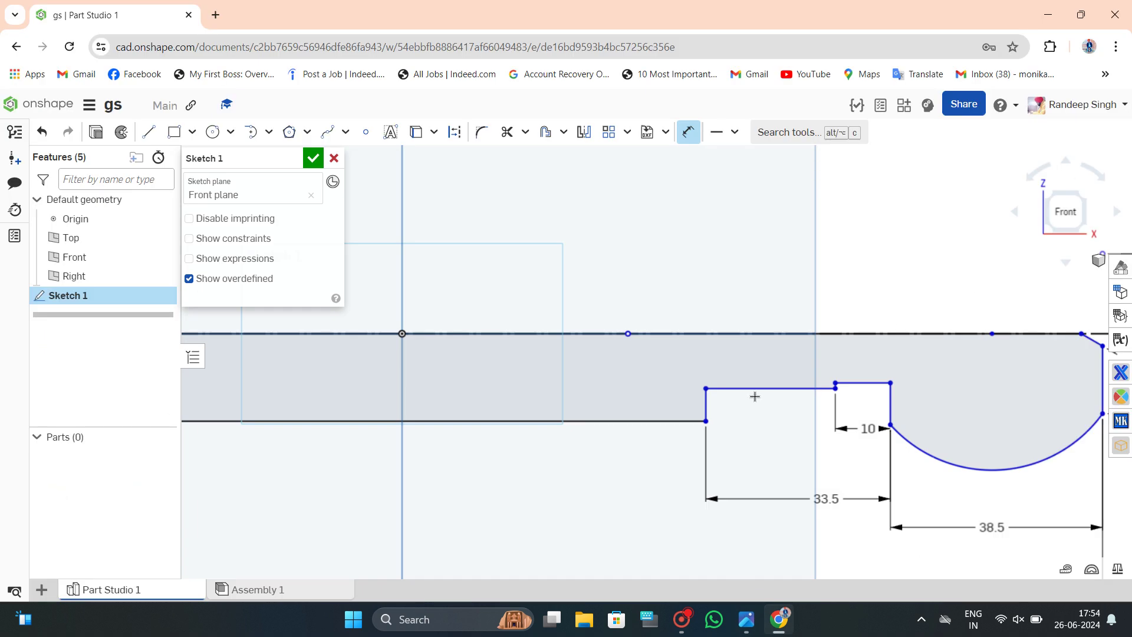
left_click(753, 389)
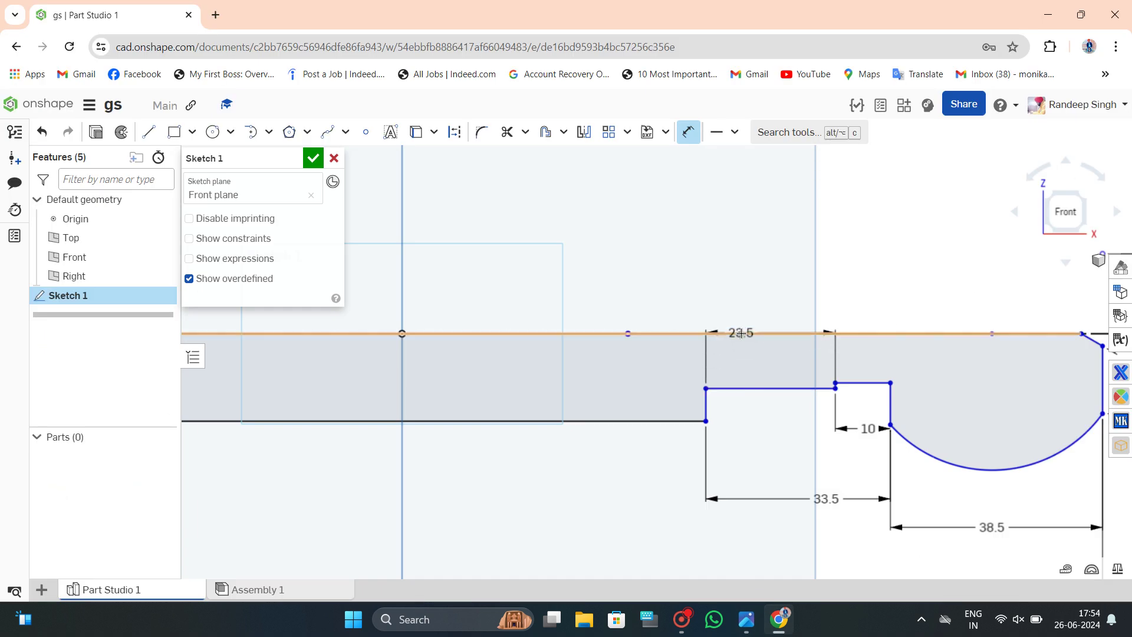
left_click(733, 334)
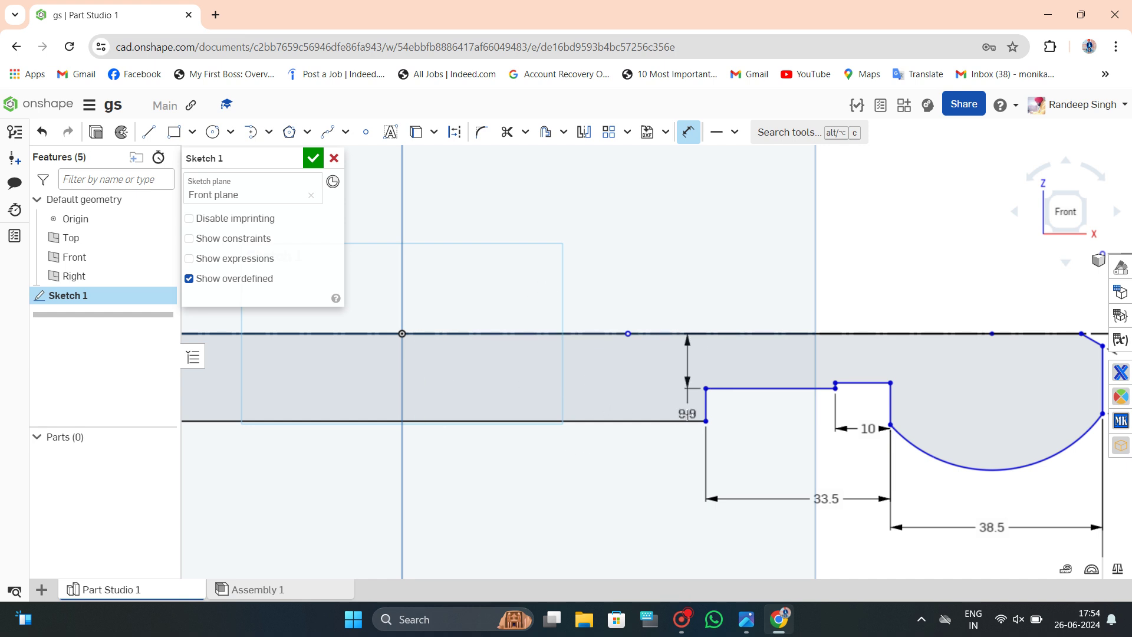
key("Escape")
left_click(688, 132)
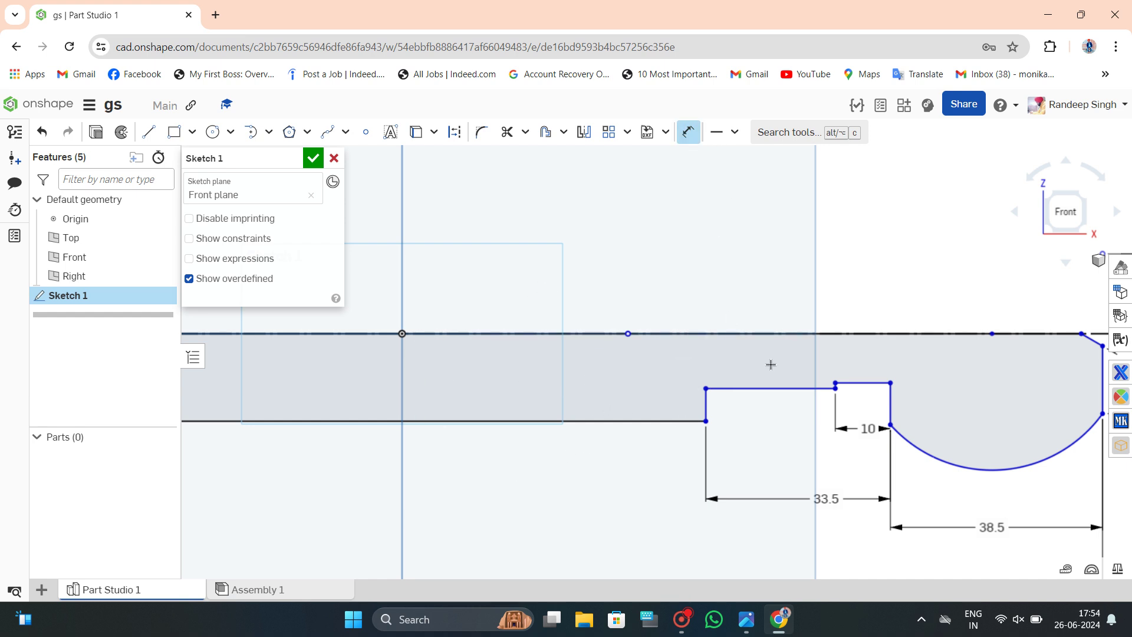
left_click(748, 390)
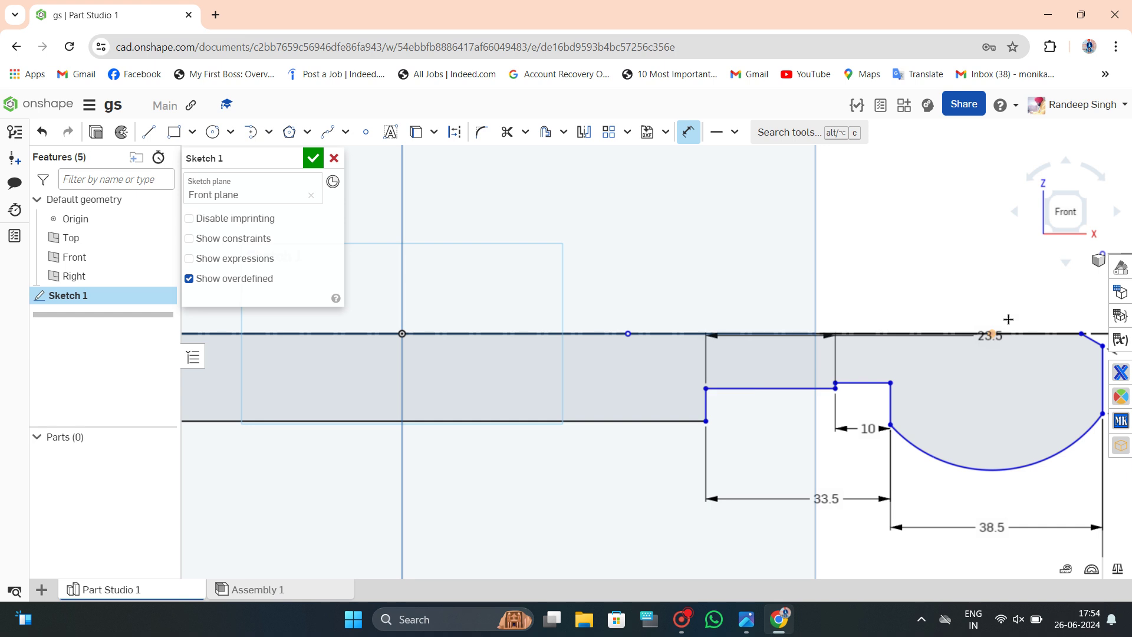
left_click(1098, 333)
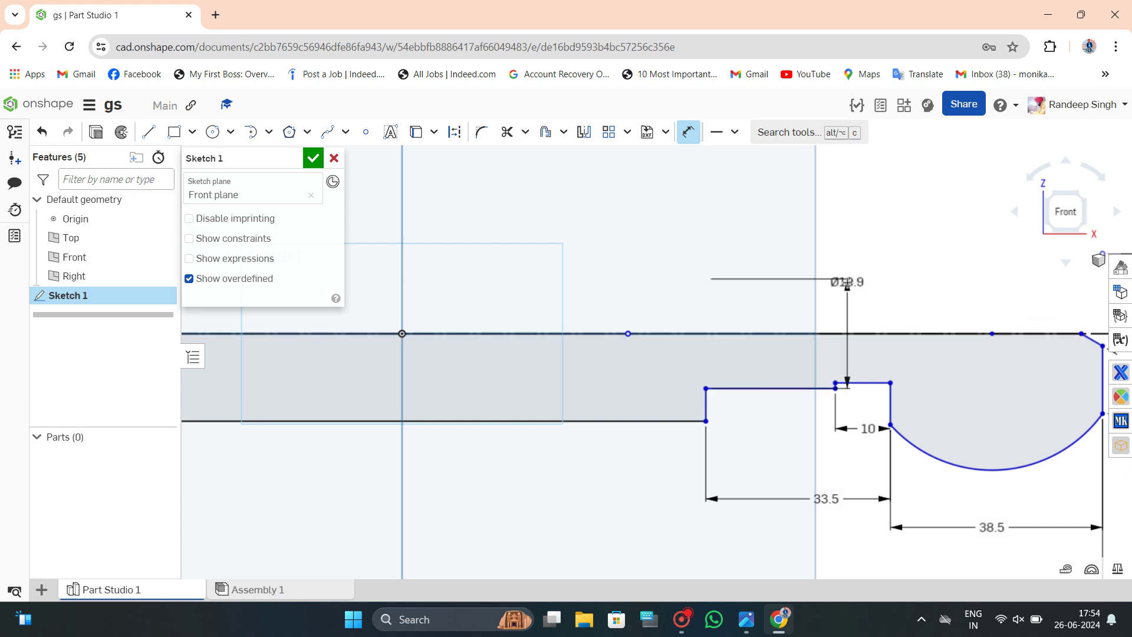
left_click(759, 310)
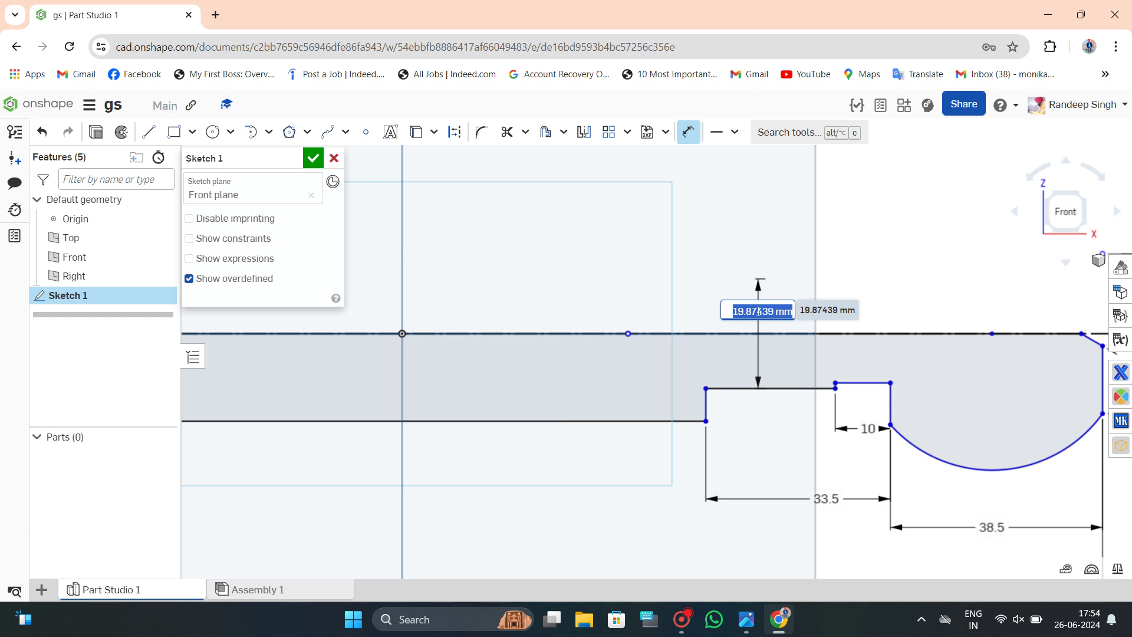
type("27.6")
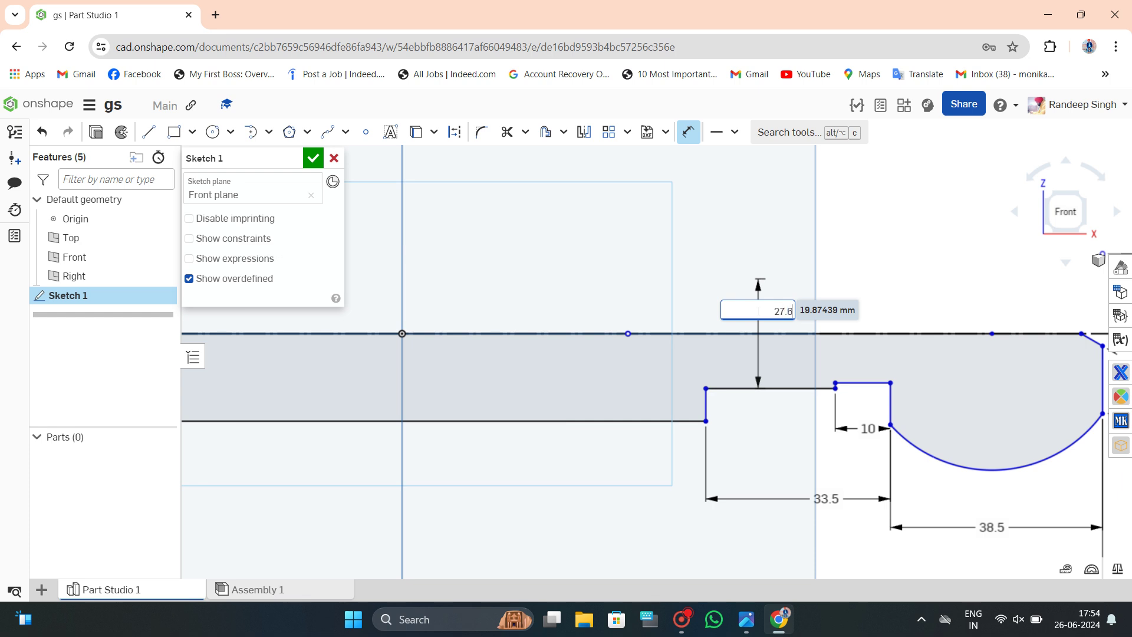
key("Return")
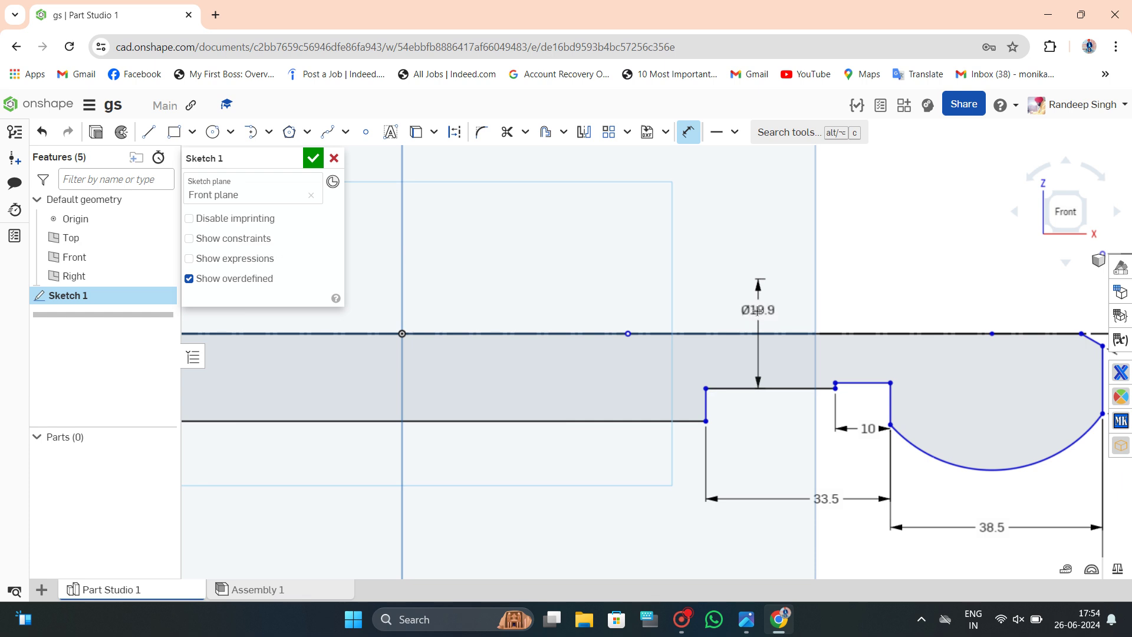
scroll(756, 371, "down", 1)
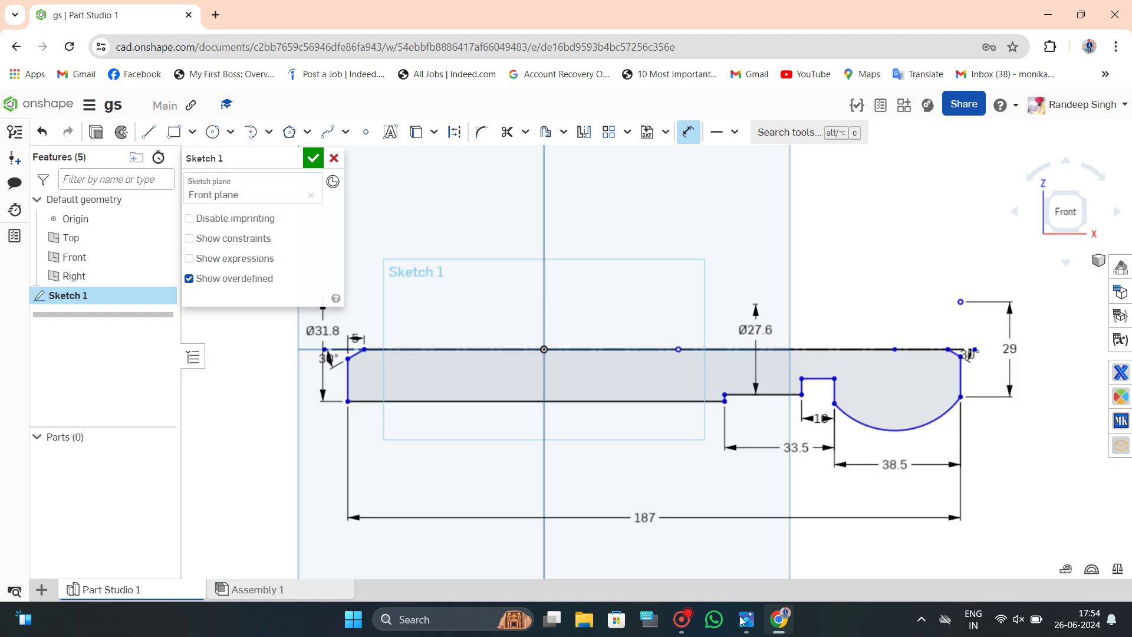
scroll(756, 377, "down", 2)
left_click(746, 619)
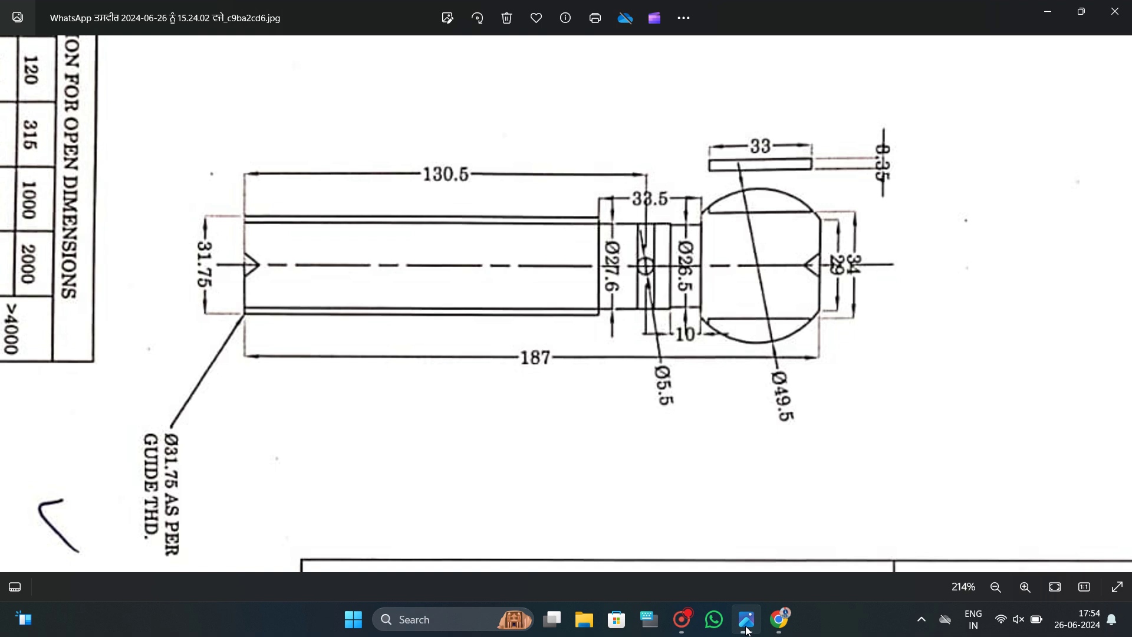
Dimension the 10 mm neck beside the ball from the centerline as Ø26.5.
left_click(746, 629)
scroll(815, 390, "up", 3)
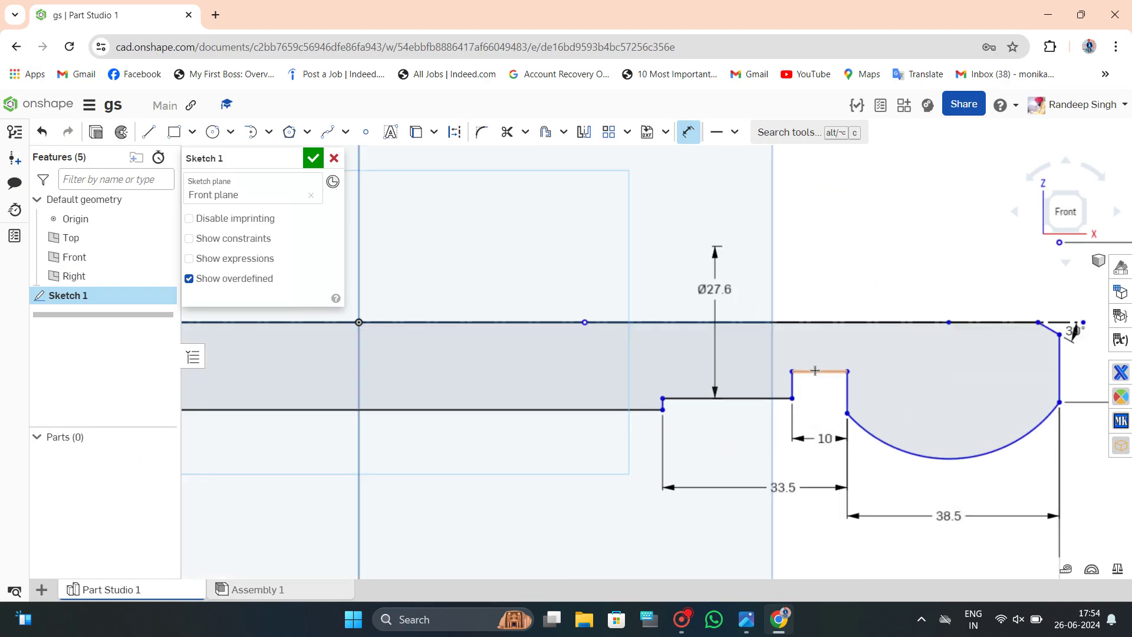
left_click(817, 371)
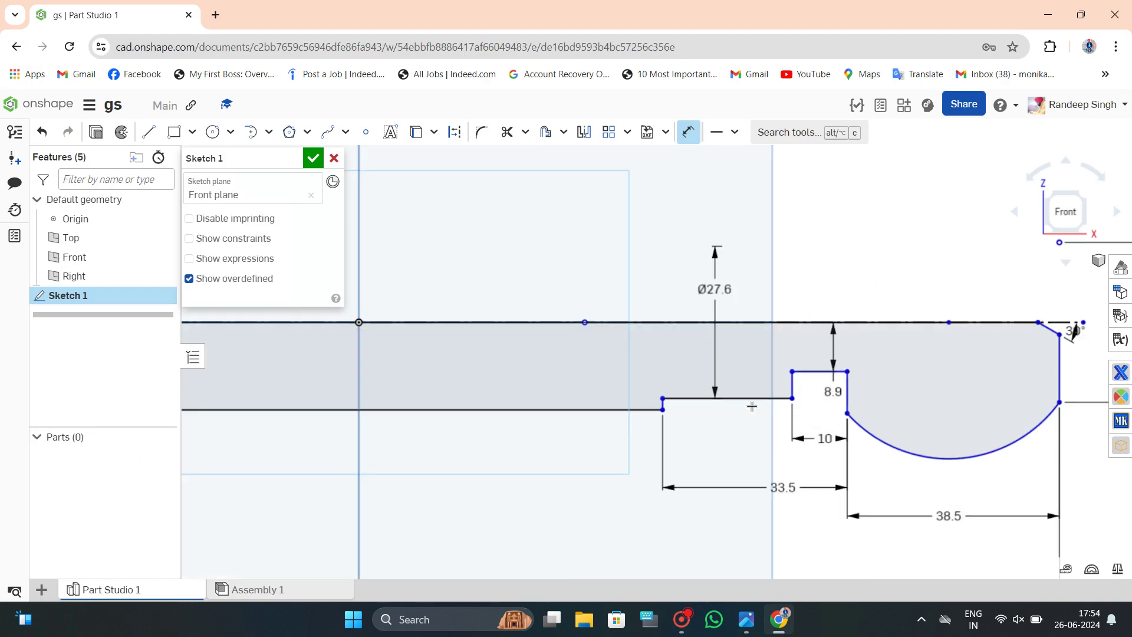
left_click(797, 304)
double_click(797, 303)
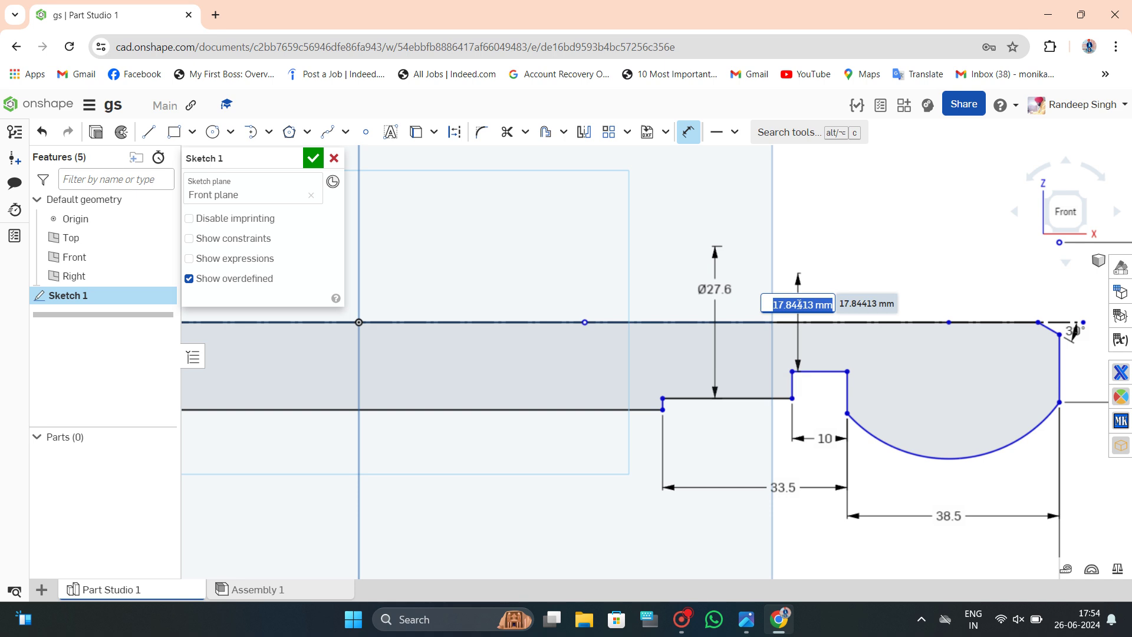
type("26.5")
key("Return")
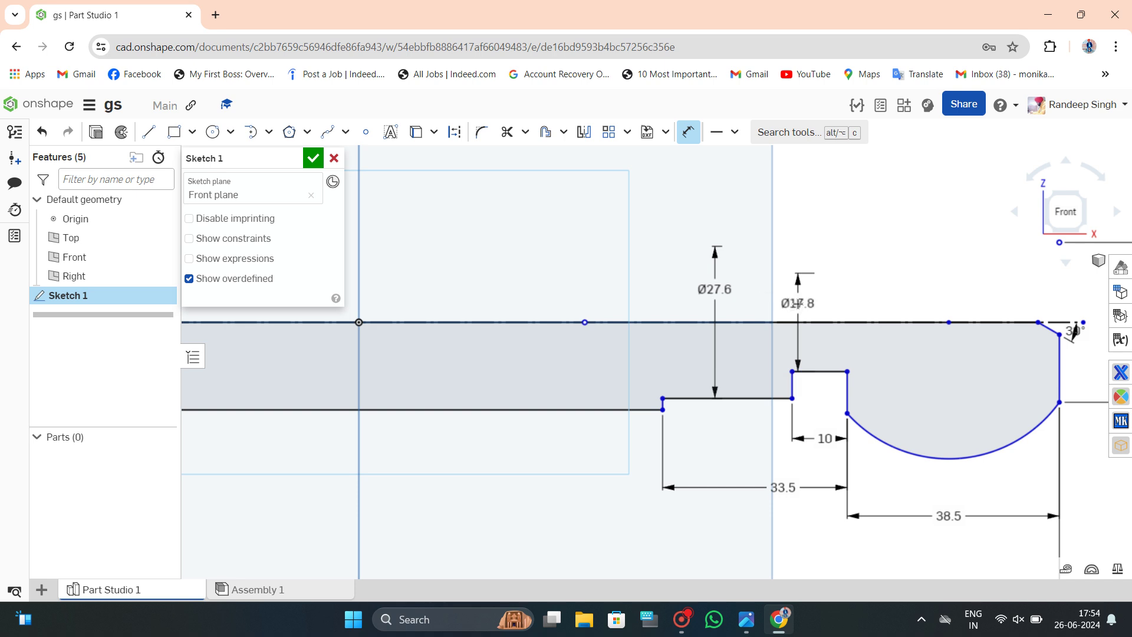
scroll(916, 403, "down", 3)
scroll(916, 403, "up", 3)
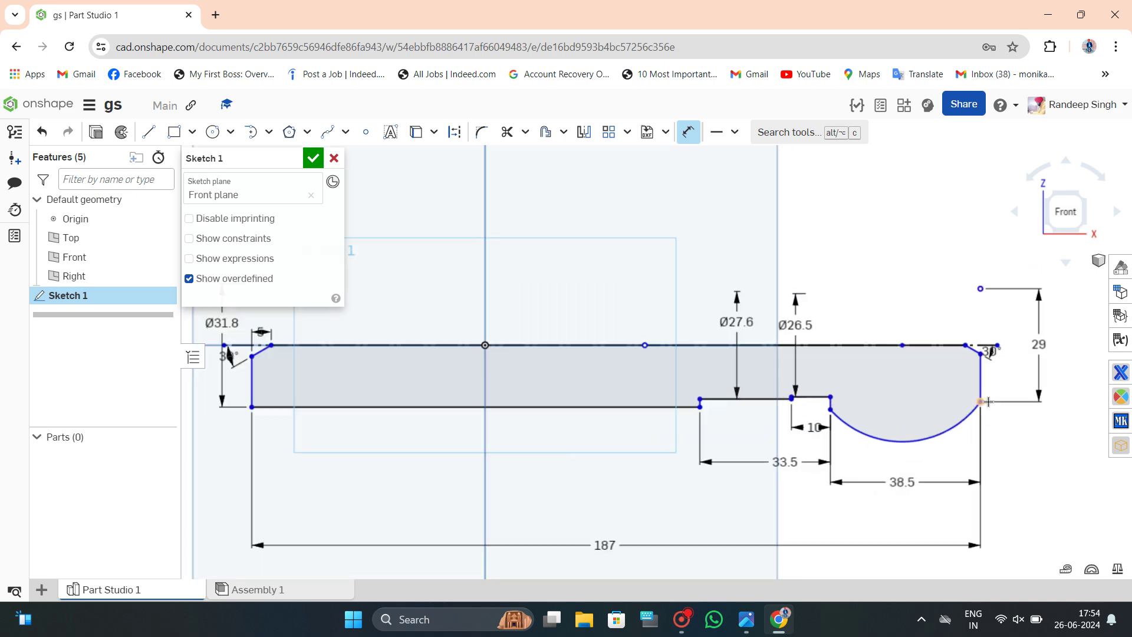
scroll(902, 425, "up", 3)
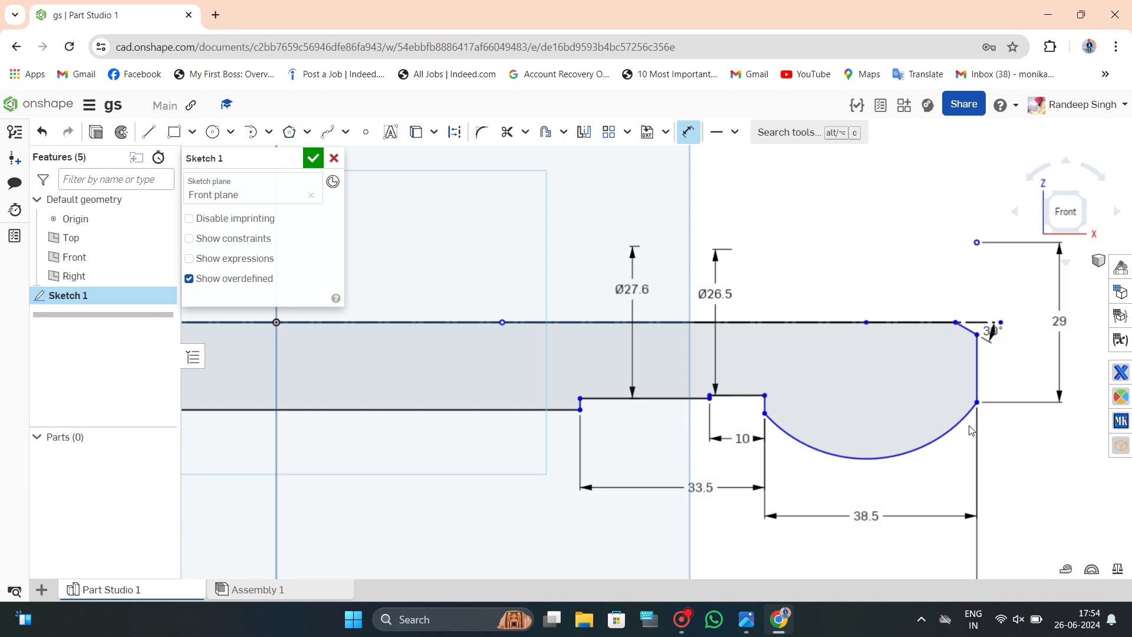
Give the ball end arc a radius dimension of 24.75.
left_click(883, 458)
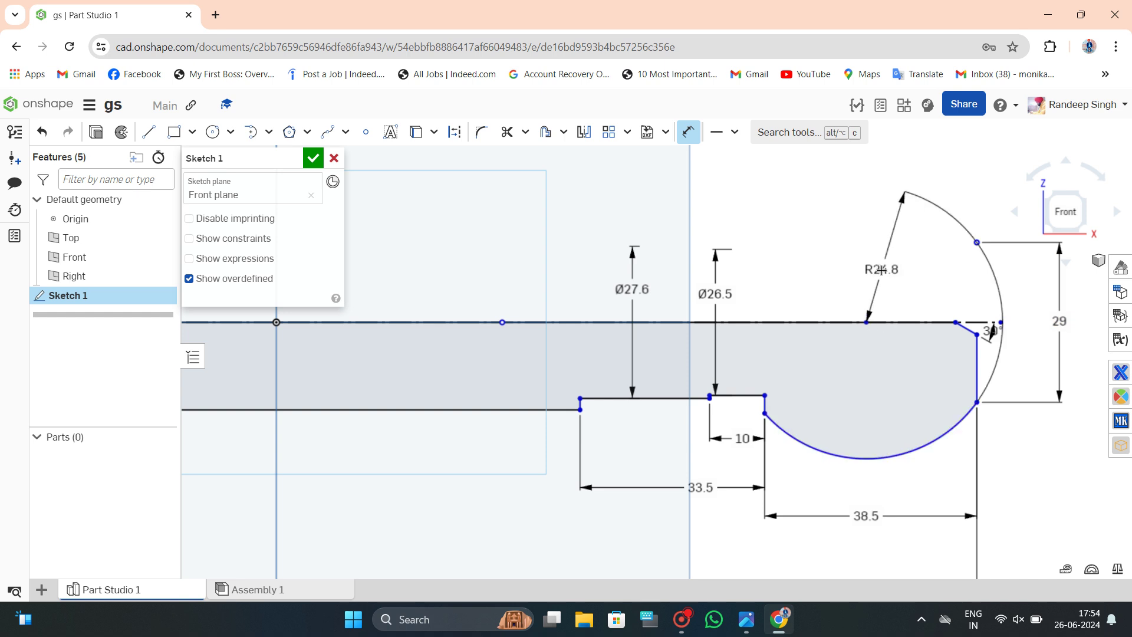
left_click(881, 294)
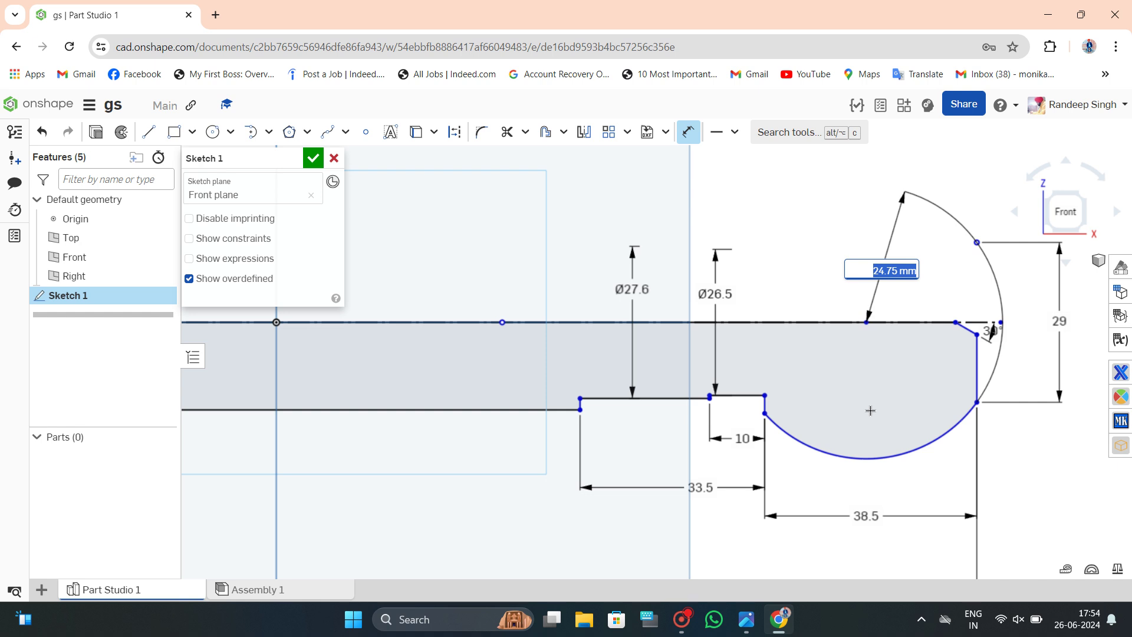
key("Return")
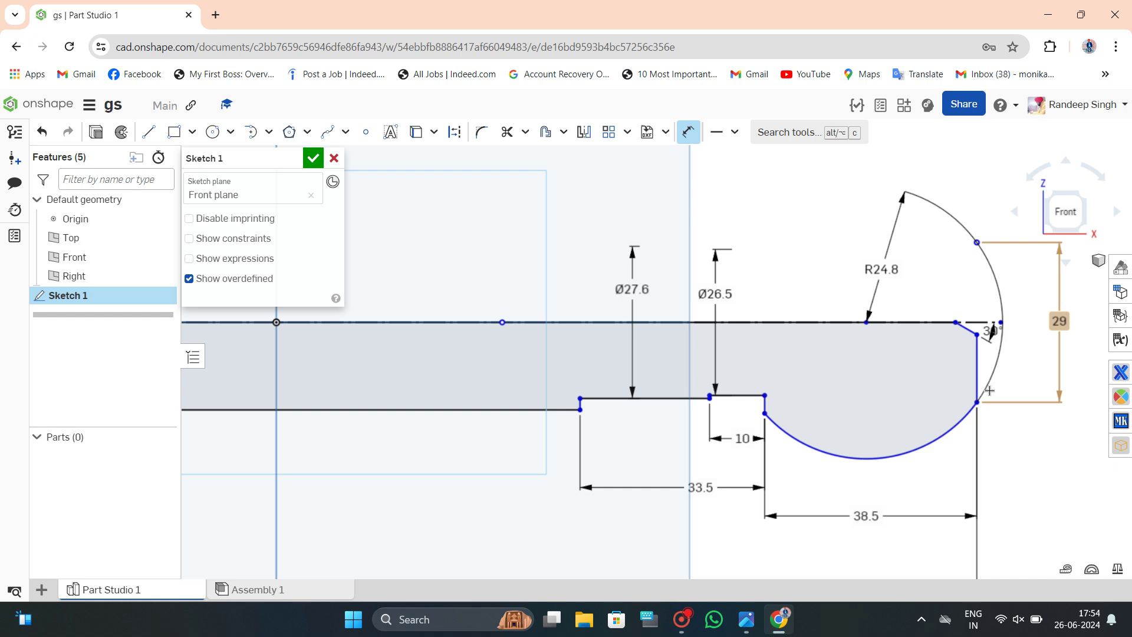
Dimension the right chamfer's horizontal length as 5 mm.
left_click(977, 331)
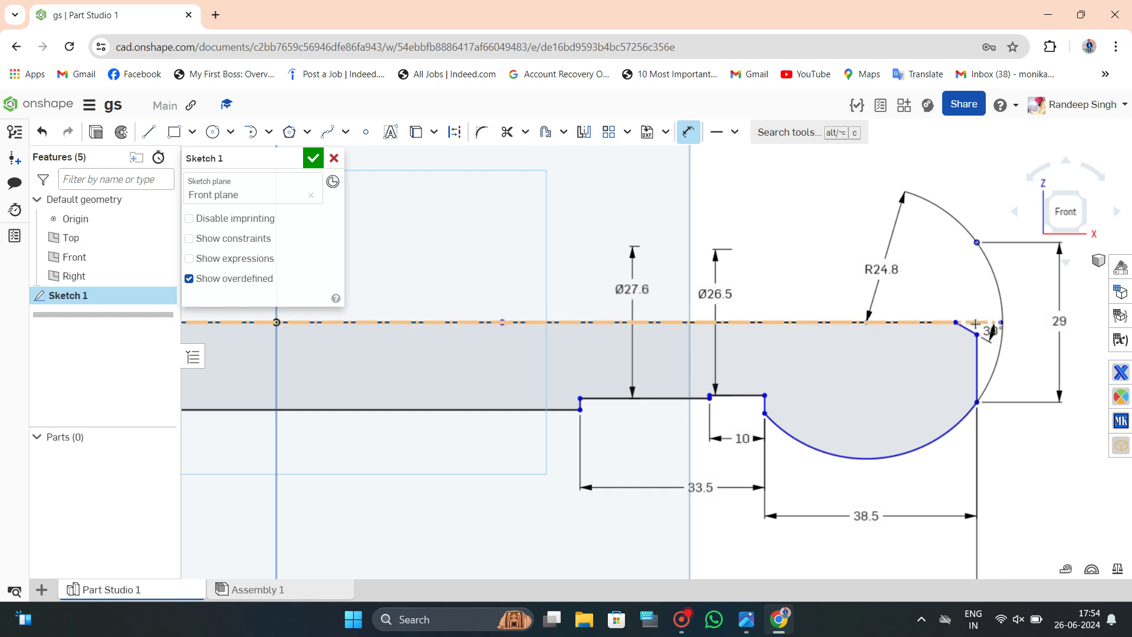
left_click(955, 322)
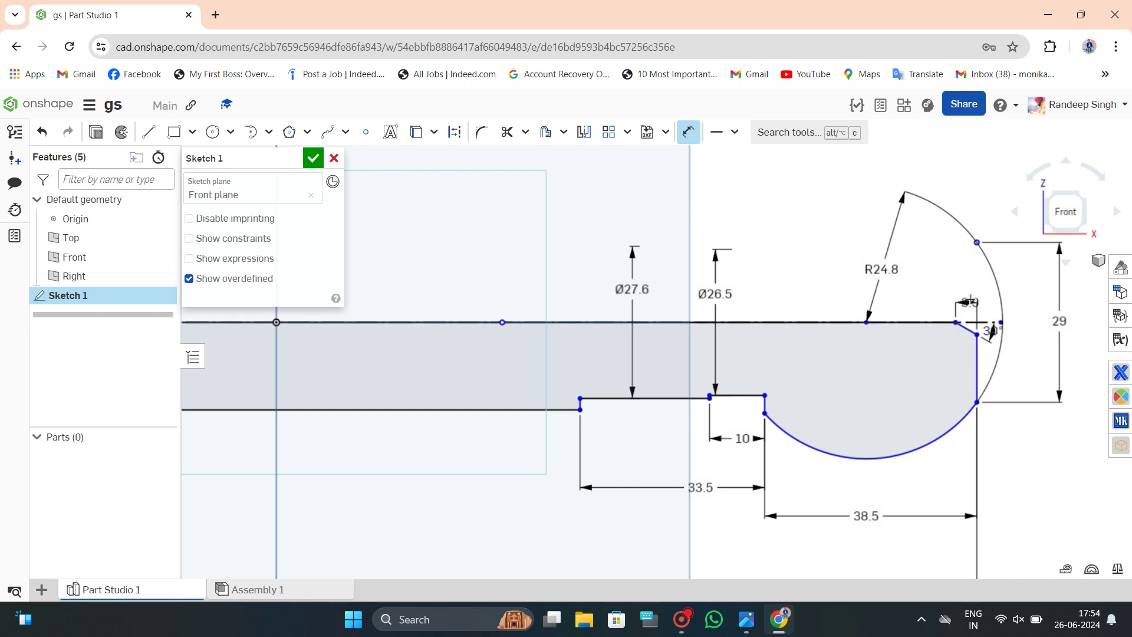
left_click(966, 302)
type("5")
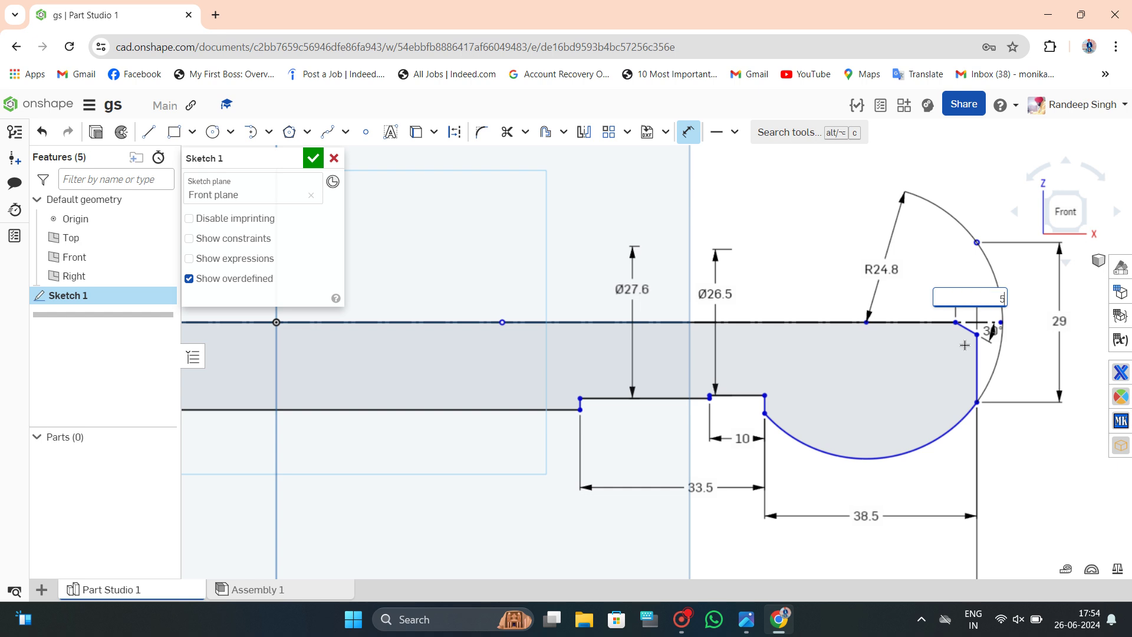
key("Return")
key("Escape")
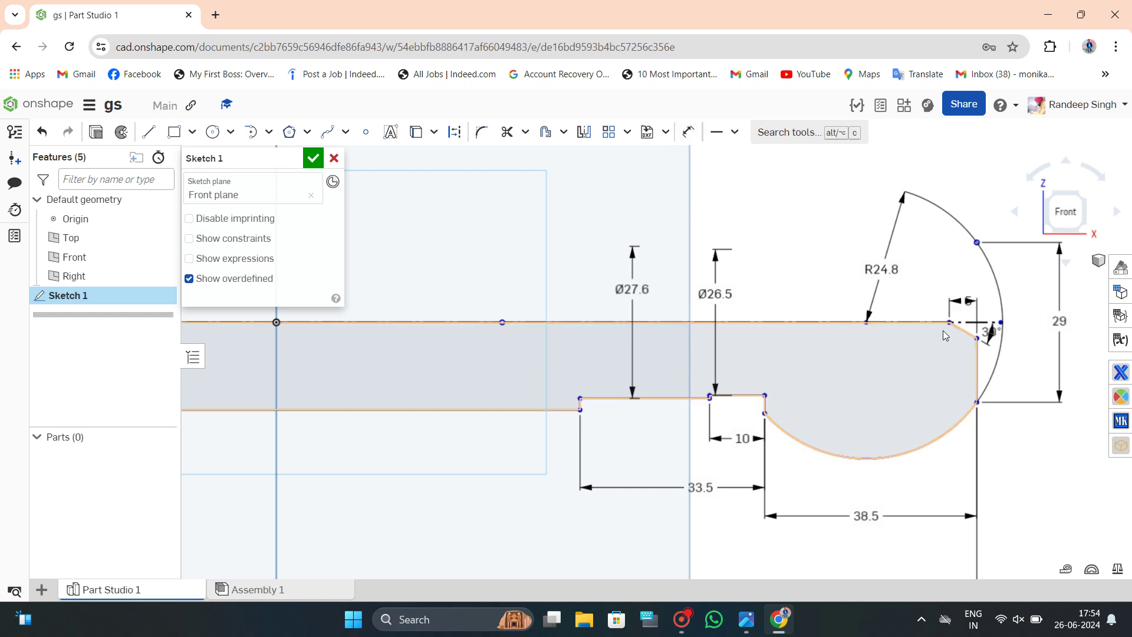
scroll(943, 330, "down", 5)
Apply a Vertical constraint to the profile's left end edge.
scroll(603, 366, "up", 3)
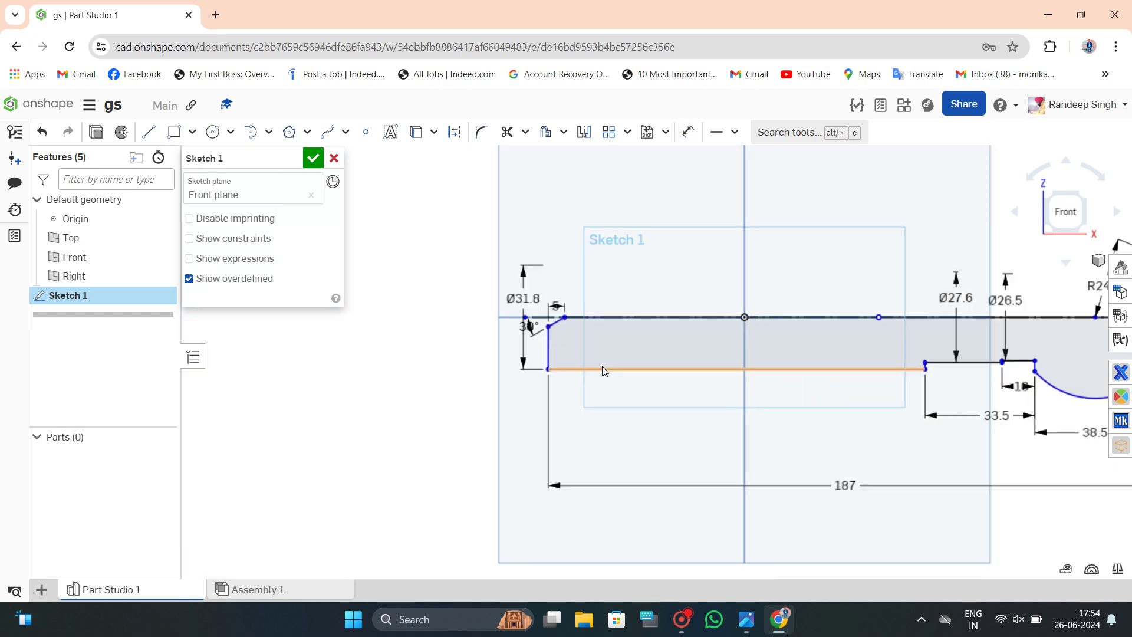
scroll(521, 338, "up", 3)
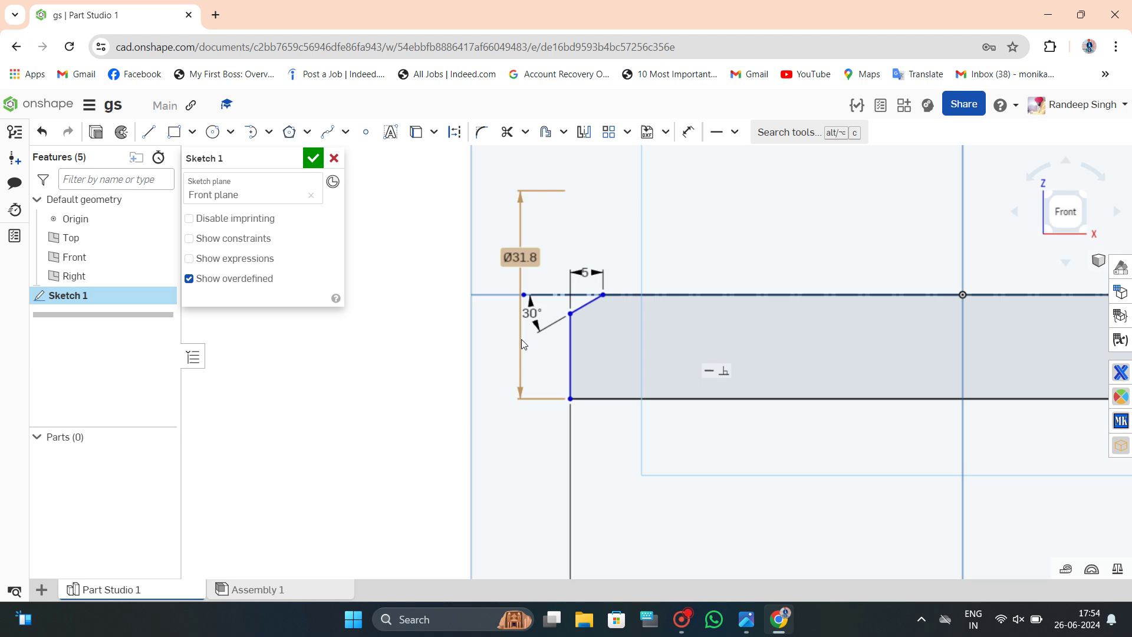
left_click(688, 131)
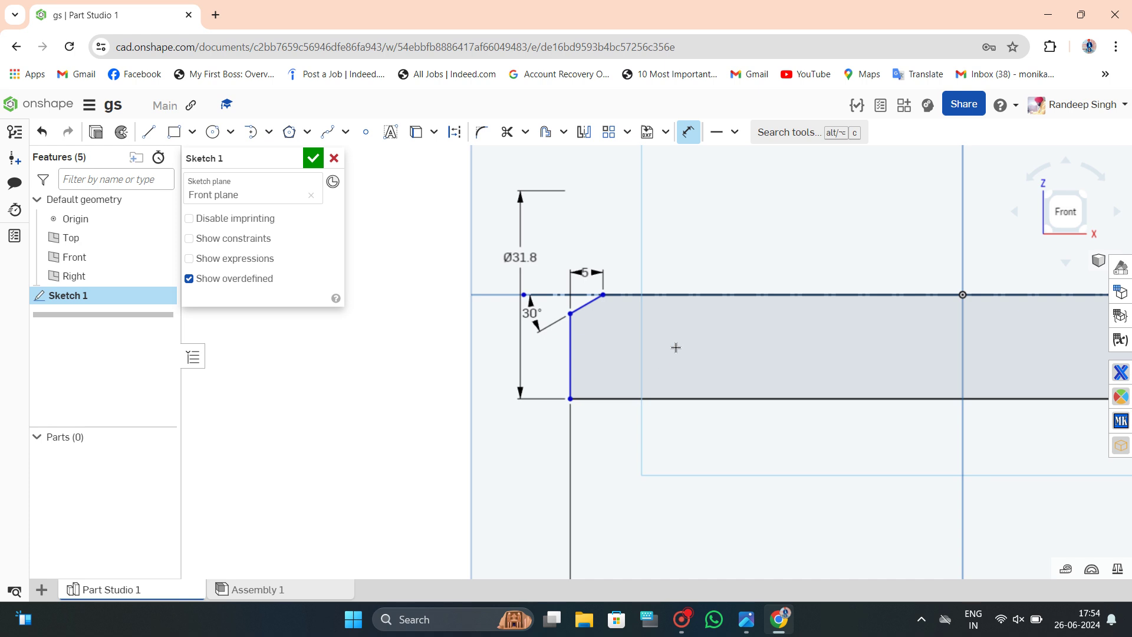
scroll(519, 353, "down", 2)
scroll(495, 360, "down", 2)
scroll(448, 366, "down", 1)
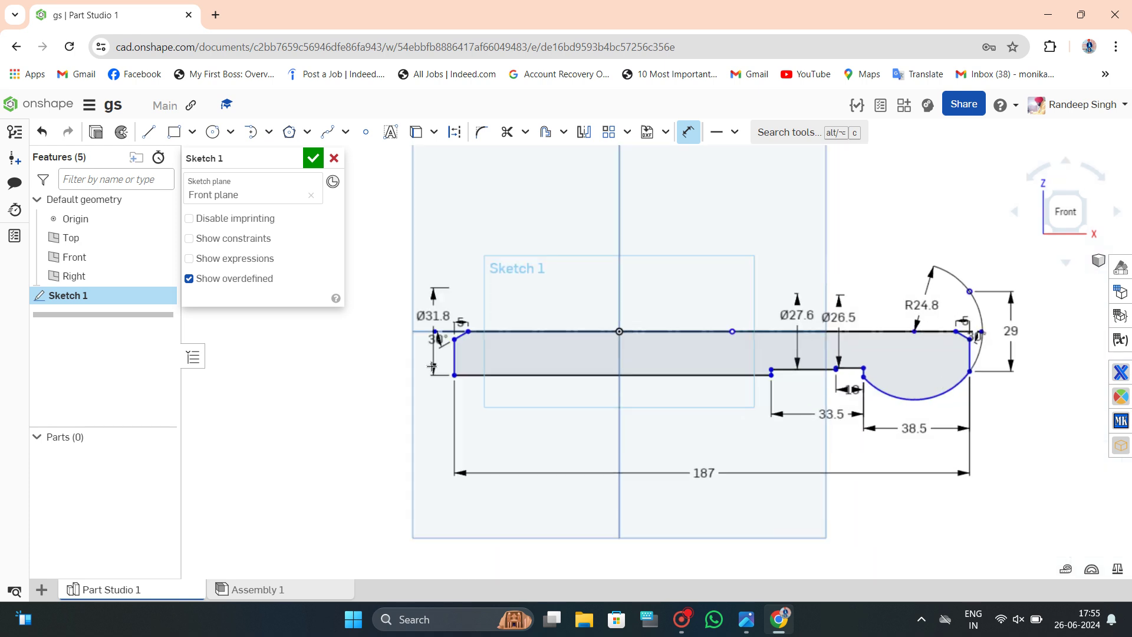
key("Escape")
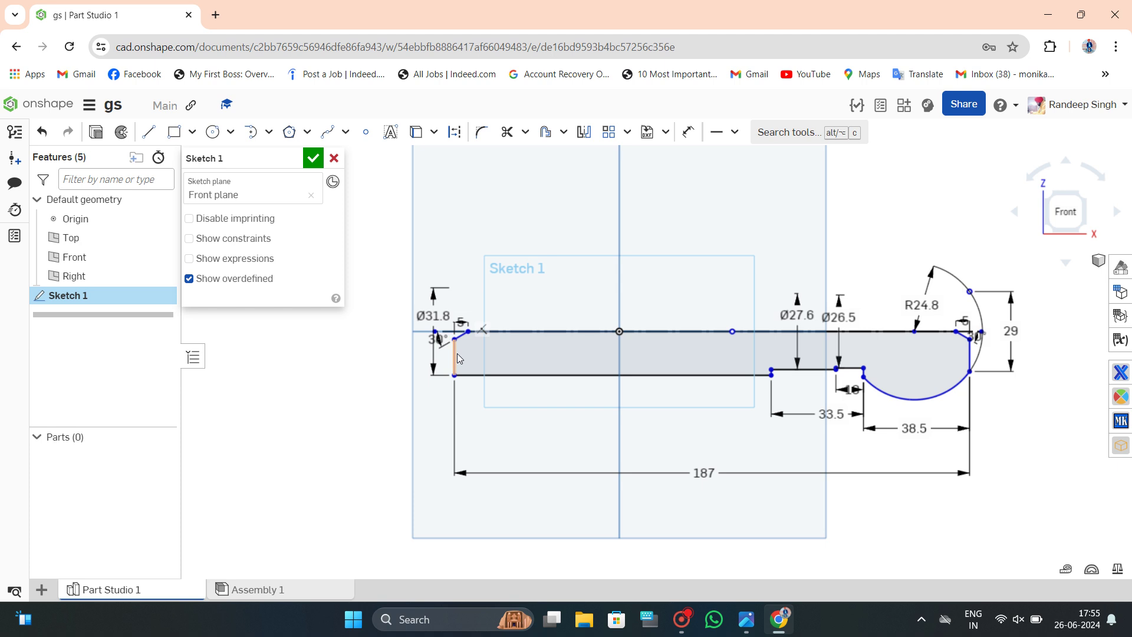
scroll(458, 349, "up", 3)
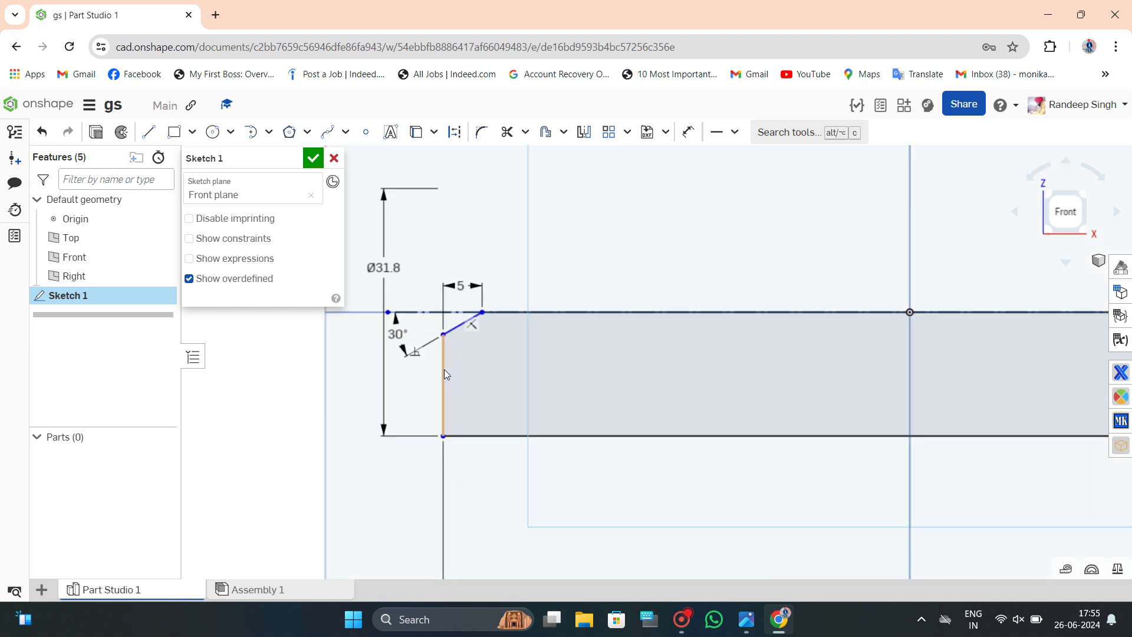
left_click(441, 370)
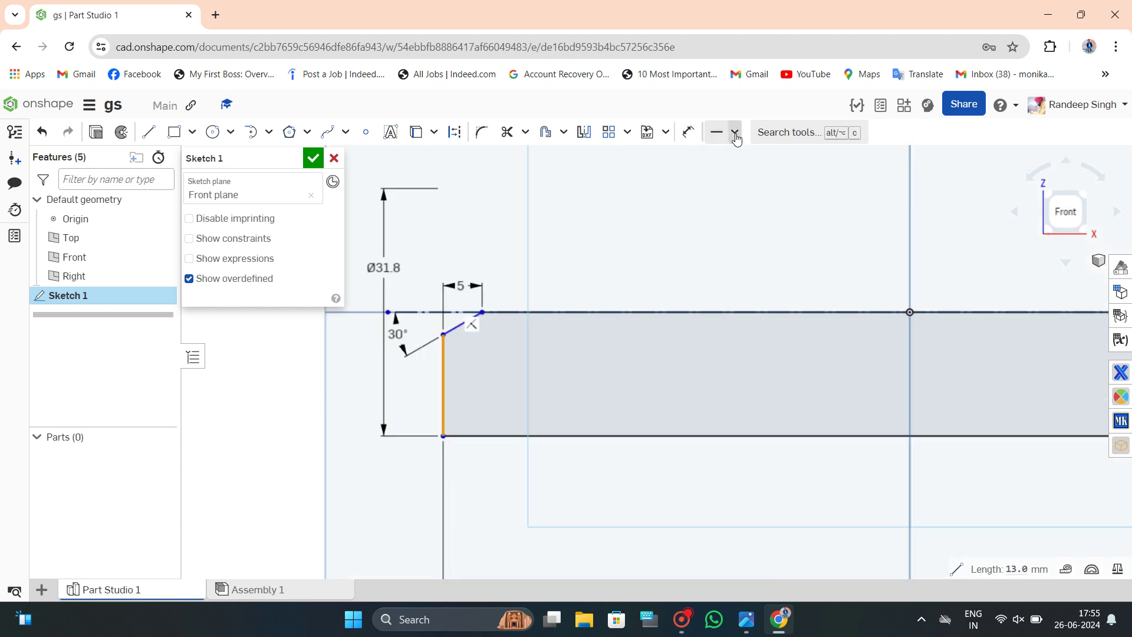
left_click(737, 138)
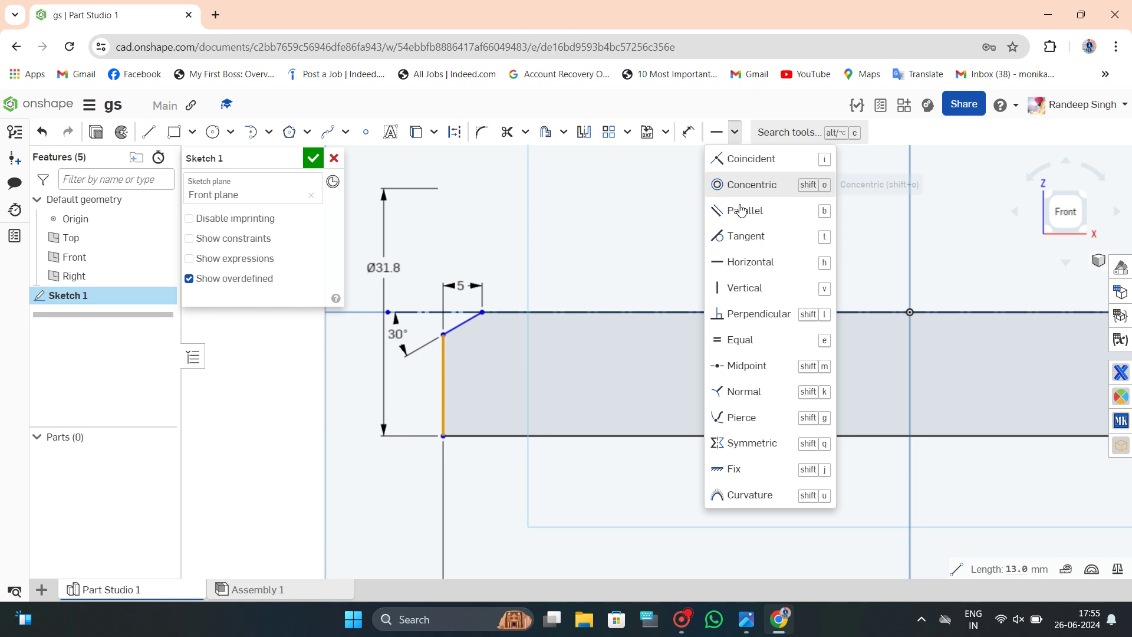
left_click(739, 290)
scroll(560, 293, "down", 5)
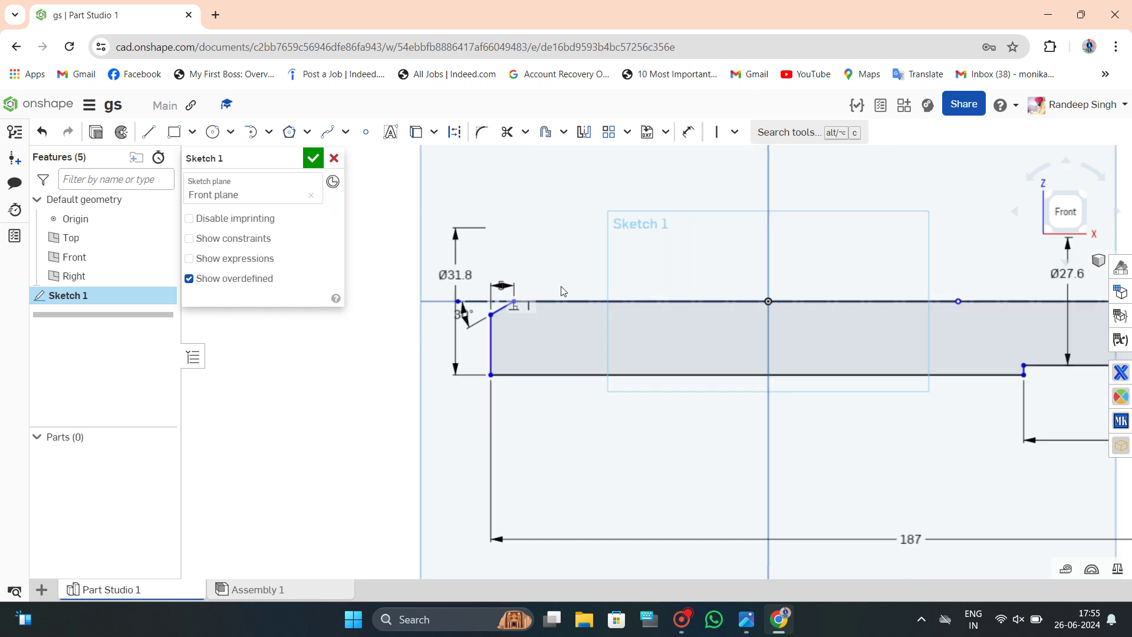
scroll(480, 316, "up", 4)
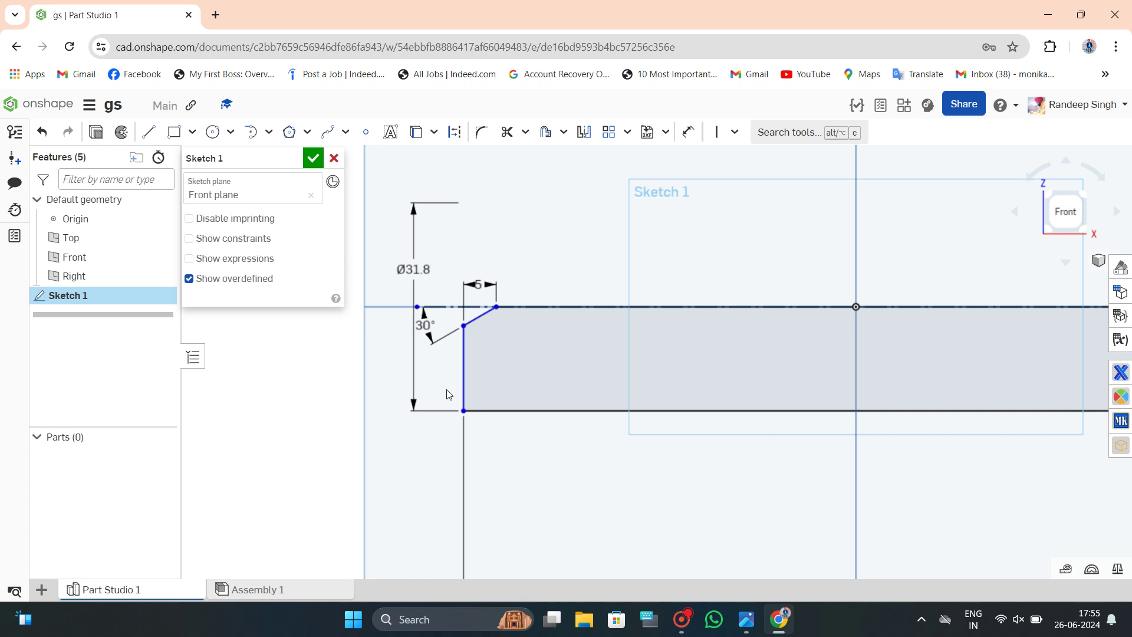
scroll(448, 394, "down", 3)
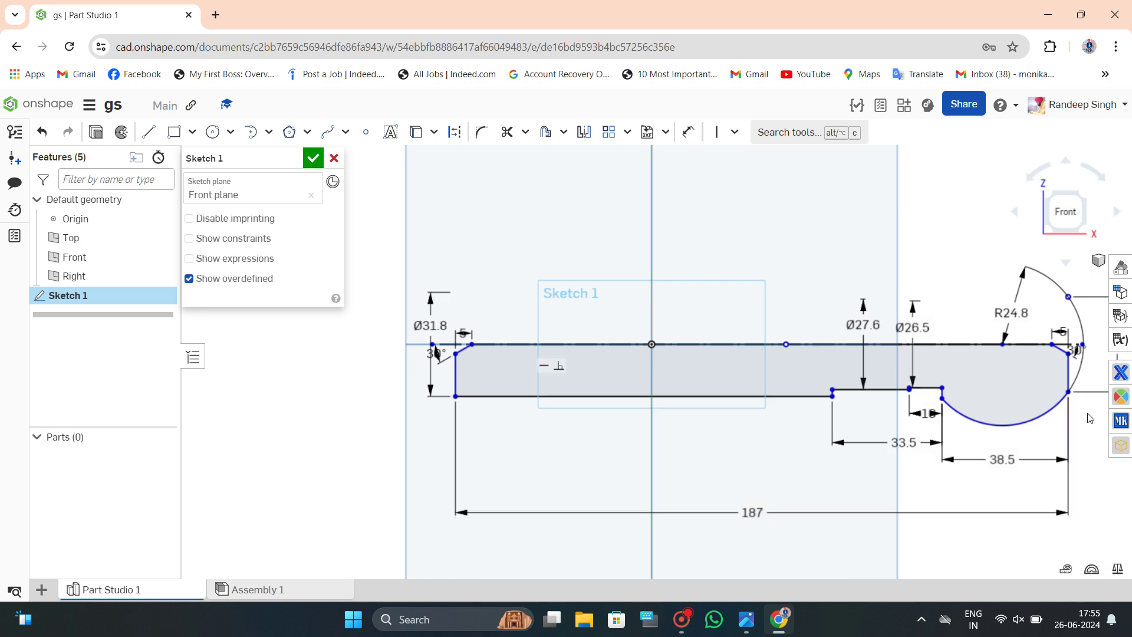
scroll(901, 423, "up", 3)
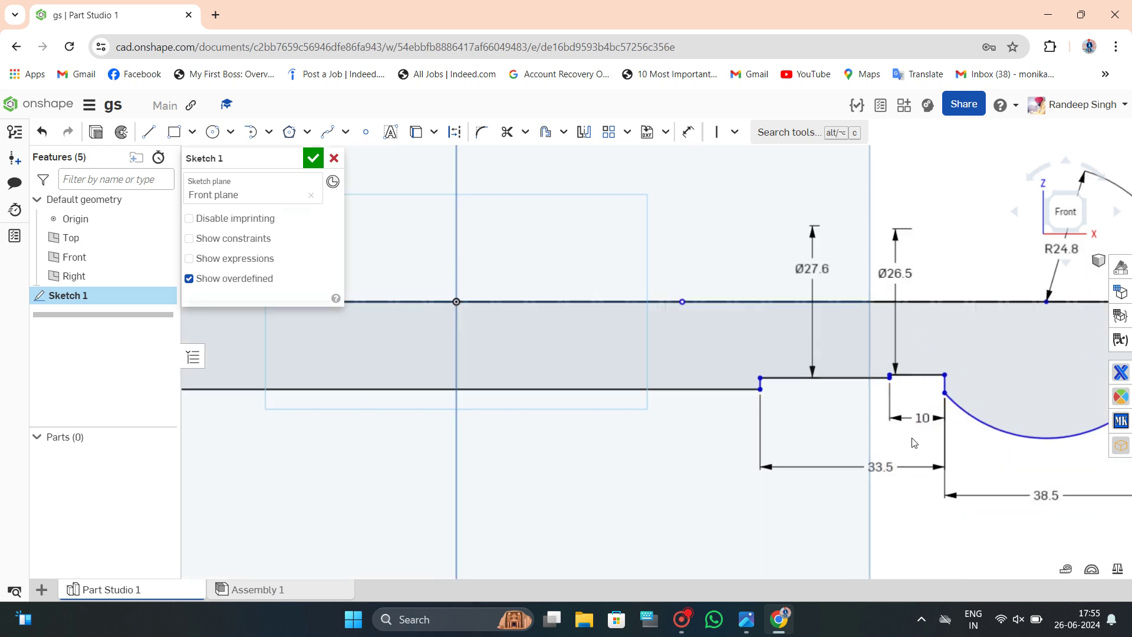
Dimension the ball arc's left endpoint 16.5 from the centreline and move the label above the profile.
scroll(731, 381, "down", 3)
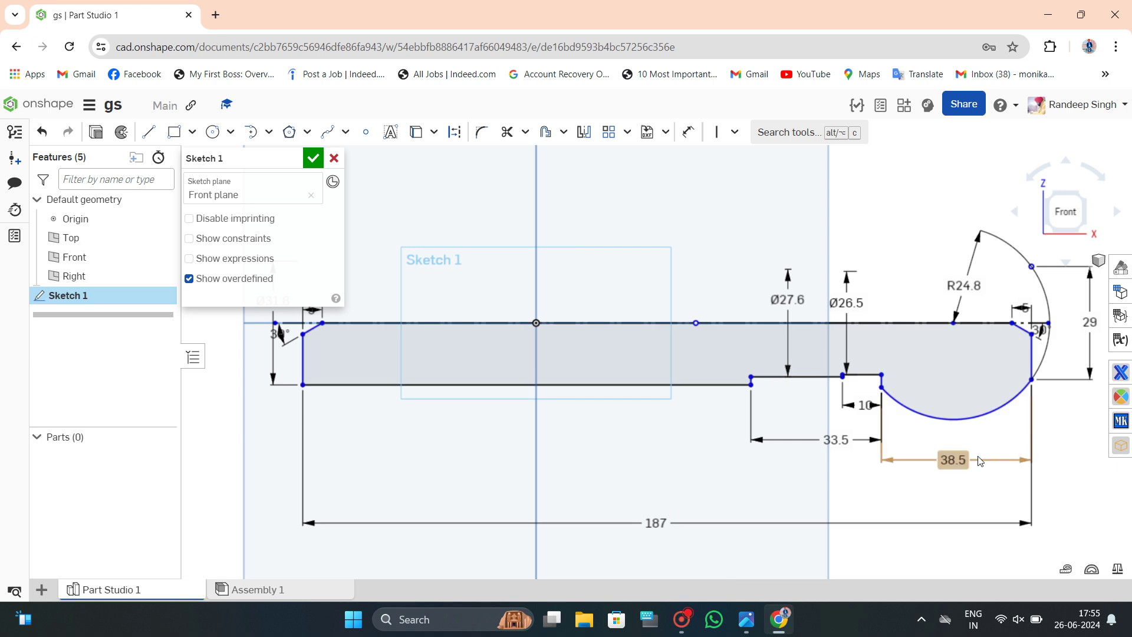
scroll(944, 401, "up", 1)
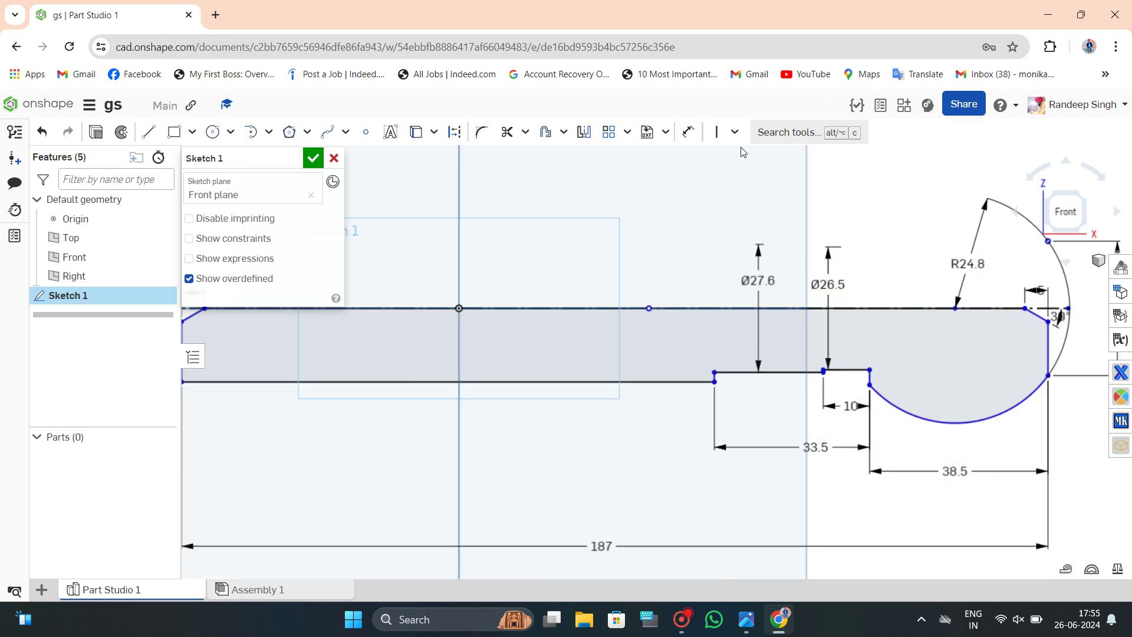
left_click(688, 132)
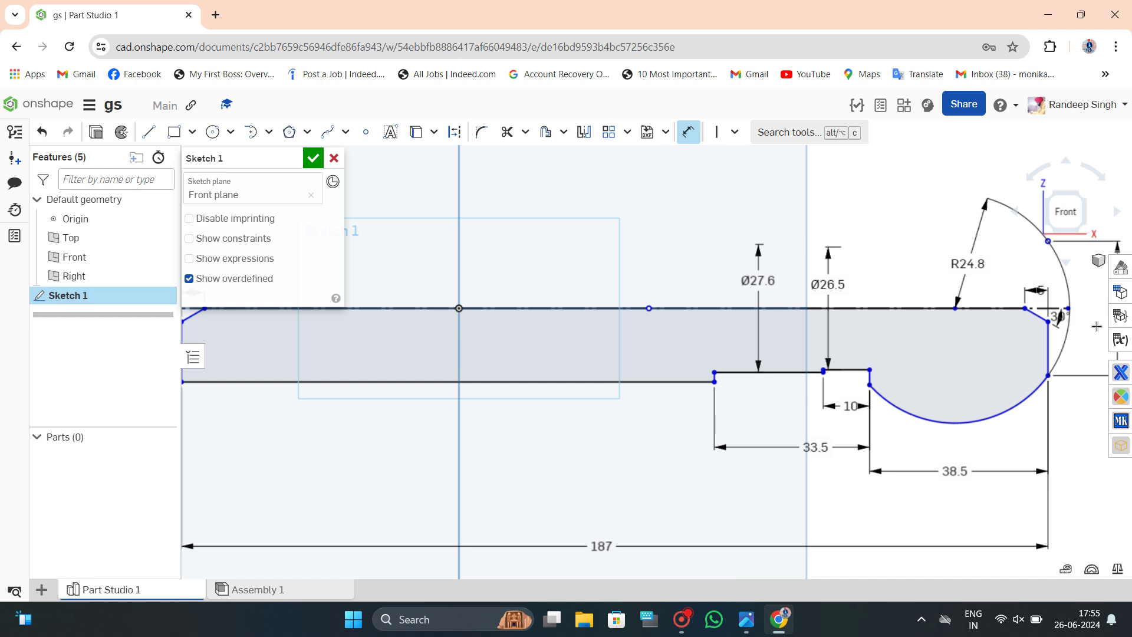
left_click(1003, 308)
left_click(870, 384)
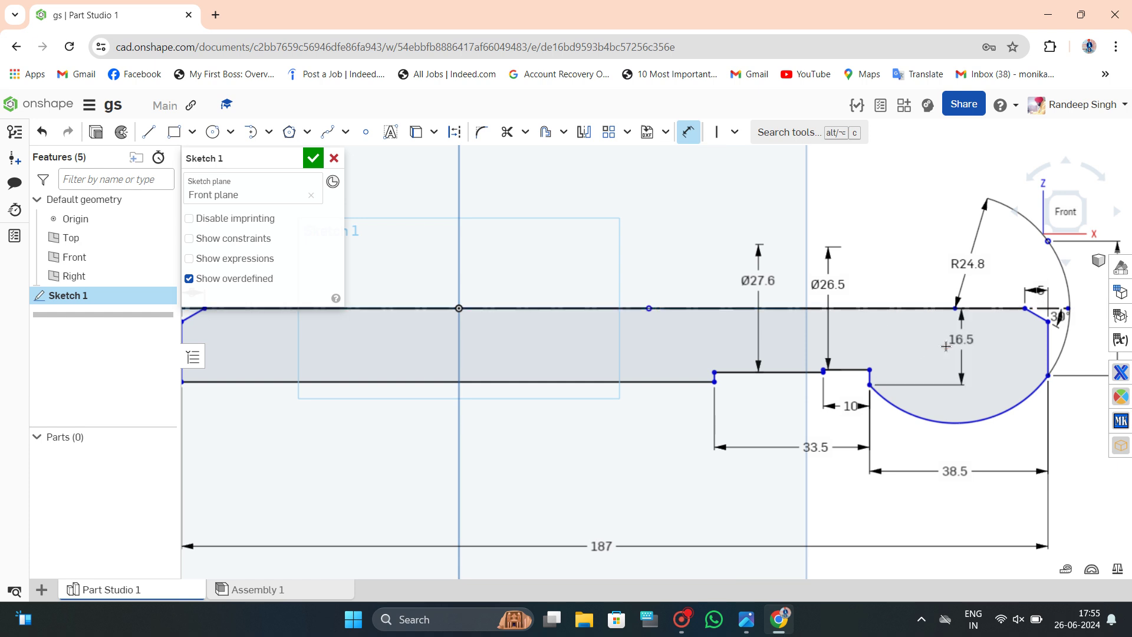
left_click(890, 340)
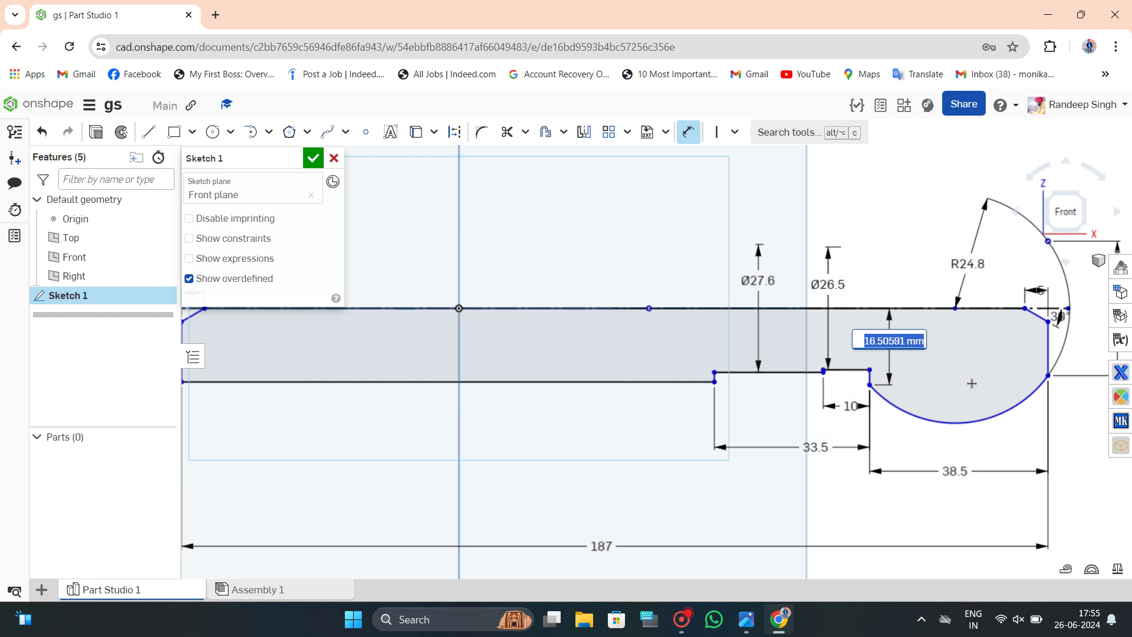
type("16.5")
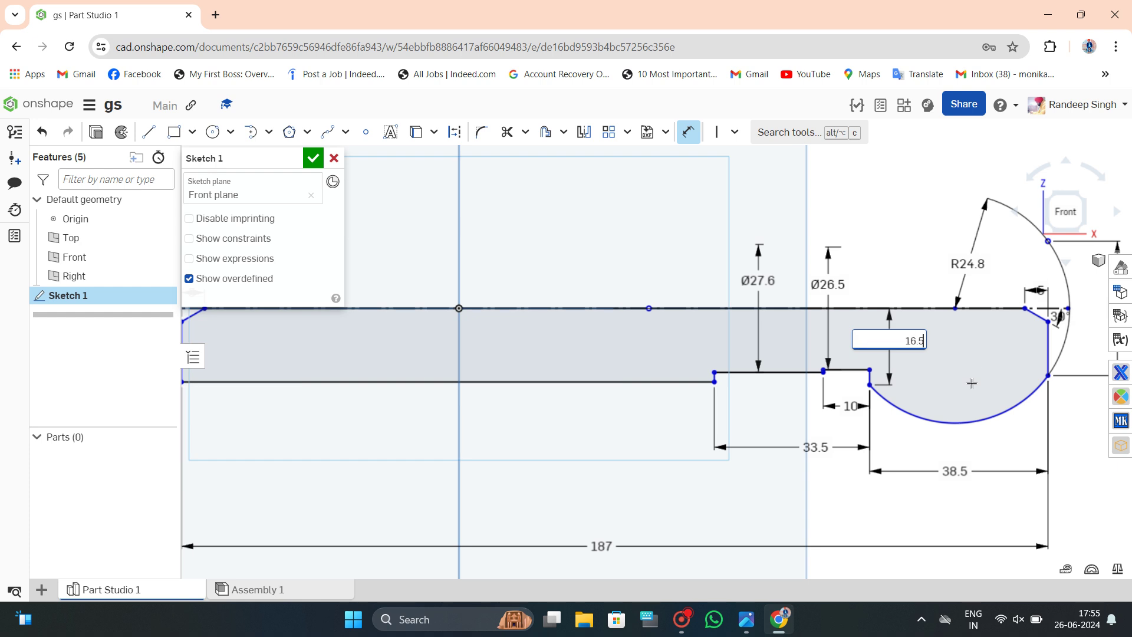
key("Return")
key("Escape")
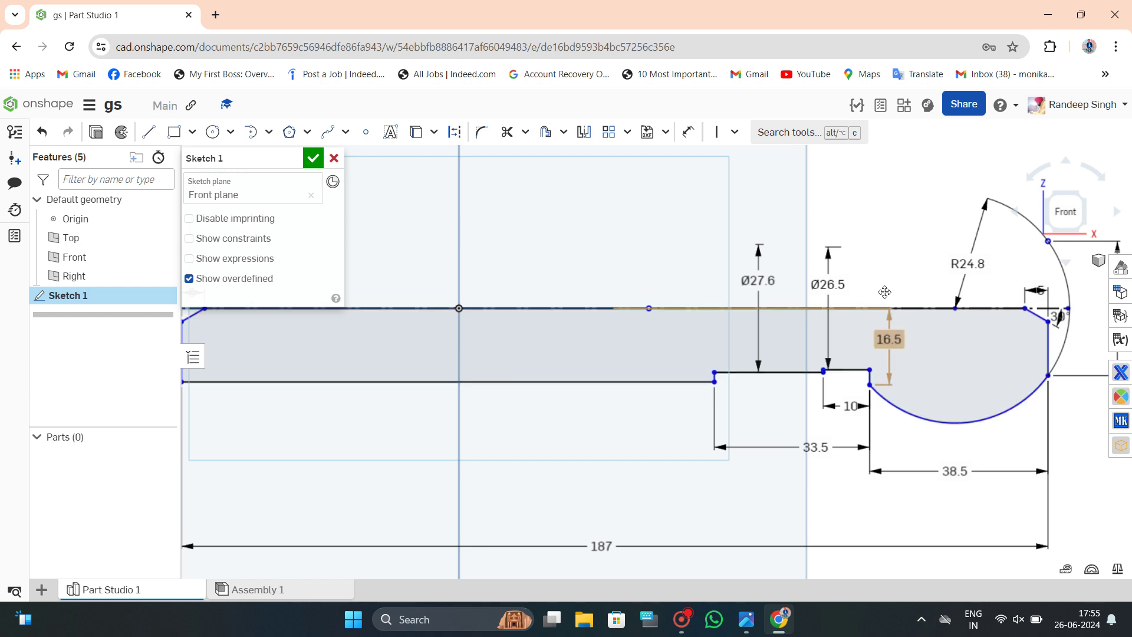
left_click_drag(884, 291, 879, 245)
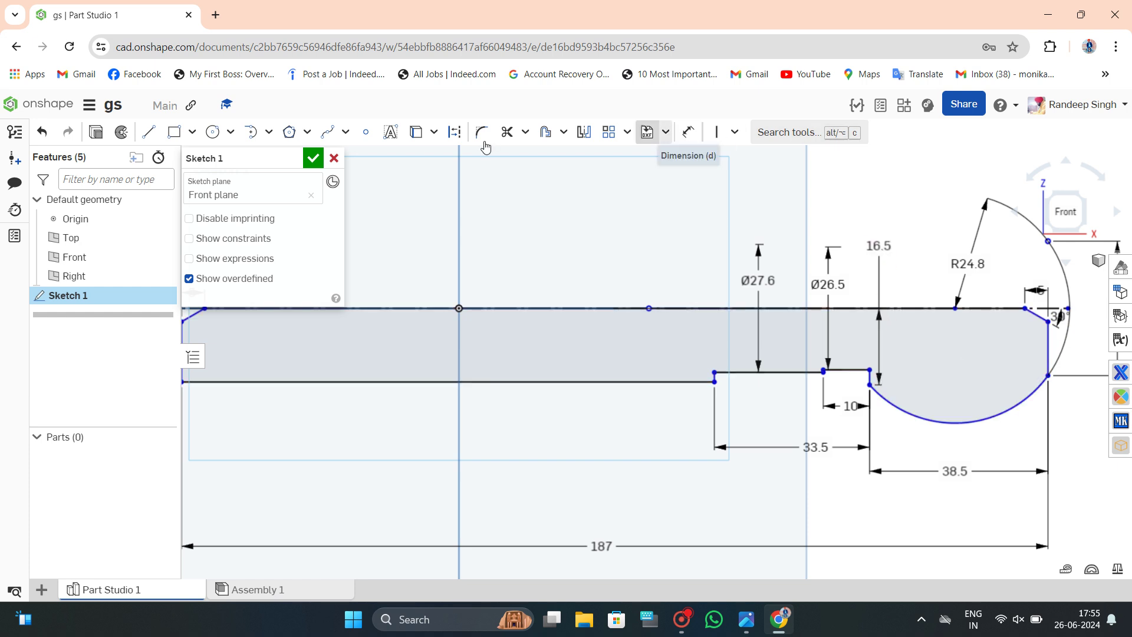
Close Sketch 1 and revolve the shaft profile a full turn about the centreline.
left_click(313, 158)
scroll(784, 296, "down", 5)
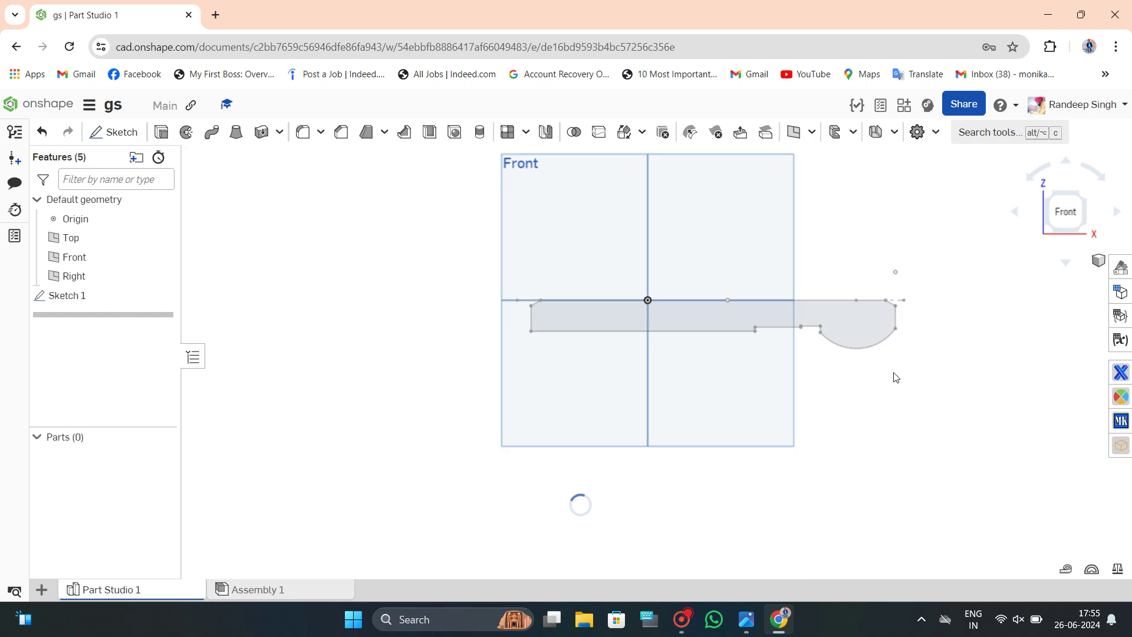
left_click(186, 131)
left_click(888, 334)
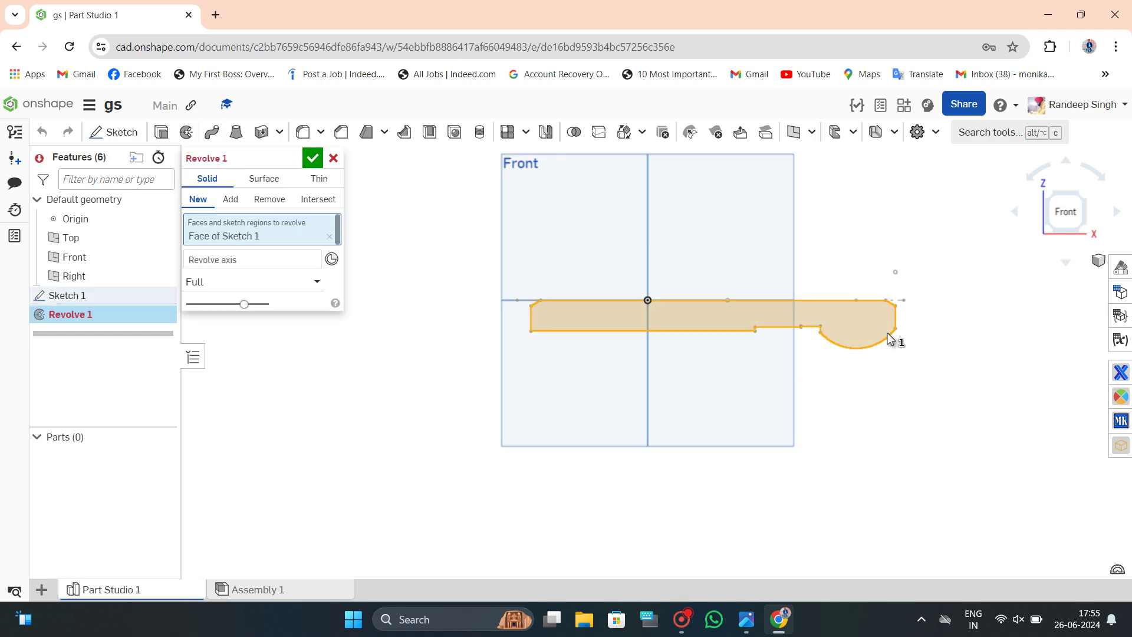
left_click(308, 259)
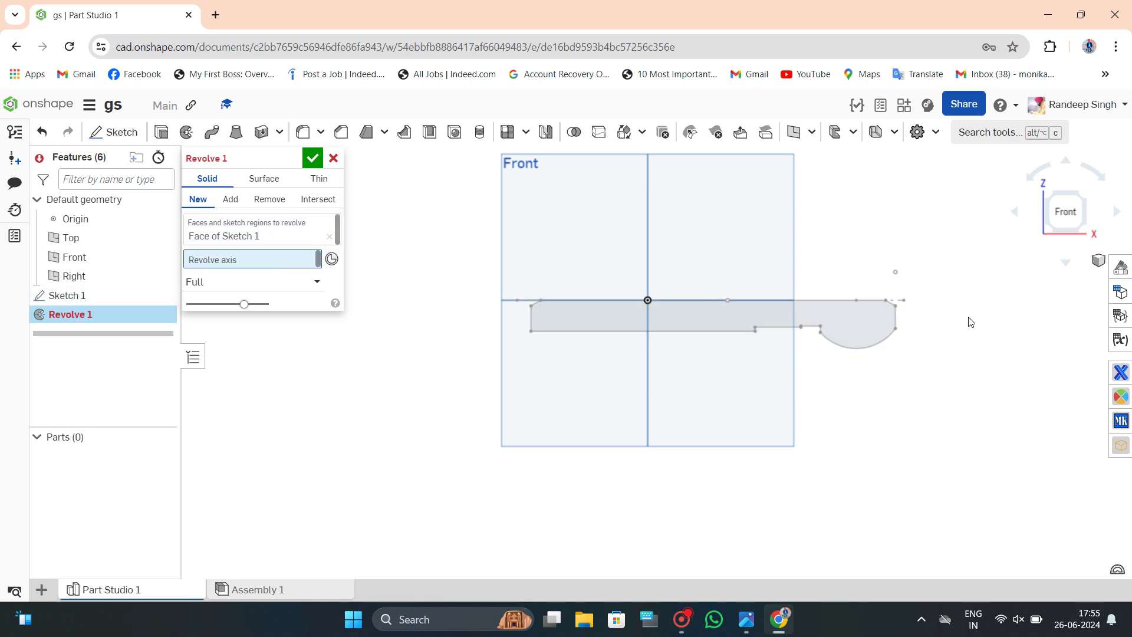
left_click(906, 302)
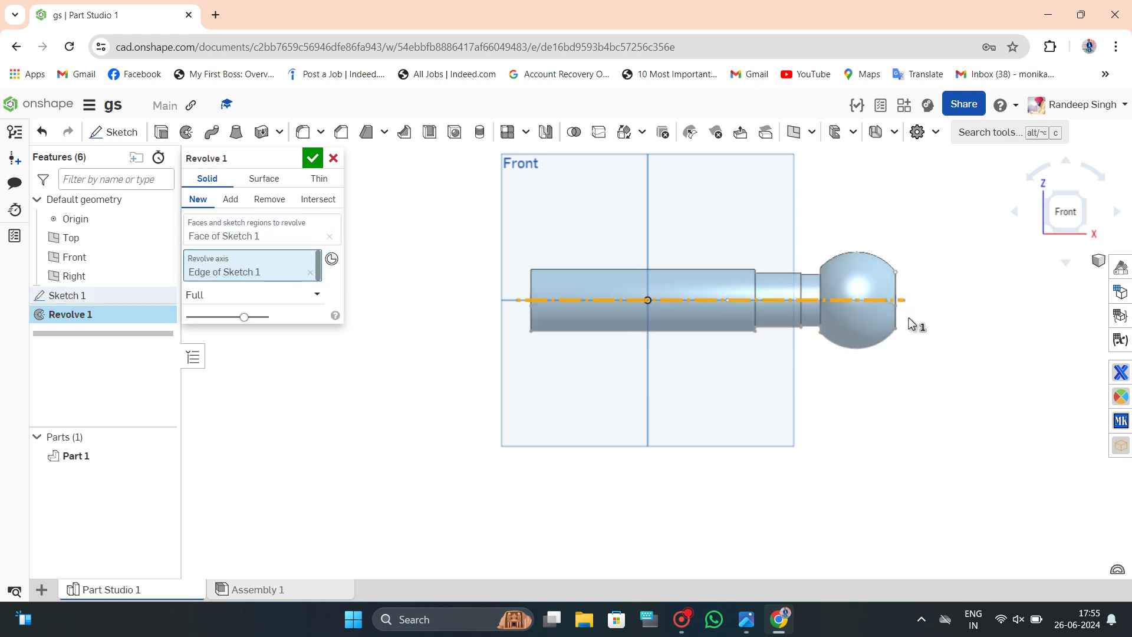
mouse_move(908, 318)
right_mouse_down()
mouse_move(859, 360)
mouse_move(822, 279)
mouse_move(839, 323)
mouse_move(581, 366)
mouse_move(576, 323)
right_mouse_up()
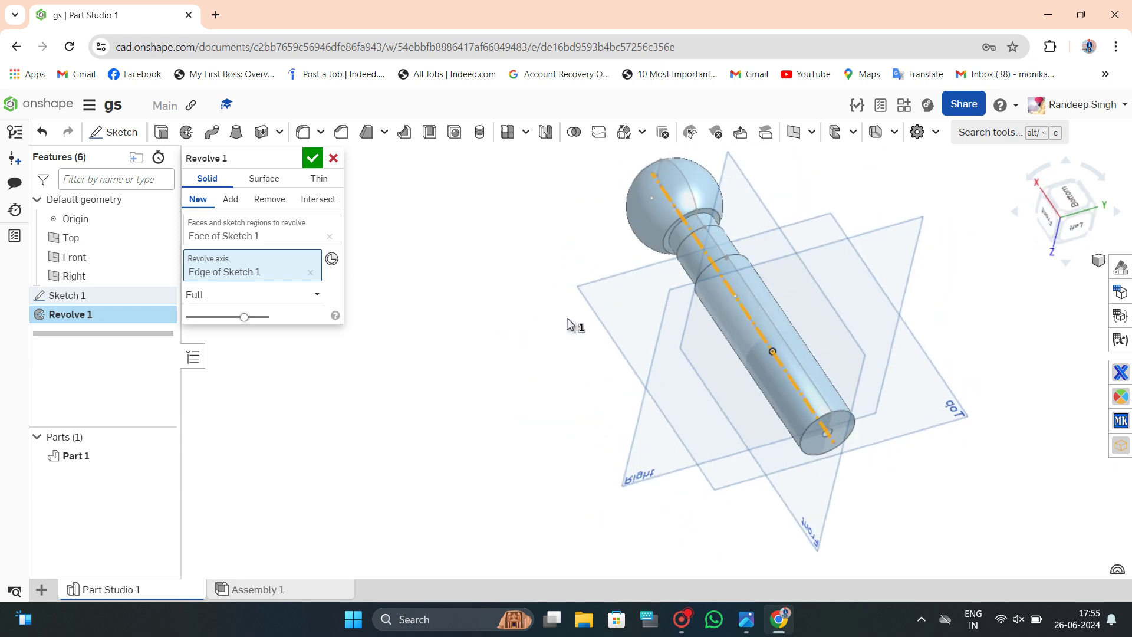
Commit Revolve 1 to create Part 1 and add a ThreadCreator custom feature.
left_click(313, 158)
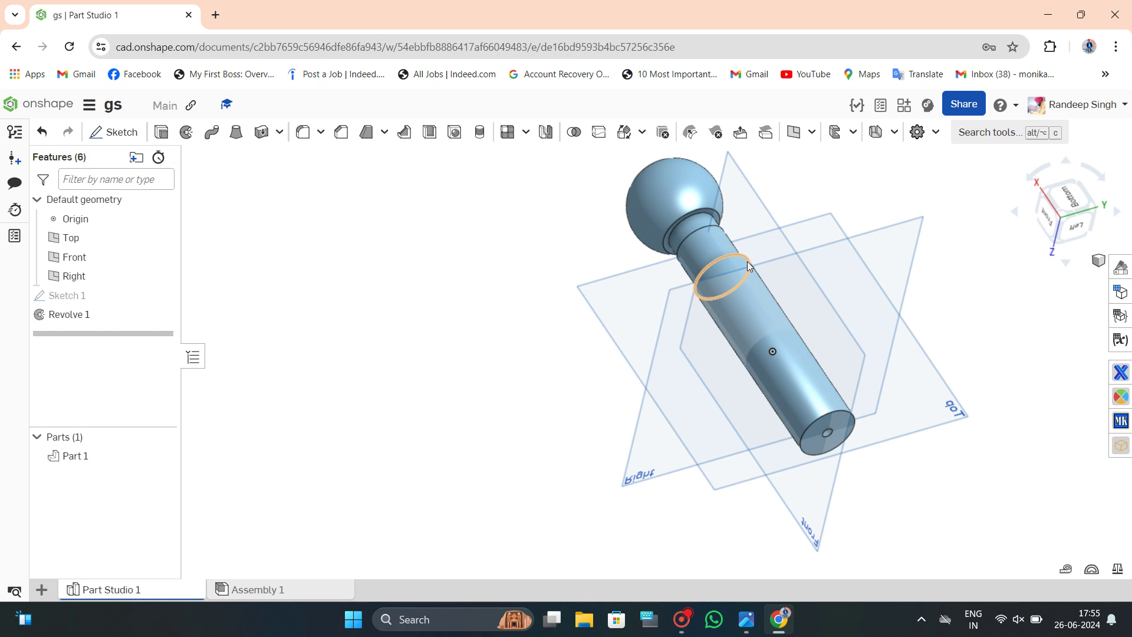
mouse_move(703, 265)
right_mouse_down()
mouse_move(726, 346)
mouse_move(752, 238)
right_mouse_up()
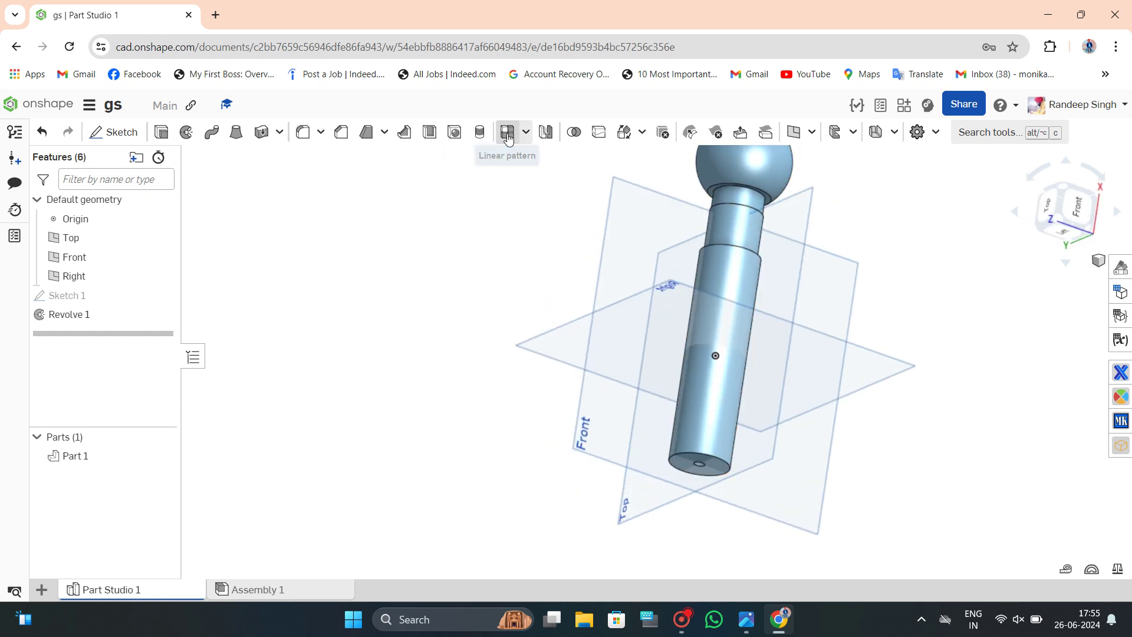
left_click(935, 131)
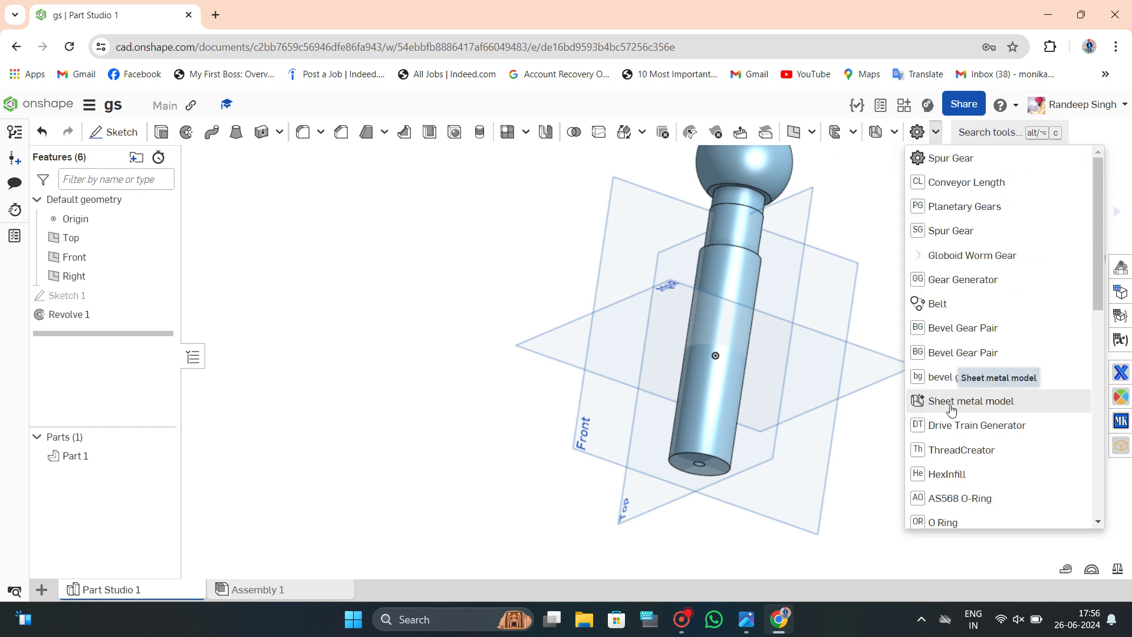
scroll(955, 395, "down", 3)
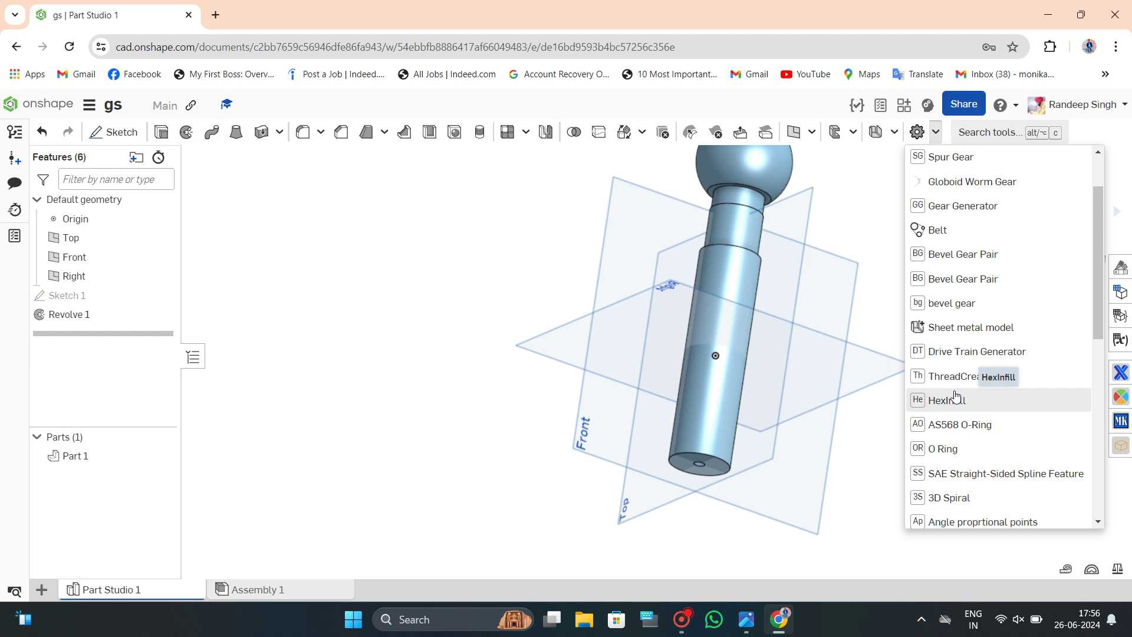
left_click(955, 377)
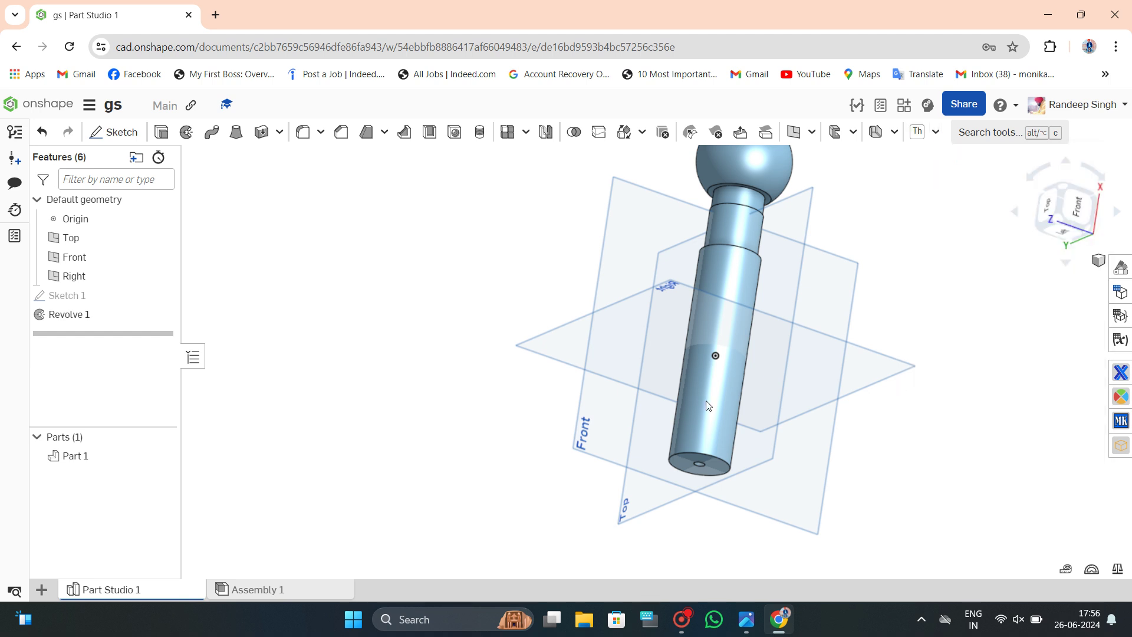
Thread the long shaft cylinder with an ANSI Standard thread, changing the pitch from 12 to 7 mm.
left_click(706, 401)
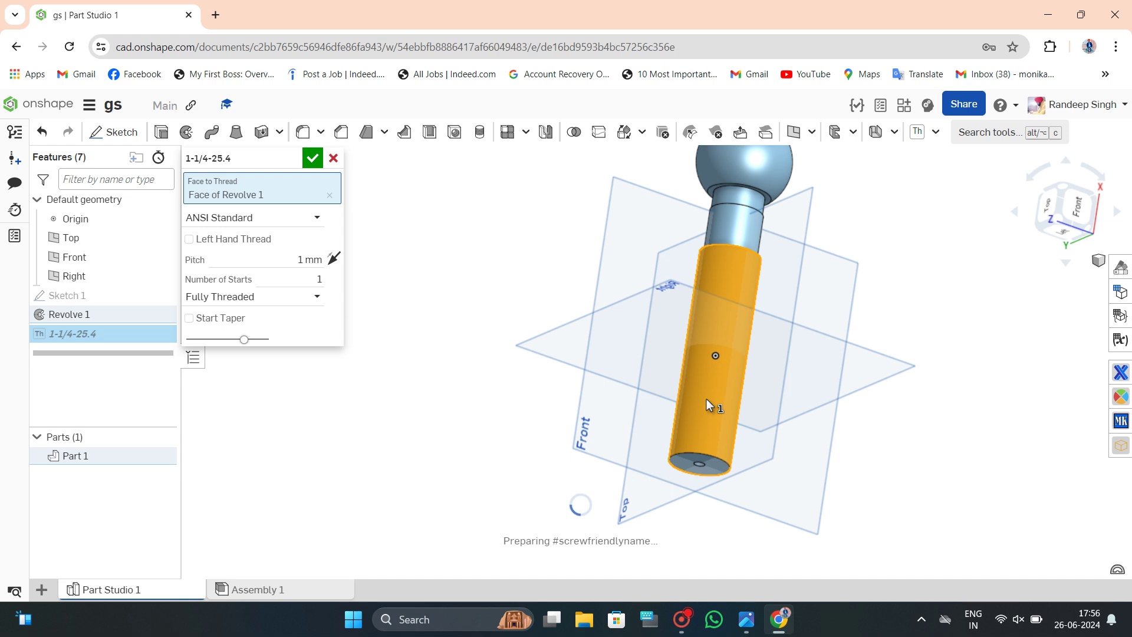
left_click(309, 218)
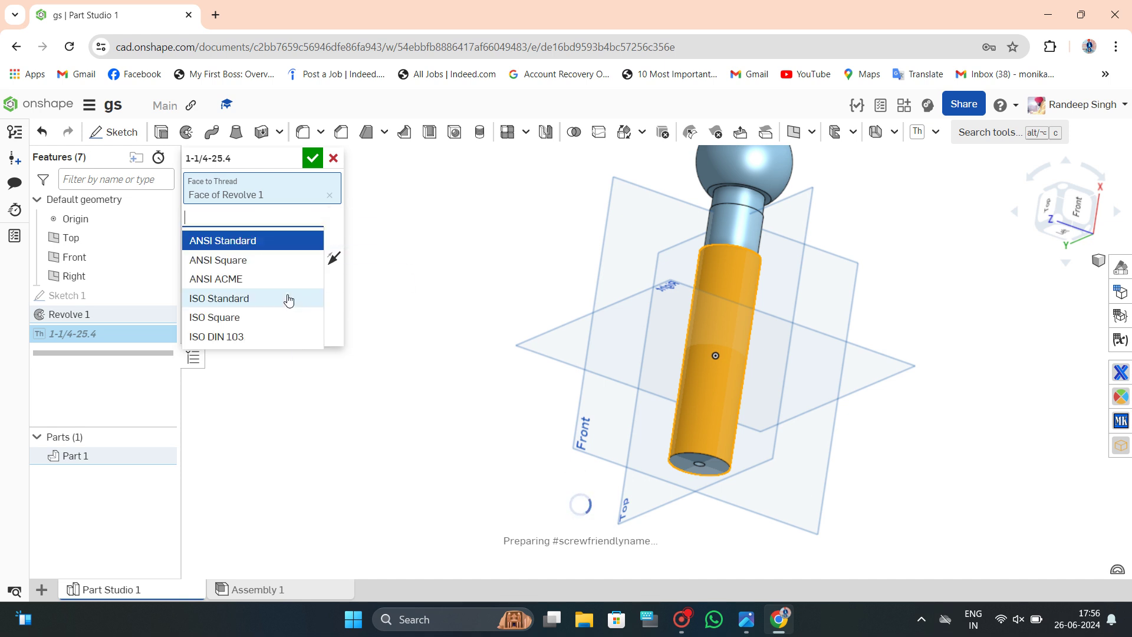
left_click(380, 224)
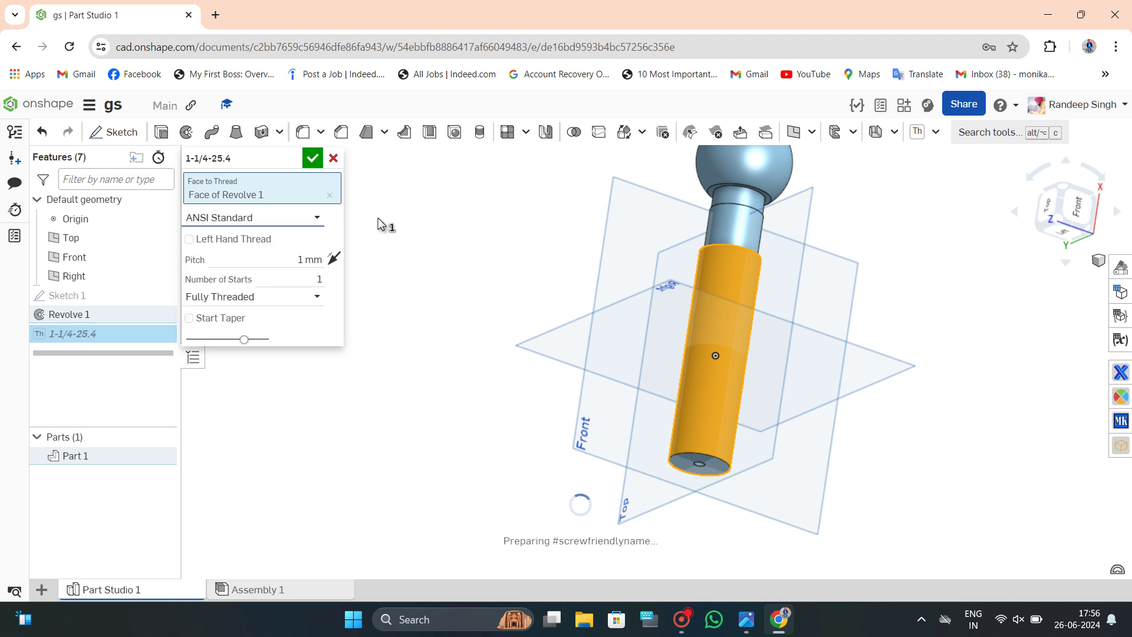
left_click(307, 259)
type("12")
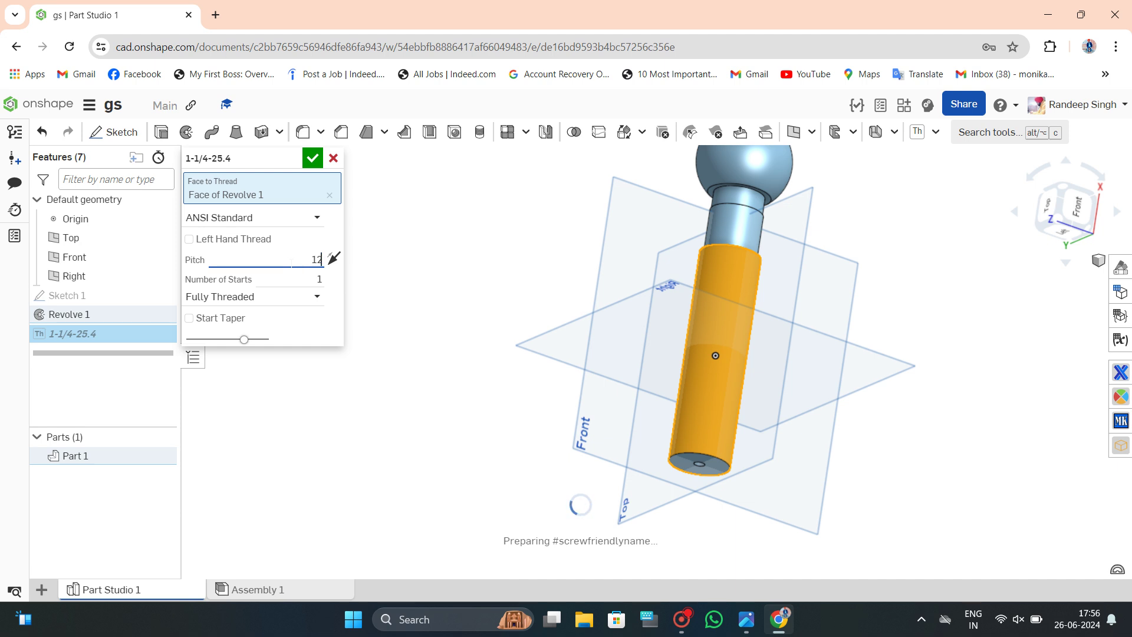
key("Return")
left_click(319, 279)
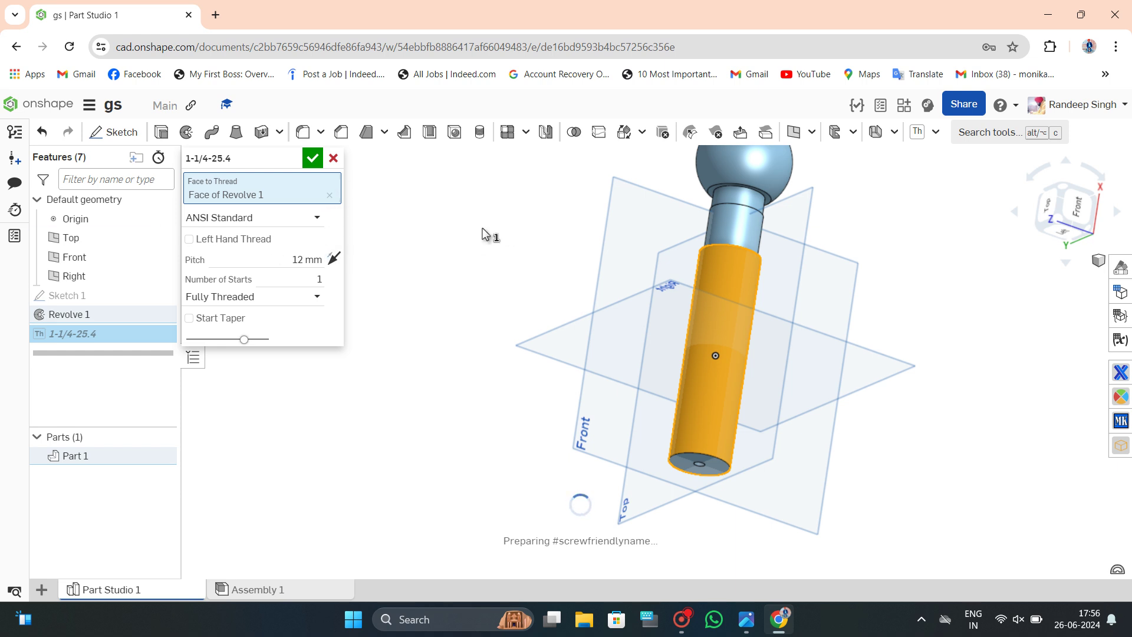
right_click_drag(491, 235, 473, 375)
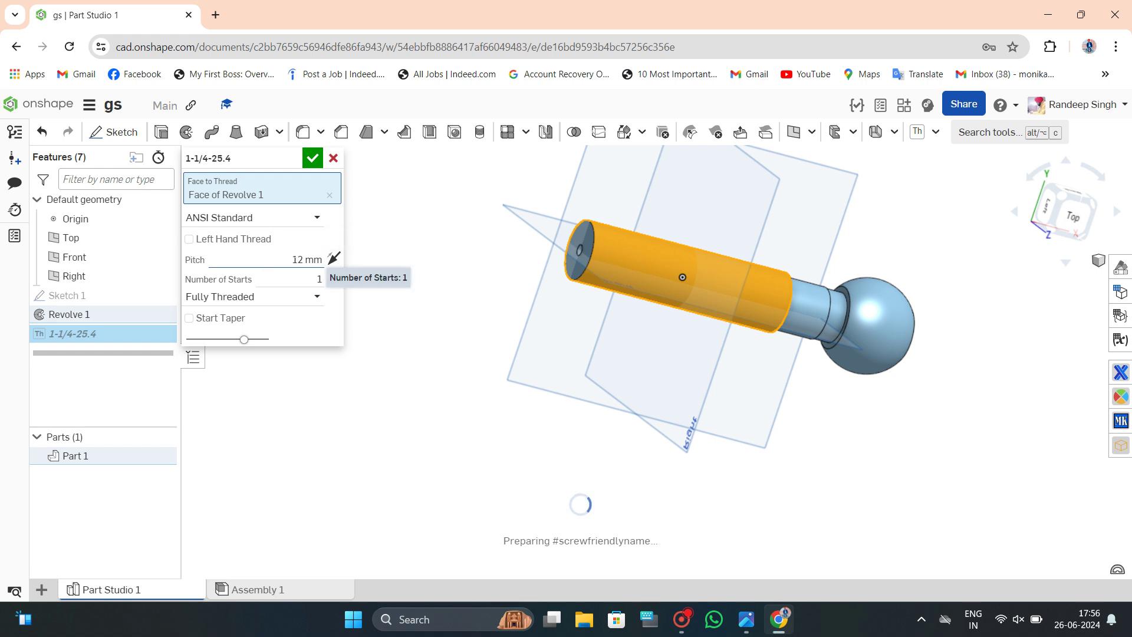
left_click(297, 260)
type("7")
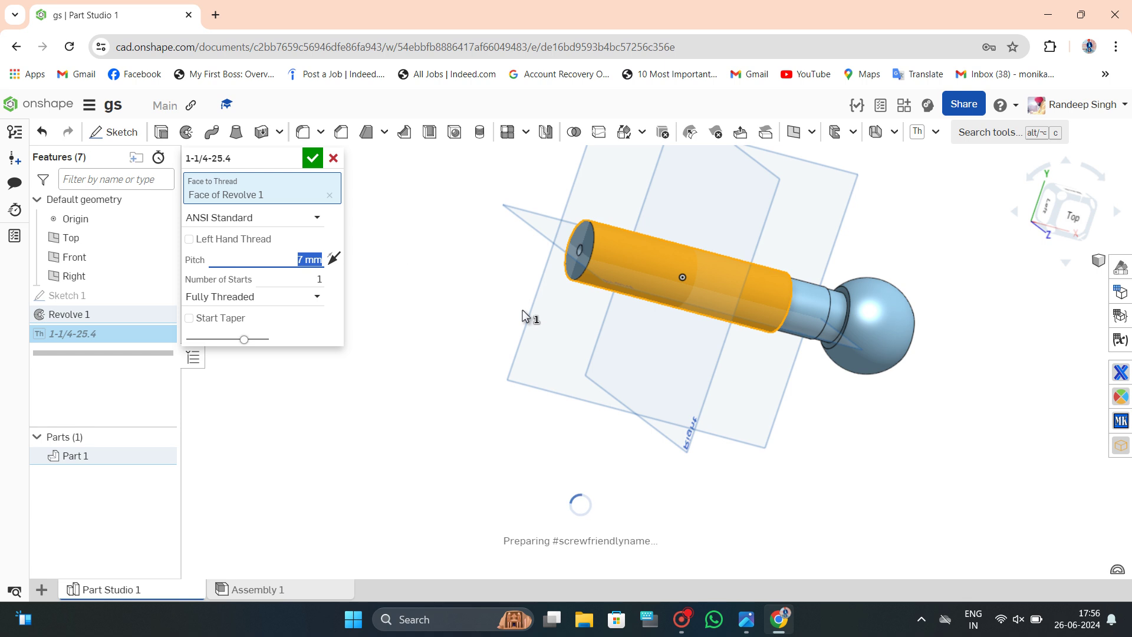
Orbit and zoom around the shaft to inspect the 7 mm pitch thread grooves, ending in front view.
scroll(522, 309, "down", 3)
scroll(680, 271, "up", 5)
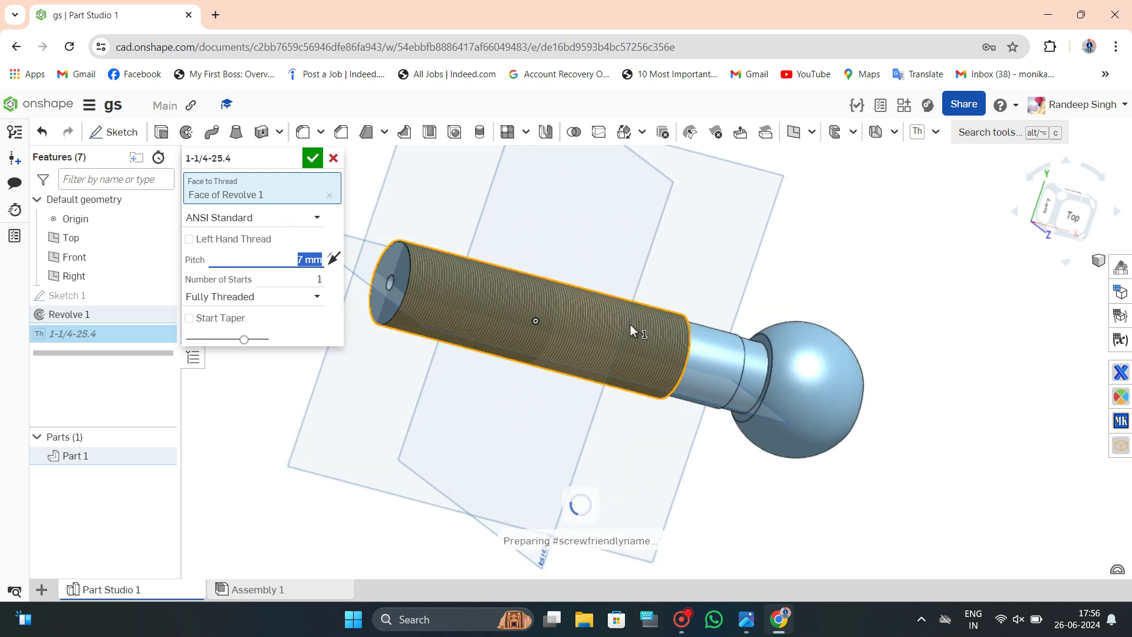
scroll(626, 324, "up", 5)
right_click_drag(617, 330, 796, 212)
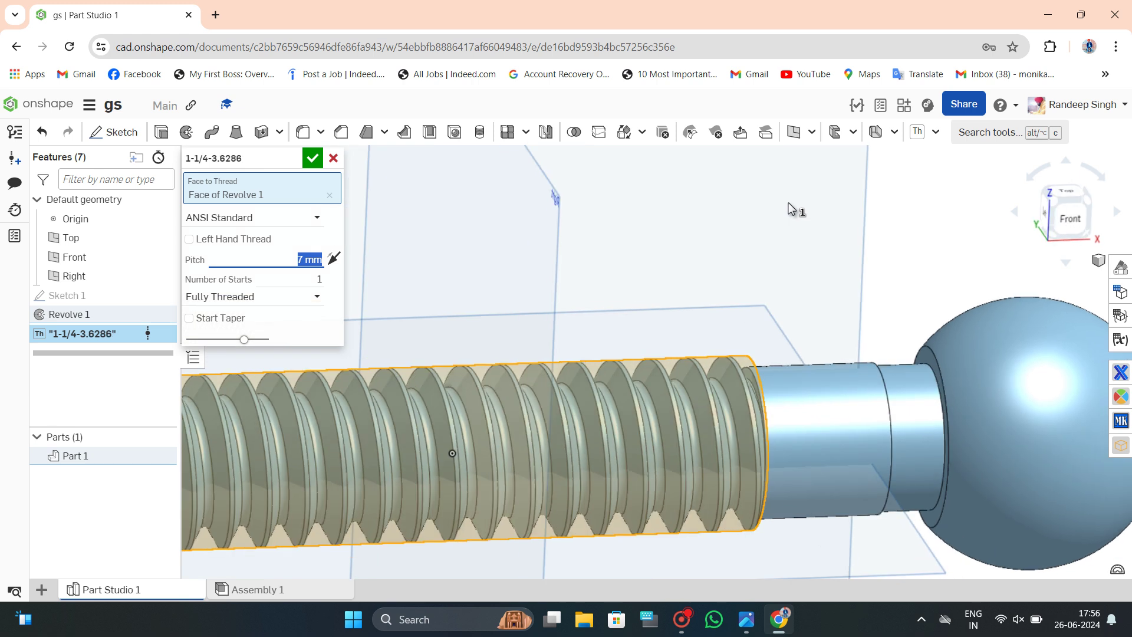
scroll(765, 270, "down", 5)
mouse_move(748, 370)
right_mouse_down()
mouse_move(766, 437)
mouse_move(751, 472)
right_mouse_up()
scroll(768, 295, "up", 3)
scroll(708, 364, "up", 2)
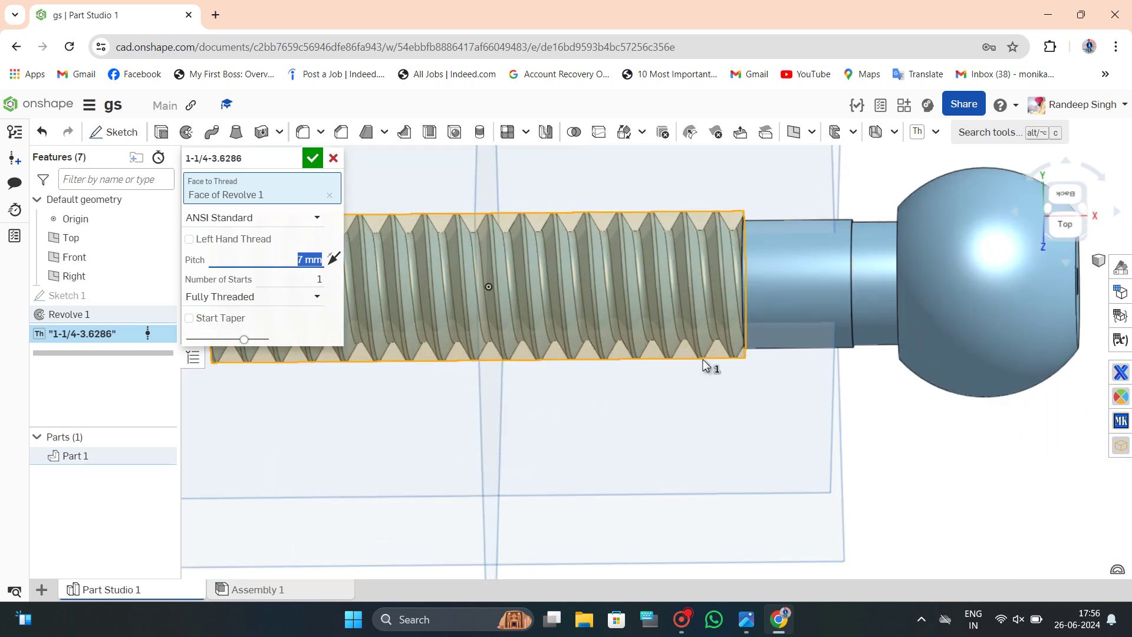
scroll(702, 377, "down", 2)
right_click_drag(670, 336, 694, 230)
key("shift+1")
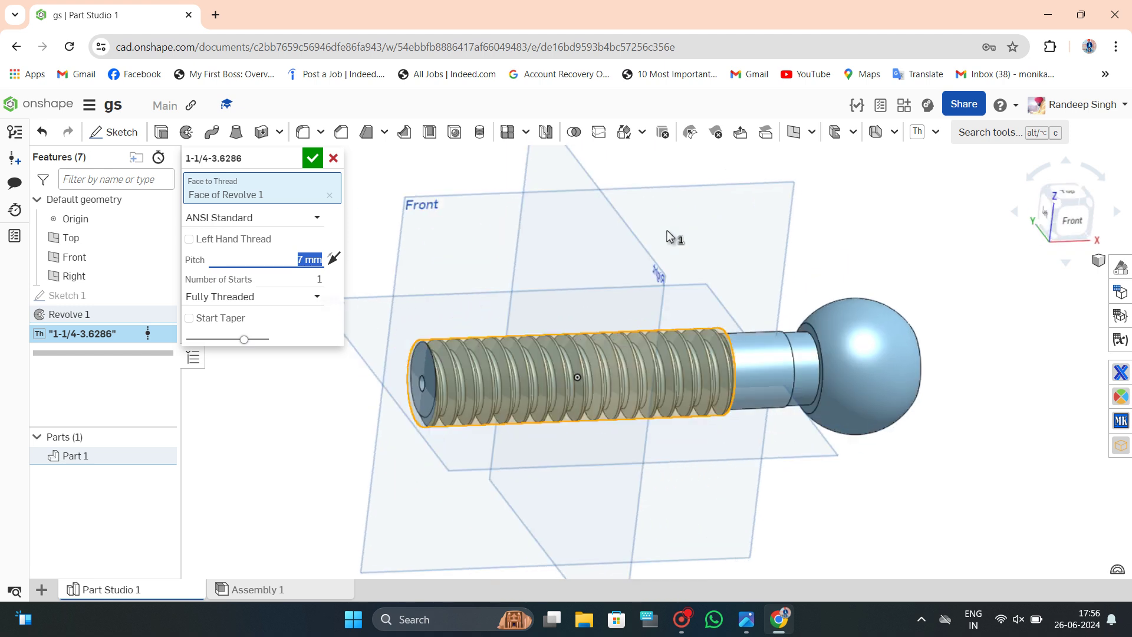
left_click(316, 218)
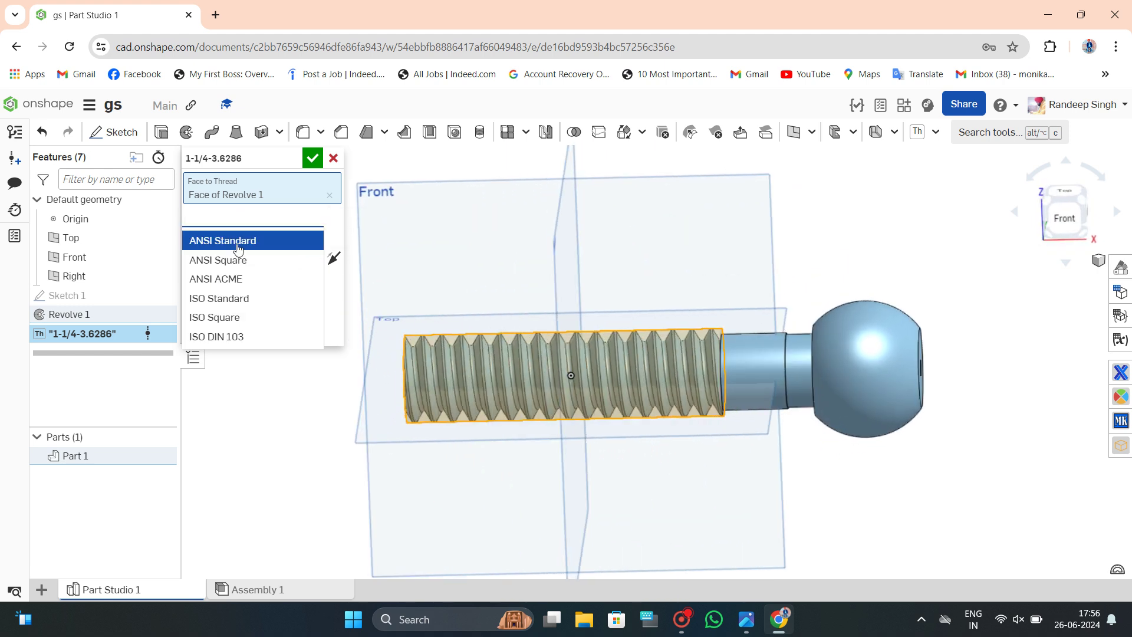
left_click(240, 287)
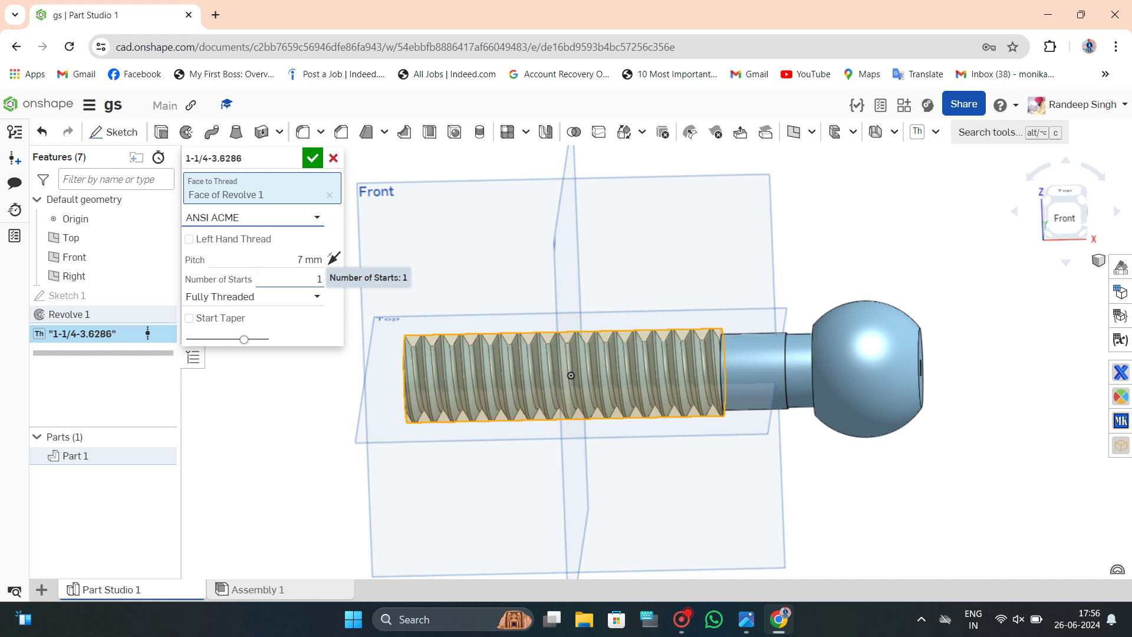
left_click(290, 224)
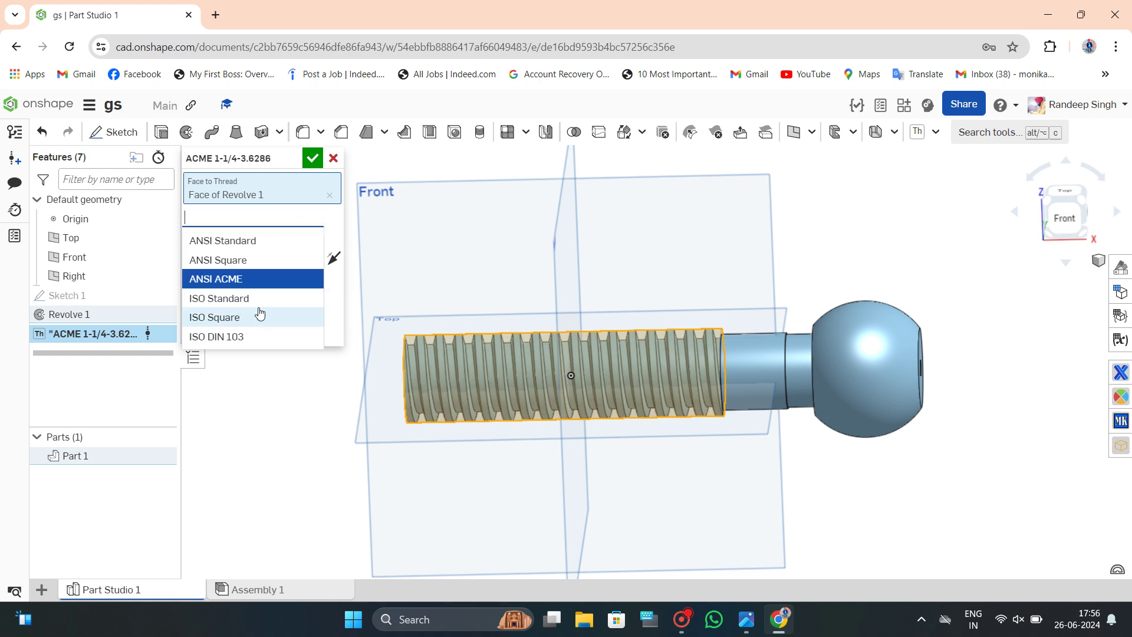
left_click(247, 336)
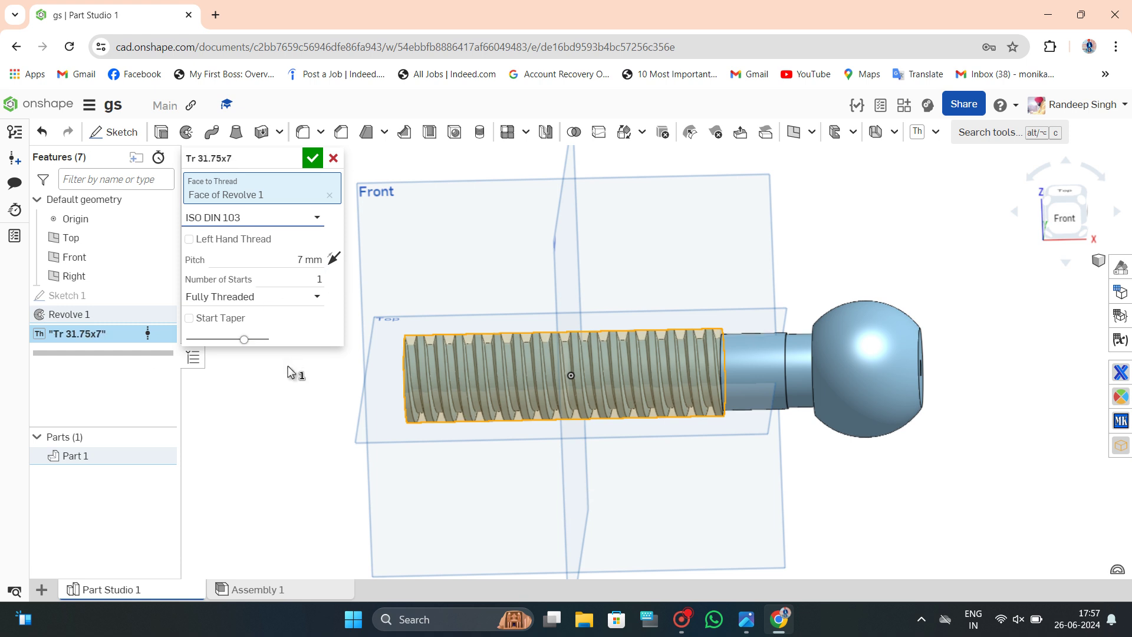
mouse_move(637, 377)
right_mouse_down()
mouse_move(616, 270)
mouse_move(586, 286)
right_mouse_up()
left_click(260, 217)
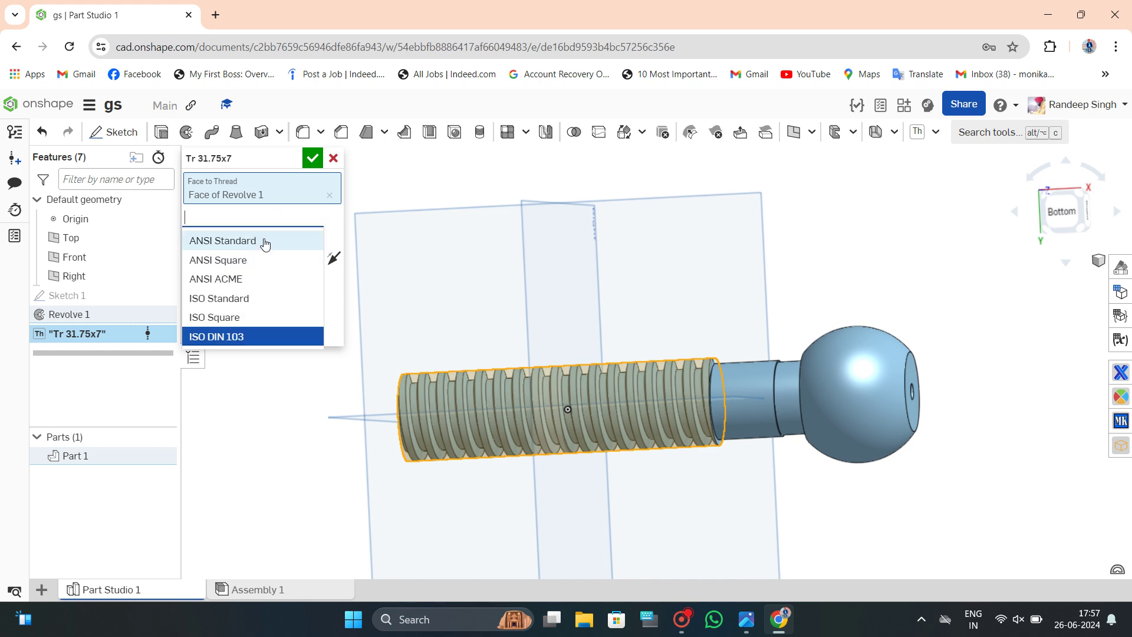
left_click(265, 242)
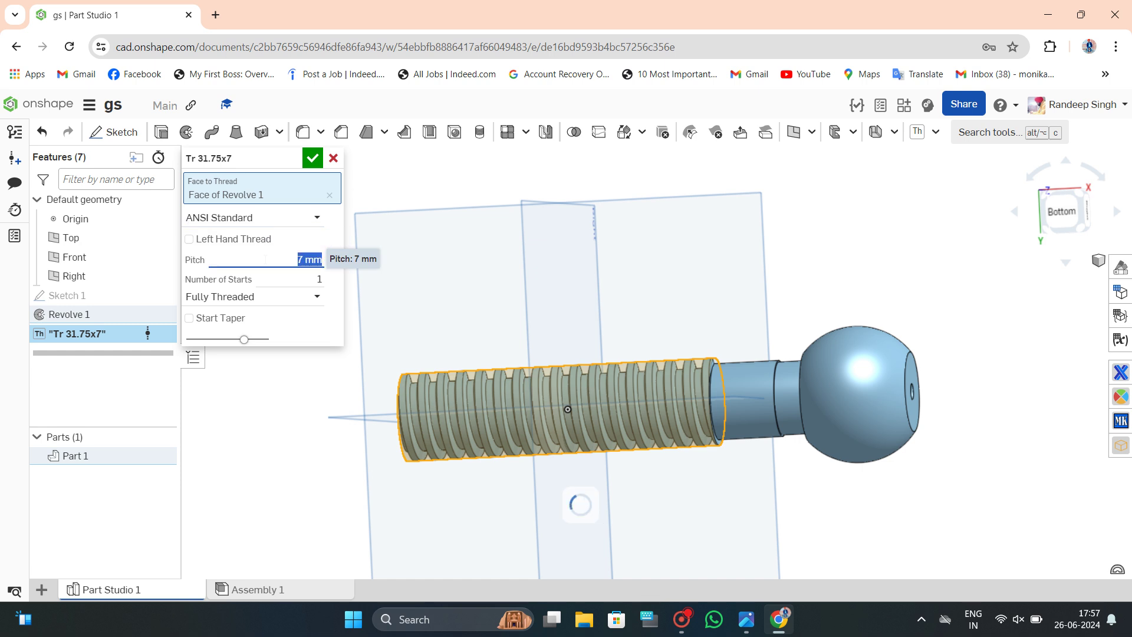
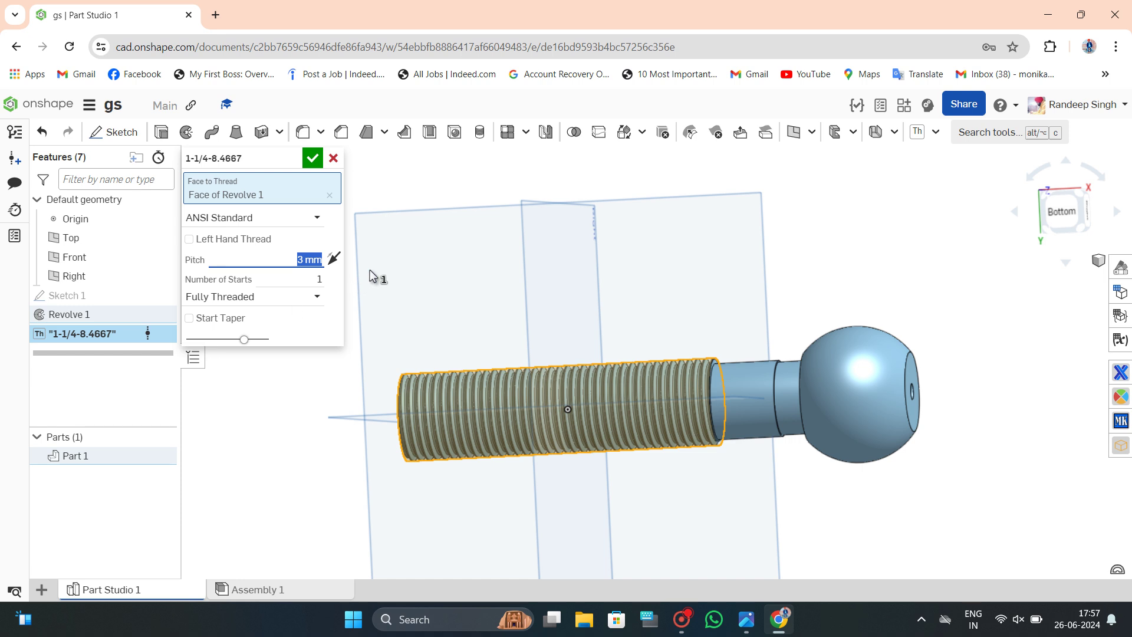
Confirm the 3 mm pitch thread, inspect the bolt, and bring up the reference drawing.
right_click_drag(371, 276, 366, 313)
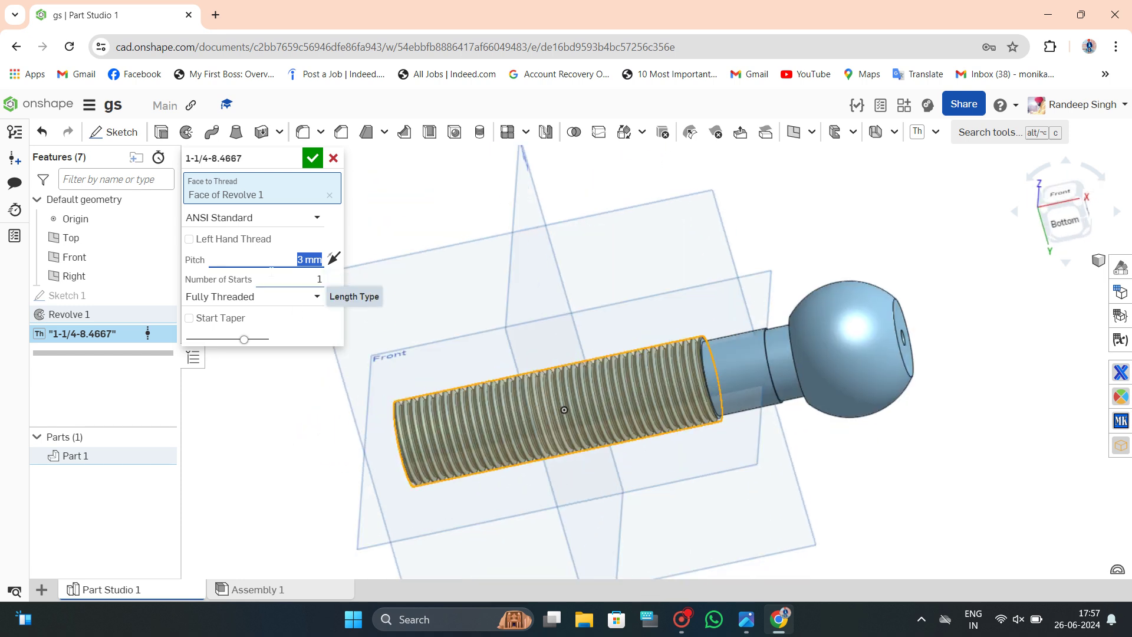
left_click(313, 158)
mouse_move(730, 314)
right_mouse_down()
mouse_move(799, 238)
mouse_move(522, 301)
mouse_move(621, 324)
mouse_move(697, 306)
mouse_move(621, 311)
mouse_move(604, 232)
mouse_move(634, 215)
mouse_move(737, 260)
mouse_move(623, 346)
mouse_move(670, 499)
right_mouse_up()
scroll(717, 407, "up", 5)
scroll(621, 324, "down", 5)
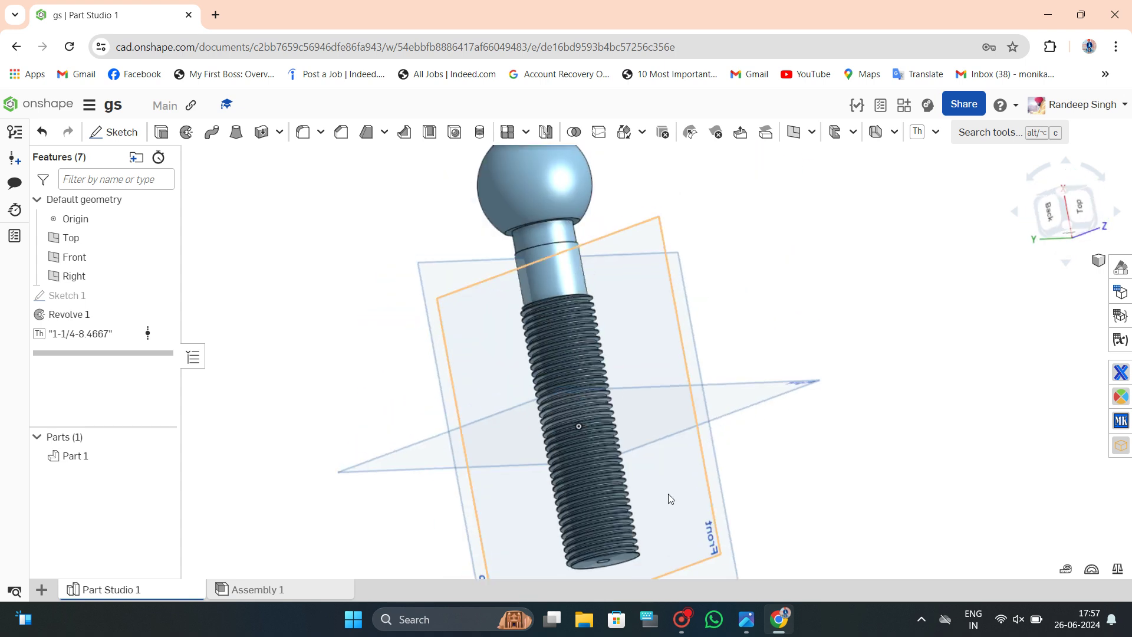
left_click(756, 623)
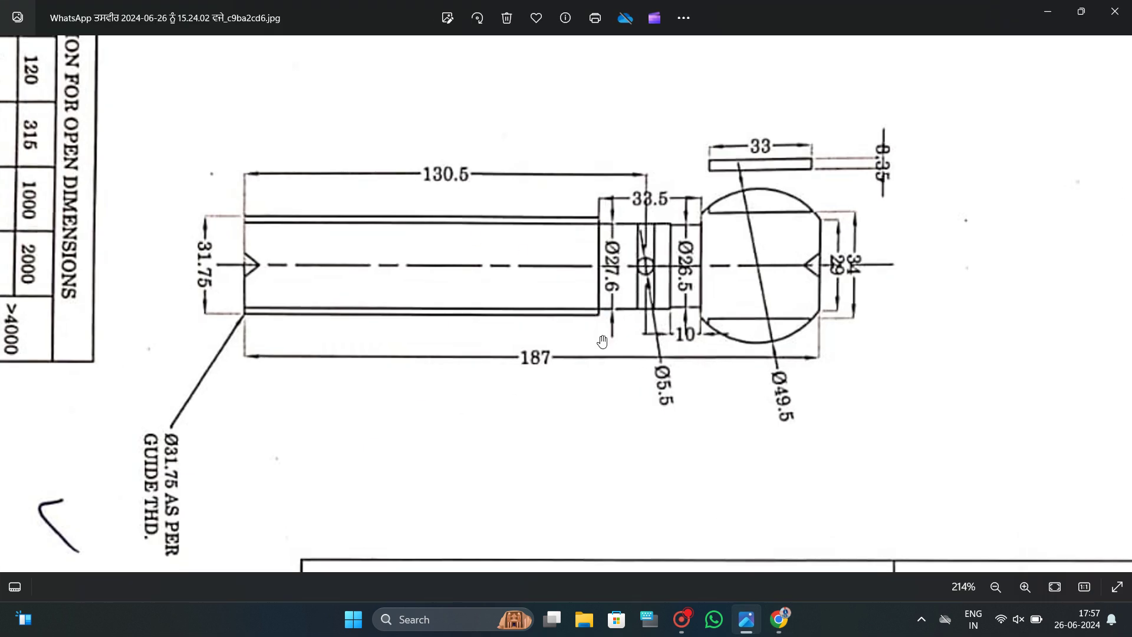
Start a sketch on the Front plane and draw a Ø5.5 circle on the bolt's neck.
left_click(743, 619)
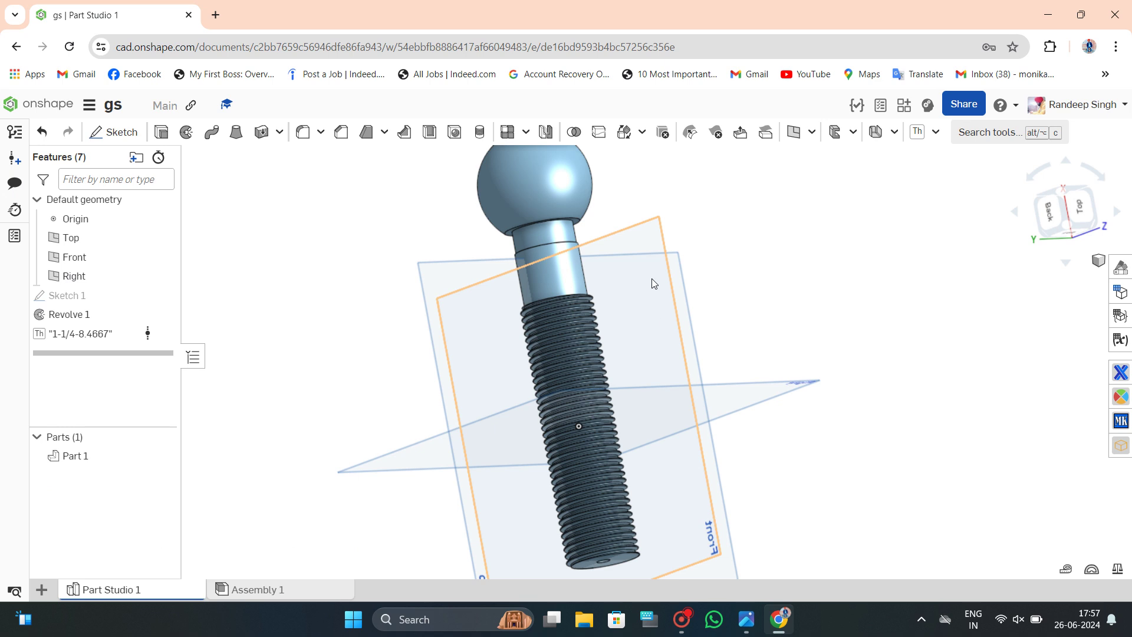
left_click(645, 251)
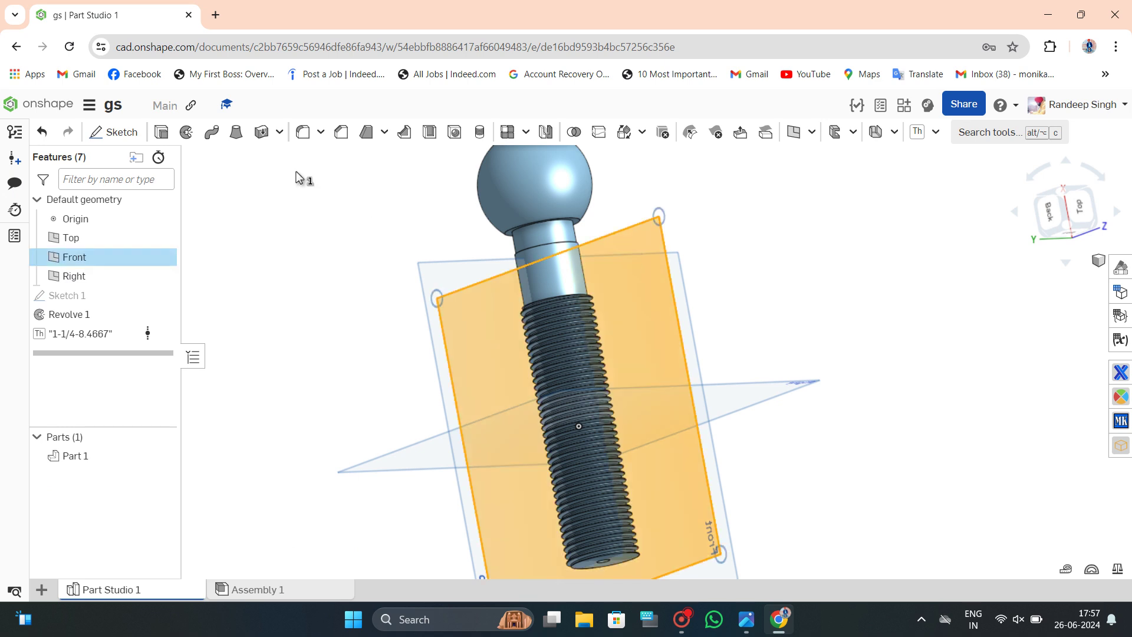
left_click(134, 149)
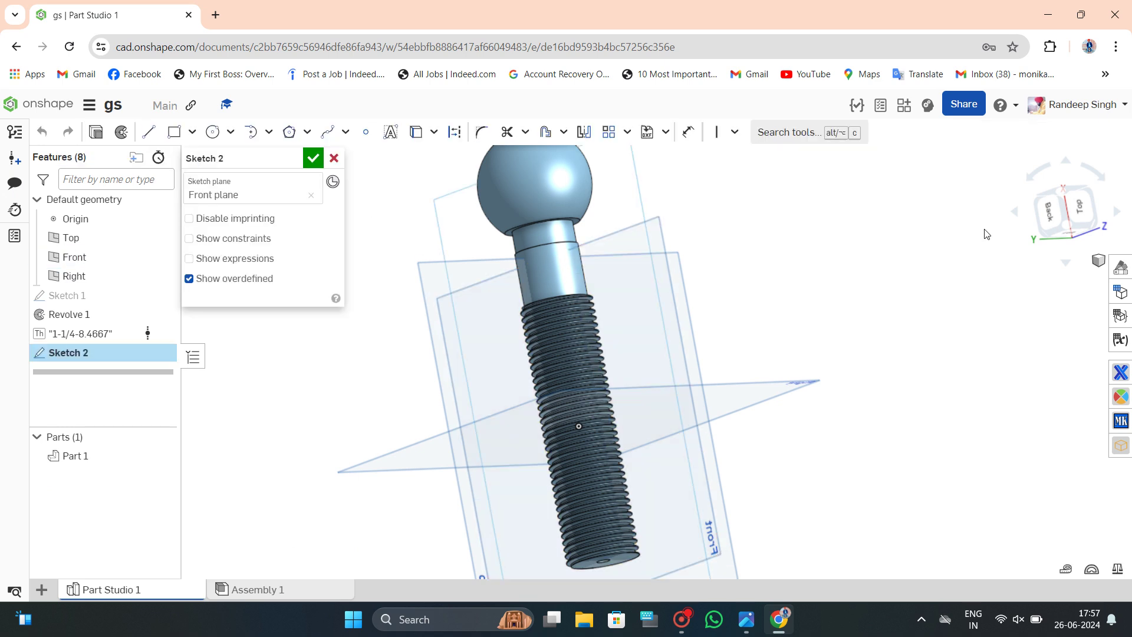
right_click_drag(665, 278, 792, 295)
key("n")
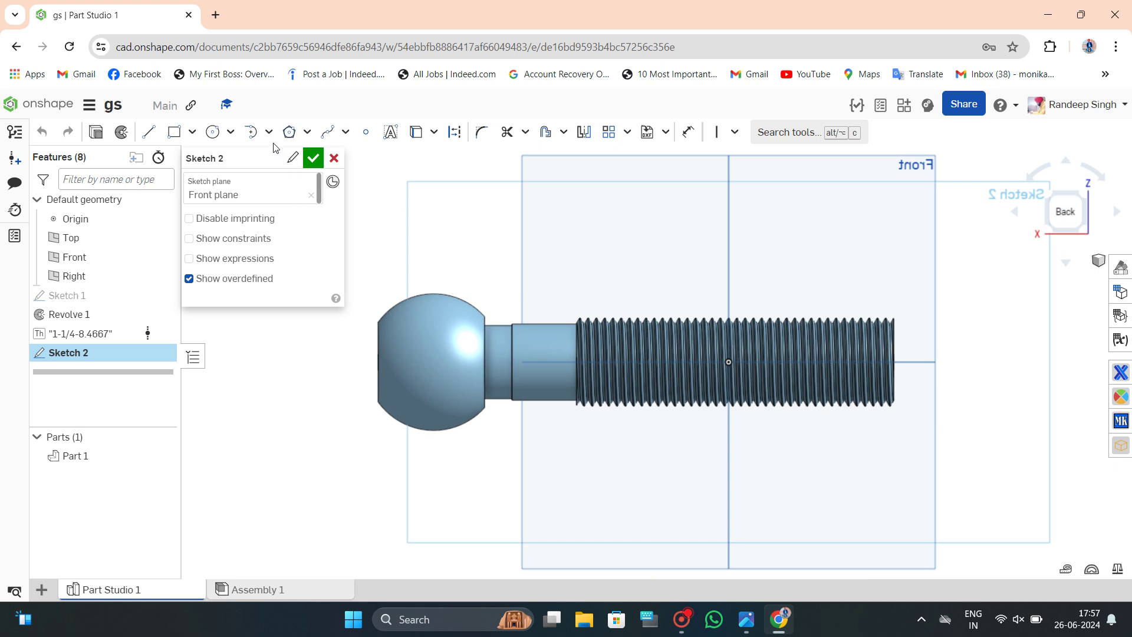
left_click(213, 131)
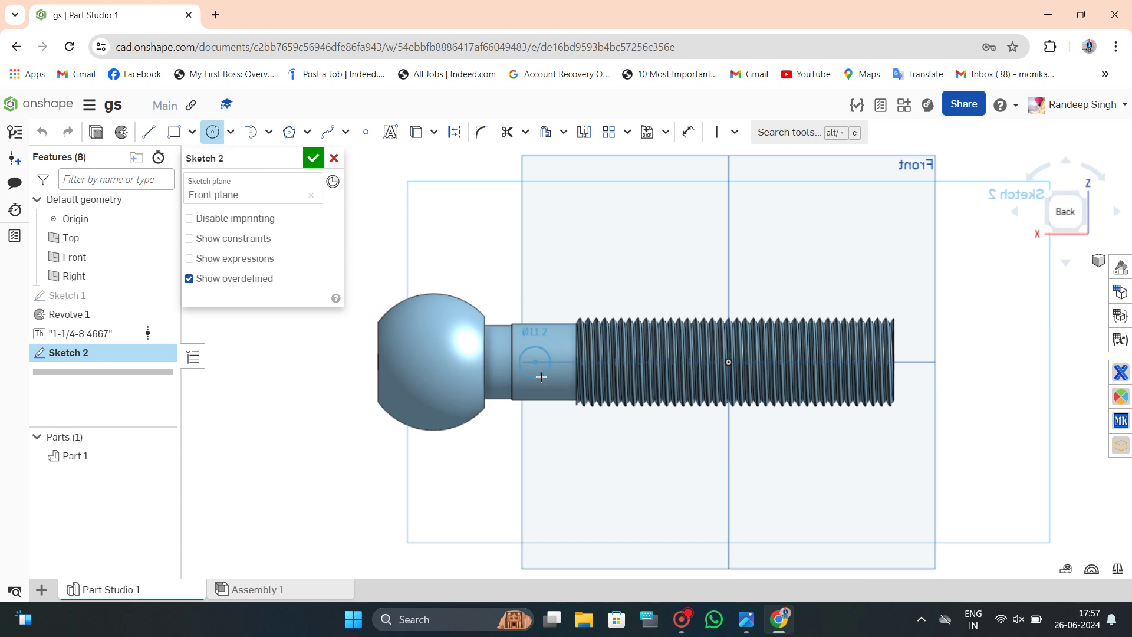
left_click(535, 361)
type("5.5")
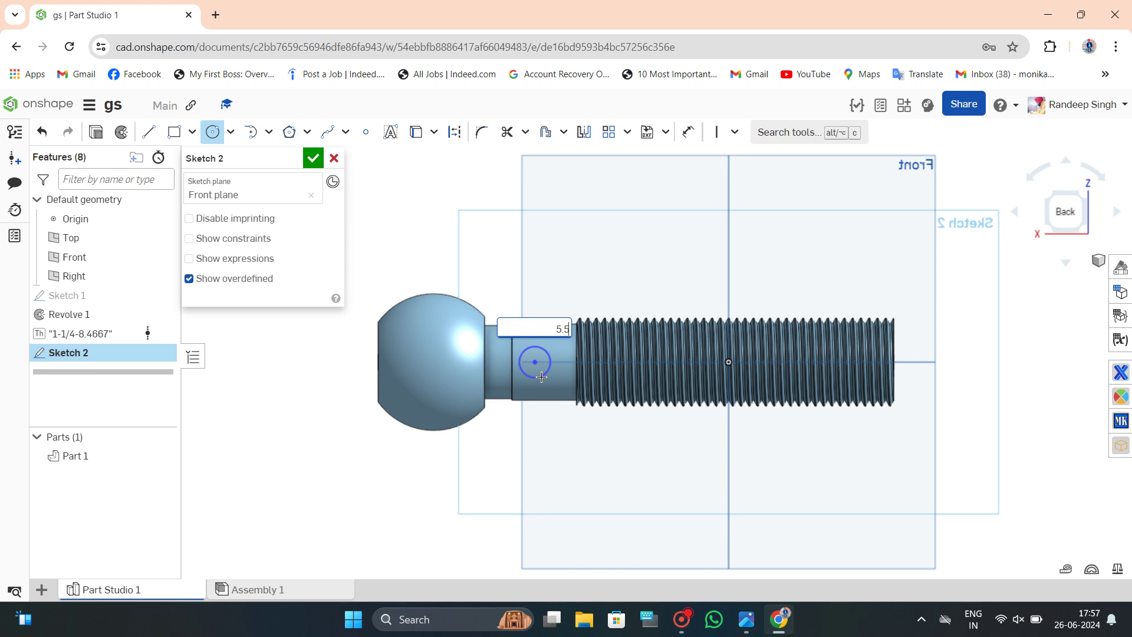
key("Return")
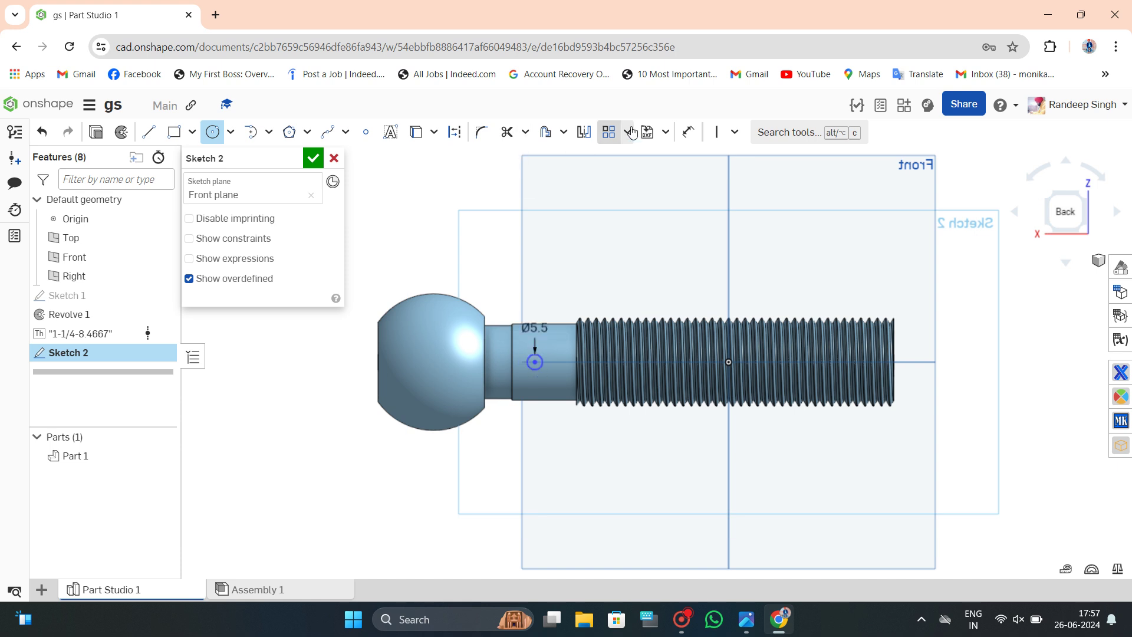
Dimension the circle 130.5 from the thread end and accept Sketch 2.
left_click(688, 132)
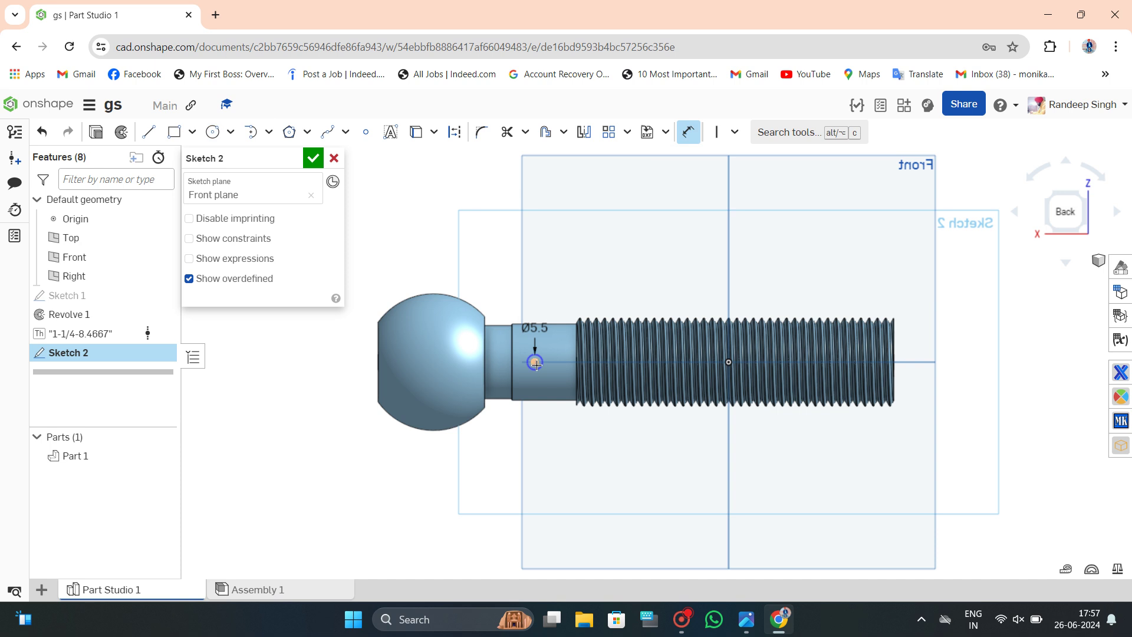
left_click(894, 339)
left_click(713, 269)
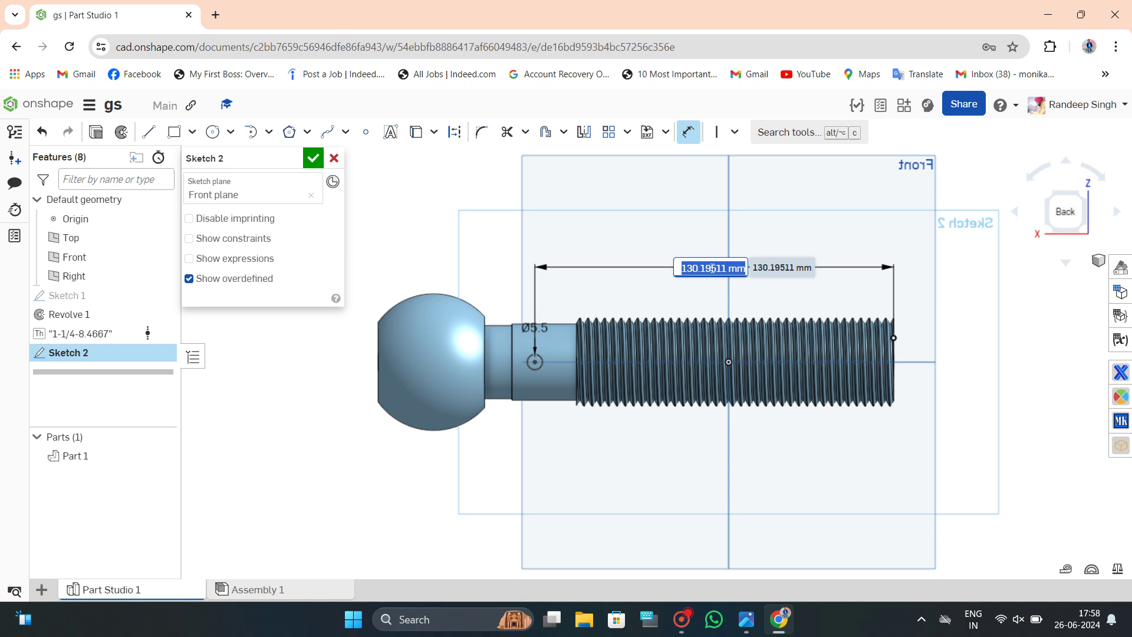
type("130.5")
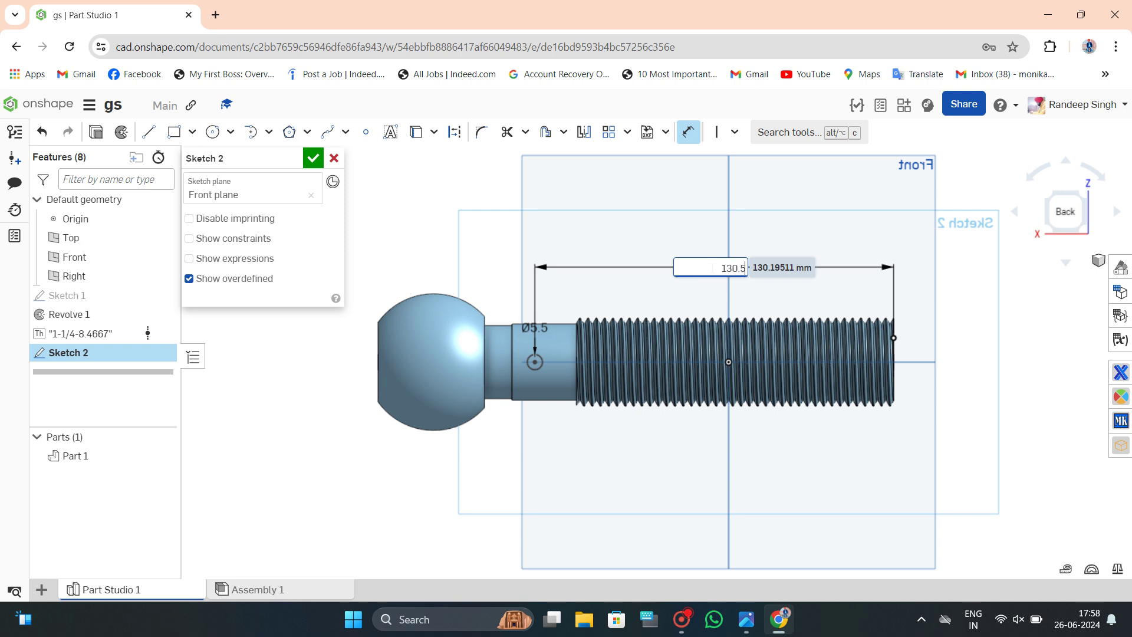
key("Escape")
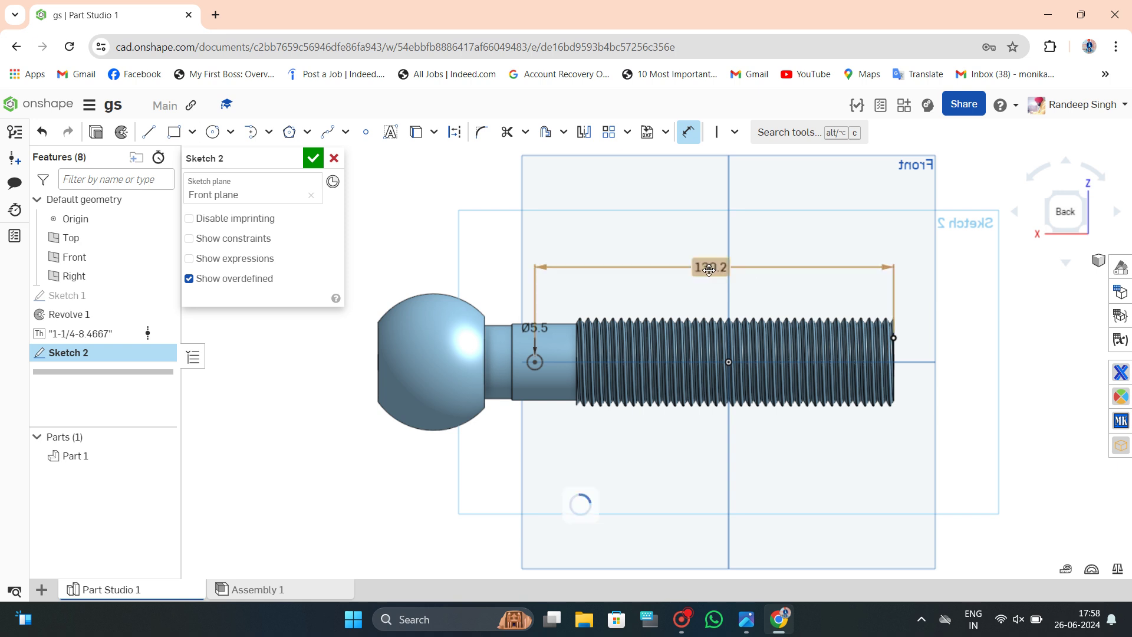
left_click(320, 158)
key("shift+e")
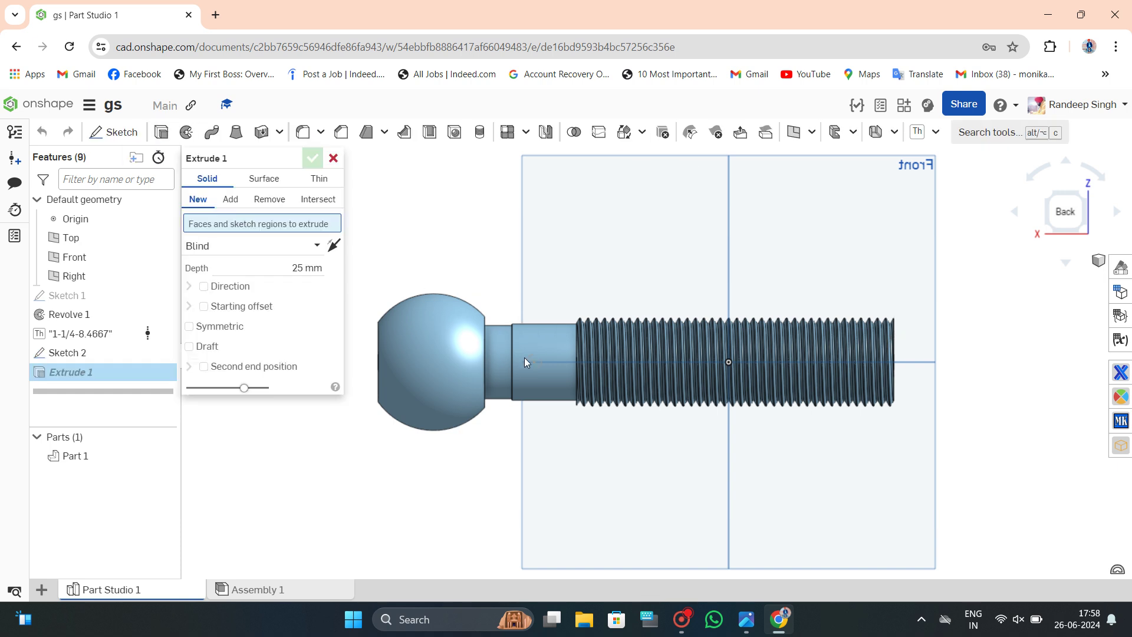
Choose the Sketch 2 circle as the extrude region and set the extrude to Remove.
left_click(68, 352)
left_click(269, 200)
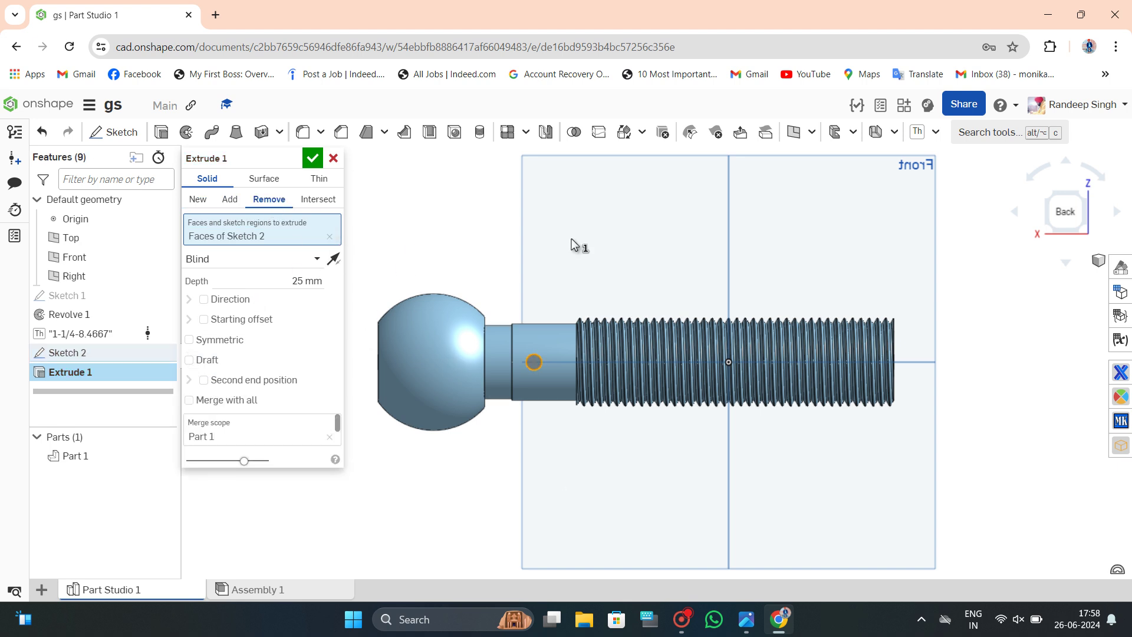
right_click_drag(579, 245, 543, 337)
left_click_drag(506, 370, 435, 506)
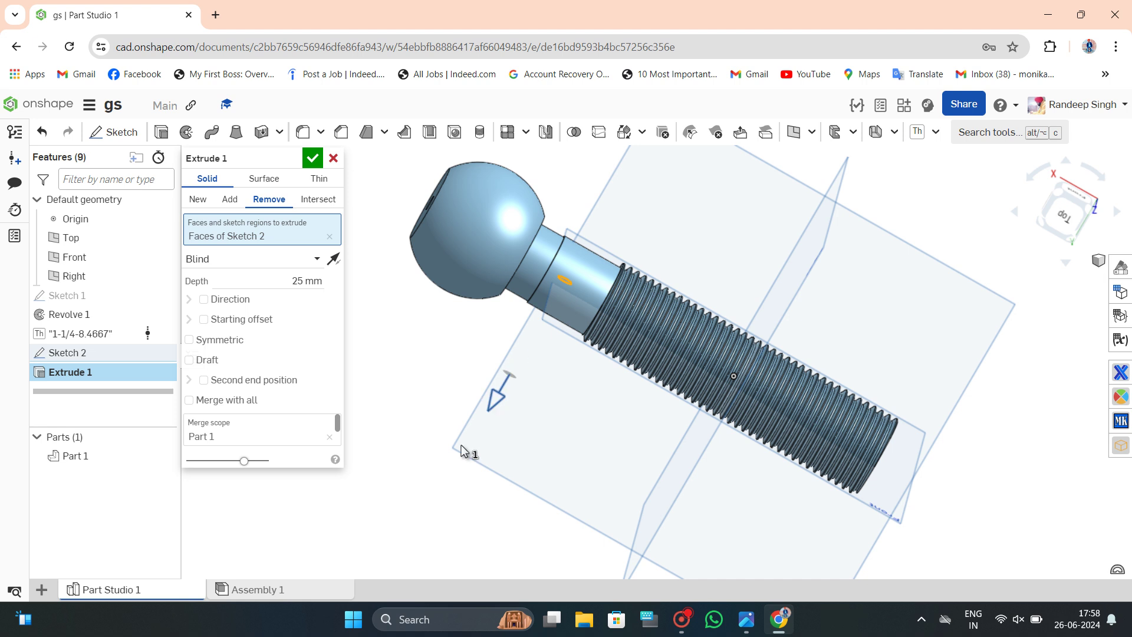
mouse_move(501, 328)
right_mouse_down()
mouse_move(538, 236)
mouse_move(634, 213)
right_mouse_up()
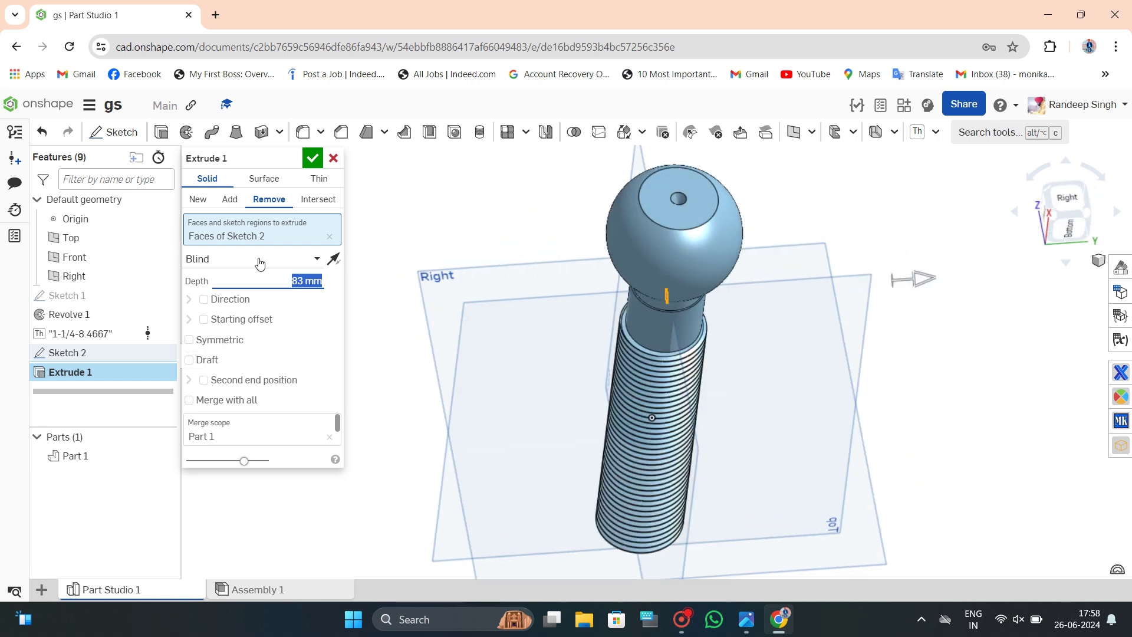
Make the blind cut symmetric at 75.8 mm depth, apply it, and inspect the hole.
left_click(259, 262)
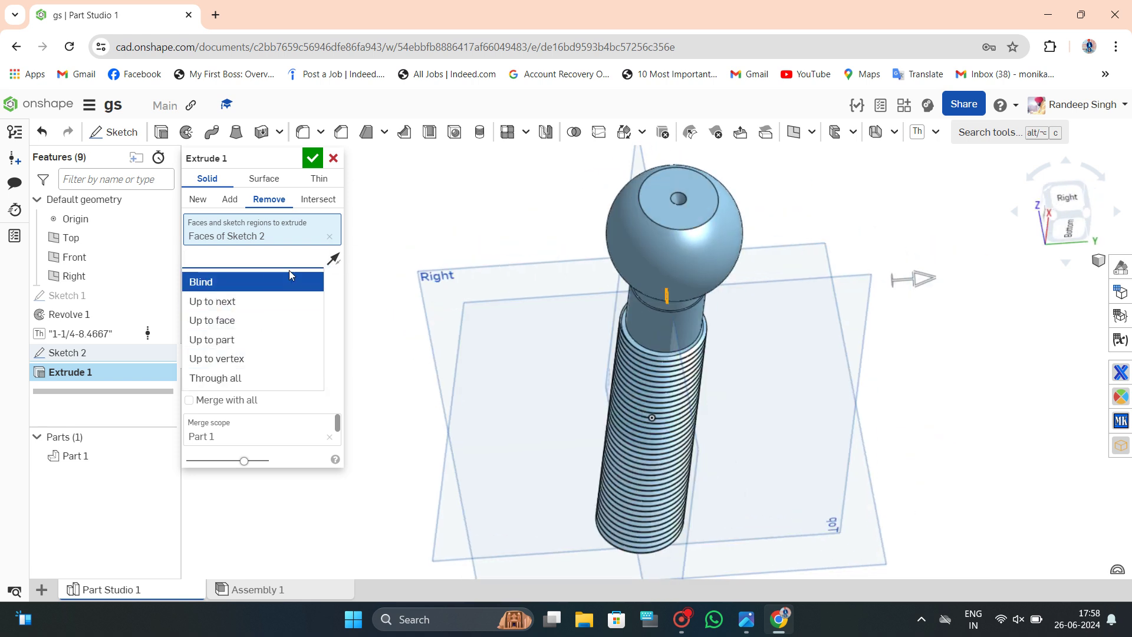
left_click(289, 281)
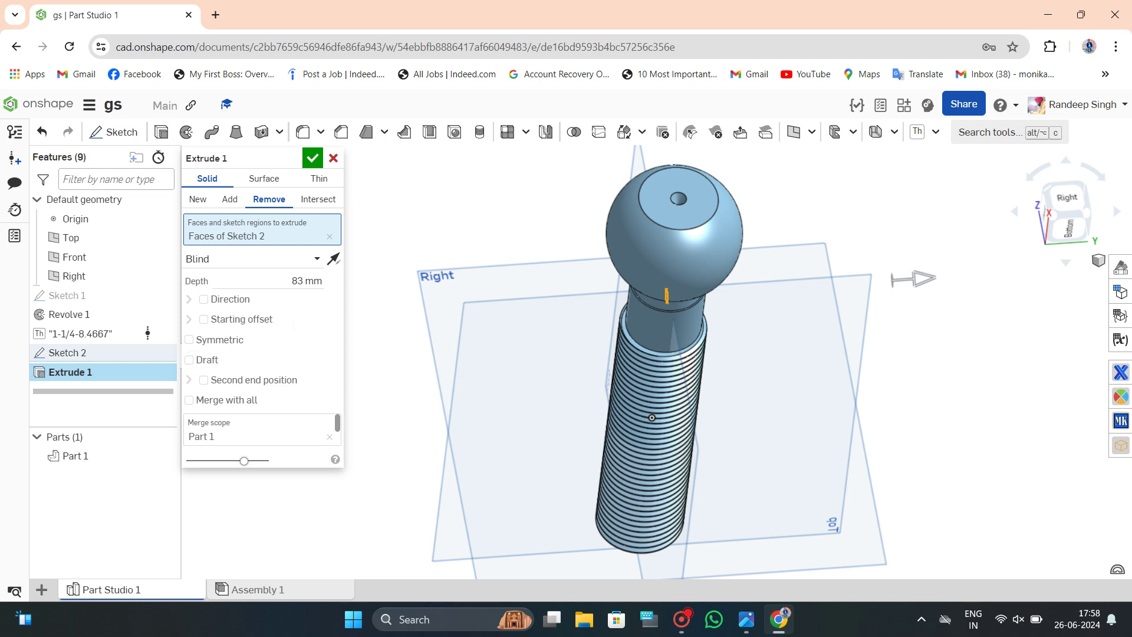
left_click(239, 341)
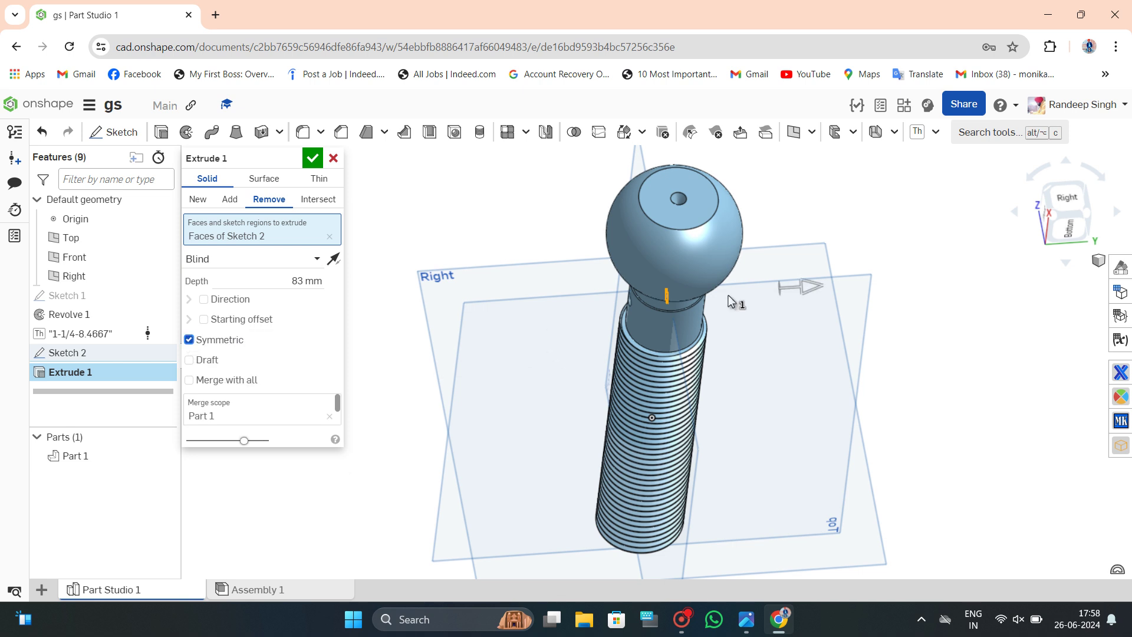
left_click_drag(763, 294, 748, 296)
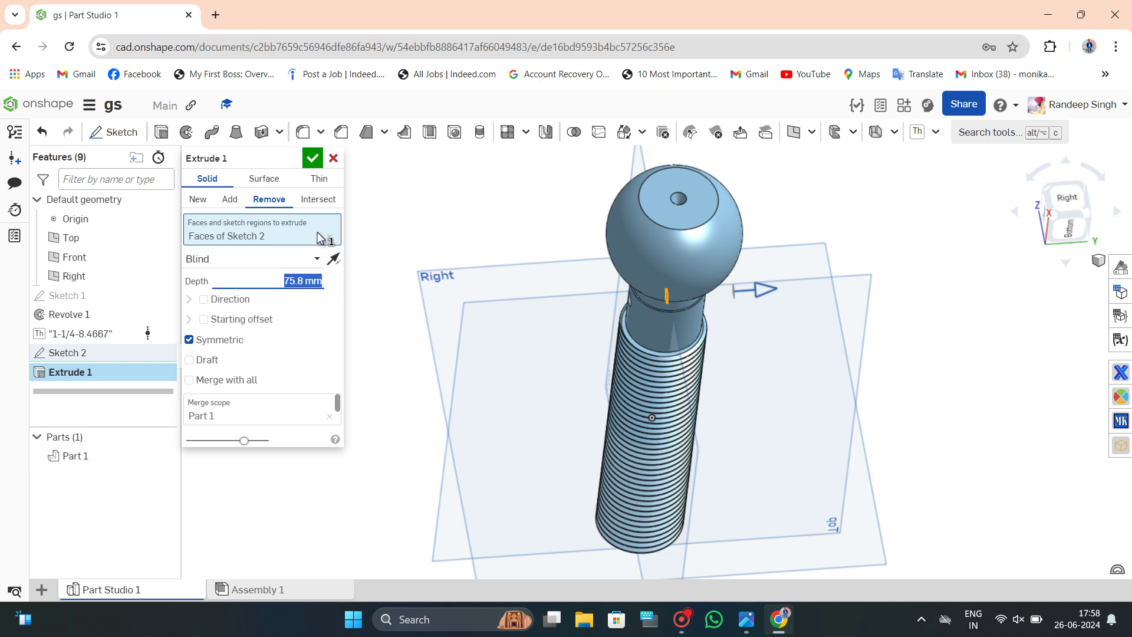
left_click(312, 158)
mouse_move(641, 366)
right_mouse_down()
mouse_move(586, 355)
mouse_move(512, 379)
mouse_move(620, 350)
mouse_move(562, 351)
right_mouse_up()
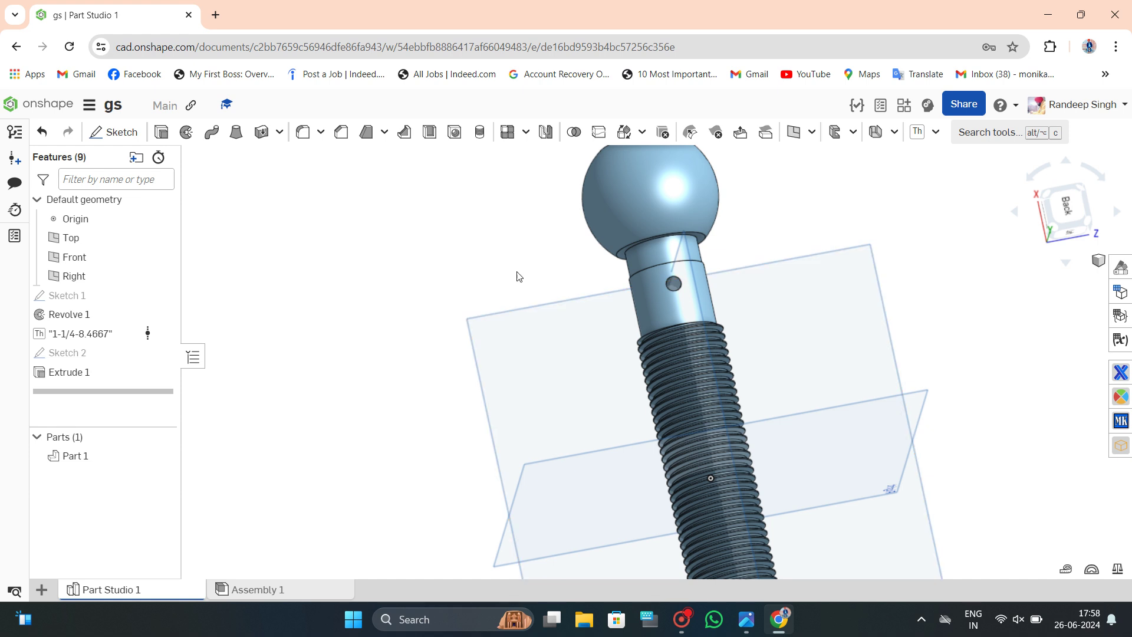
mouse_move(518, 276)
right_mouse_down()
mouse_move(682, 253)
mouse_move(726, 261)
right_mouse_up()
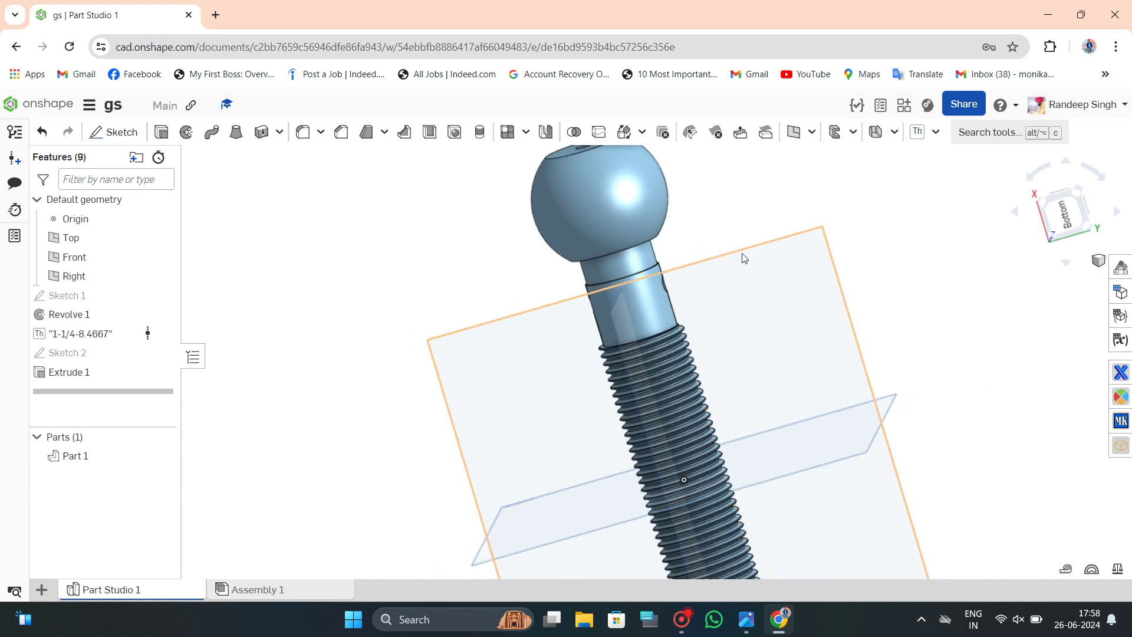
Start a sketch on the Top plane and draw a Ø5.5 circle on the bolt's neck.
left_click(744, 258)
left_click(114, 132)
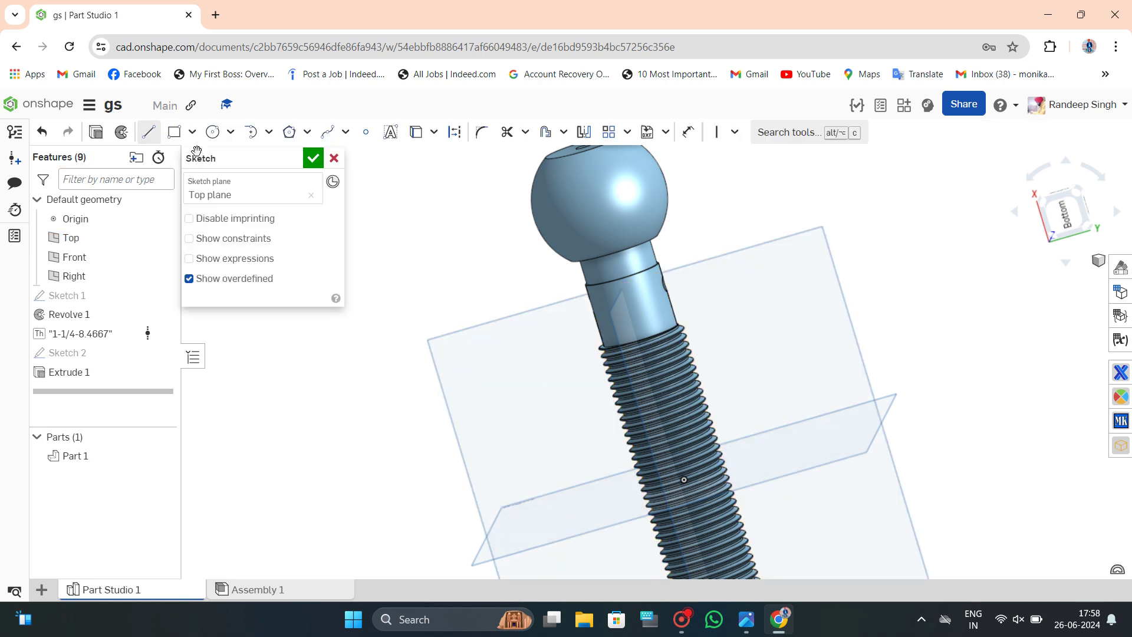
key("n")
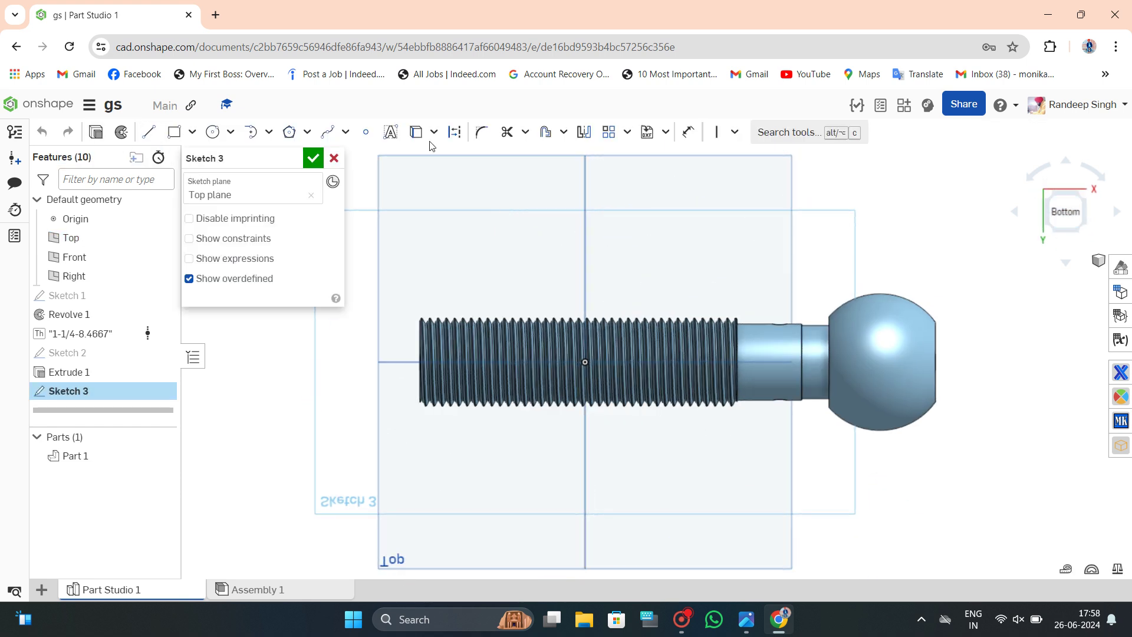
left_click(213, 131)
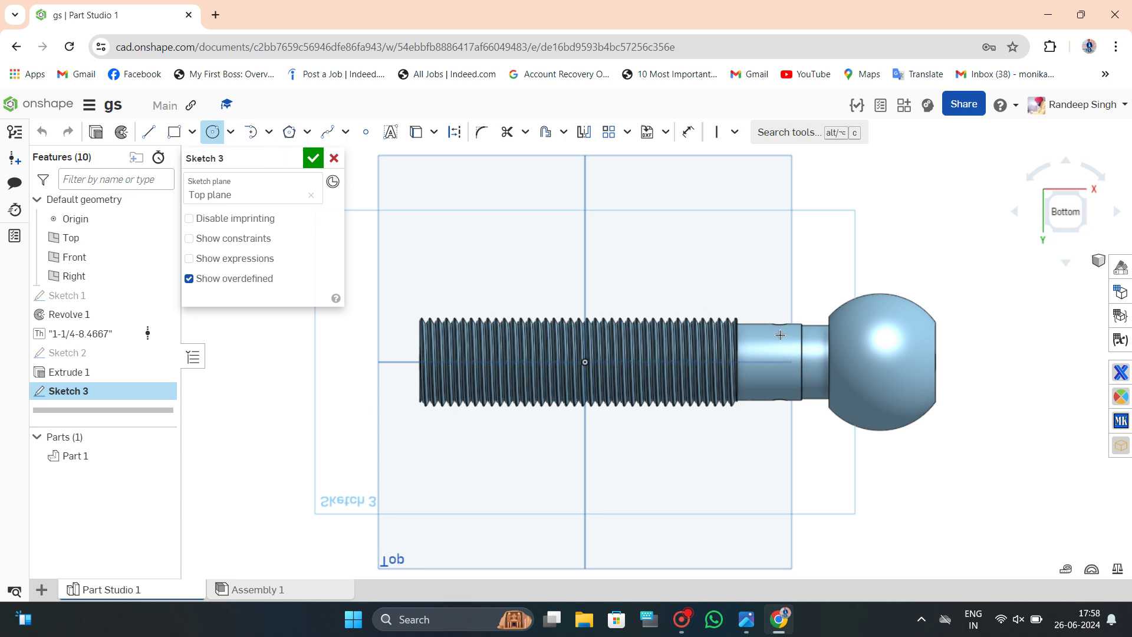
left_click(778, 361)
type("5.5")
key("Return")
Dimension the circle 130.5 mm from the thread's left end and accept Sketch 3.
left_click(688, 131)
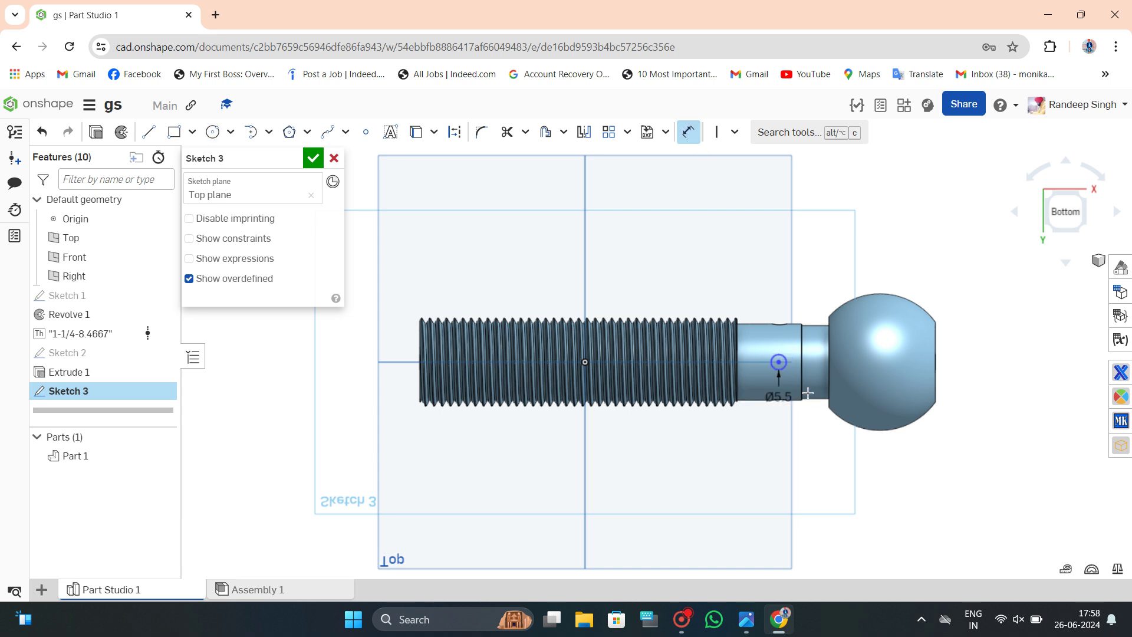
left_click(419, 364)
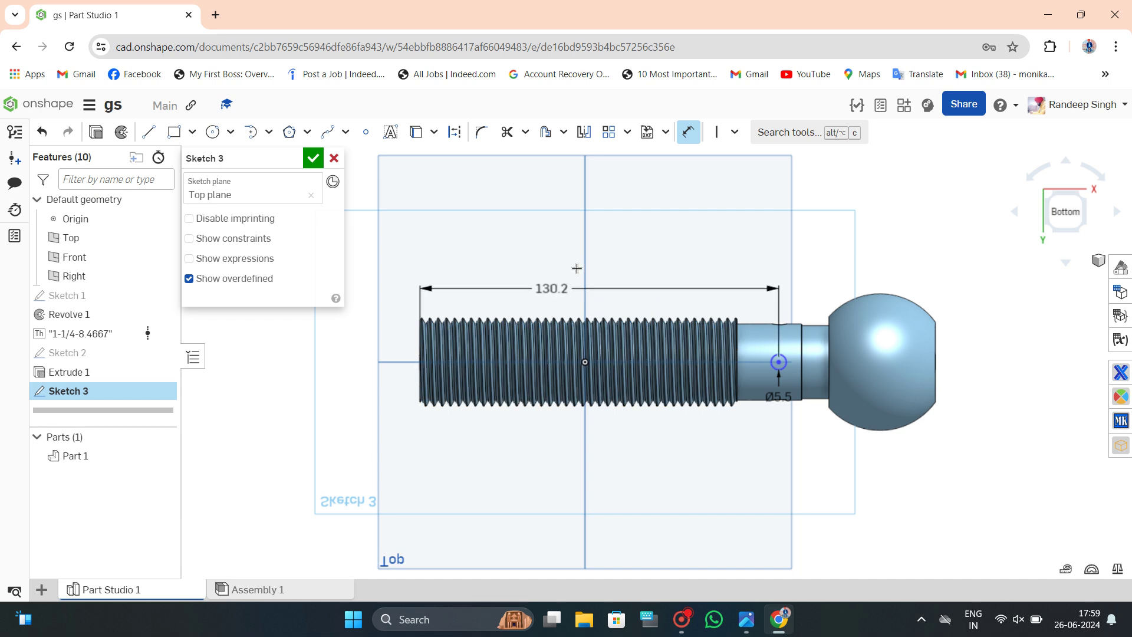
left_click(578, 268)
type("130.5")
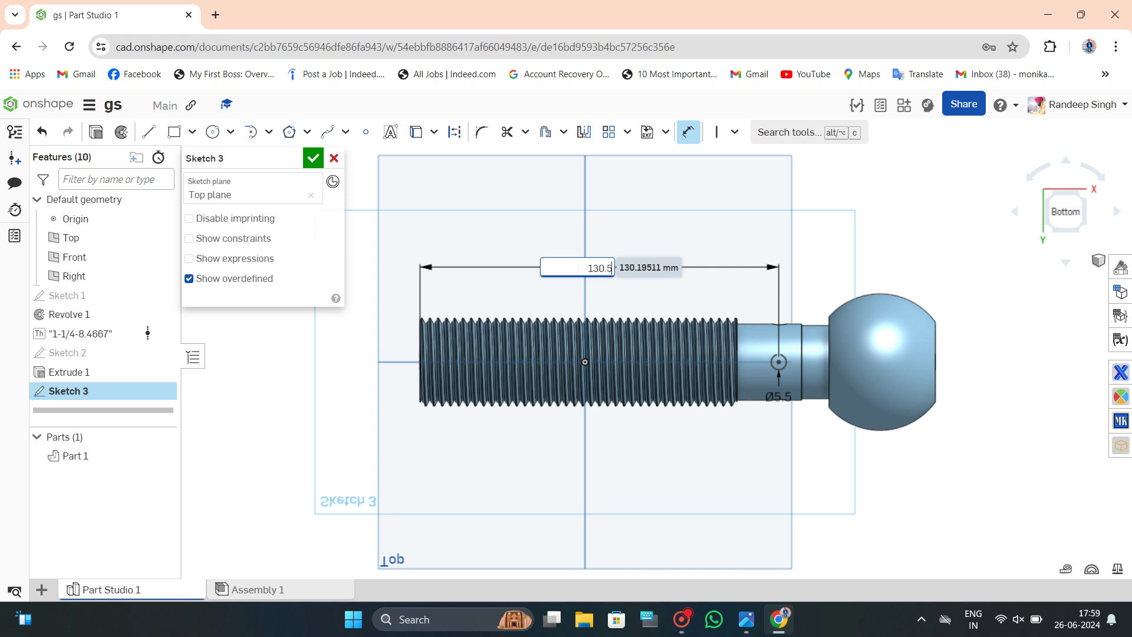
key("Return")
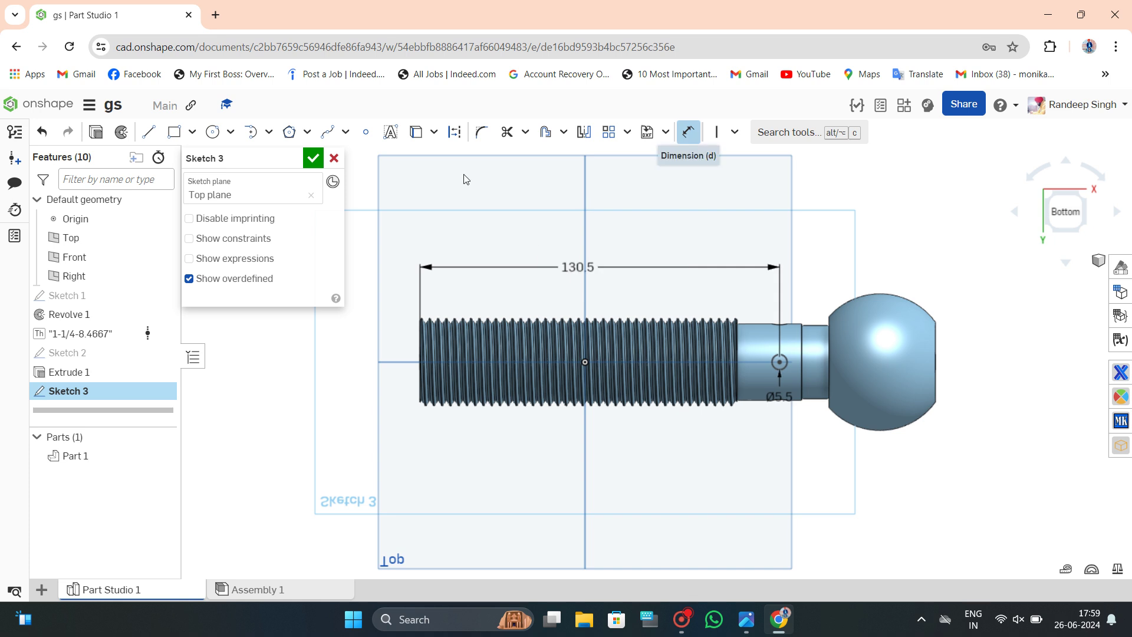
left_click(321, 160)
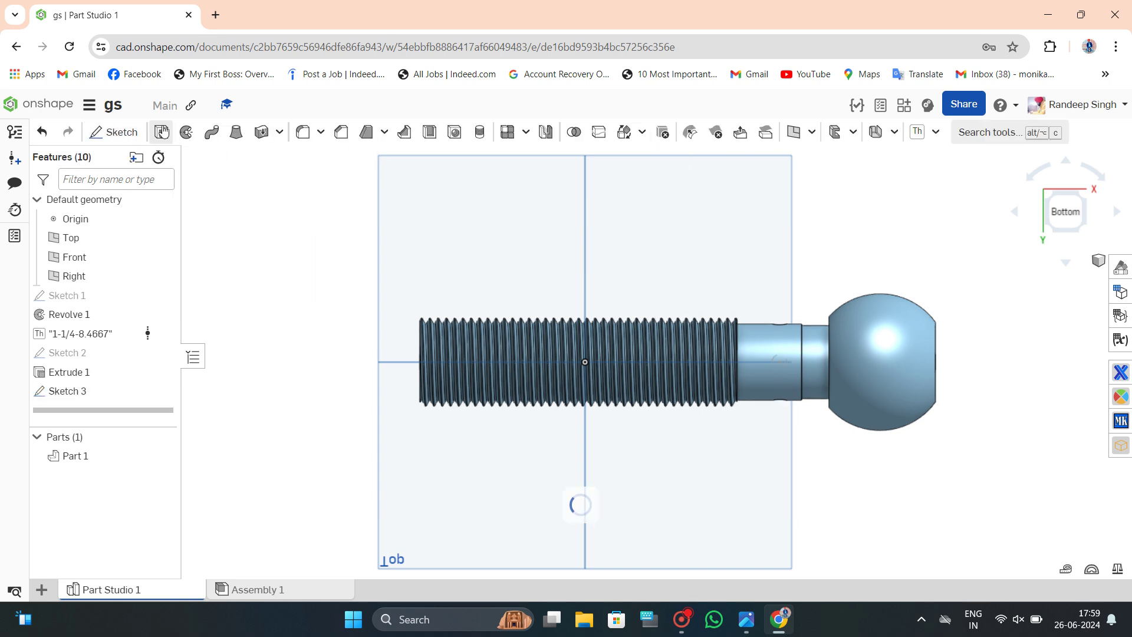
key("shift+e")
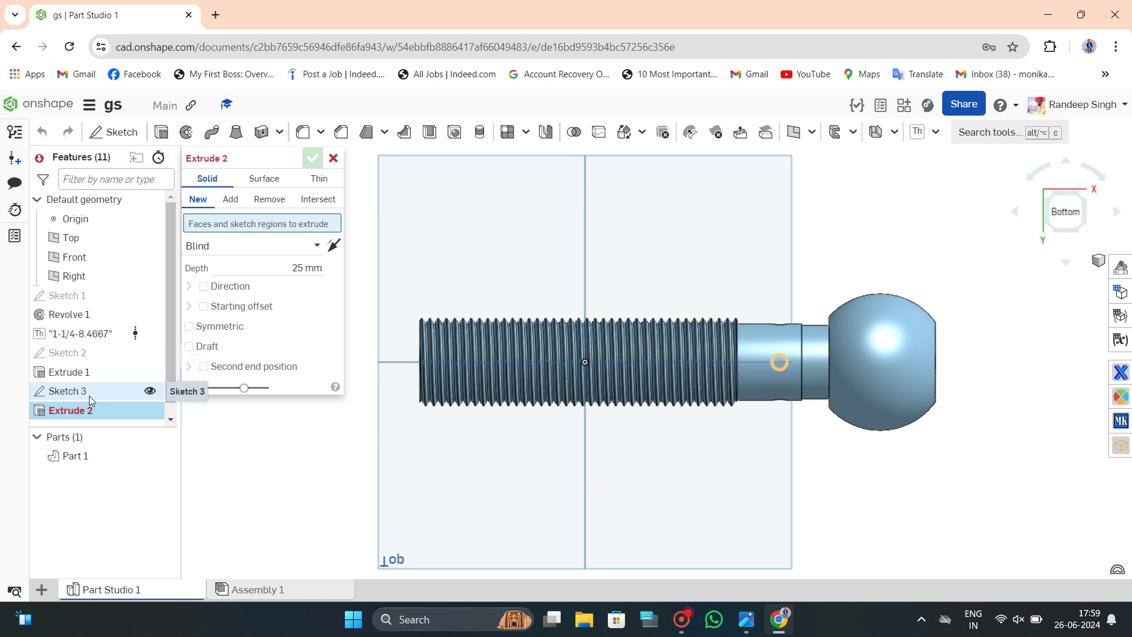
Cut the Sketch 3 circle symmetrically 32.6 mm deep and inspect the second cross hole.
left_click(89, 394)
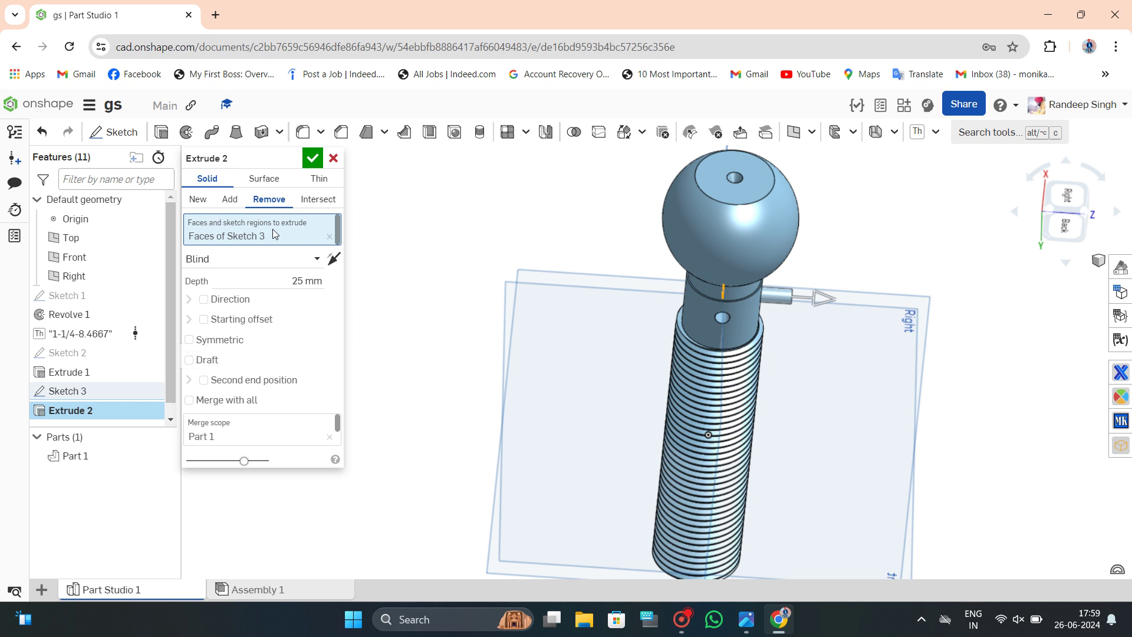
left_click(220, 341)
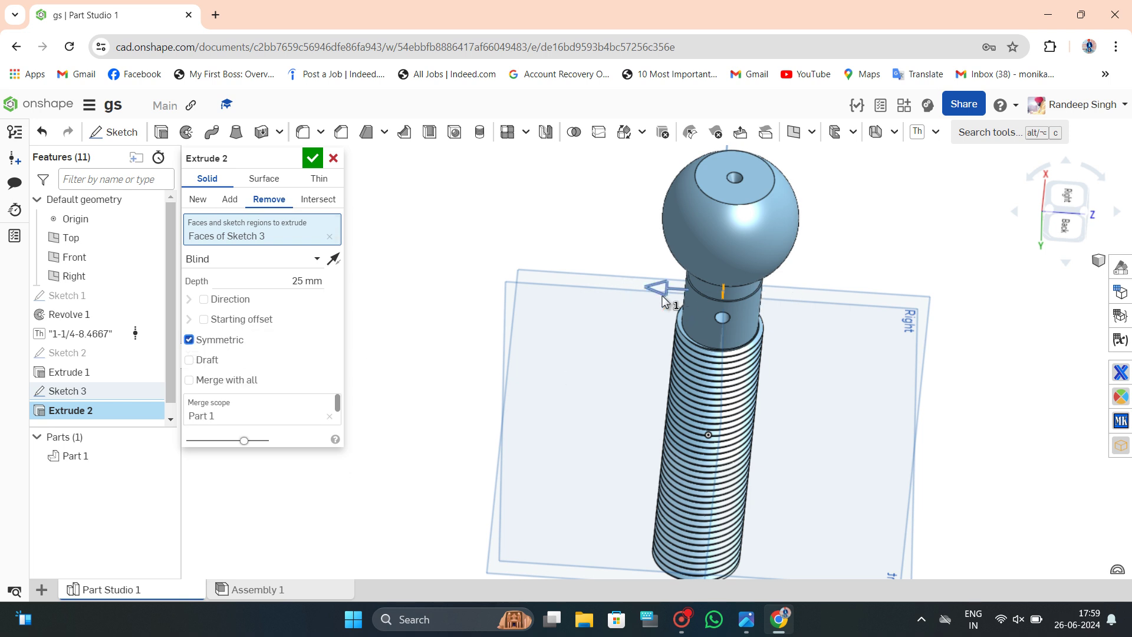
left_click_drag(665, 302, 643, 294)
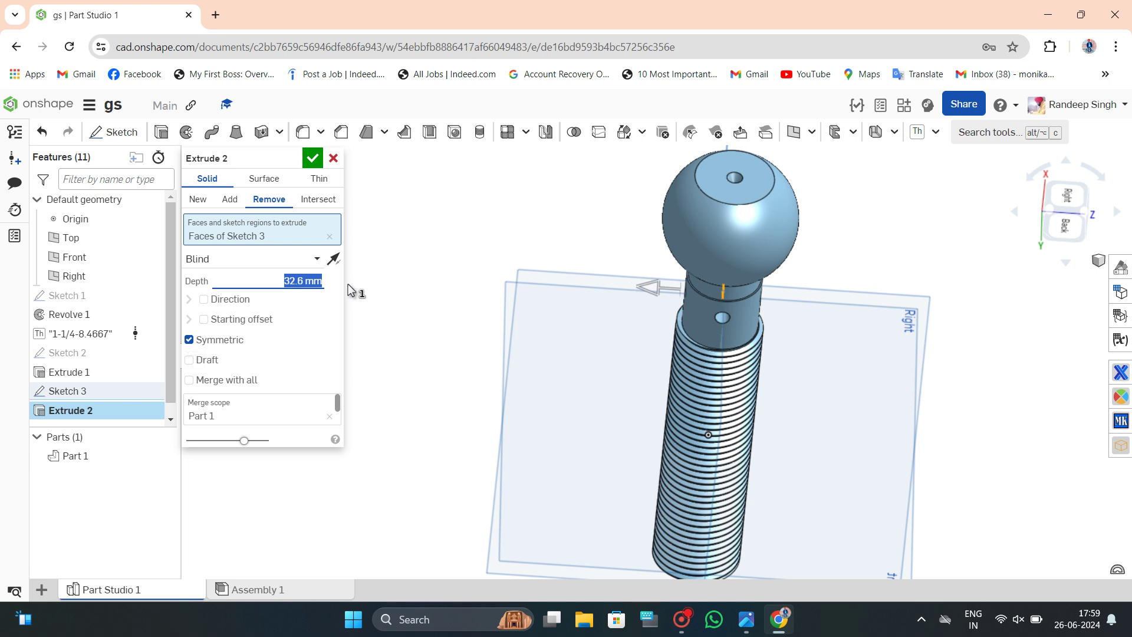
left_click(312, 158)
mouse_move(460, 374)
right_mouse_down()
mouse_move(358, 328)
mouse_move(355, 386)
mouse_move(356, 361)
mouse_move(432, 384)
mouse_move(416, 342)
mouse_move(348, 323)
mouse_move(687, 410)
mouse_move(710, 306)
mouse_move(566, 283)
mouse_move(601, 252)
mouse_move(578, 219)
mouse_move(521, 298)
mouse_move(579, 311)
right_mouse_up()
scroll(349, 323, "down", 3)
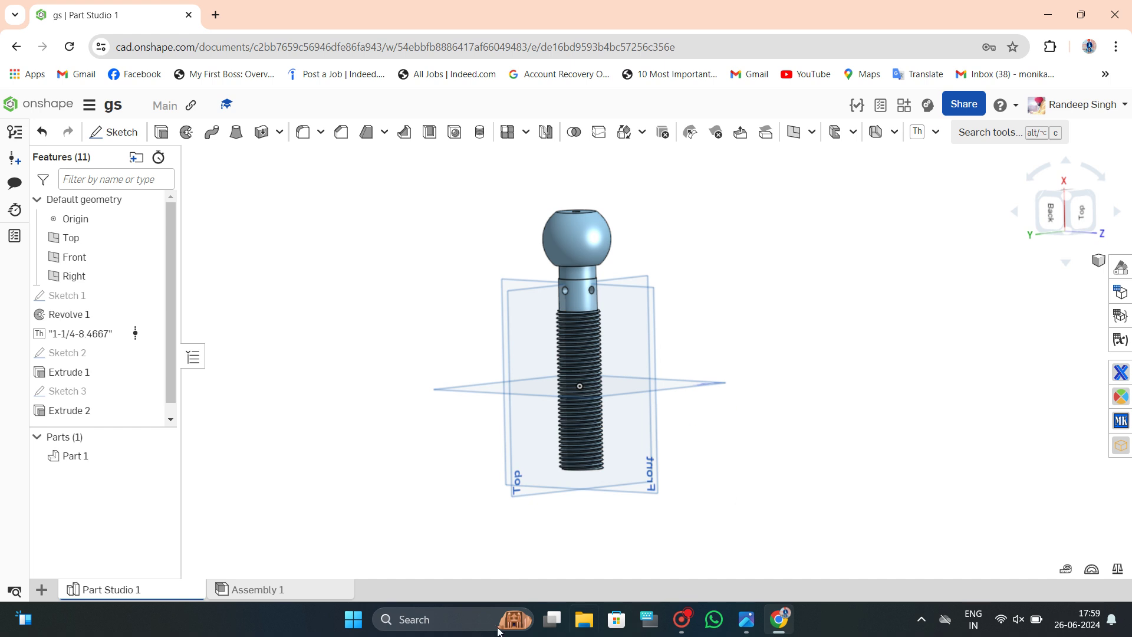
left_click(744, 620)
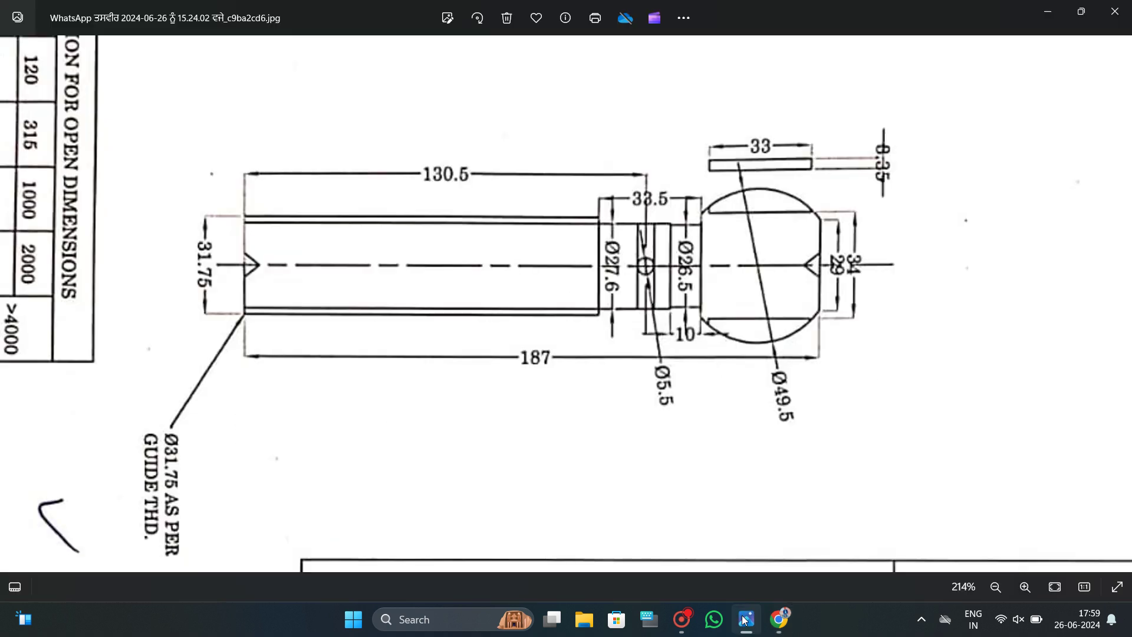
scroll(602, 192, "down", 2)
scroll(601, 191, "down", 1)
scroll(601, 192, "down", 1)
scroll(602, 192, "down", 2)
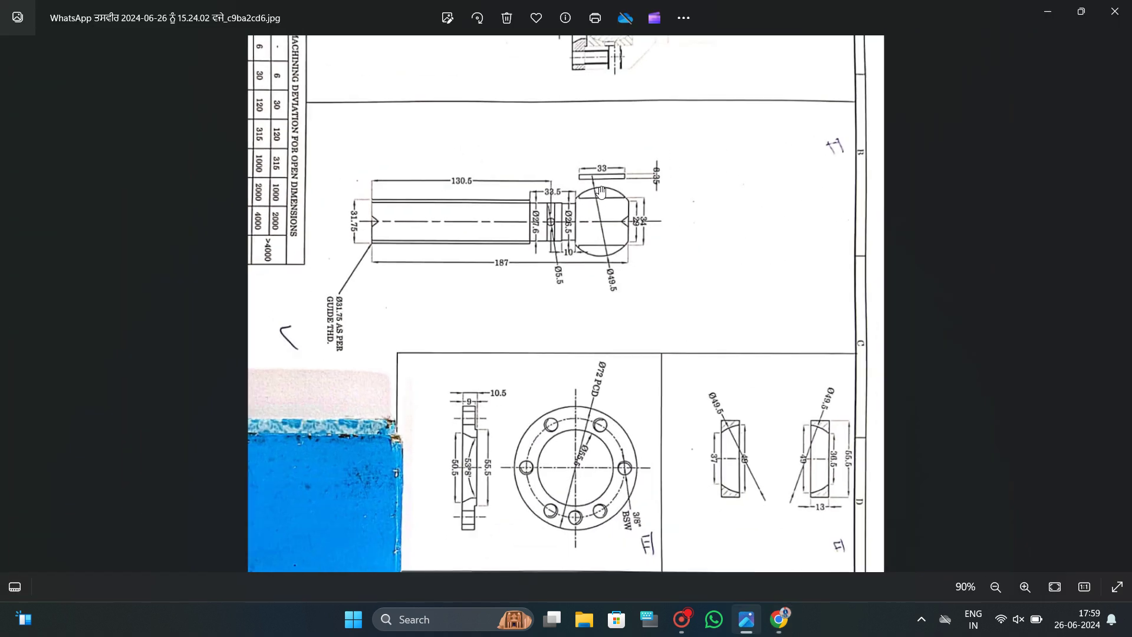
left_click_drag(832, 449, 831, 359)
scroll(831, 360, "down", 1)
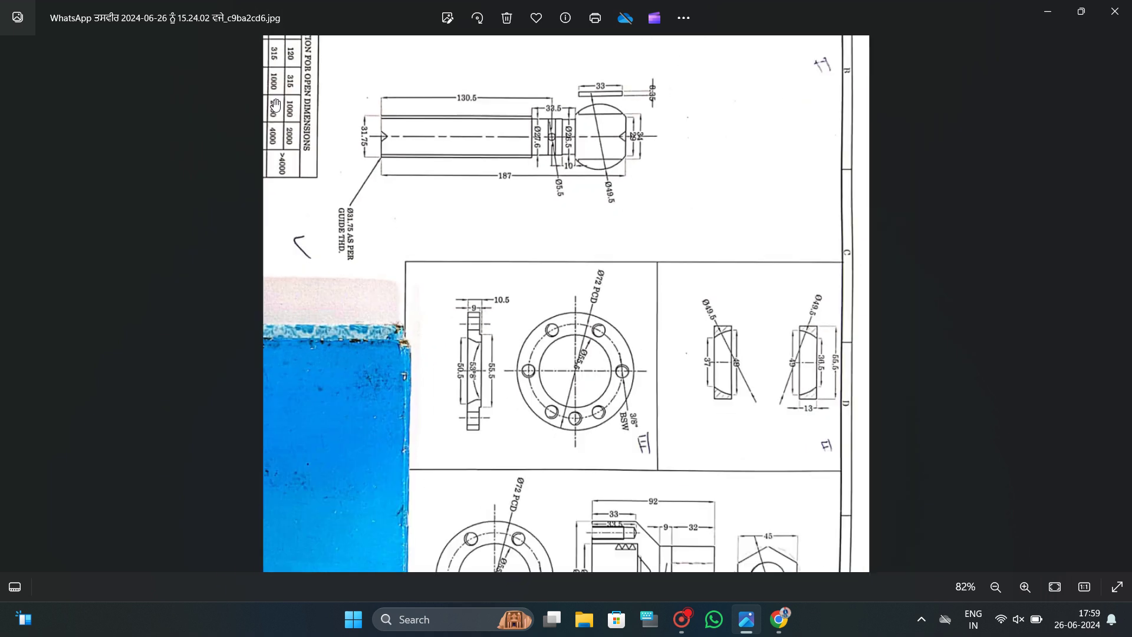
scroll(839, 352, "up", 2)
scroll(838, 352, "up", 2)
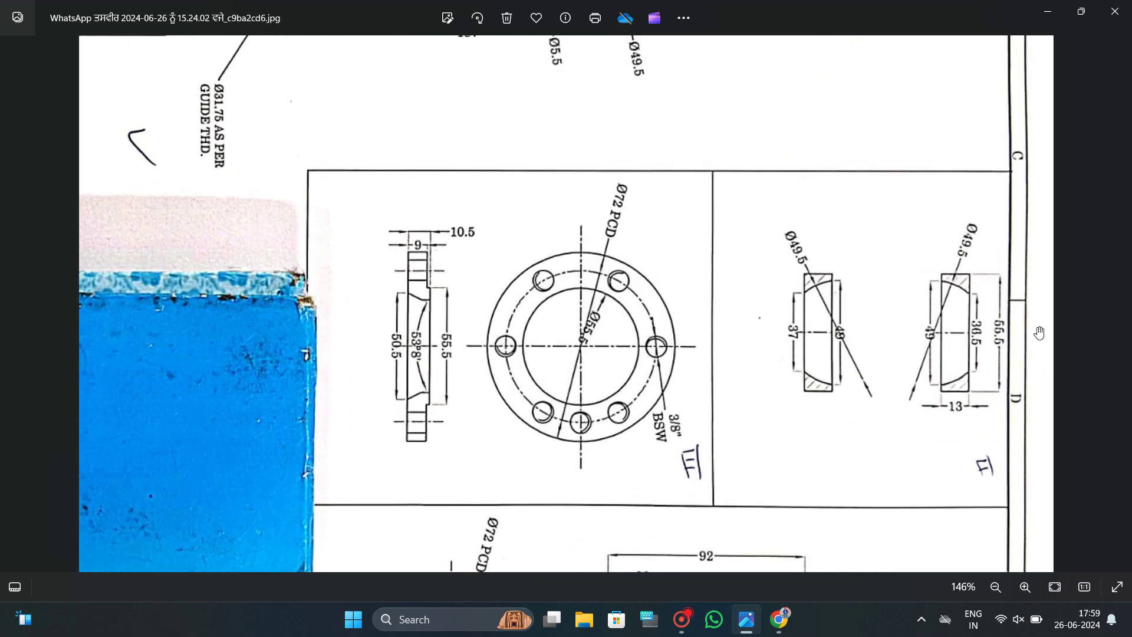
left_click_drag(1039, 334, 1039, 299)
scroll(1097, 255, "up", 2)
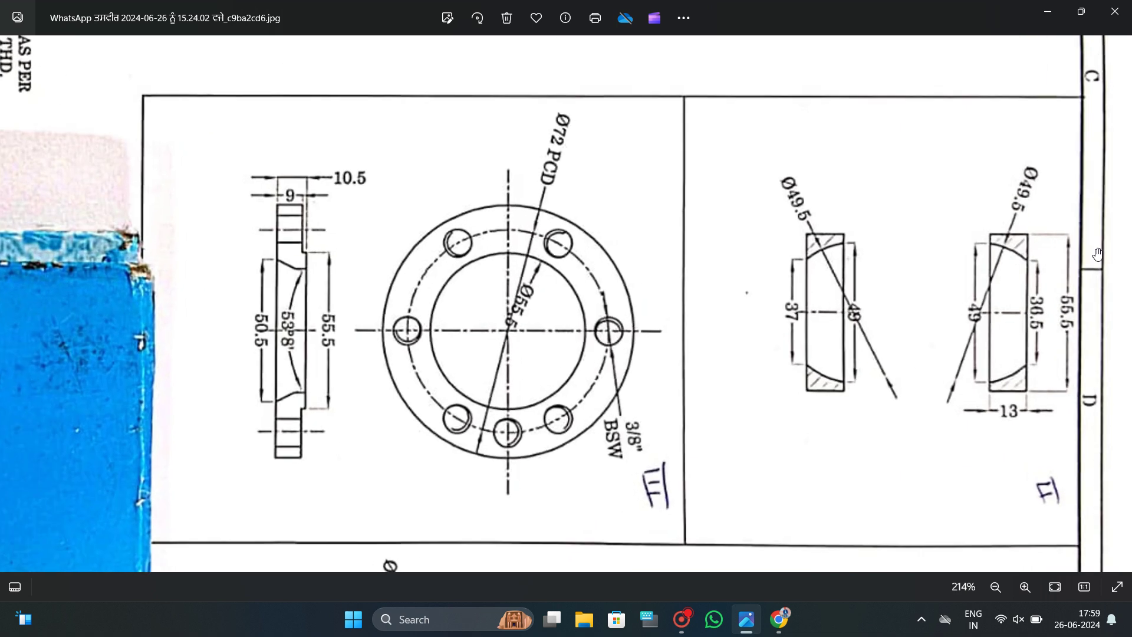
scroll(1097, 254, "up", 1)
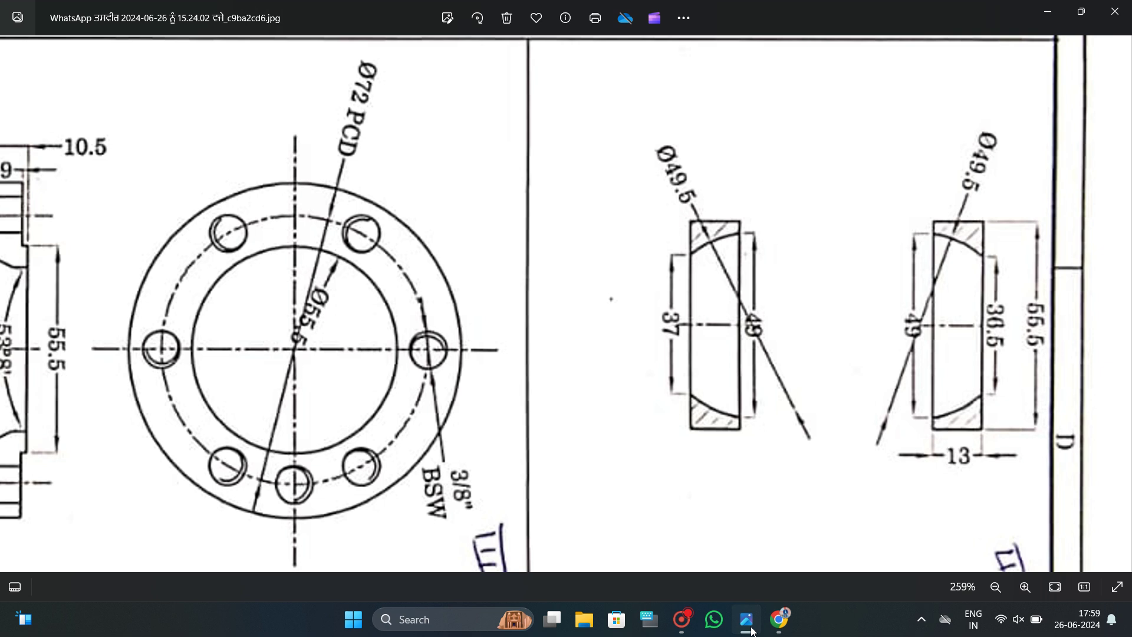
left_click(778, 619)
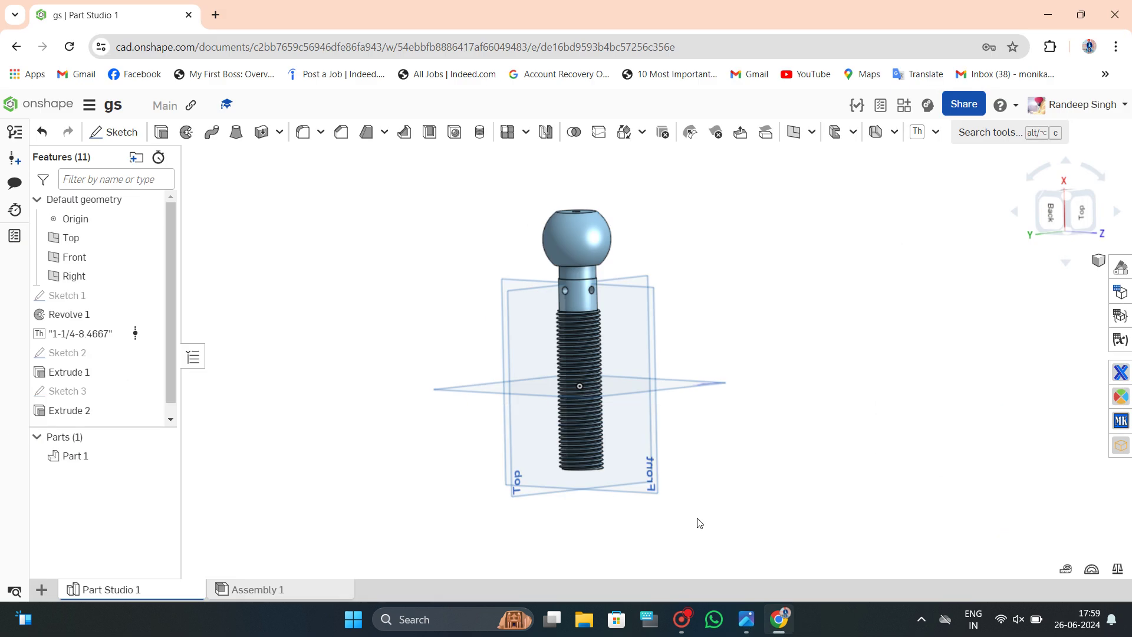
Sketch on the Front plane, viewed normal, a Ø49.5 circle centred on the ball.
left_click(519, 288)
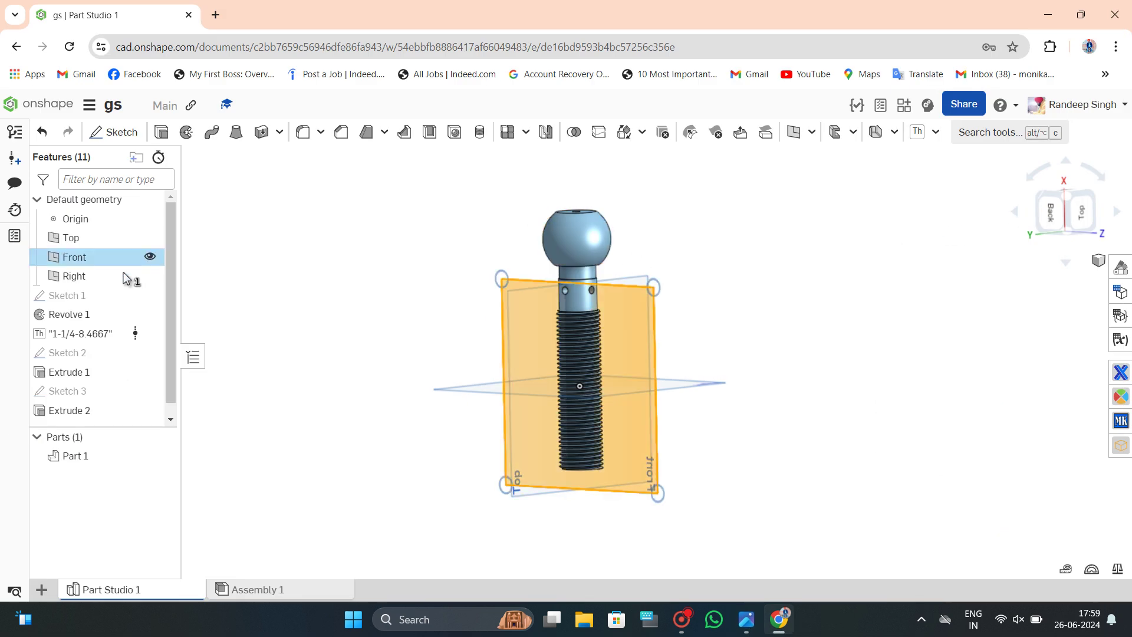
left_click(1049, 213)
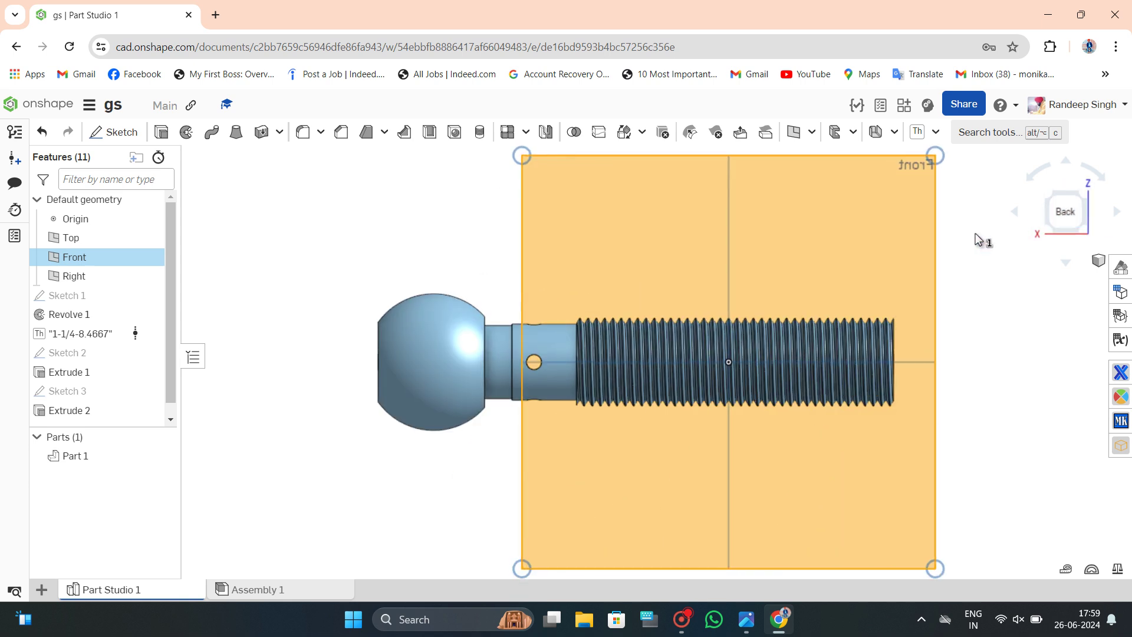
left_click(131, 136)
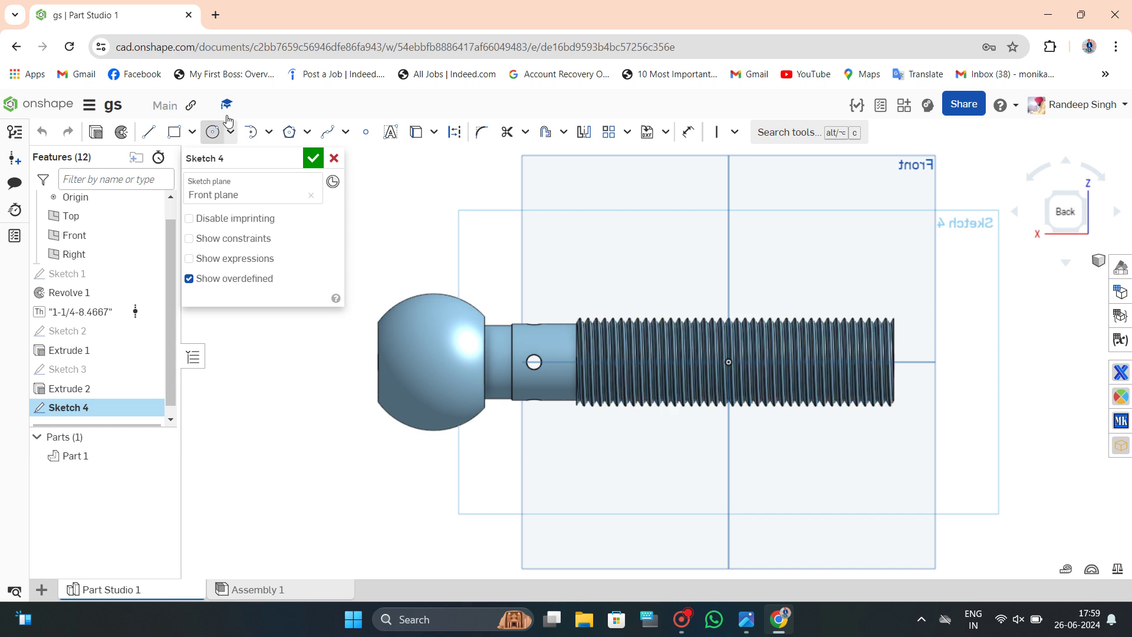
left_click(213, 132)
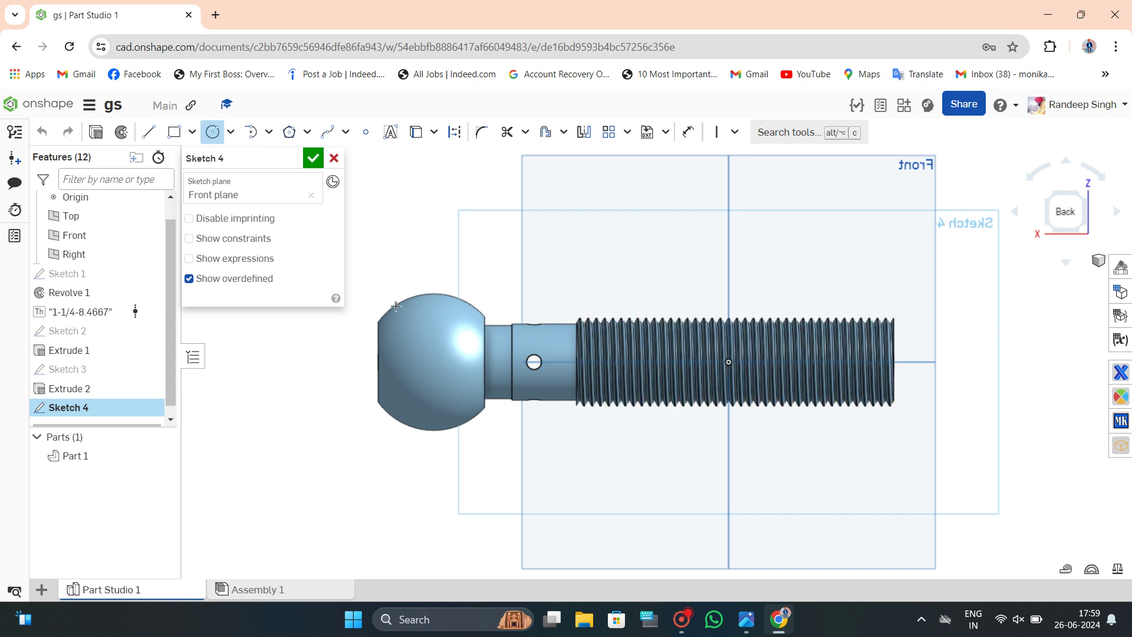
left_click(431, 360)
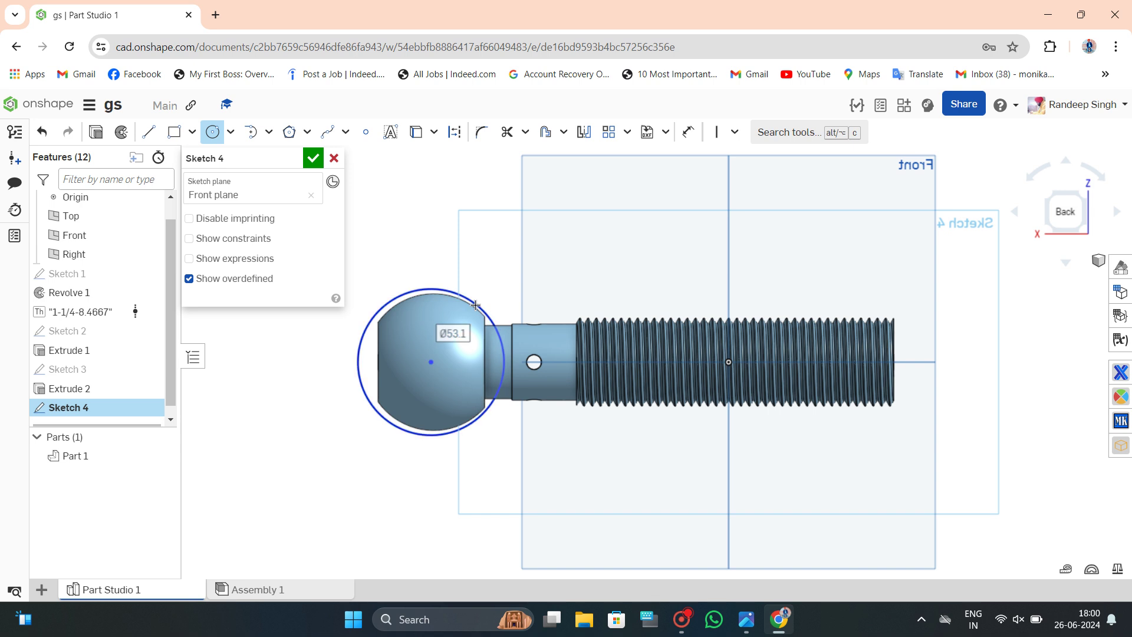
type("49.5")
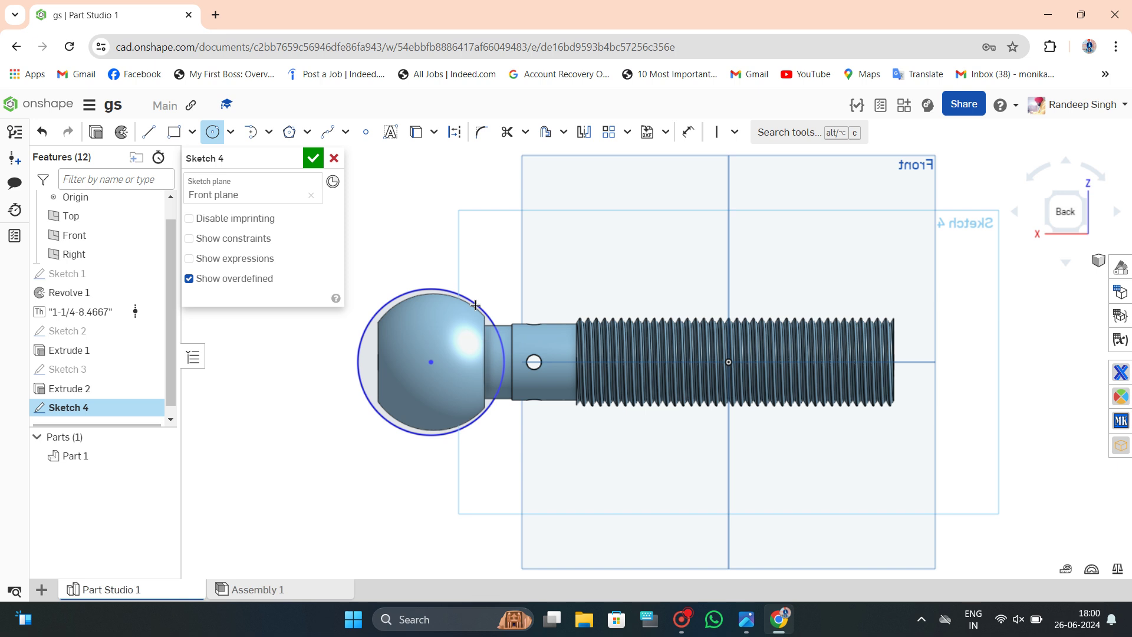
key("Return")
key("Escape")
Undo the last two sketch changes and zoom in and out on the sketch.
scroll(414, 309, "up", 3)
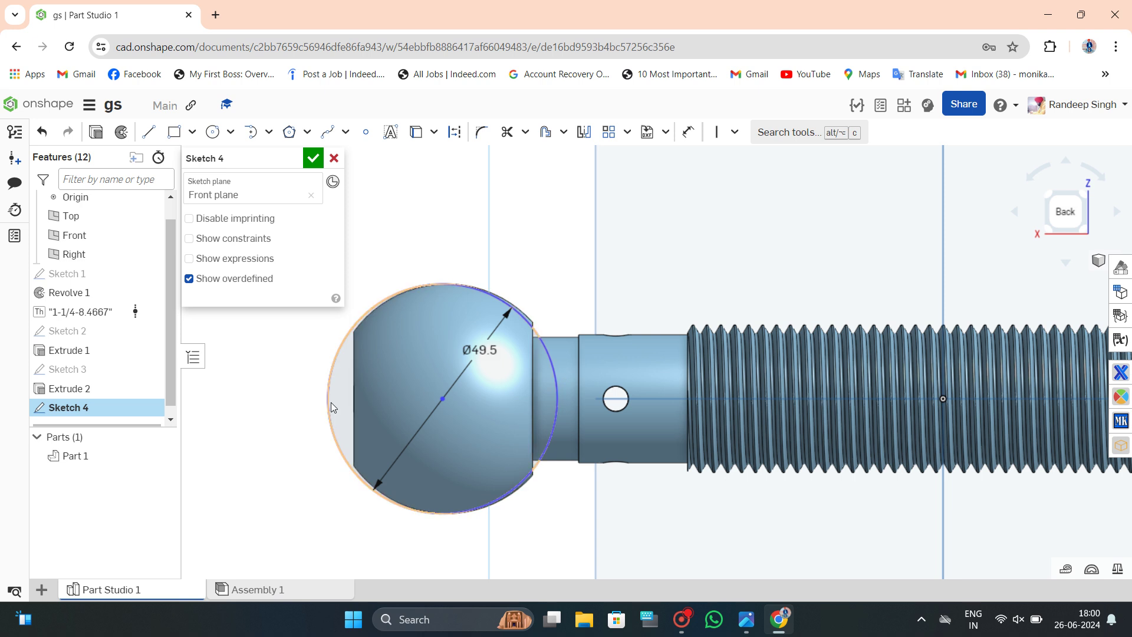
key("ctrl+z")
key("ctrl+z")
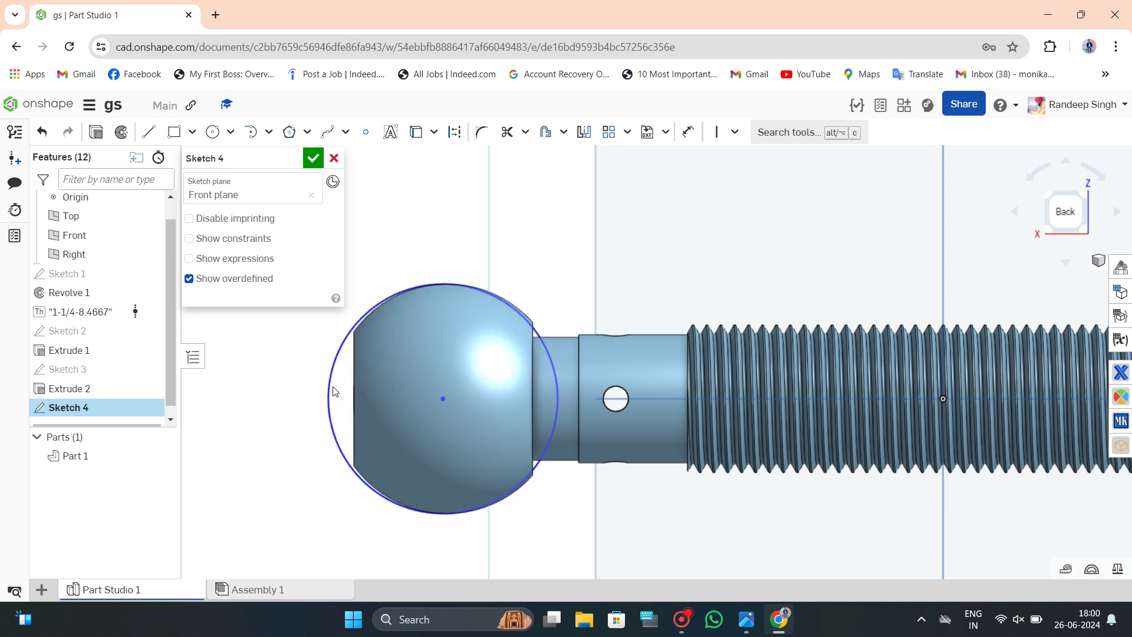
key("ctrl+z")
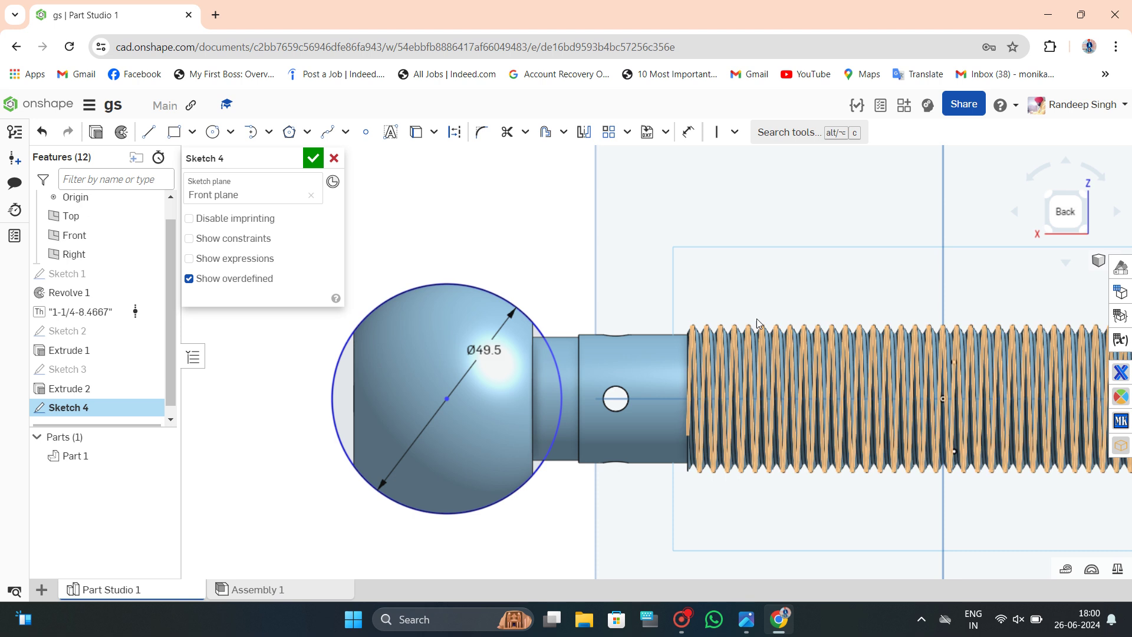
scroll(484, 501, "up", 3)
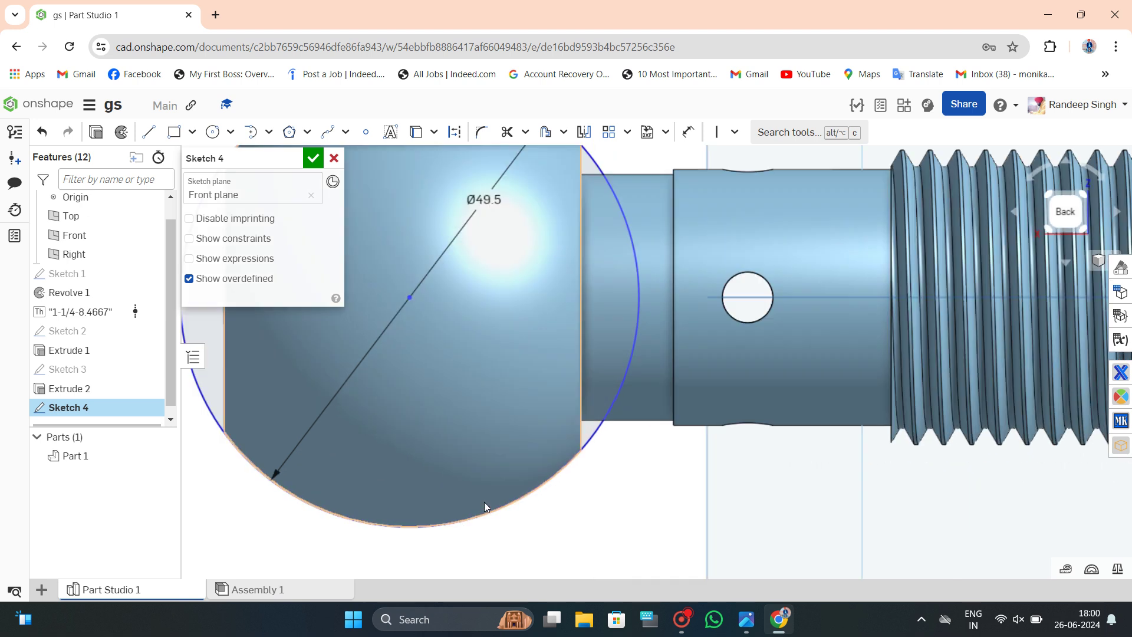
scroll(476, 513, "up", 2)
scroll(476, 512, "down", 4)
scroll(530, 404, "down", 3)
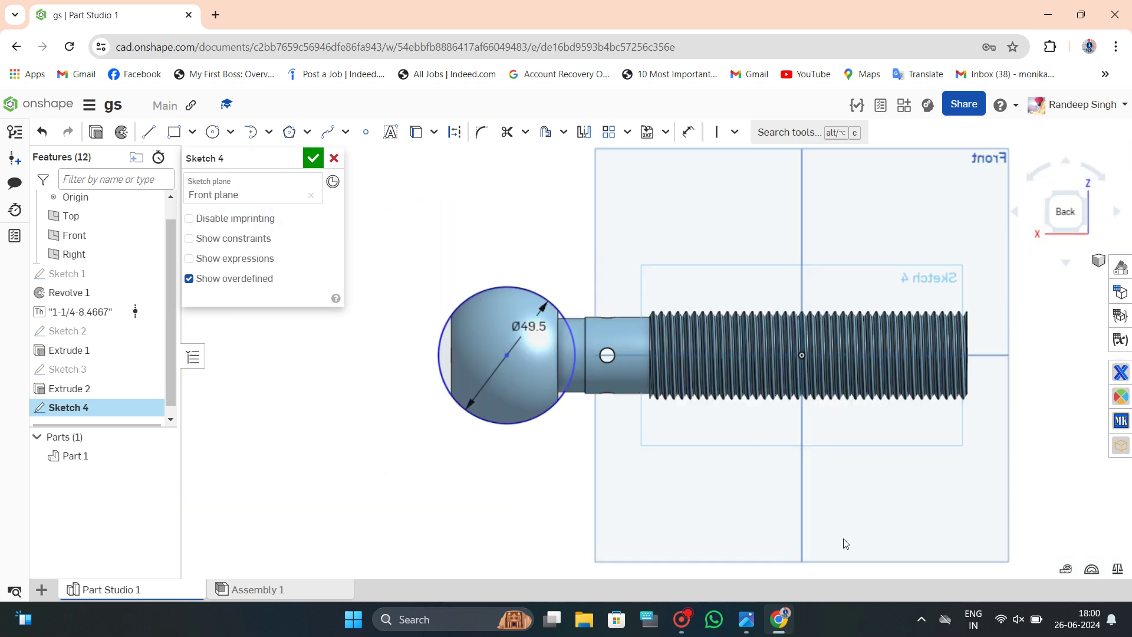
left_click(747, 625)
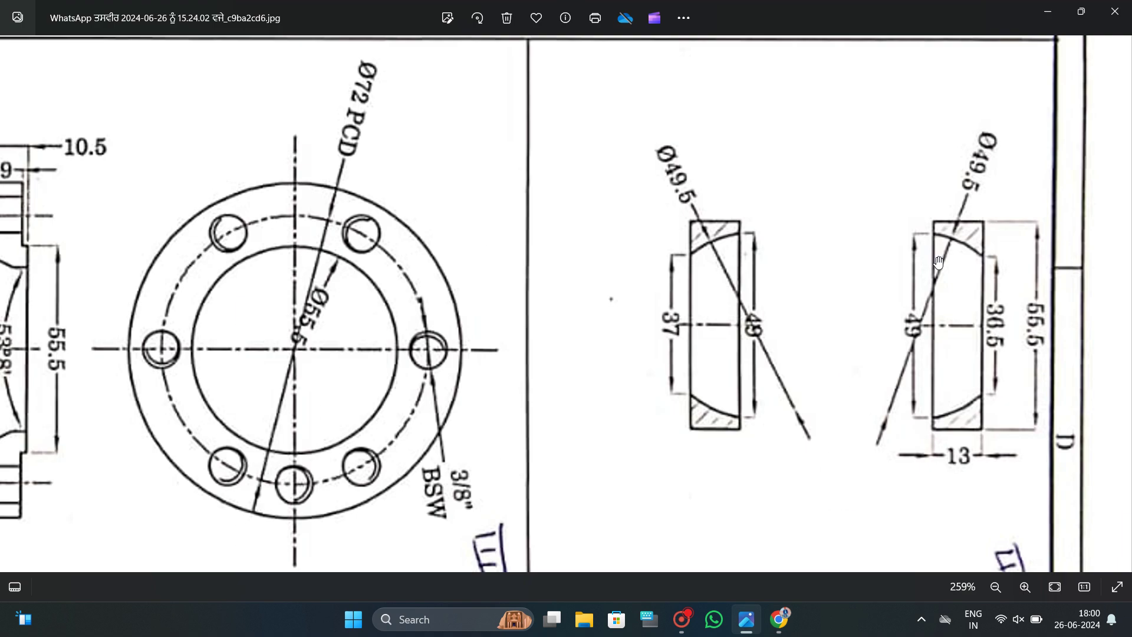
scroll(884, 354, "down", 2)
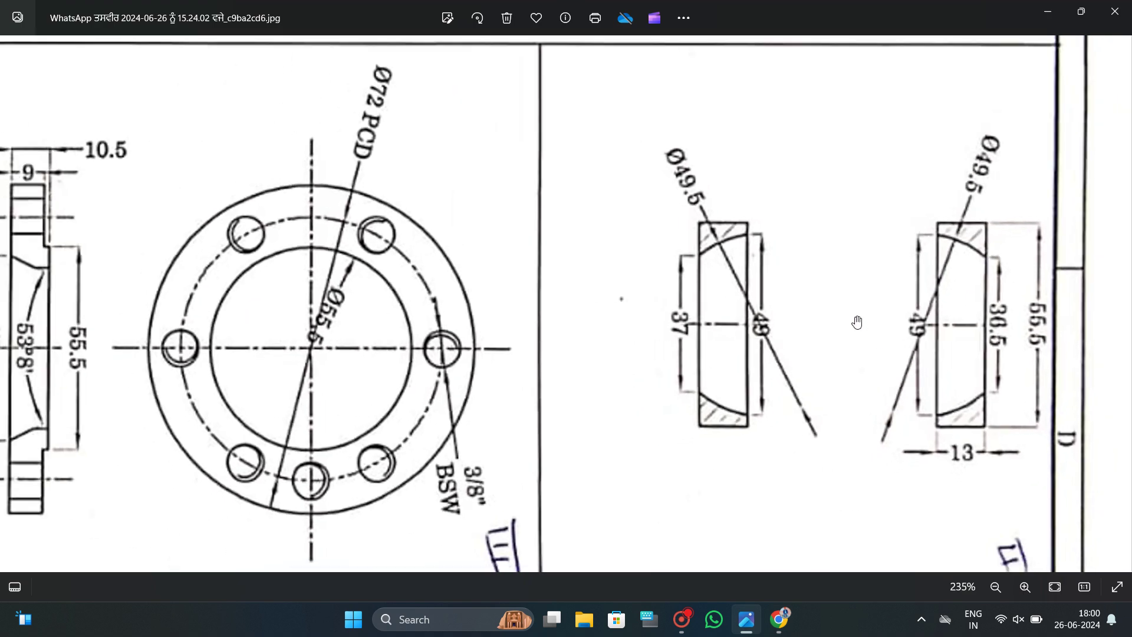
scroll(890, 386, "down", 1)
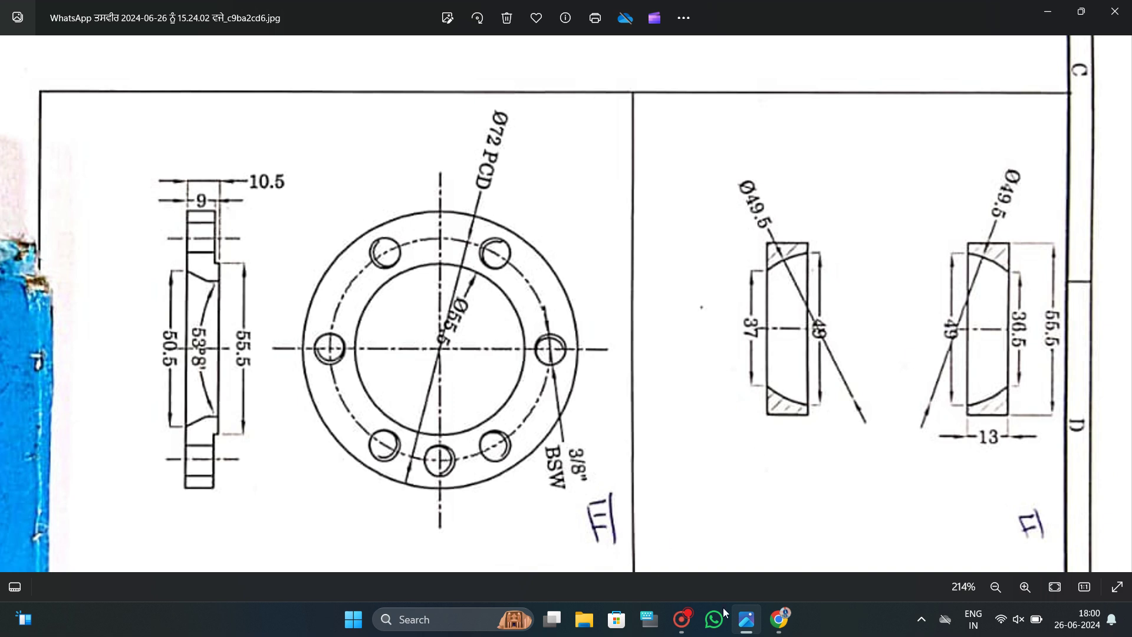
left_click(739, 626)
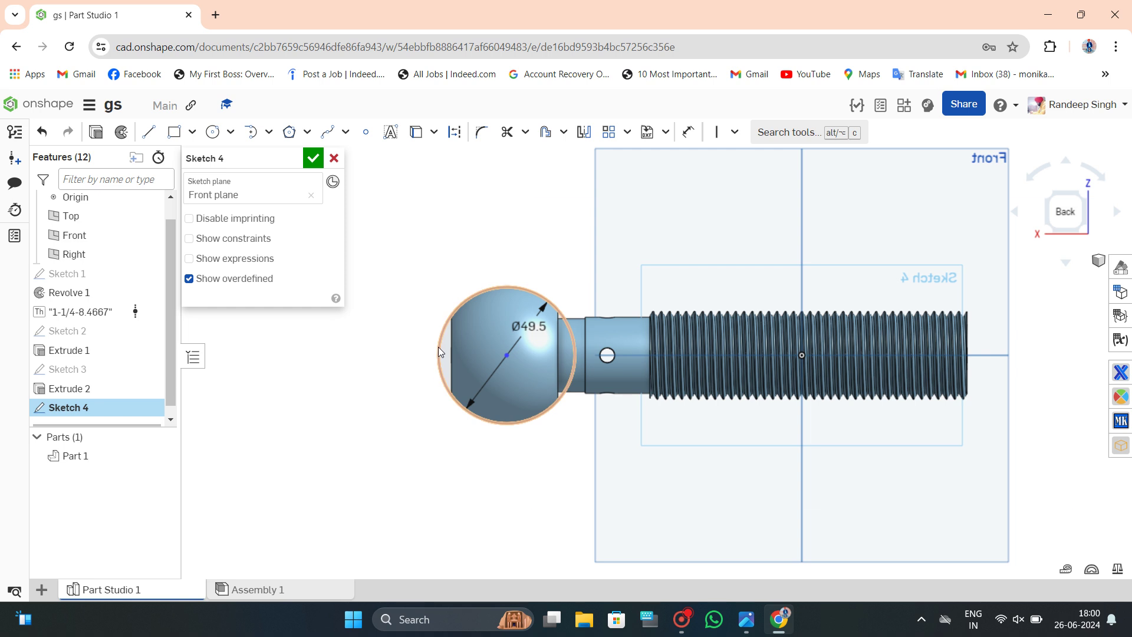
Discard Sketch 4 and start a new Front-plane sketch viewed from the Back.
key("ctrl+z")
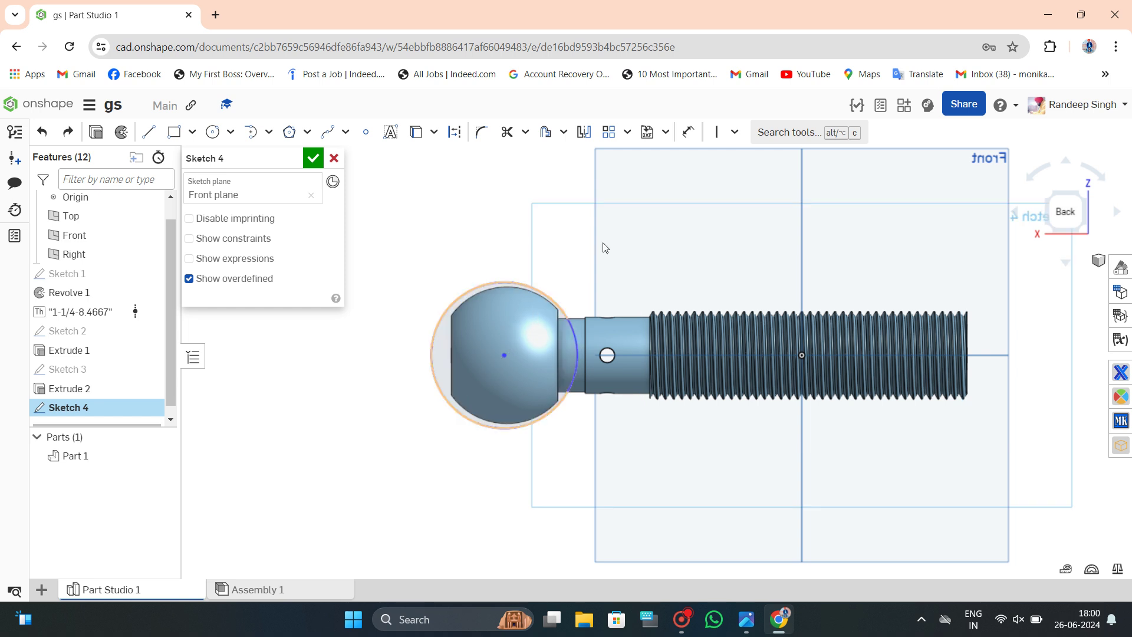
left_click(334, 158)
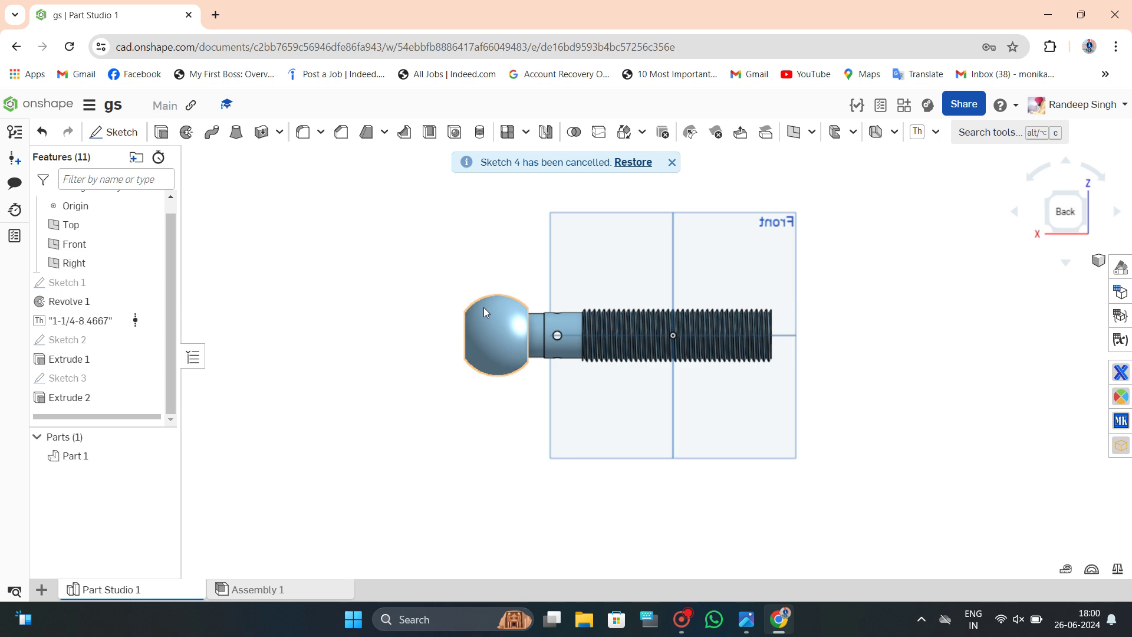
scroll(483, 306, "down", 3)
mouse_move(483, 307)
right_mouse_down()
mouse_move(639, 425)
mouse_move(647, 390)
mouse_move(680, 399)
mouse_move(664, 445)
mouse_move(627, 246)
right_mouse_up()
left_click(613, 279)
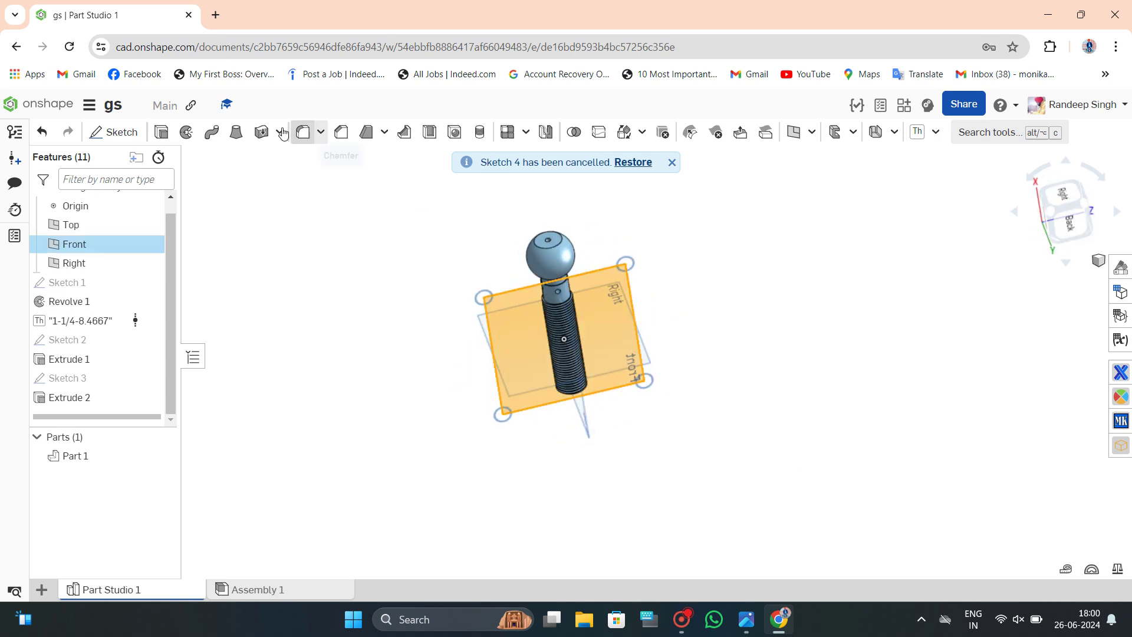
left_click(113, 131)
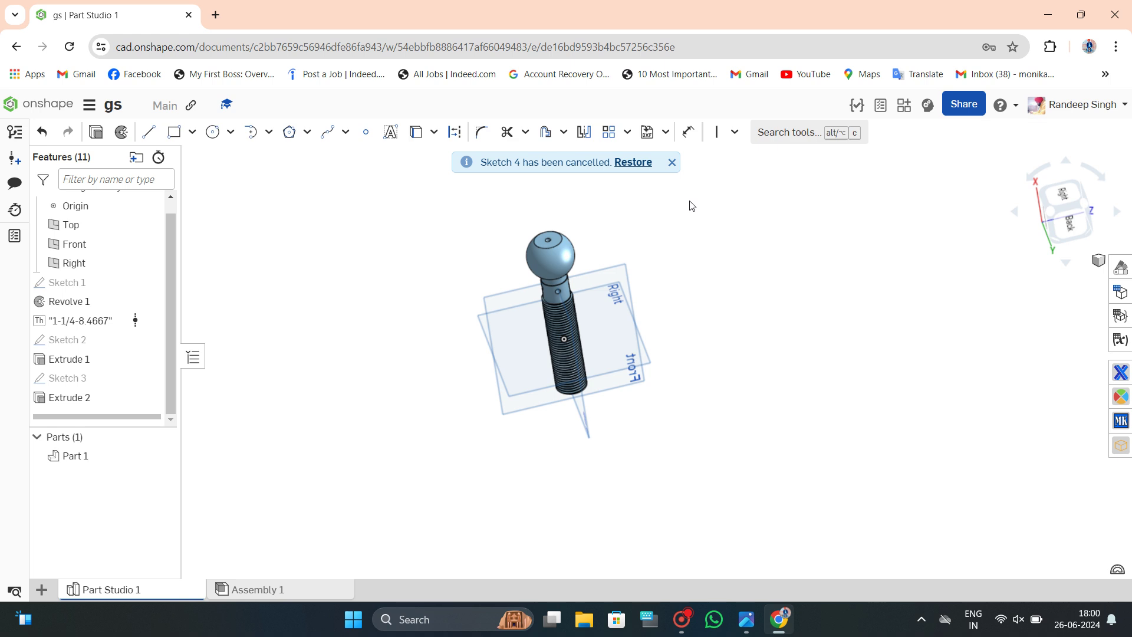
left_click(1064, 228)
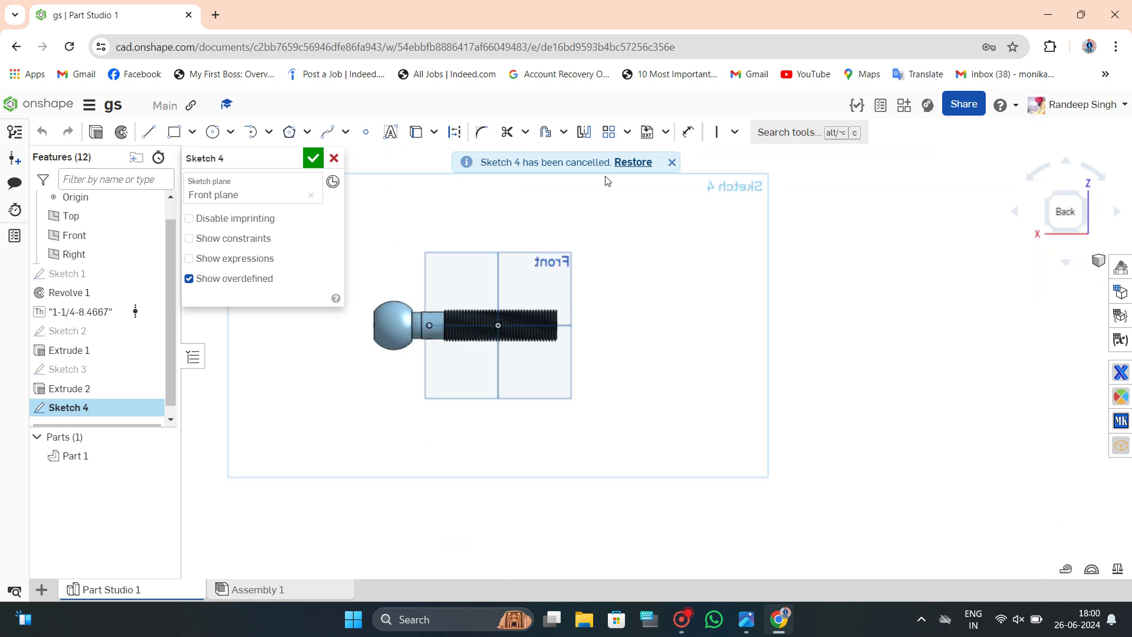
Draw a Ø49.5 circle below the bolt.
left_click(212, 131)
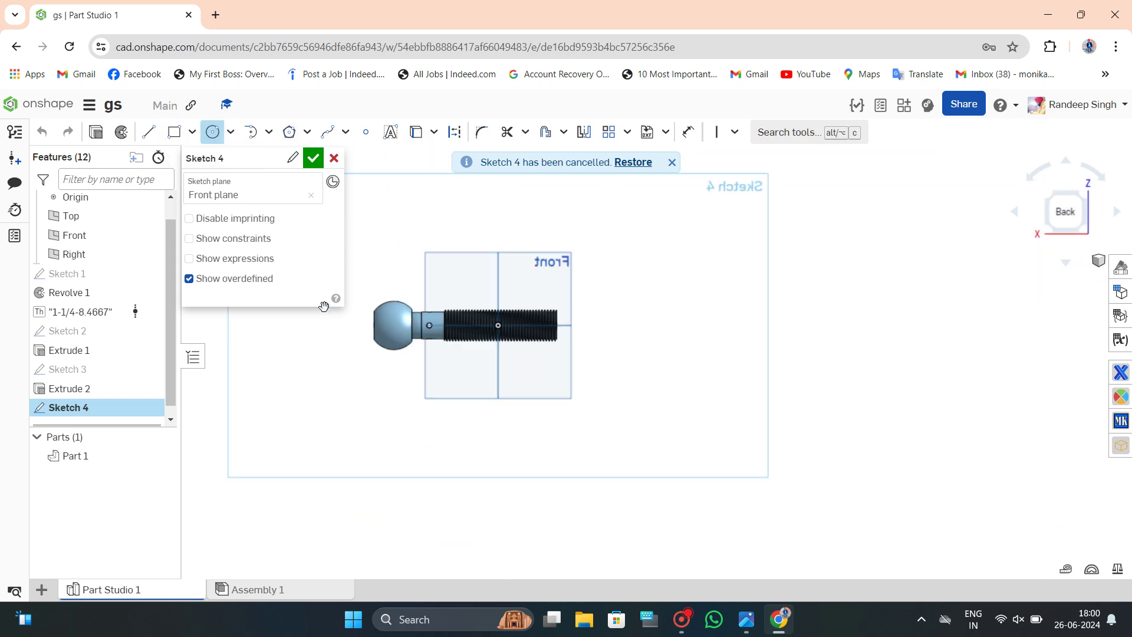
left_click(387, 441)
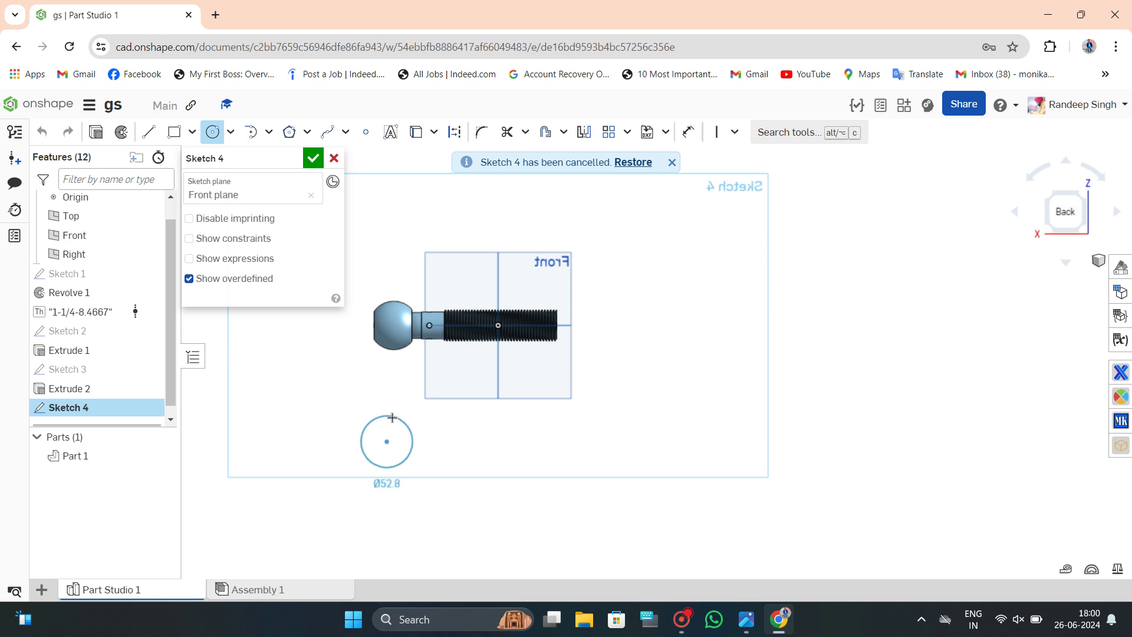
left_click(392, 418)
type("49.5")
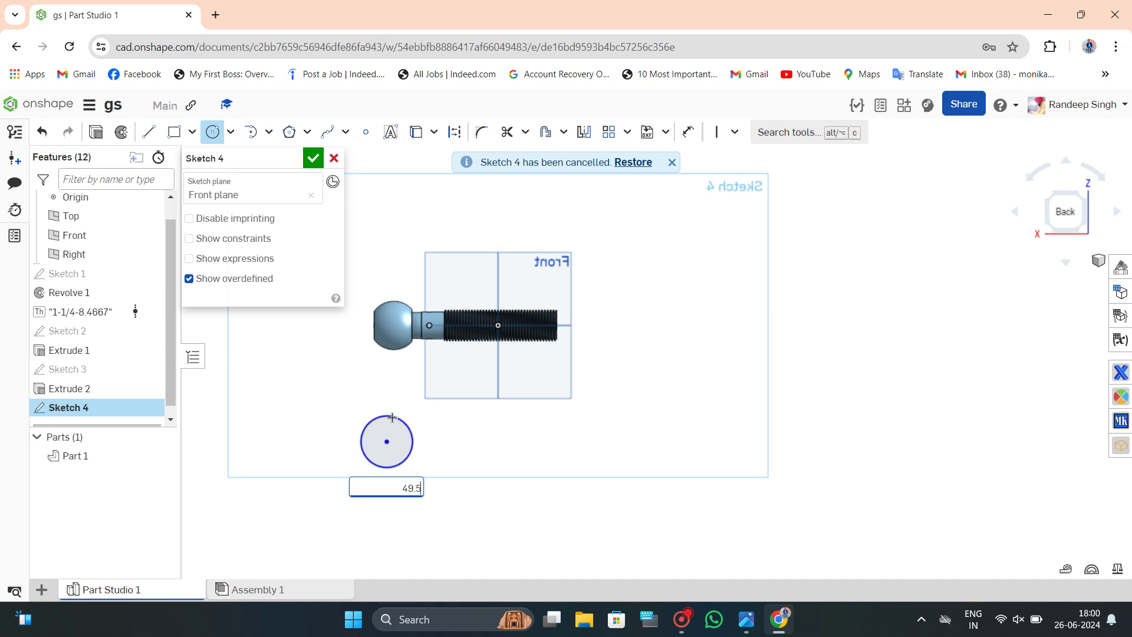
key("Return")
scroll(342, 463, "up", 3)
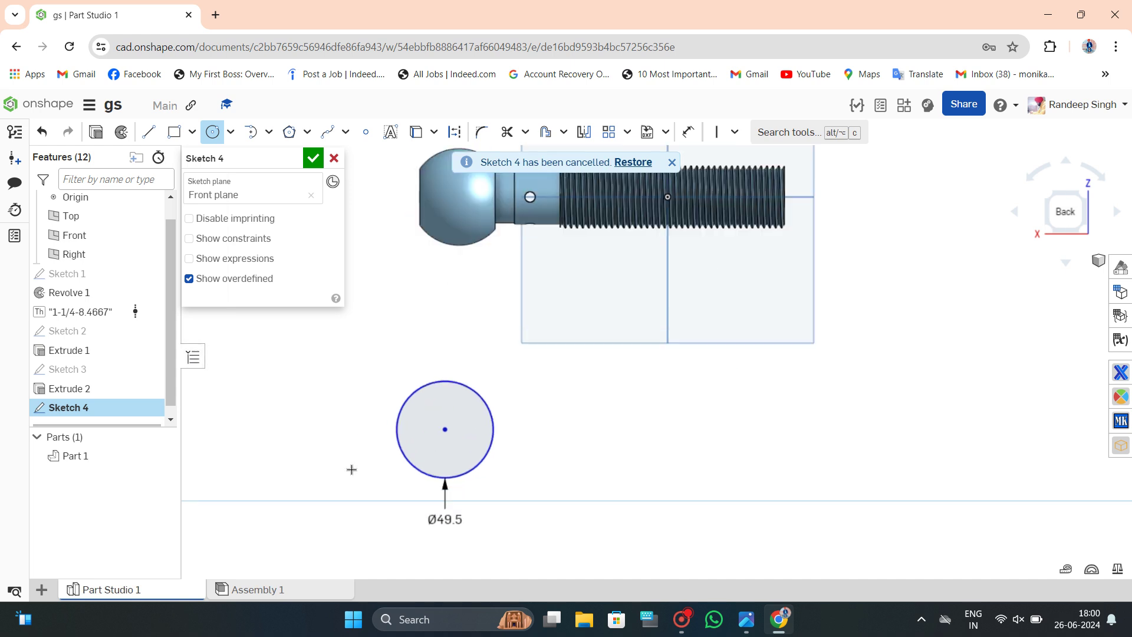
key("Escape")
Draw a 55.5 horizontal line across the circle and check it against the reference drawing.
left_click(149, 136)
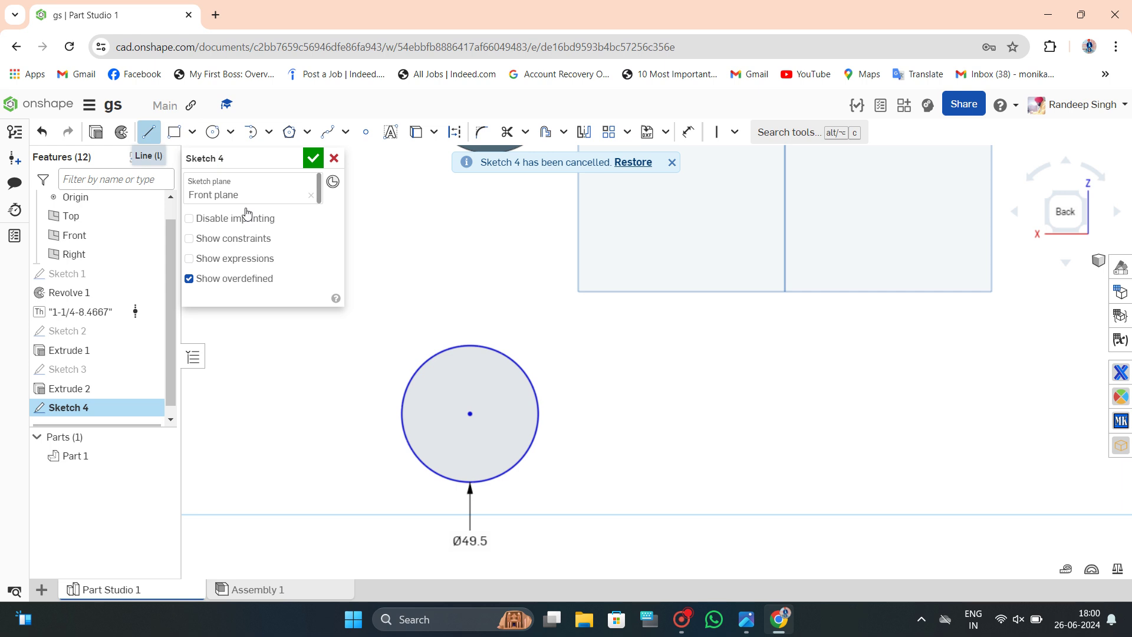
left_click(363, 395)
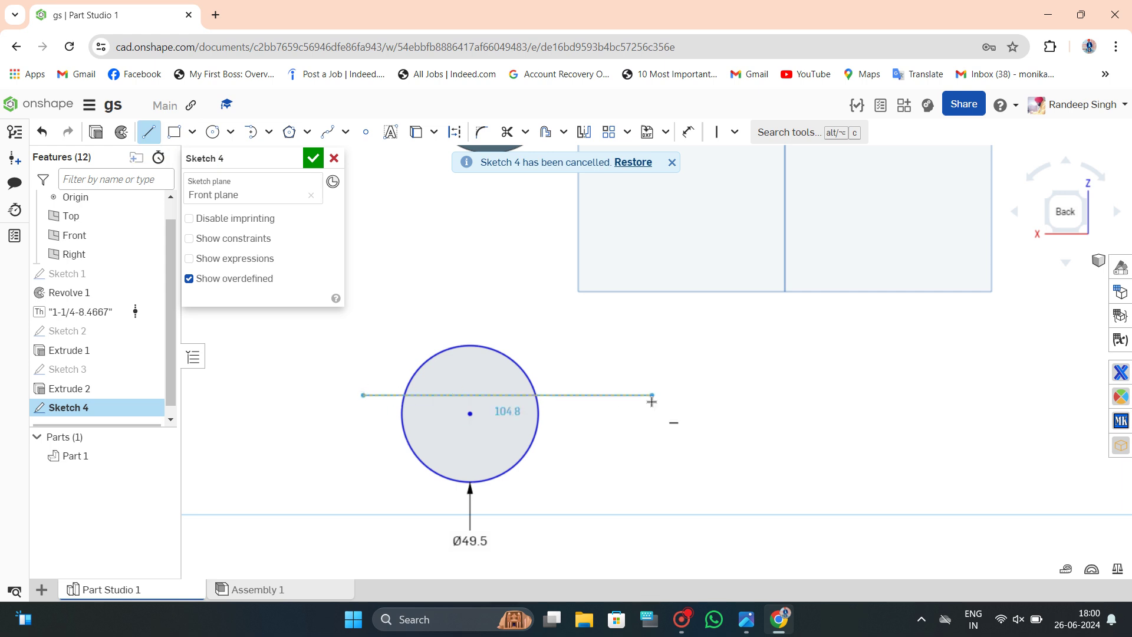
left_click(604, 396)
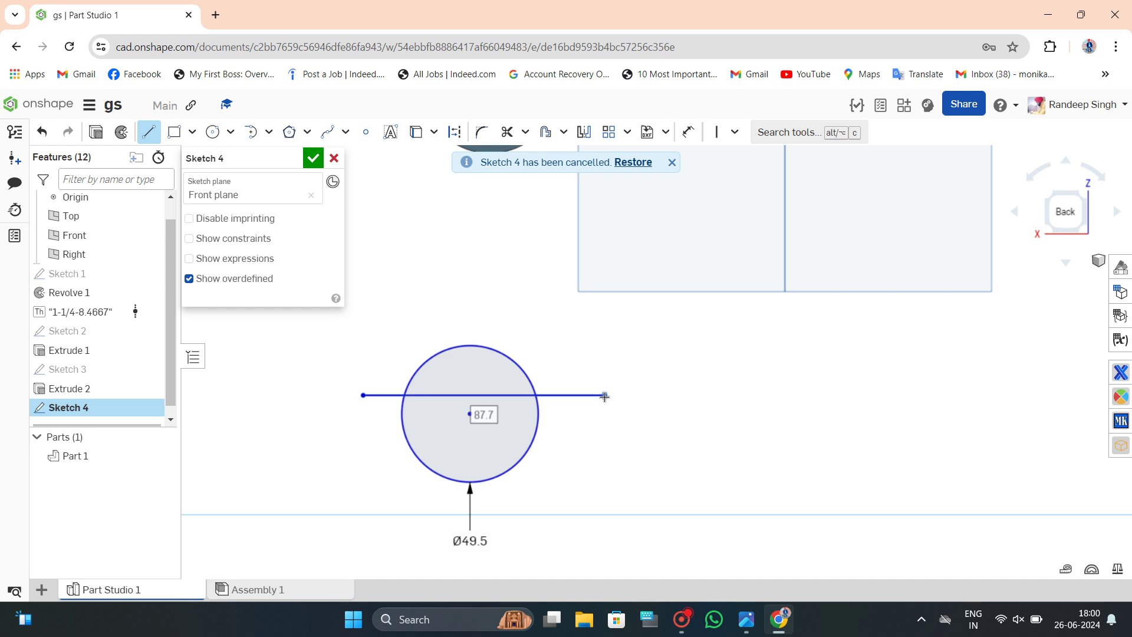
type("55.5")
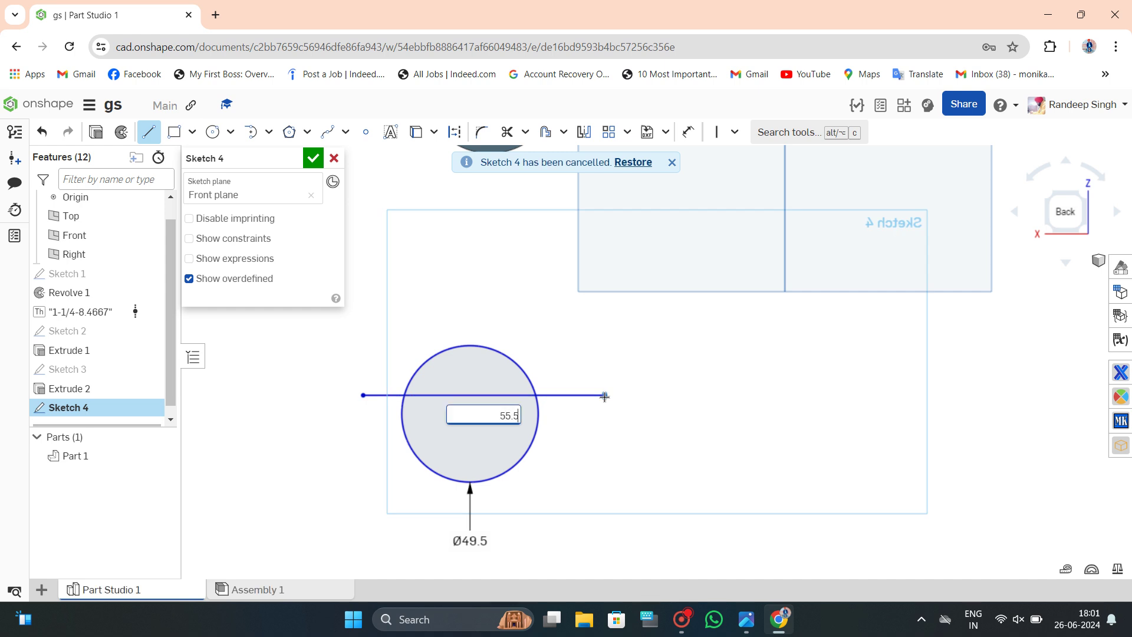
key("Return")
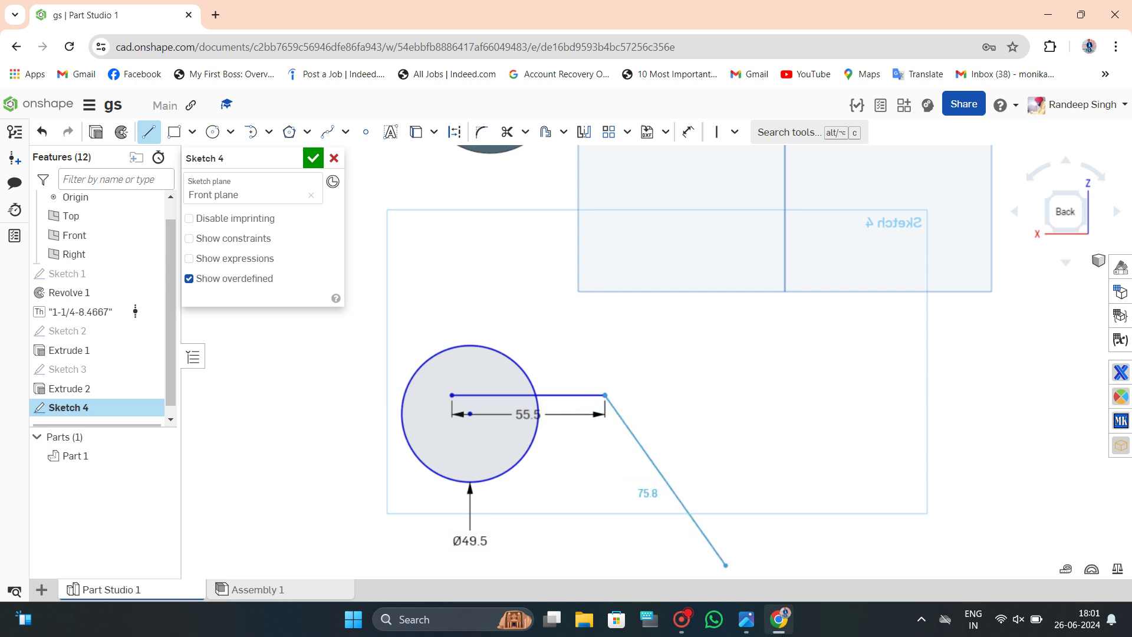
left_click(747, 619)
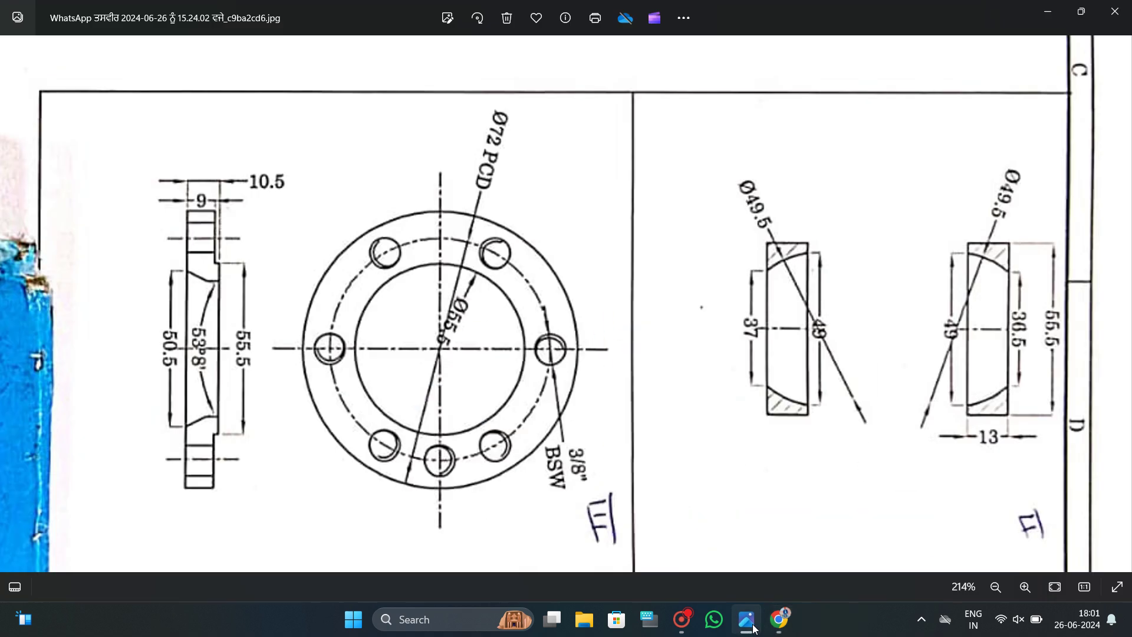
left_click(779, 619)
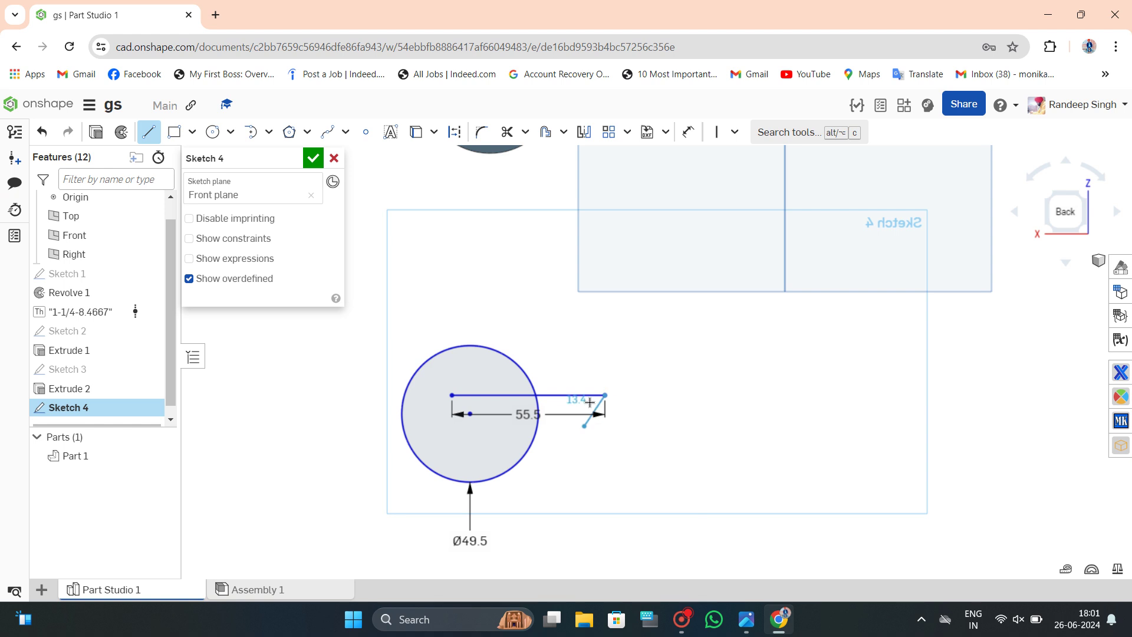
Add a 13 vertical edge and 55.5 top edge to close the rectangle, then move the circle over it.
left_click(603, 359)
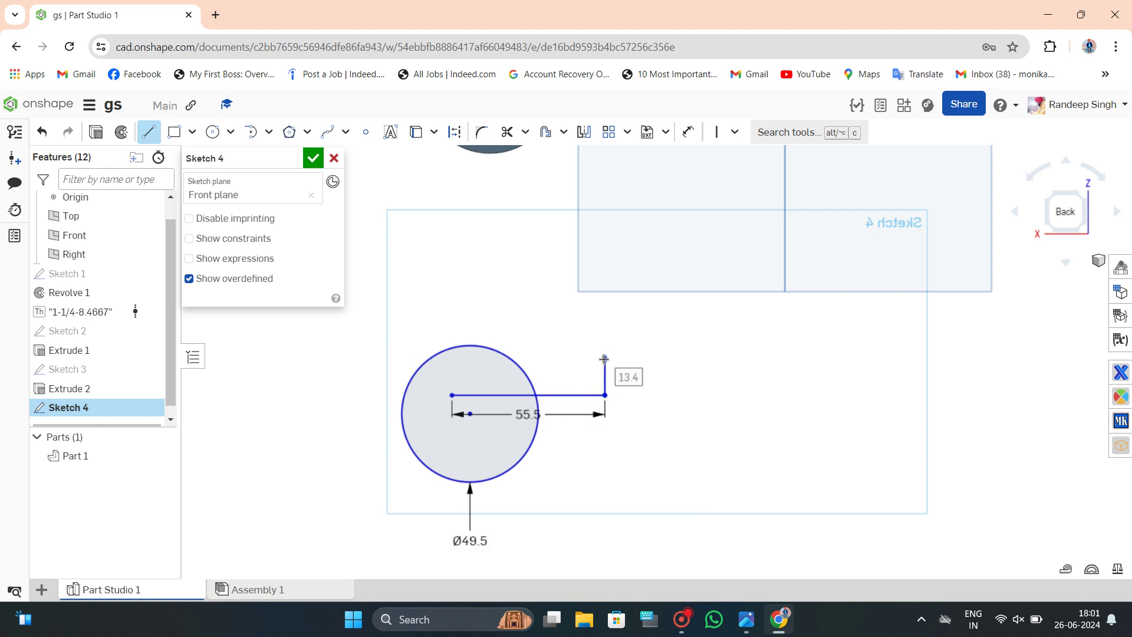
type("13")
key("Return")
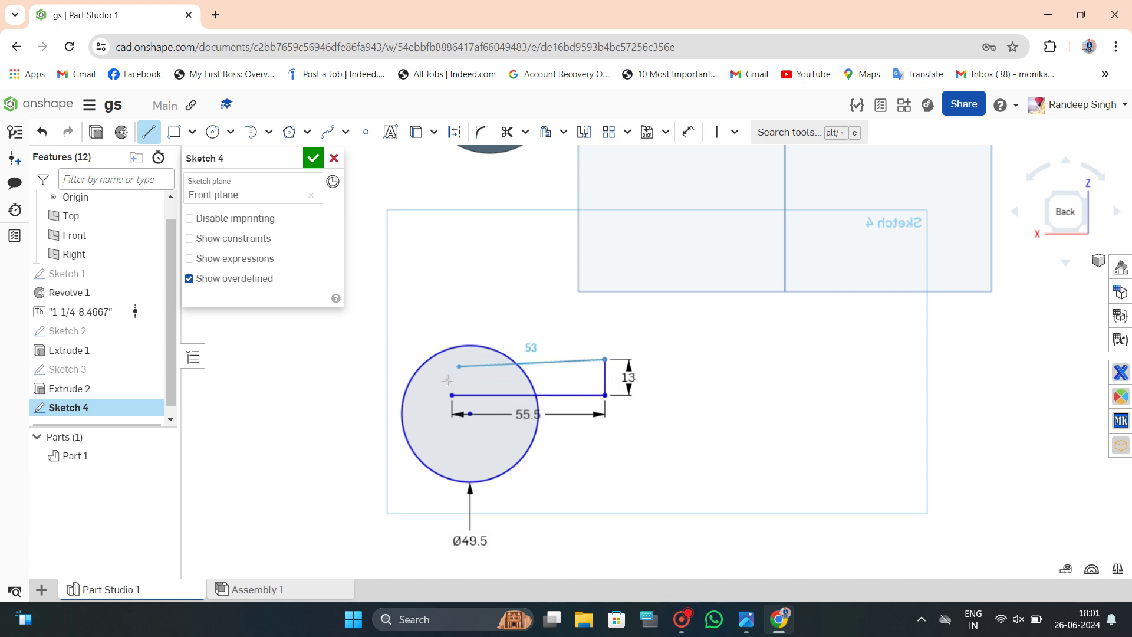
left_click(452, 359)
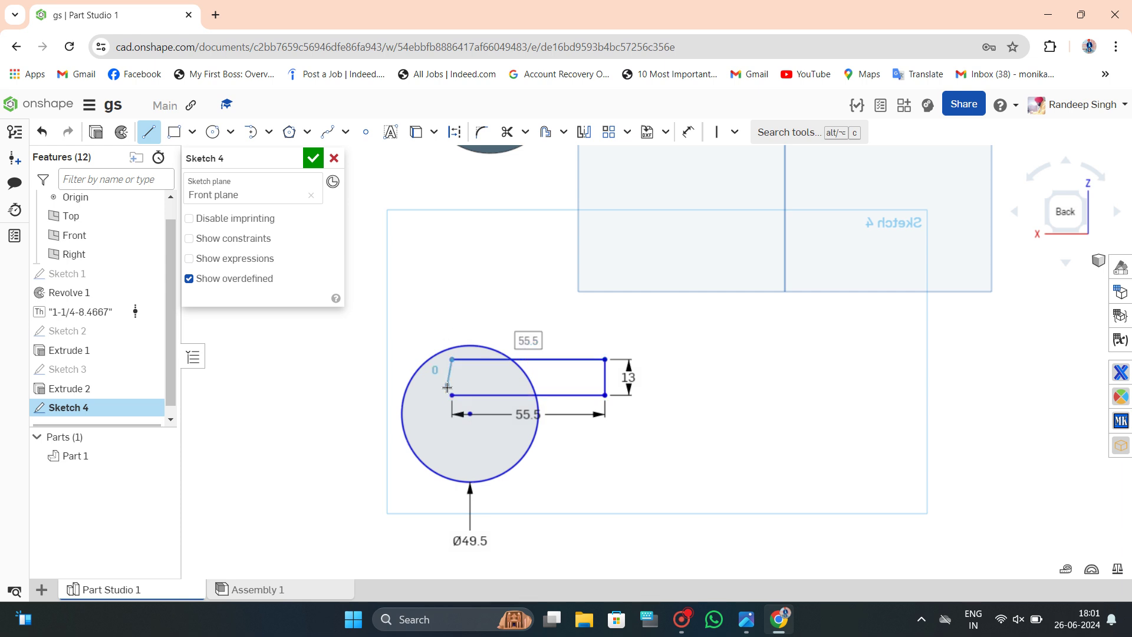
left_click(454, 394)
key("Escape")
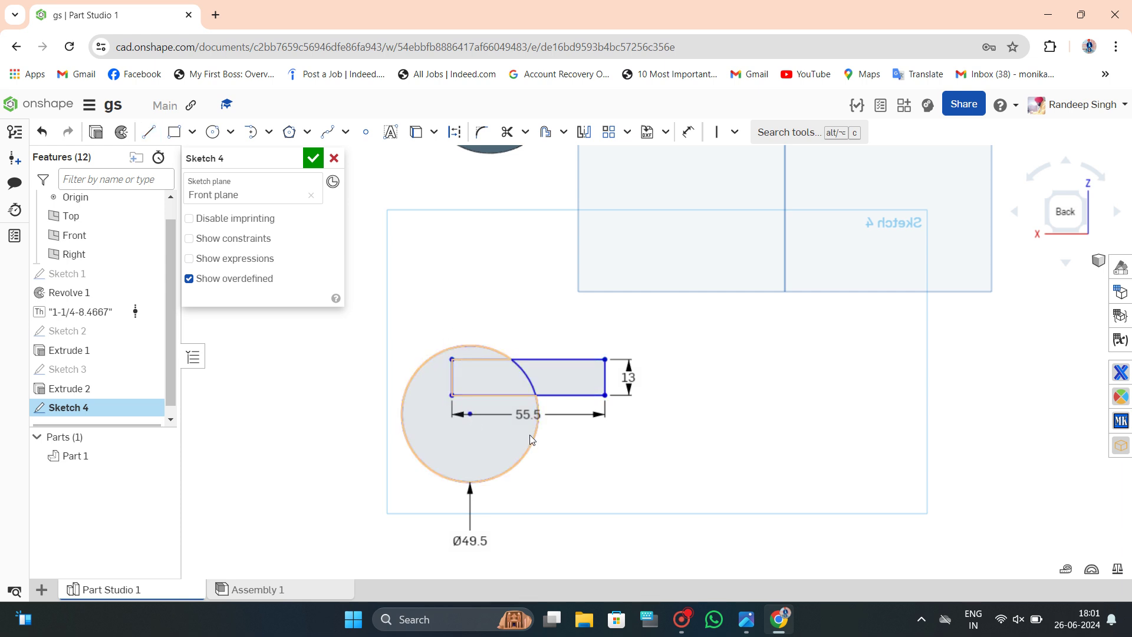
mouse_move(483, 432)
left_mouse_down()
mouse_move(541, 419)
mouse_move(416, 443)
mouse_move(458, 433)
mouse_move(530, 384)
left_mouse_up()
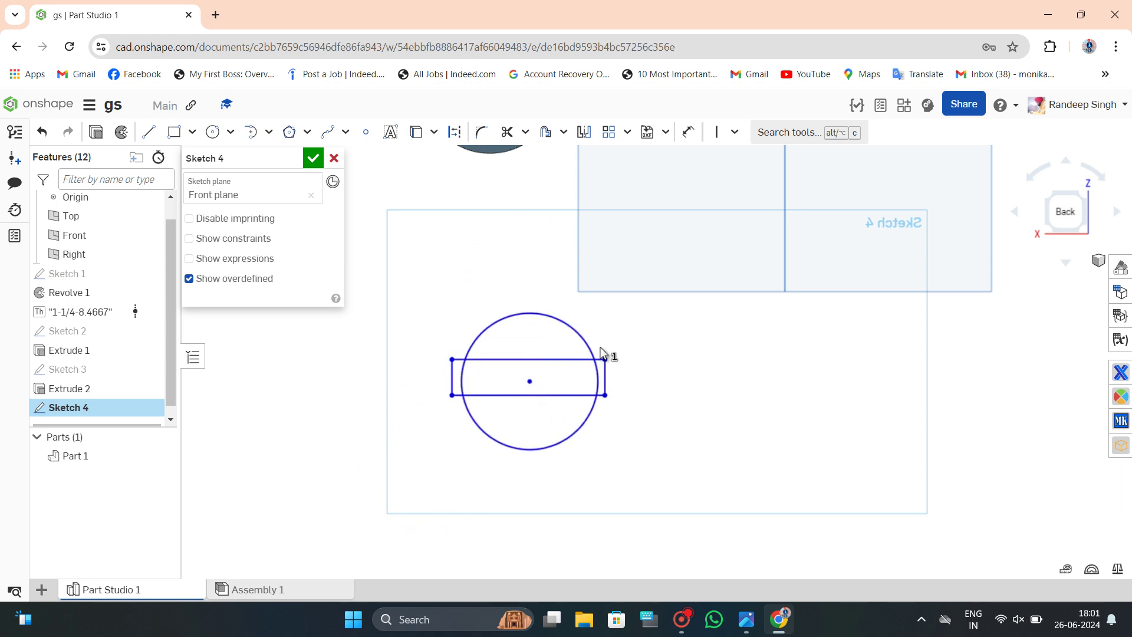
Draw a vertical construction centerline through the circle.
left_click(148, 131)
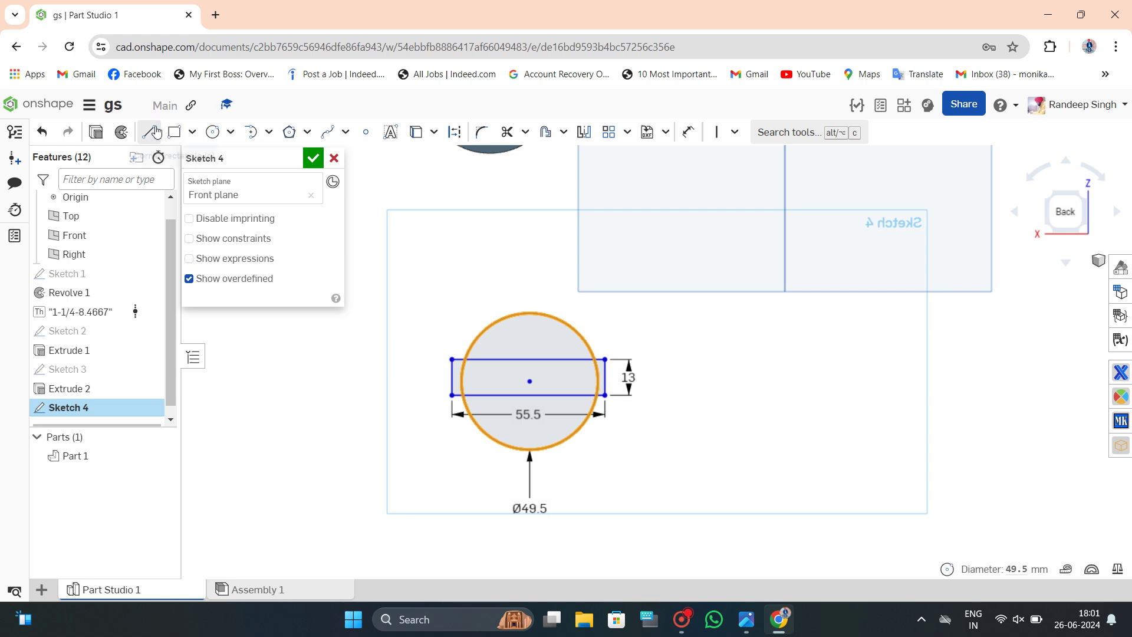
left_click(452, 133)
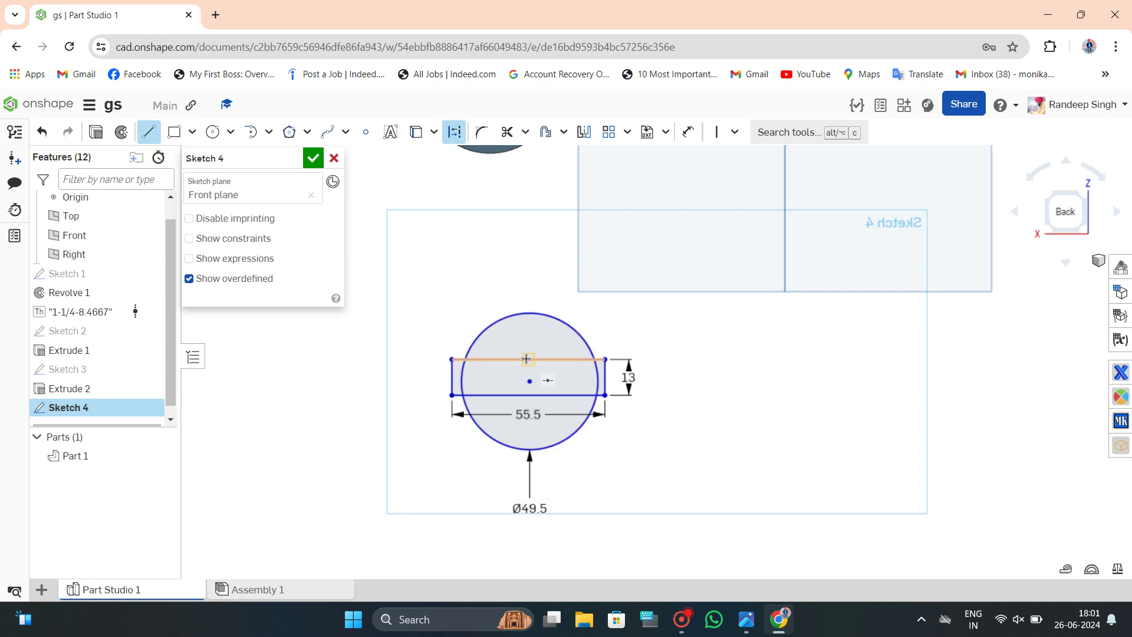
left_click(529, 283)
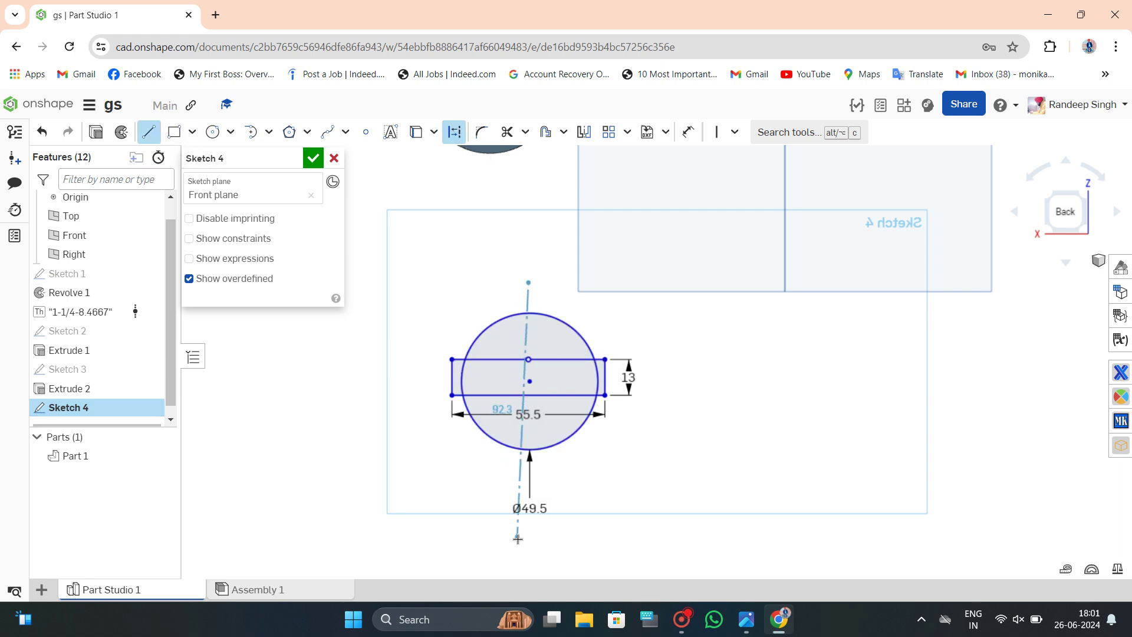
left_click(527, 488)
key("Escape")
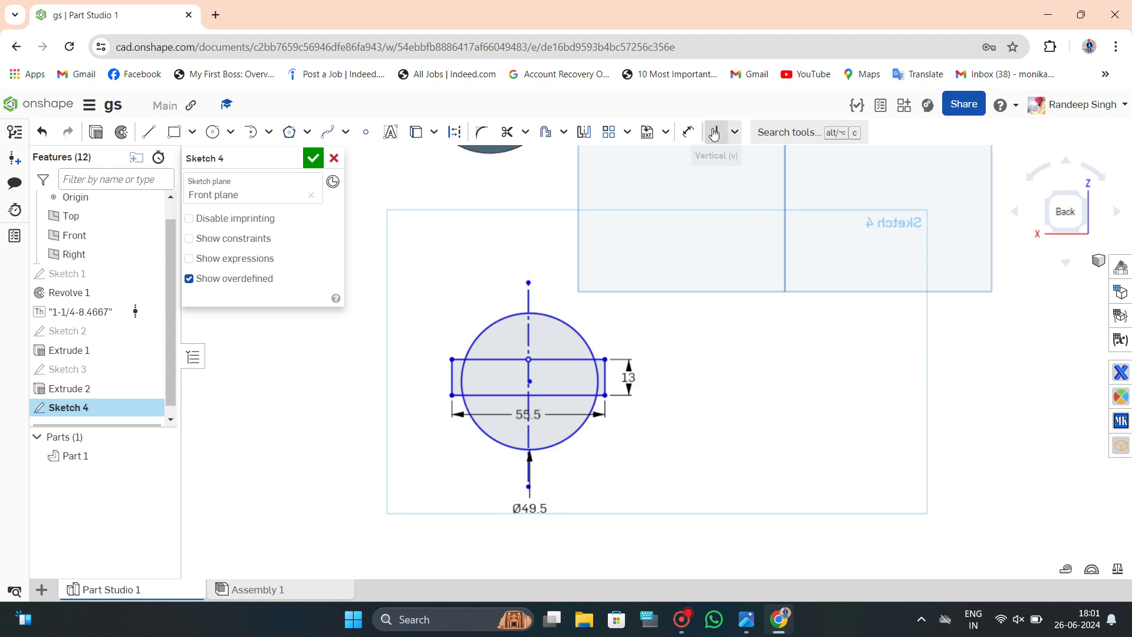
Make the rectangle's top corners symmetric about the centerline.
left_click(734, 132)
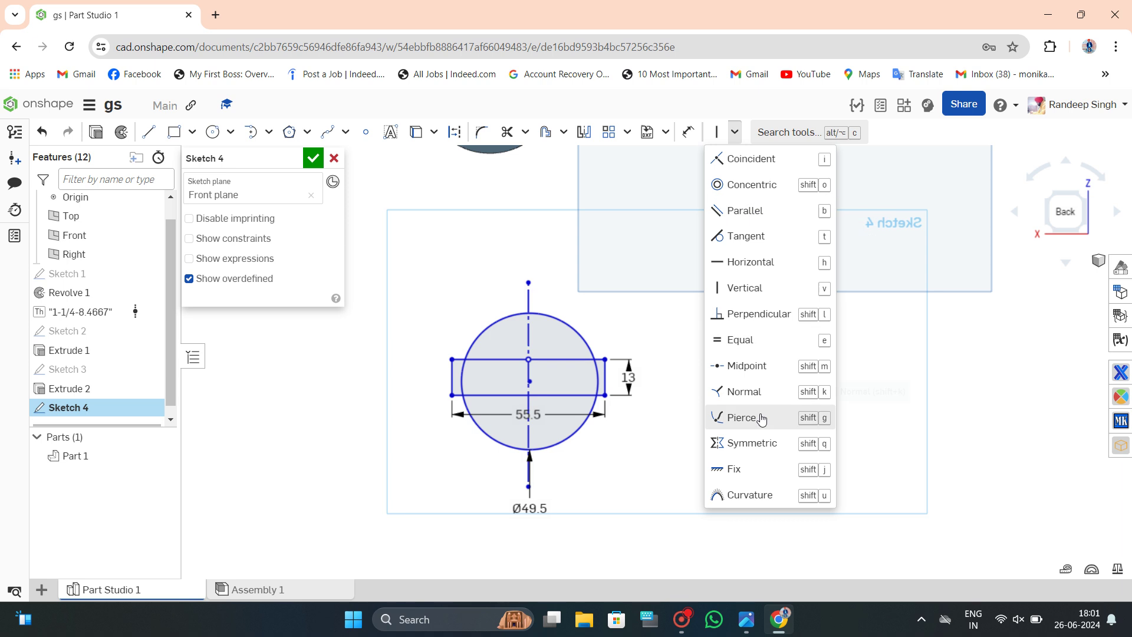
left_click(451, 360)
left_click(606, 359)
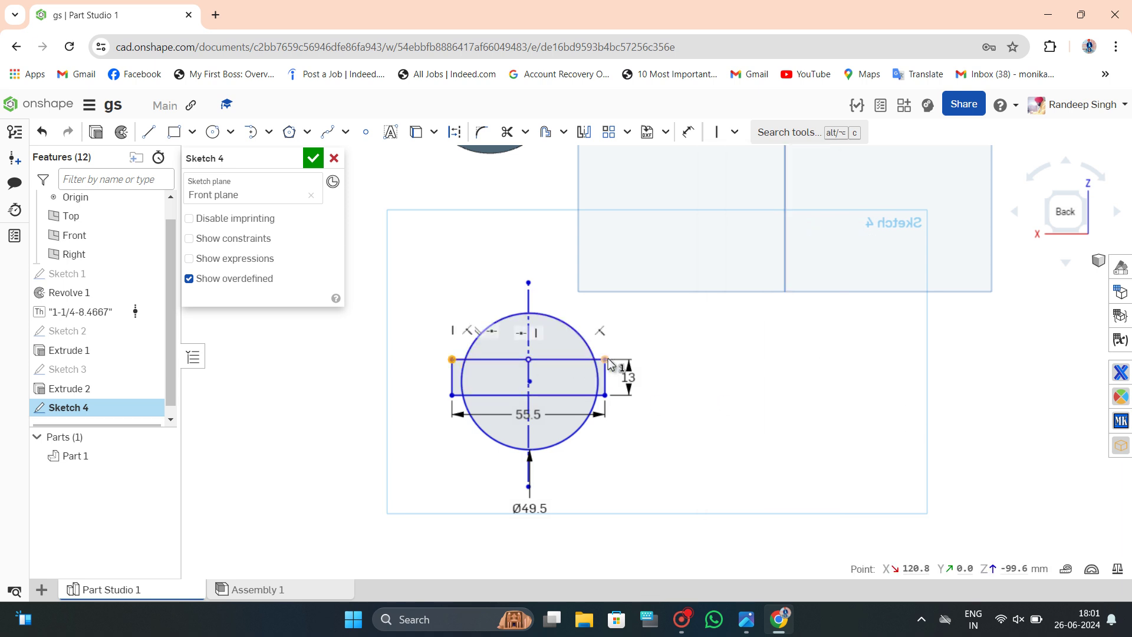
left_click(529, 298)
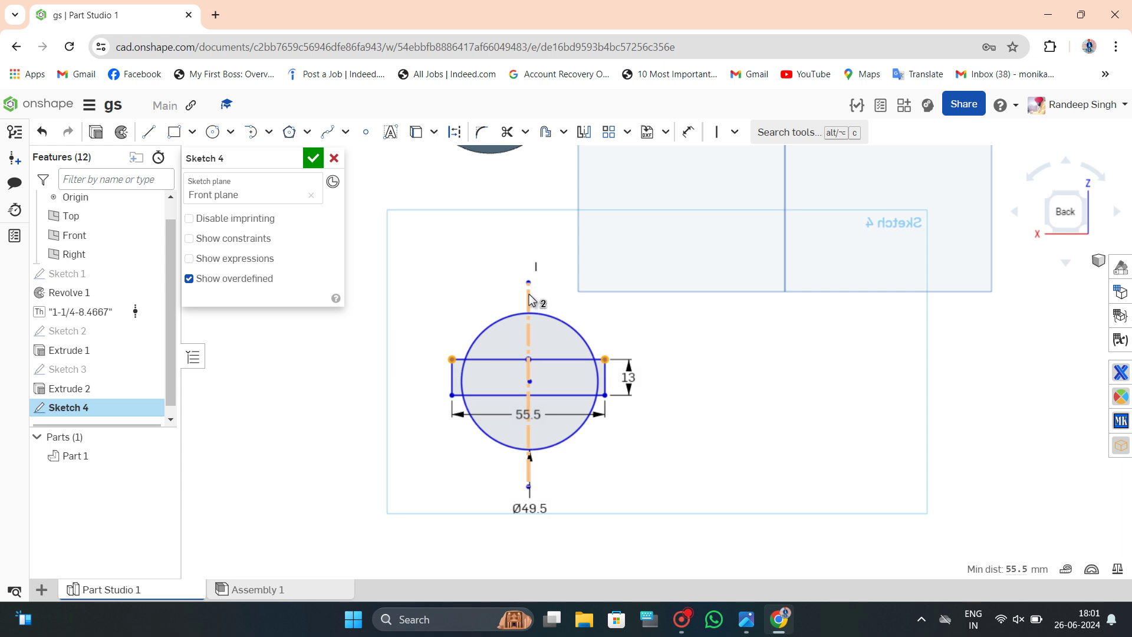
left_click(735, 133)
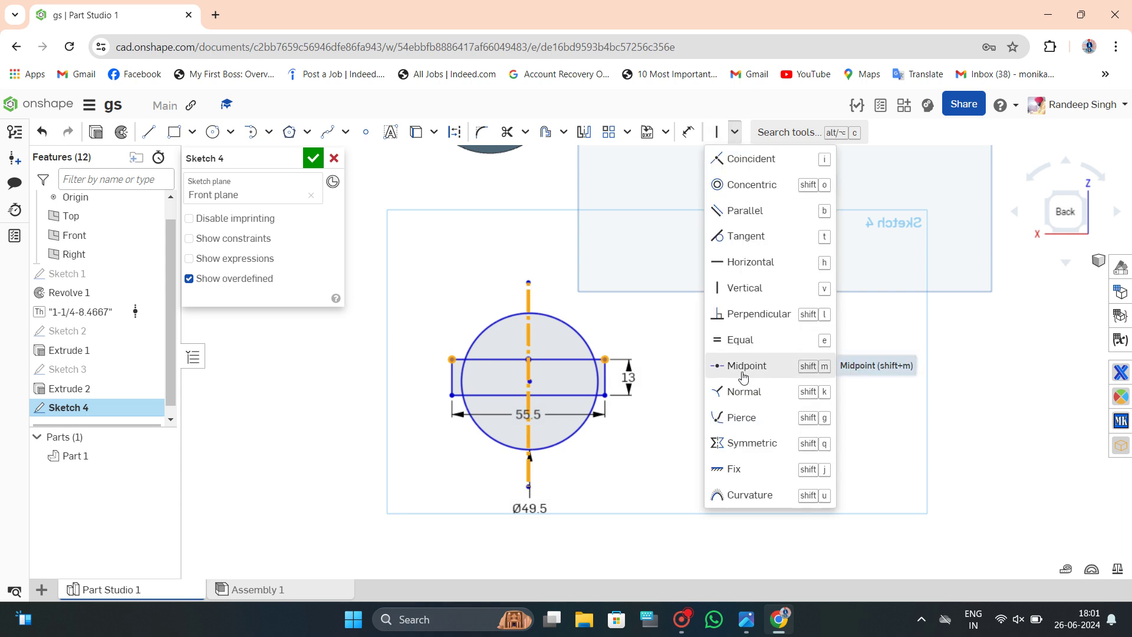
left_click(742, 440)
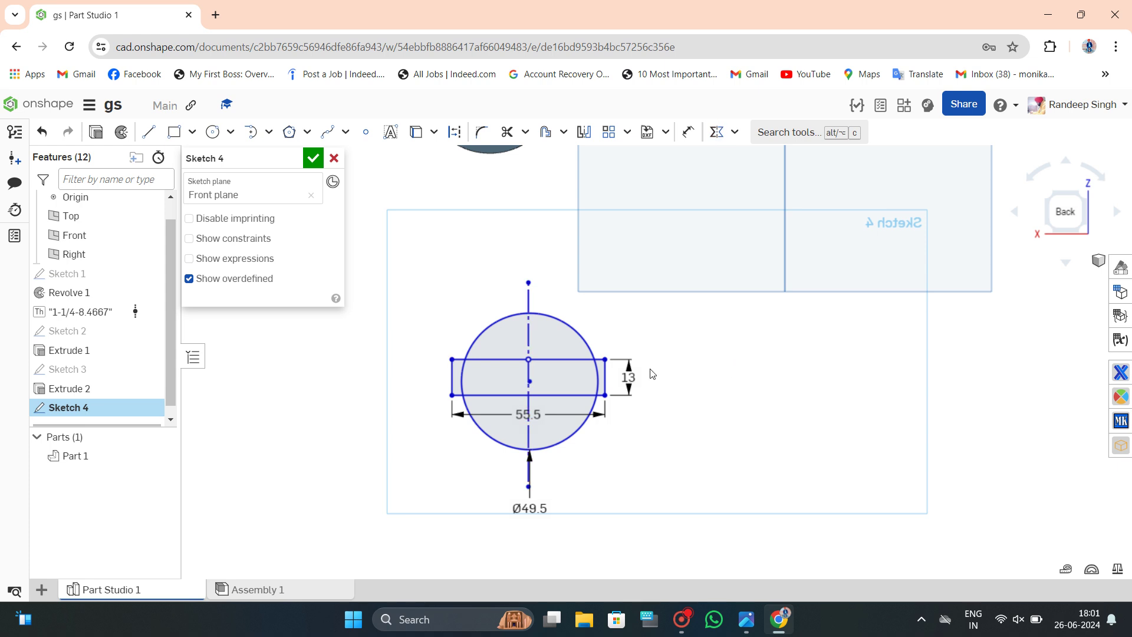
Make the rectangle's left and right edges symmetric about the centerline.
left_click(453, 380)
left_click(605, 380)
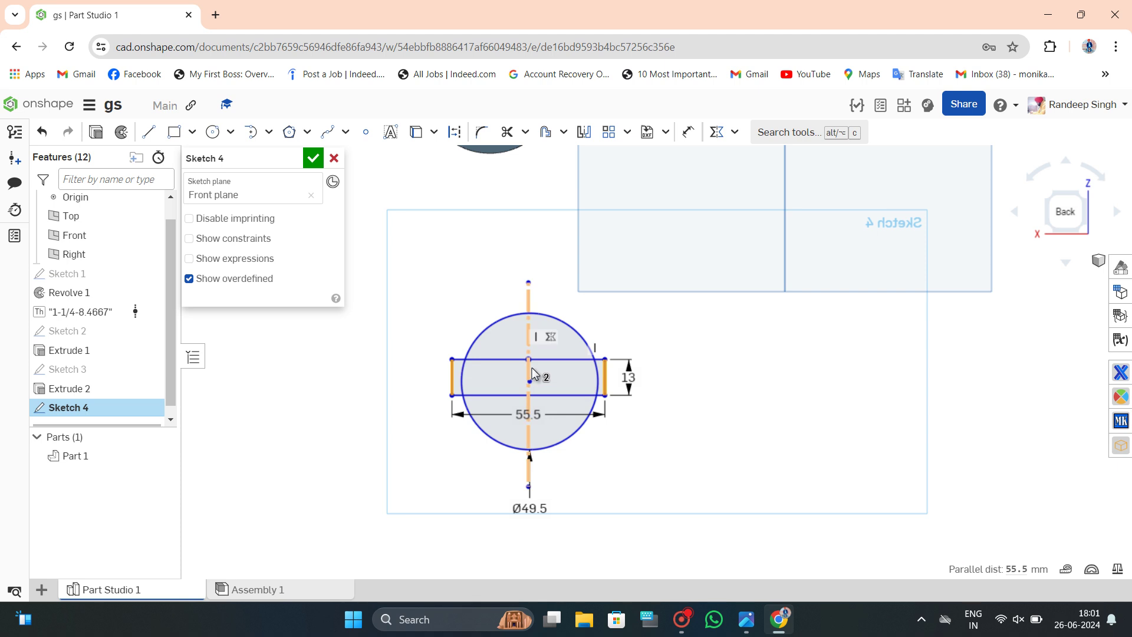
left_click(531, 370)
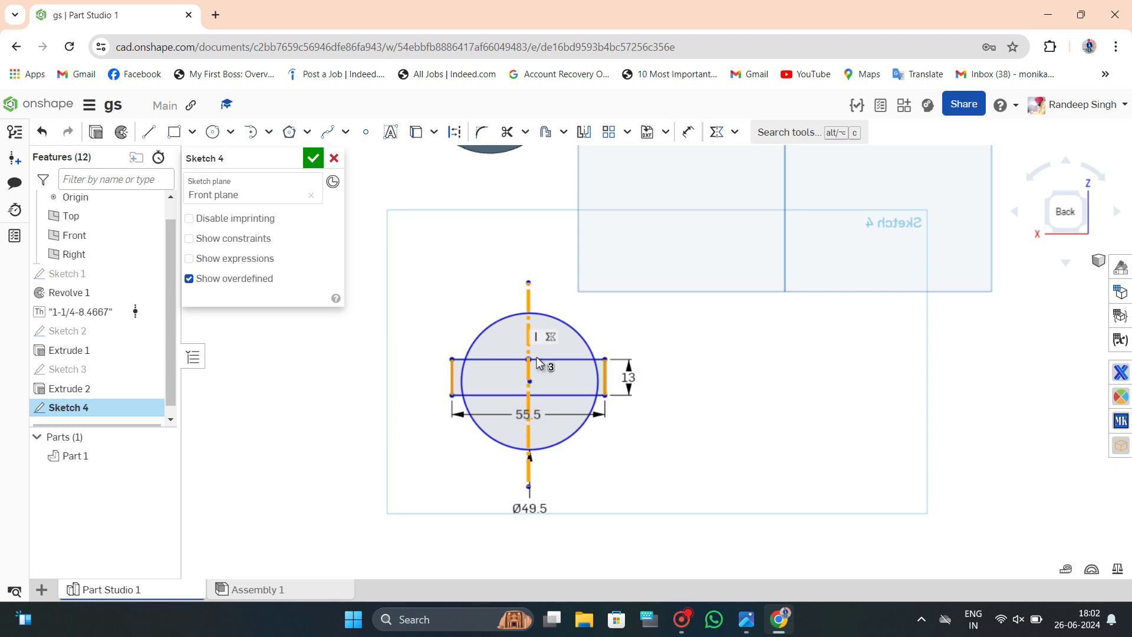
left_click(717, 133)
left_click(717, 133)
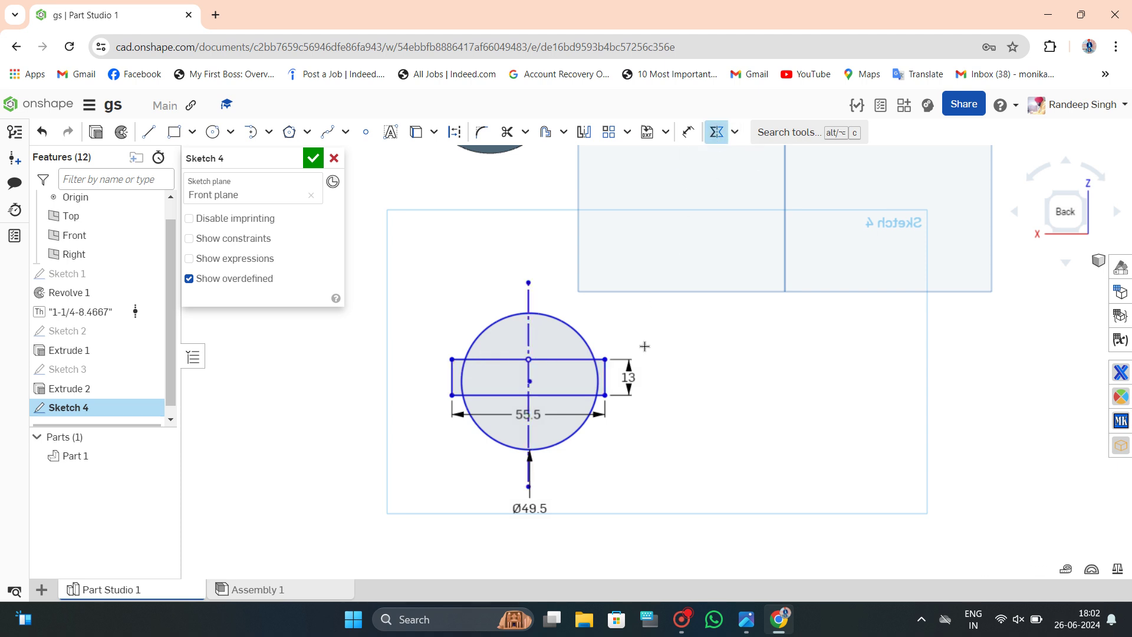
left_click(453, 381)
left_click(527, 392)
Undo an accidental drag of the rectangle and centerline, then select the Ø49.5 circle.
scroll(479, 383, "up", 2)
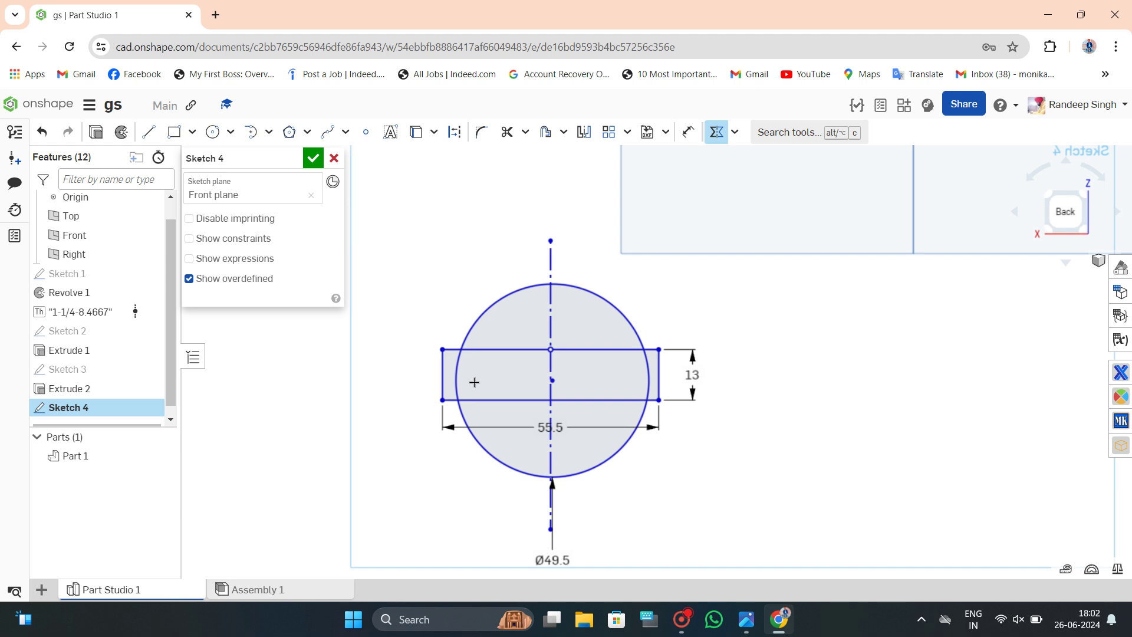
left_click(554, 369)
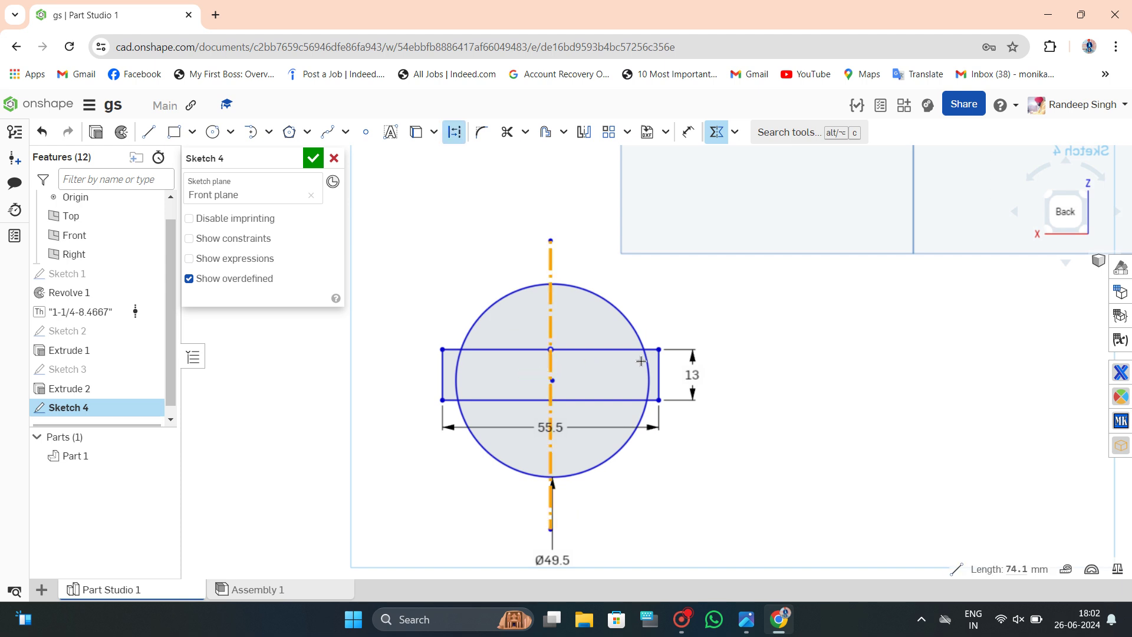
mouse_move(656, 355)
left_mouse_down()
mouse_move(867, 338)
mouse_move(877, 361)
mouse_move(674, 371)
mouse_move(659, 375)
mouse_move(661, 387)
left_mouse_up()
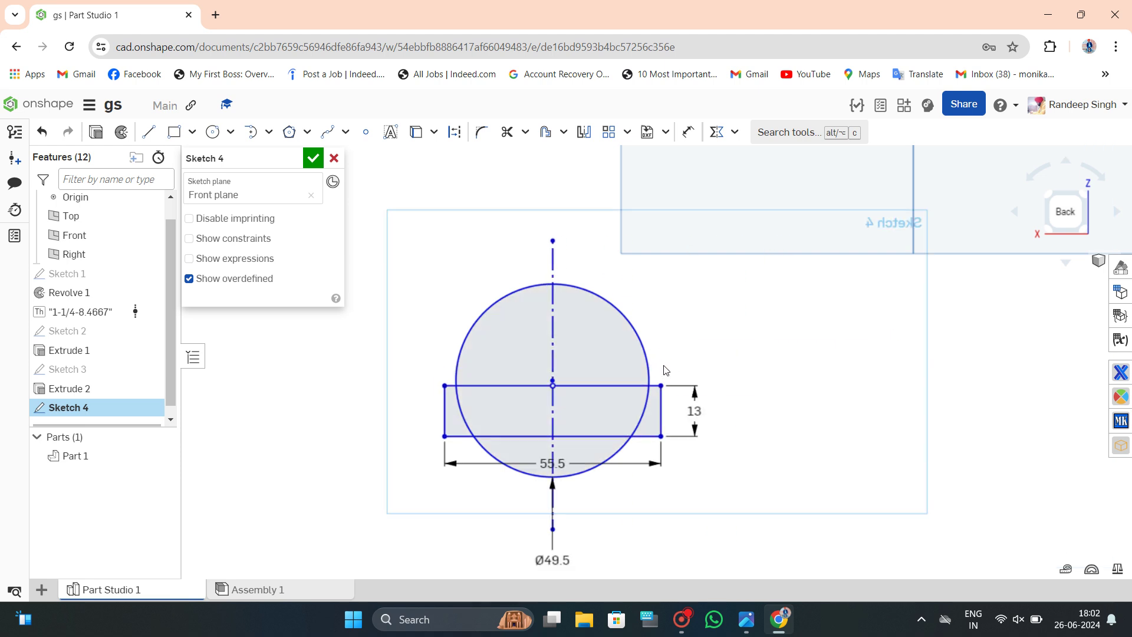
key("ctrl+z")
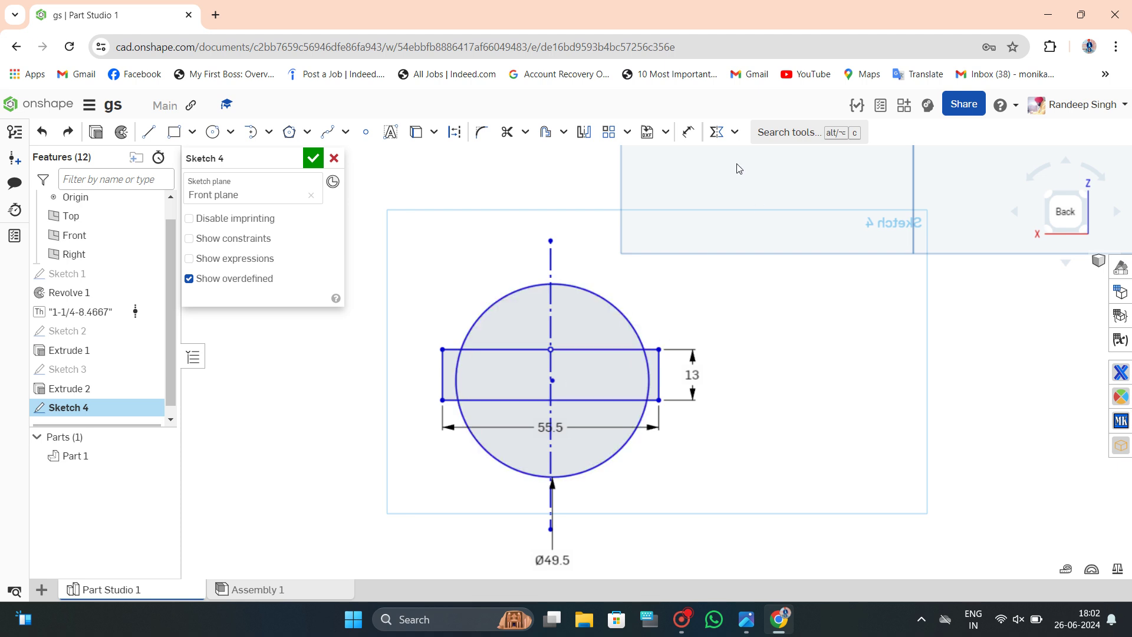
left_click(649, 388)
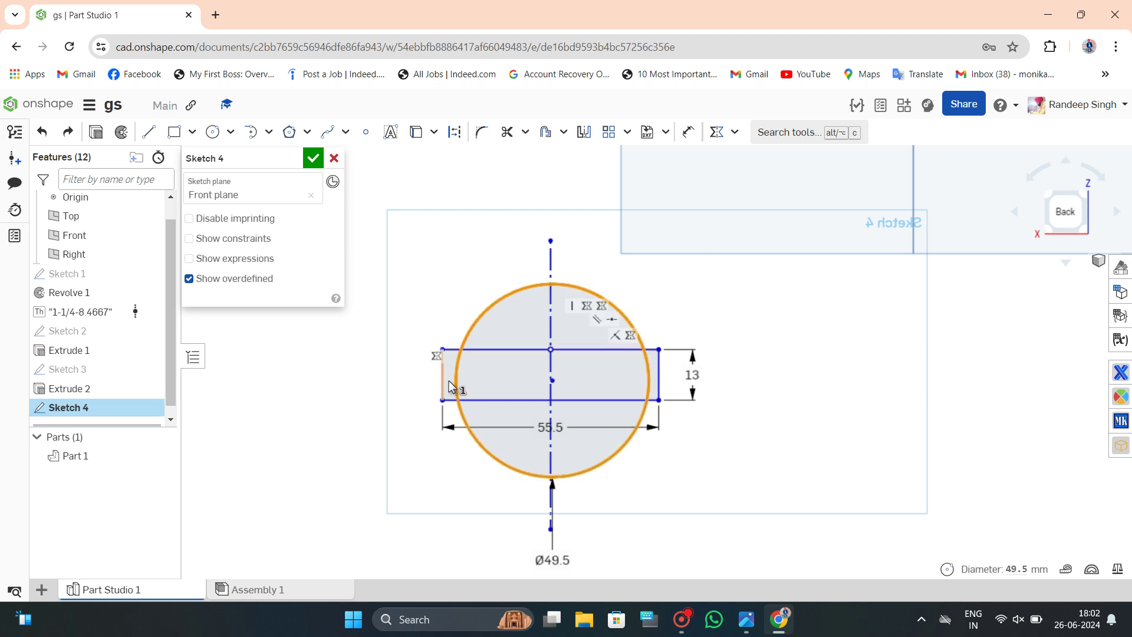
Try constraining the Ø49.5 circle symmetric about the centerline, then drag it up.
key("Escape")
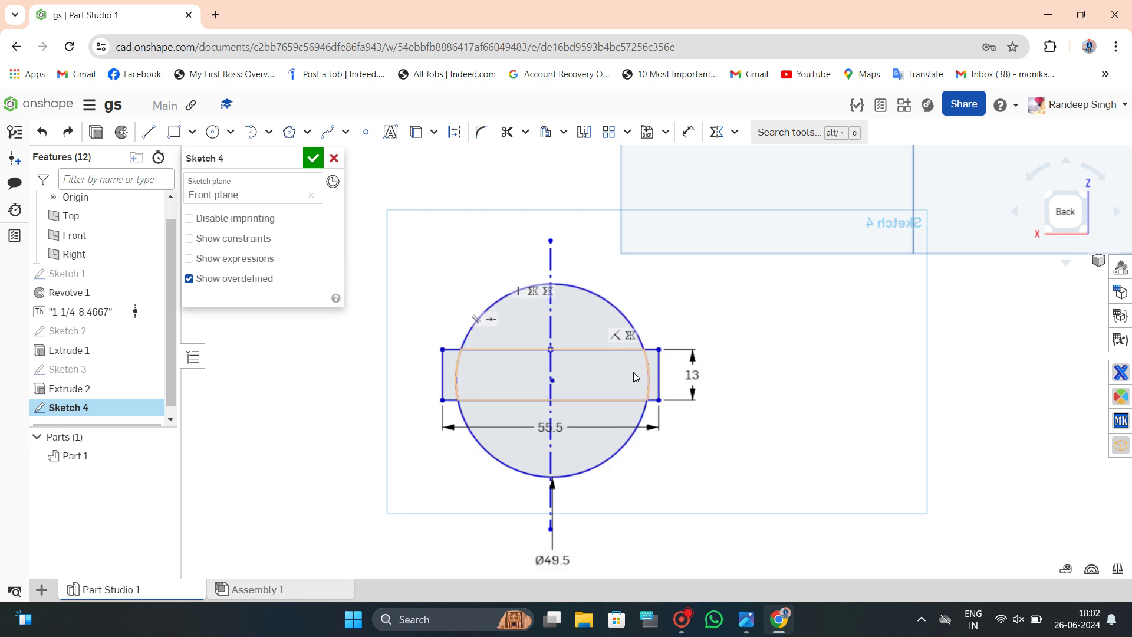
left_click(647, 376)
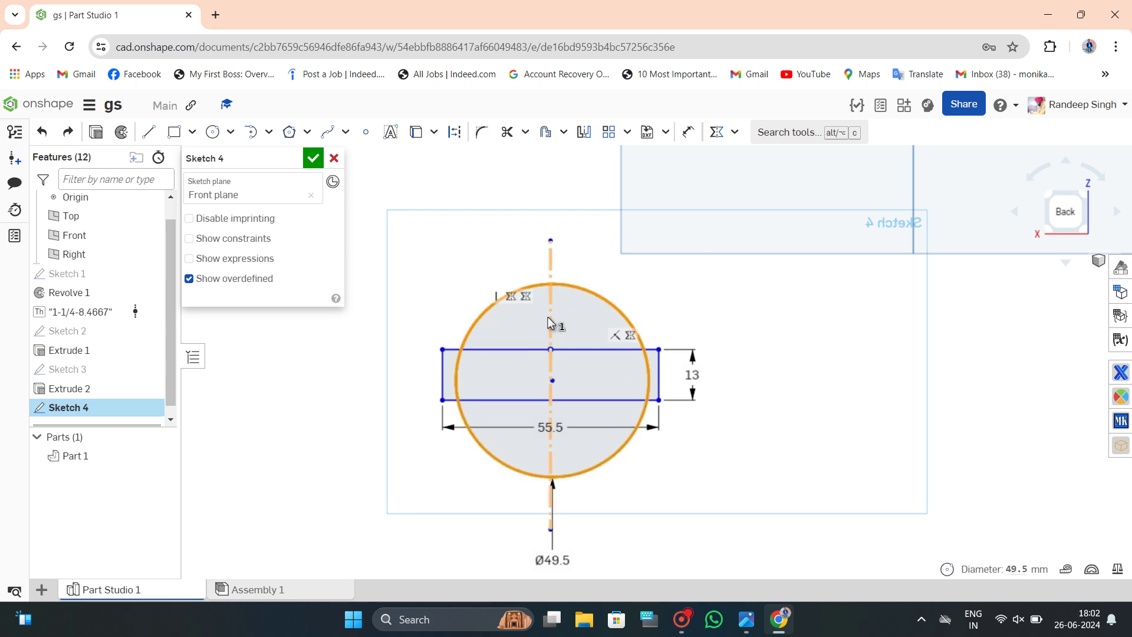
left_click(548, 317)
left_click(716, 132)
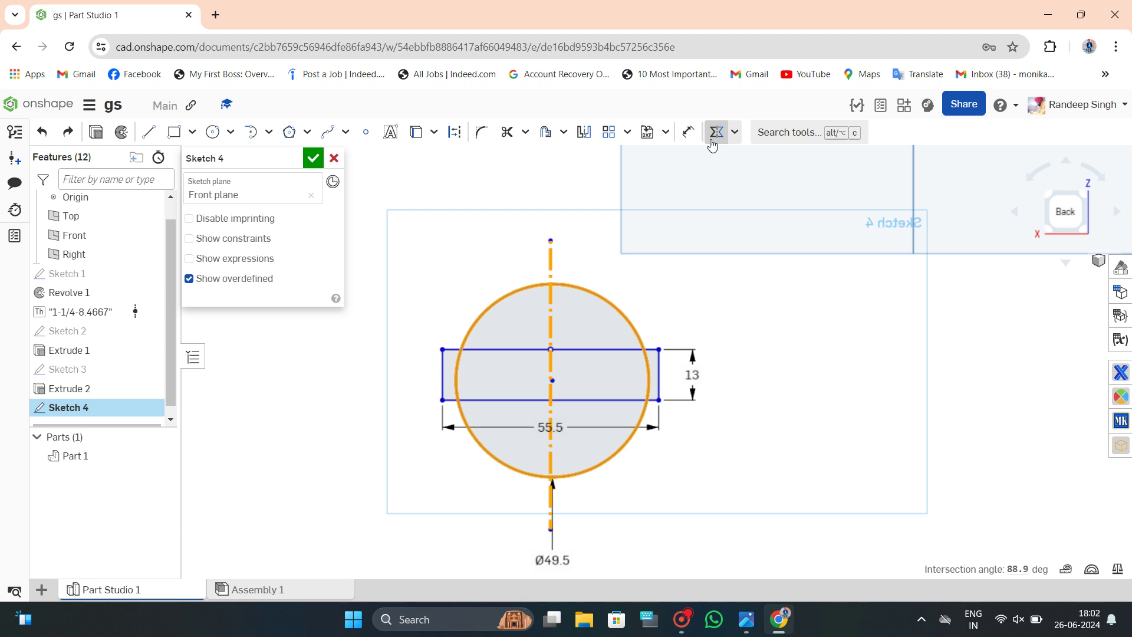
left_click(638, 347)
left_click(548, 369)
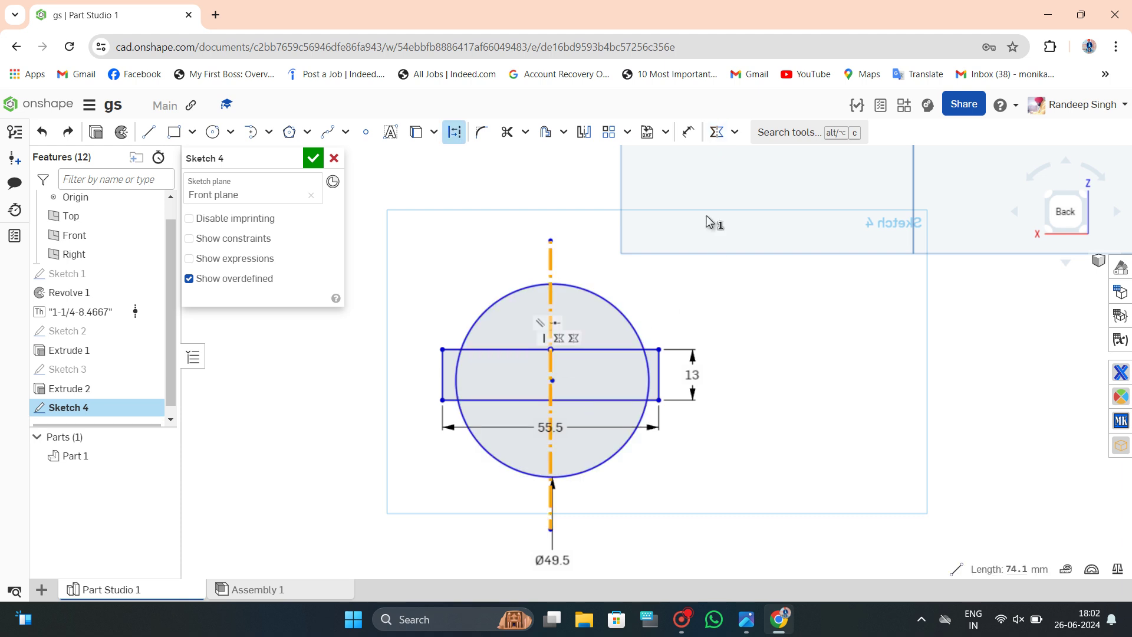
left_click(610, 302)
mouse_move(557, 381)
left_mouse_down()
mouse_move(531, 345)
mouse_move(514, 226)
left_mouse_up()
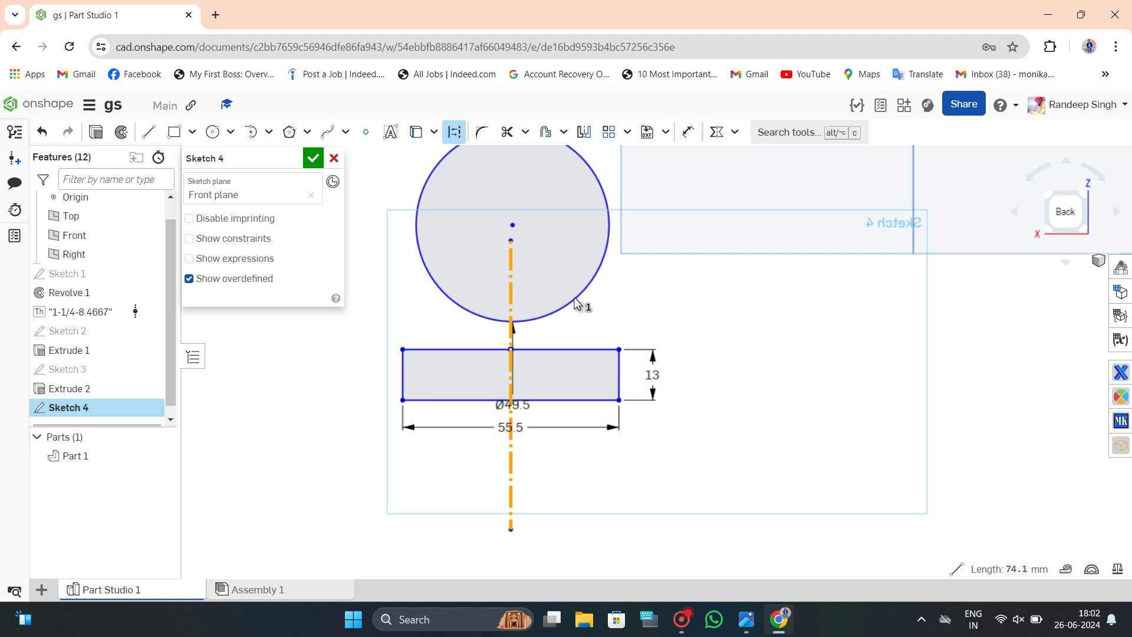
Restore the accidentally deleted centerline, then delete the circle and its Ø49.5 dimension.
left_click(600, 278)
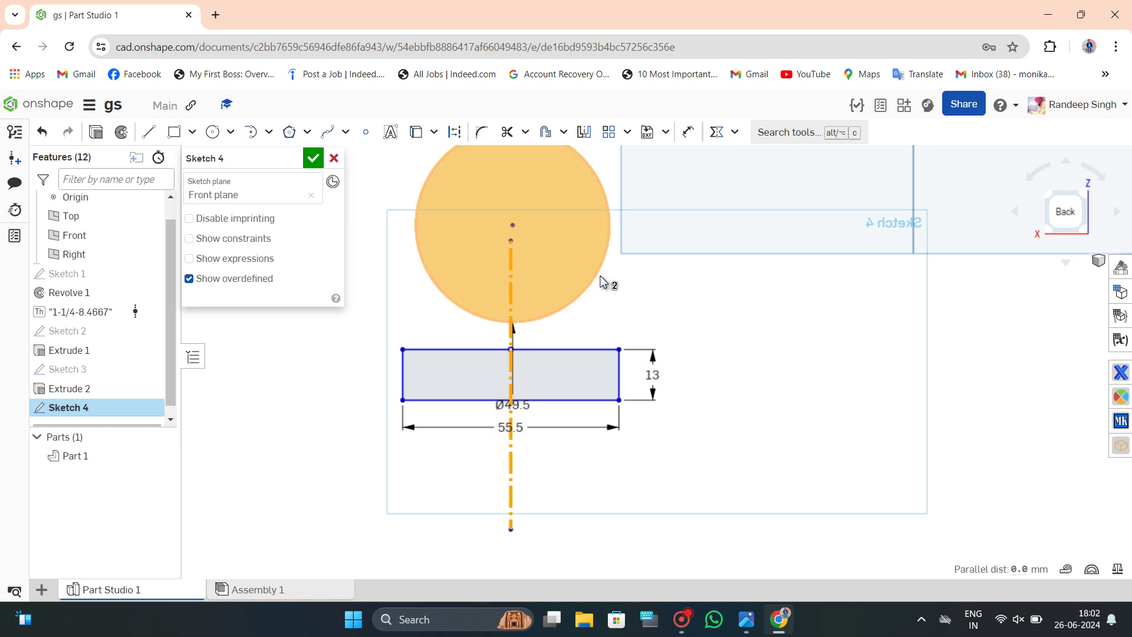
key("Delete")
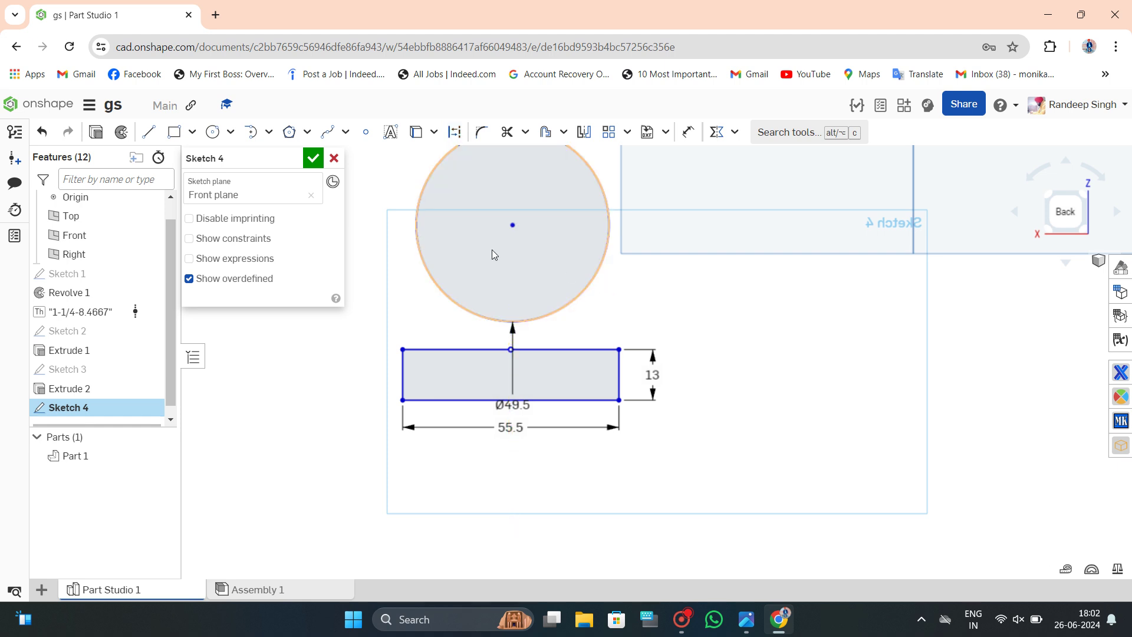
key("ctrl+z")
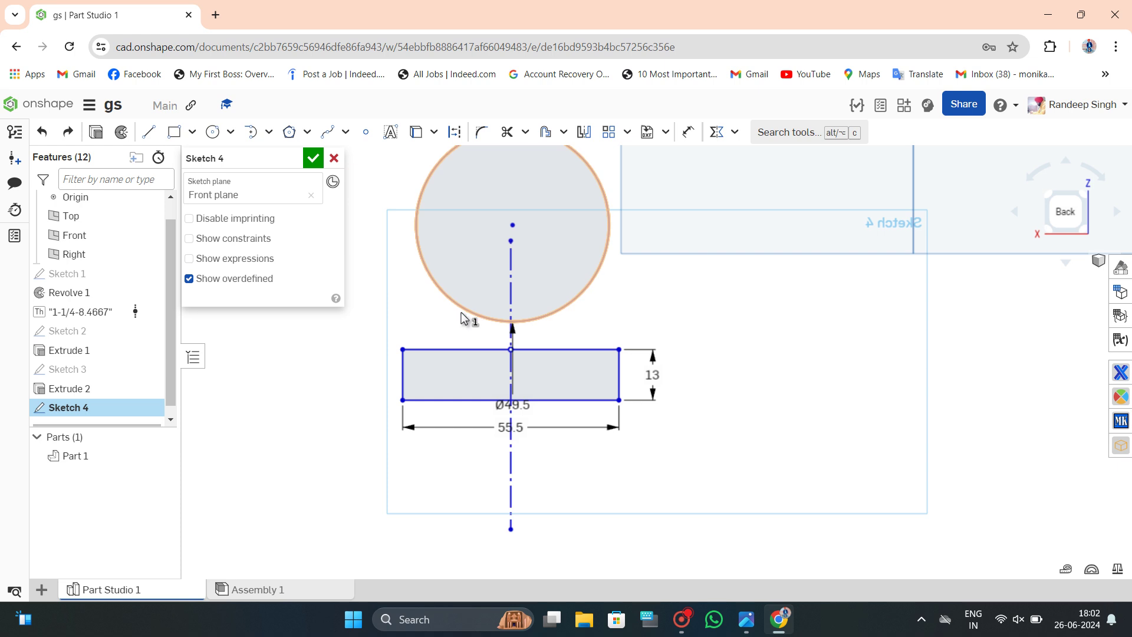
right_click(461, 313)
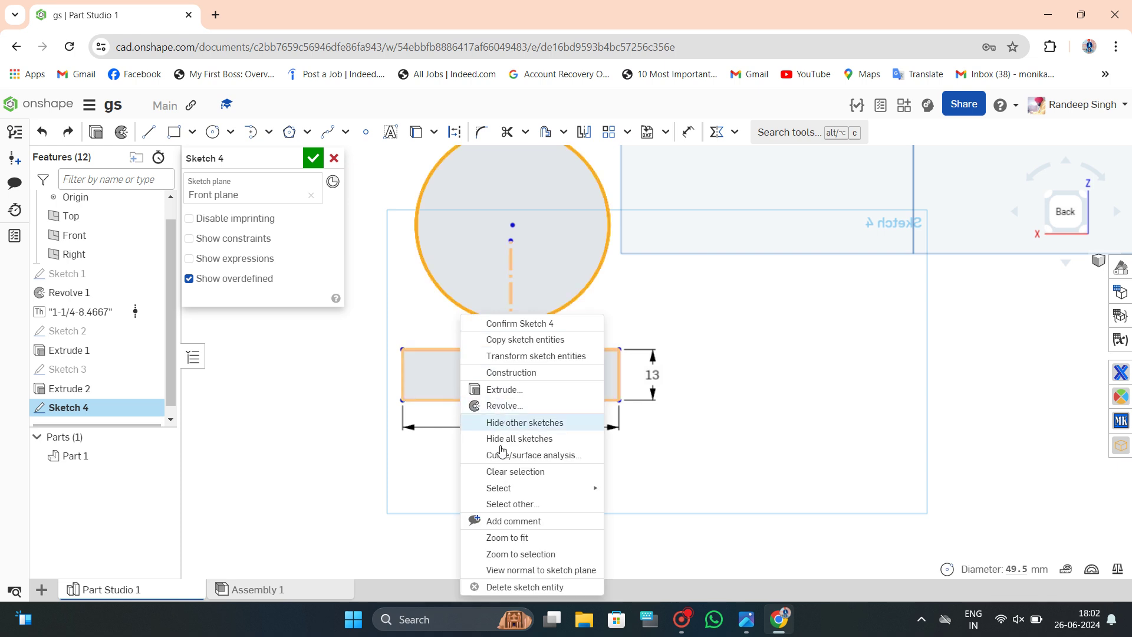
left_click(645, 362)
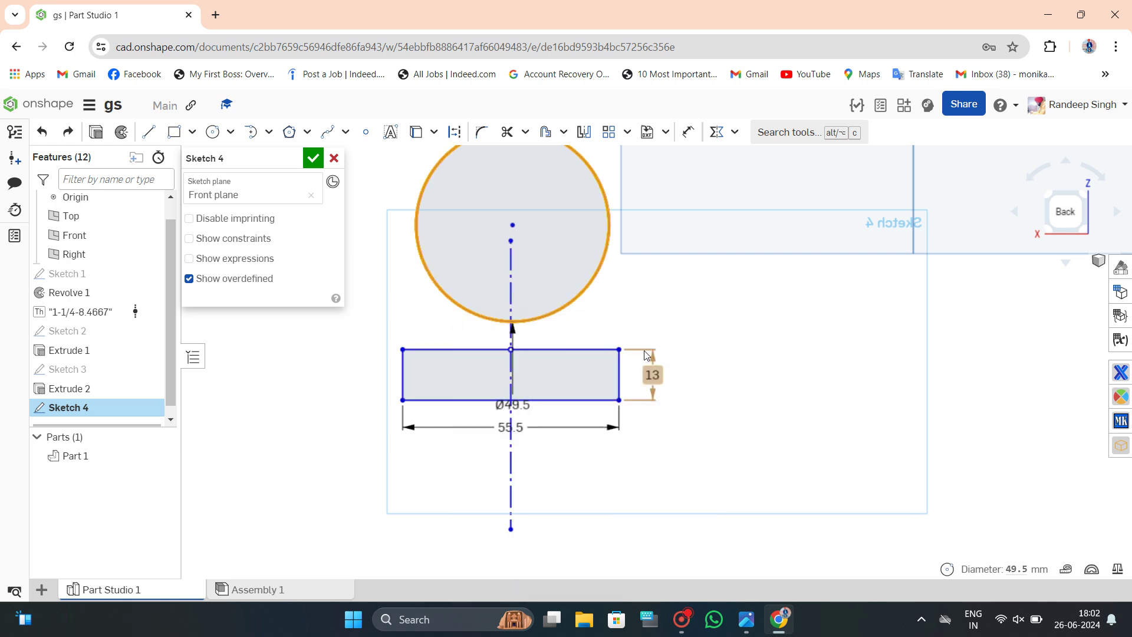
key("Delete")
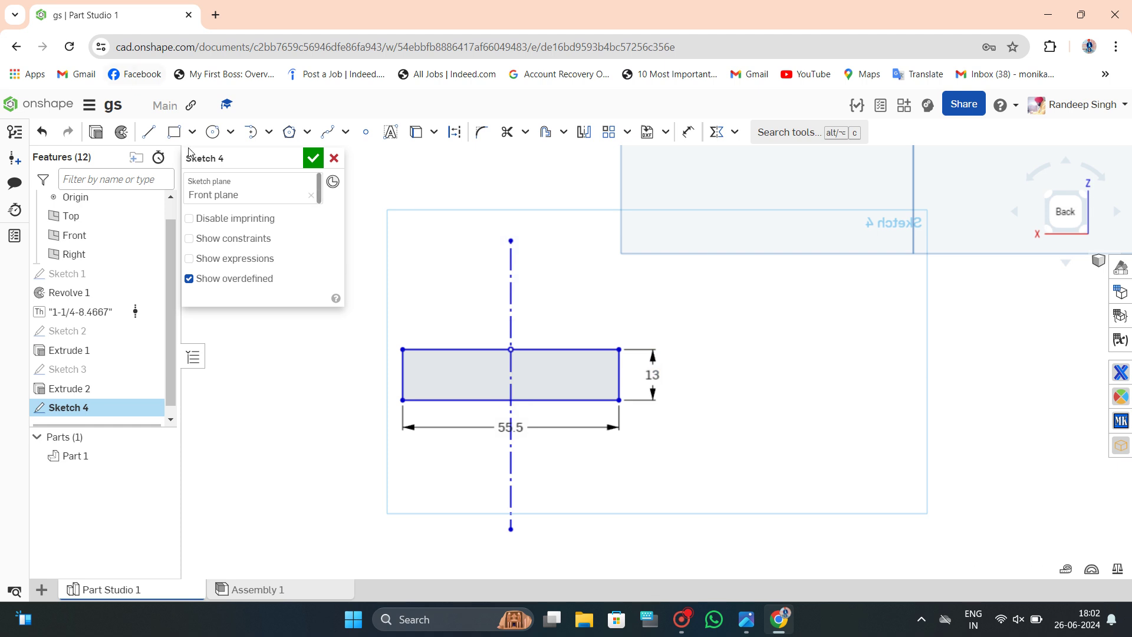
Draw a Ø49.5 circle centred on the centerline at the middle of the rectangle.
left_click(213, 132)
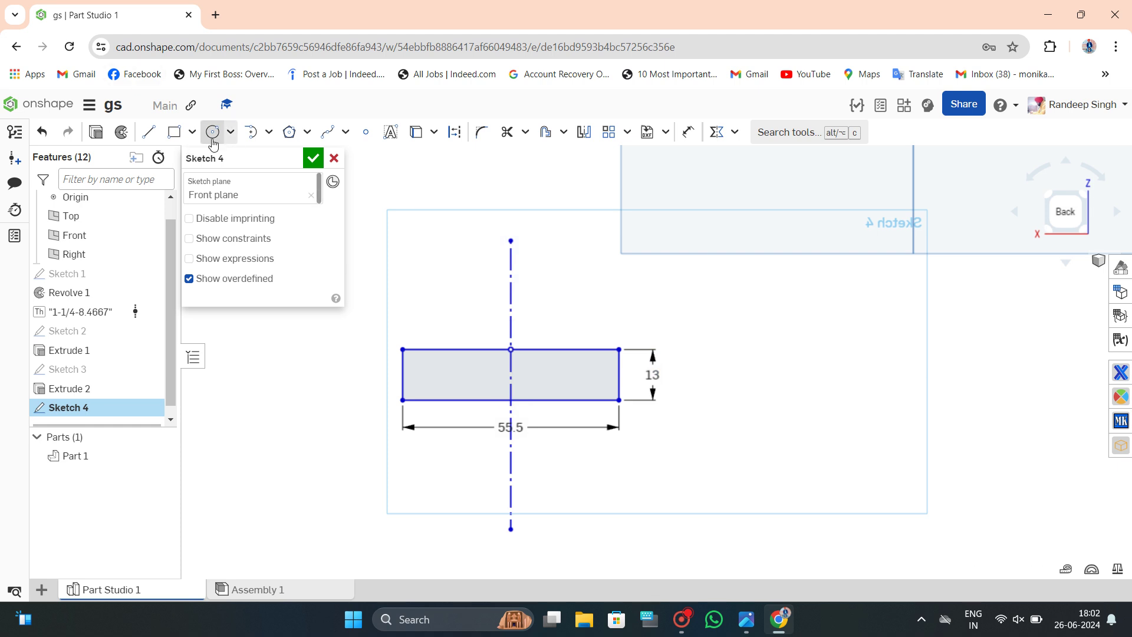
left_click(512, 372)
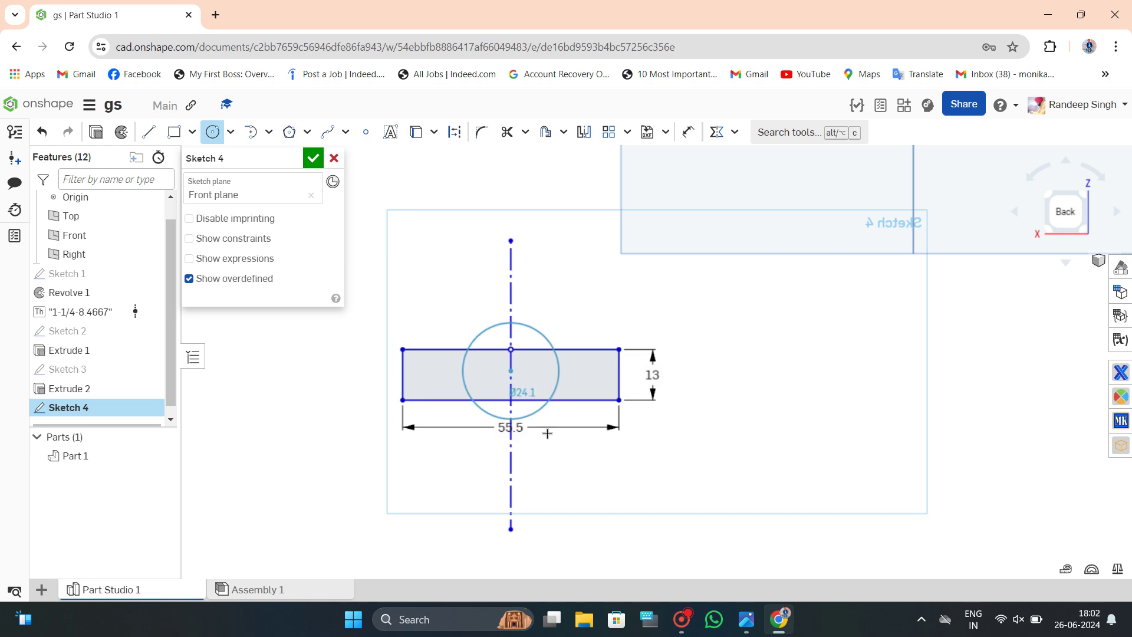
left_click(562, 460)
type("49.5")
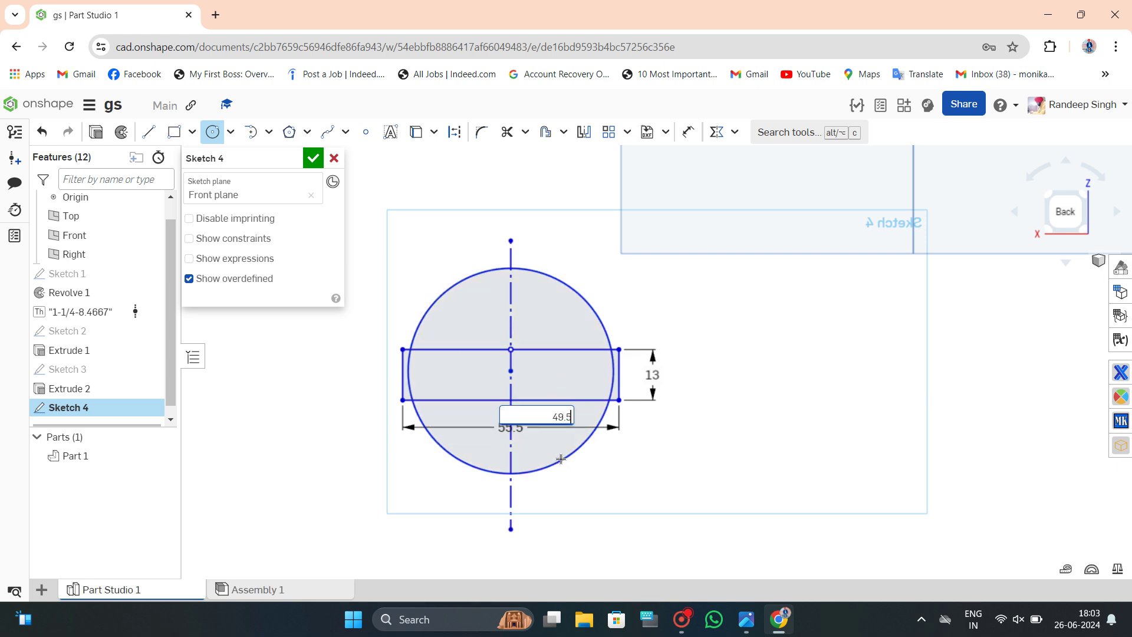
key("Return")
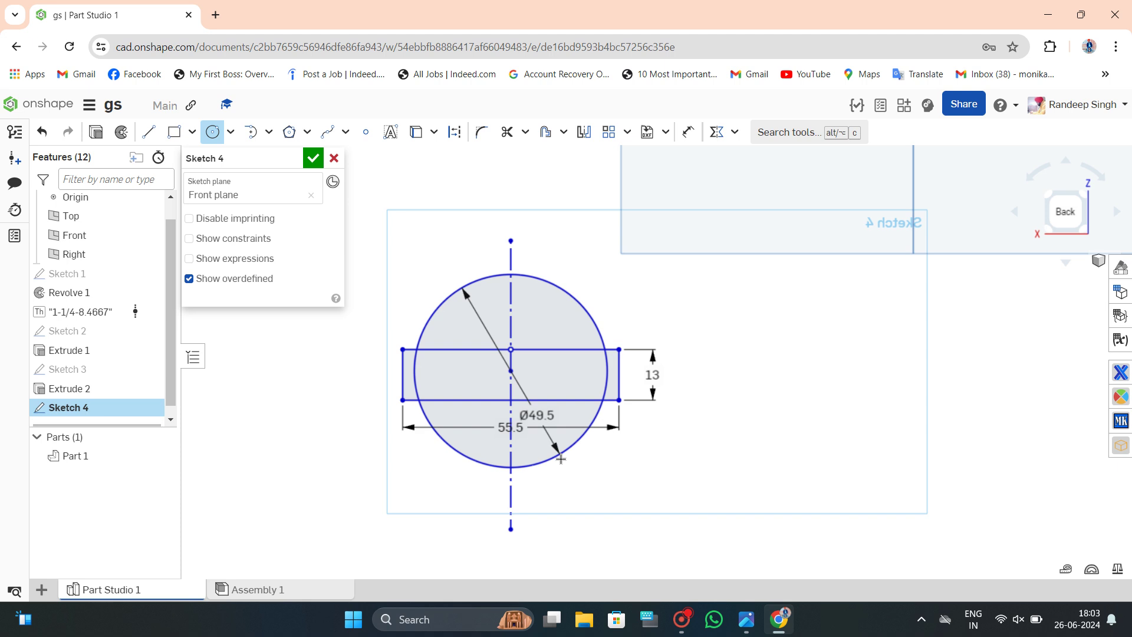
key("Escape")
Check the circle against the reference flange drawing in Photos, then return to Onshape.
left_click(756, 628)
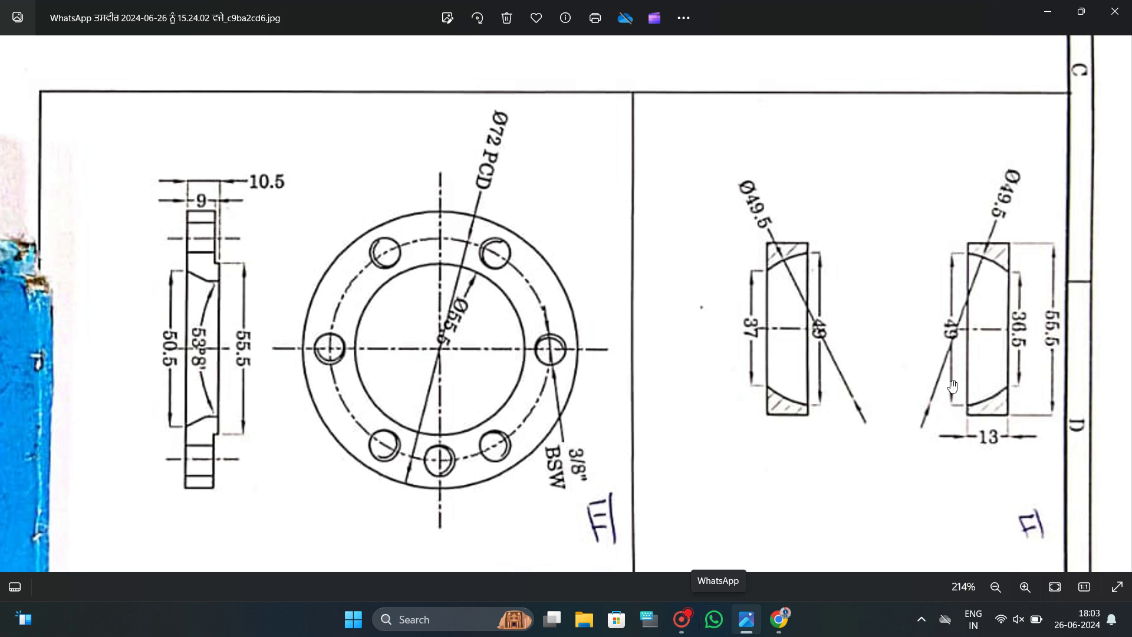
scroll(952, 386, "down", 3)
scroll(967, 448, "up", 4)
scroll(985, 515, "up", 1)
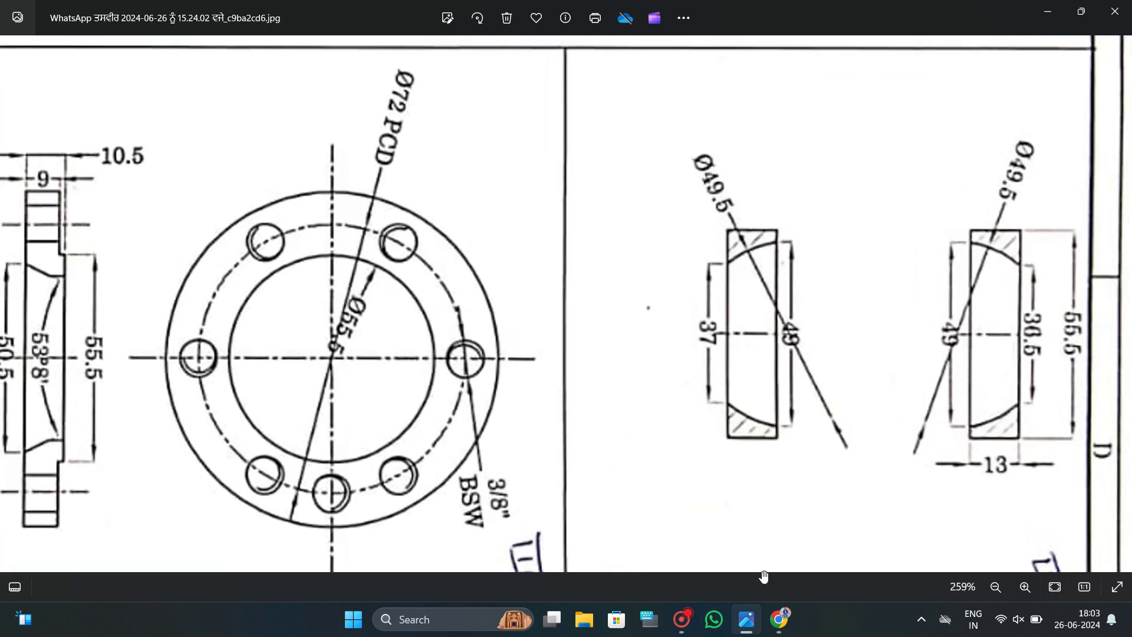
left_click(750, 628)
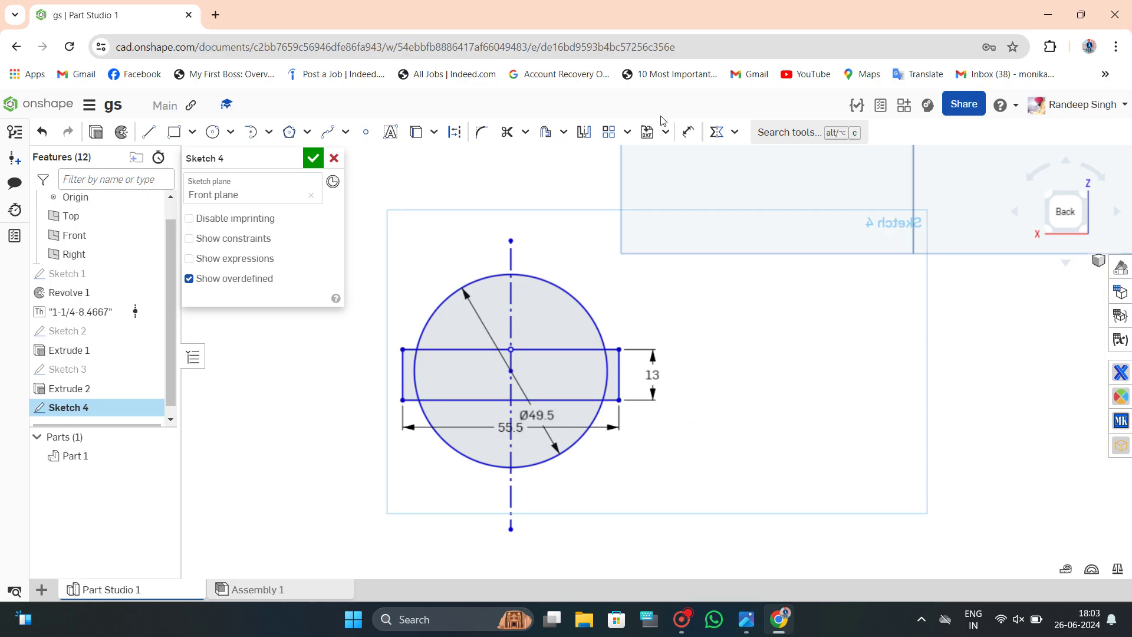
left_click(687, 131)
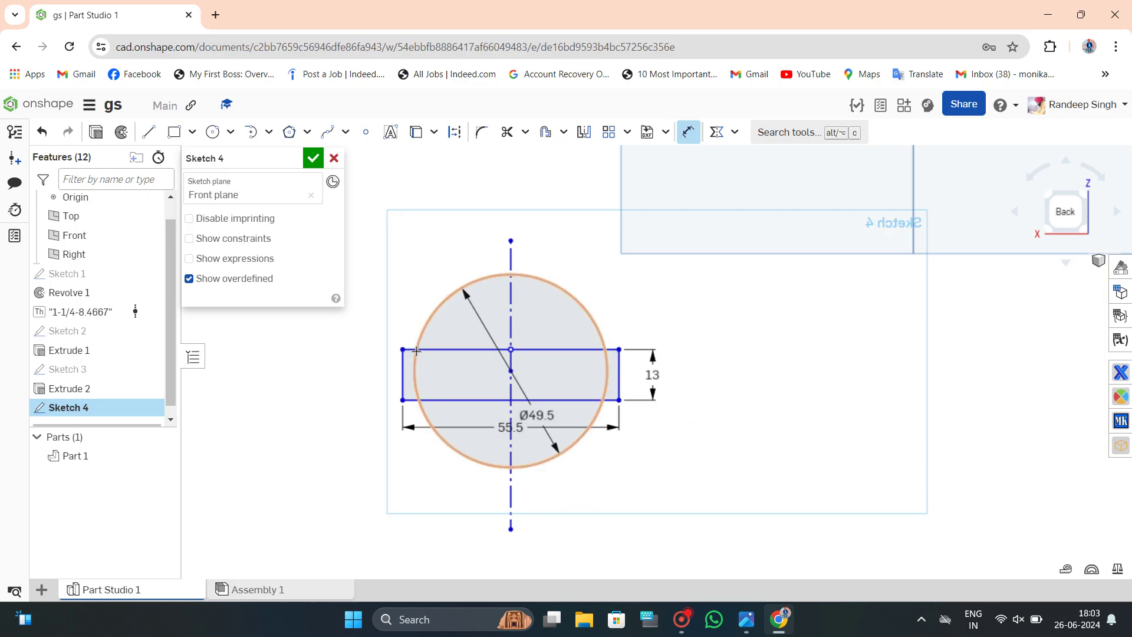
left_click(416, 348)
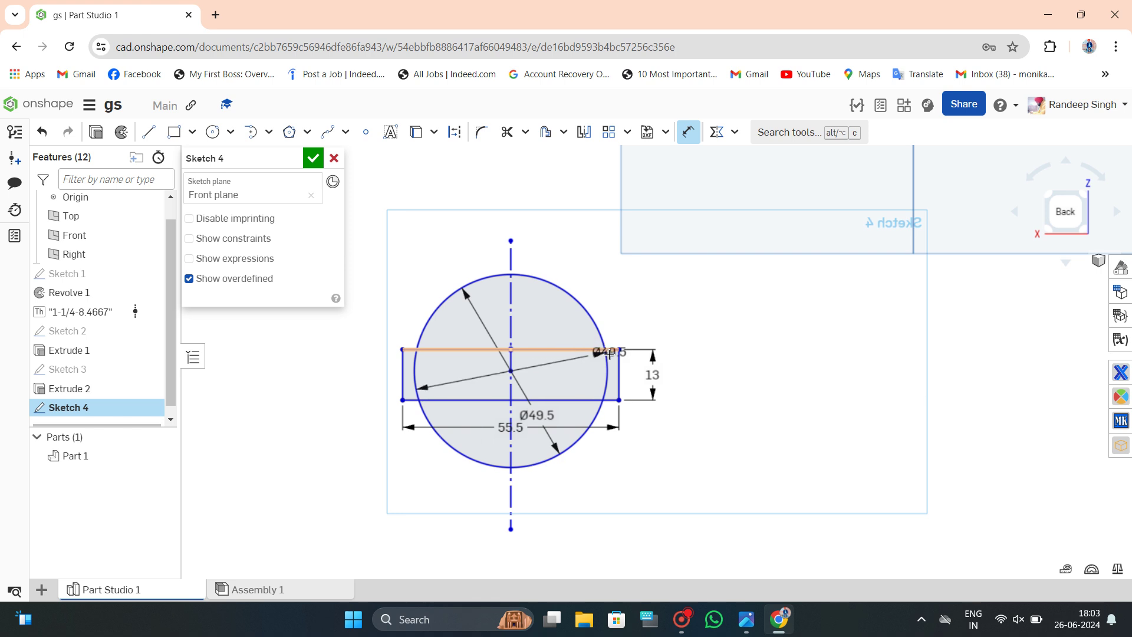
left_click(608, 352)
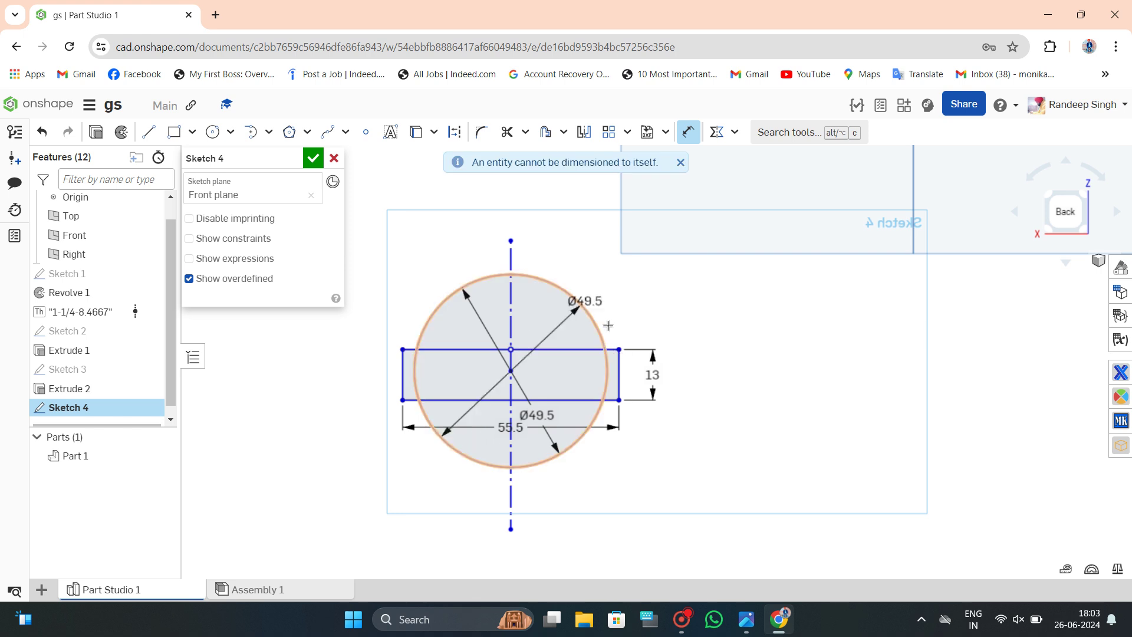
left_click(688, 132)
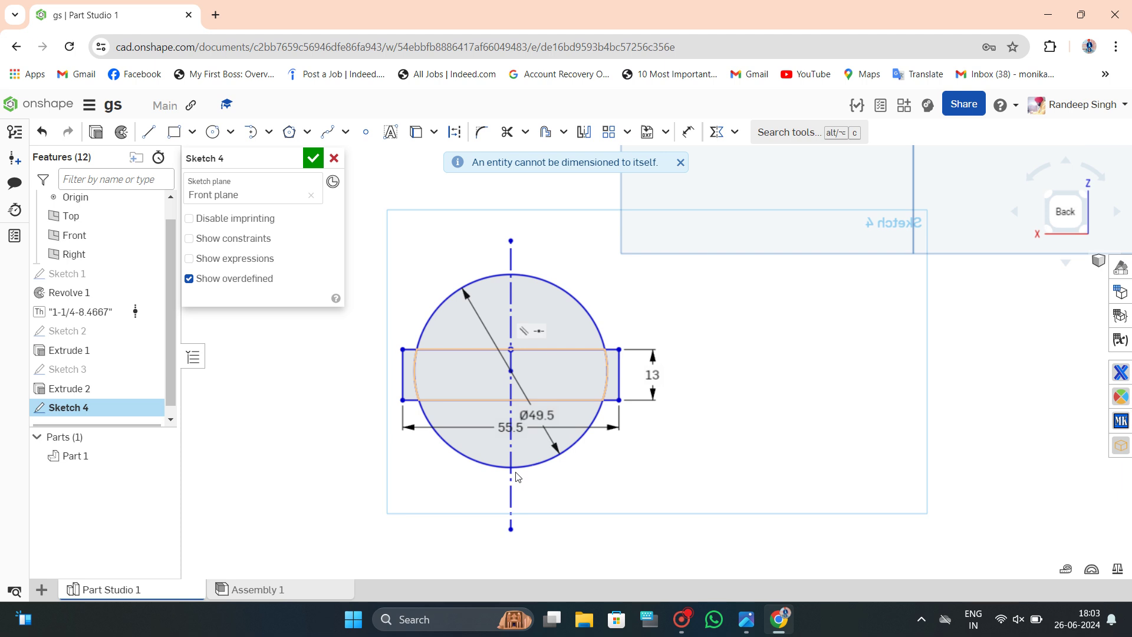
left_click_drag(516, 476, 513, 516)
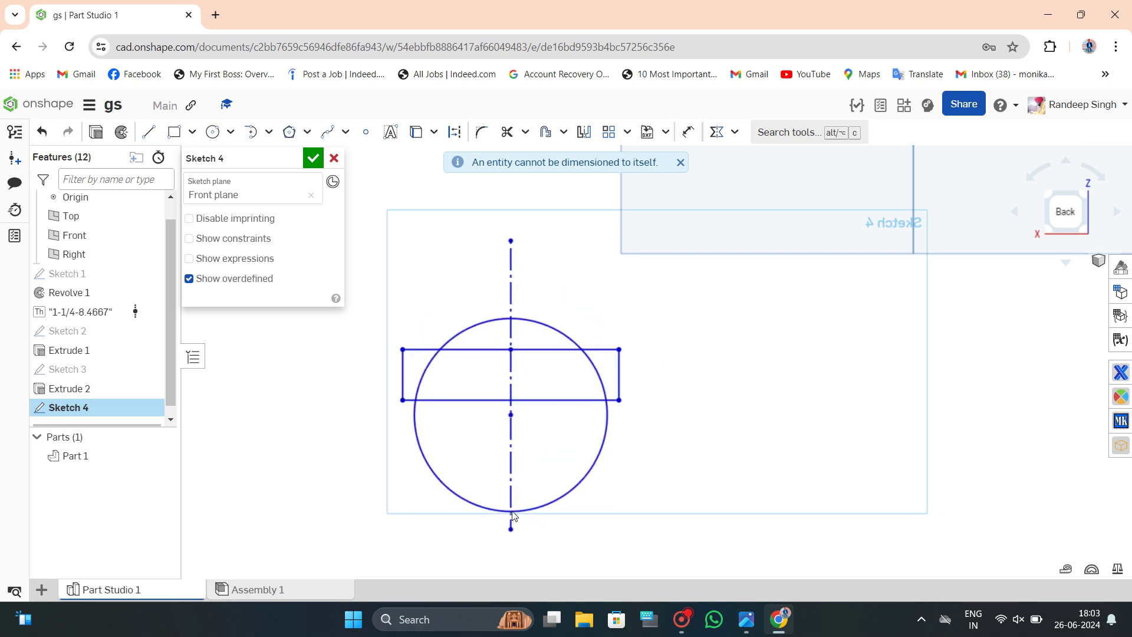
left_click(688, 131)
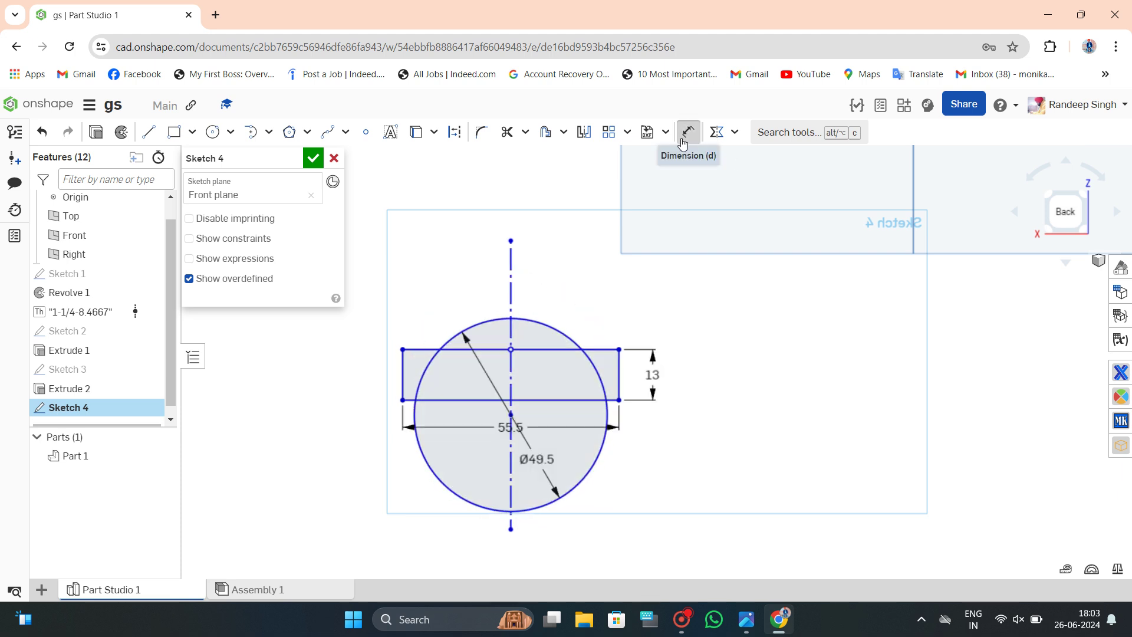
left_click(440, 350)
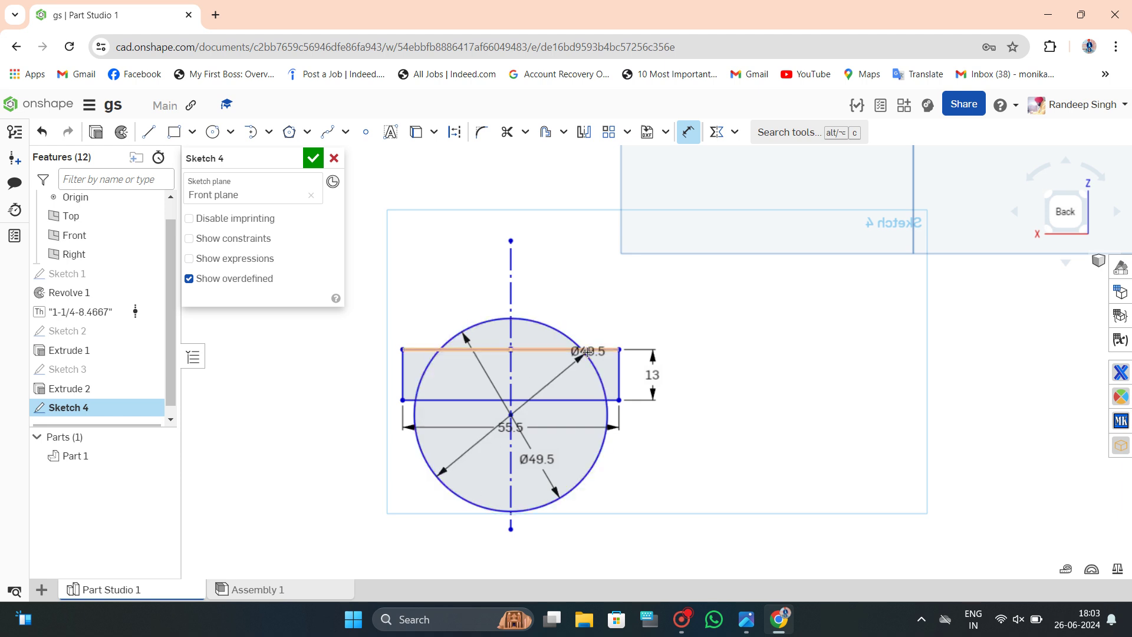
left_click(586, 351)
key("Escape")
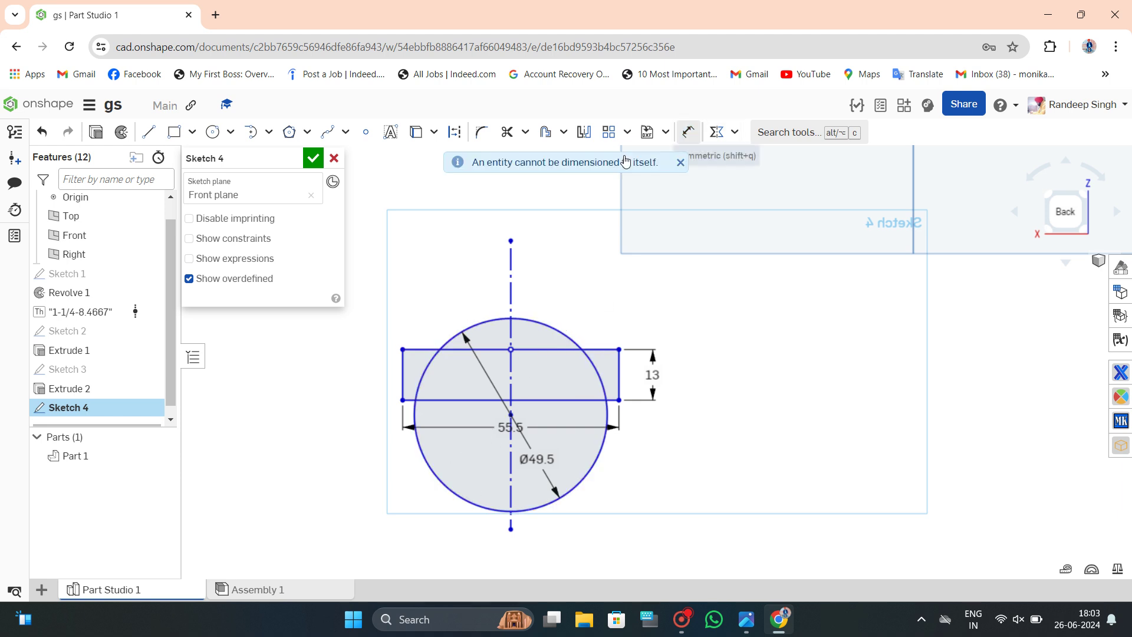
scroll(468, 352, "up", 2)
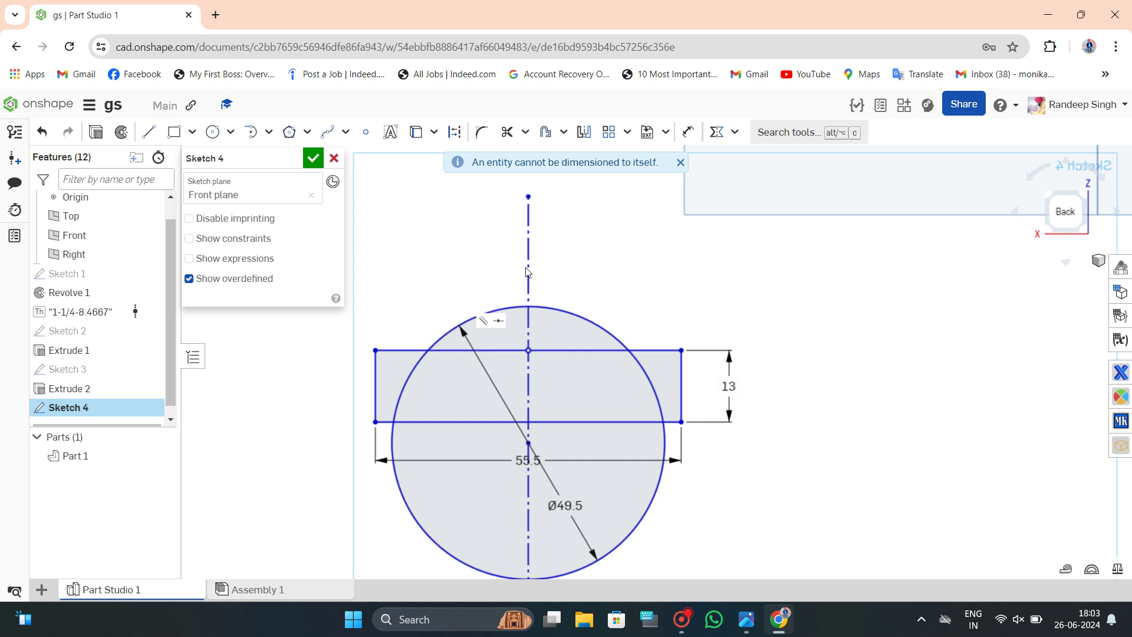
left_click(501, 137)
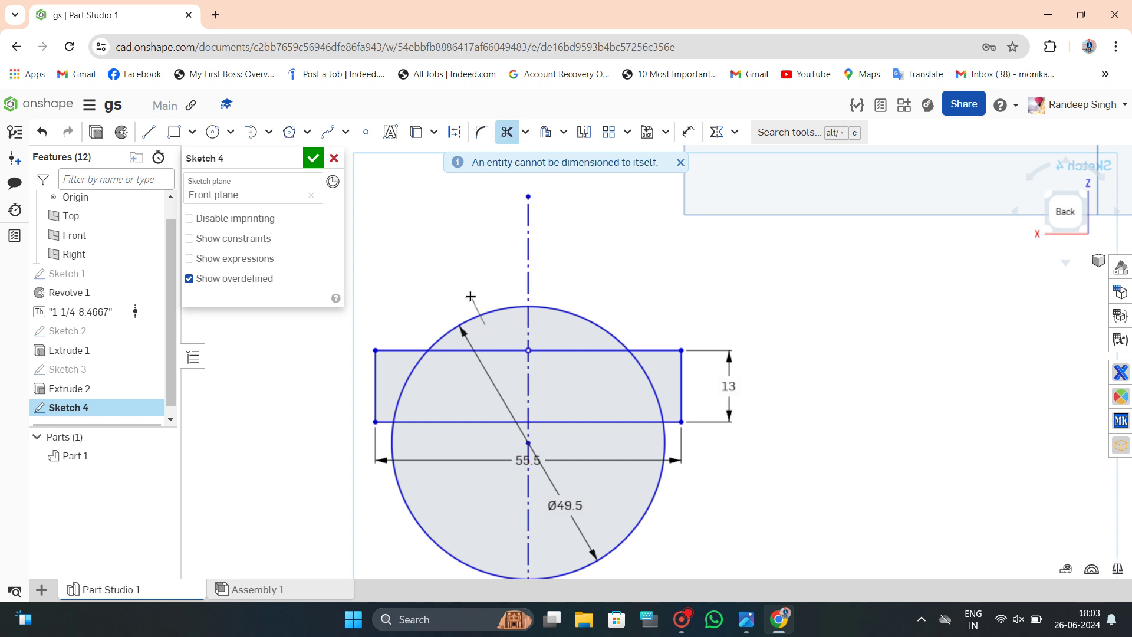
Try trimming the circle's upper arc, then undo that trim.
left_click(548, 333)
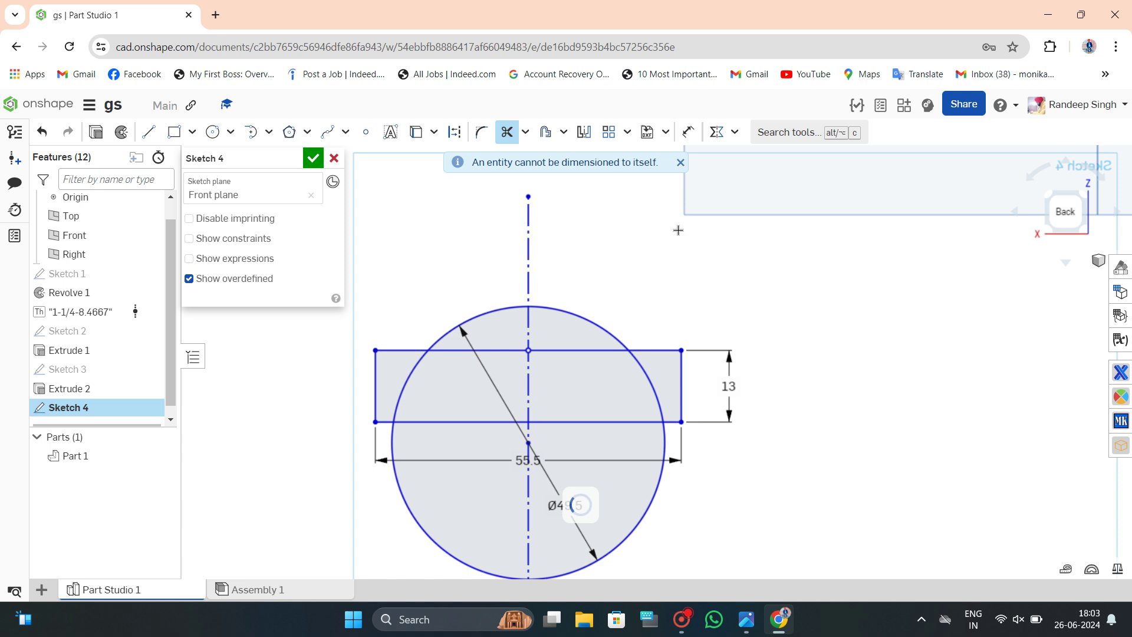
left_click(590, 321)
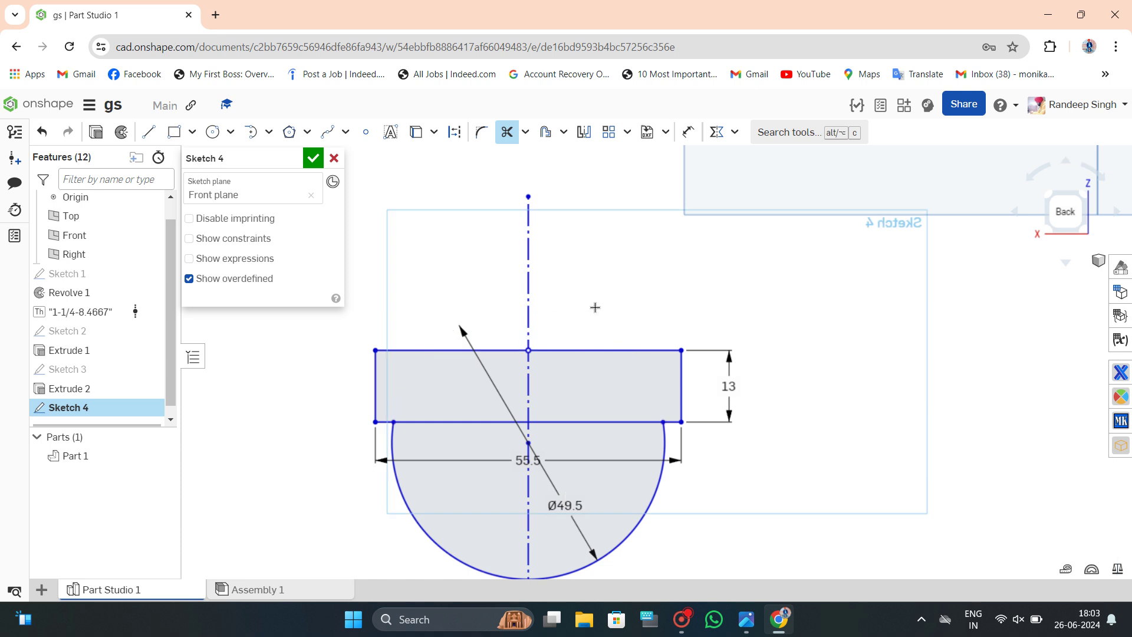
key("ctrl+z")
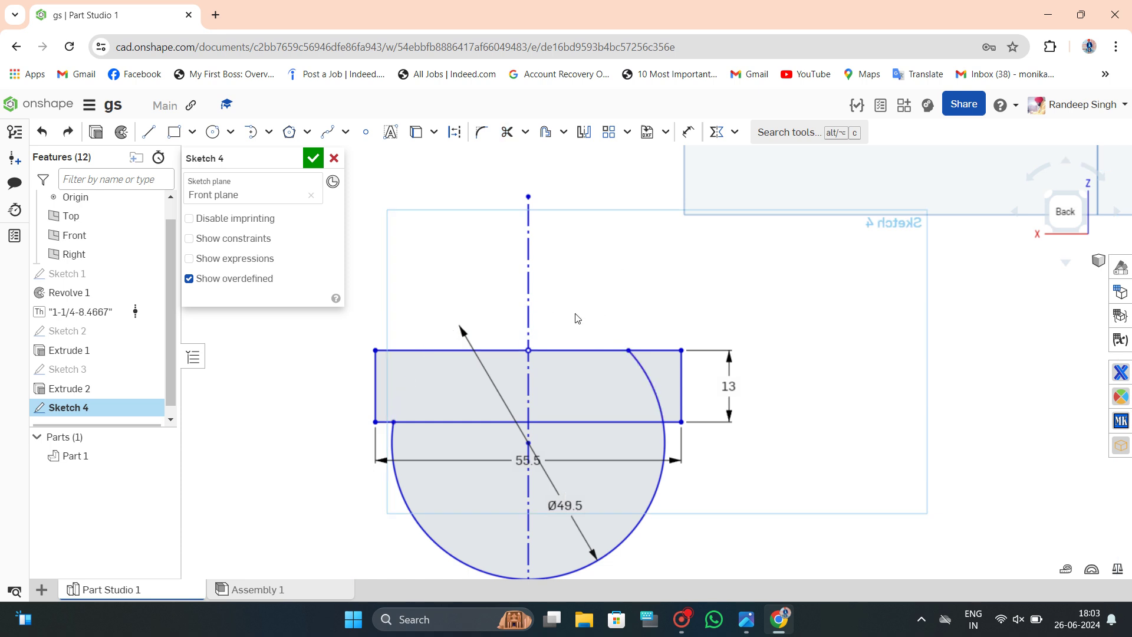
Dimension the gap between the arcs' top ends as 36.5.
left_click(688, 132)
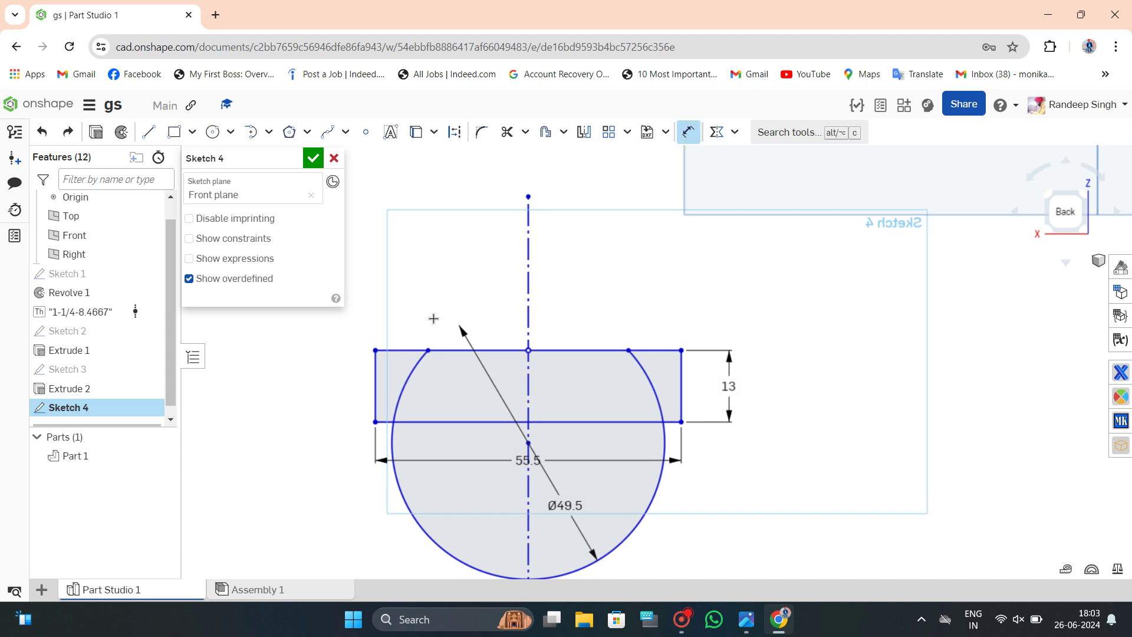
left_click(627, 348)
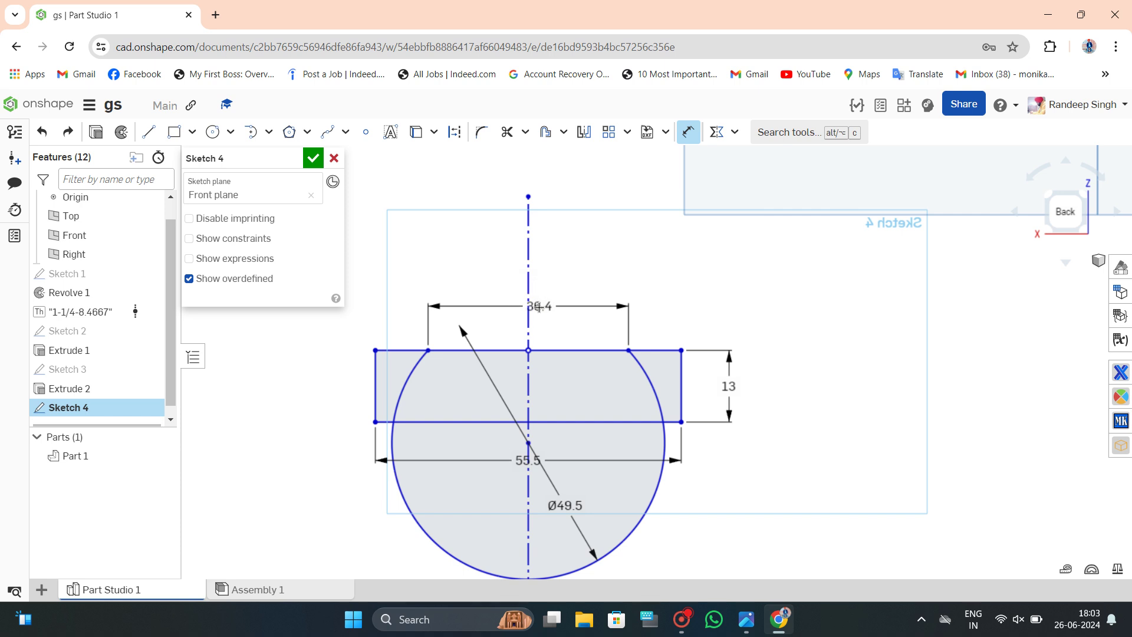
left_click(538, 307)
type("36.5")
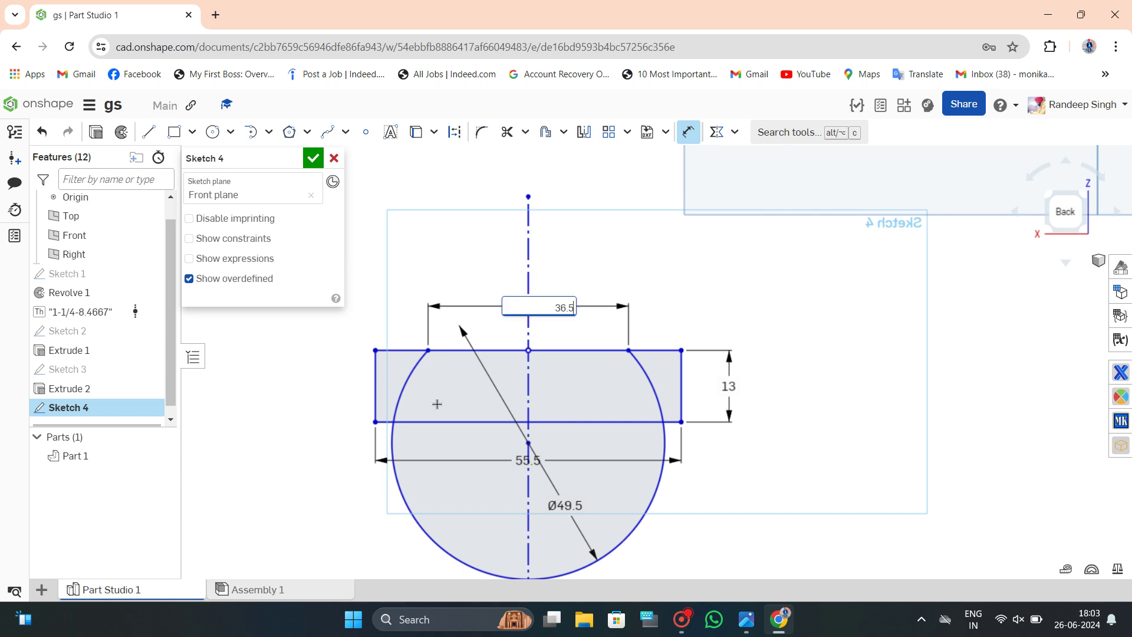
key("Return")
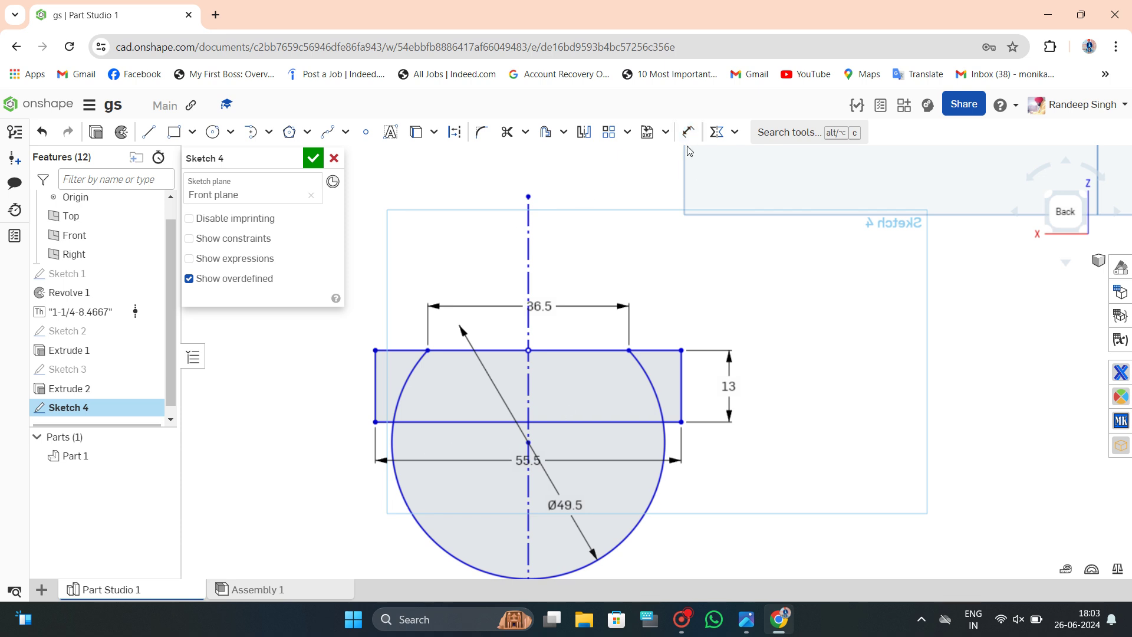
Trim away the lower-left and lower-right parts of the circle.
left_click(507, 131)
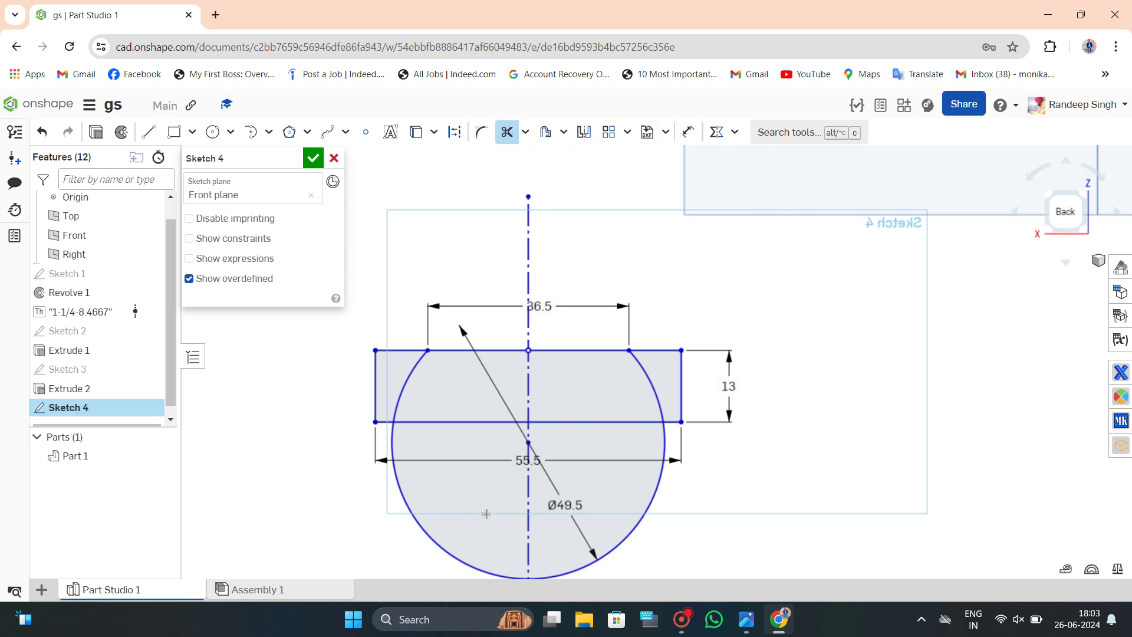
left_click_drag(477, 510, 389, 531)
left_click(639, 508)
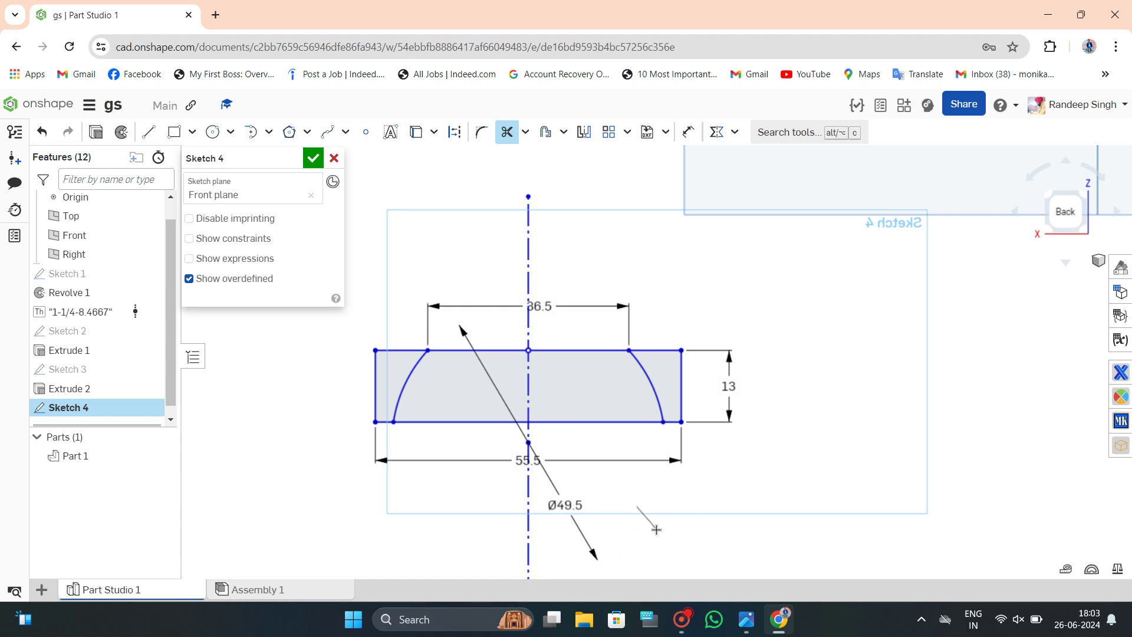
left_click(687, 131)
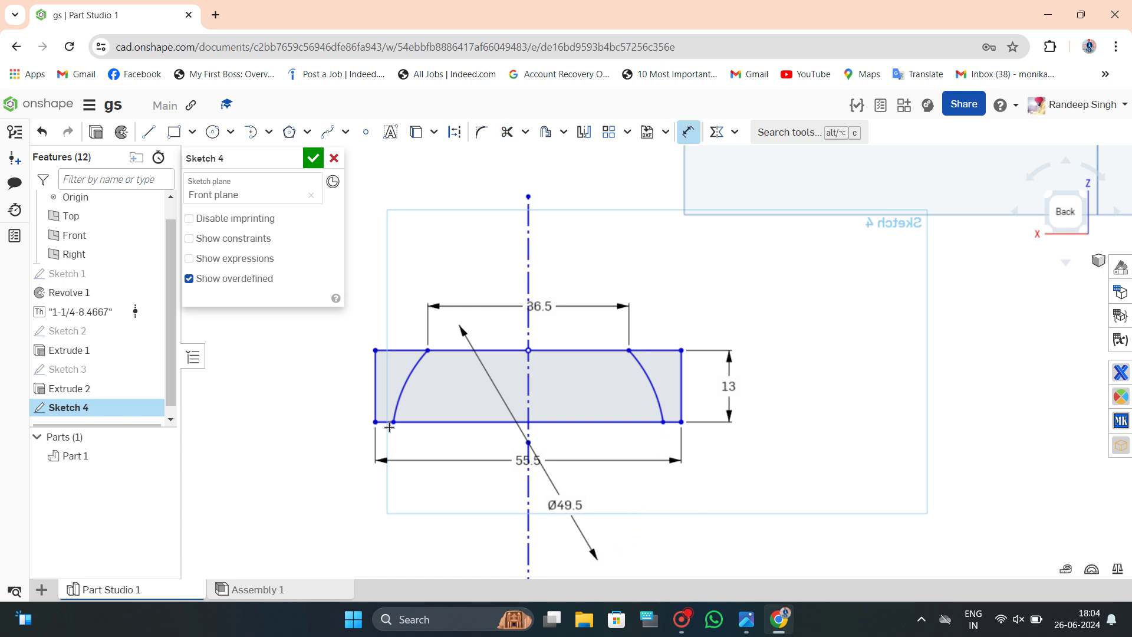
Dimension the gap between the arcs' bottom ends as 48.9.
left_click(616, 422)
scroll(522, 435, "down", 2)
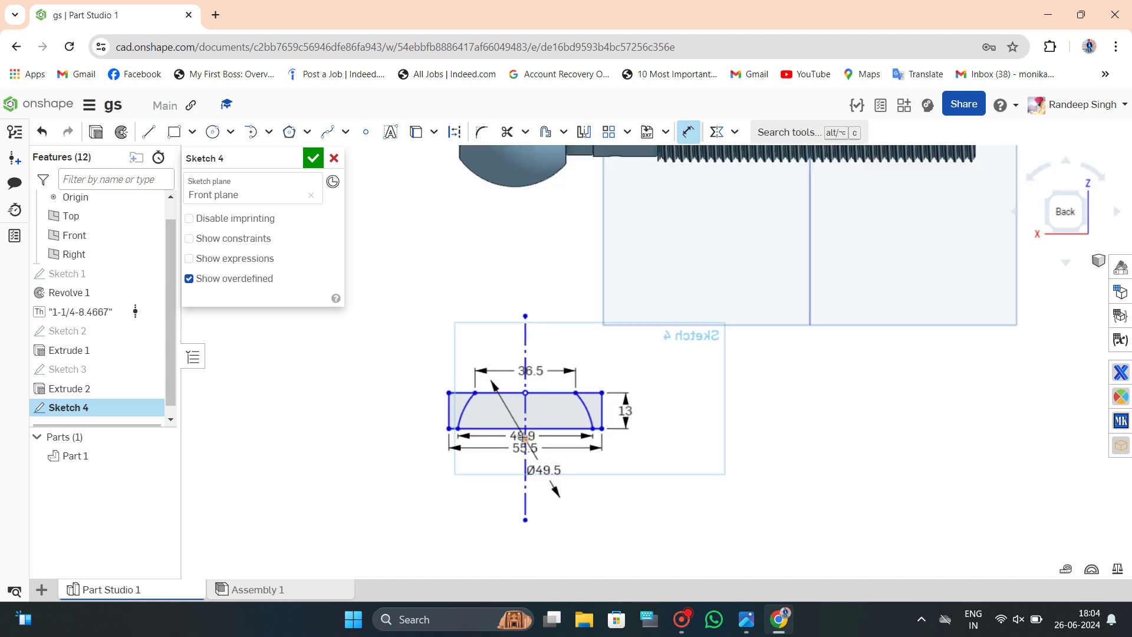
scroll(522, 436, "up", 6)
left_click(522, 459)
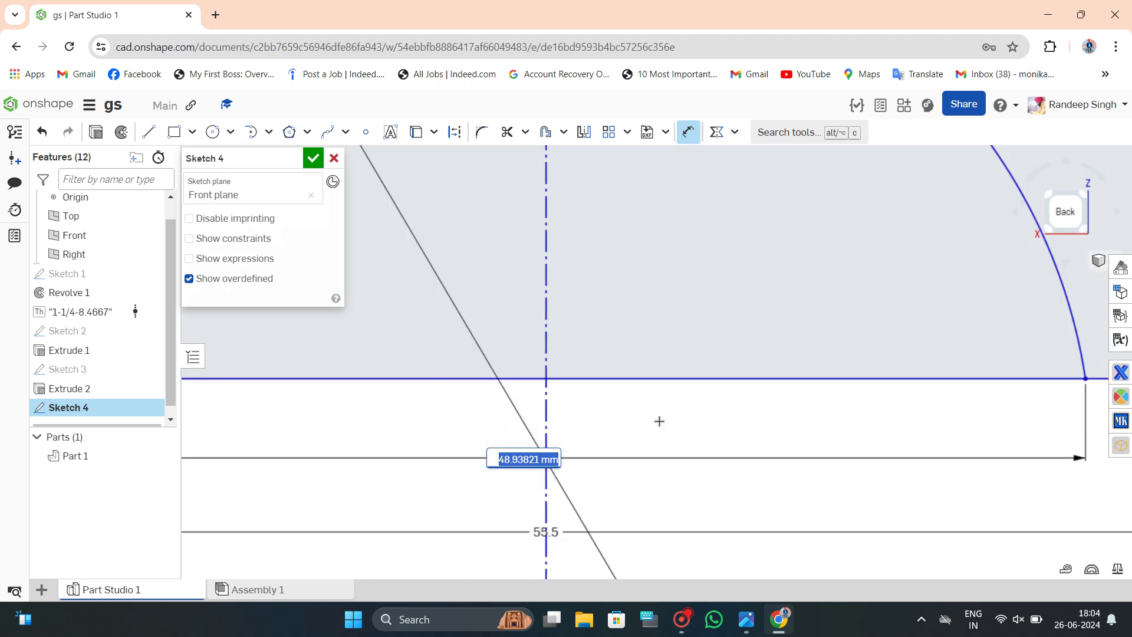
scroll(659, 420, "down", 3)
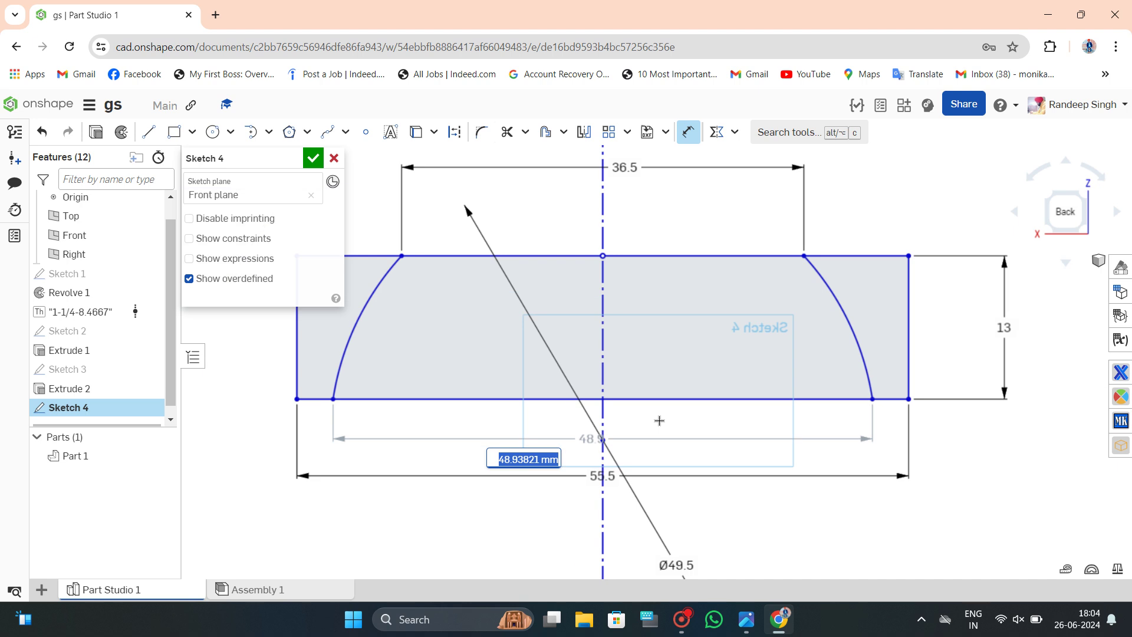
key("Return")
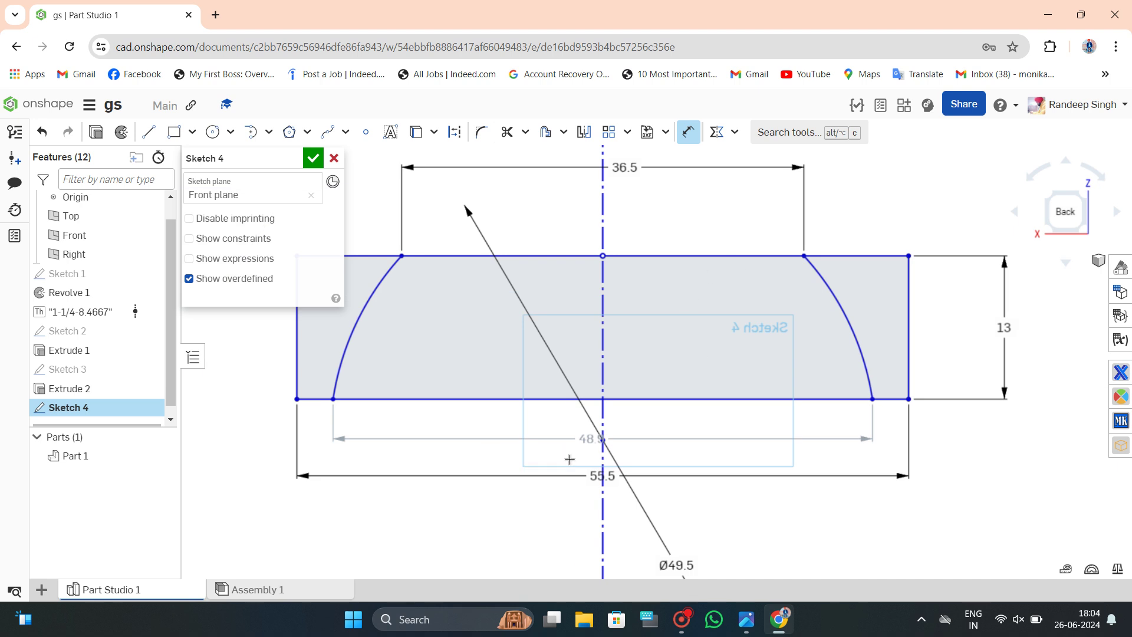
Trim away the left arc and the left side of the rectangle.
scroll(671, 347, "down", 2)
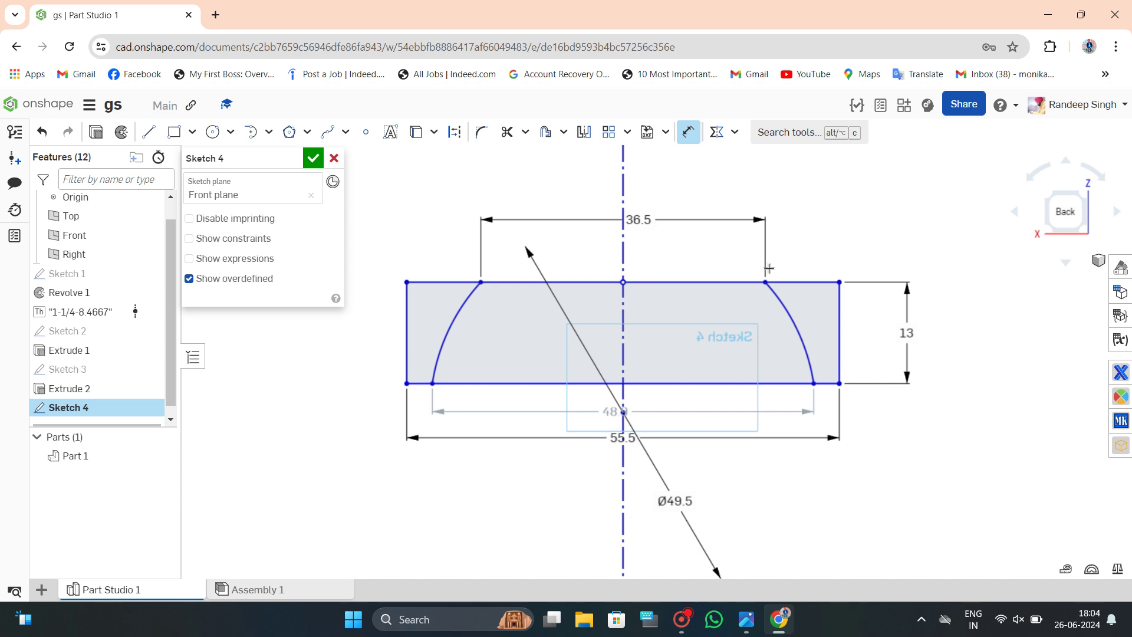
scroll(566, 268, "down", 3)
scroll(590, 274, "up", 1)
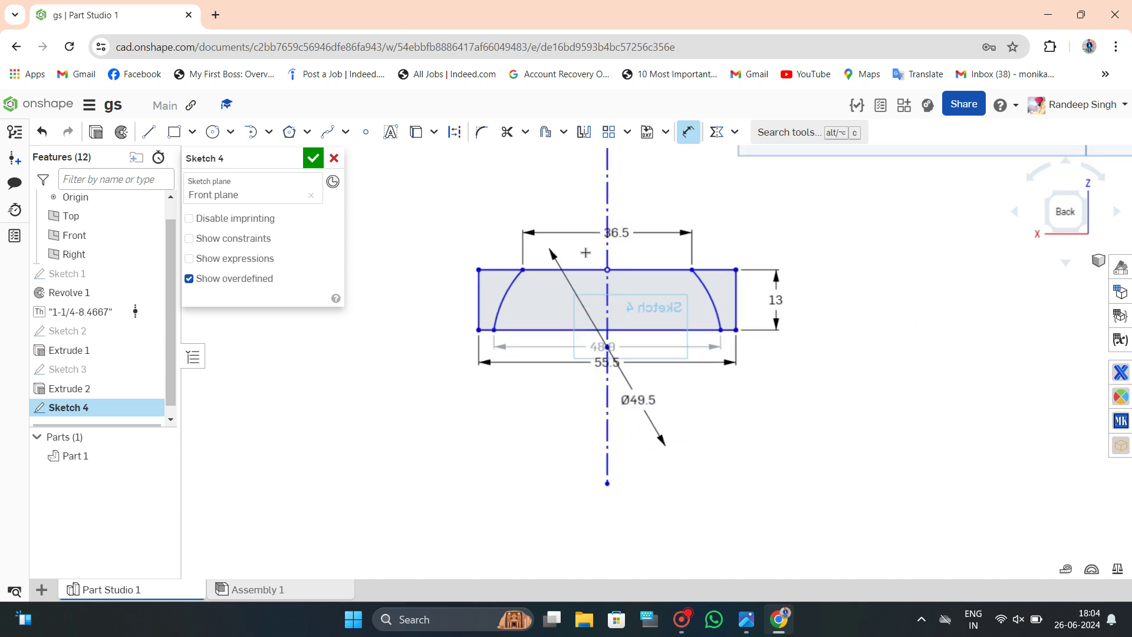
scroll(607, 280, "down", 3)
scroll(543, 308, "down", 3)
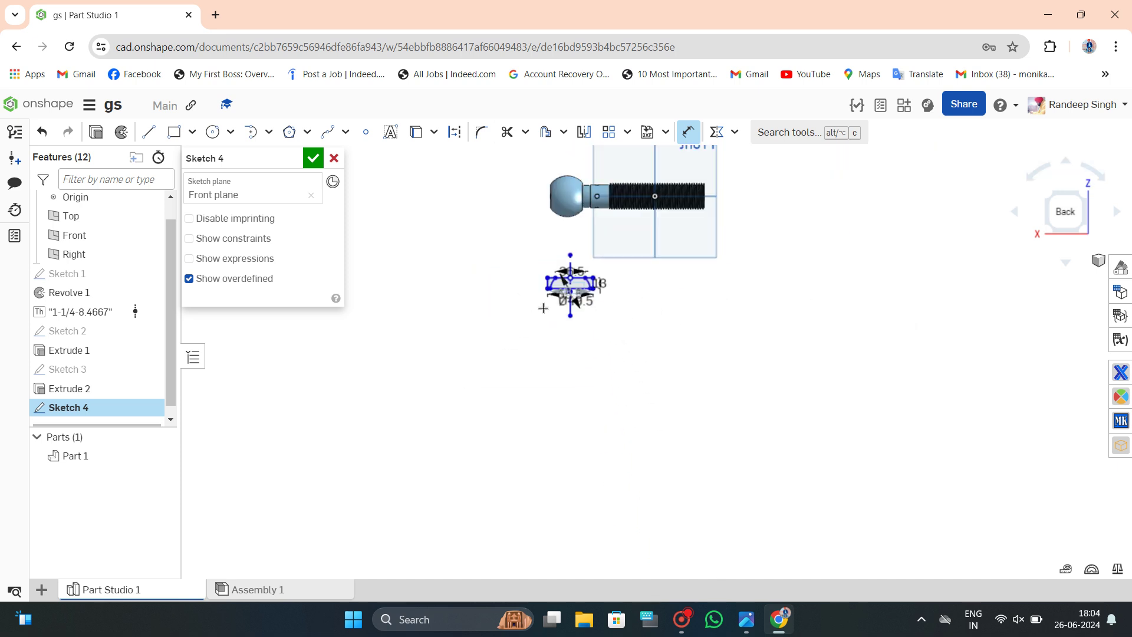
scroll(590, 288, "up", 5)
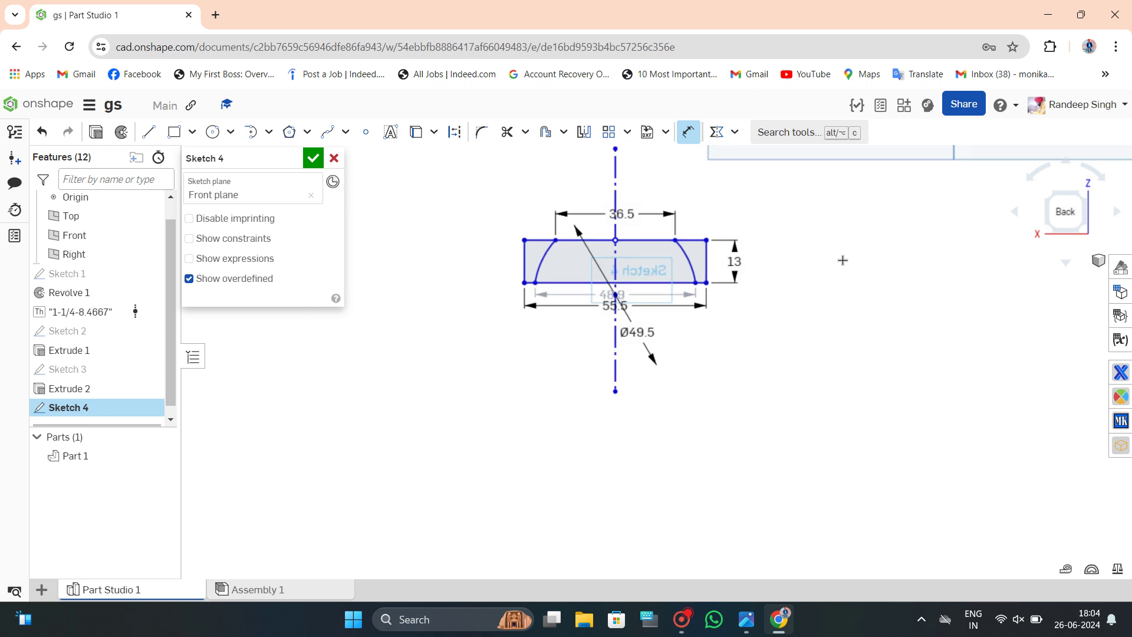
left_click(507, 131)
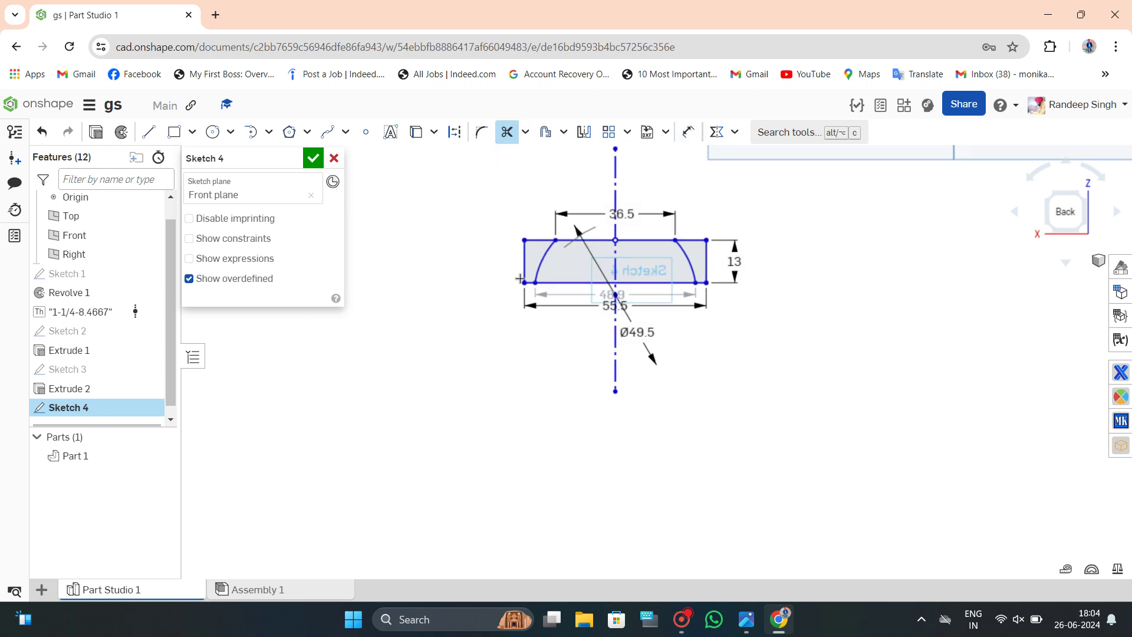
left_click_drag(520, 278, 598, 280)
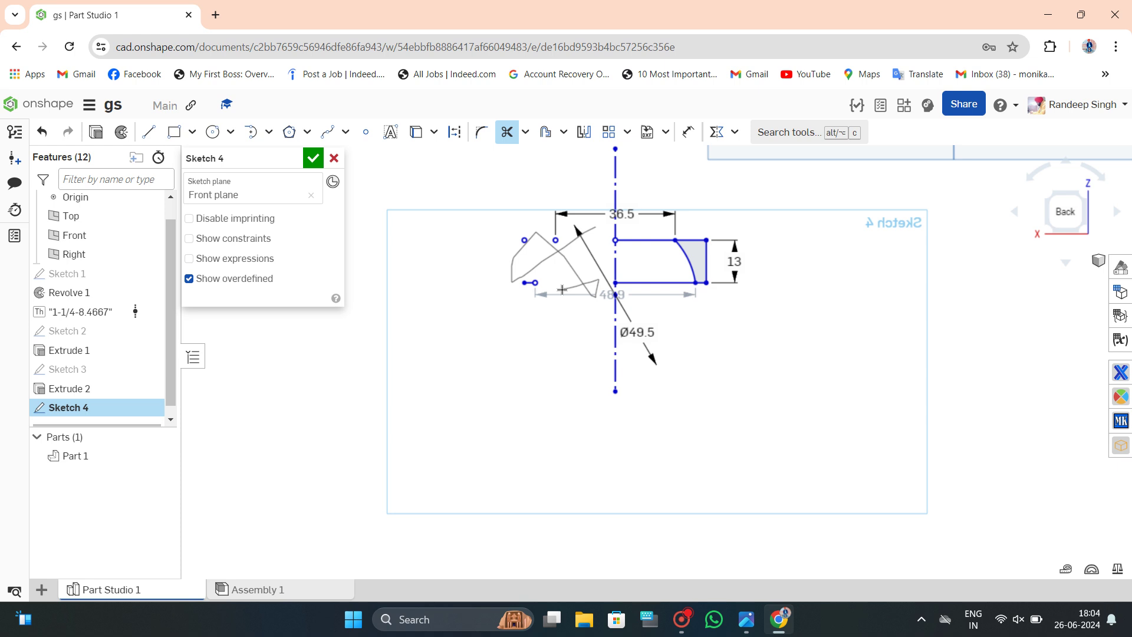
Trim the last bottom line and revolve Sketch 4 about the centerline into ring Part 2.
left_click(671, 287)
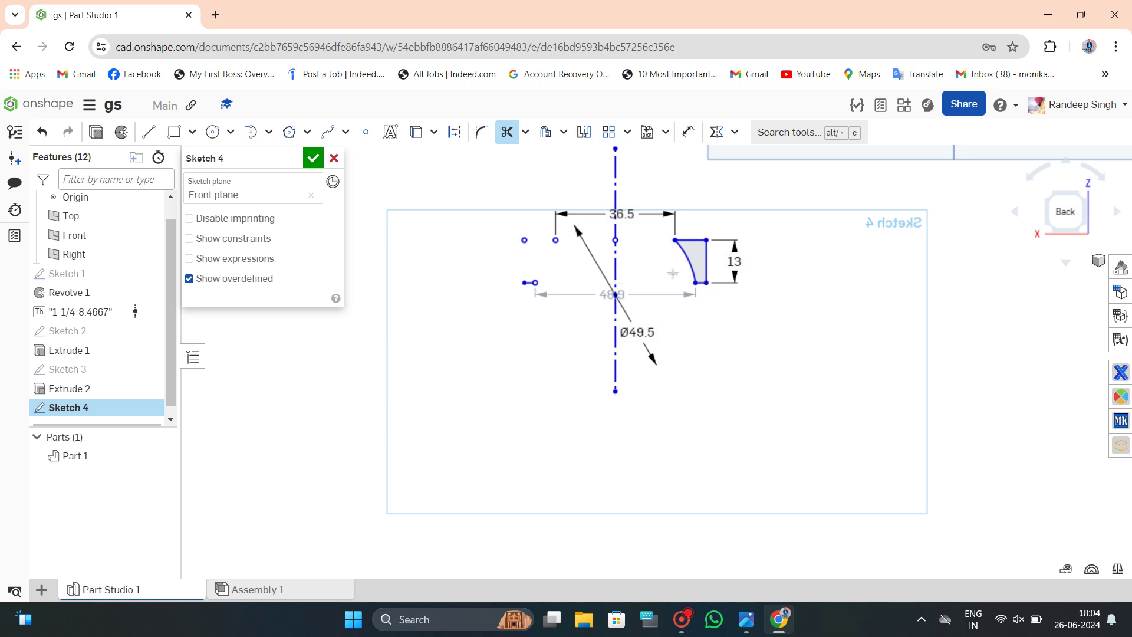
left_click(311, 161)
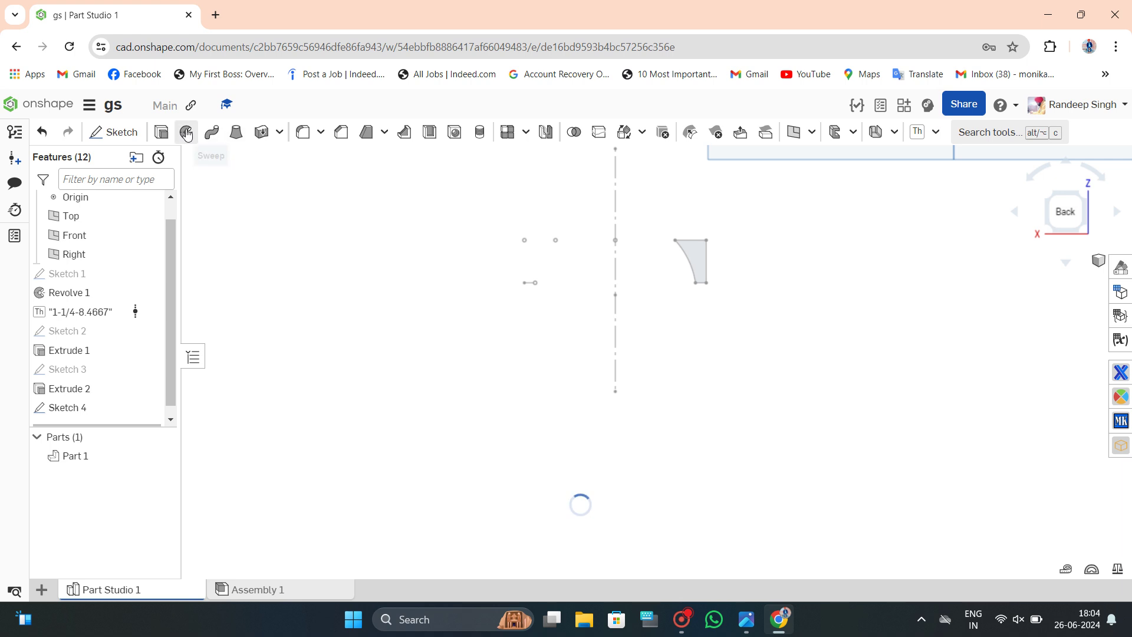
key("shift+w")
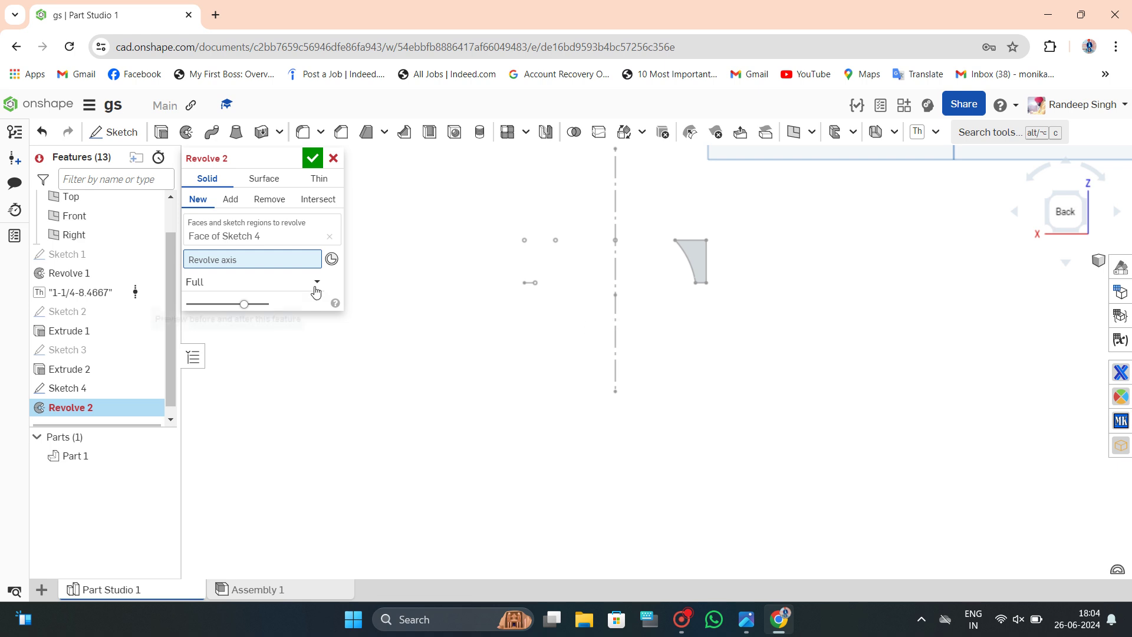
left_click(616, 258)
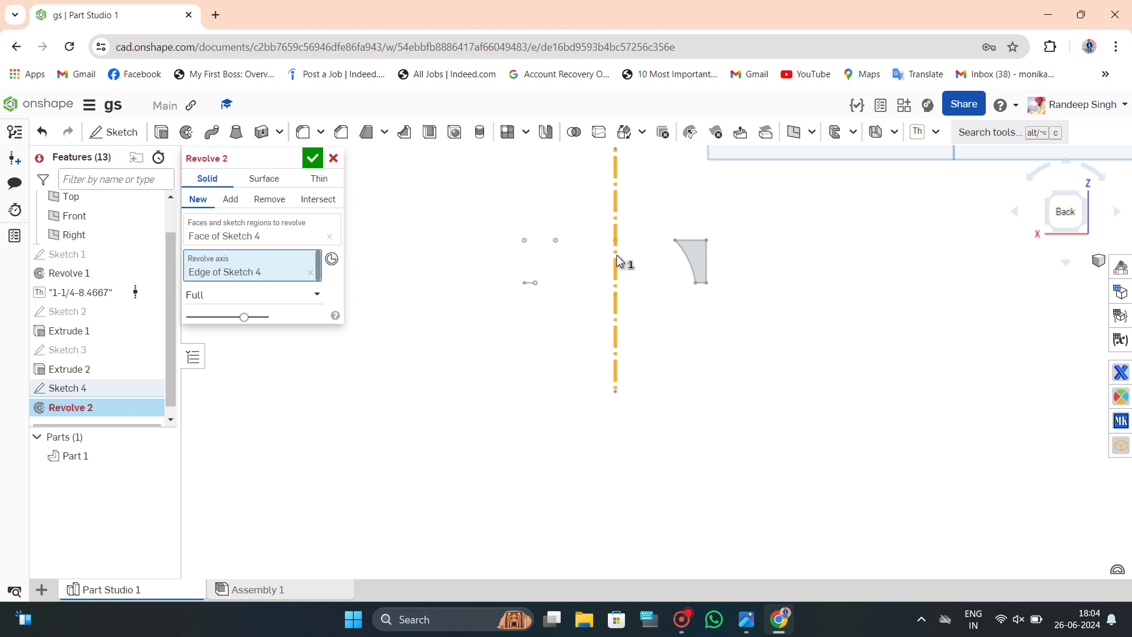
left_click(312, 158)
mouse_move(604, 249)
right_mouse_down()
mouse_move(566, 171)
mouse_move(558, 255)
mouse_move(624, 399)
mouse_move(628, 251)
mouse_move(617, 224)
mouse_move(581, 283)
mouse_move(580, 363)
right_mouse_up()
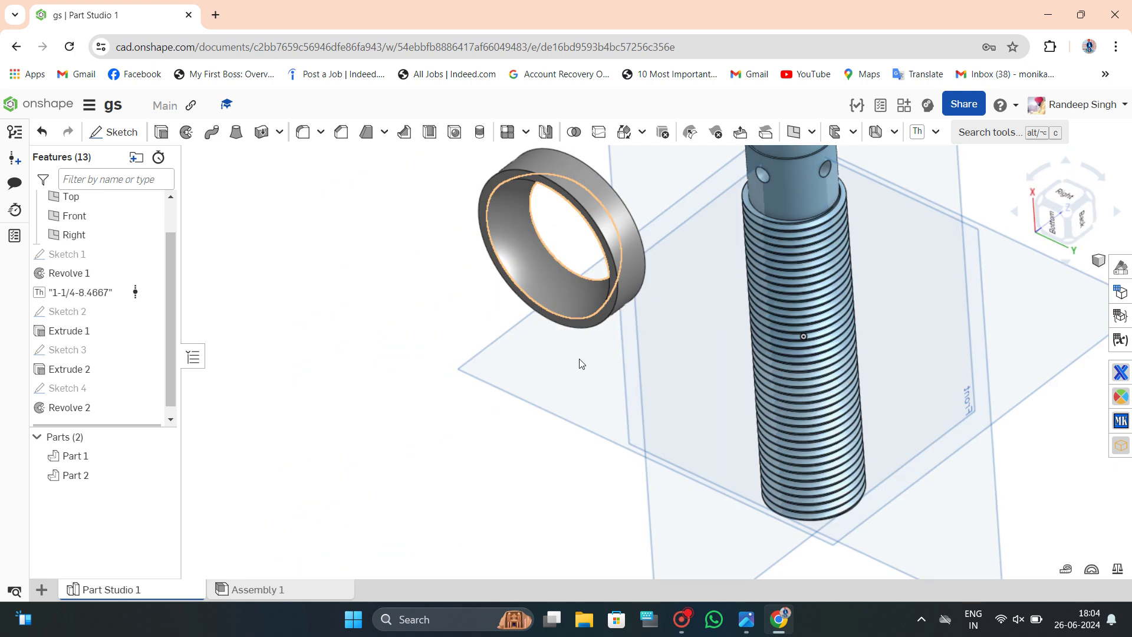
Fit and orbit the view, then begin Sketch 5 on the Front plane.
key("f")
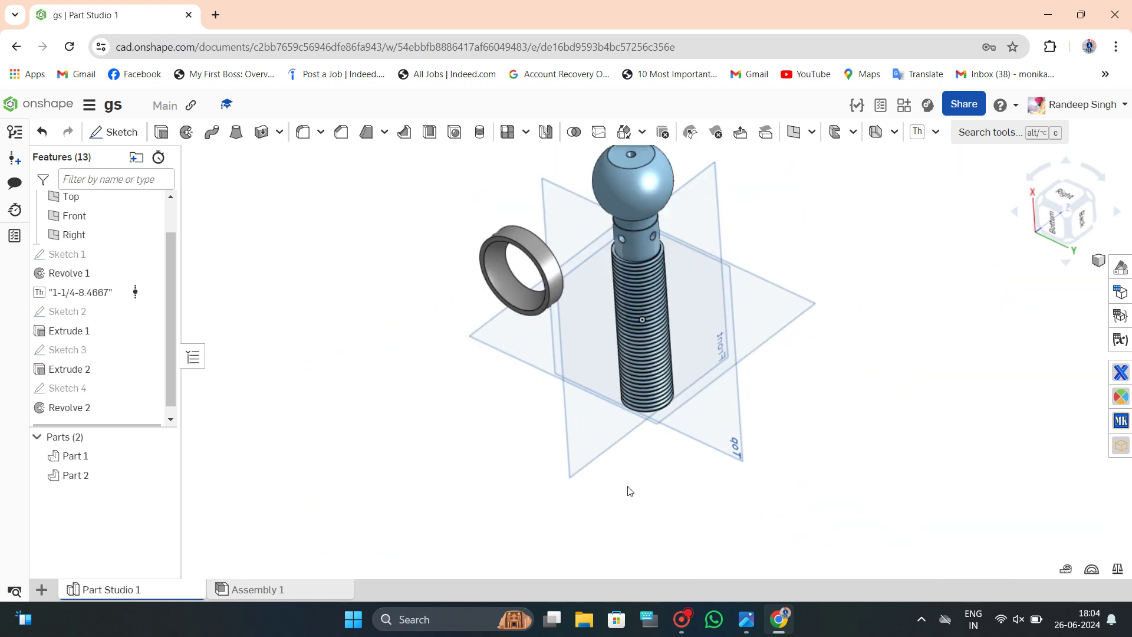
right_click_drag(787, 382, 723, 454)
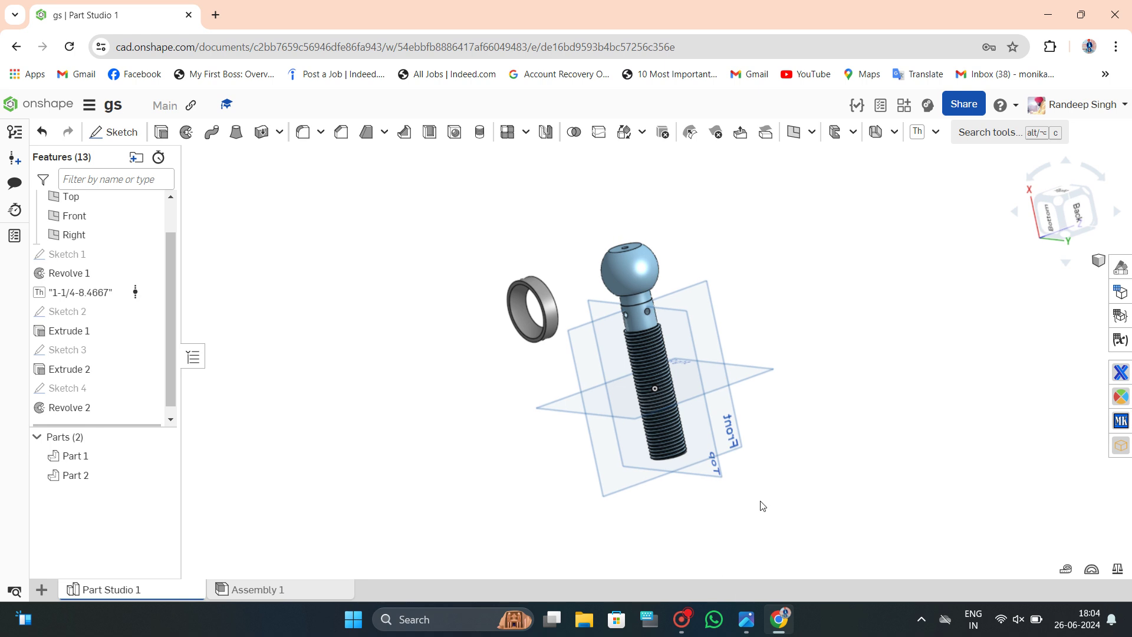
scroll(687, 334, "down", 3)
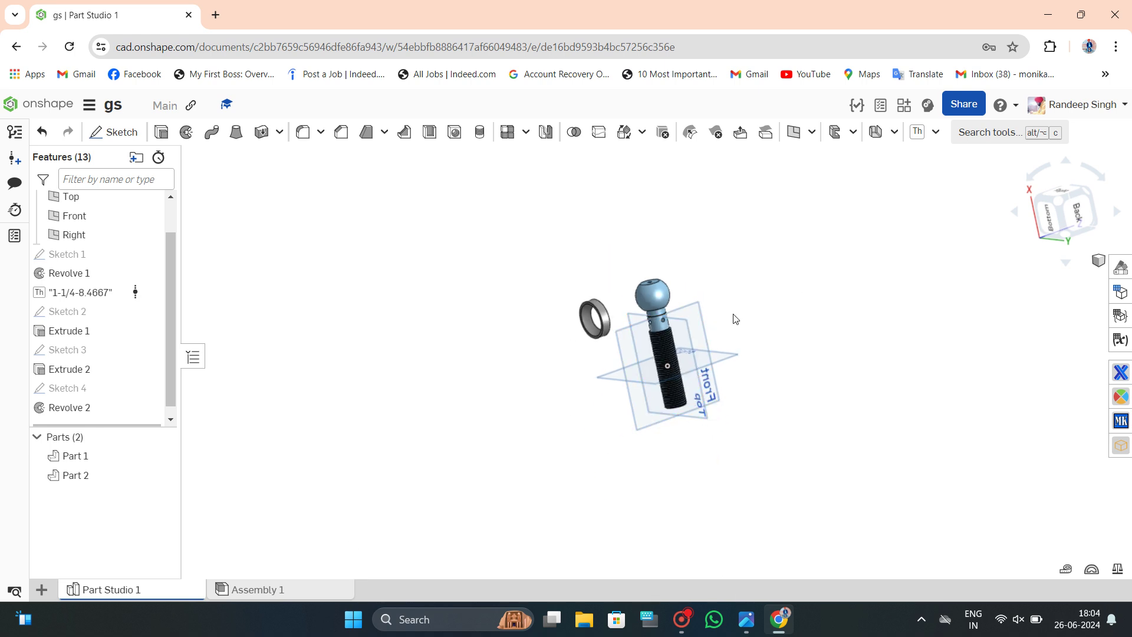
left_click(705, 323)
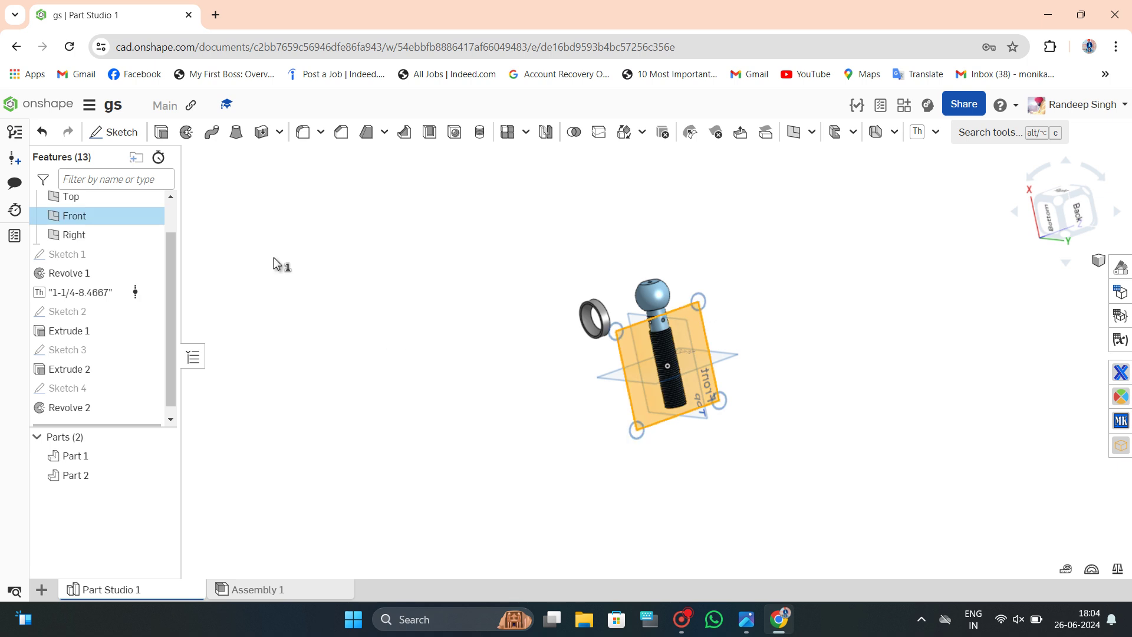
left_click(113, 132)
Zoom into the 92-long housing view on the reference drawing, then return to Onshape.
left_click(764, 624)
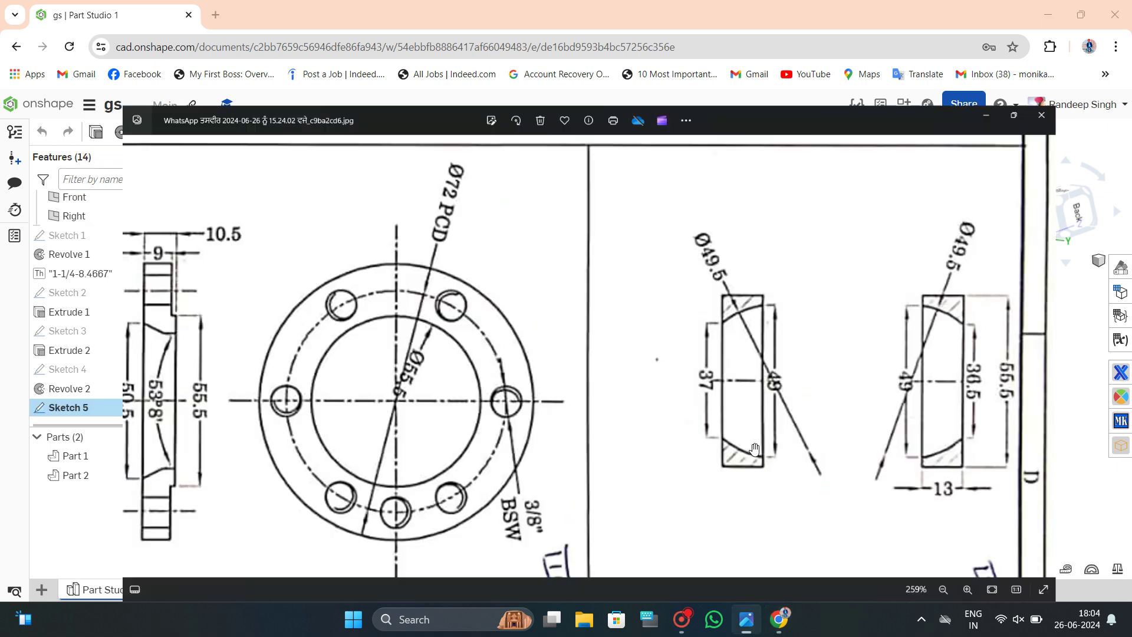
scroll(554, 174, "down", 3)
scroll(554, 174, "down", 1)
scroll(554, 175, "down", 3)
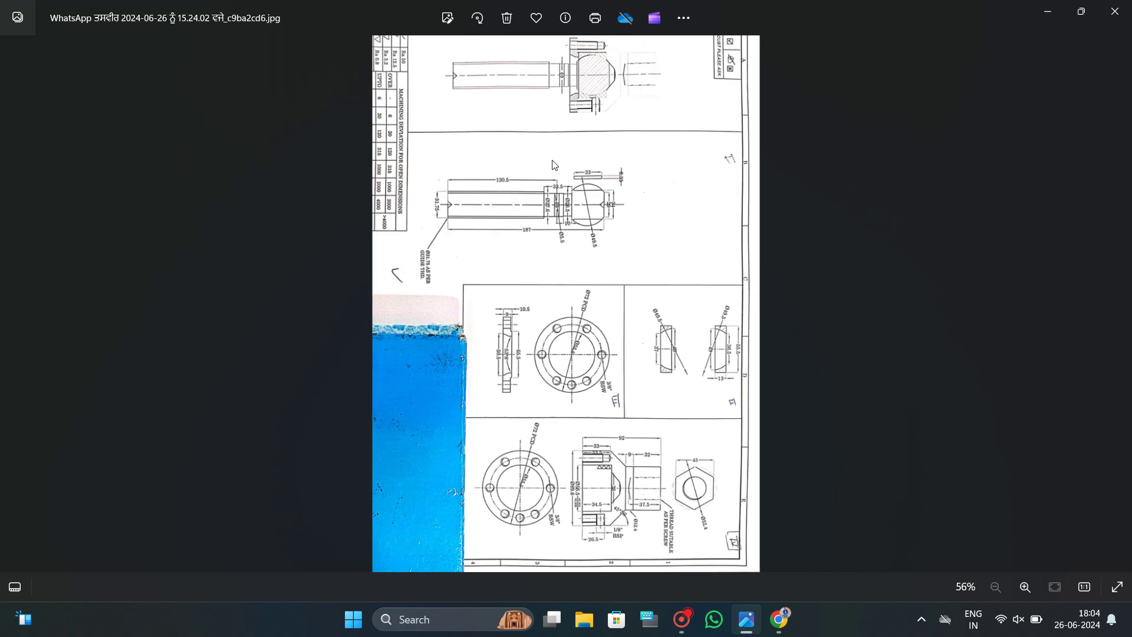
scroll(641, 549, "up", 3)
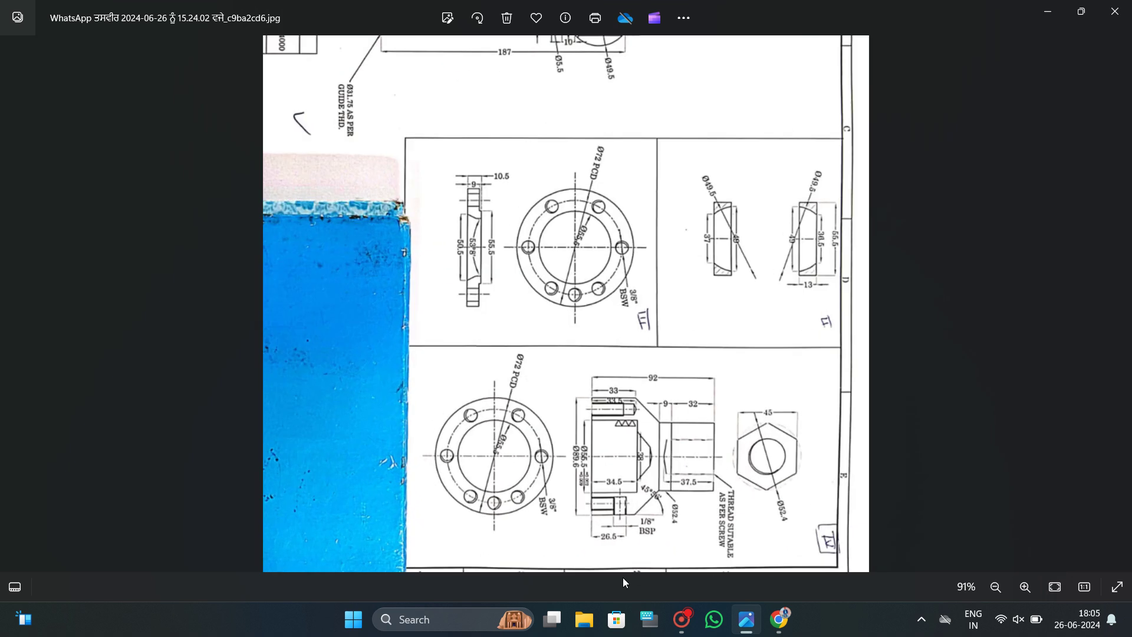
scroll(642, 549, "up", 2)
scroll(641, 549, "up", 3)
scroll(492, 192, "down", 3)
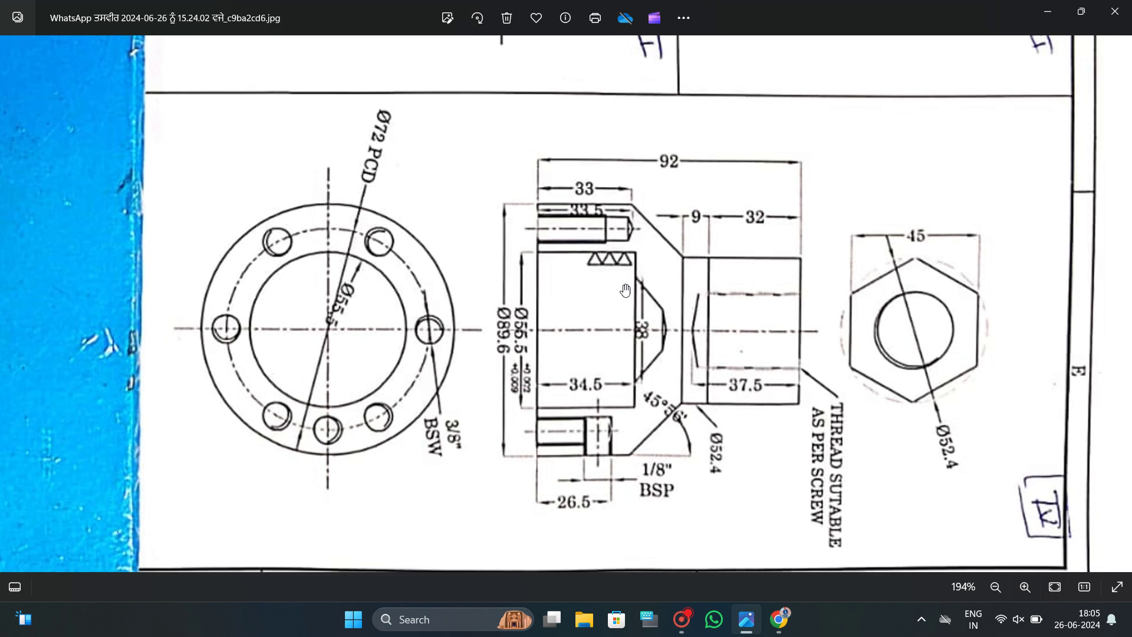
scroll(868, 379, "up", 2)
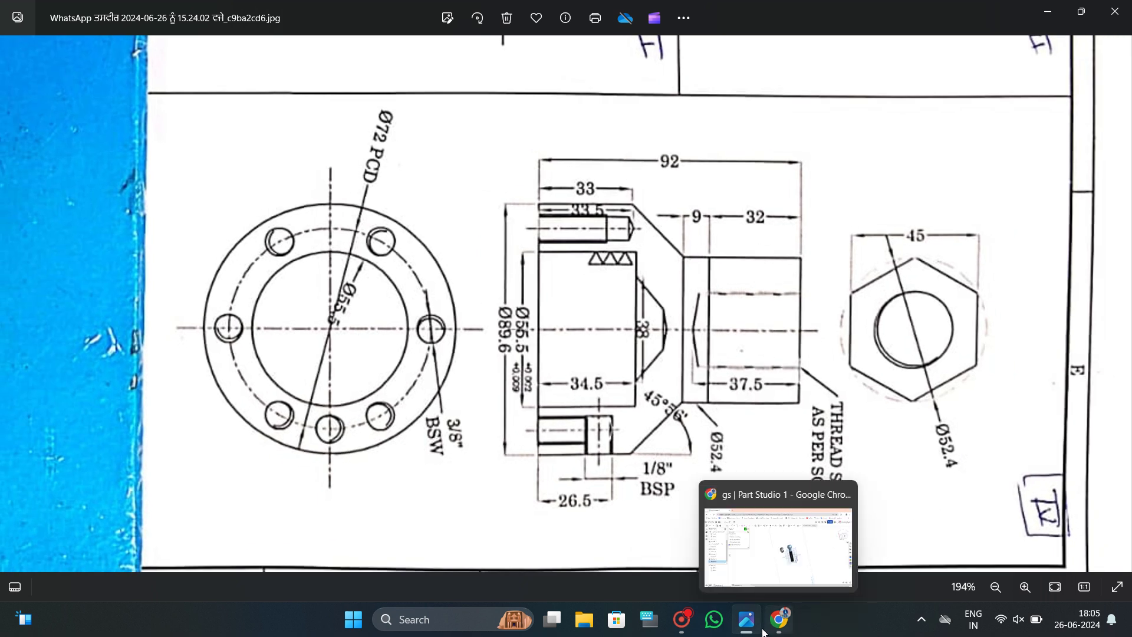
left_click(743, 629)
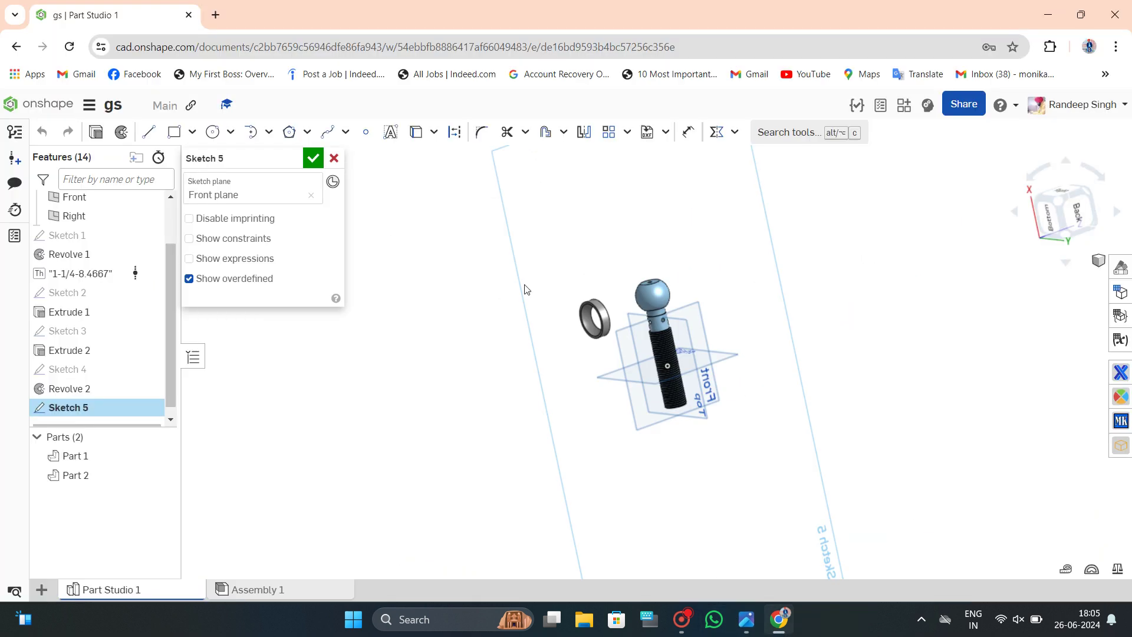
Inspect the model from the Back, Front and Right views, then cancel the empty Front-plane sketch.
left_click(1071, 220)
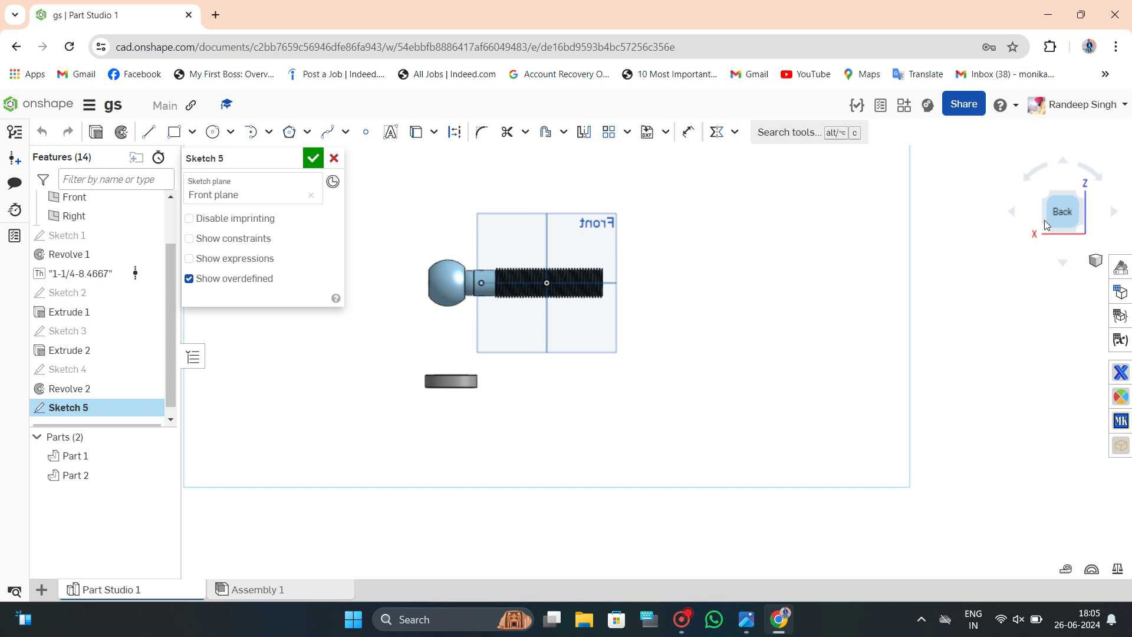
left_click(1013, 212)
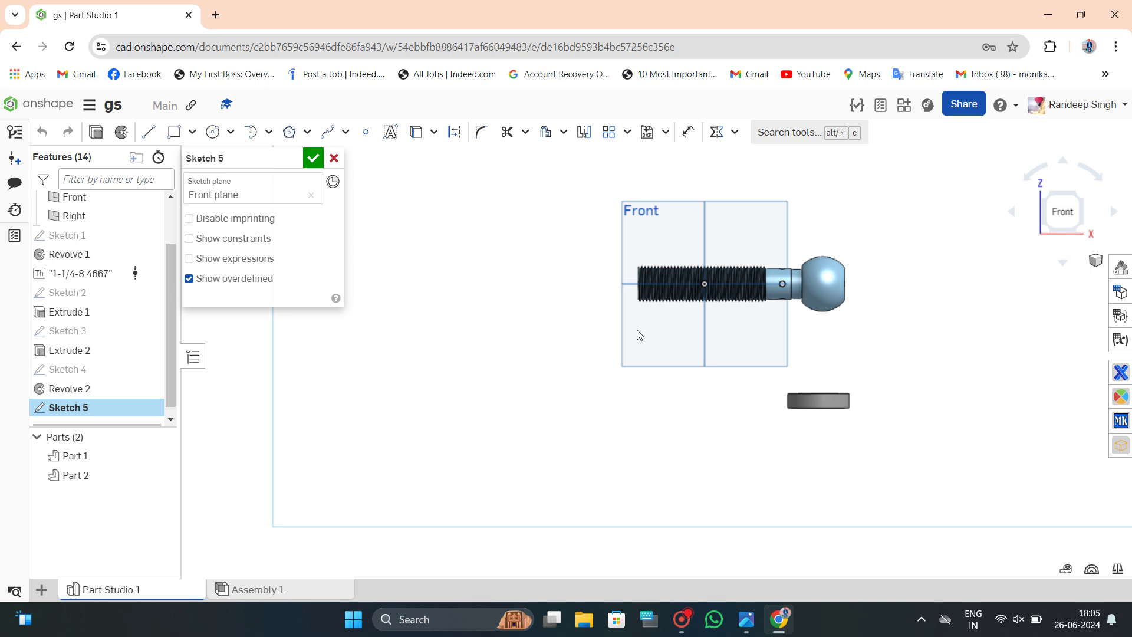
left_click(1011, 215)
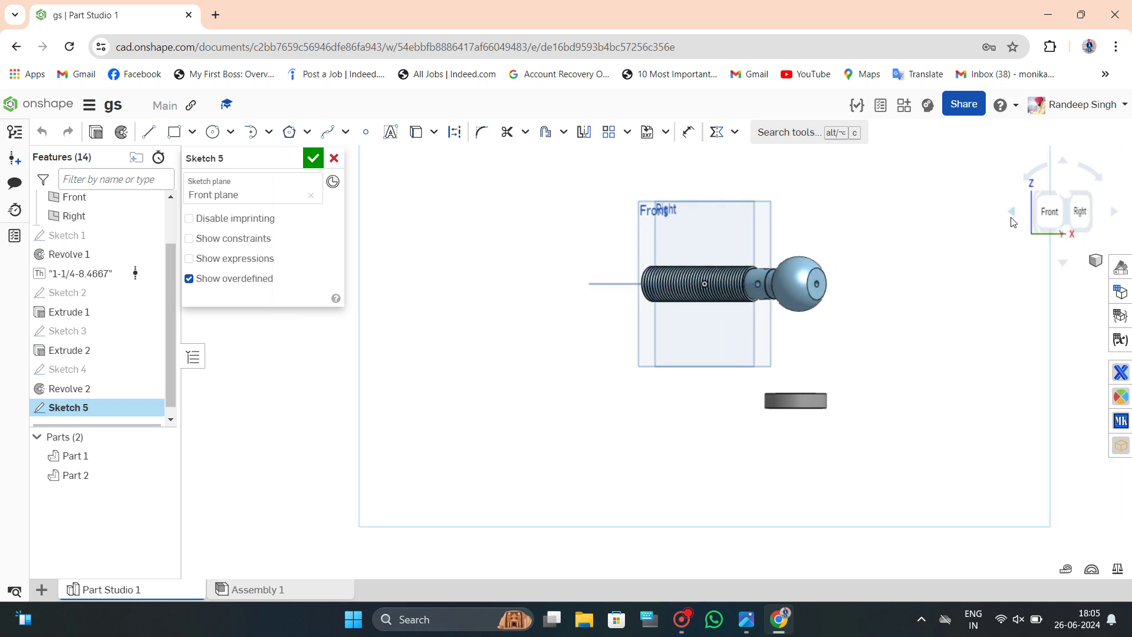
left_click(1073, 211)
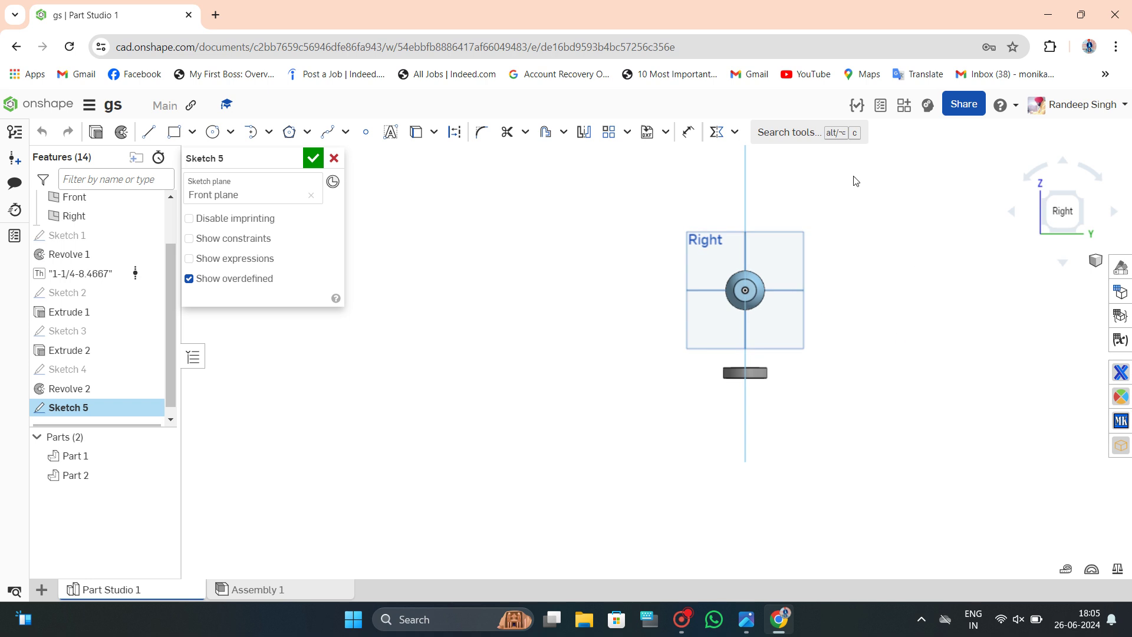
left_click(333, 158)
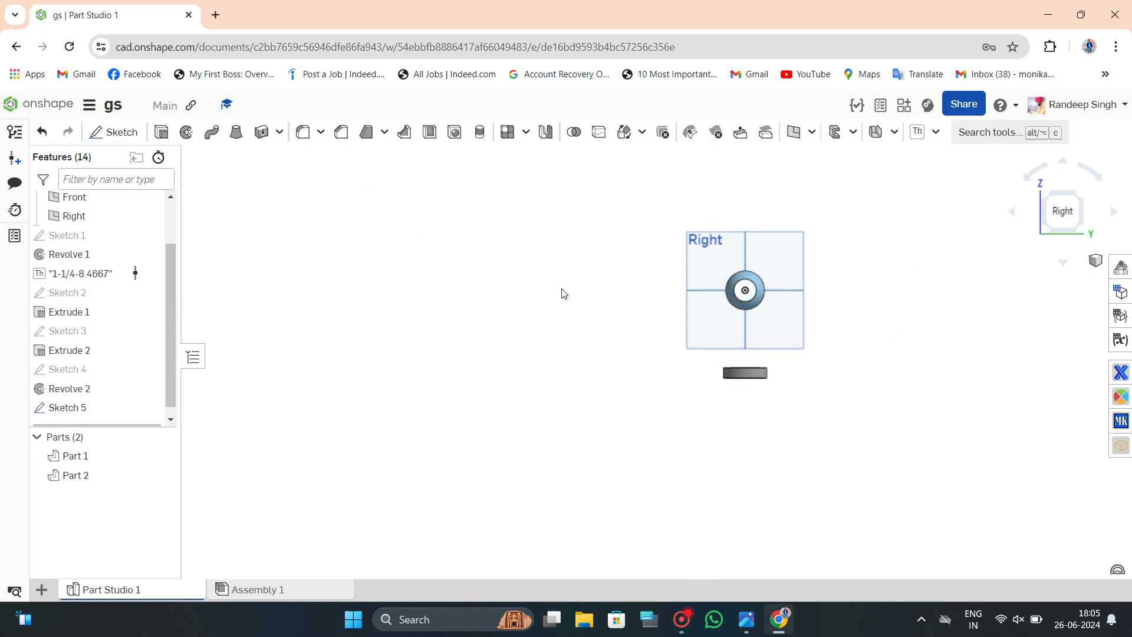
mouse_move(557, 156)
right_mouse_down()
mouse_move(516, 355)
mouse_move(429, 391)
mouse_move(419, 349)
mouse_move(462, 210)
mouse_move(417, 224)
mouse_move(336, 303)
mouse_move(470, 340)
right_mouse_up()
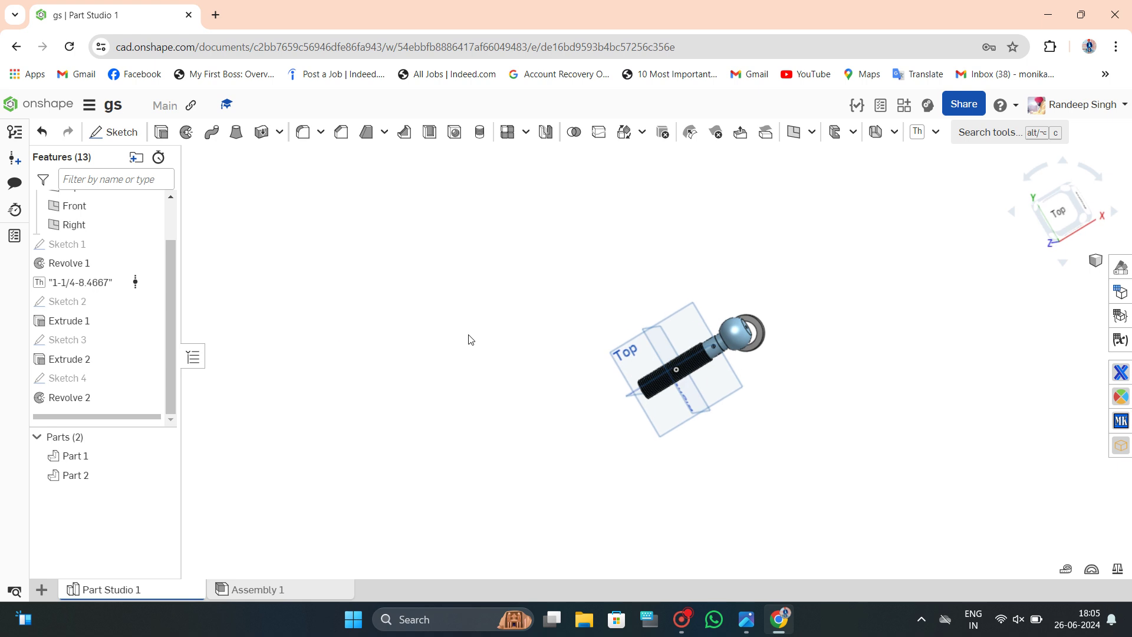
Start a new sketch on the Top plane, viewed straight from above.
left_click(613, 358)
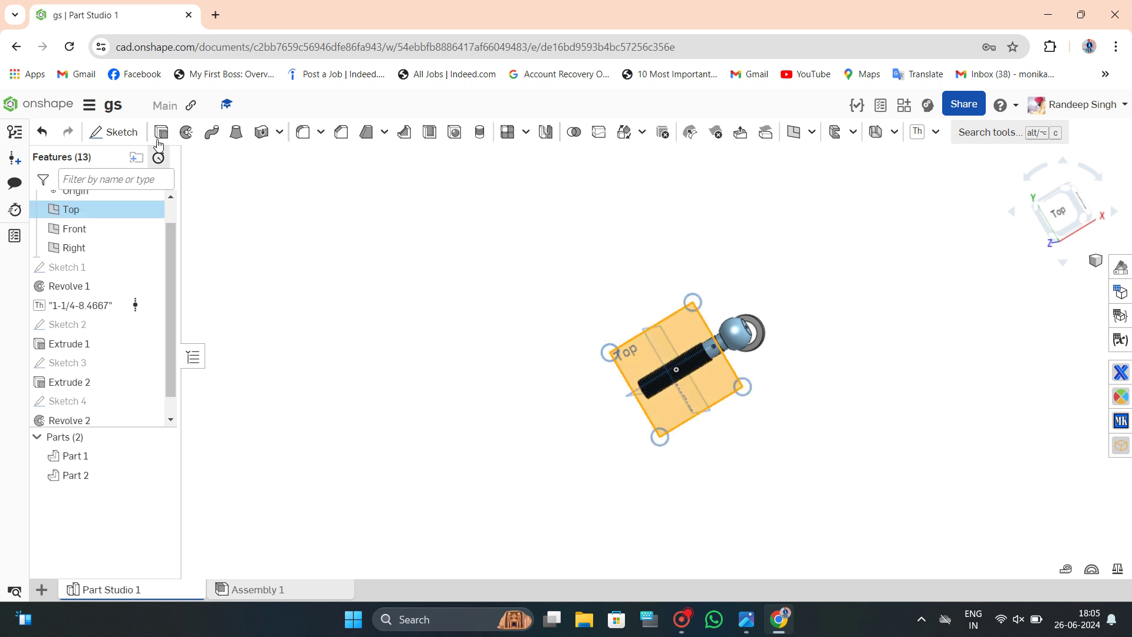
left_click(114, 131)
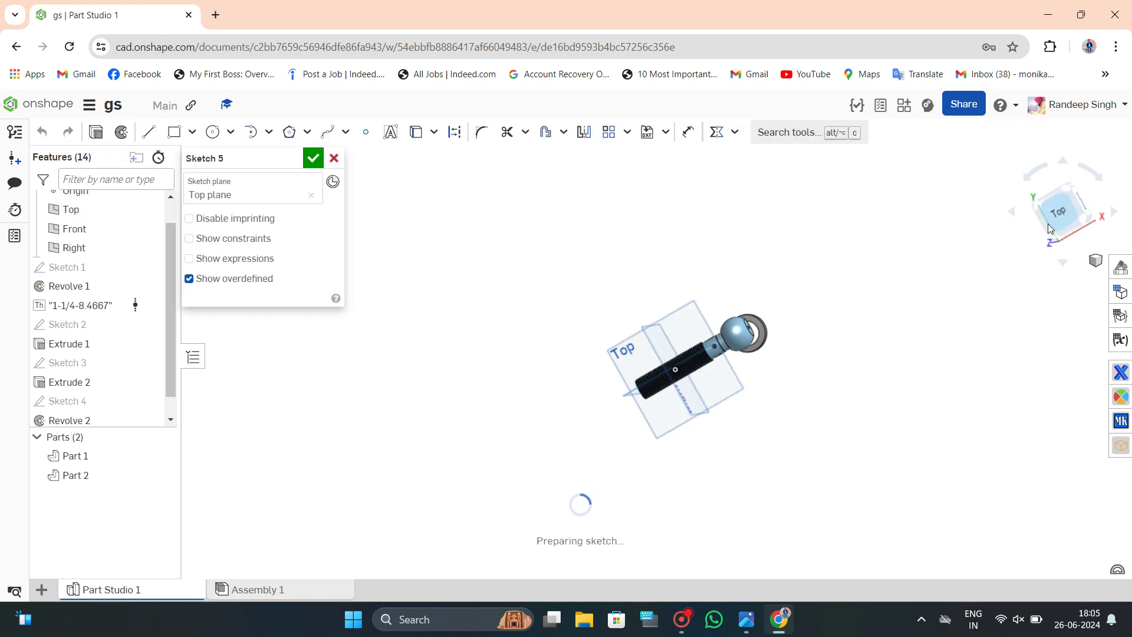
left_click(1052, 221)
scroll(851, 281, "down", 3)
scroll(728, 273, "down", 2)
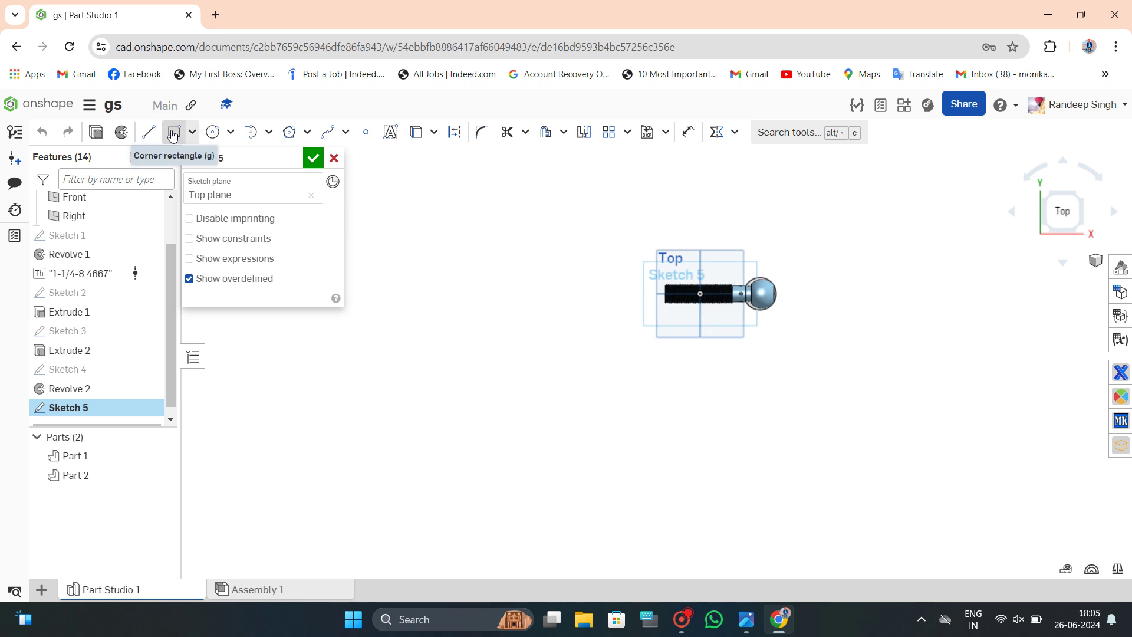
Draw a roughly 206.1 mm vertical centerline to the right of the model.
left_click(148, 132)
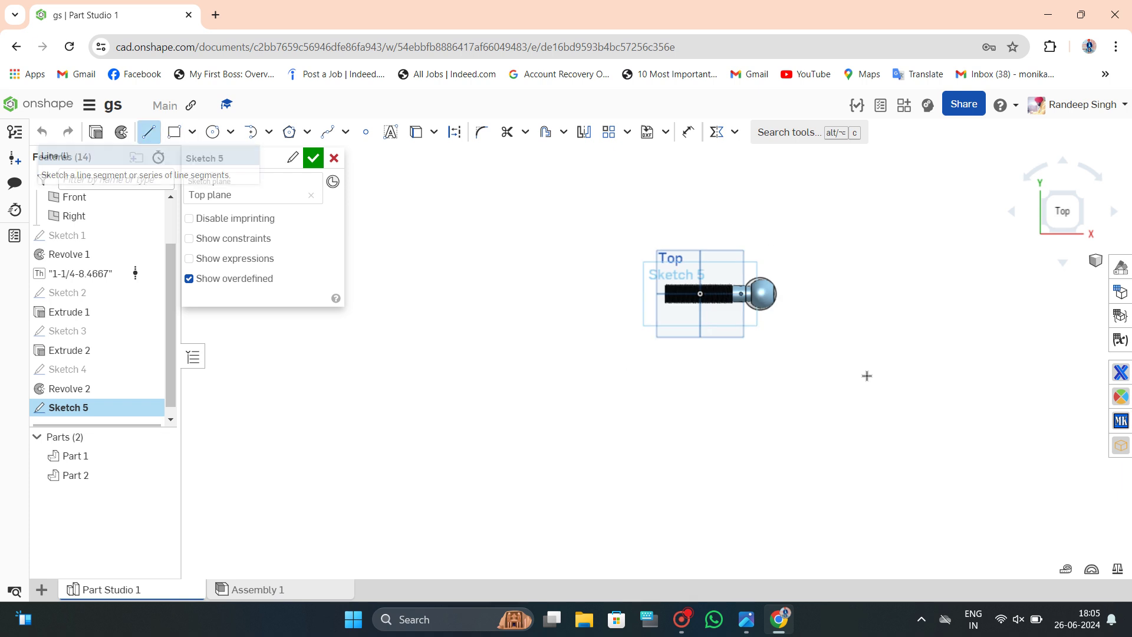
left_click(859, 238)
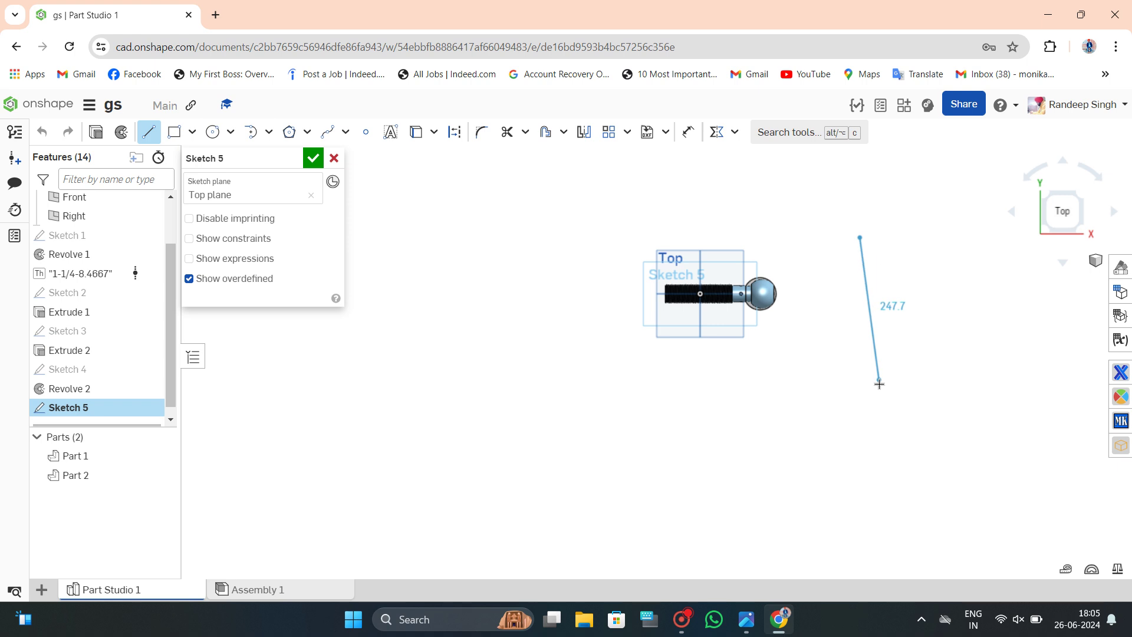
left_click(859, 358)
key("Escape")
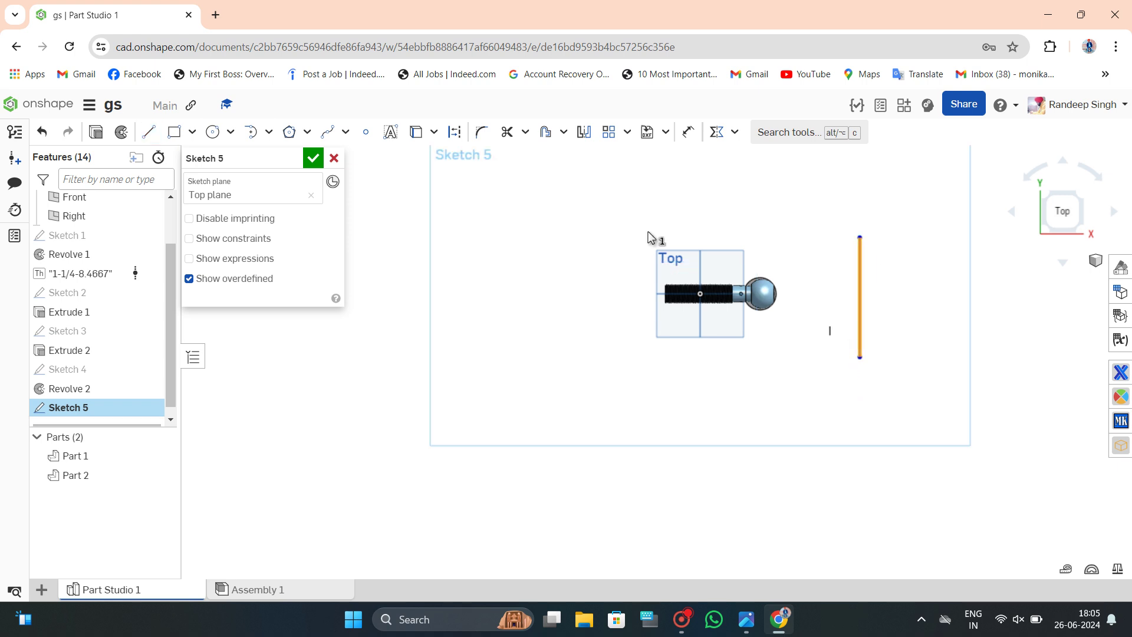
left_click(454, 131)
scroll(422, 243, "down", 3)
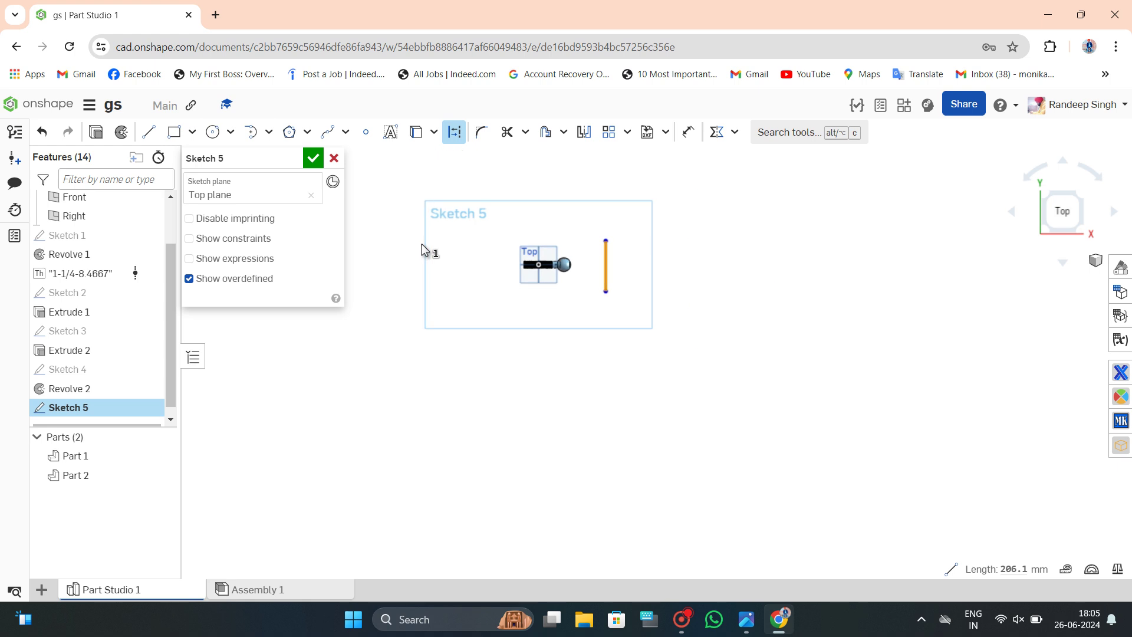
scroll(613, 259, "up", 5)
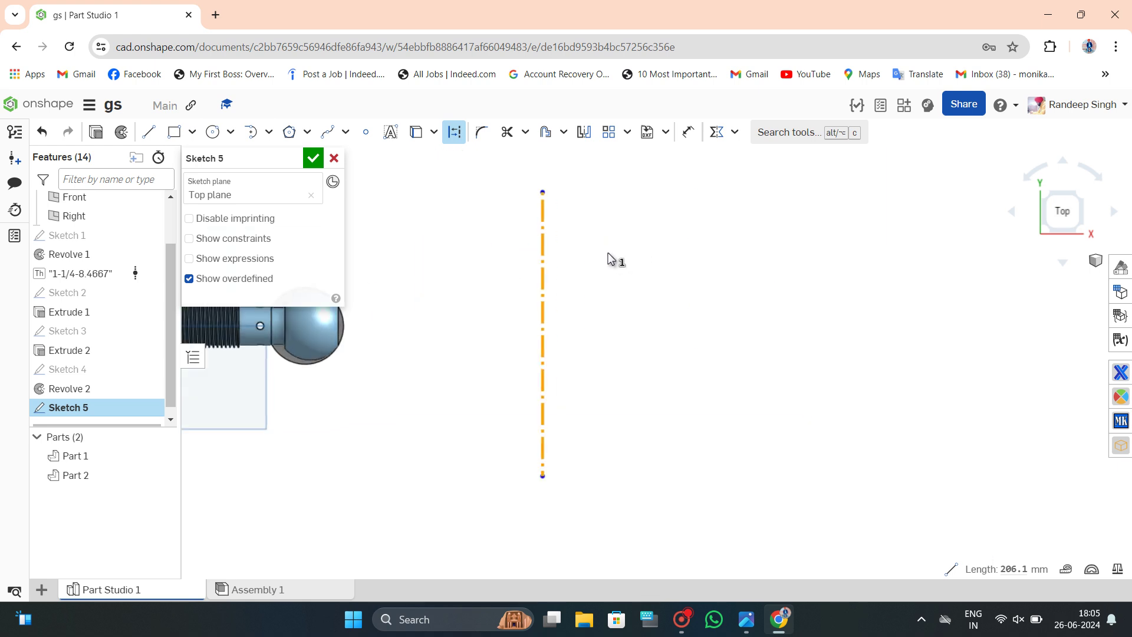
key("Escape")
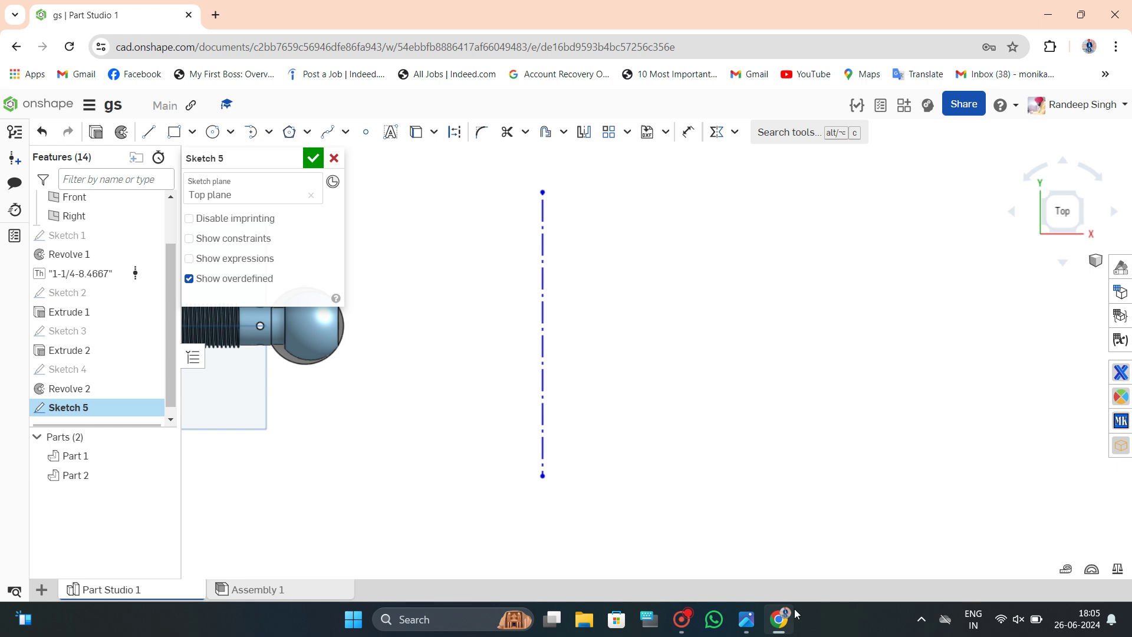
left_click(746, 615)
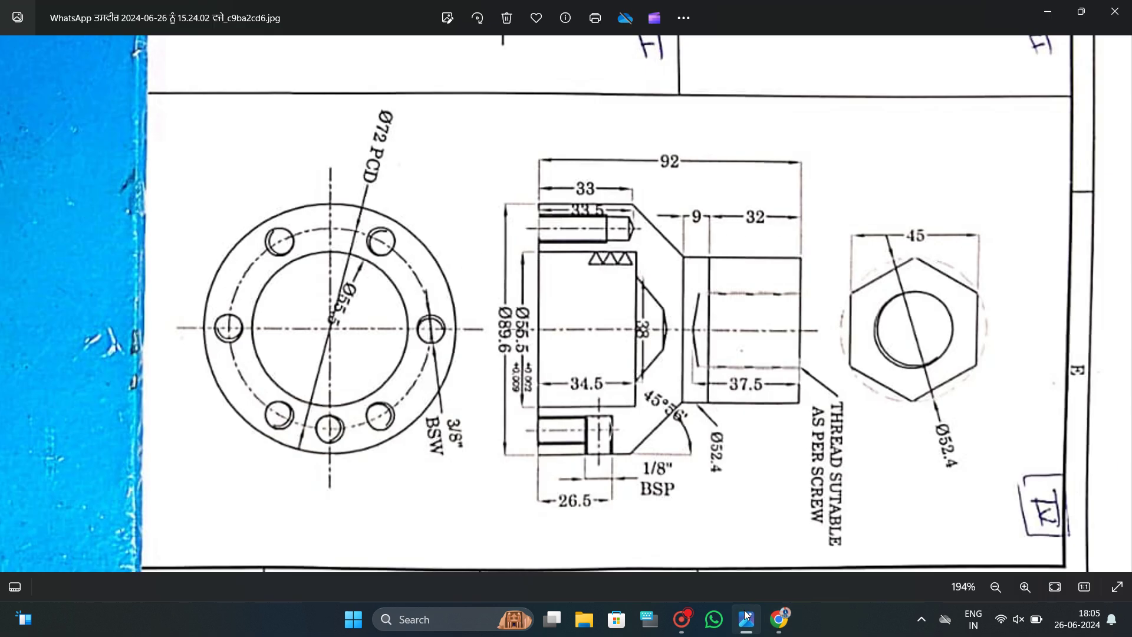
left_click(746, 615)
Draw the outer outline: 109.4 bottom, 64.7 vertical, slanted edge, short step, top line.
left_click(149, 132)
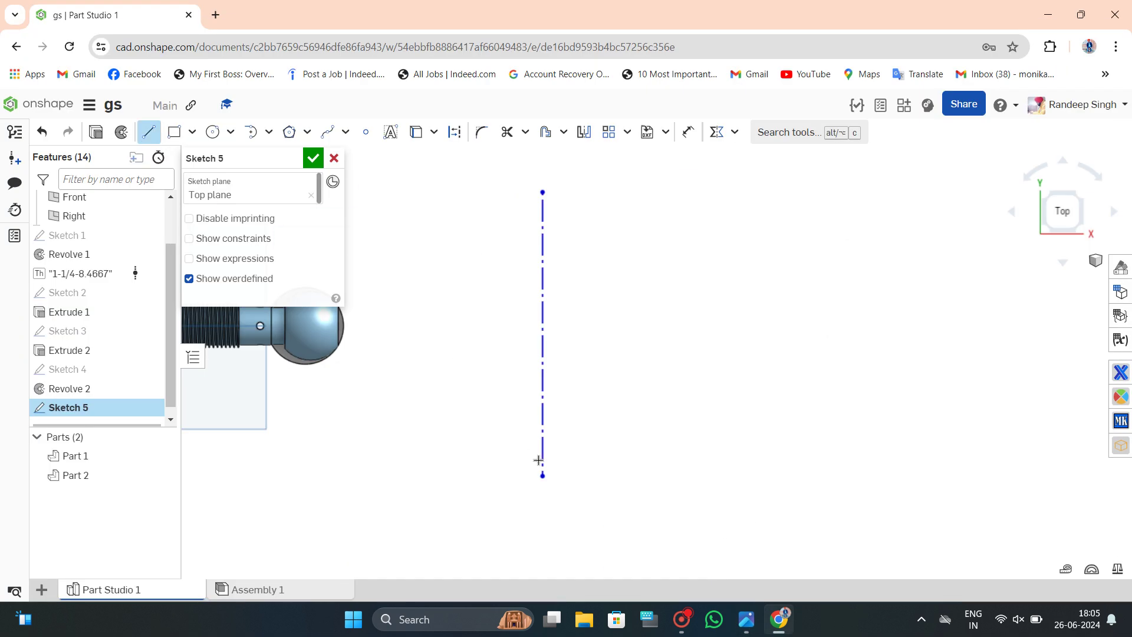
left_click(542, 453)
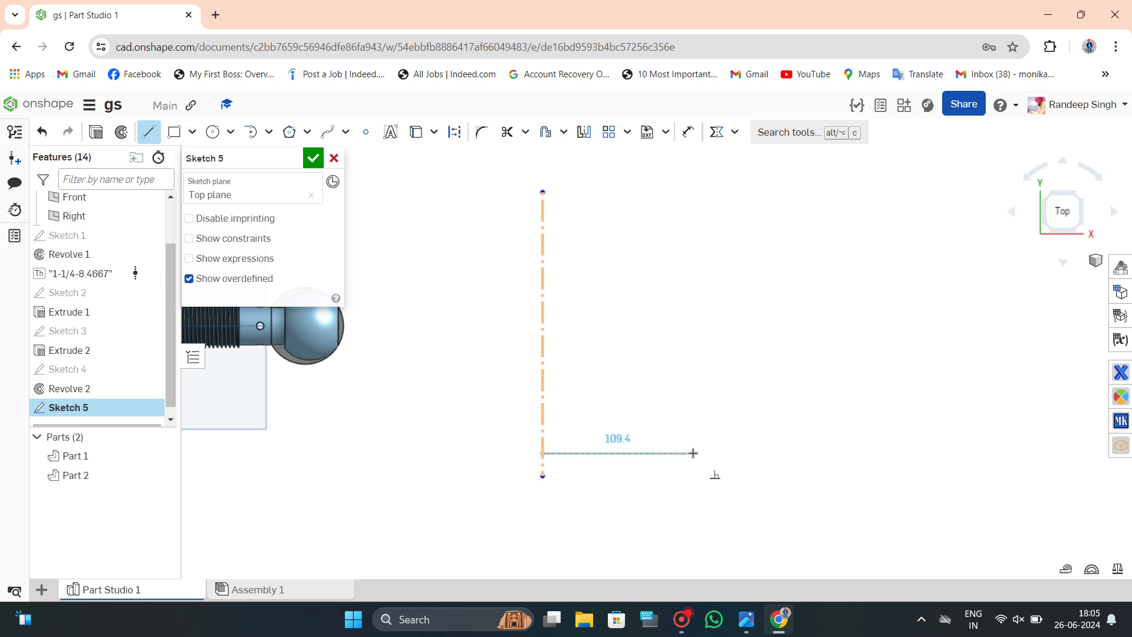
left_click(693, 453)
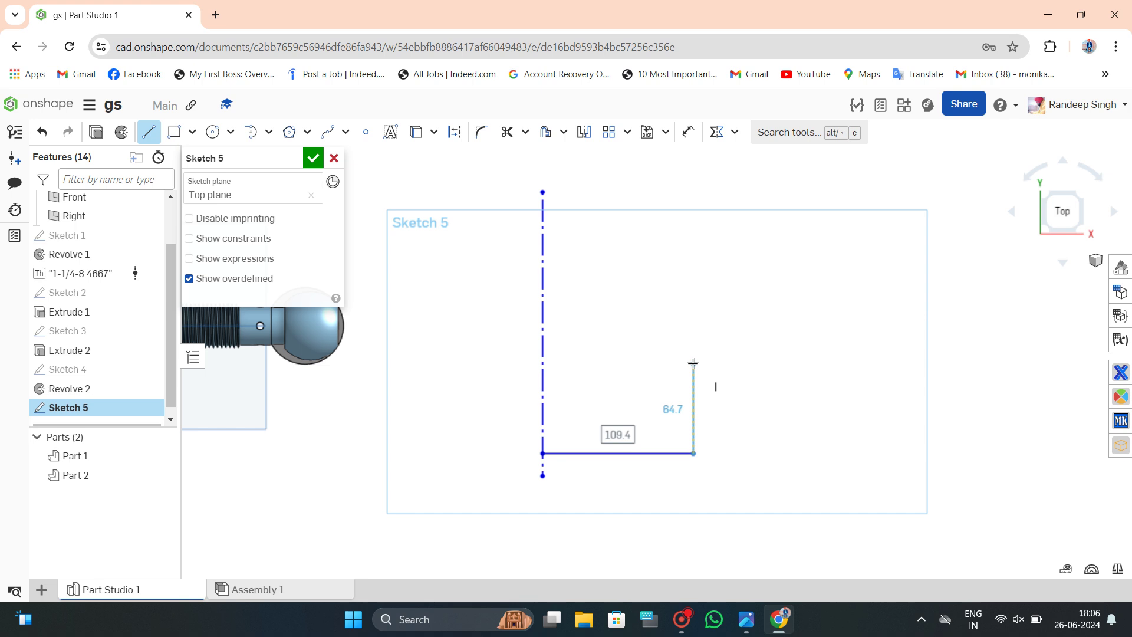
left_click(693, 363)
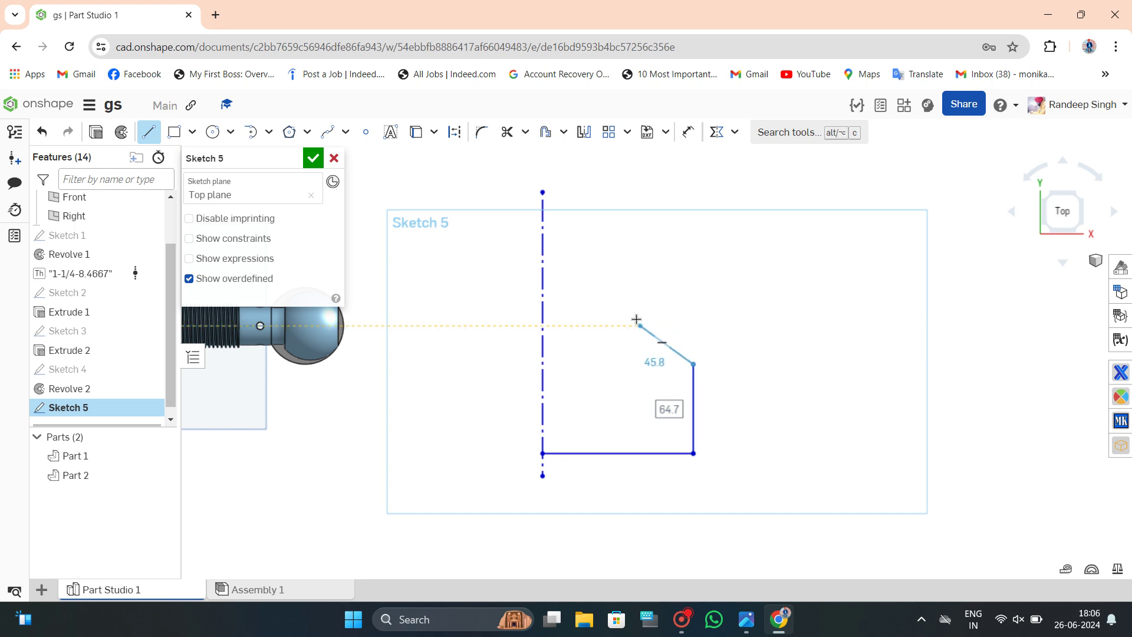
left_click(636, 316)
left_click(635, 292)
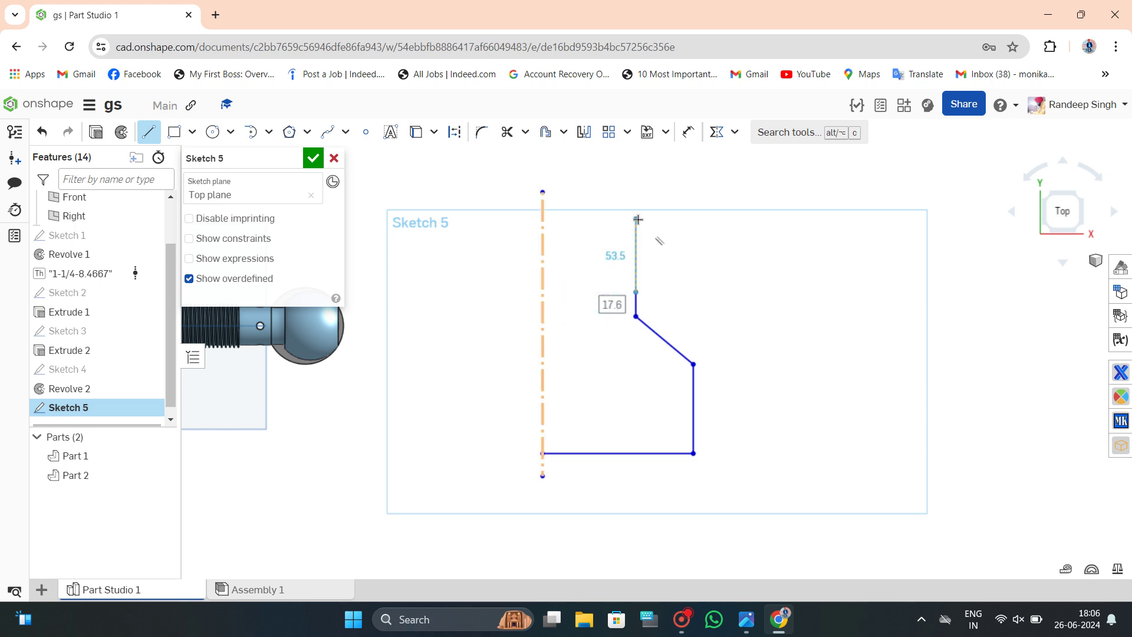
left_click(541, 293)
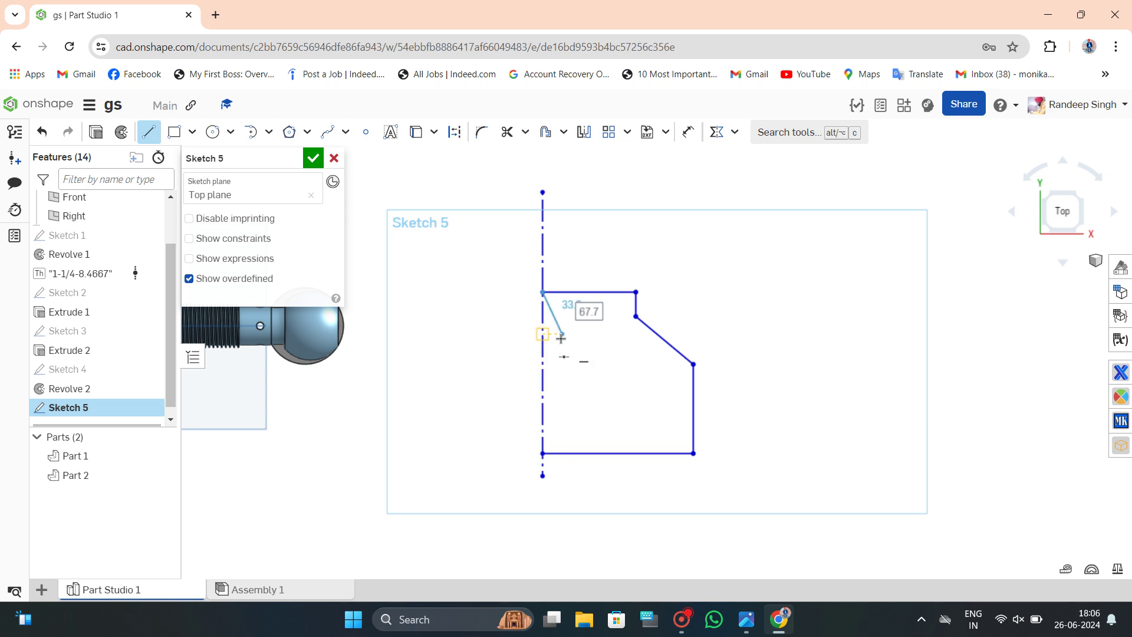
key("Escape")
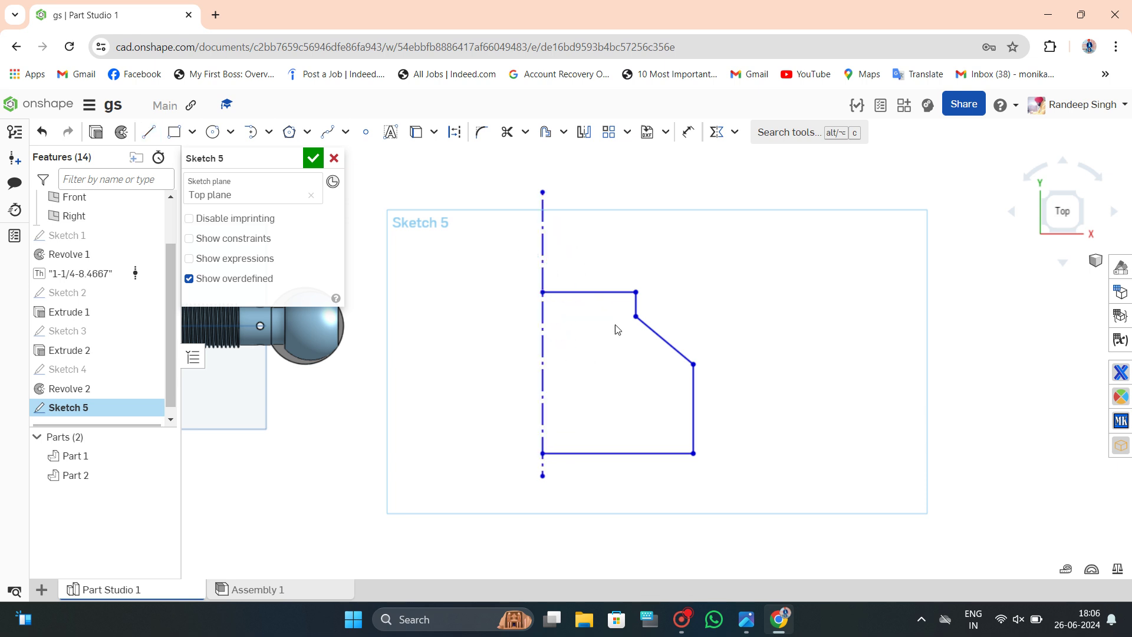
Replace the top line with a raised step running back down to the centerline.
key("ctrl+z")
left_click_drag(635, 292, 639, 233)
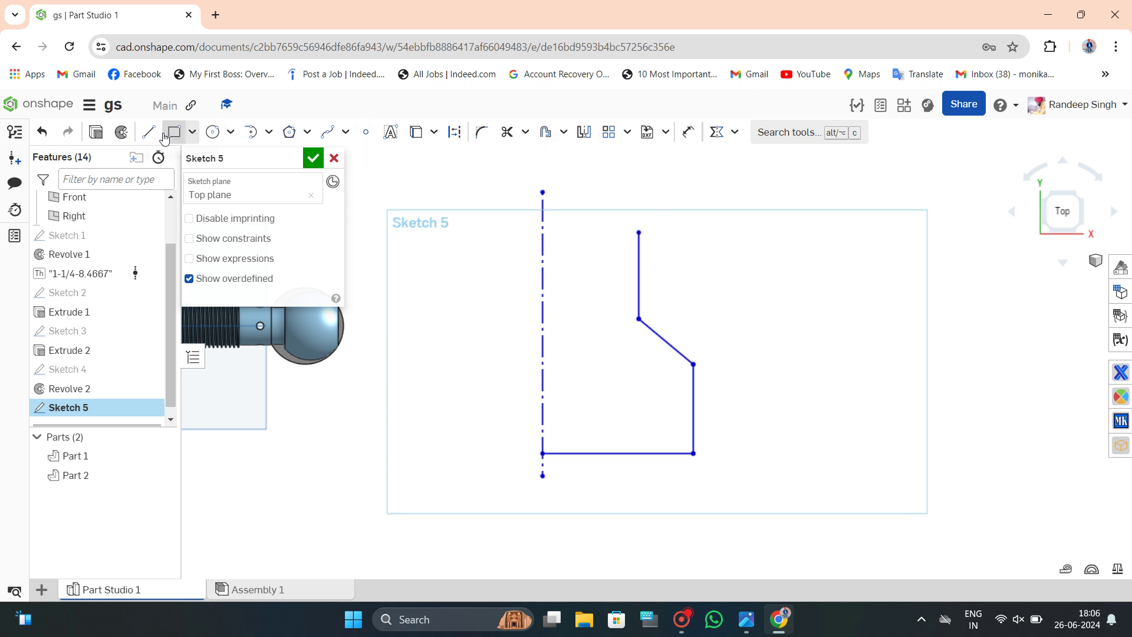
left_click(148, 132)
left_click(639, 232)
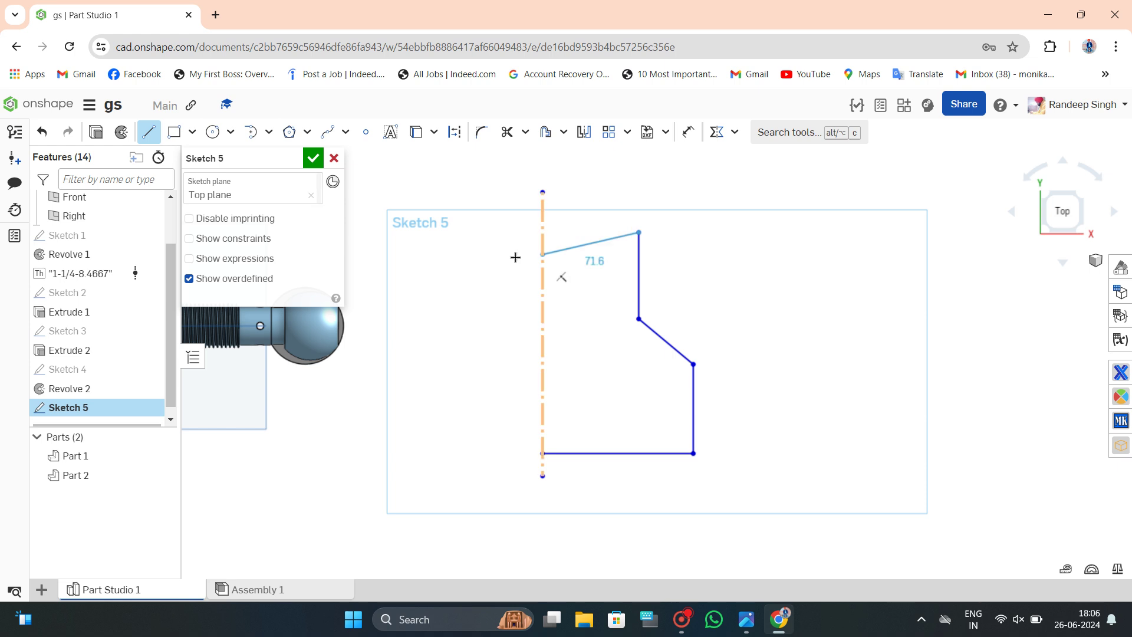
left_click(600, 233)
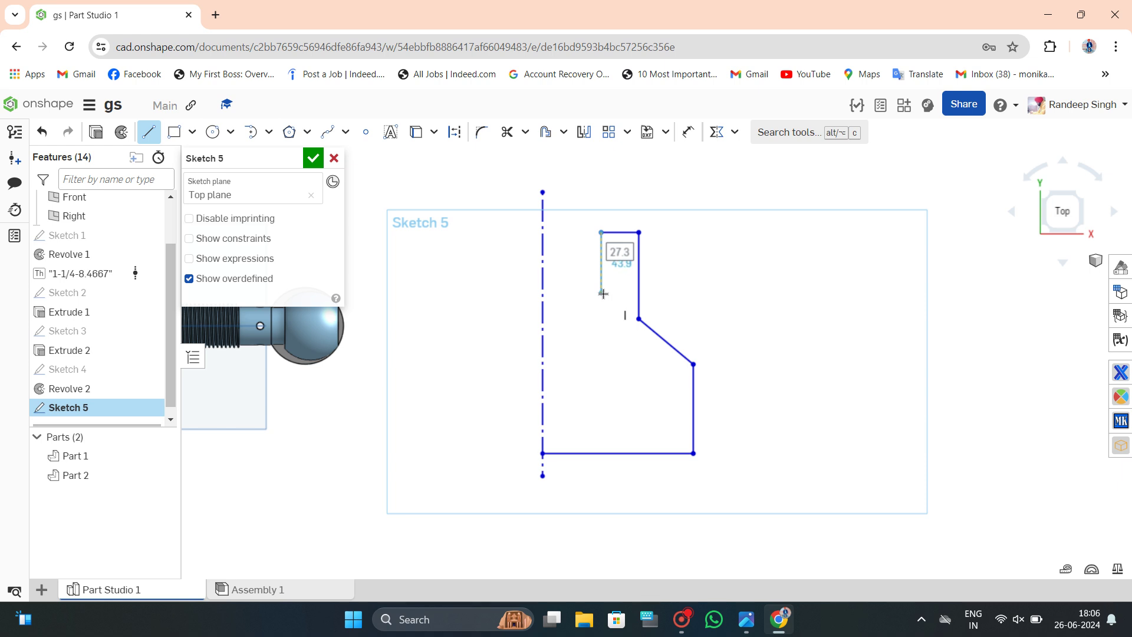
left_click(602, 293)
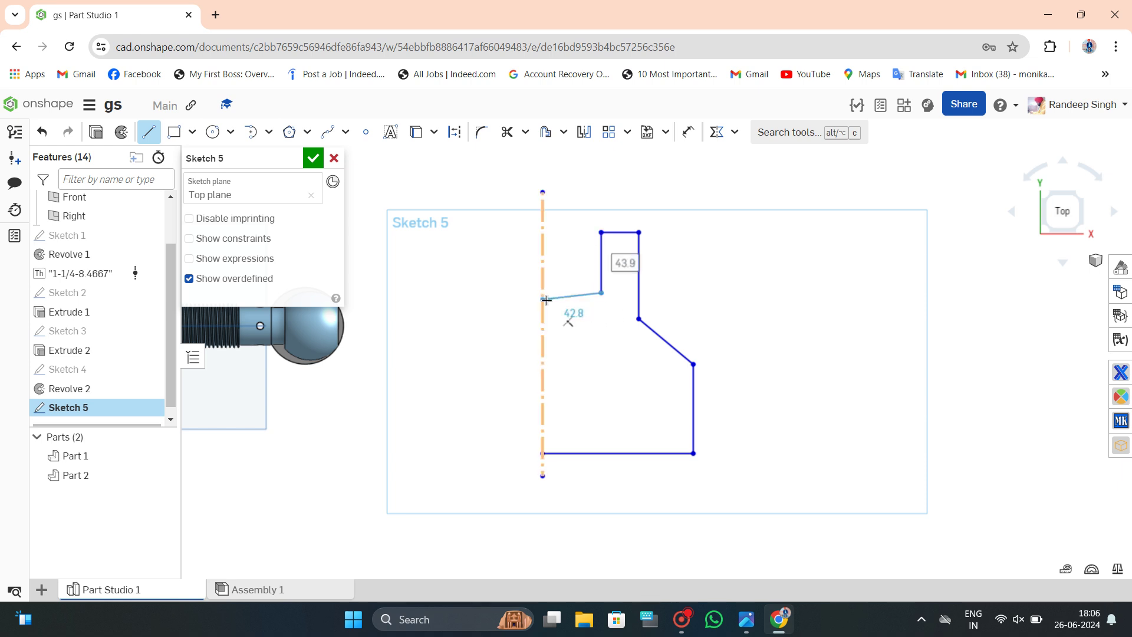
left_click(545, 299)
key("Escape")
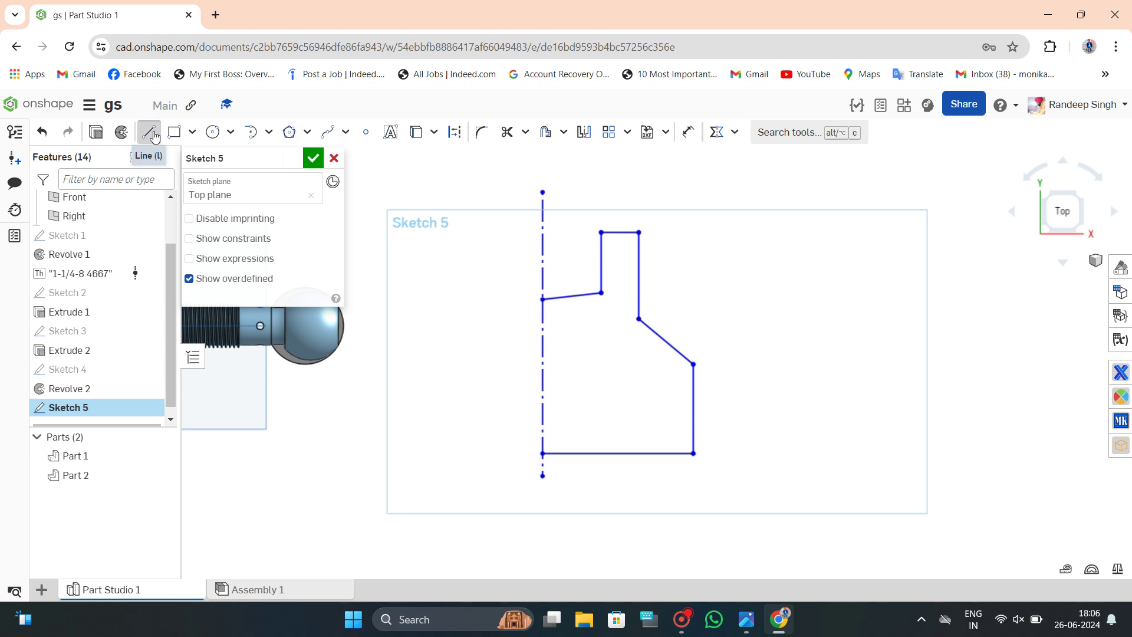
Draw the inner vertical and slanted walls, closing the profile down the centerline.
left_click(745, 624)
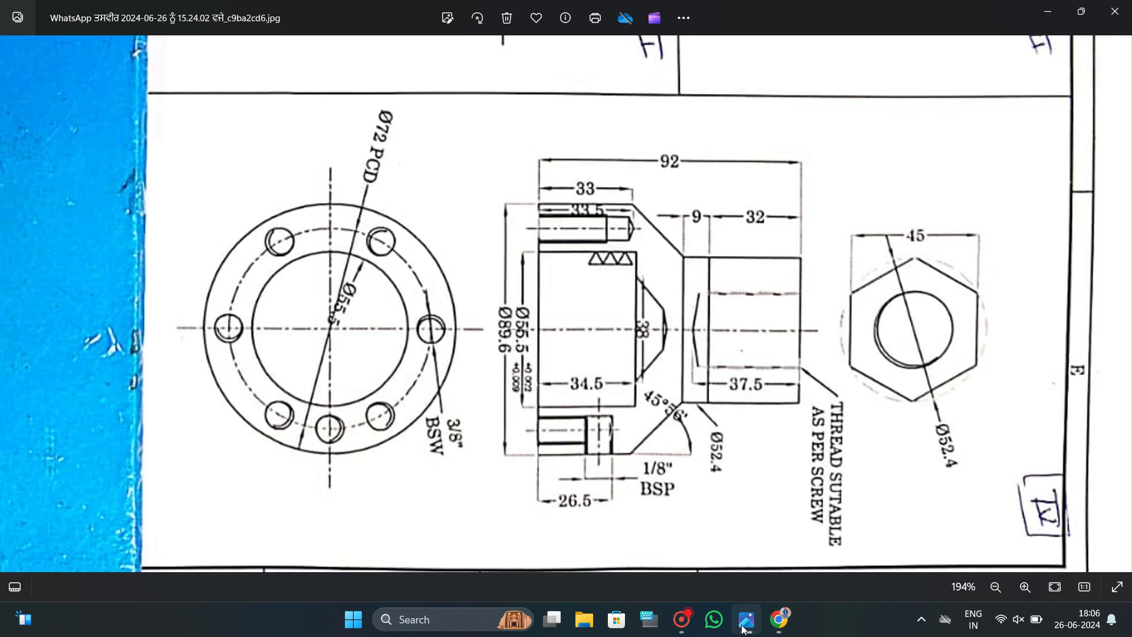
left_click(745, 623)
left_click(654, 453)
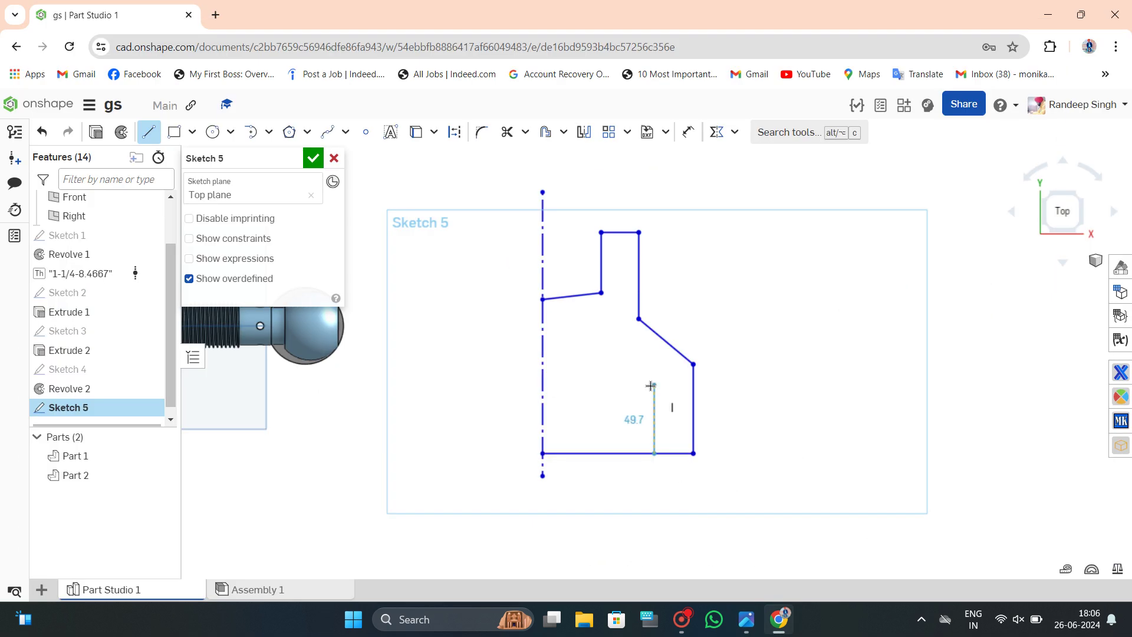
left_click(654, 384)
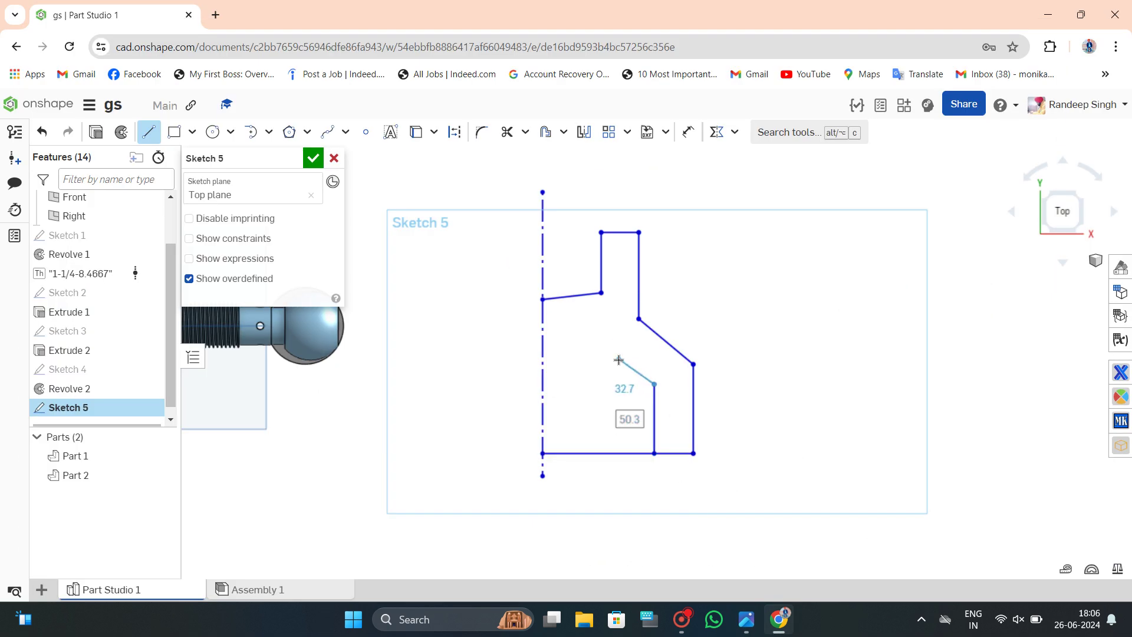
left_click(590, 342)
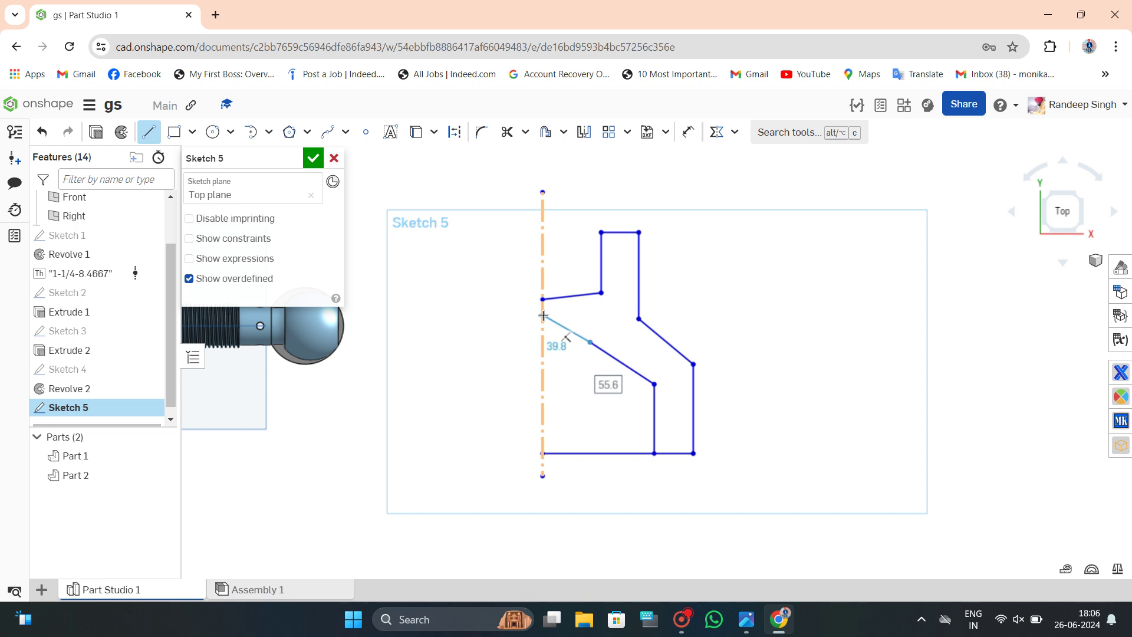
left_click(542, 315)
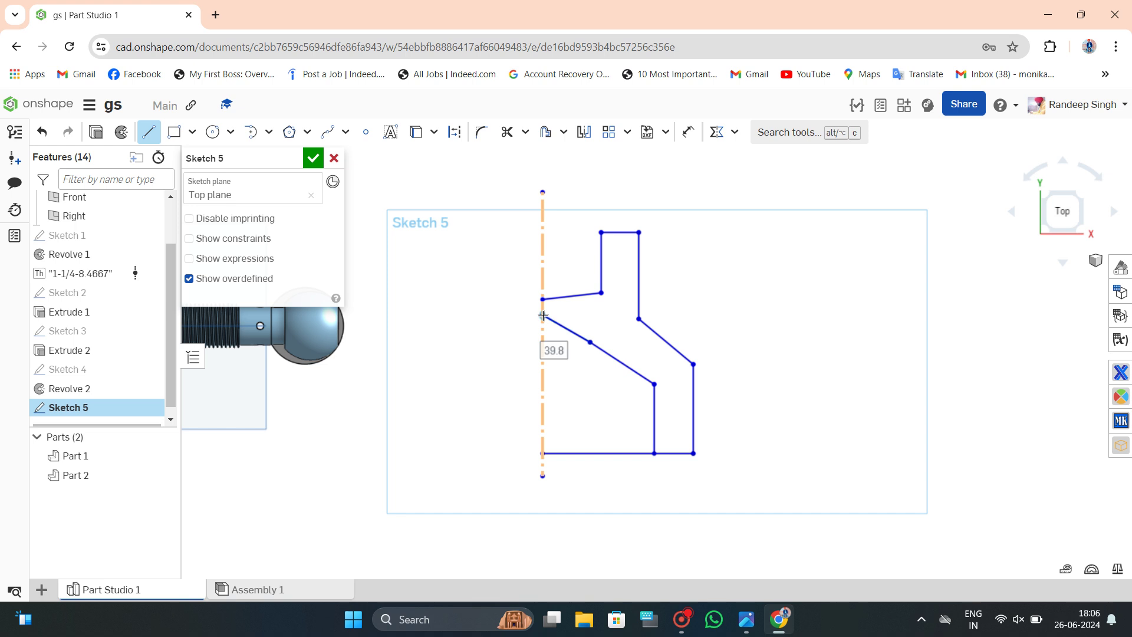
left_click(543, 453)
key("Escape")
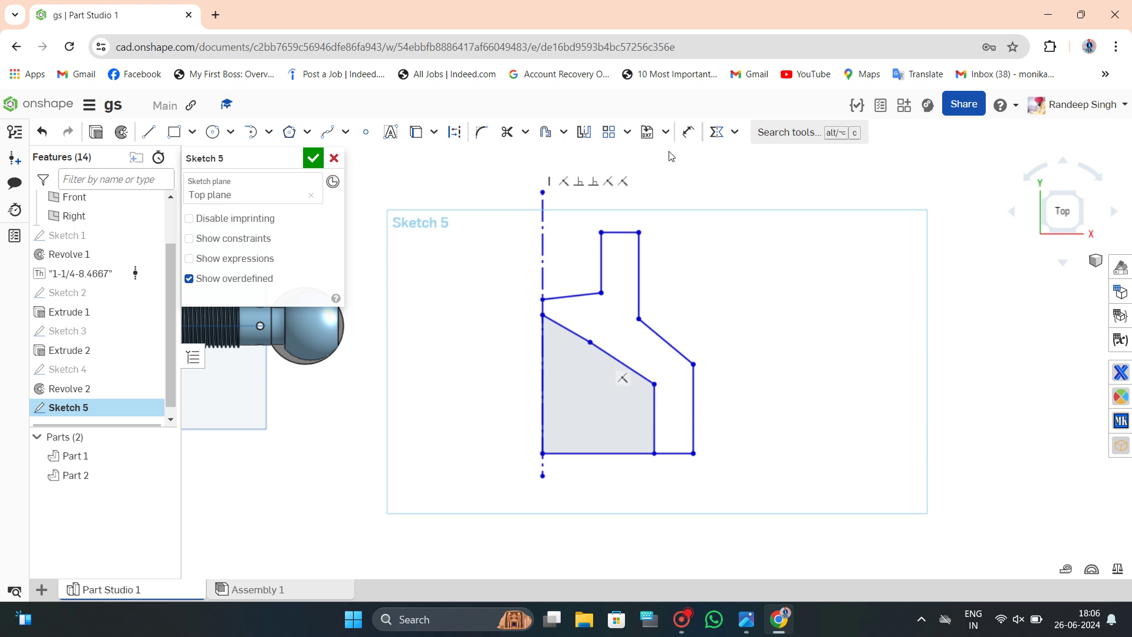
Delete the line lying on the centerline and trim the bottom segment inside the wall.
left_click(542, 377)
key("Delete")
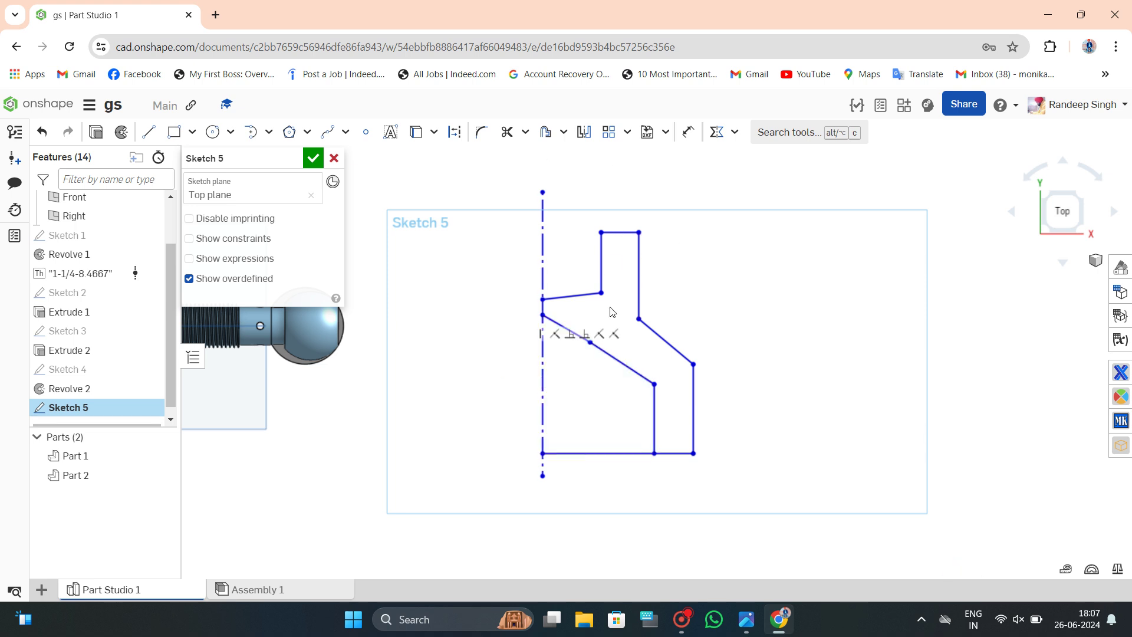
left_click(507, 132)
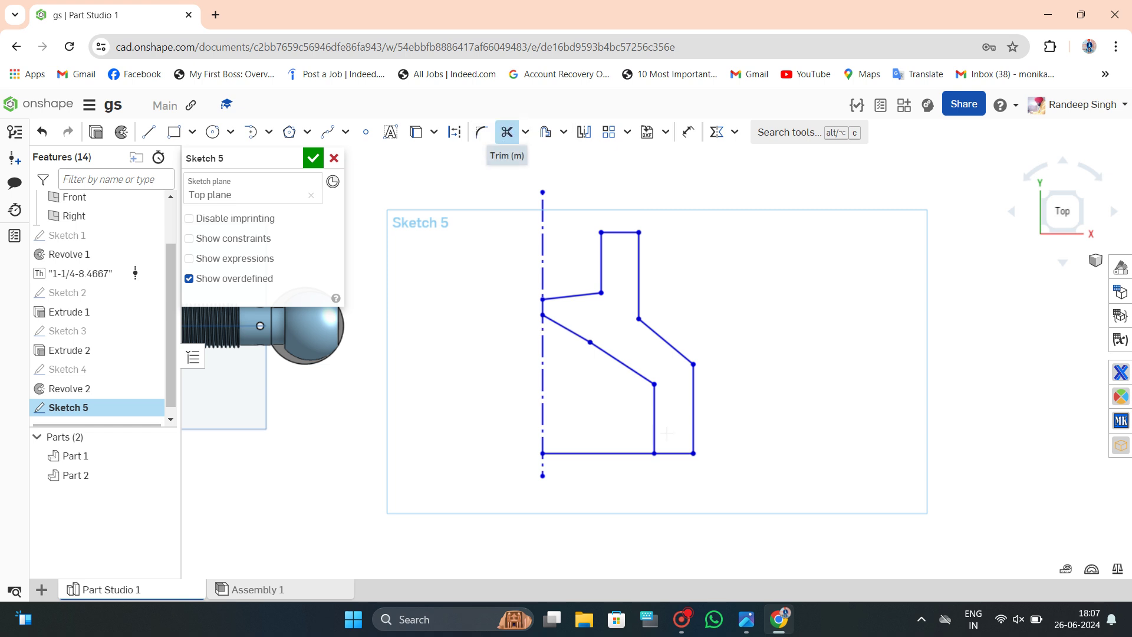
left_click(613, 456)
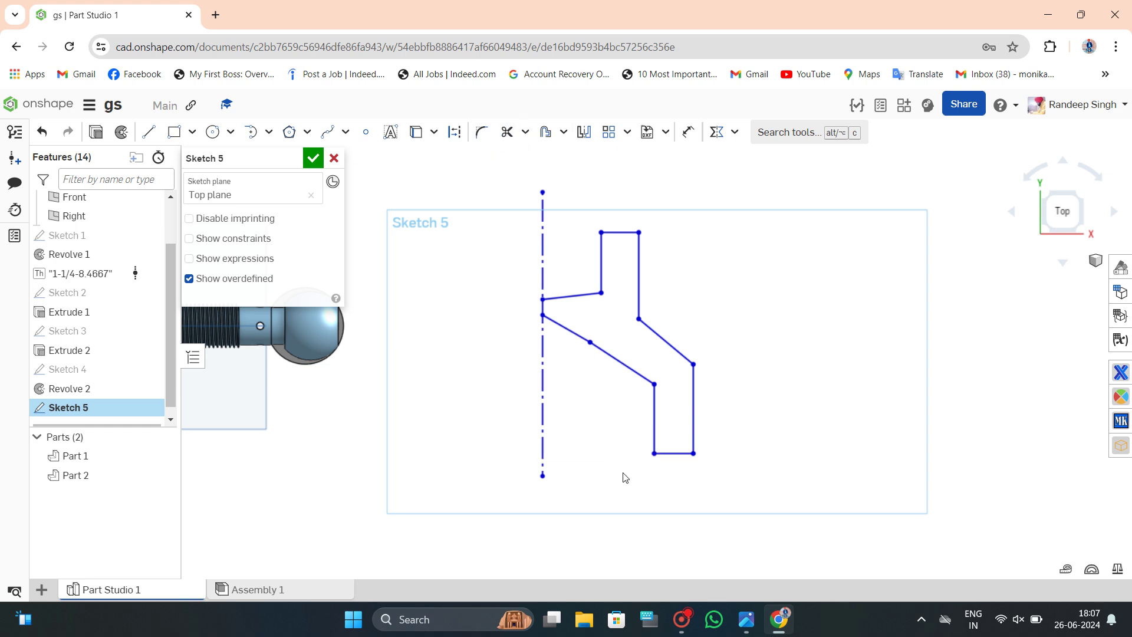
scroll(525, 308, "up", 3)
left_click(584, 132)
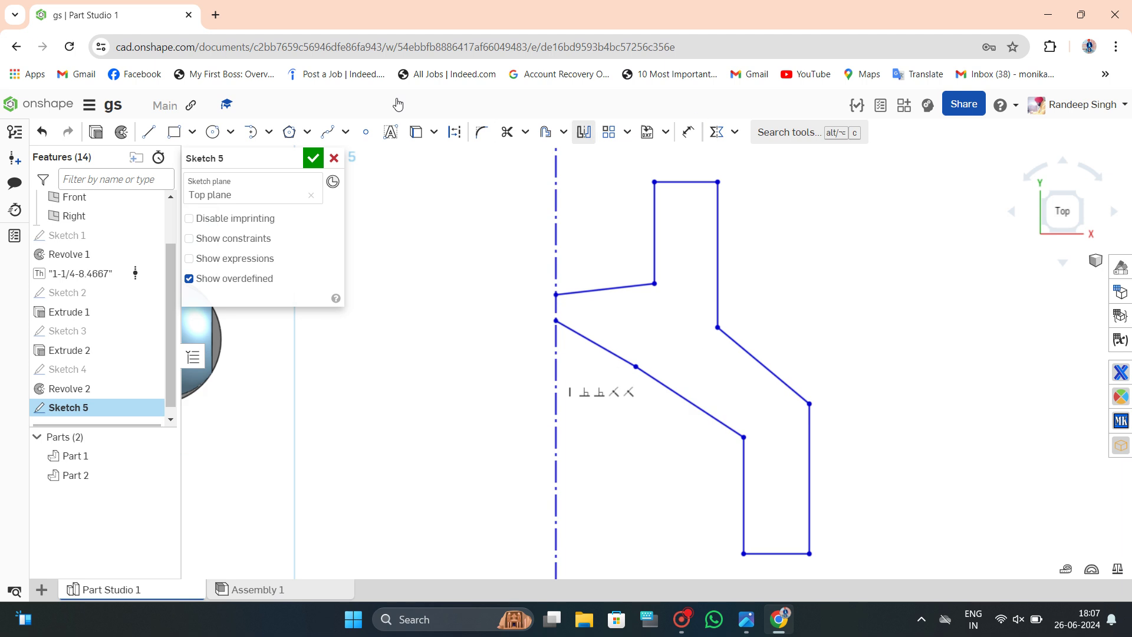
Add a closing segment along the centerline and check the profile against the reference drawing.
left_click(149, 132)
left_click_drag(556, 295, 556, 320)
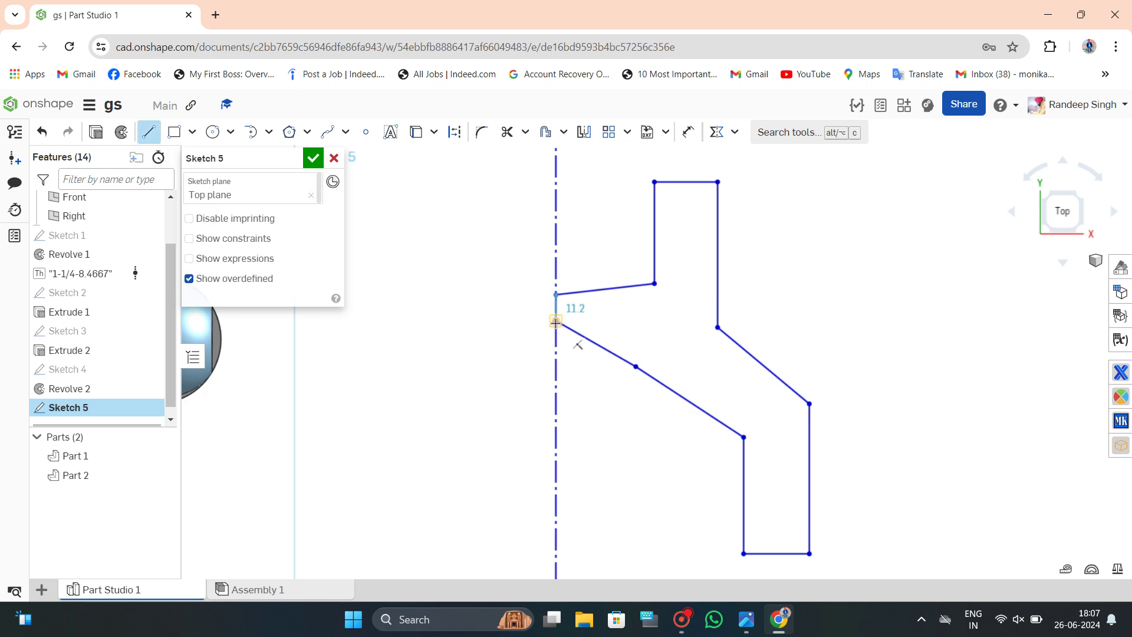
key("Escape")
scroll(592, 316, "down", 3)
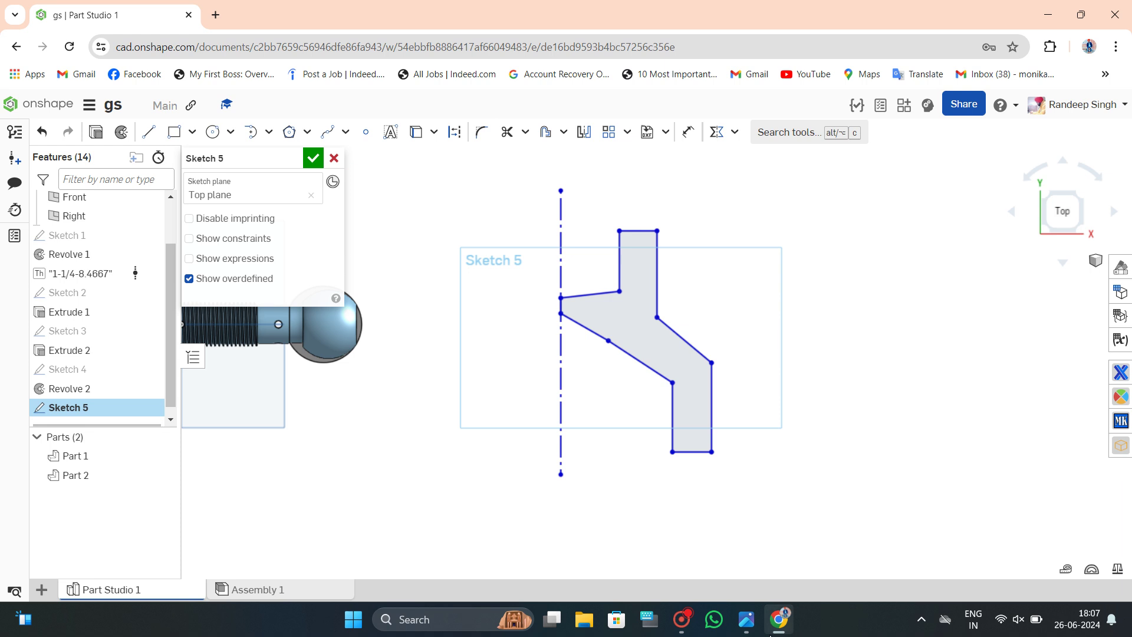
left_click(745, 619)
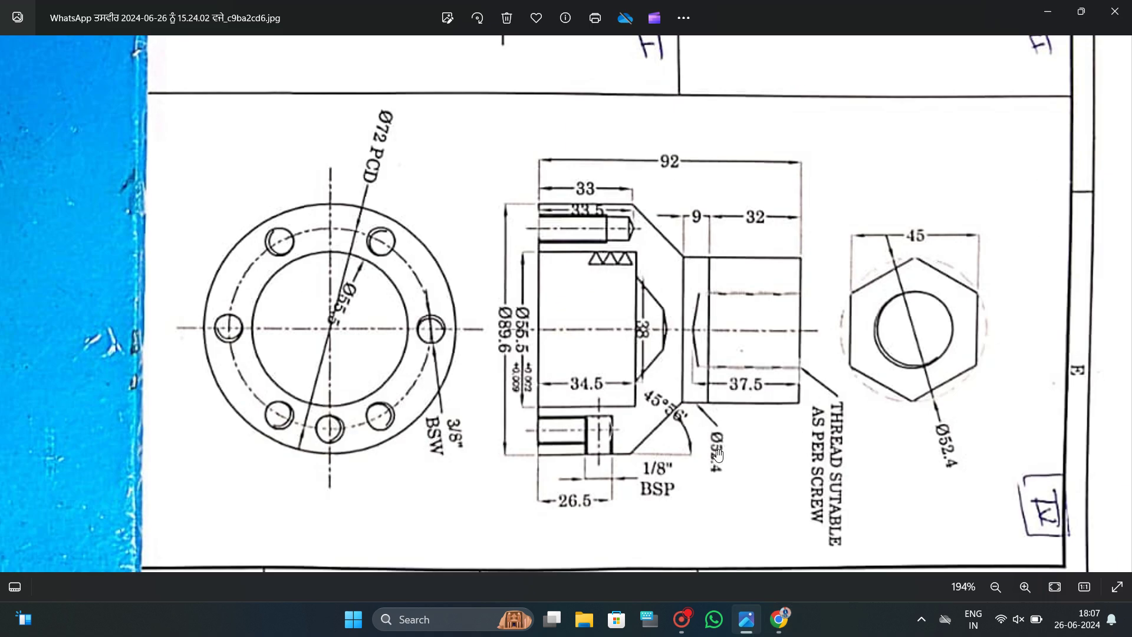
scroll(673, 401, "up", 2)
scroll(673, 400, "down", 3)
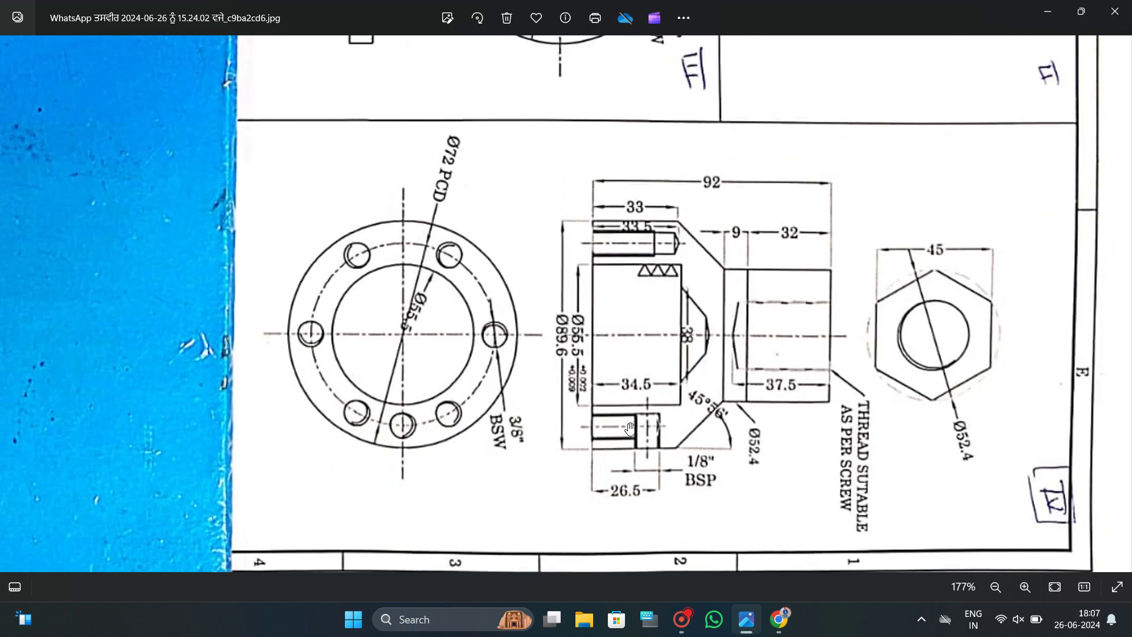
left_click(761, 536)
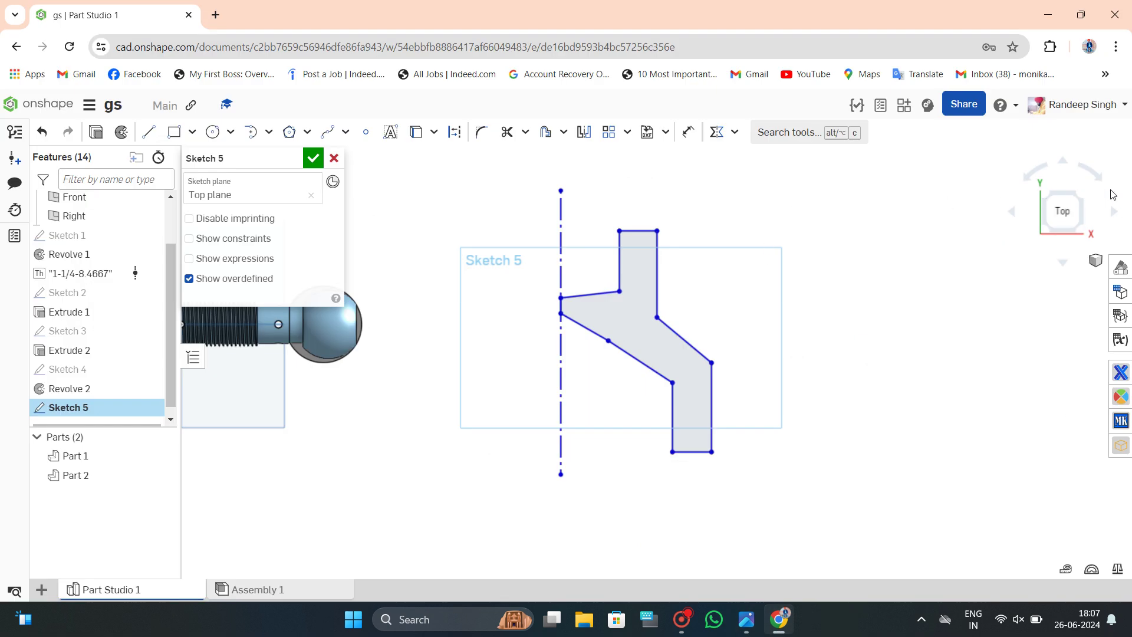
Rotate the sketch view a quarter turn and compare it with the reference drawing.
left_click(1096, 180)
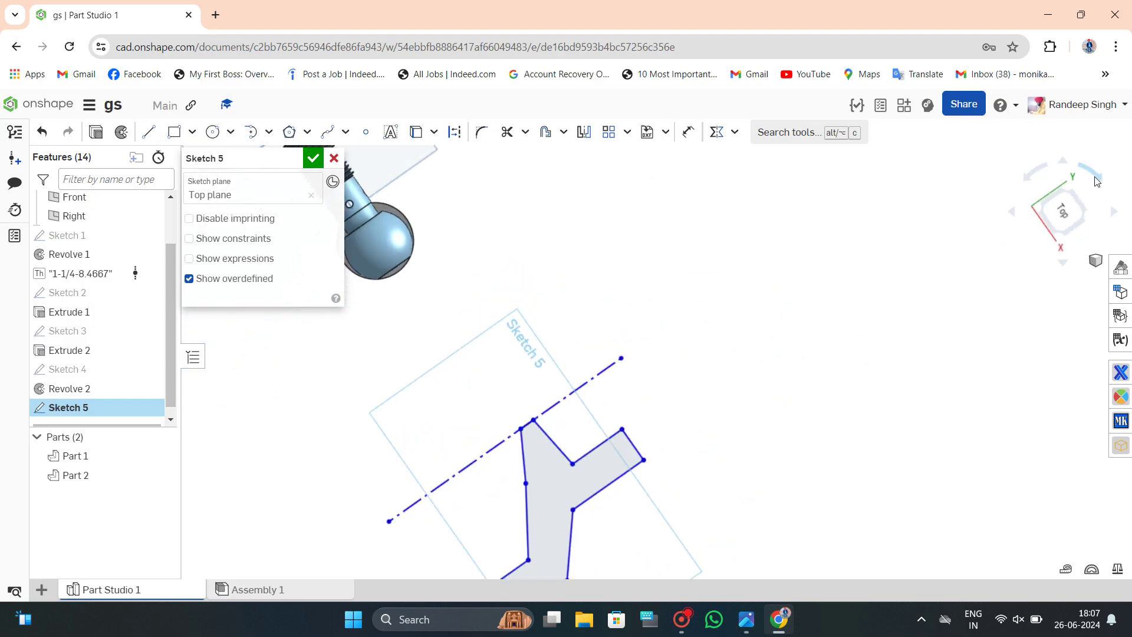
scroll(841, 285, "down", 2)
scroll(843, 286, "down", 3)
scroll(843, 285, "down", 3)
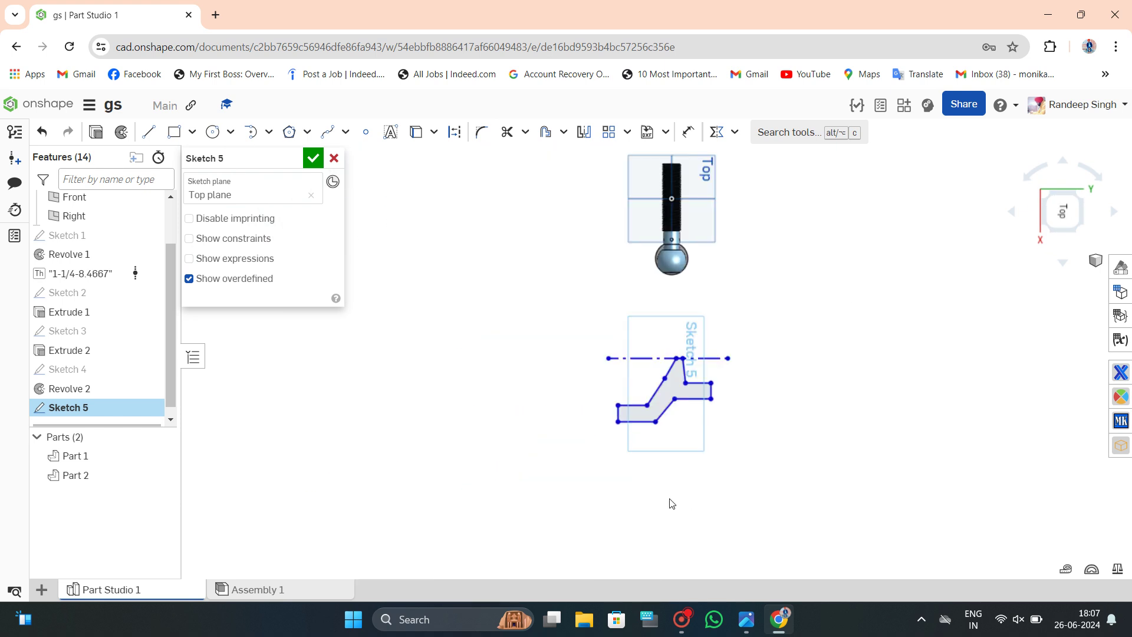
scroll(670, 502, "up", 5)
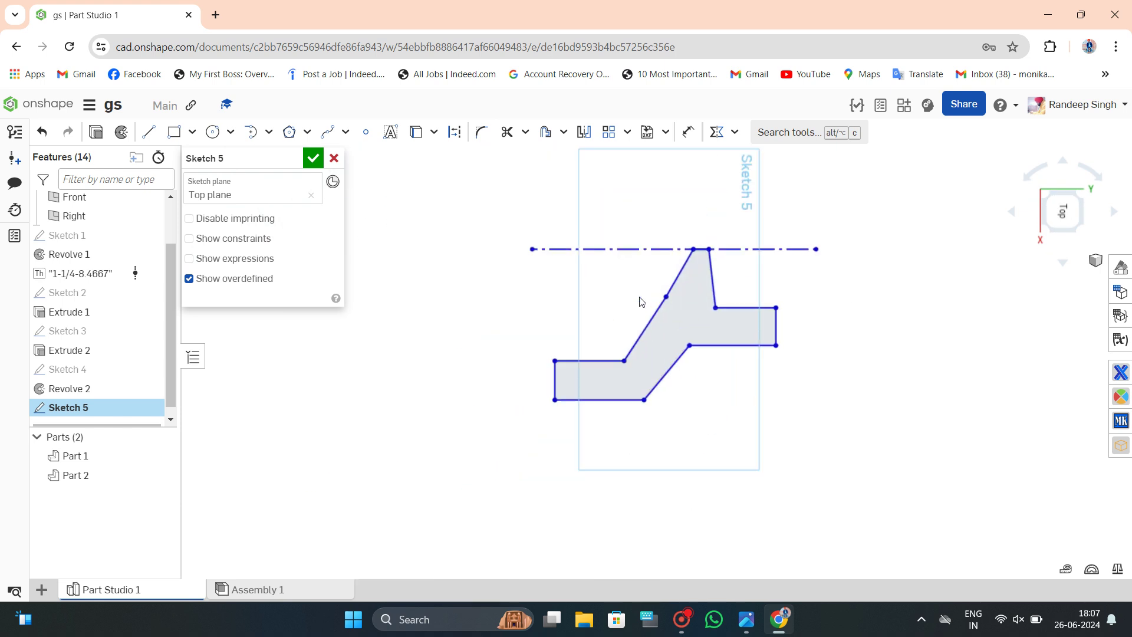
left_click(688, 131)
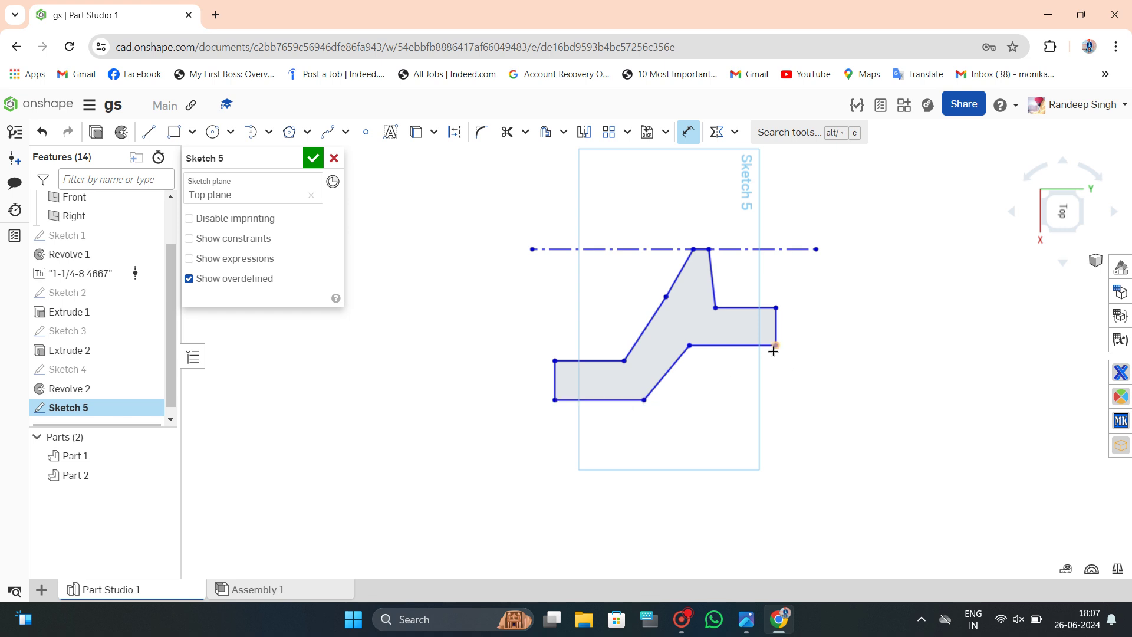
left_click(746, 620)
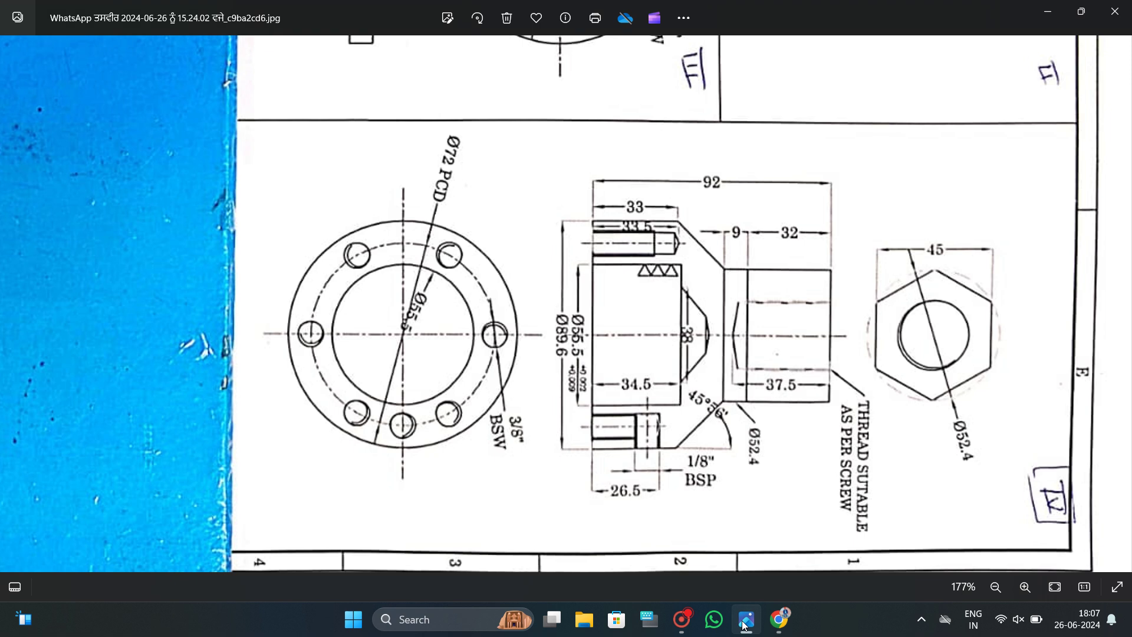
left_click(746, 621)
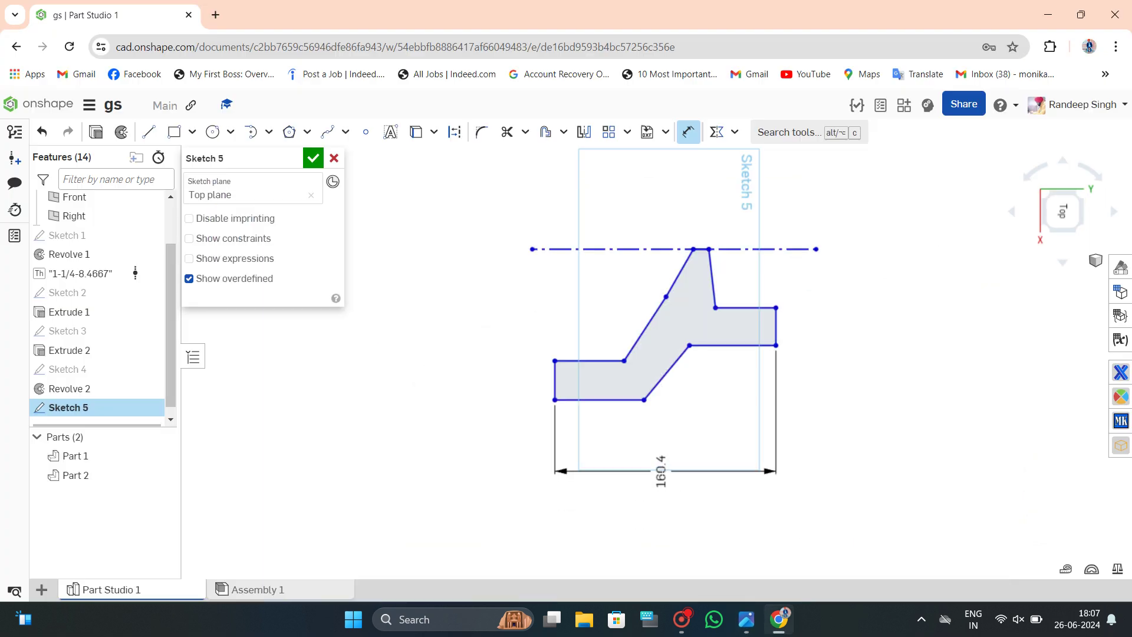
Dimension the profile's overall length as 92 mm, changing it from 160.4.
left_click(662, 472)
type("92")
key("Return")
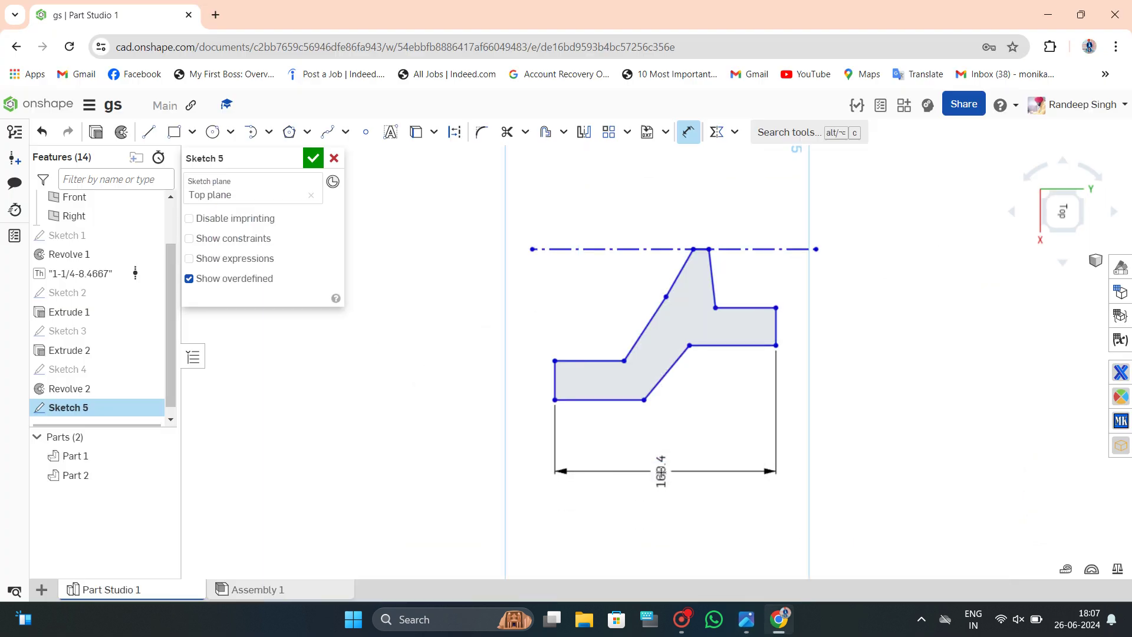
key("Escape")
scroll(660, 429, "up", 3)
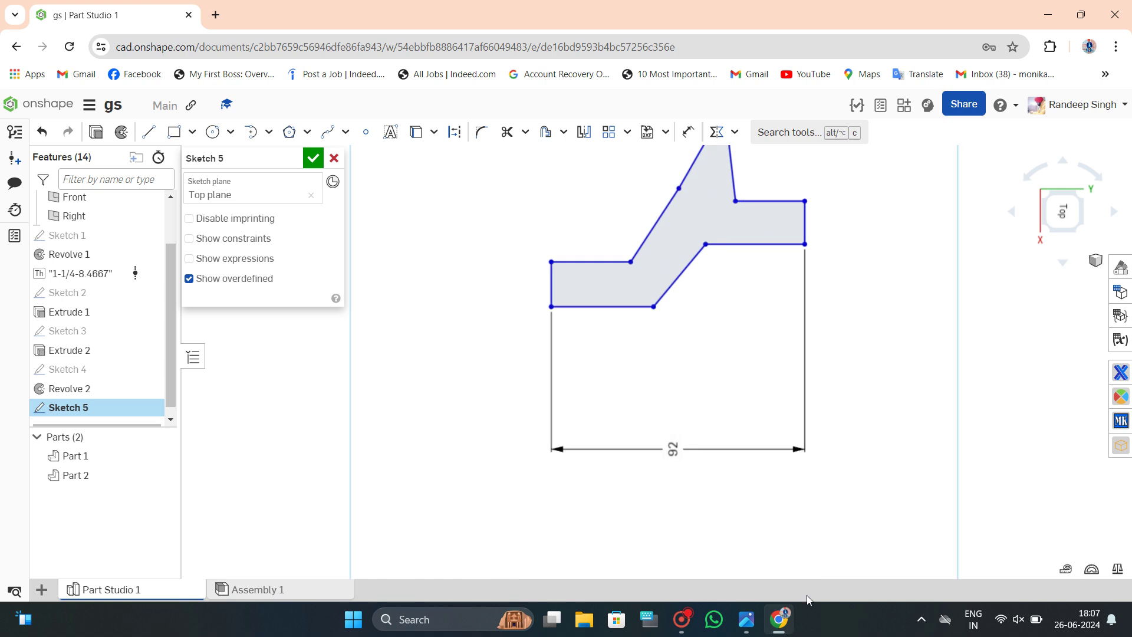
left_click(735, 630)
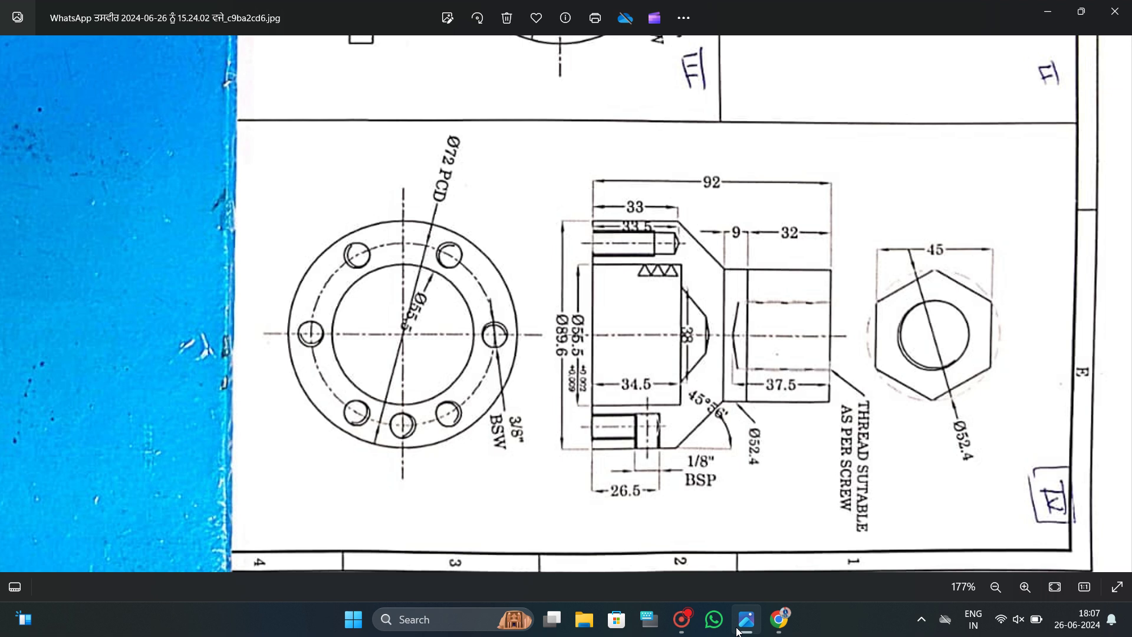
left_click(738, 630)
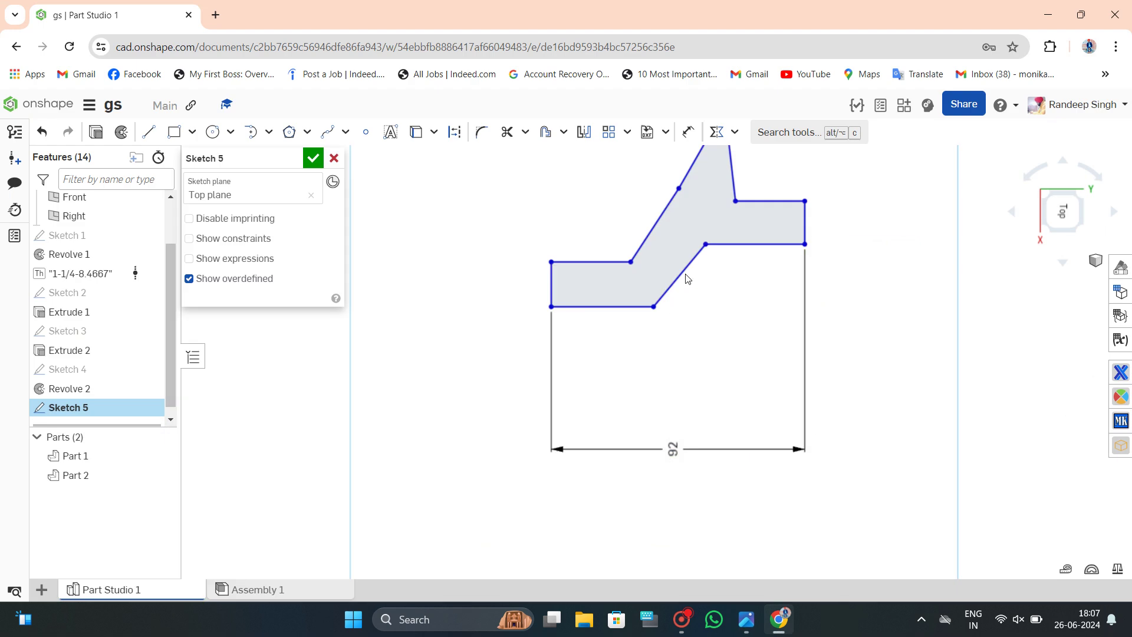
Try dimensioning the inner step edge, then cancel the unwanted zero-length dimension.
left_click(705, 243)
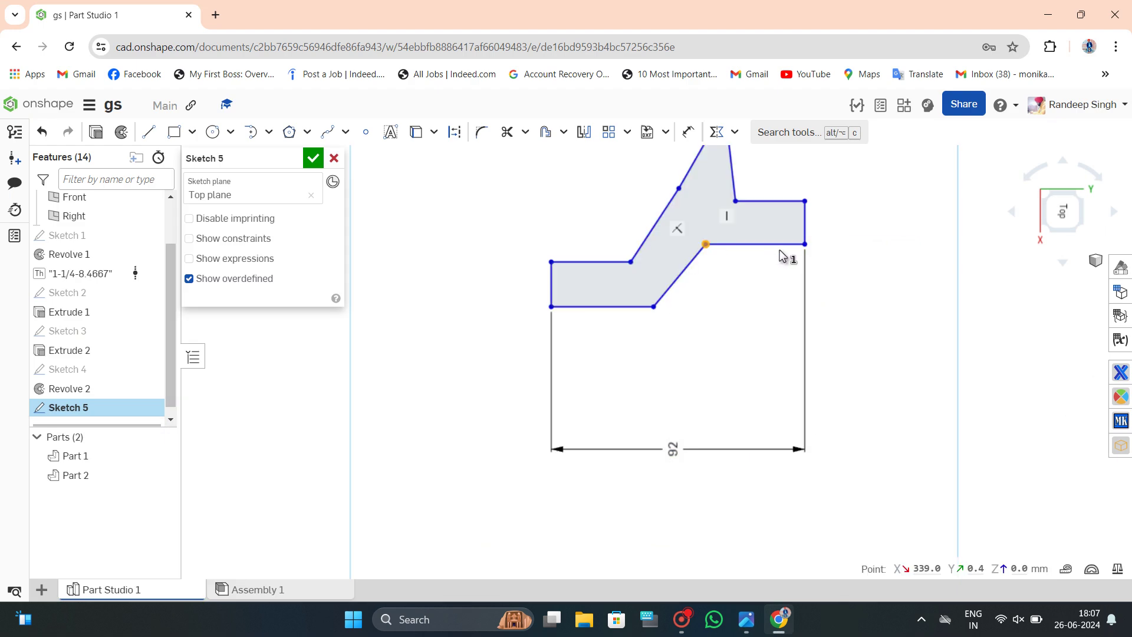
left_click(804, 243)
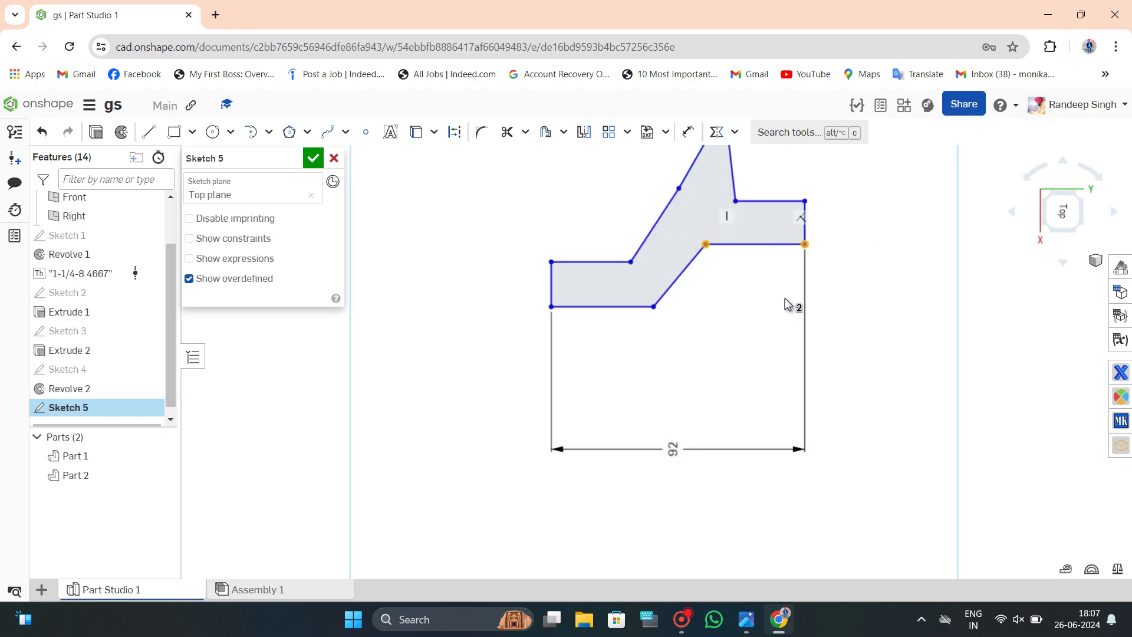
left_click(688, 132)
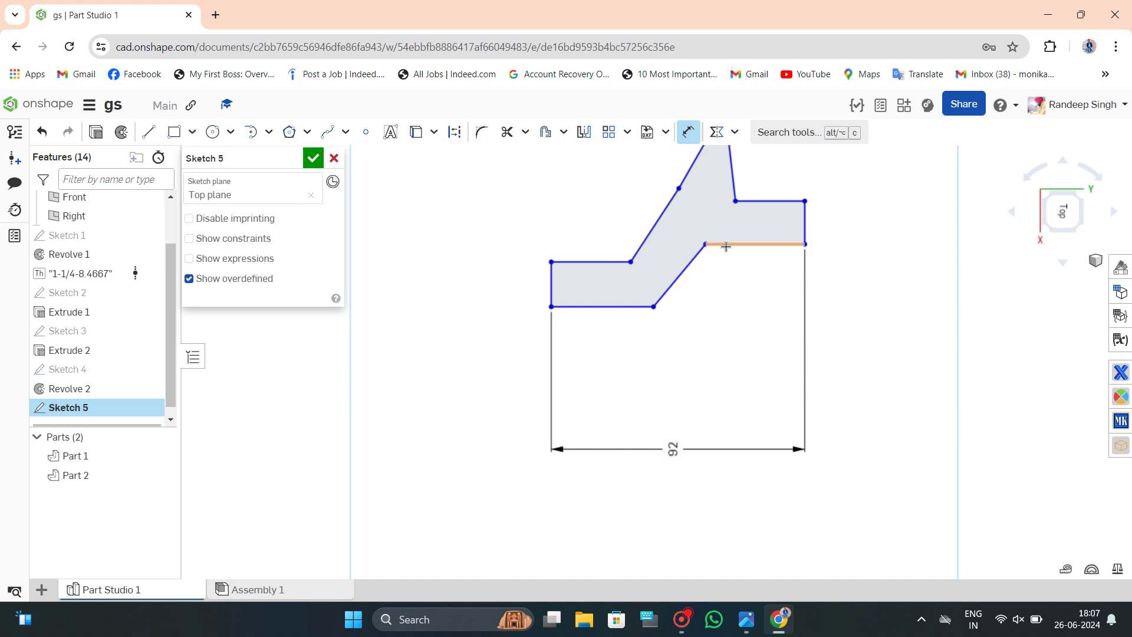
left_click(781, 244)
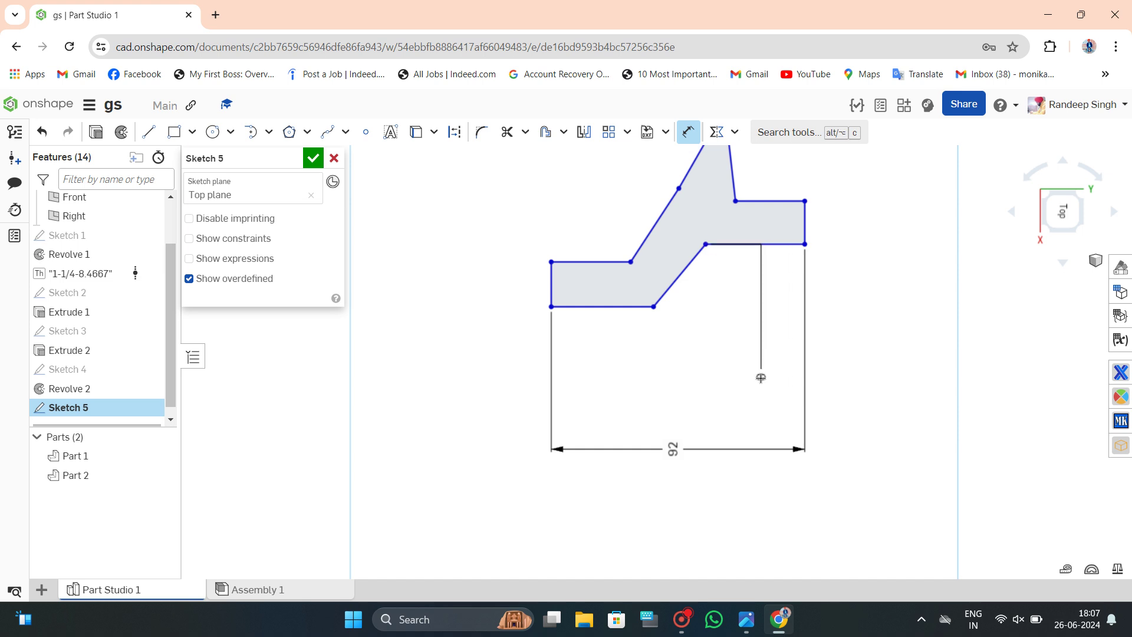
left_click(805, 244)
left_click(791, 274)
key("Escape")
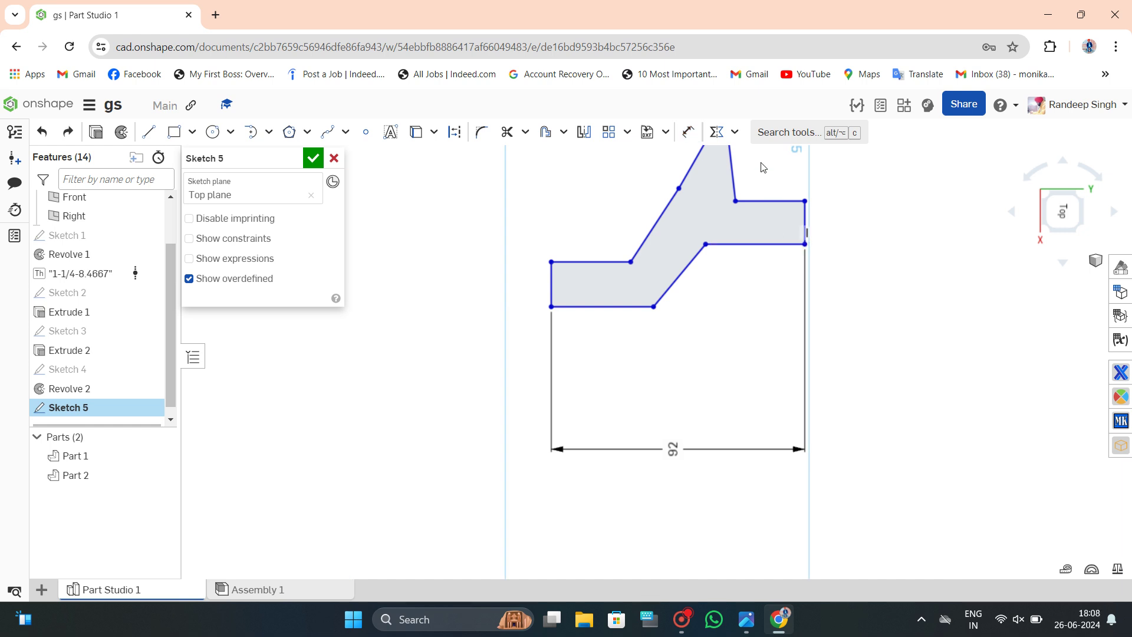
Dimension the right lower step's horizontal width to 41 mm below the profile.
left_click(688, 132)
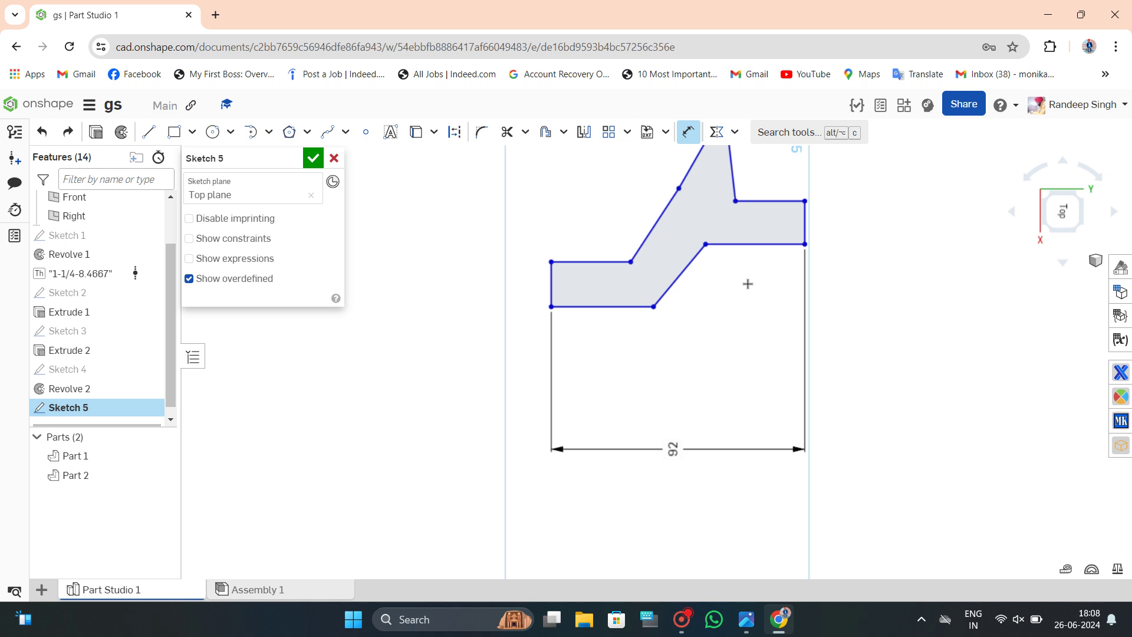
left_click(747, 244)
left_click(742, 393)
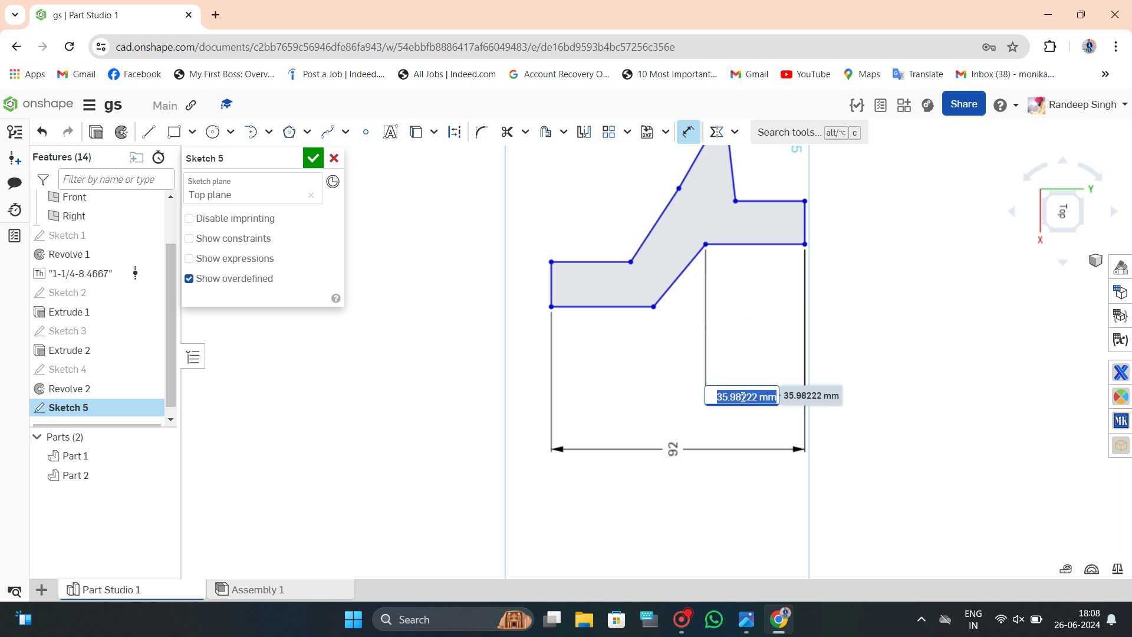
type("41")
key("Return")
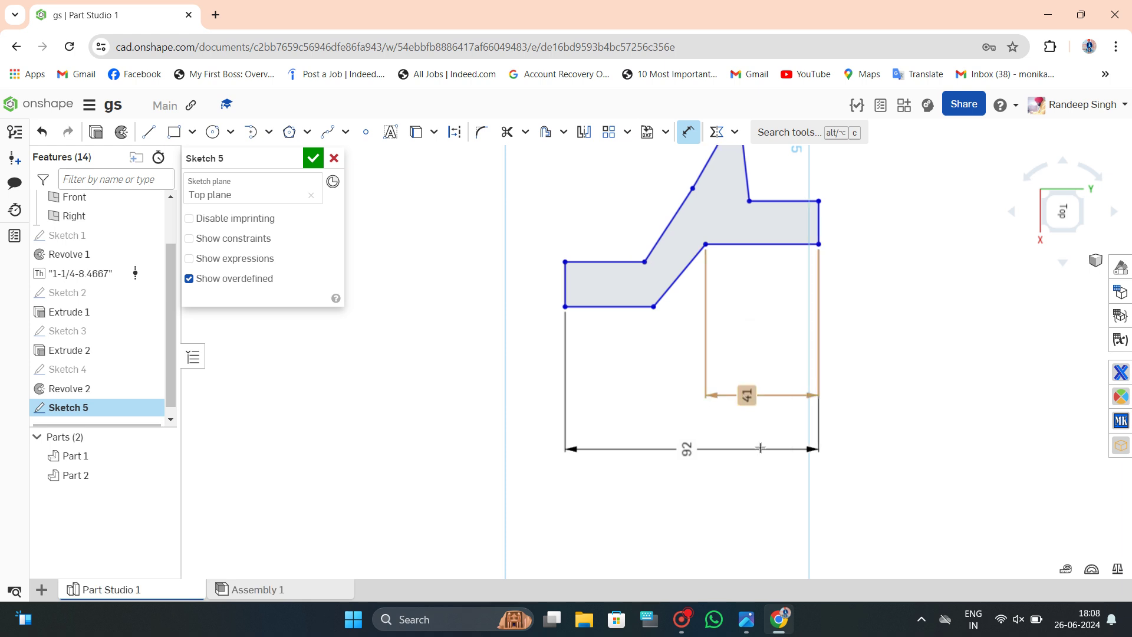
After checking the reference drawing, dimension the profile's bottom edge to 33 mm.
left_click(758, 627)
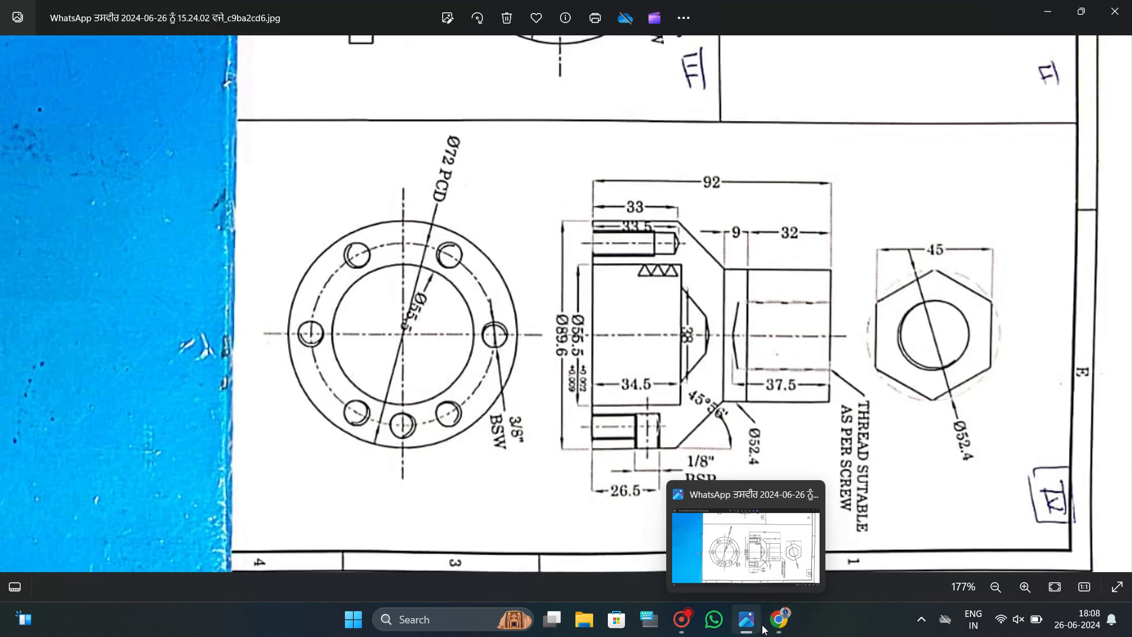
left_click(746, 619)
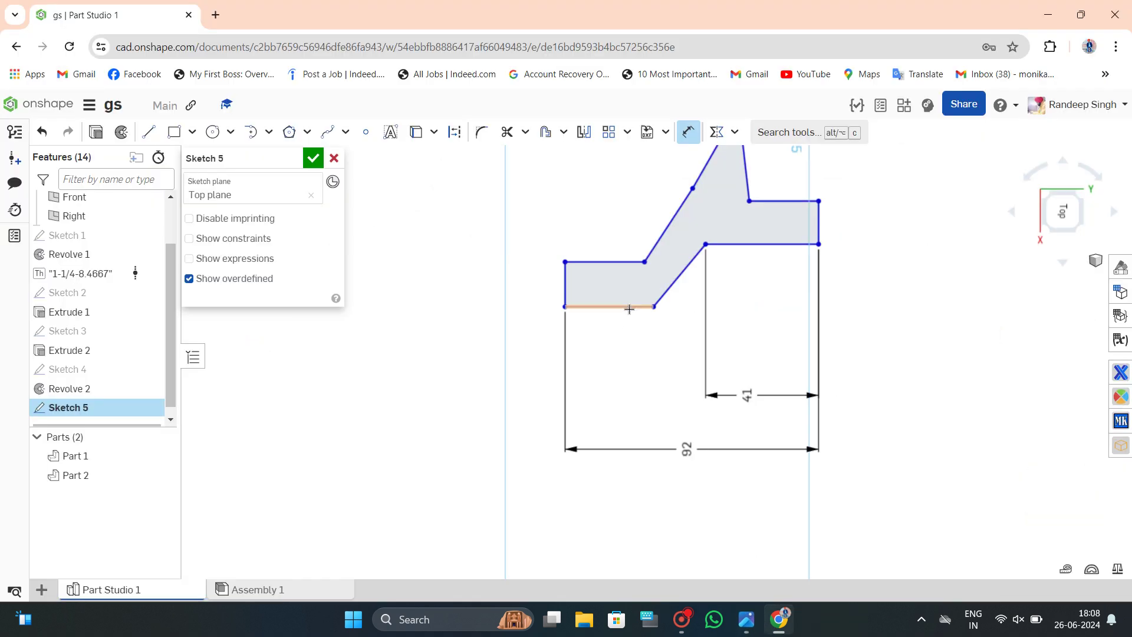
left_click(626, 308)
left_click(611, 402)
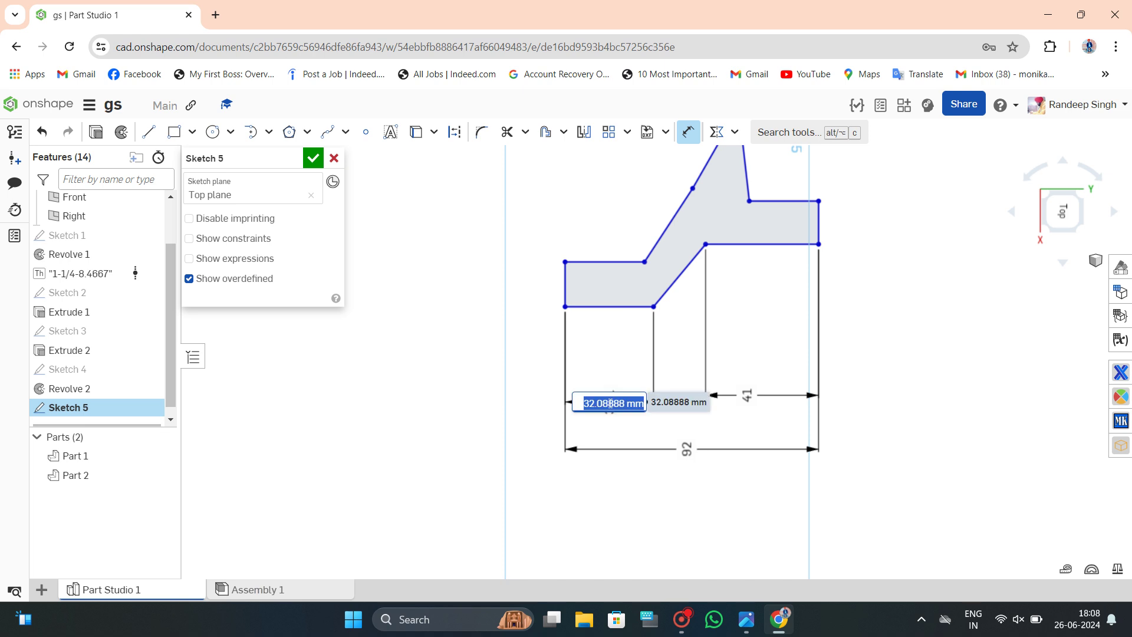
type("333")
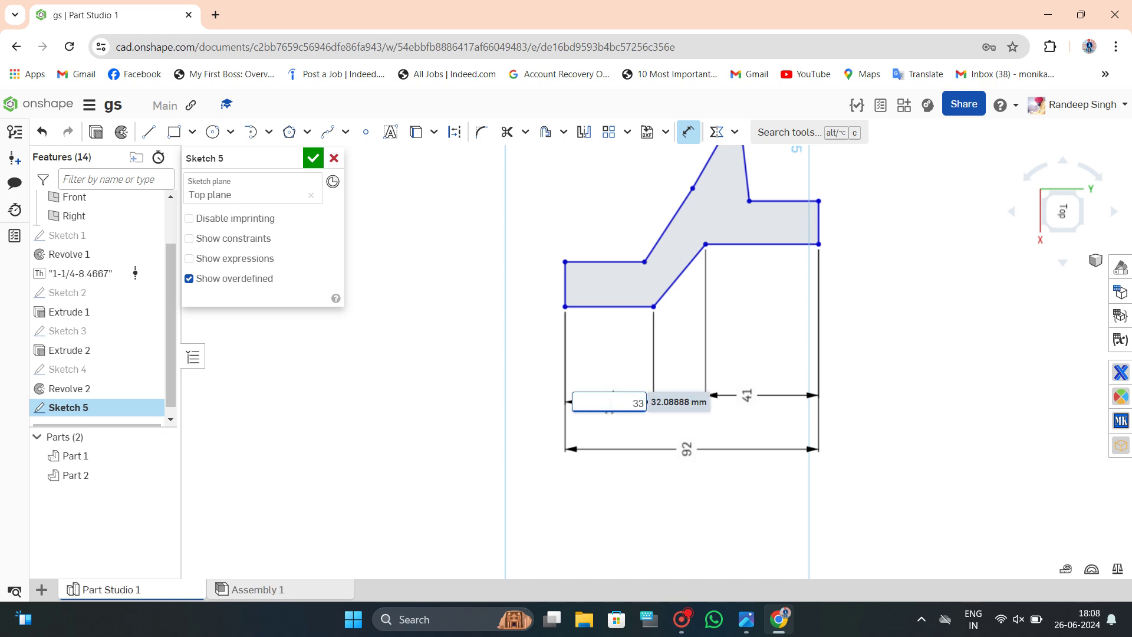
key("Return")
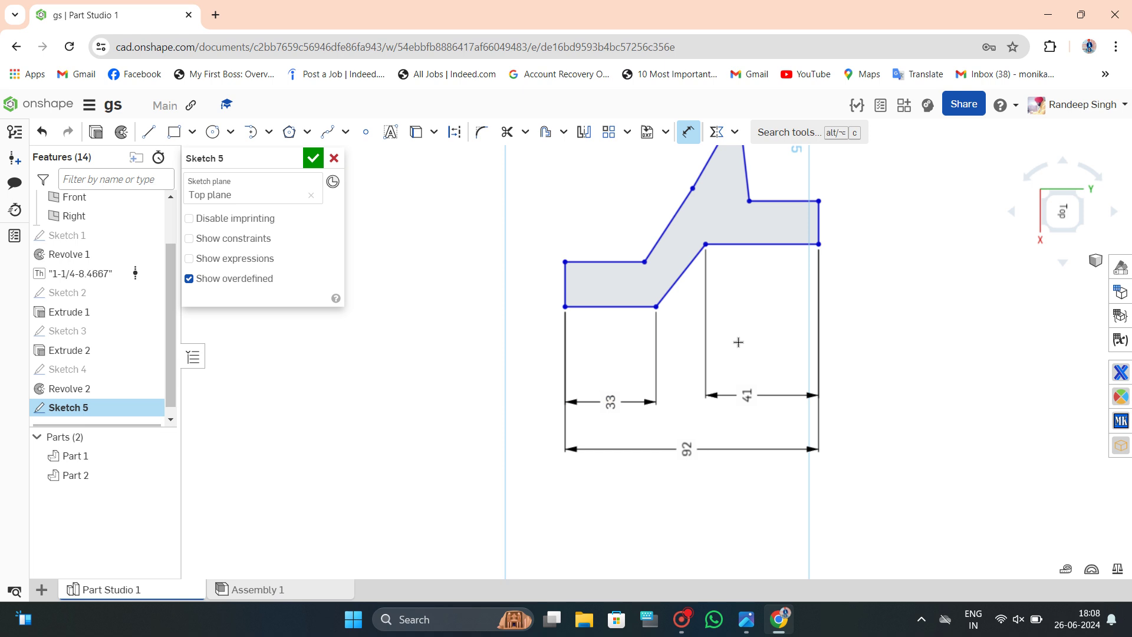
key("Escape")
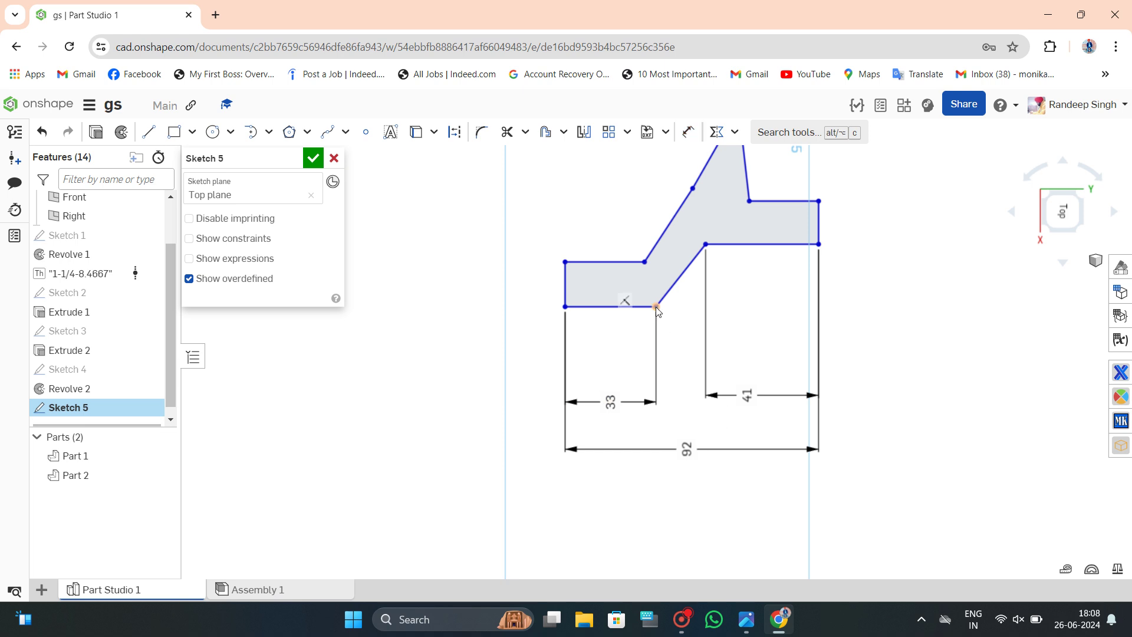
Select the lower and upper endpoints of the diagonal edge.
left_click(656, 307)
left_click(704, 258)
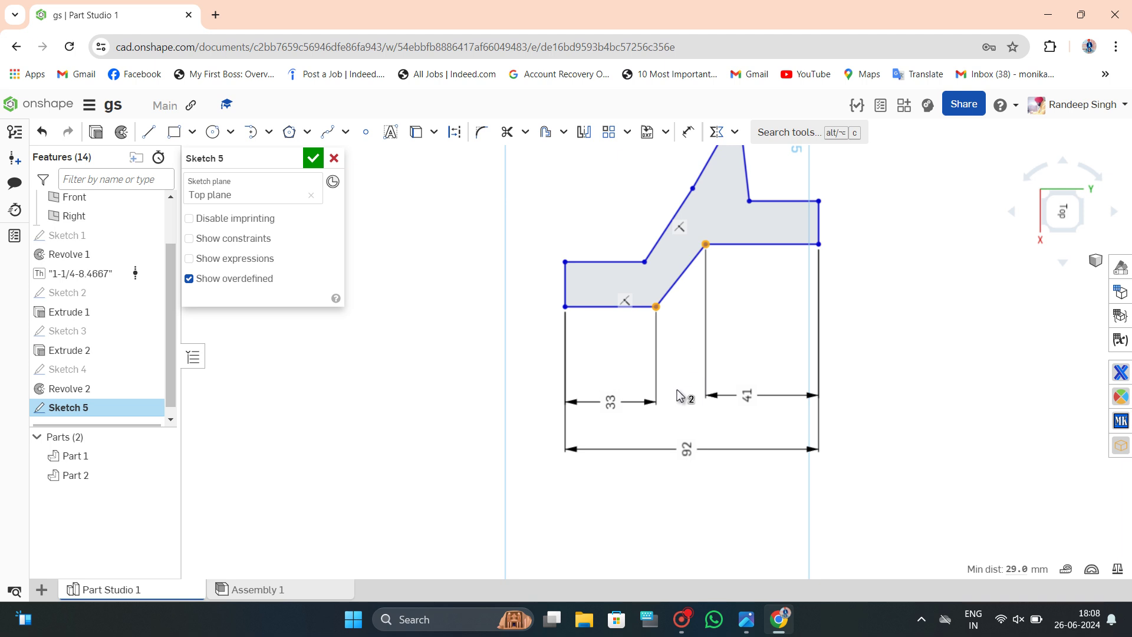
scroll(650, 293, "down", 5)
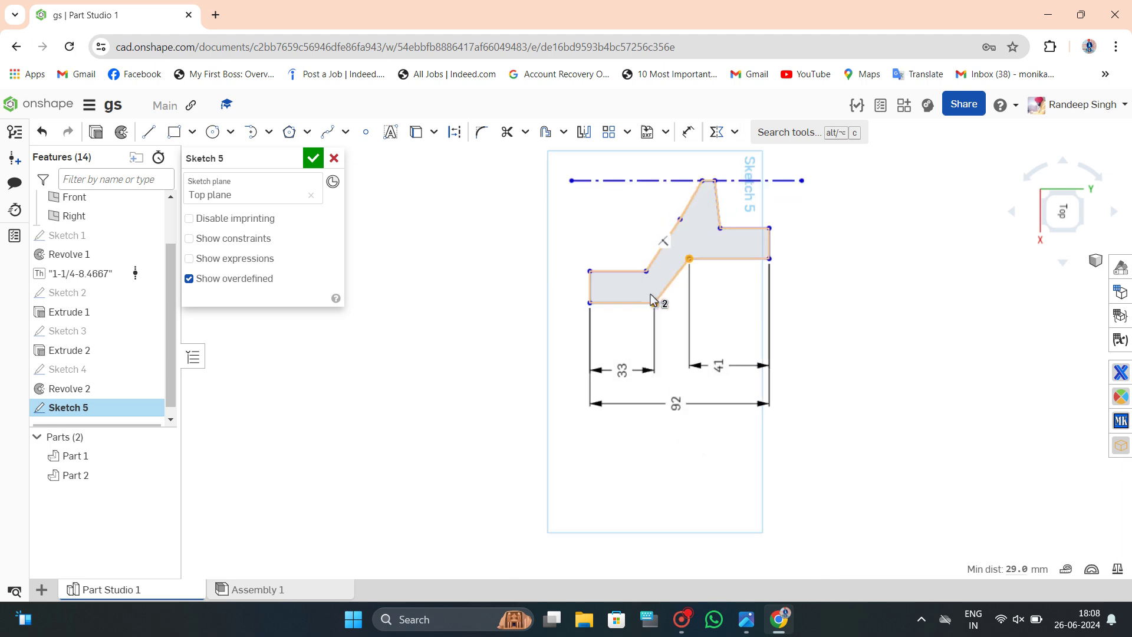
scroll(738, 189, "up", 2)
Dimension the upper-left horizontal edge to 34.5 mm.
left_click(688, 132)
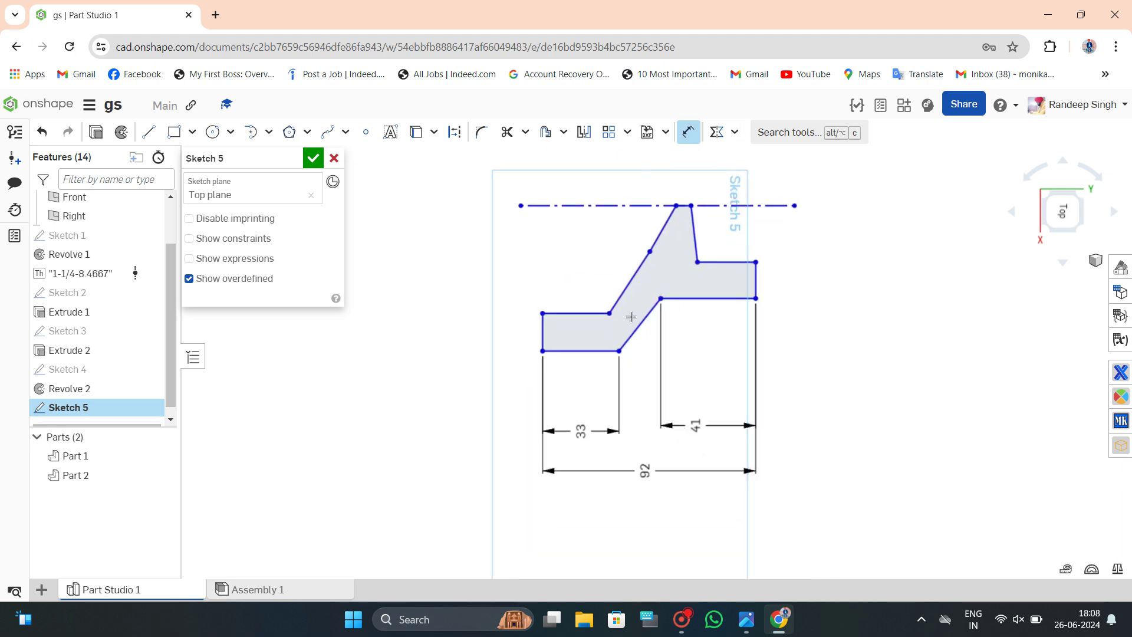
left_click(576, 313)
left_click(576, 289)
left_click(743, 618)
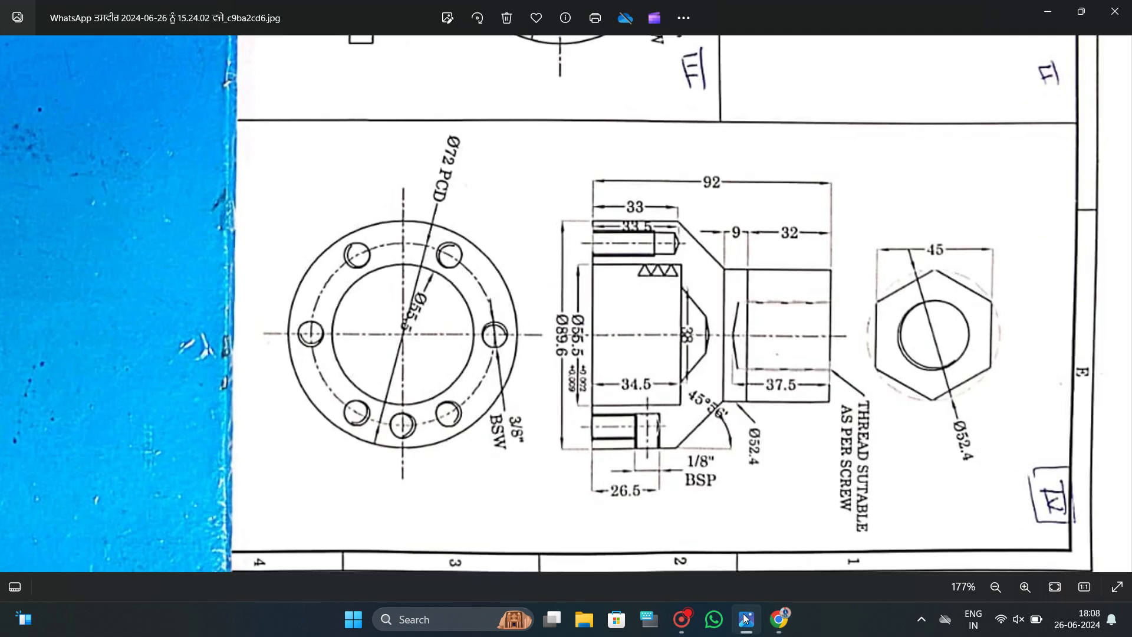
left_click(744, 618)
type("34.5")
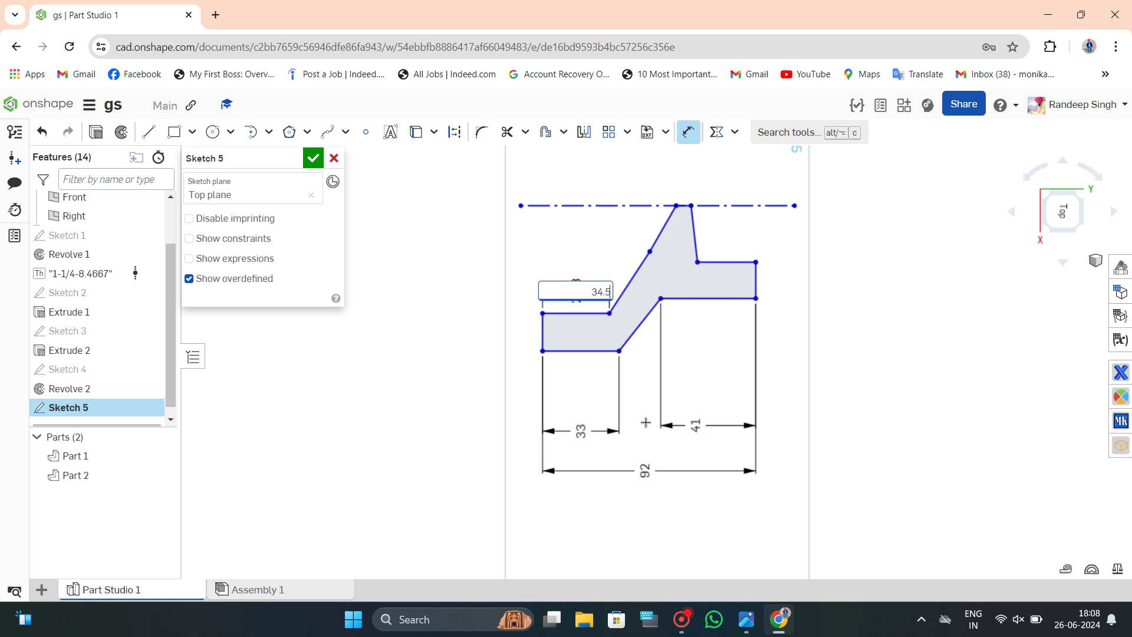
key("Return")
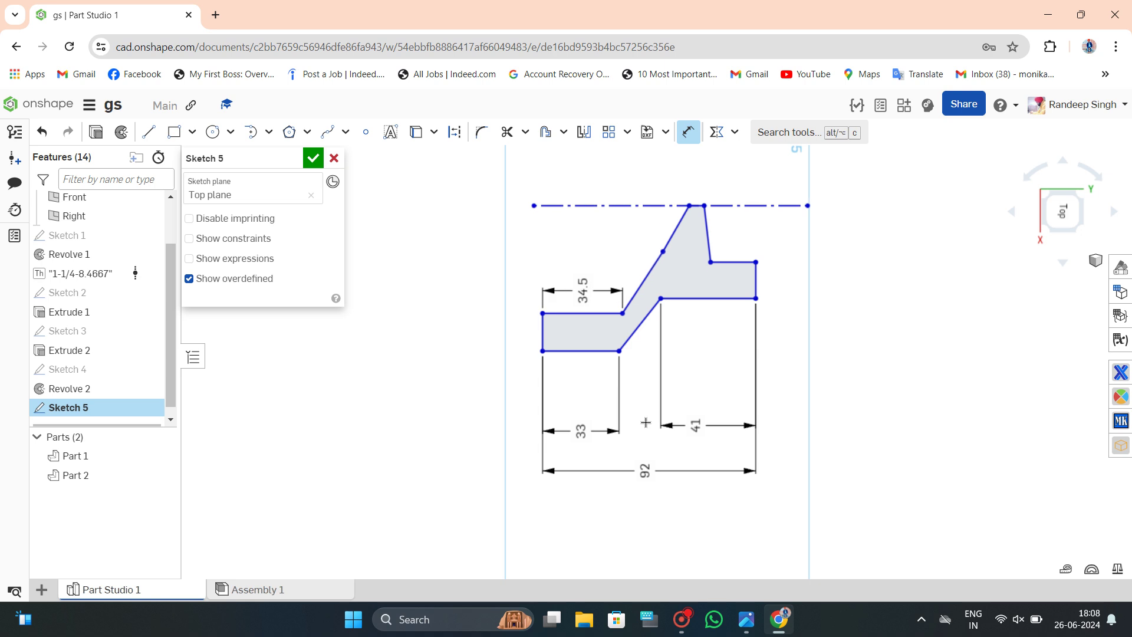
key("Escape")
Dimension the top-right step to 37.5 mm and compare against the reference drawing.
left_click(744, 627)
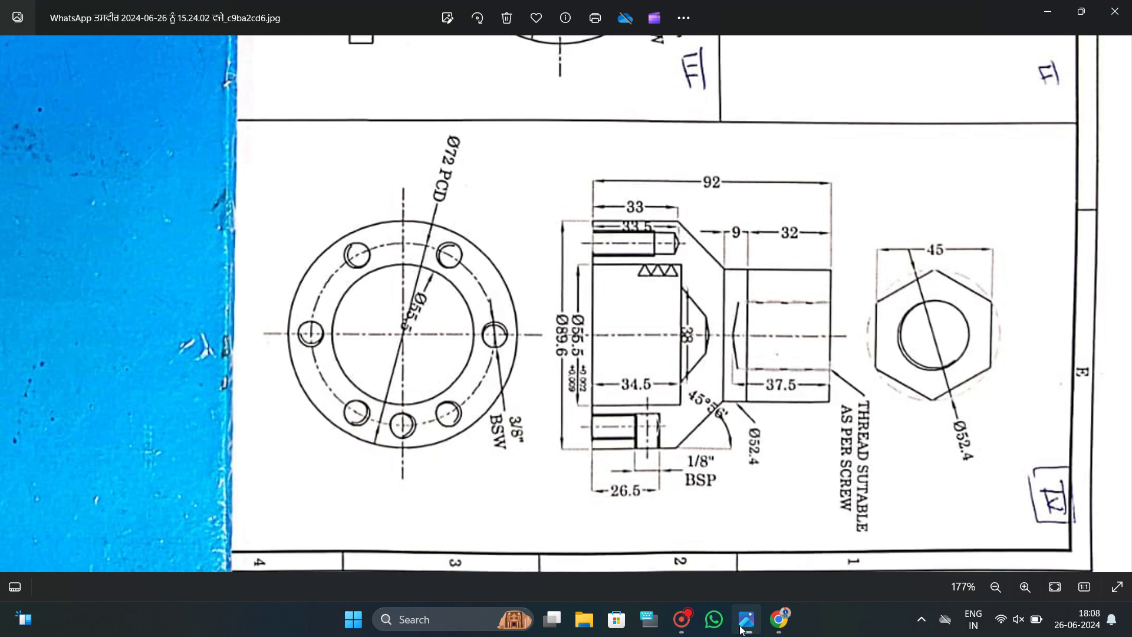
left_click(740, 629)
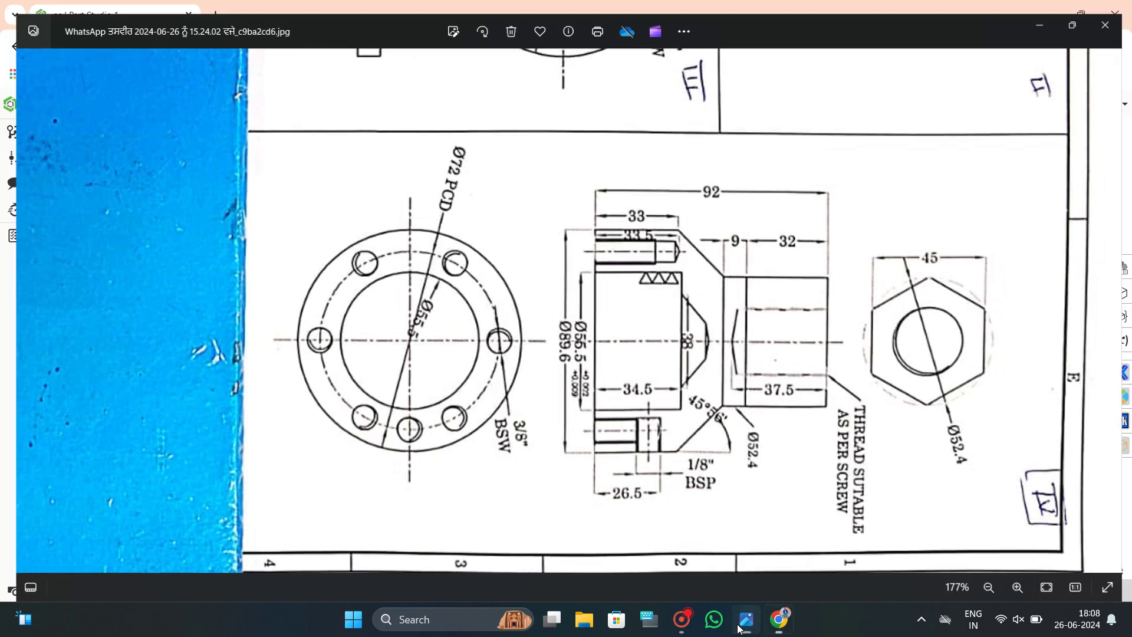
left_click(688, 132)
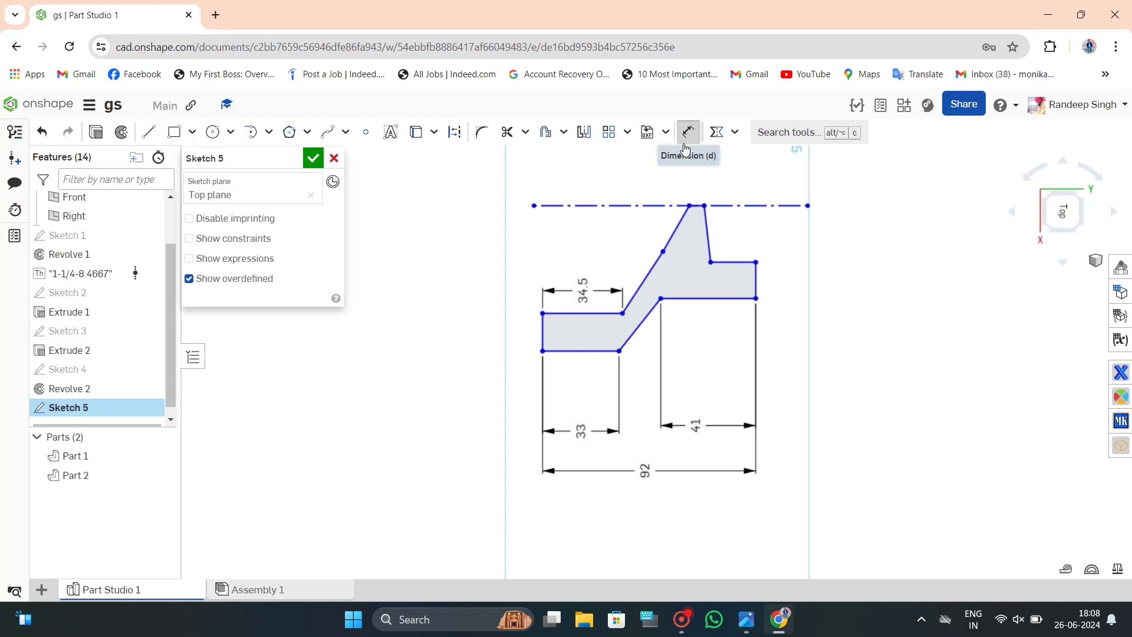
left_click(744, 261)
left_click(741, 237)
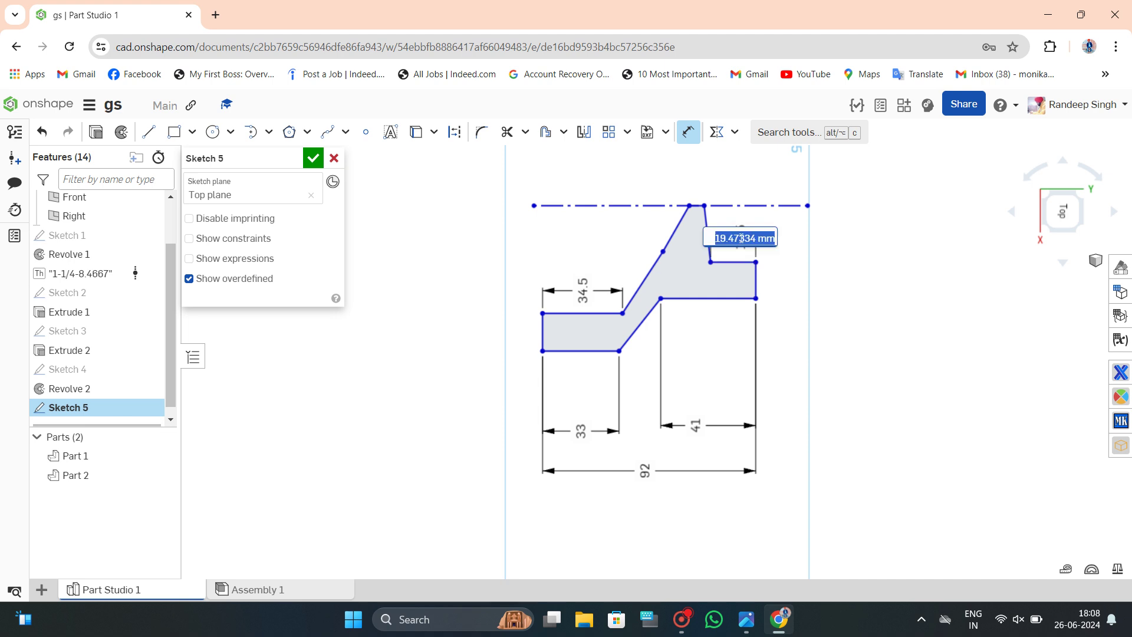
type("37.5")
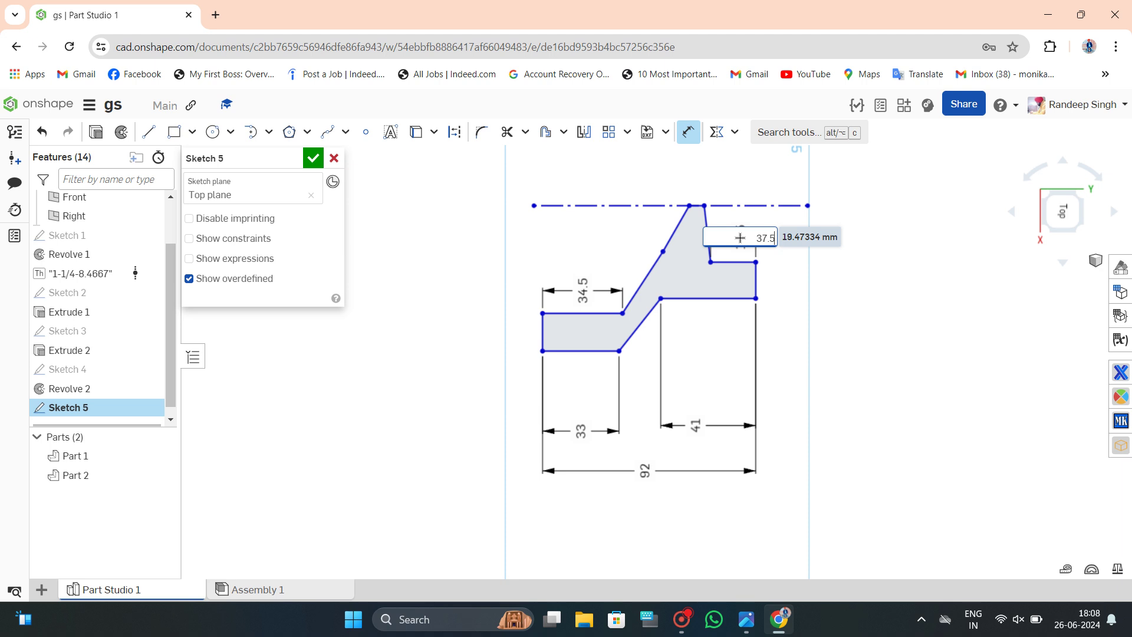
key("Return")
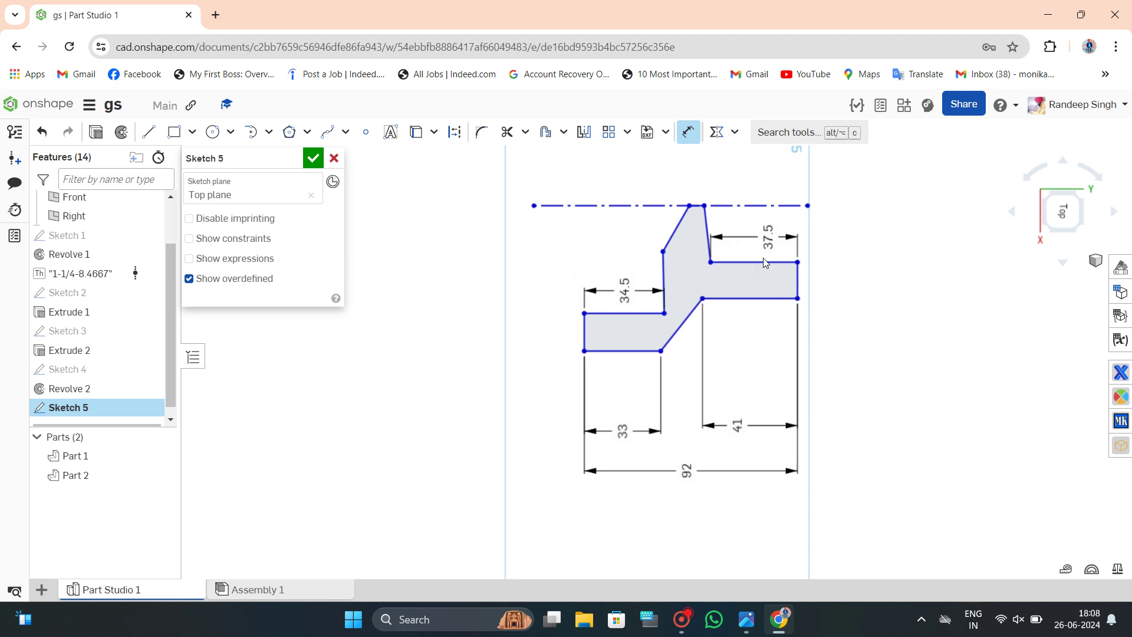
left_click(746, 626)
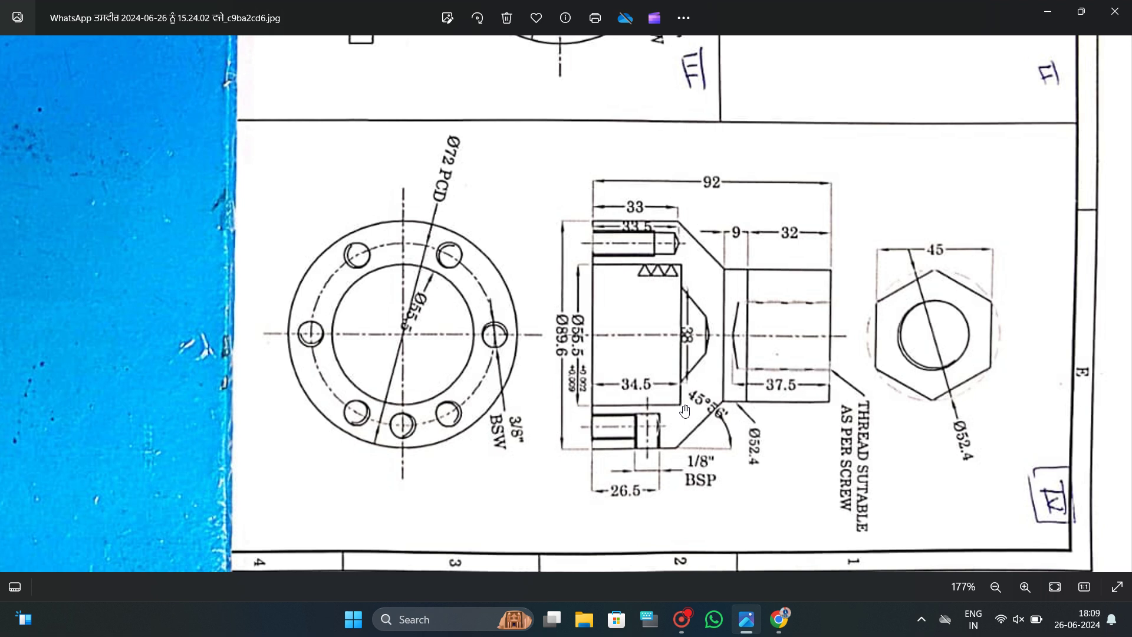
Zoom into the scanned drawing to read the housing section dimensions, then minimise Photos.
scroll(682, 290, "down", 2)
scroll(682, 290, "down", 2)
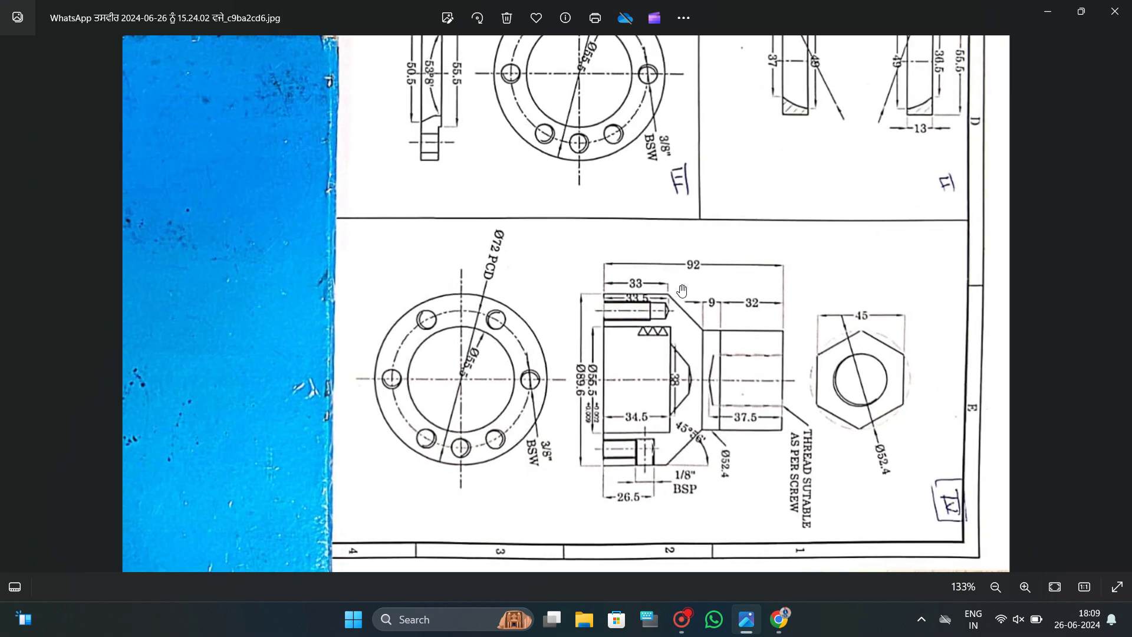
scroll(682, 290, "up", 2)
scroll(682, 290, "up", 3)
scroll(682, 290, "down", 1)
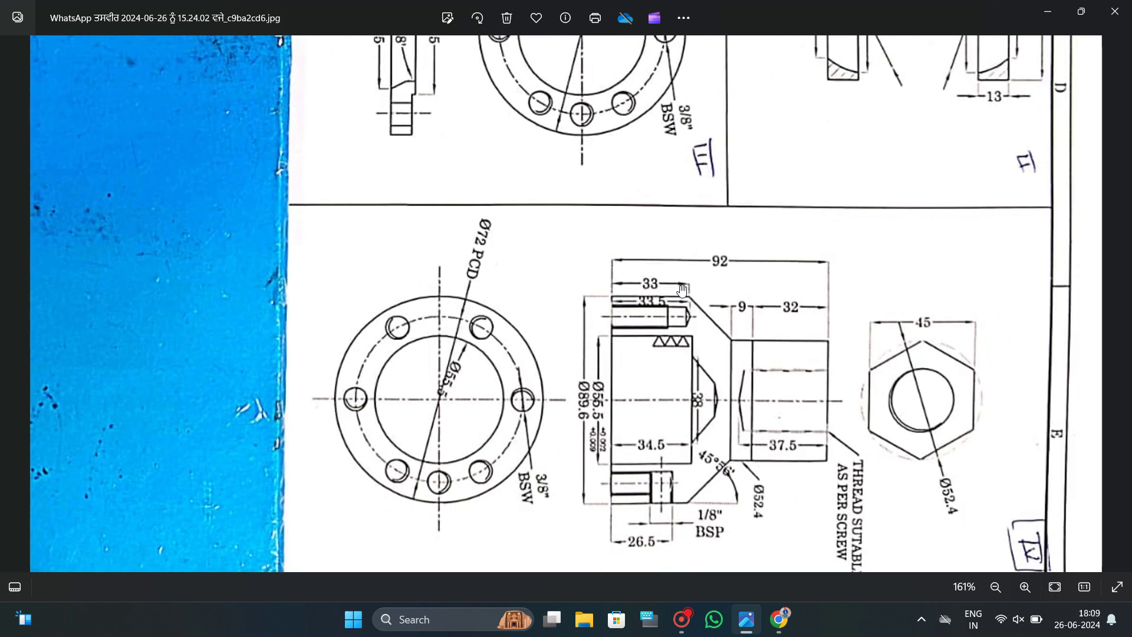
scroll(682, 291, "down", 1)
scroll(683, 290, "up", 1)
left_click(752, 620)
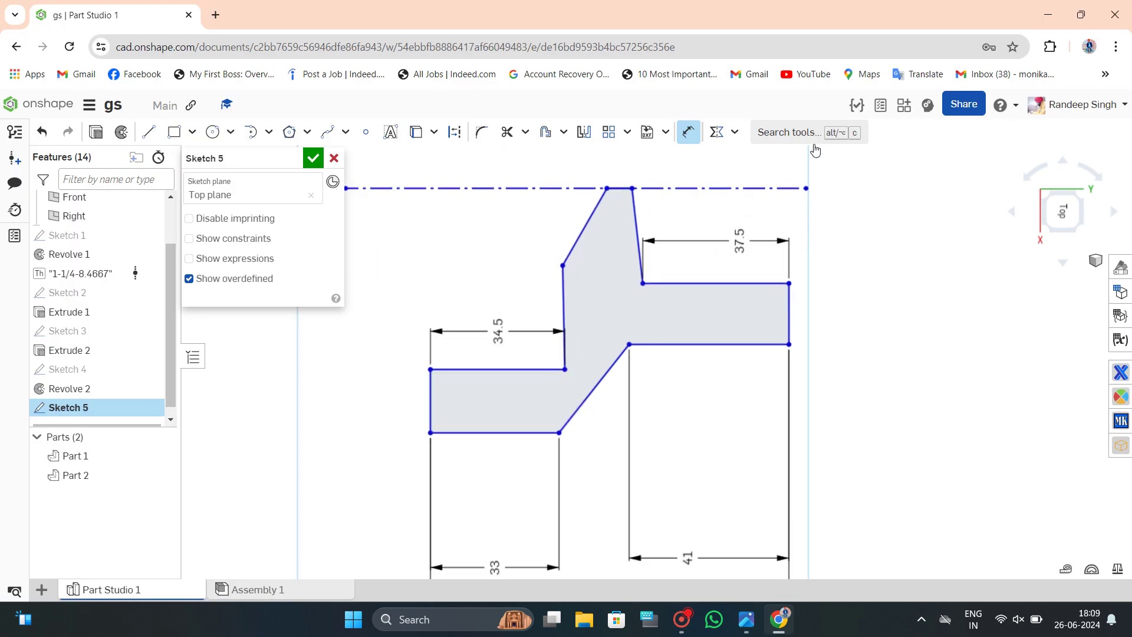
Add the Ø28 bore diameter dimension from the centreline.
left_click(784, 188)
left_click(788, 156)
type("1")
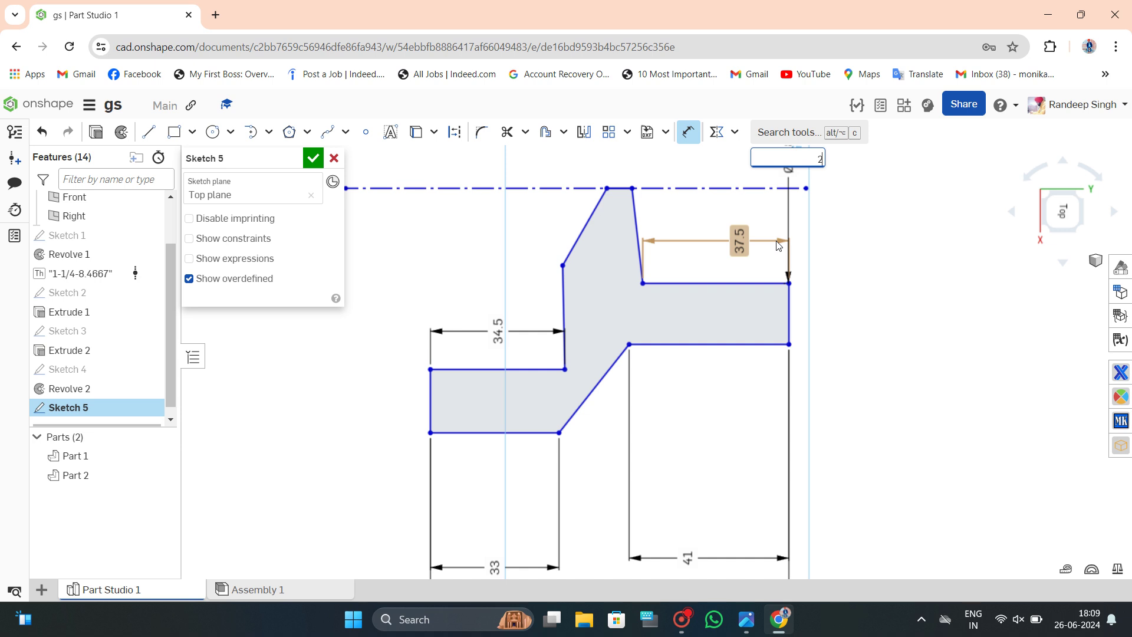
key("Return")
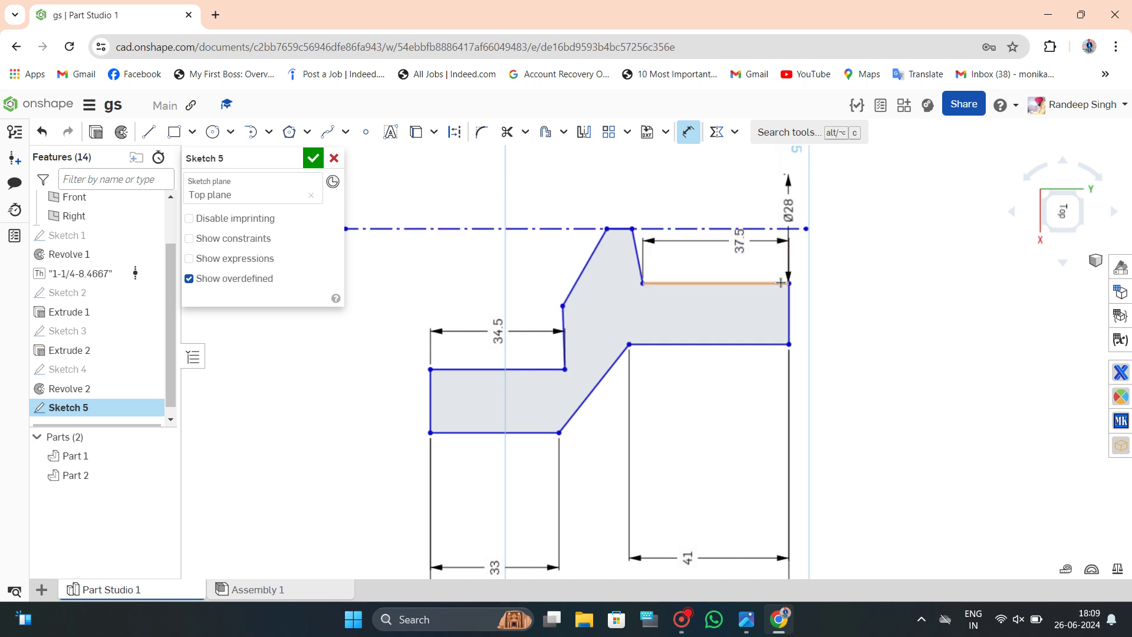
key("Escape")
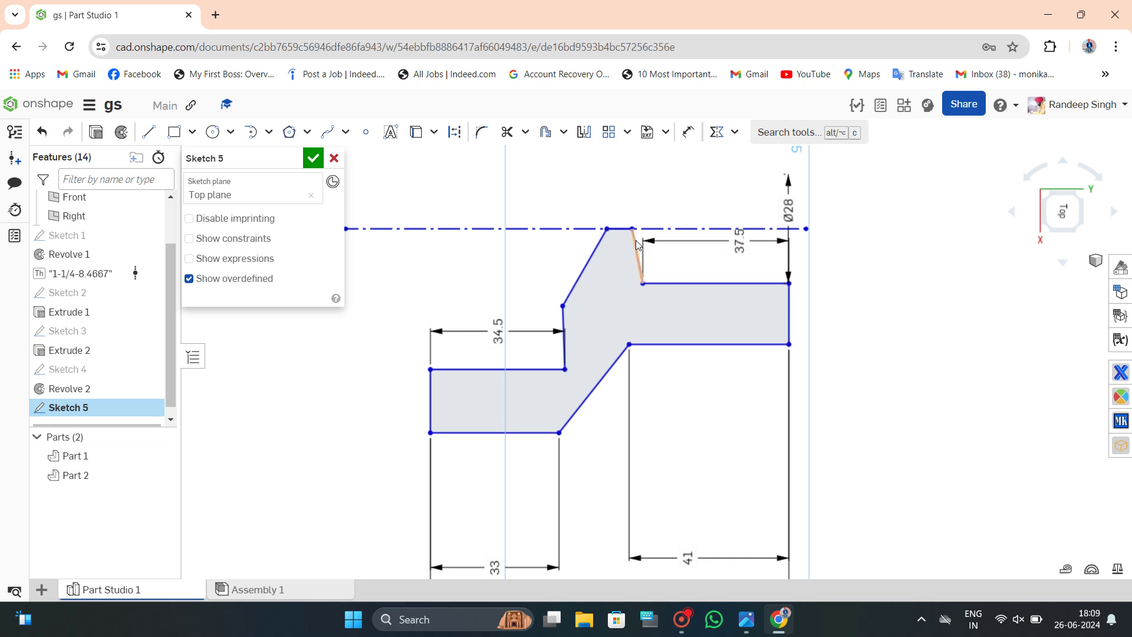
Dimension the profile's horizontal length as 39 mm.
left_click(688, 131)
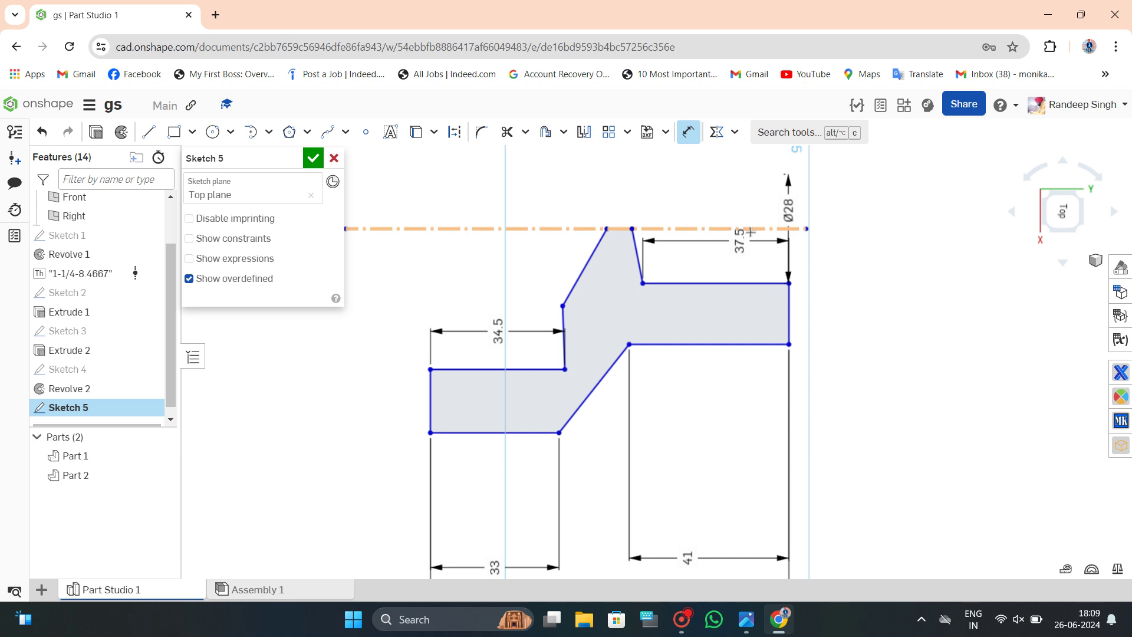
left_click(786, 284)
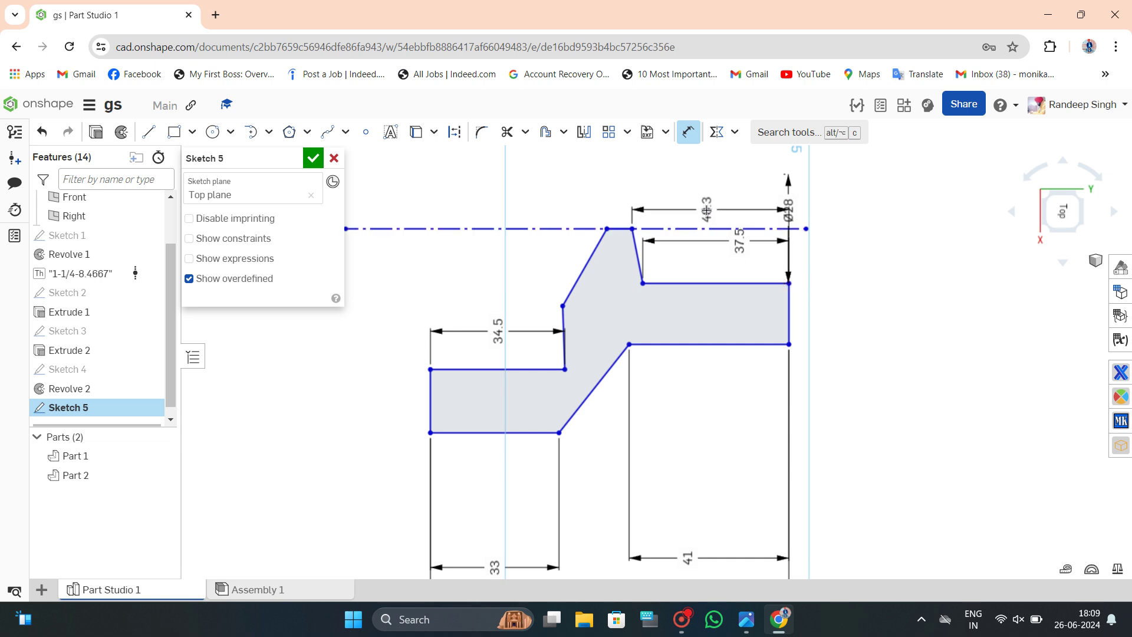
left_click(708, 209)
type("39")
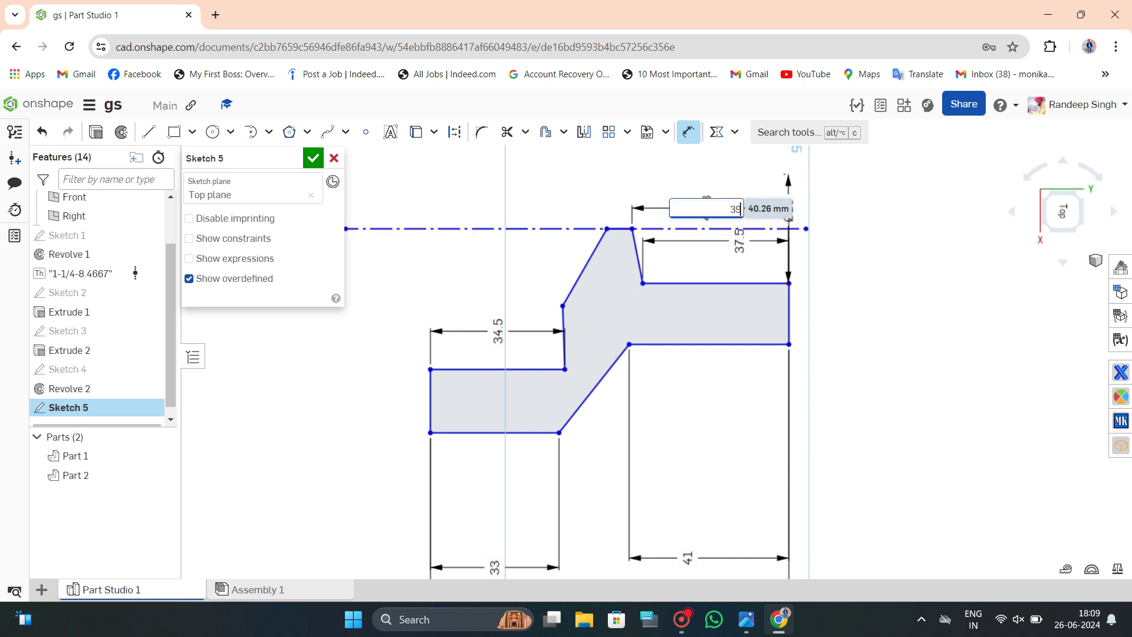
key("Return")
key("Escape")
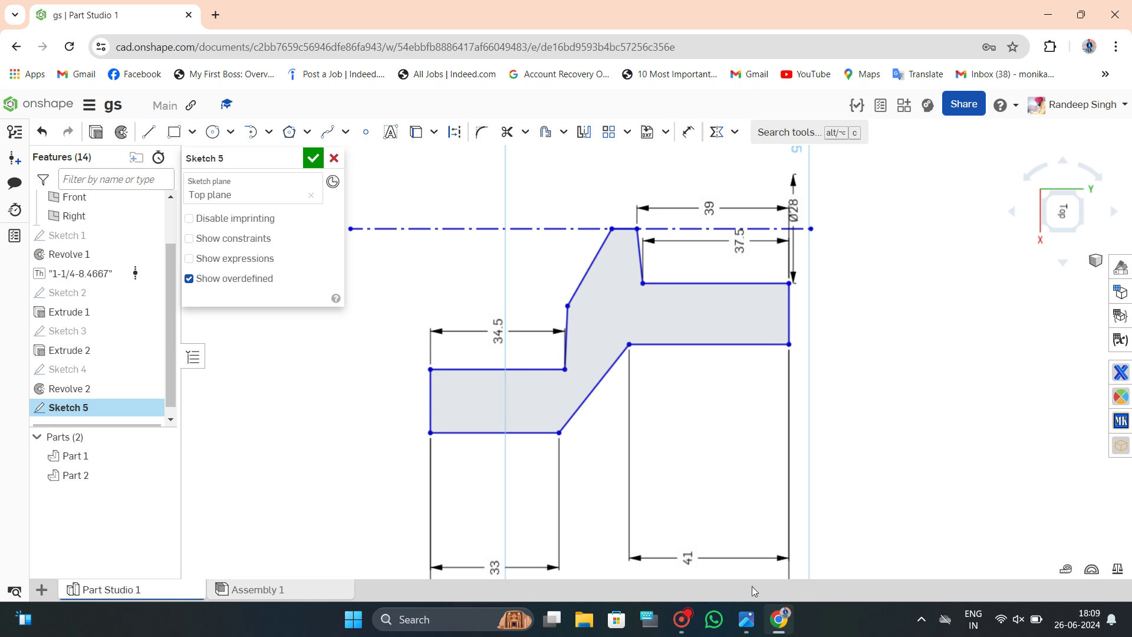
Add a Ø38 diameter dimension on the left, then restore the reference drawing.
left_click(688, 131)
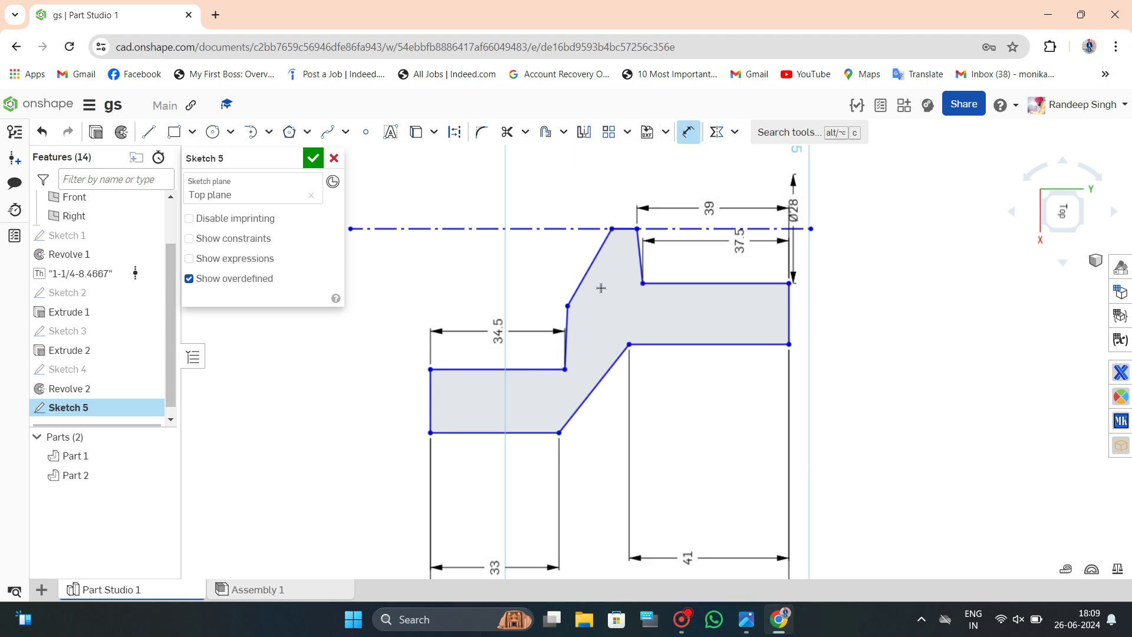
left_click(563, 229)
left_click(567, 306)
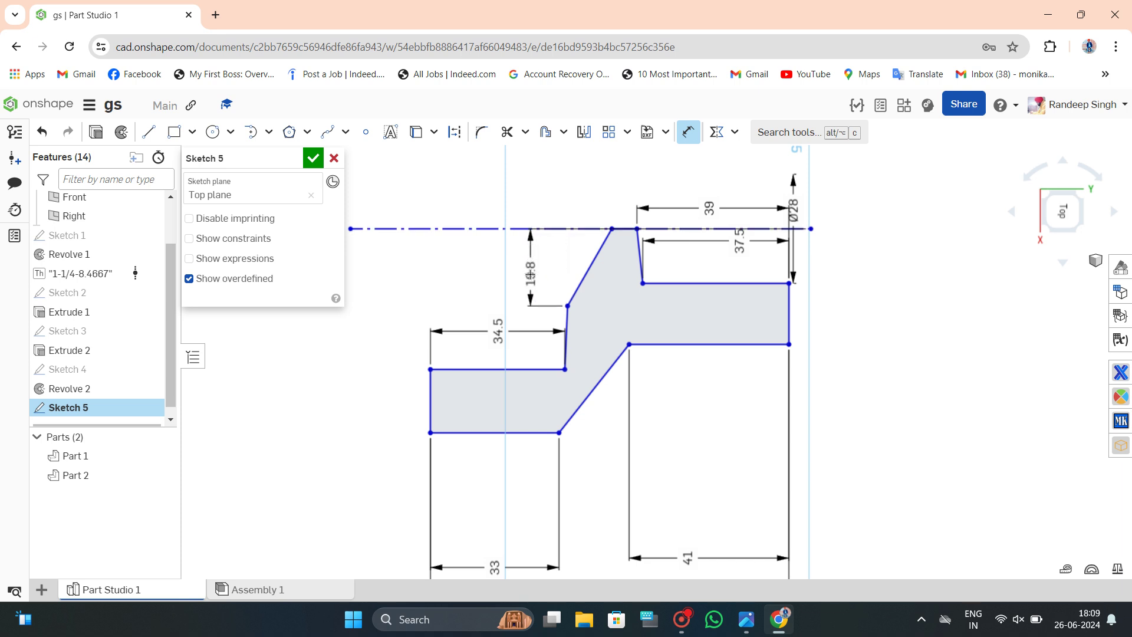
left_click(521, 209)
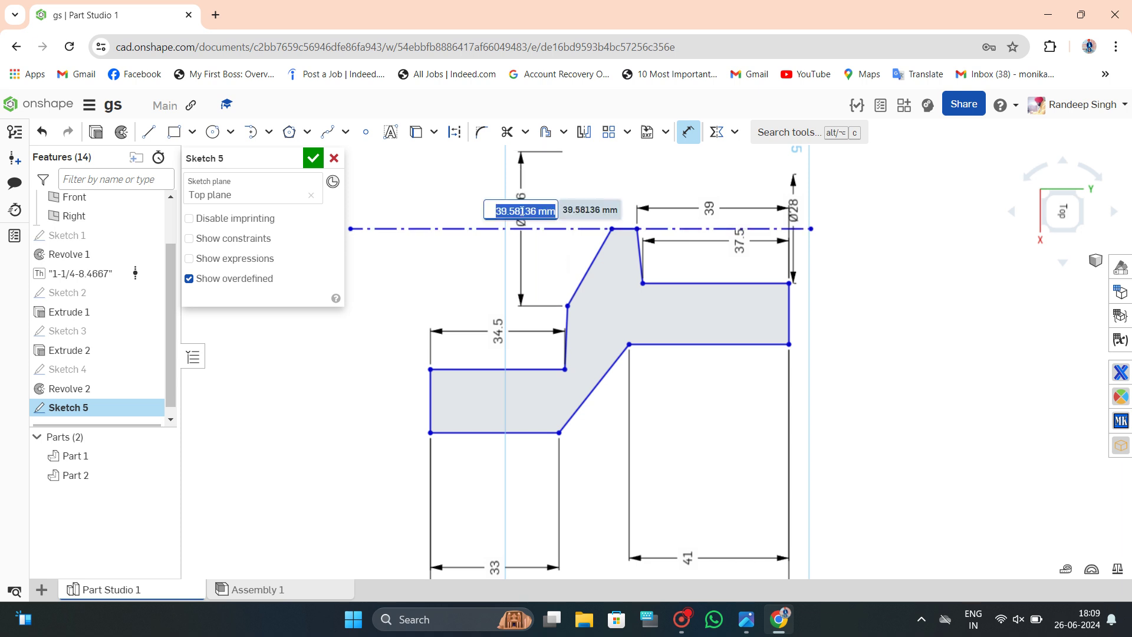
type("38")
key("Return")
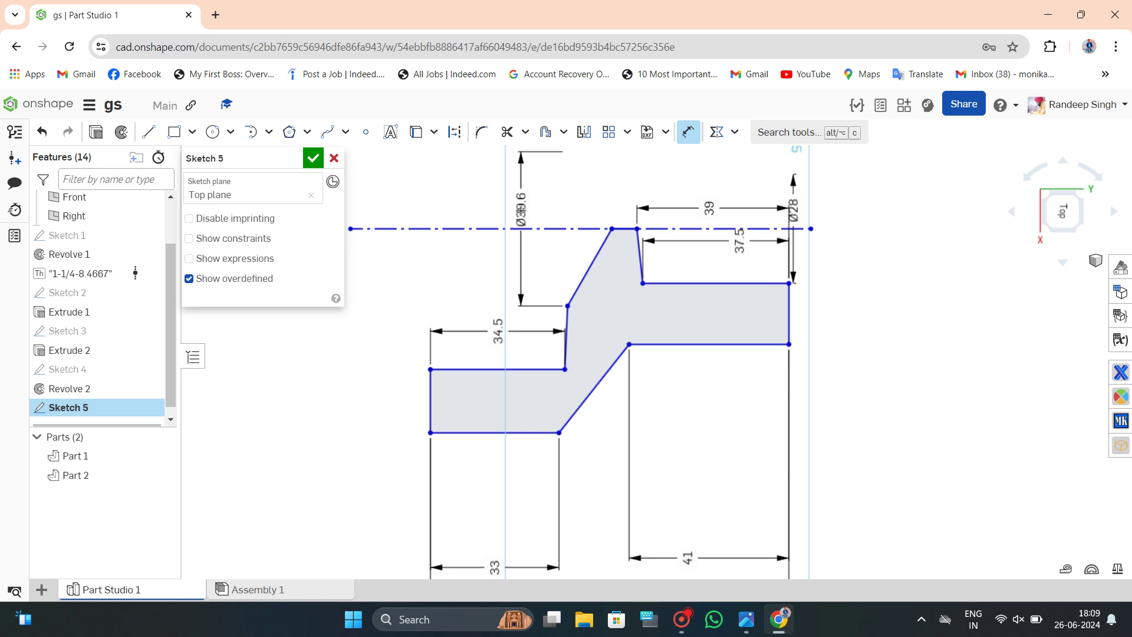
left_click(755, 626)
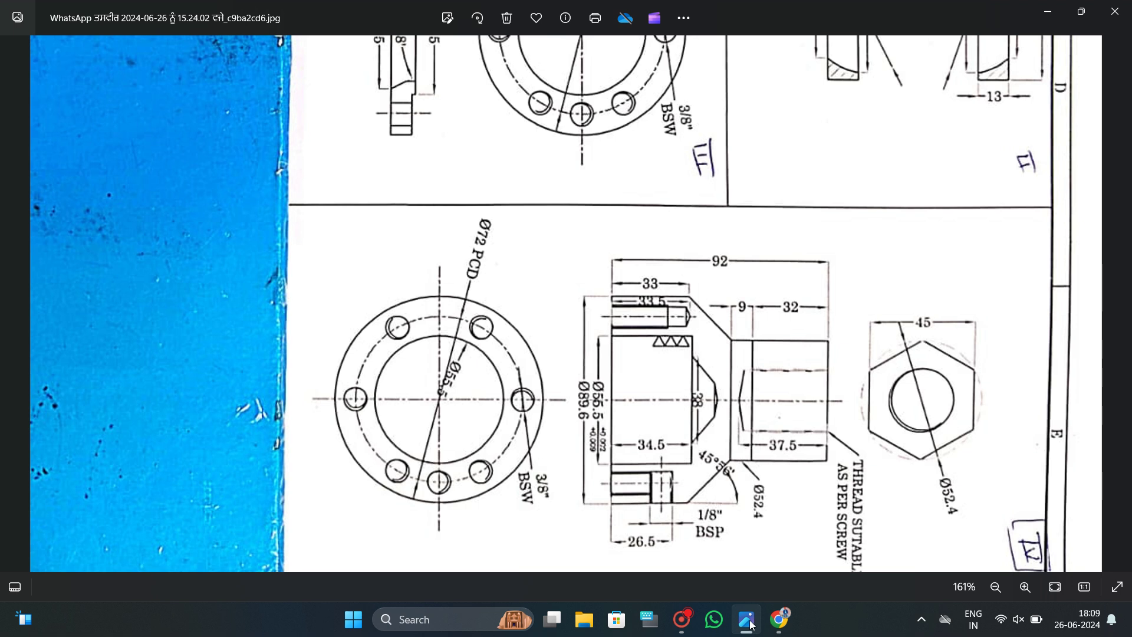
Undo, drag the slanted edge's top vertex further left, and compare against the drawing.
left_click(750, 624)
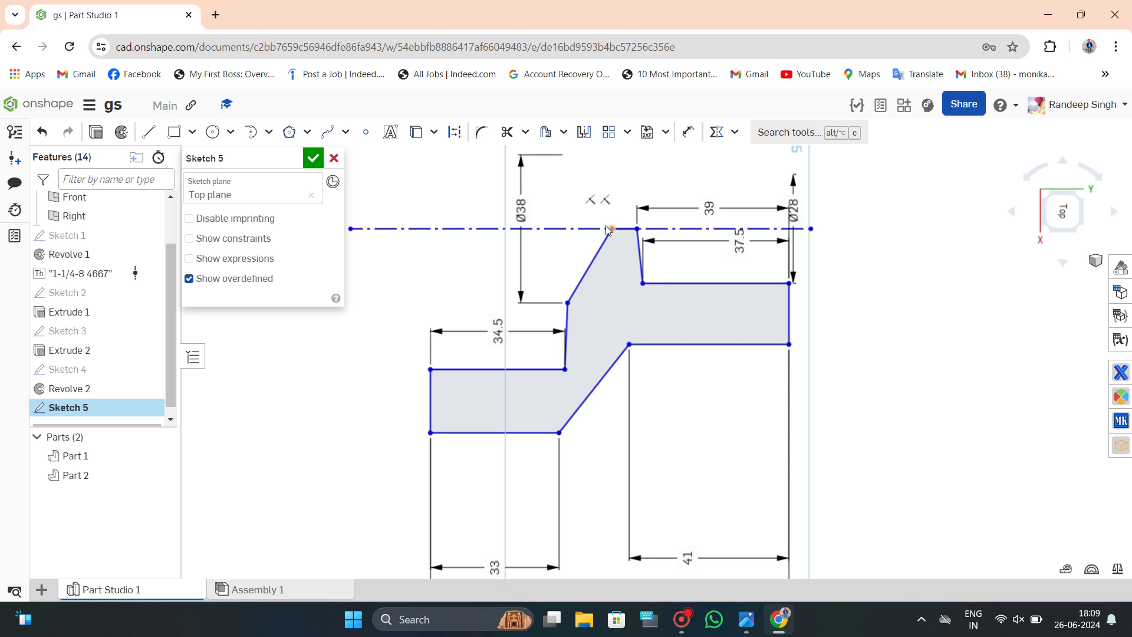
key("ctrl+z")
mouse_move(609, 233)
left_mouse_down()
mouse_move(590, 230)
mouse_move(597, 237)
left_mouse_up()
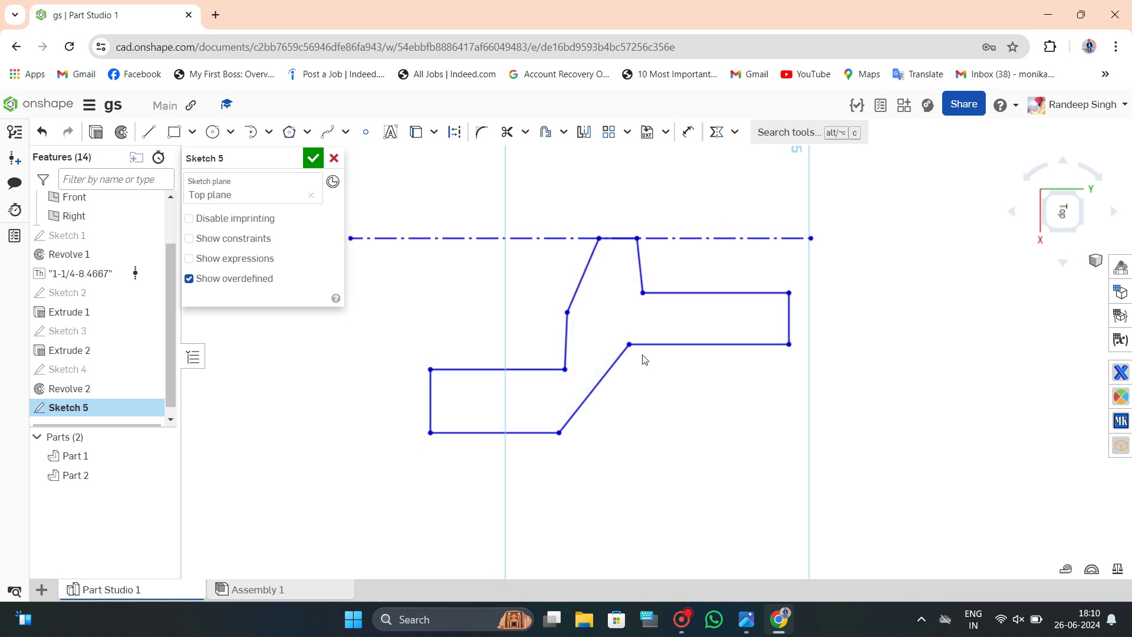
left_click(757, 618)
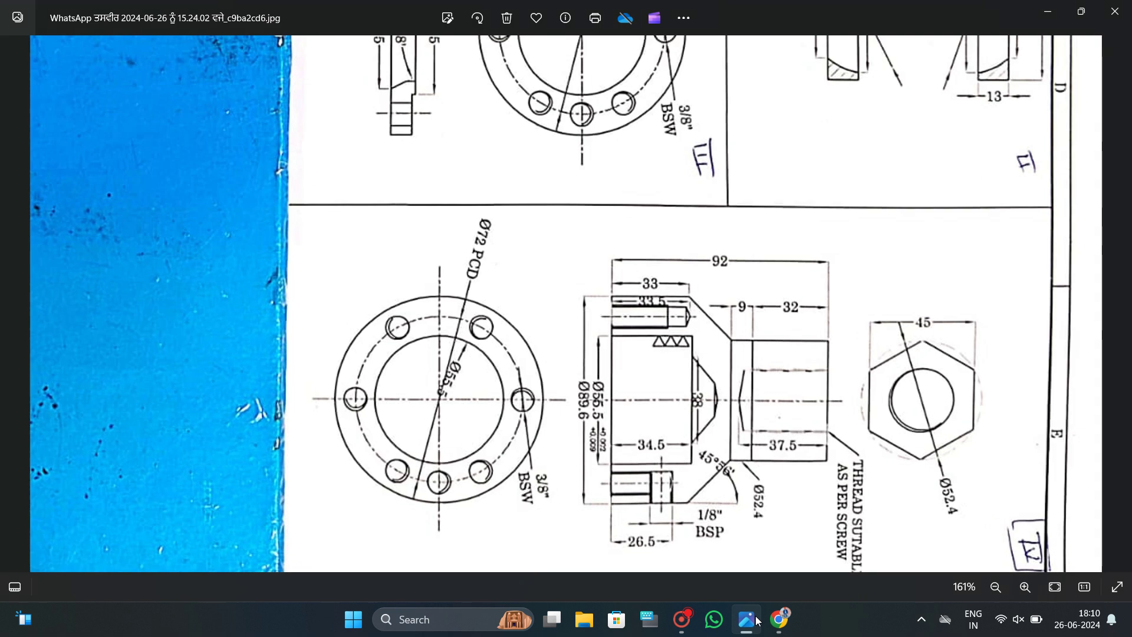
left_click(757, 618)
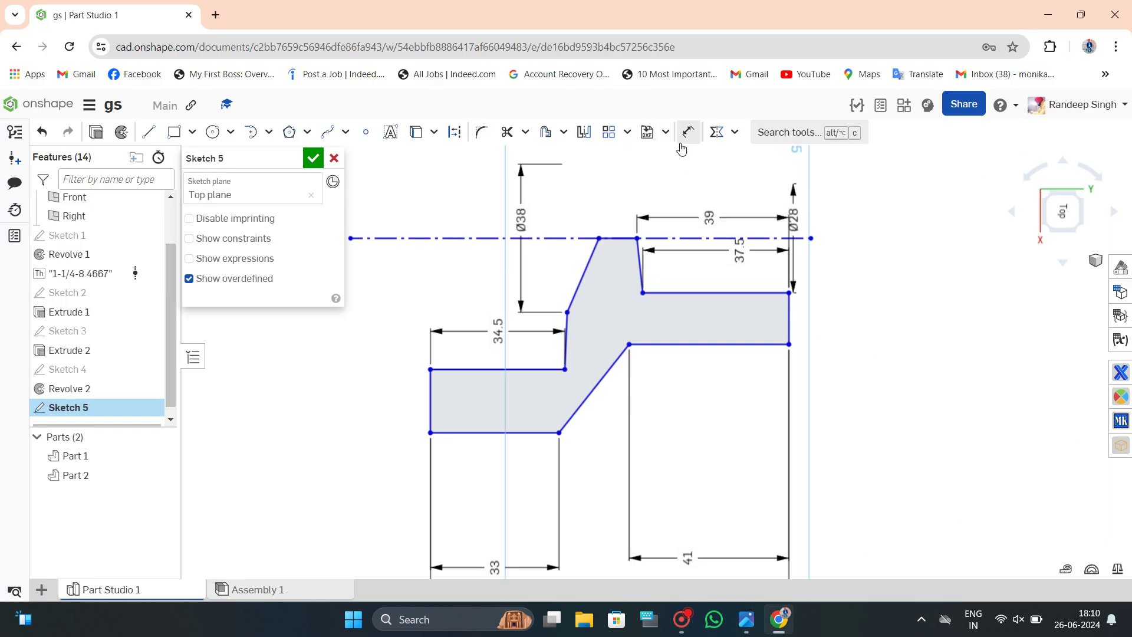
Dimension the length from the left vertex to the slanted edge's top as 45.
left_click(688, 132)
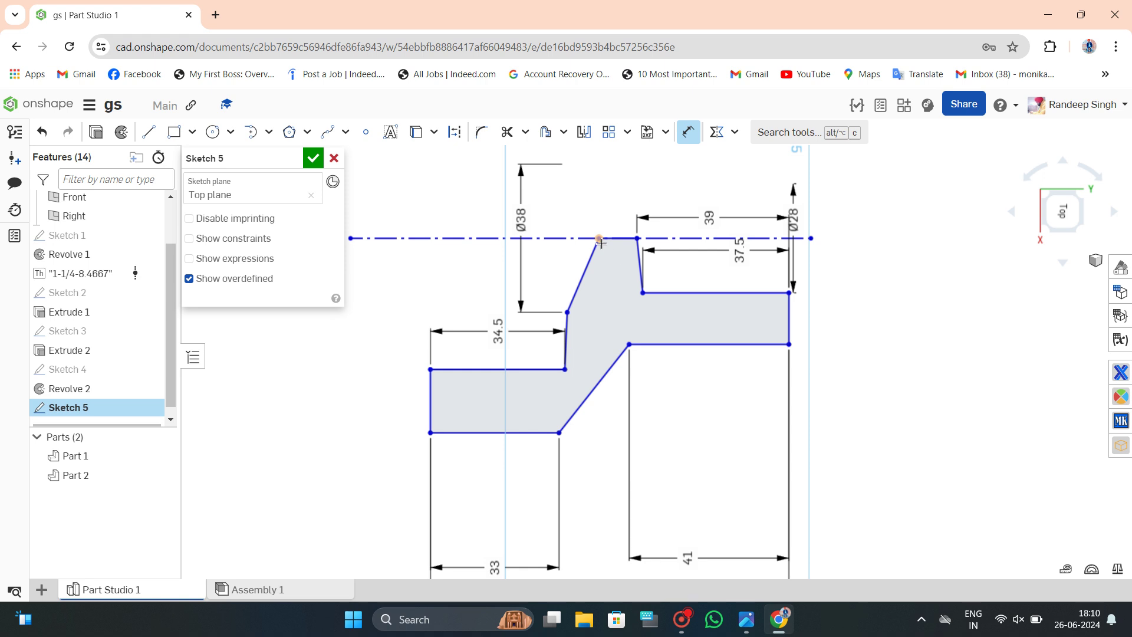
left_click(430, 369)
left_click(599, 238)
left_click(481, 208)
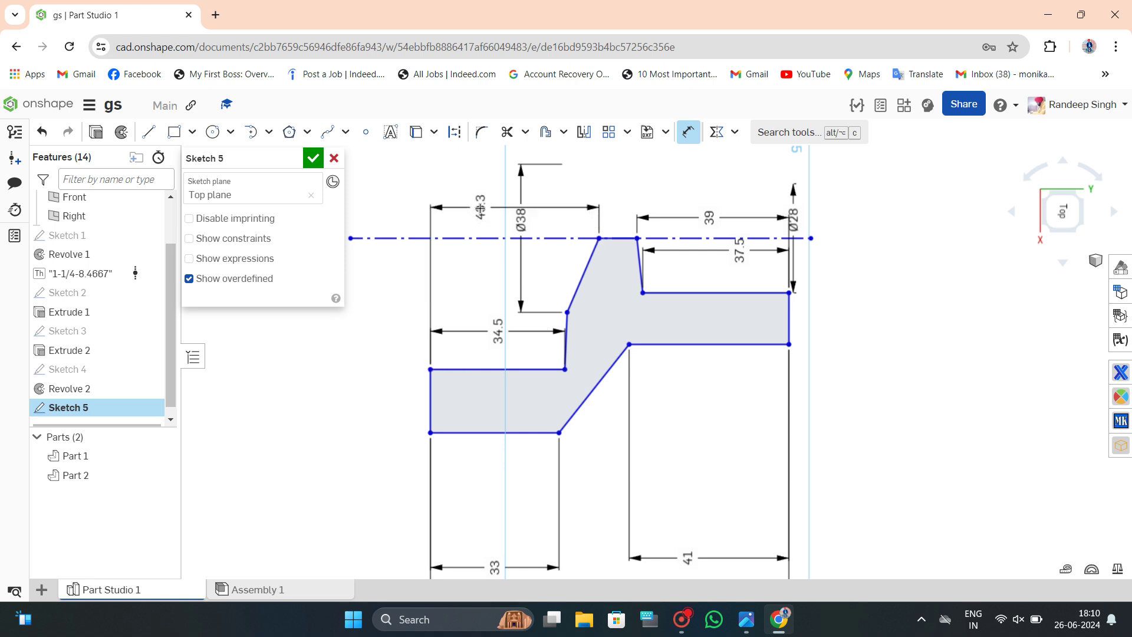
type("45")
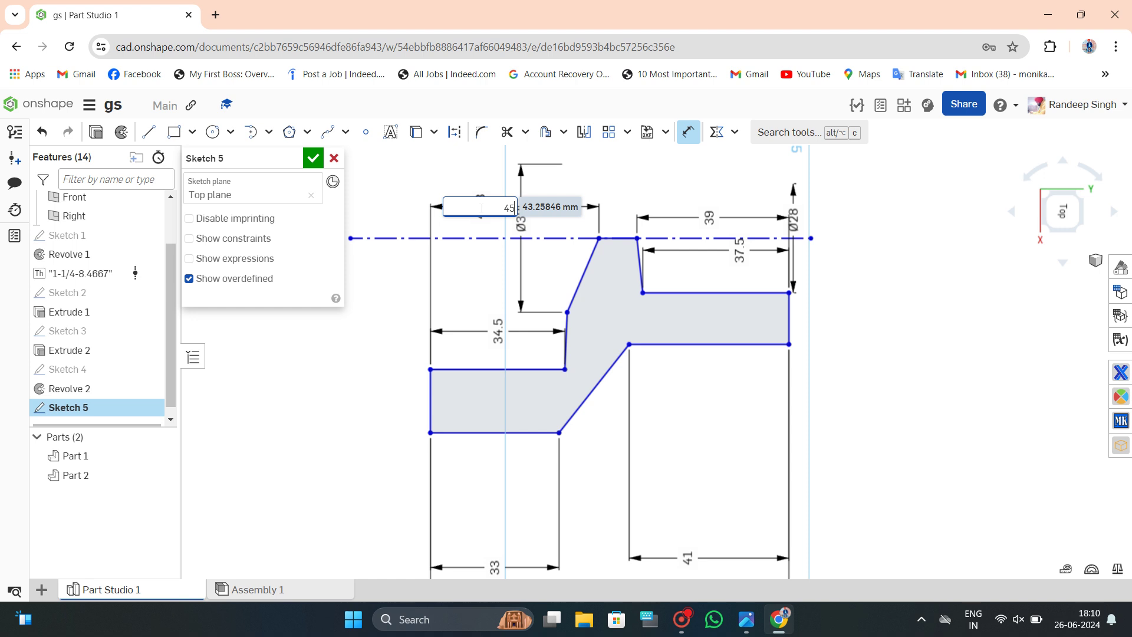
key("Return")
key("Escape")
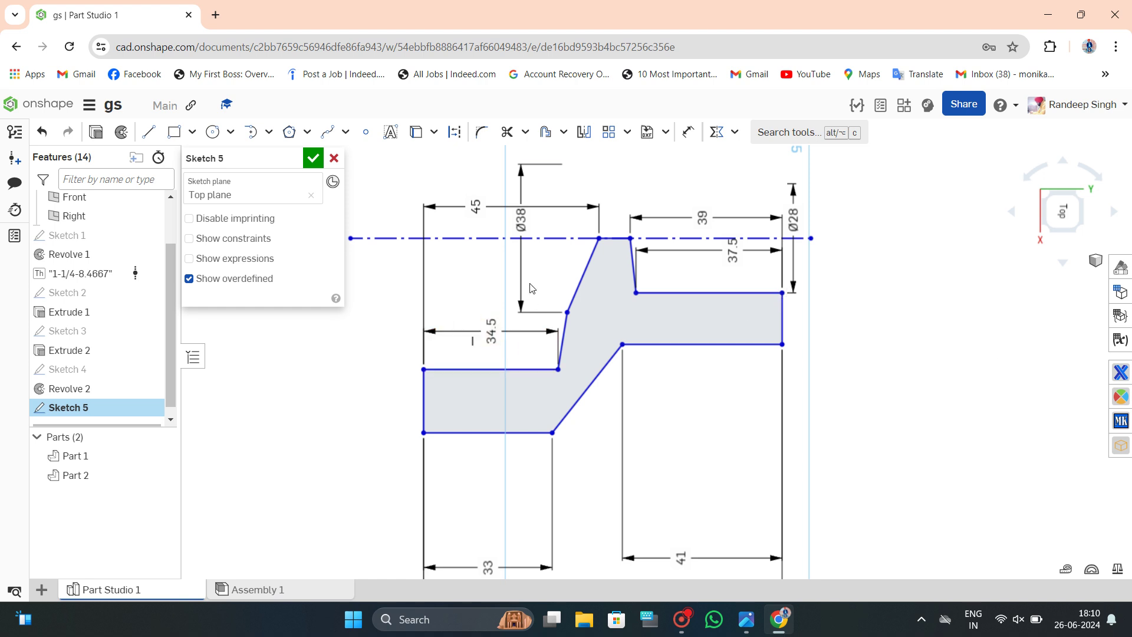
Add a Ø55.5 diameter from the centreline to the lower-left edge.
left_click(688, 132)
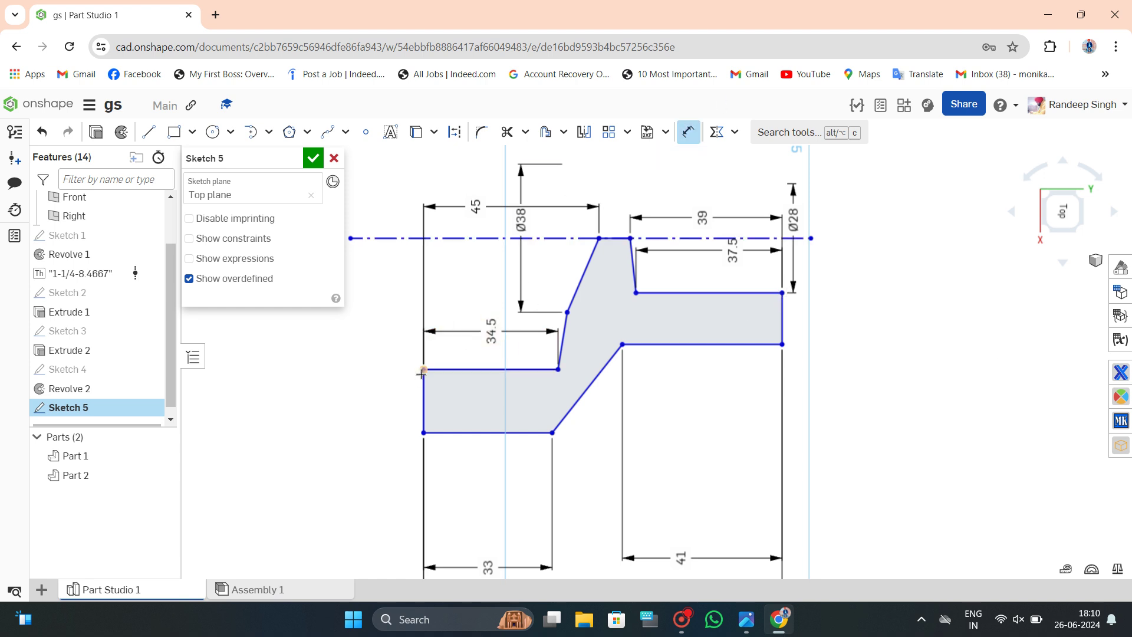
left_click(462, 237)
left_click(423, 370)
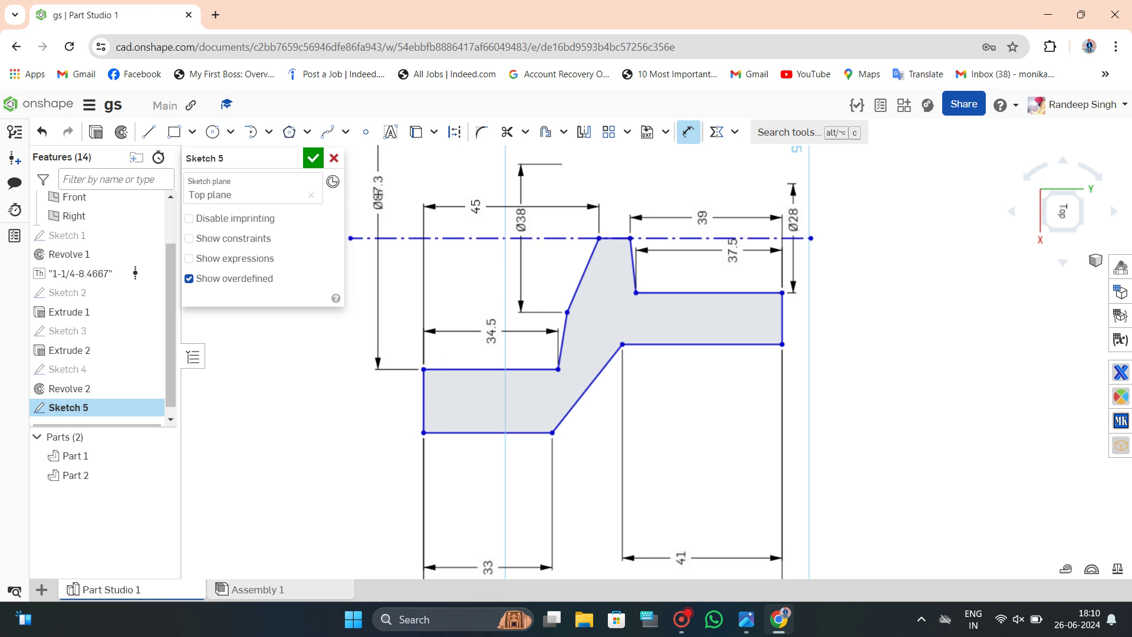
left_click(380, 265)
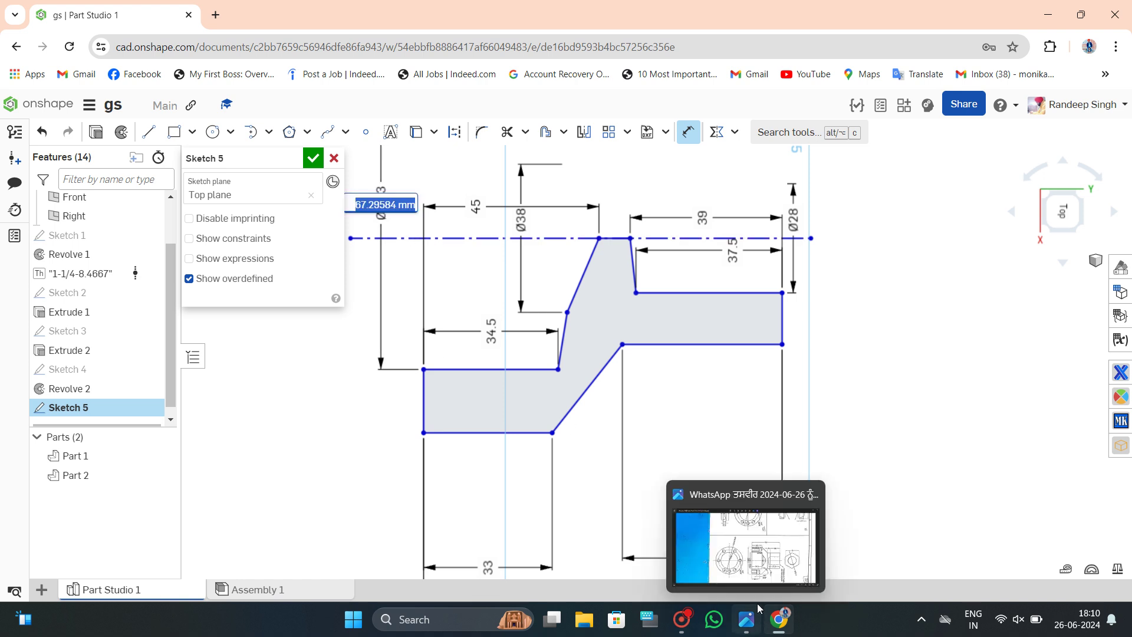
type("55.5")
key("Return")
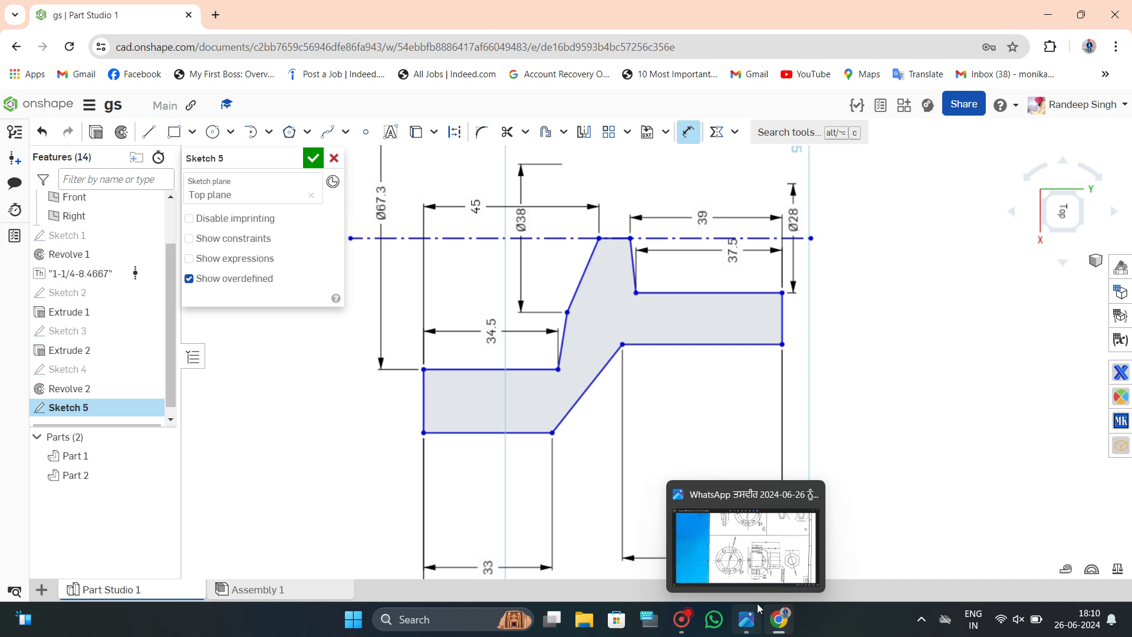
key("Escape")
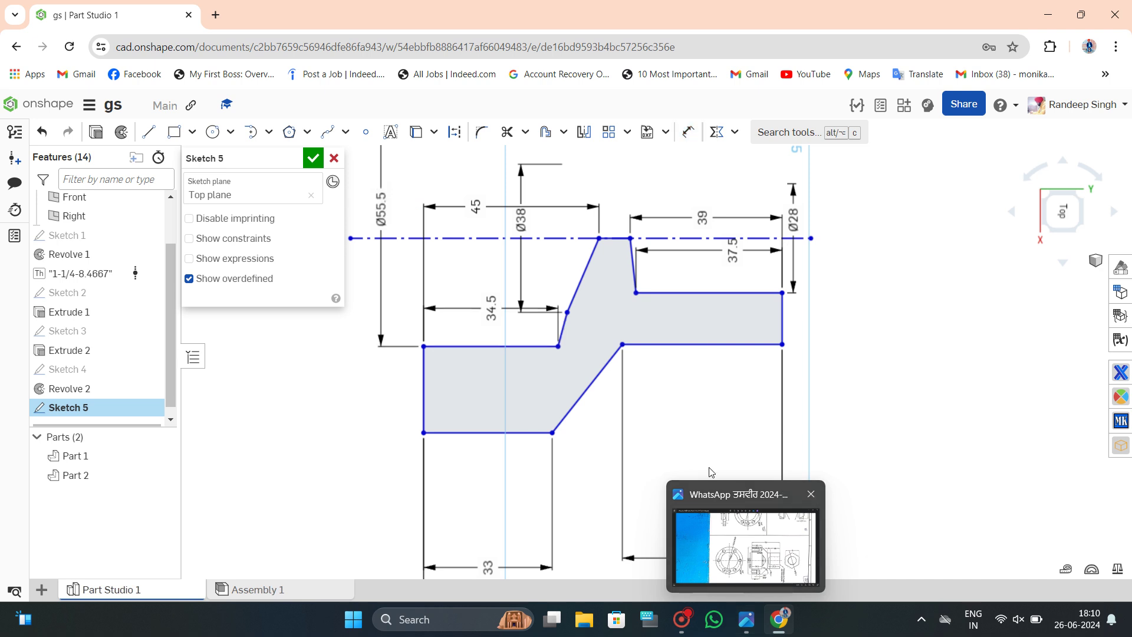
Place a diameter dimension from the centreline to the bottom edge, then restore the drawing.
scroll(646, 298, "down", 2)
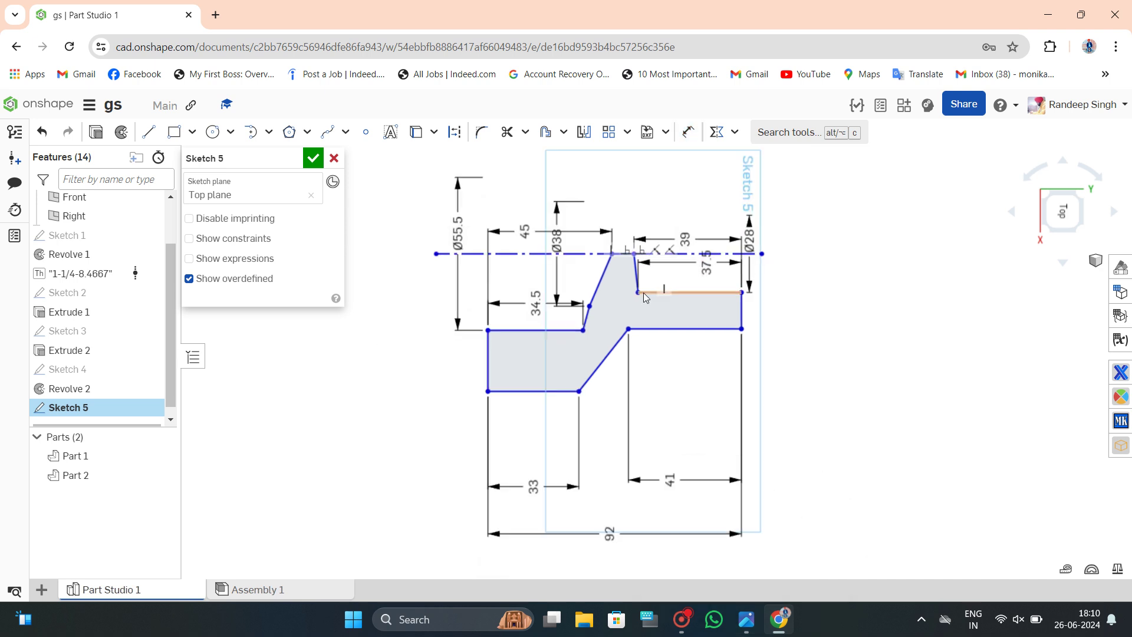
left_click(688, 132)
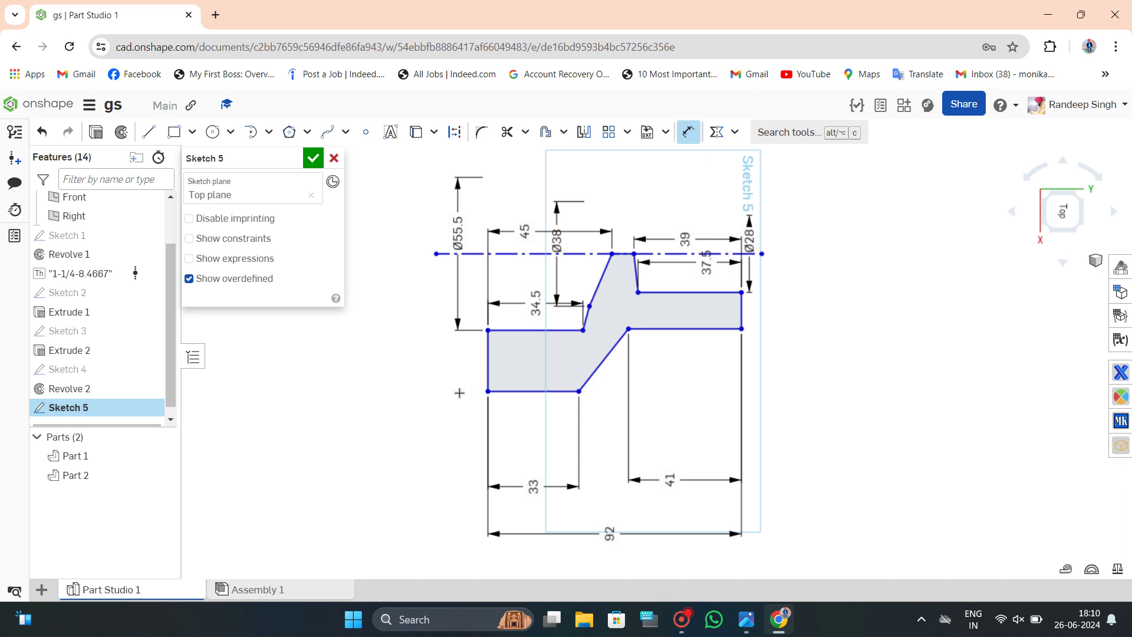
left_click(480, 260)
left_click(496, 391)
left_click(407, 330)
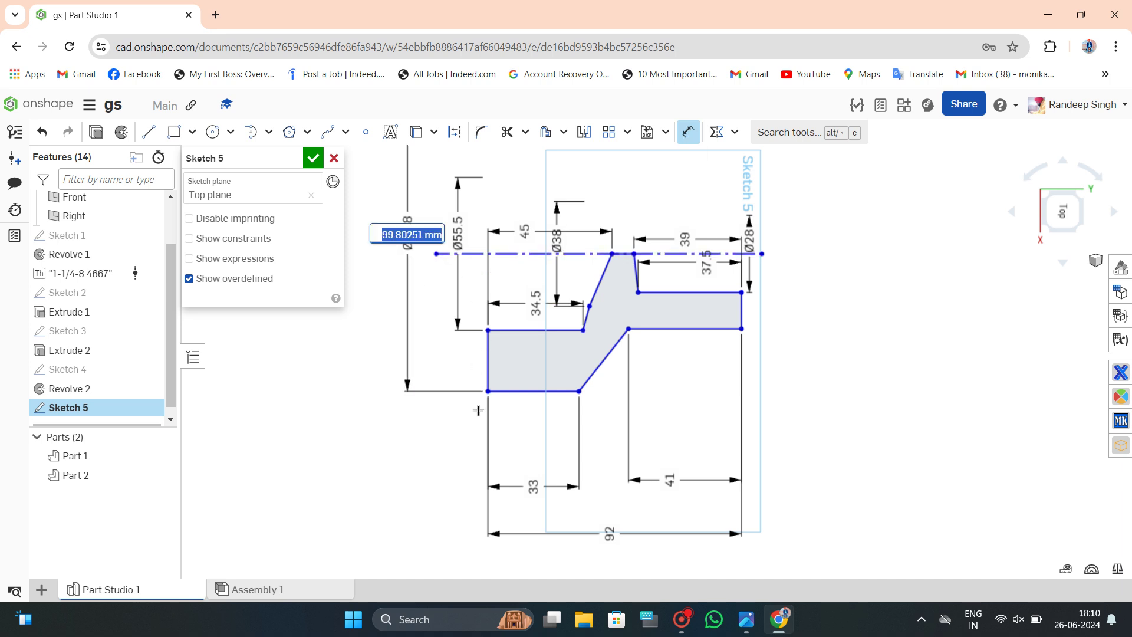
left_click(746, 617)
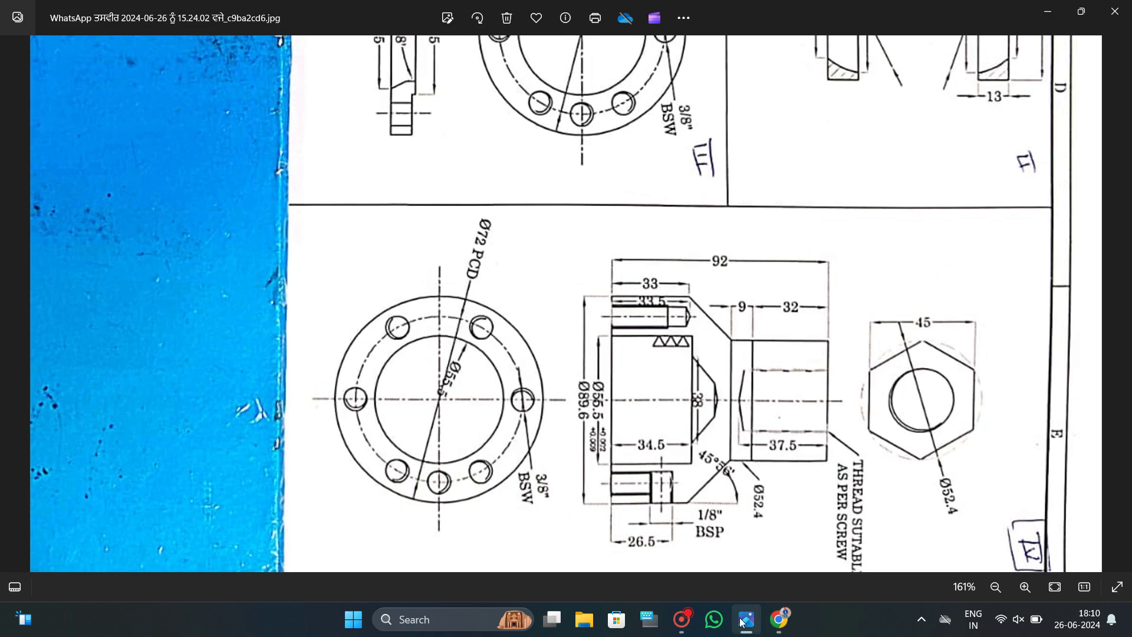
Set the profile's outer diameter to 89.6.
left_click(741, 622)
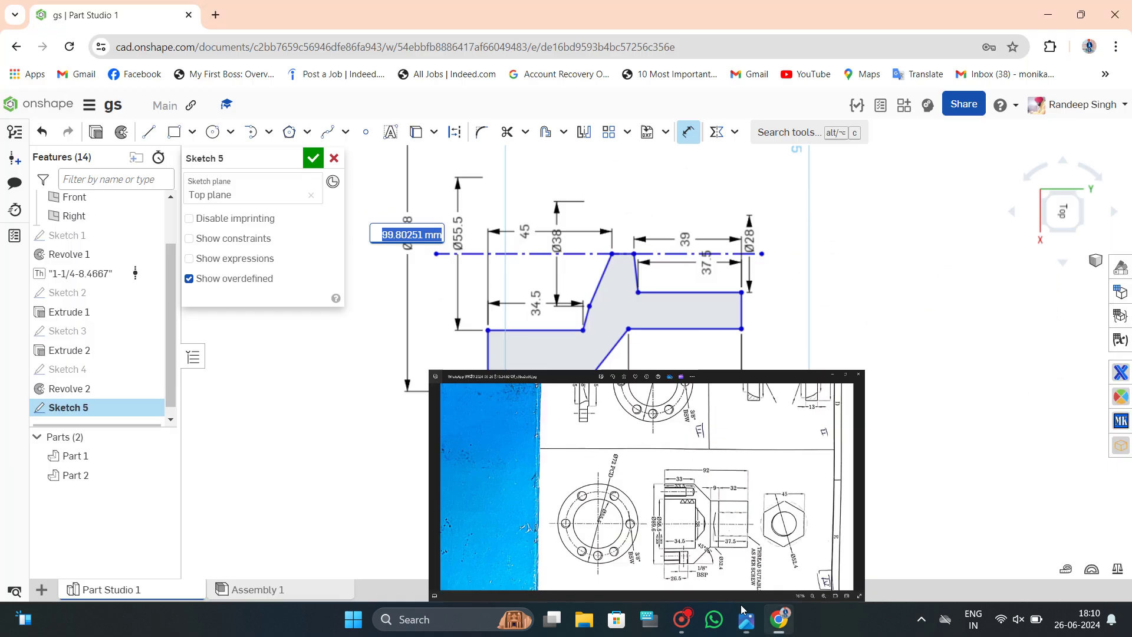
type("89.6")
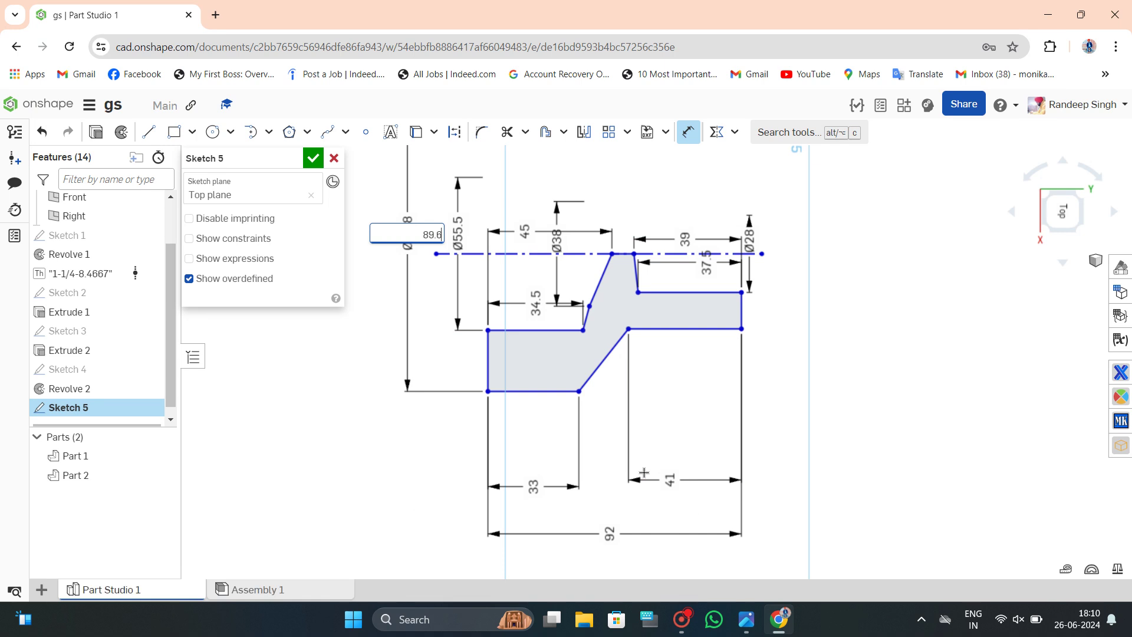
key("Return")
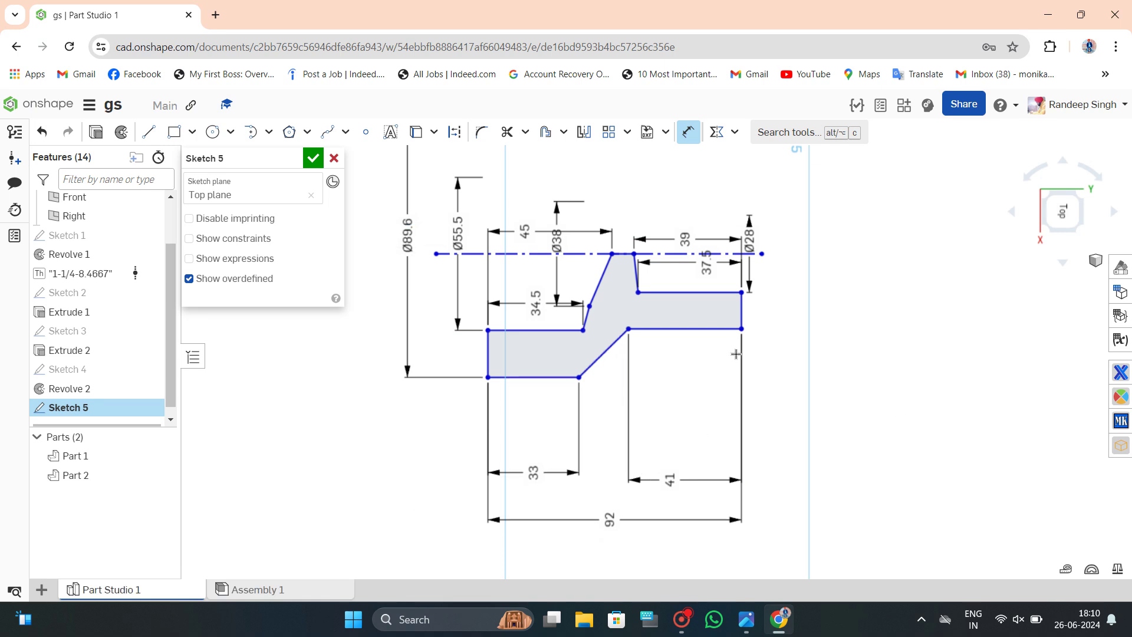
Dimension the right-hand step diameter, entering 54.4 then correcting it to 52.4.
left_click(732, 330)
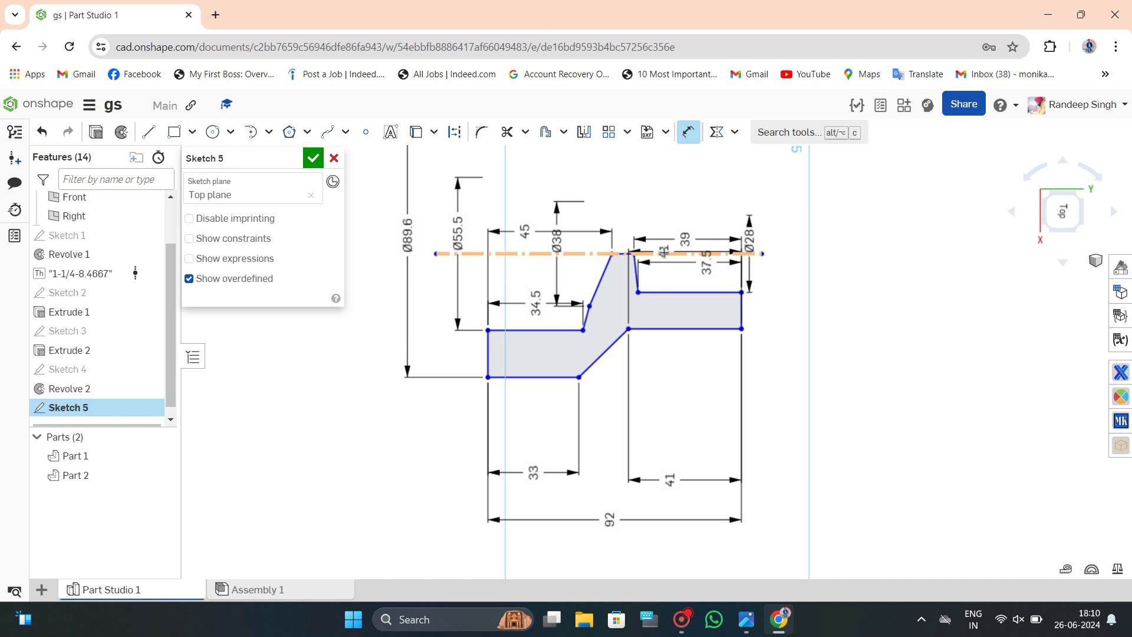
left_click(686, 244)
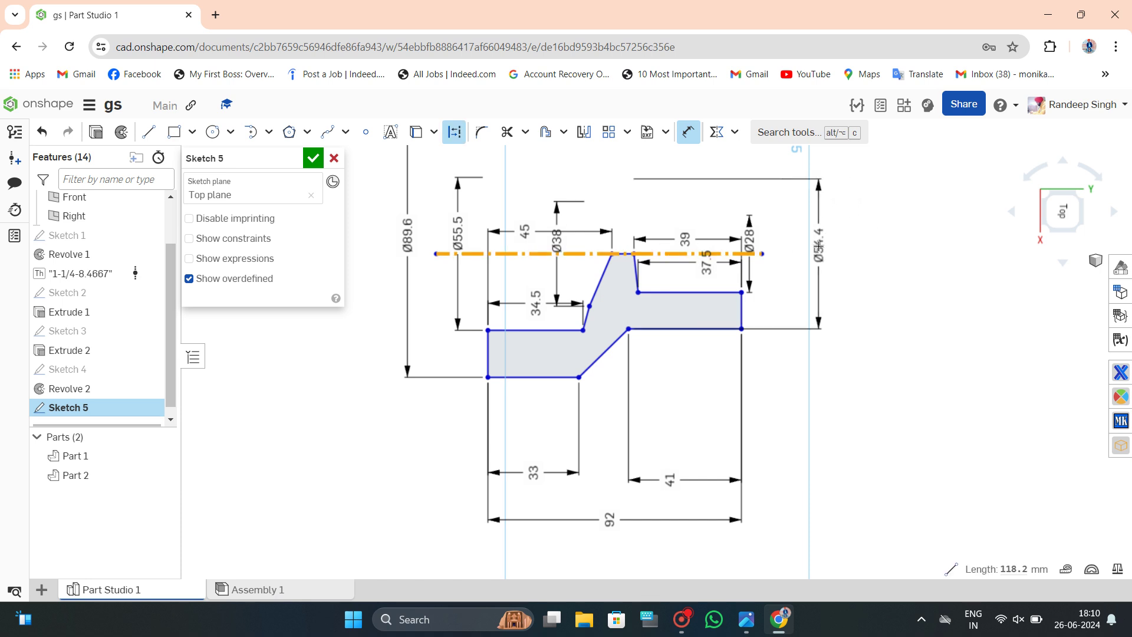
left_click(820, 247)
type("54")
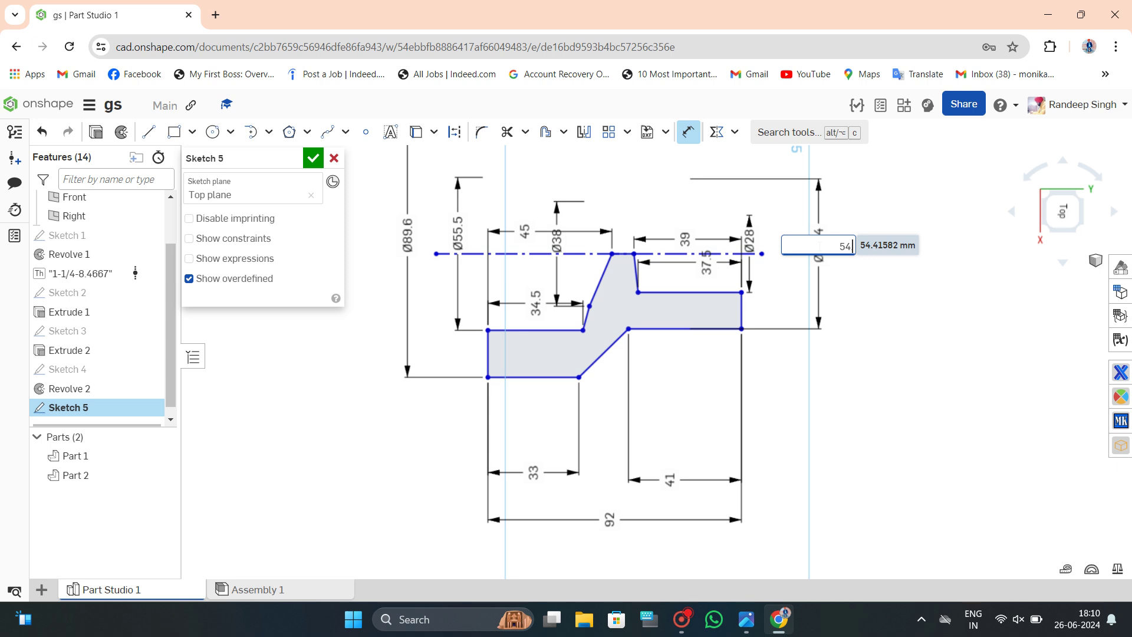
type(".4")
key("Return")
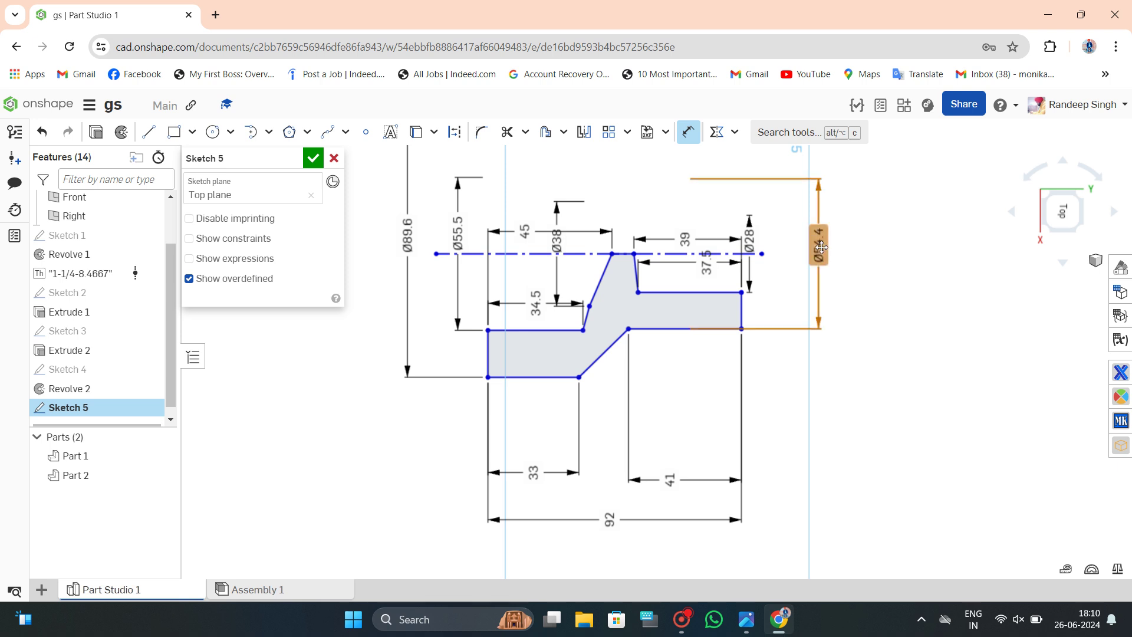
double_click(820, 245)
type("52.4")
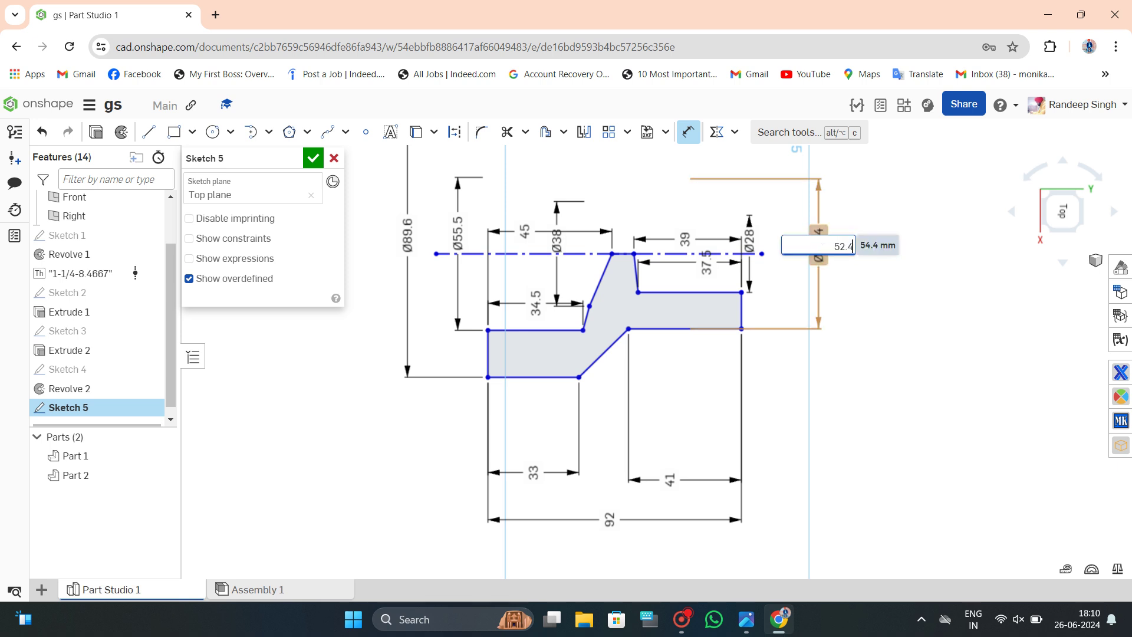
key("Return")
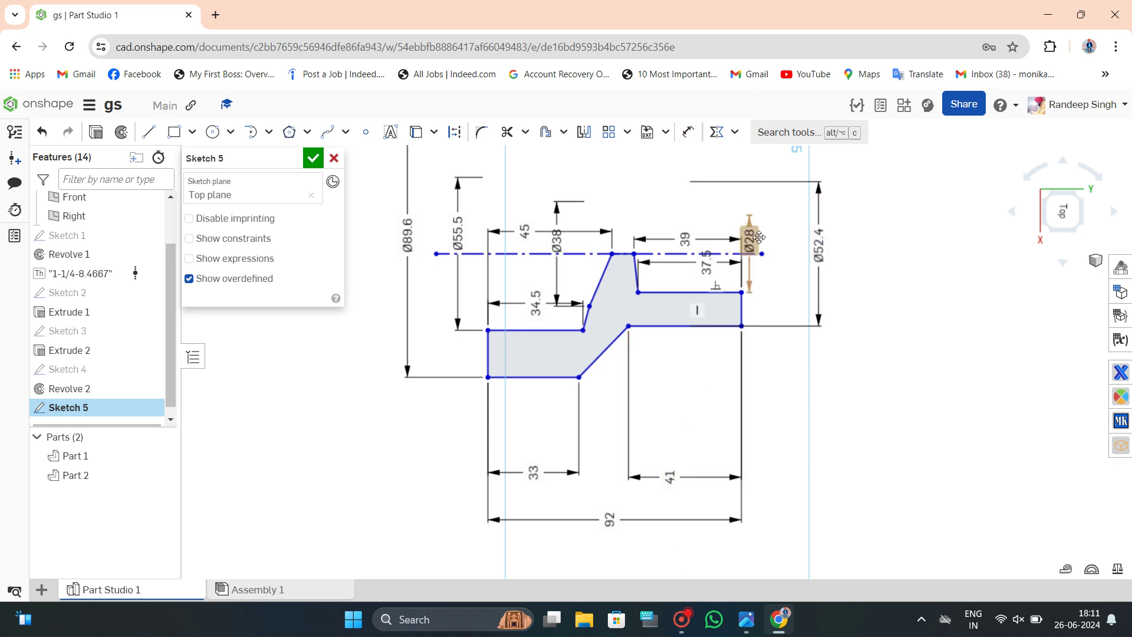
left_click_drag(749, 240, 784, 242)
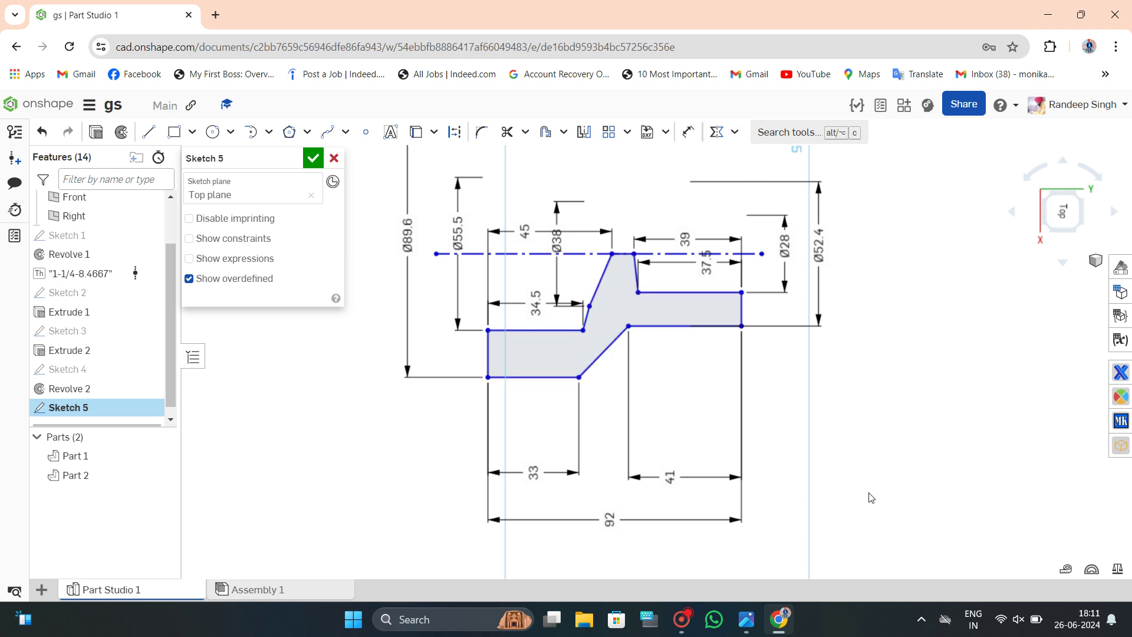
Add the 311.8 dimension above the housing profile.
scroll(827, 361, "down", 2)
scroll(747, 324, "up", 1)
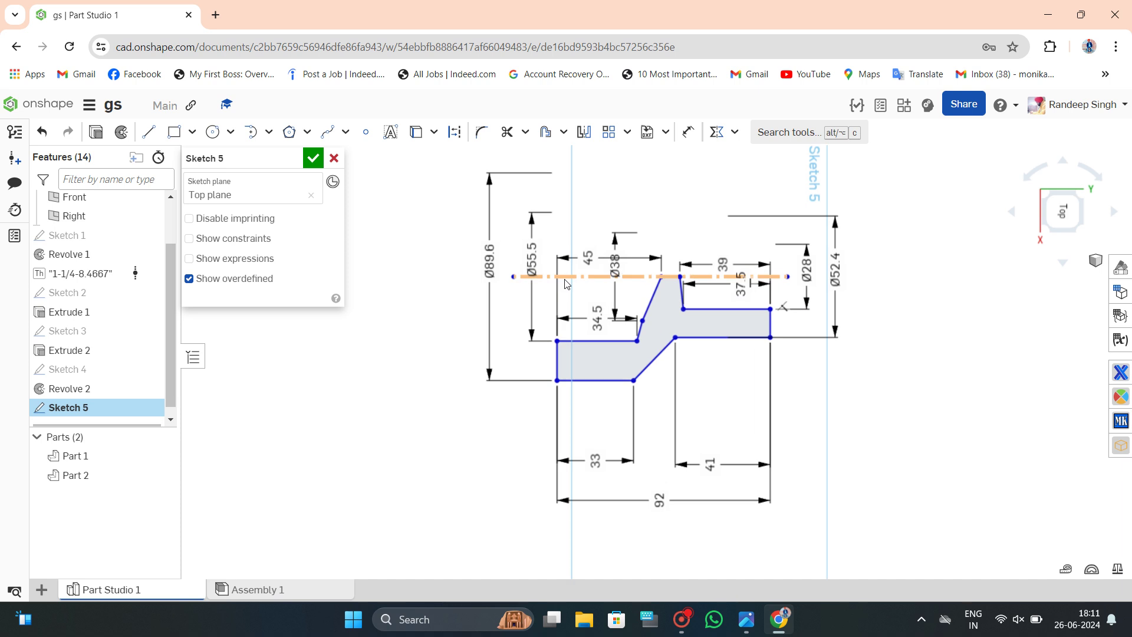
key("d")
scroll(578, 283, "down", 2)
scroll(587, 283, "down", 3)
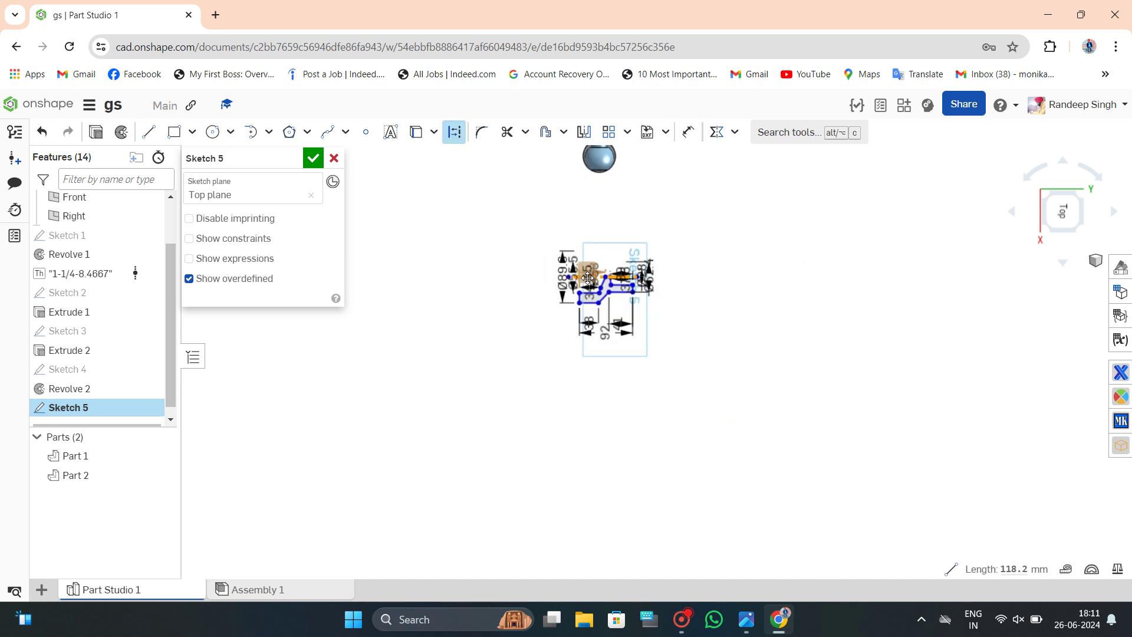
left_click(688, 132)
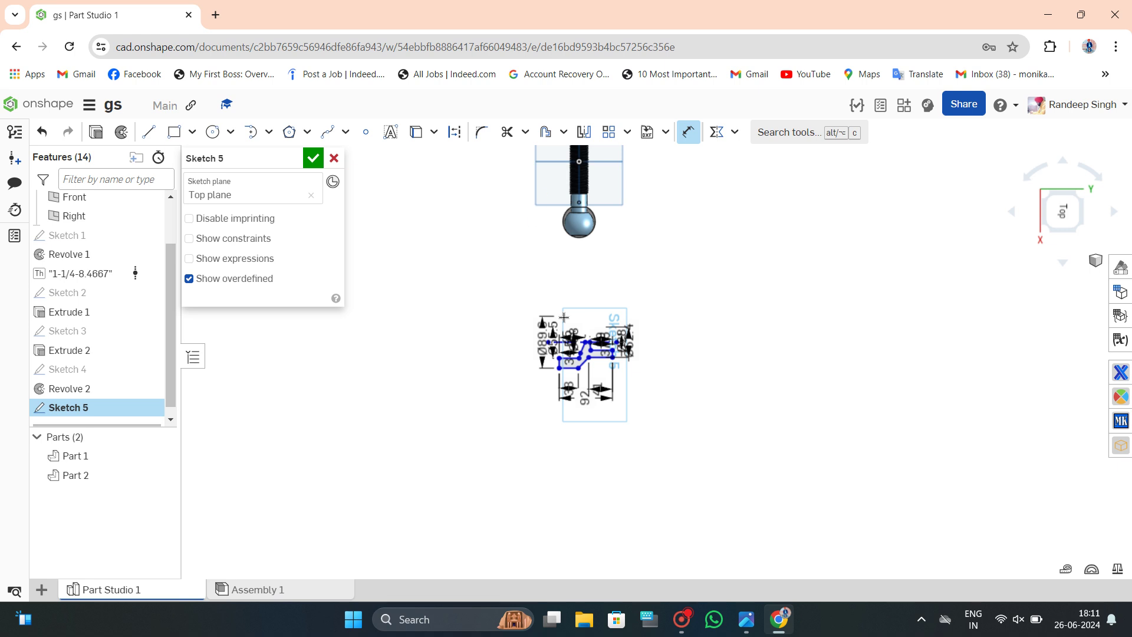
scroll(565, 317, "up", 5)
scroll(584, 323, "up", 5)
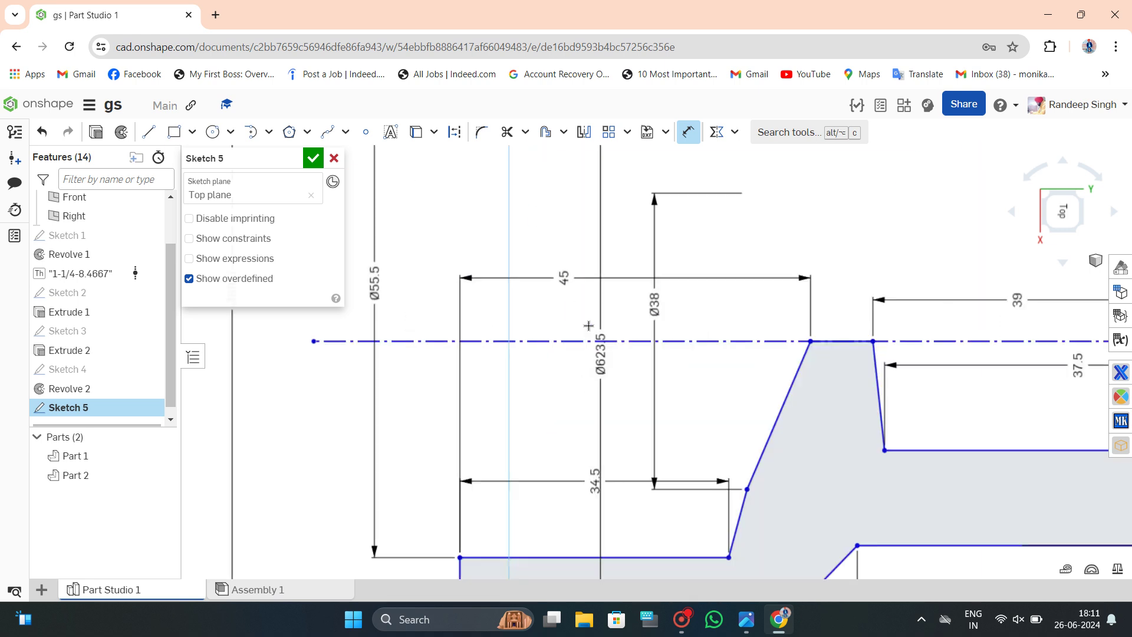
left_click(524, 225)
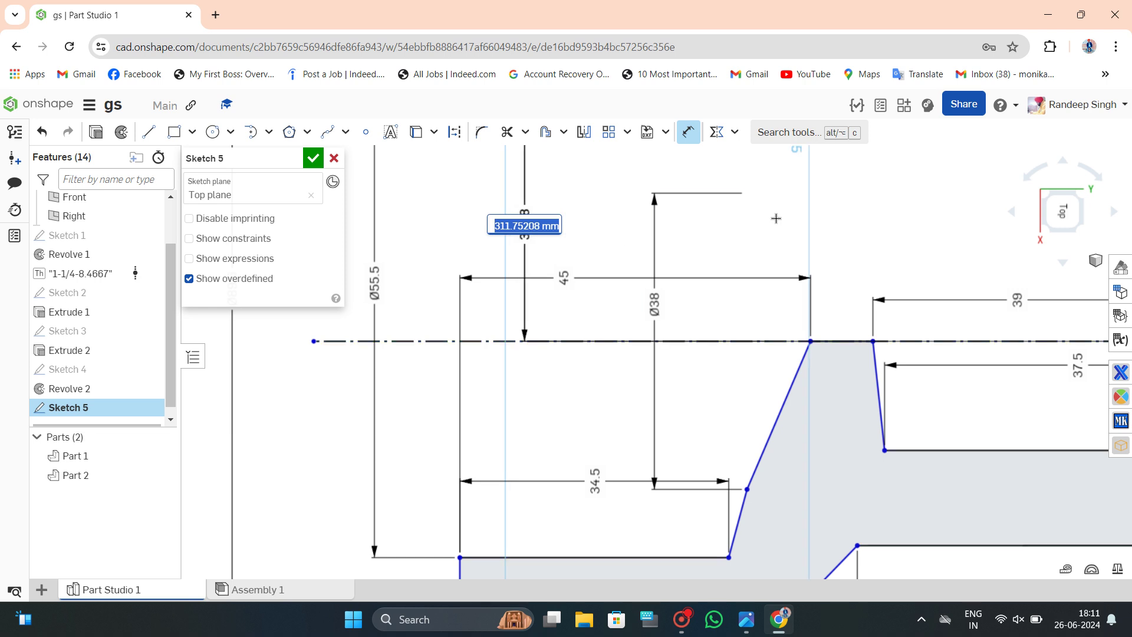
key("Return")
Zoom out to review the profile and finish Sketch 5.
scroll(681, 270, "down", 3)
scroll(794, 384, "up", 2)
scroll(823, 361, "up", 2)
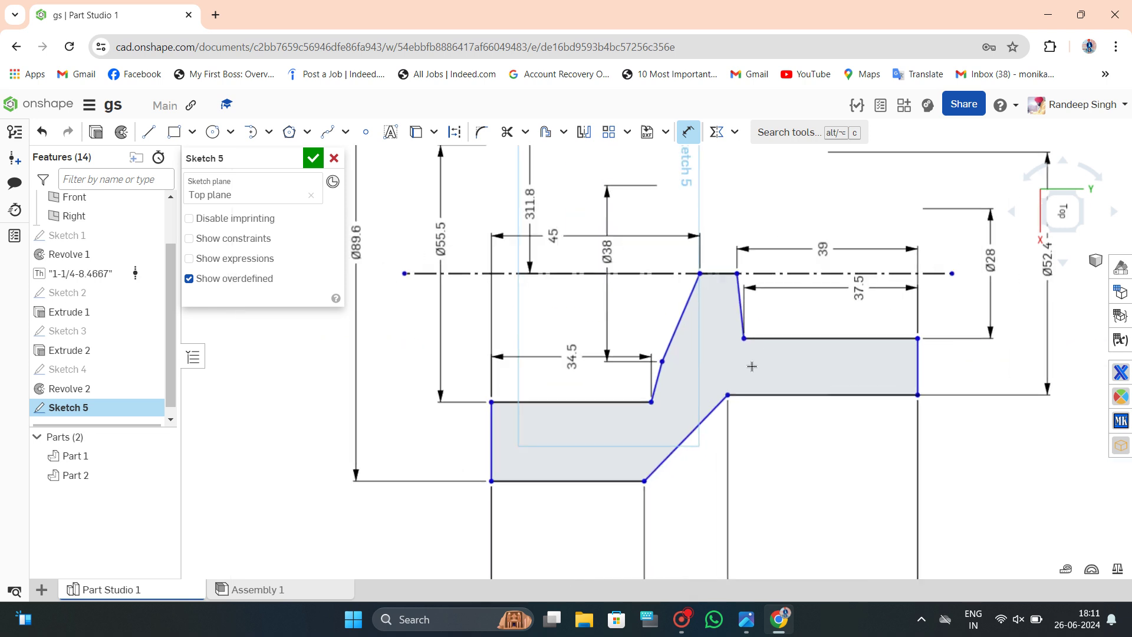
scroll(682, 263, "down", 3)
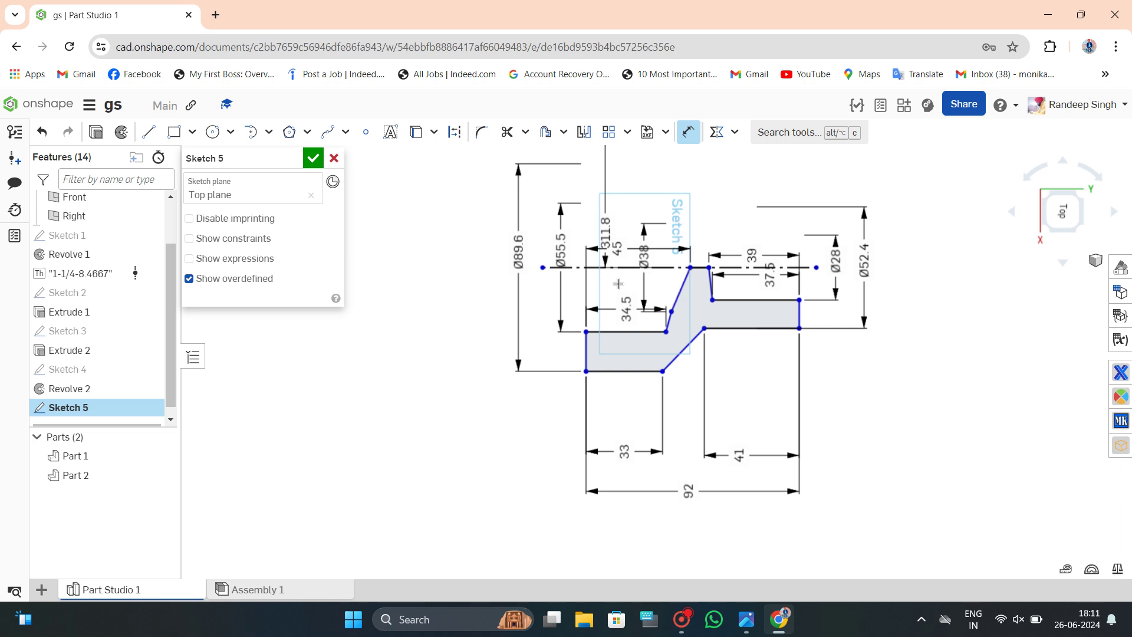
left_click(313, 158)
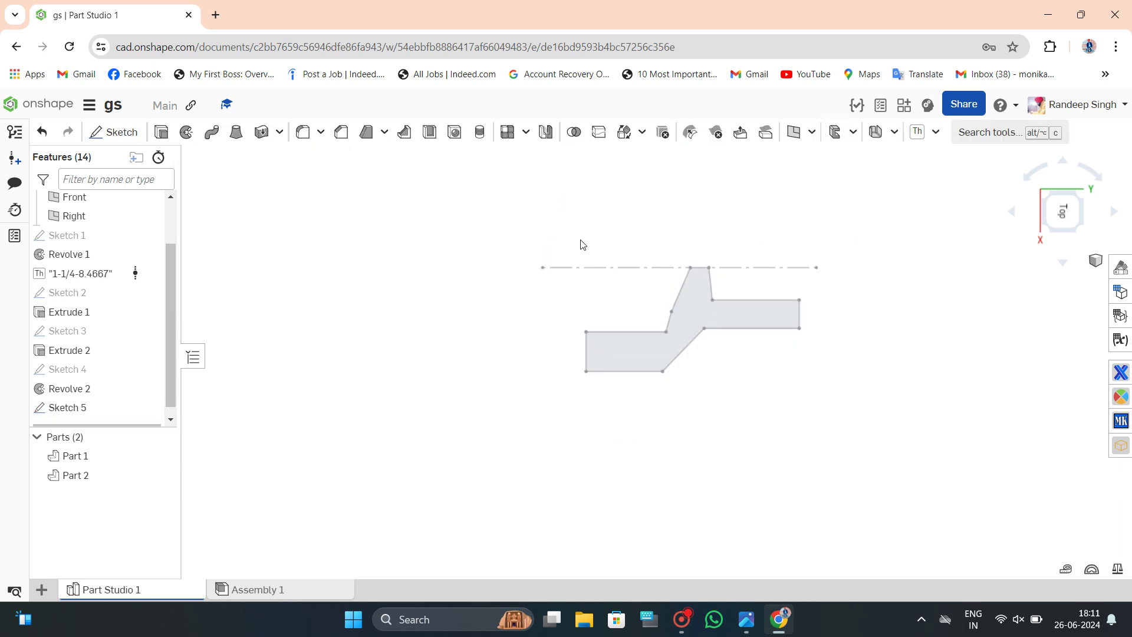
Try extruding the profile region, then cancel the extrude.
left_click(161, 131)
left_click(691, 340)
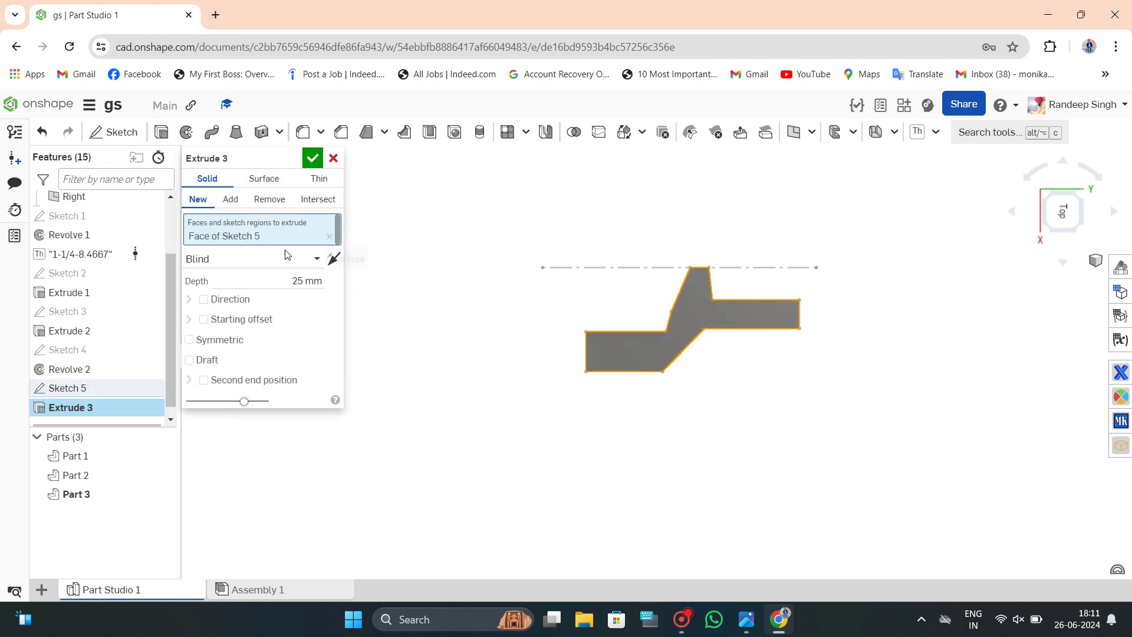
right_click_drag(768, 349, 769, 336)
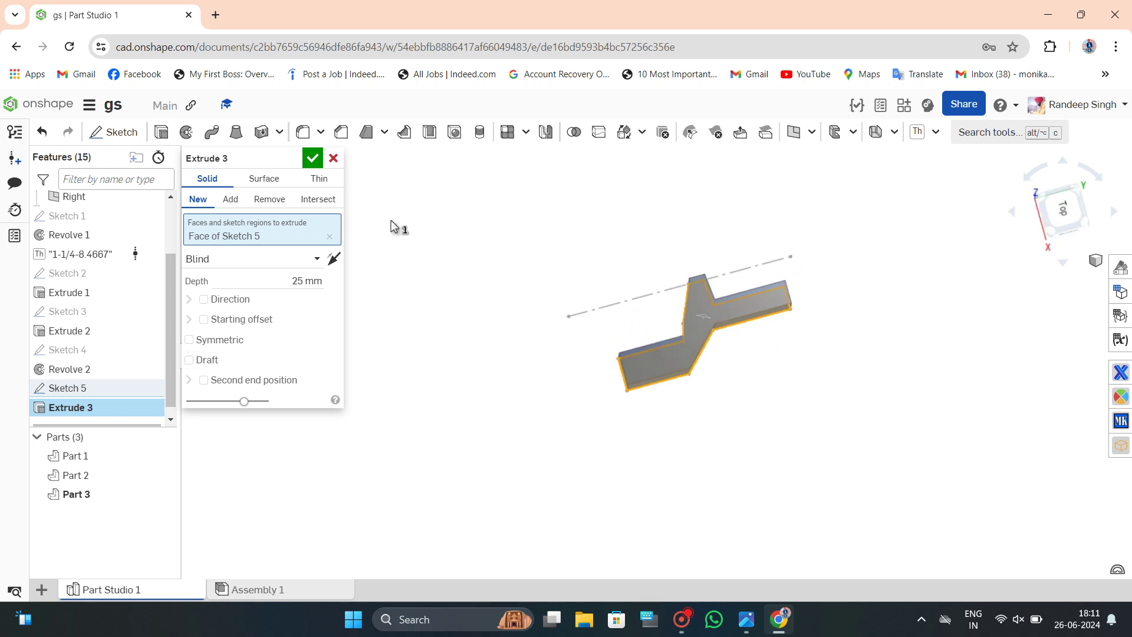
left_click(333, 158)
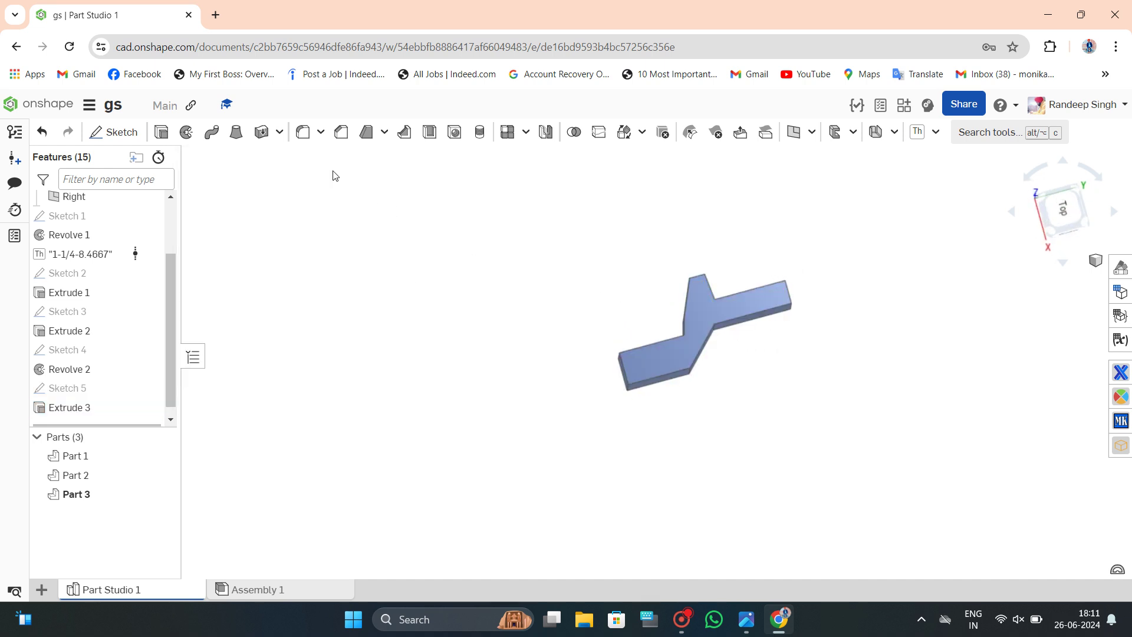
Revolve the profile a full turn about the centreline to form Part 3.
left_click(186, 132)
left_click(760, 323)
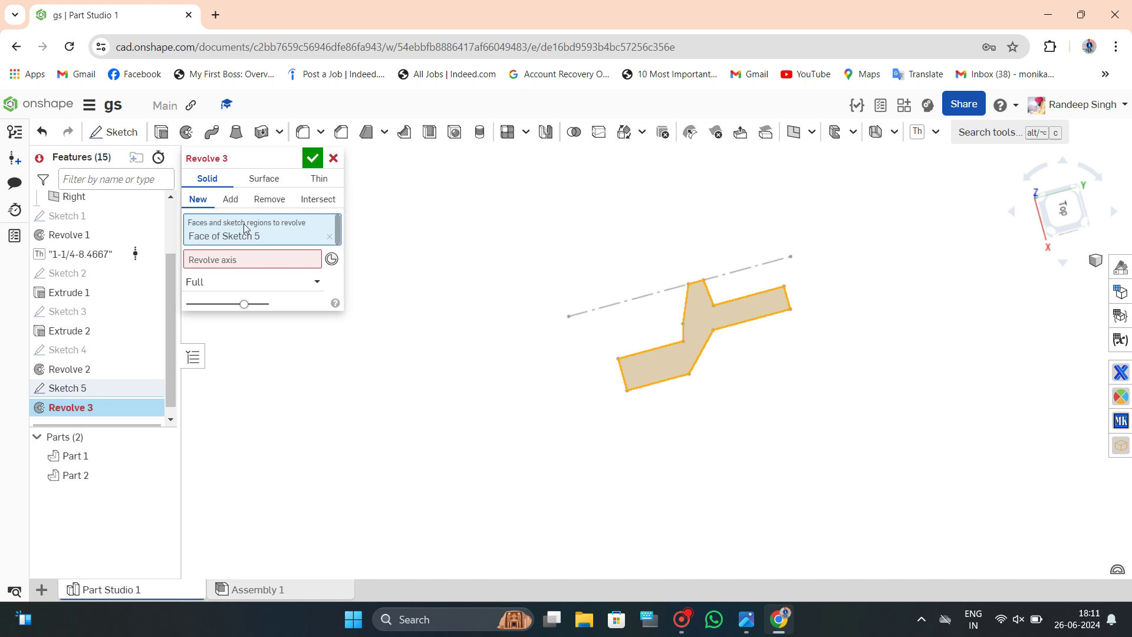
left_click(238, 260)
left_click(662, 292)
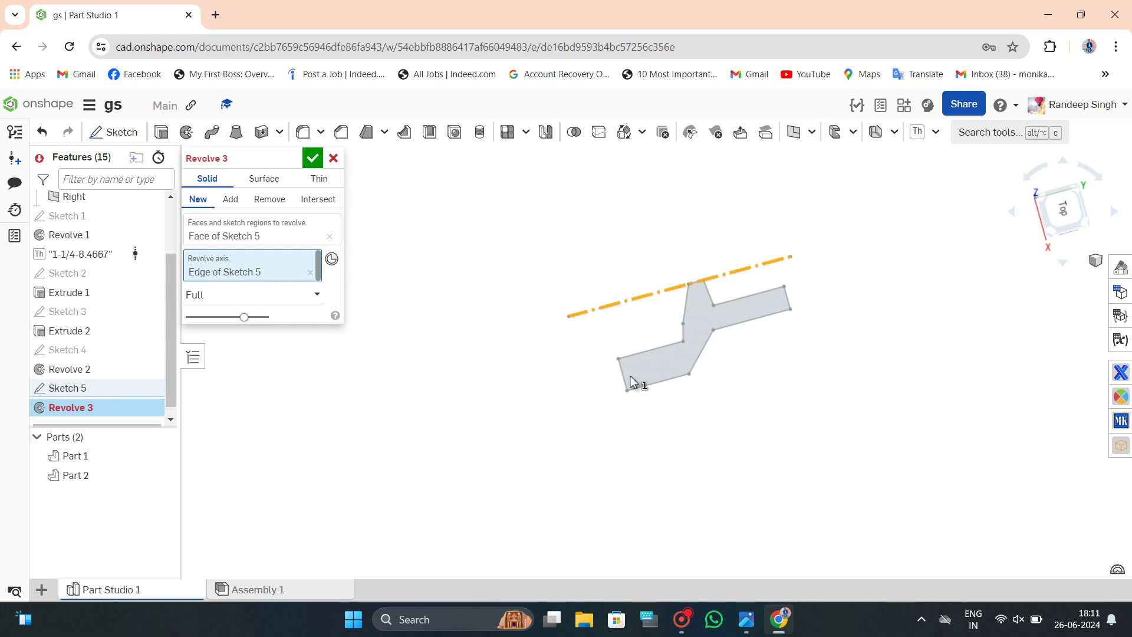
left_click(313, 158)
mouse_move(780, 295)
right_mouse_down()
mouse_move(852, 257)
mouse_move(869, 207)
mouse_move(922, 237)
mouse_move(902, 355)
right_mouse_up()
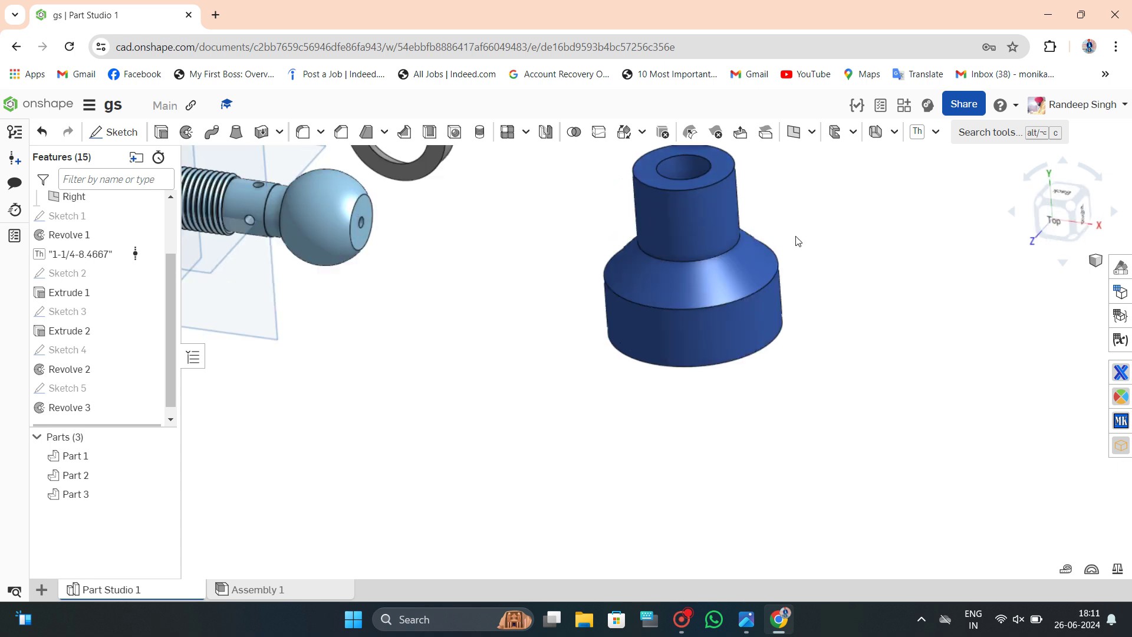
Start a new sketch on the housing's top end face.
right_click_drag(797, 241, 698, 176)
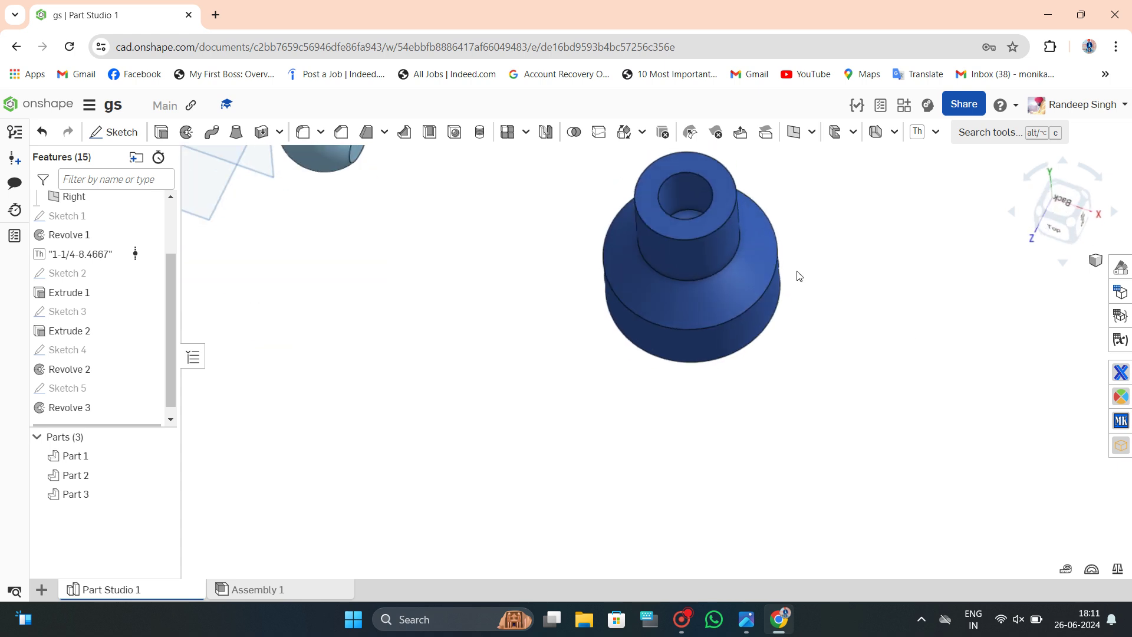
left_click(704, 165)
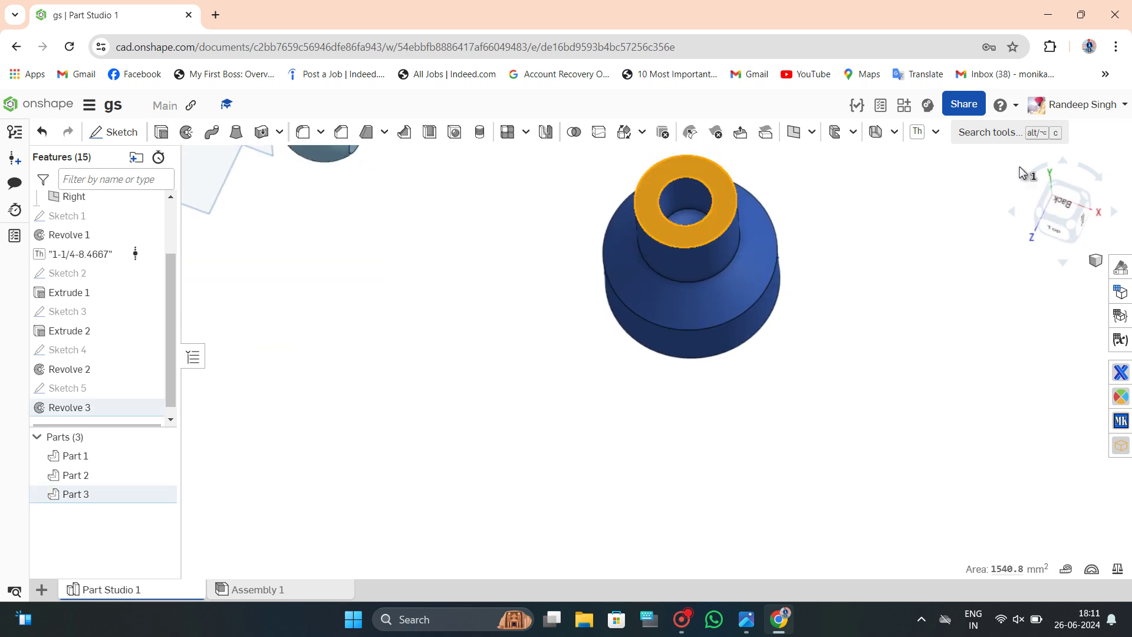
left_click(94, 128)
left_click(1031, 222)
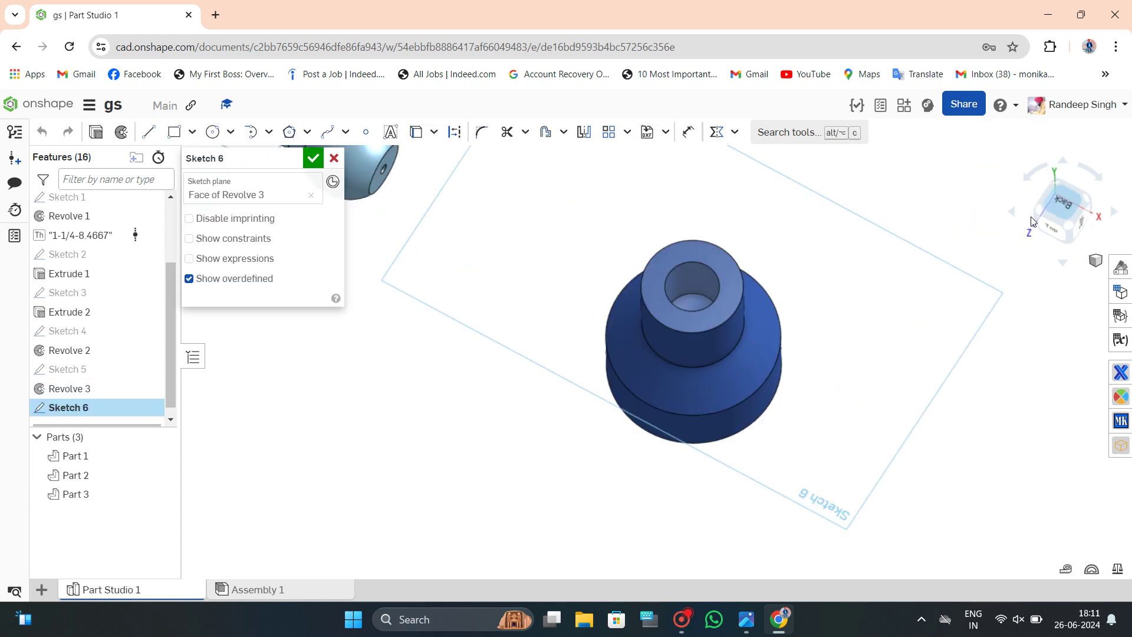
scroll(796, 344, "up", 3)
scroll(561, 366, "down", 5)
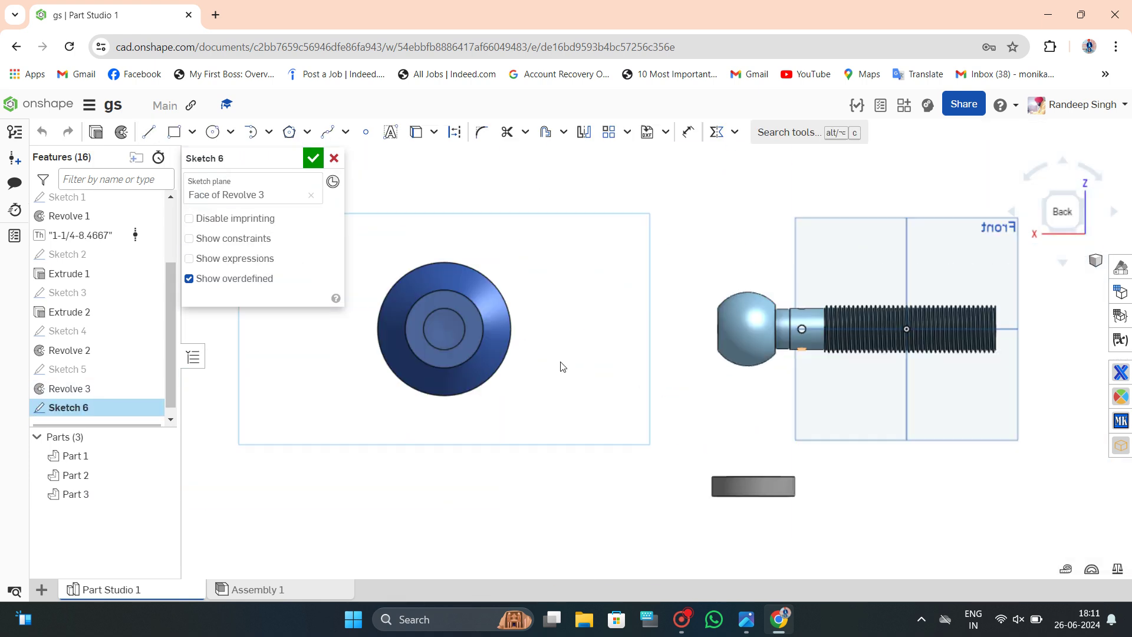
scroll(273, 321, "up", 3)
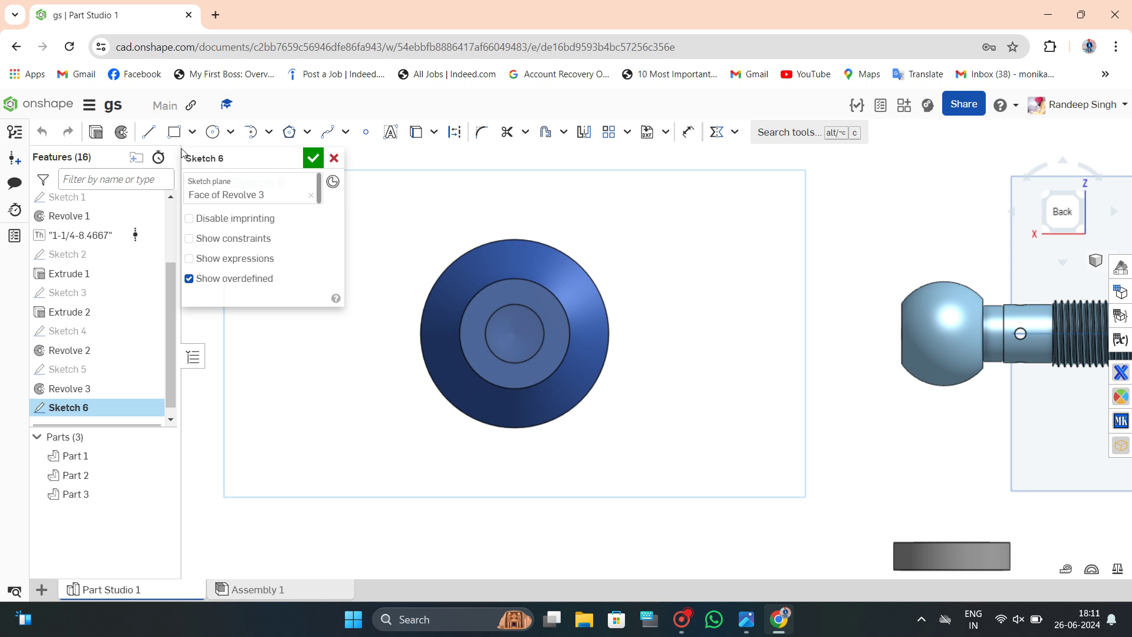
Draw a Ø52.4 circle centred on the end face.
left_click(212, 131)
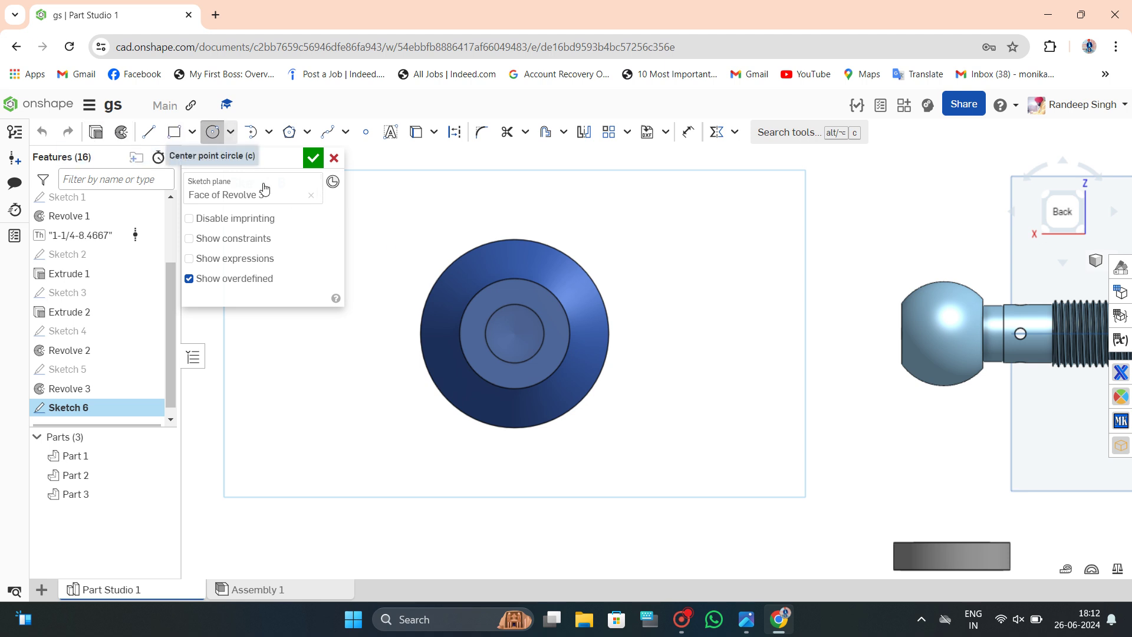
left_click(515, 337)
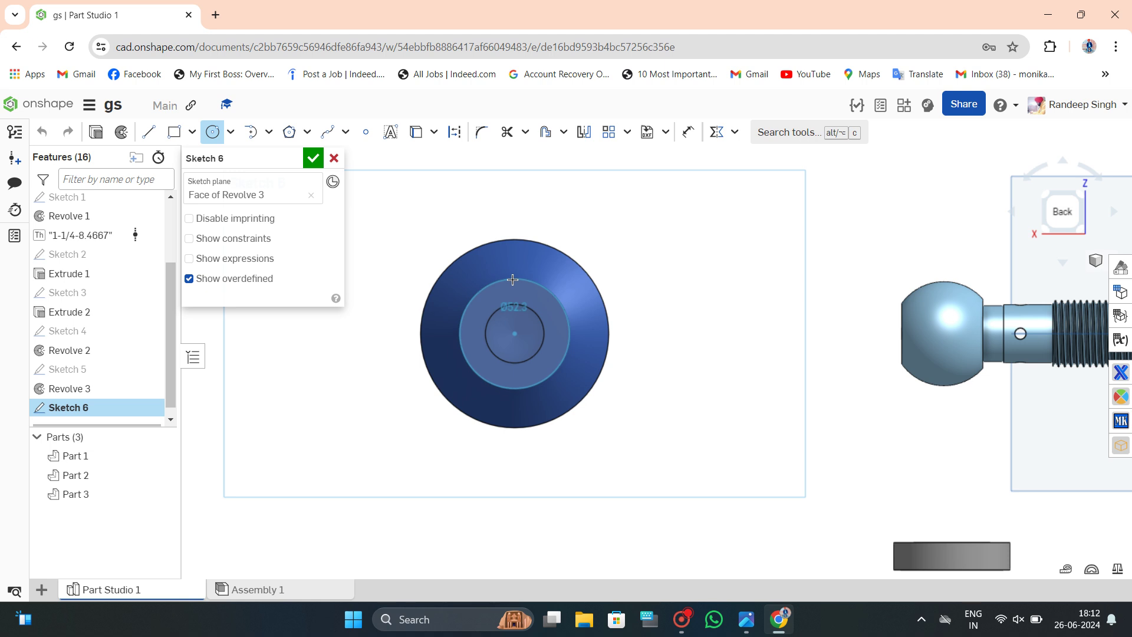
left_click(513, 280)
type("52")
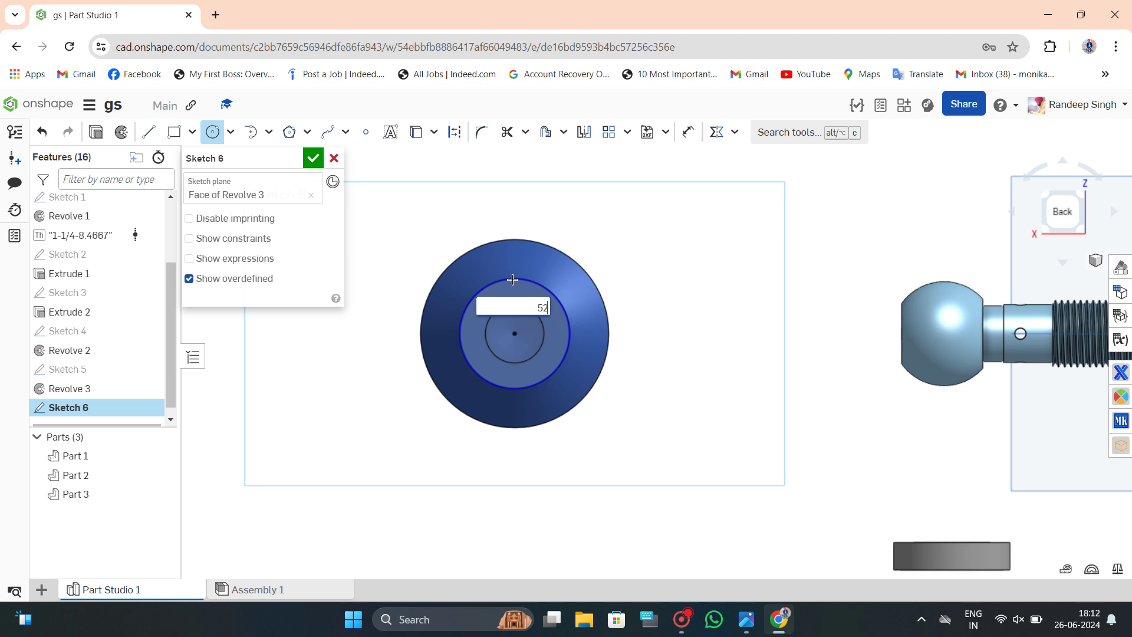
key("Return")
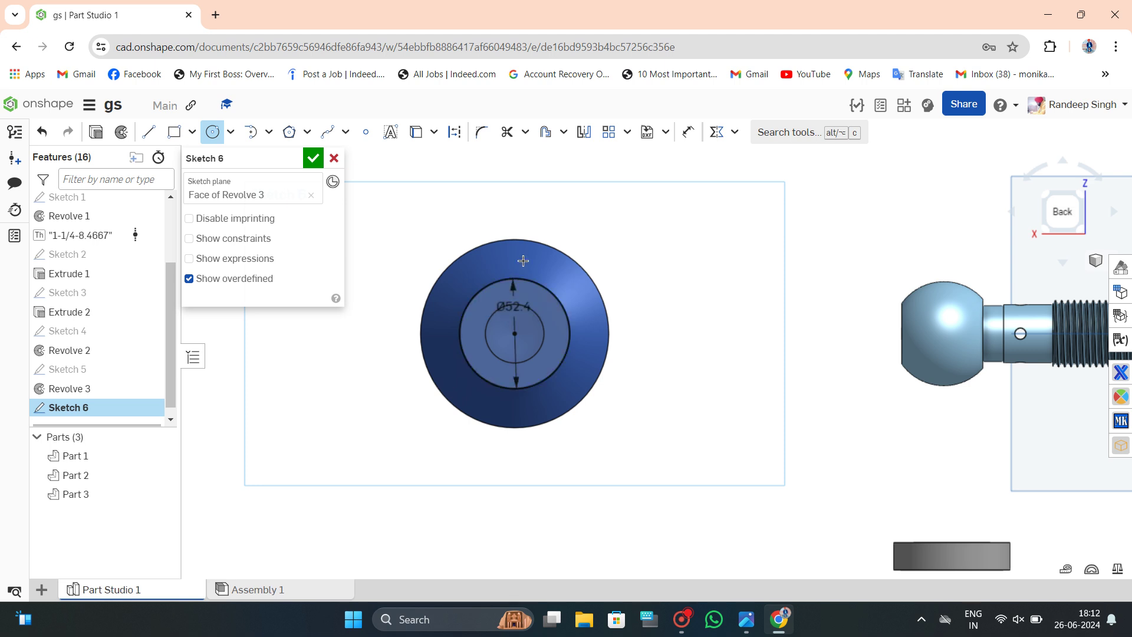
left_click(195, 134)
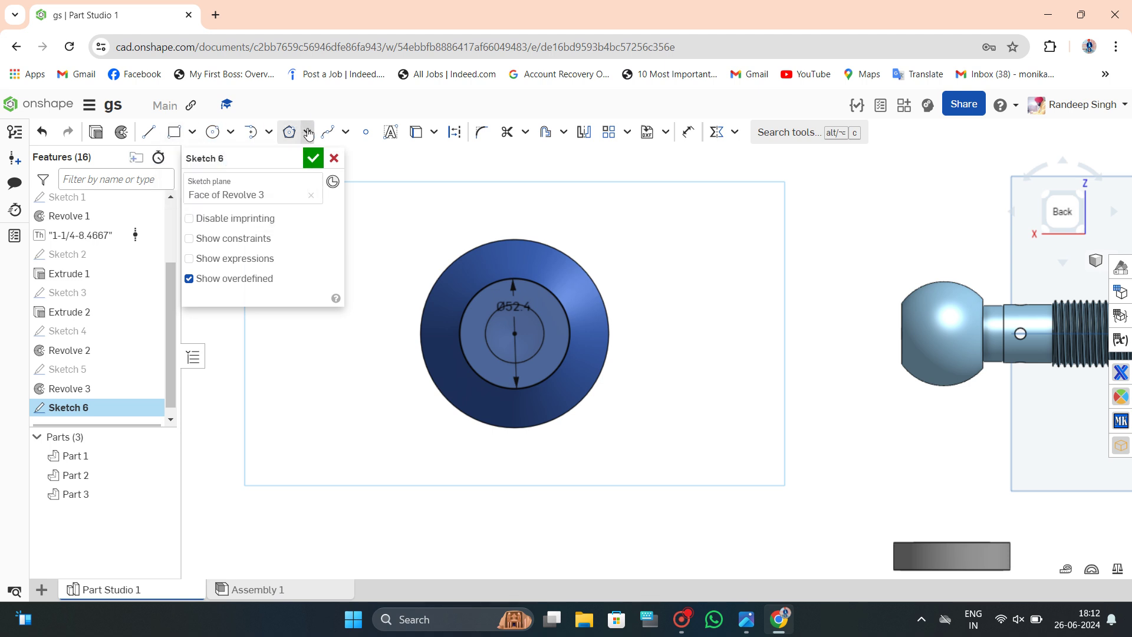
Draw a six-sided circumscribed polygon around the Ø52.4 circle.
left_click(289, 132)
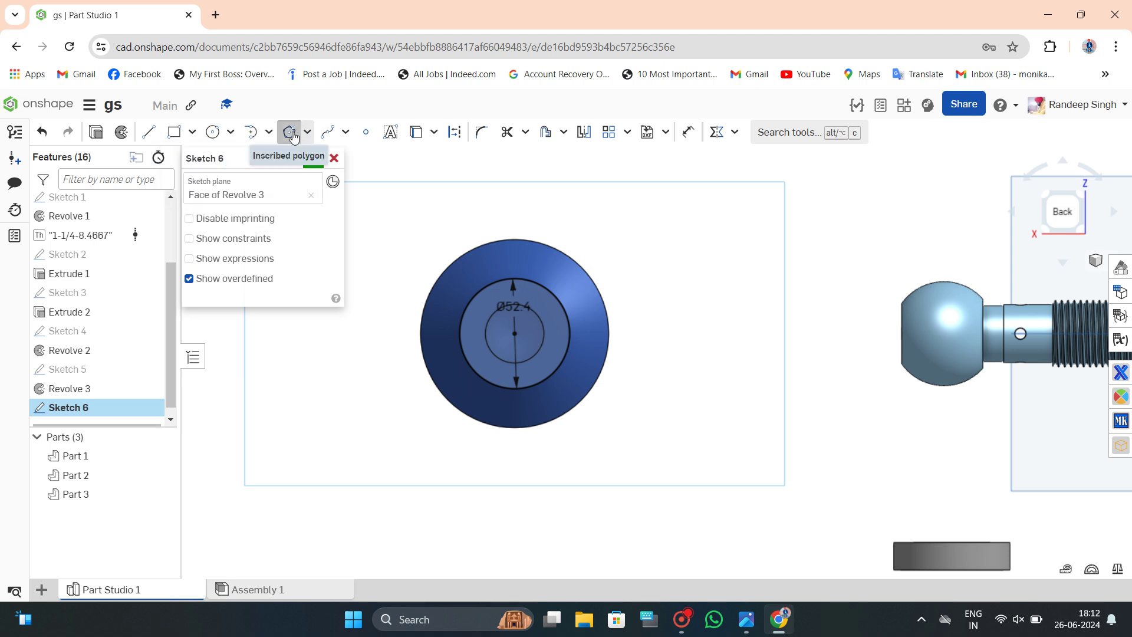
left_click(512, 338)
scroll(520, 286, "up", 3)
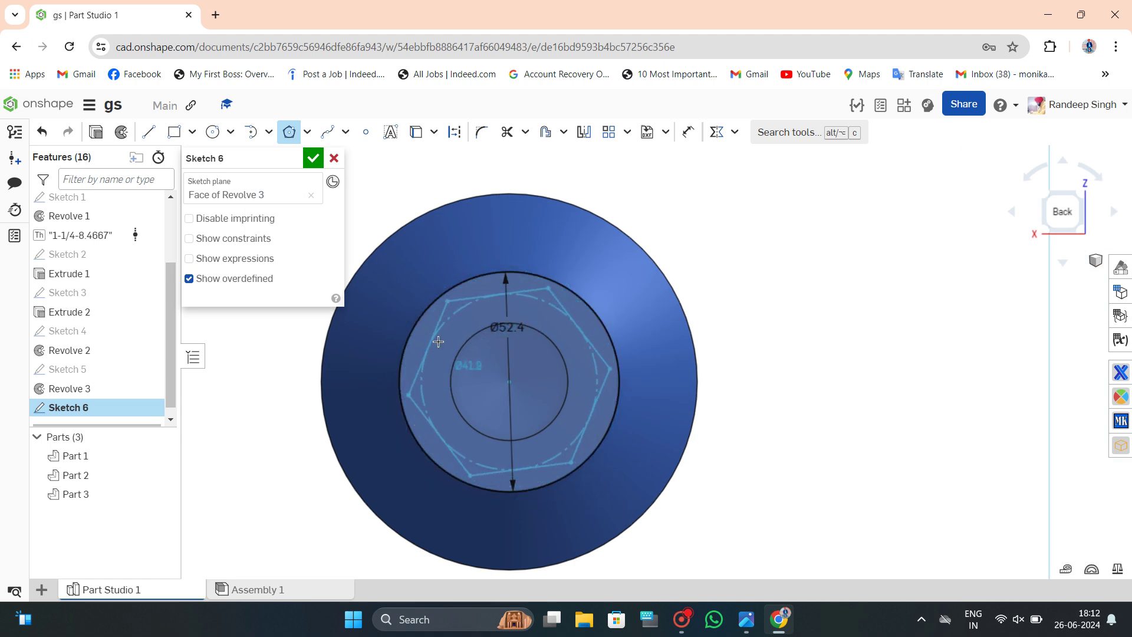
left_click(307, 136)
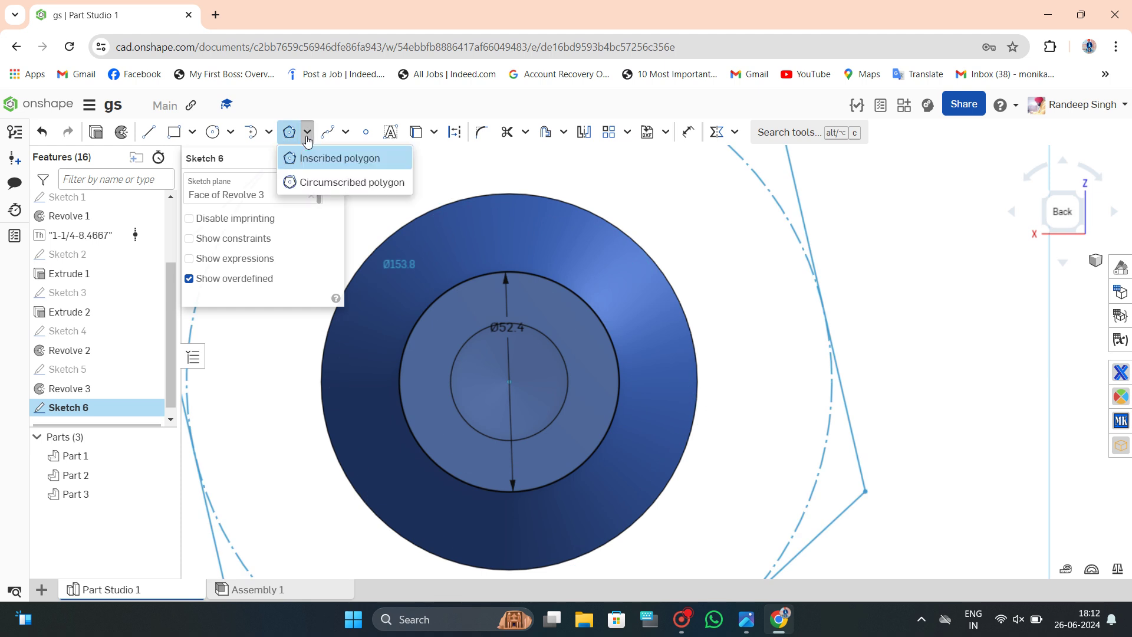
left_click(289, 182)
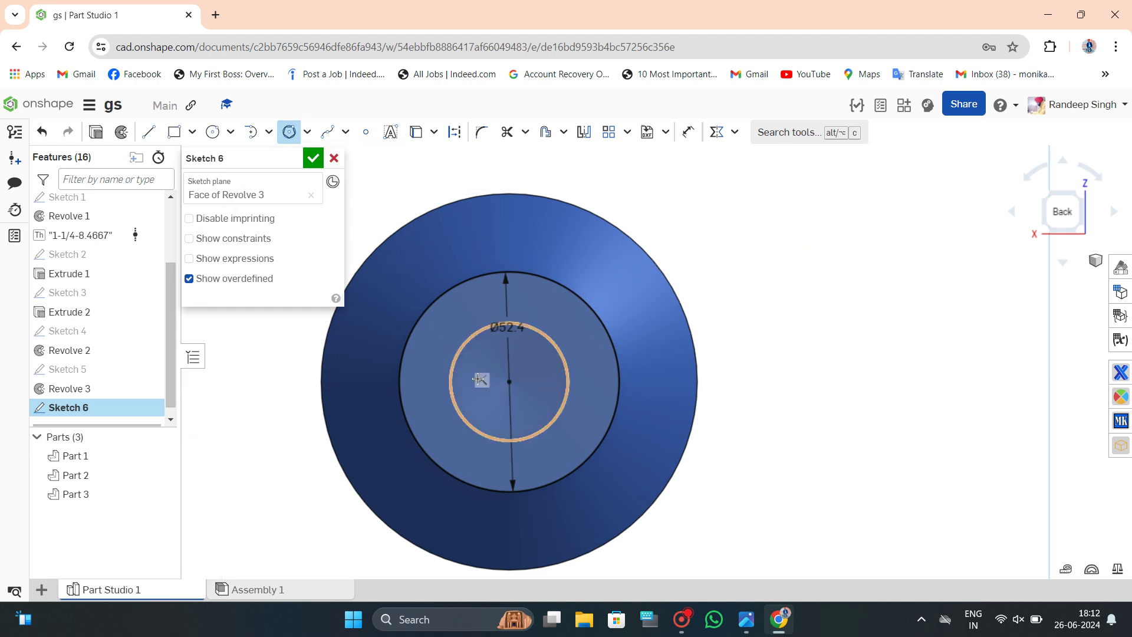
left_click(508, 381)
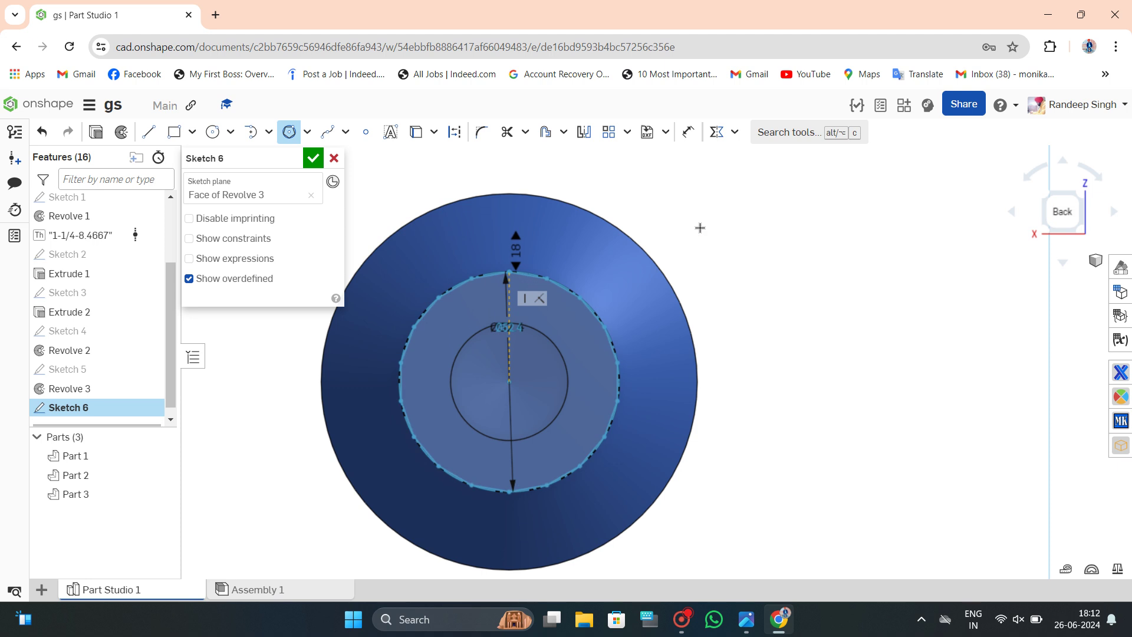
key("Down")
key("Down")
key("Up")
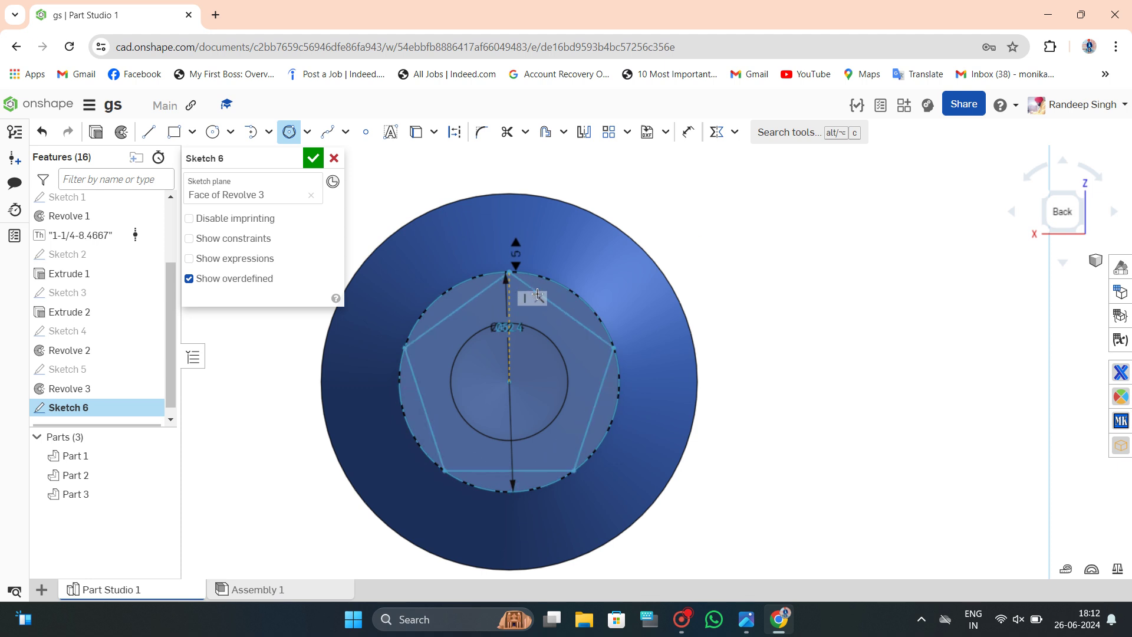
key("Down")
scroll(525, 292, "up", 3)
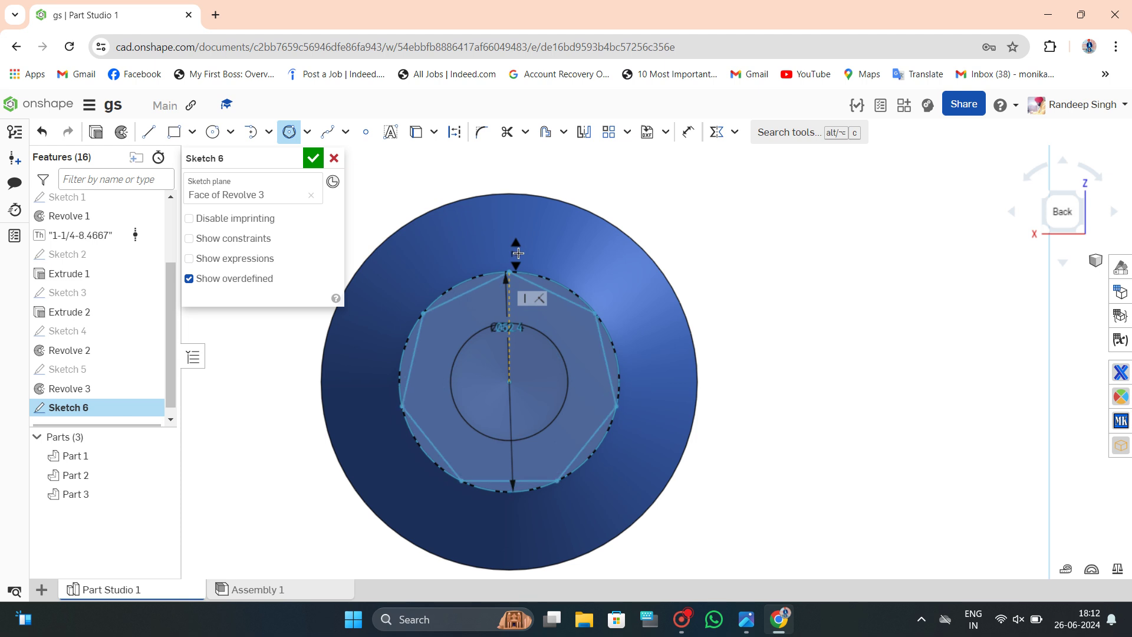
left_click(519, 271)
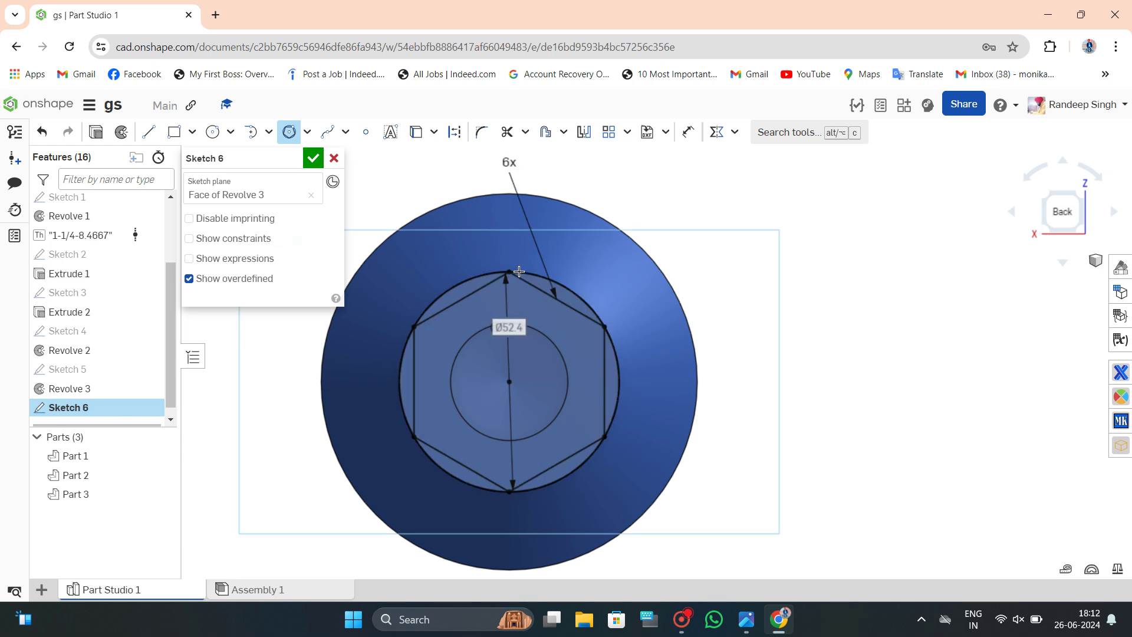
Finish Sketch 6 and glance at the reference drawing in Photos.
left_click(313, 158)
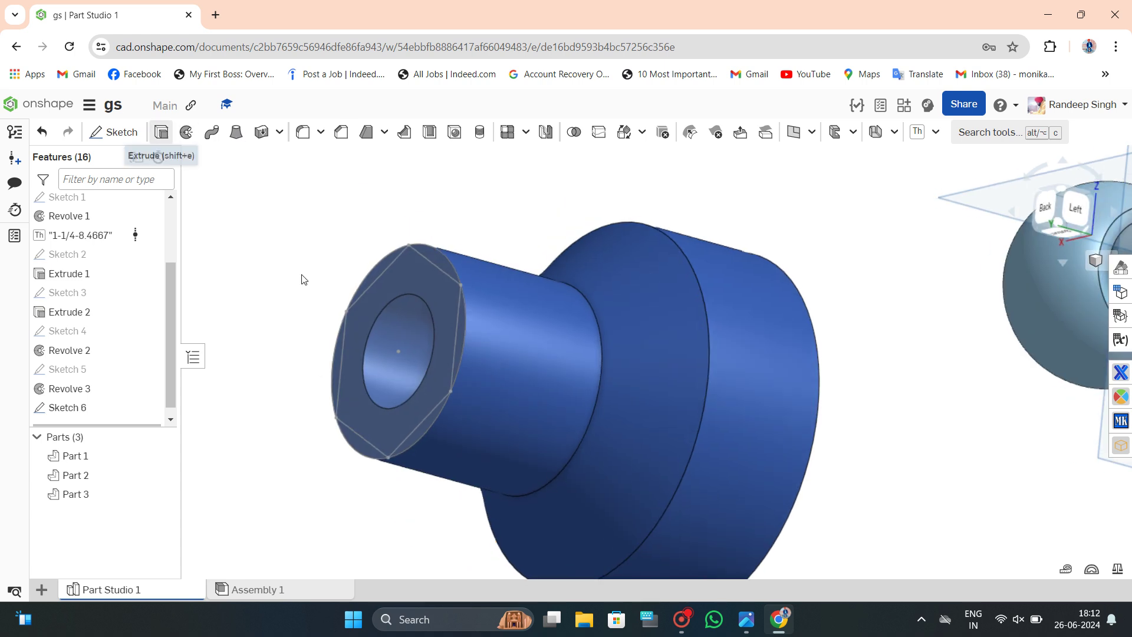
left_click(748, 619)
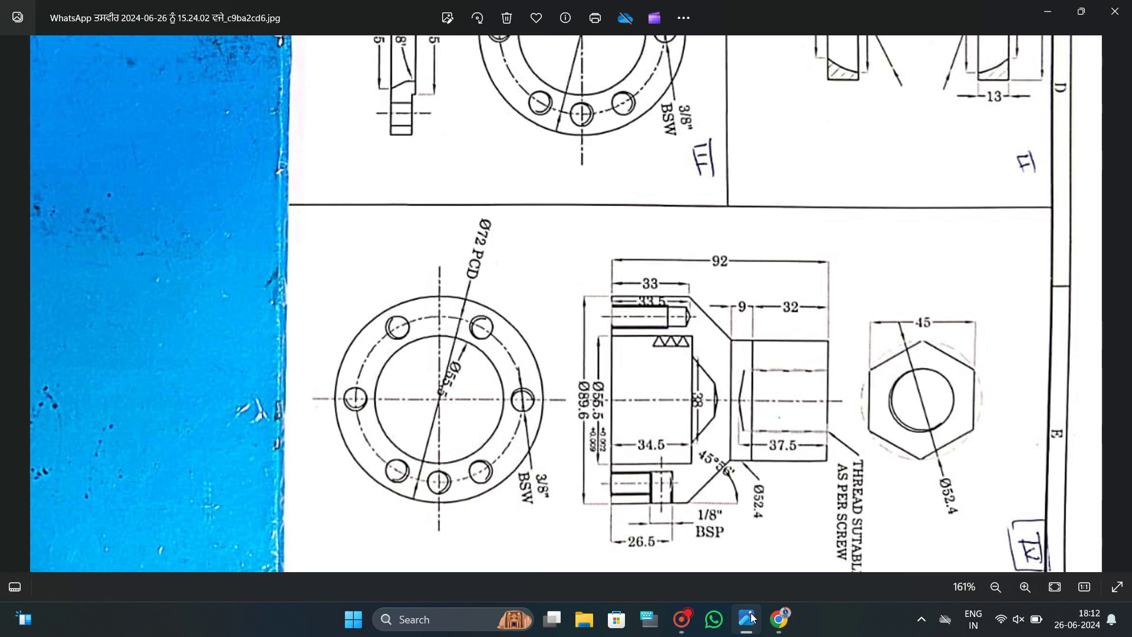
left_click(749, 619)
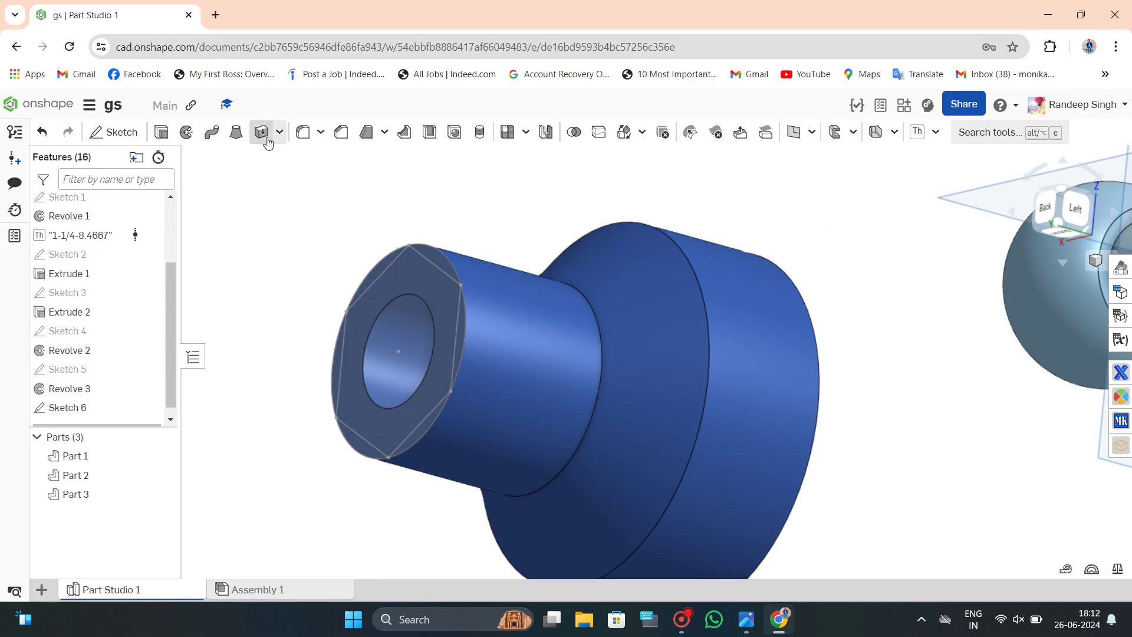
Remove-extrude the Sketch 6 regions outside the hexagon 32 mm deep.
key("shift+e")
left_click(462, 328)
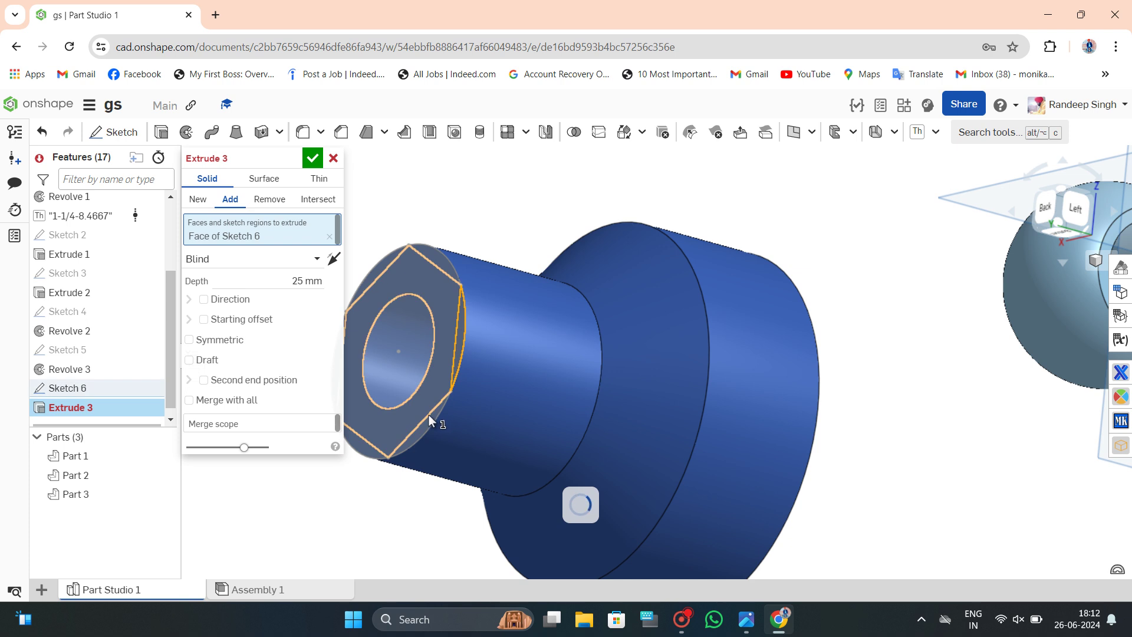
left_click(417, 430)
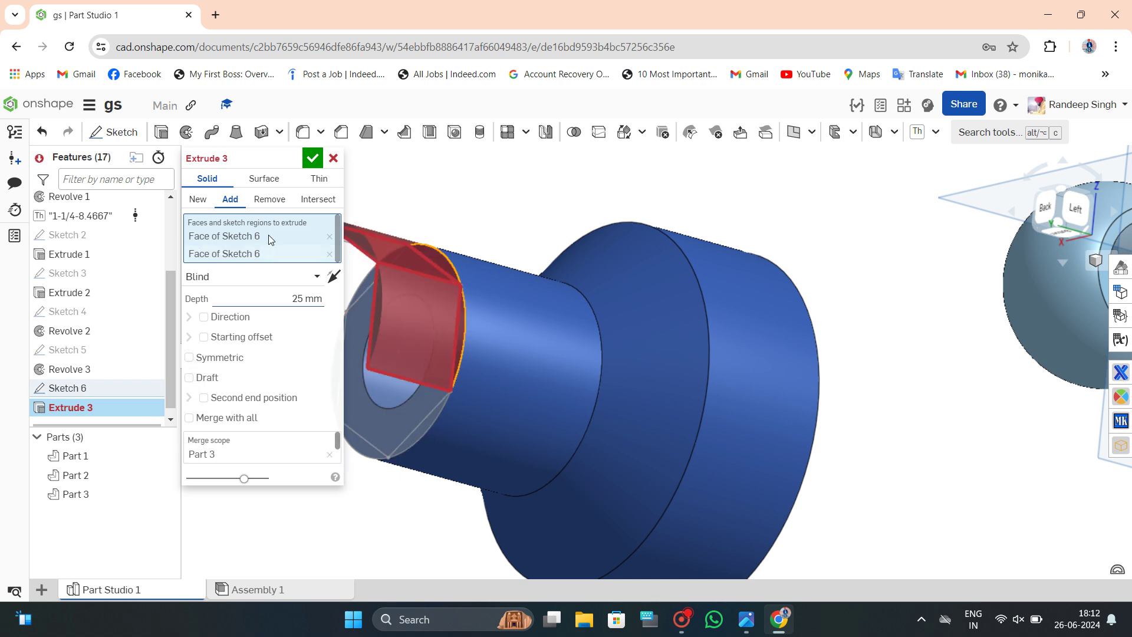
left_click(270, 199)
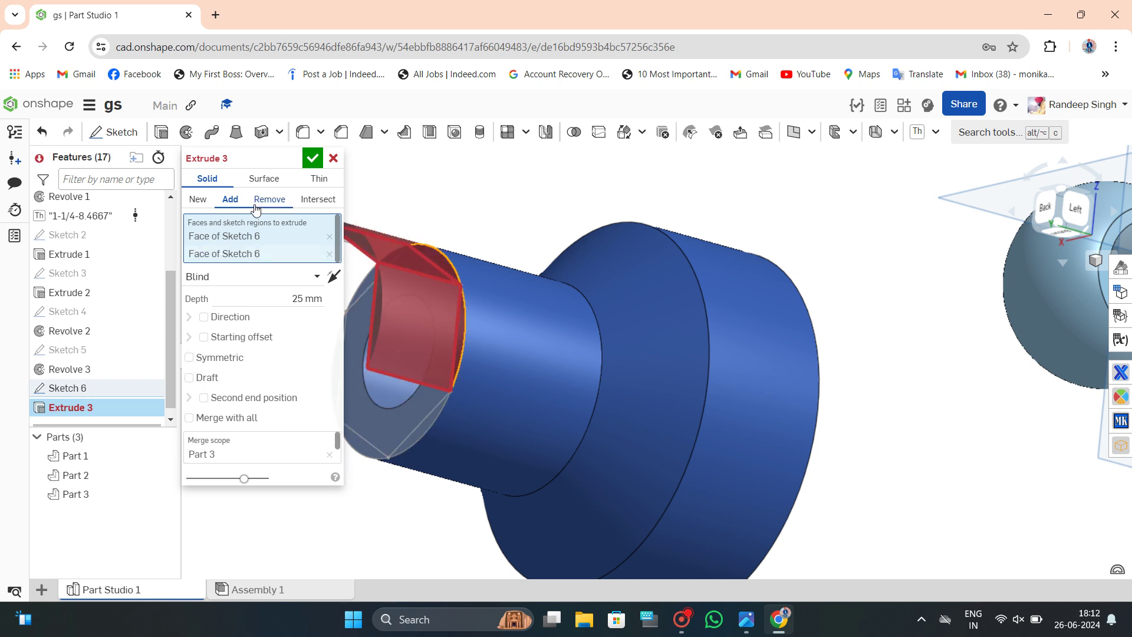
left_click(411, 434)
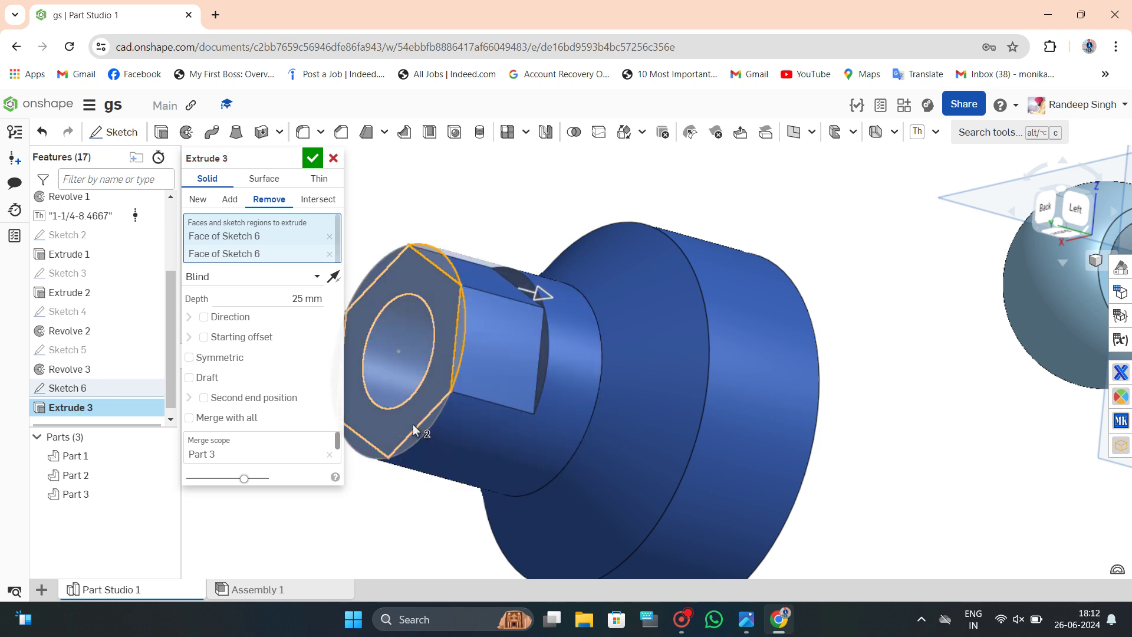
mouse_move(535, 393)
right_mouse_down()
mouse_move(420, 436)
mouse_move(440, 441)
right_mouse_up()
left_click(419, 433)
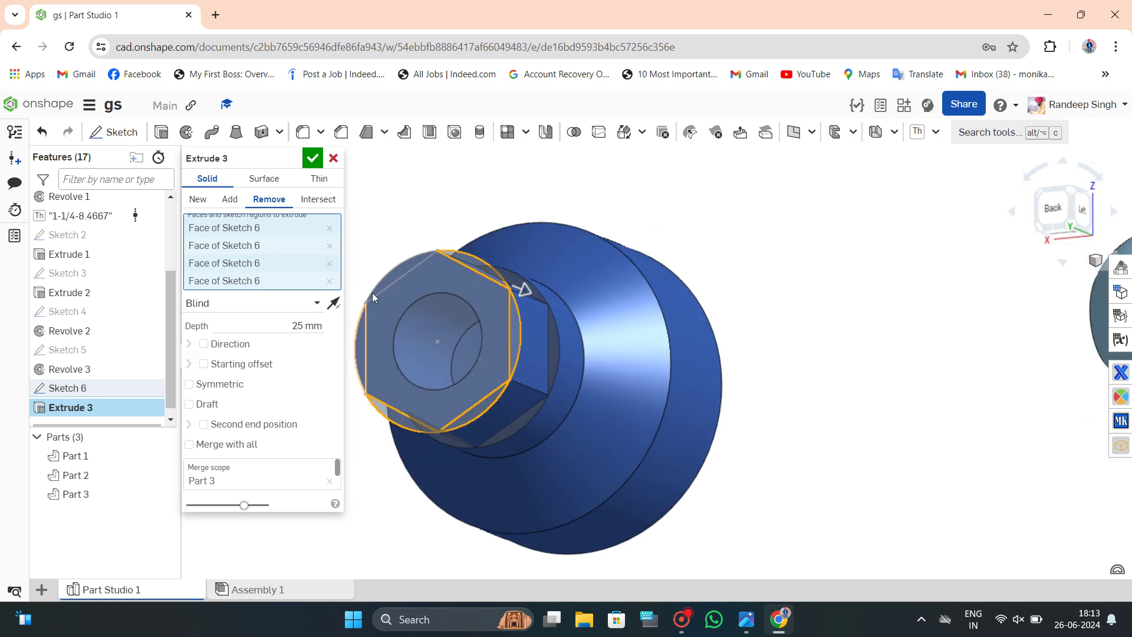
left_click(307, 325)
type("32")
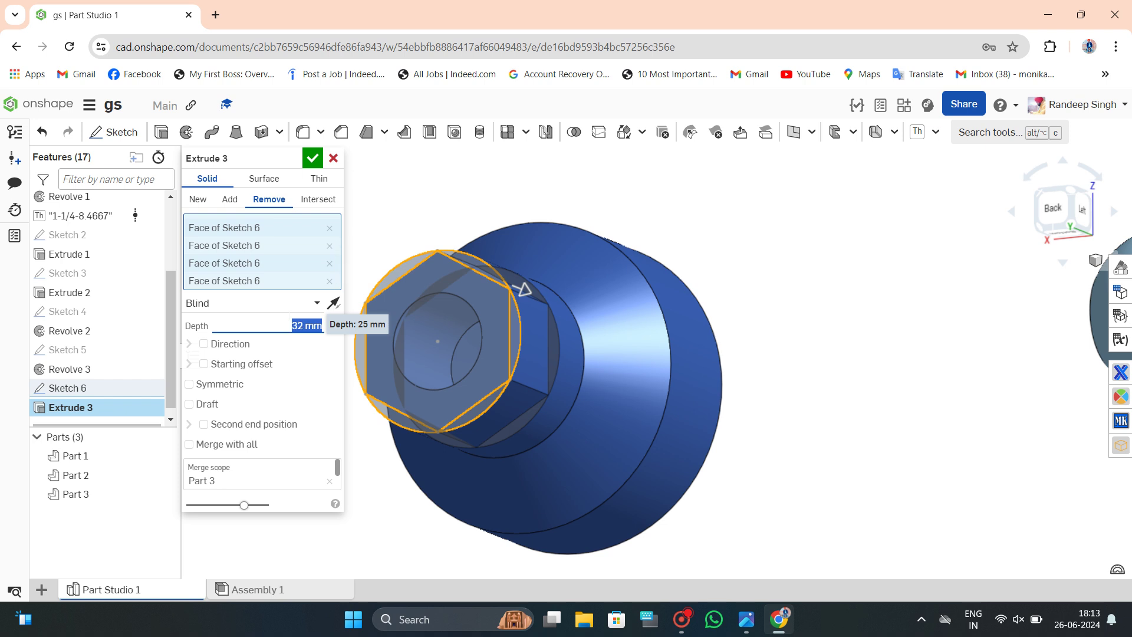
mouse_move(815, 415)
right_mouse_down()
mouse_move(824, 336)
mouse_move(740, 306)
mouse_move(745, 336)
mouse_move(357, 221)
mouse_move(781, 250)
mouse_move(582, 506)
mouse_move(694, 266)
mouse_move(702, 321)
mouse_move(762, 369)
mouse_move(833, 371)
right_mouse_up()
left_click(317, 161)
scroll(854, 440, "up", 5)
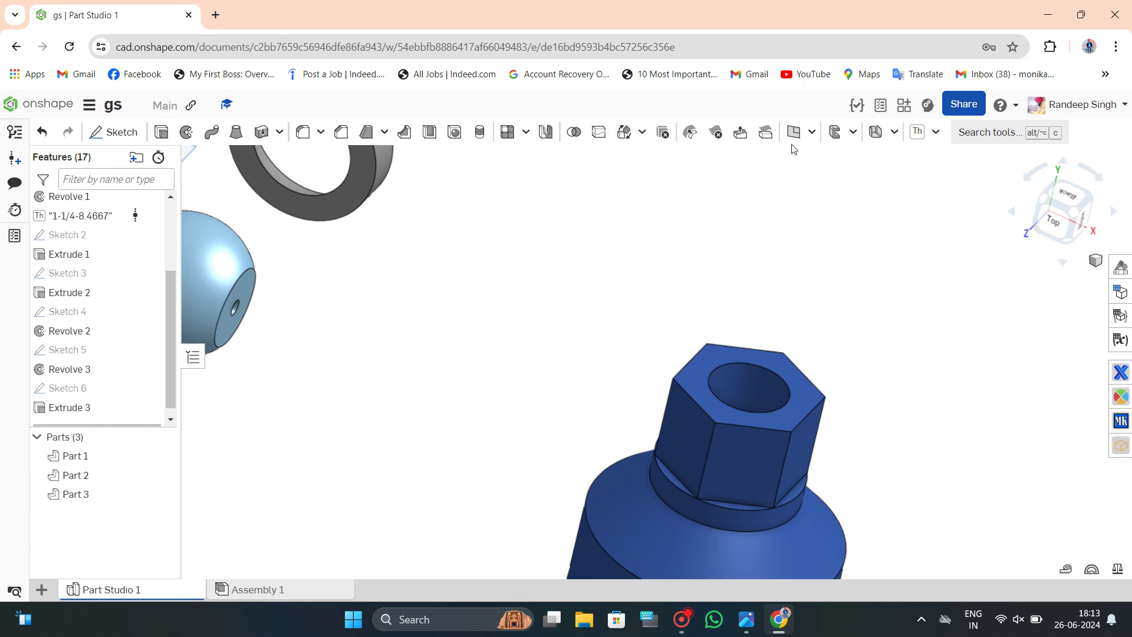
Add a 3 mm pitch ANSI thread to the hex-end bore.
left_click(917, 131)
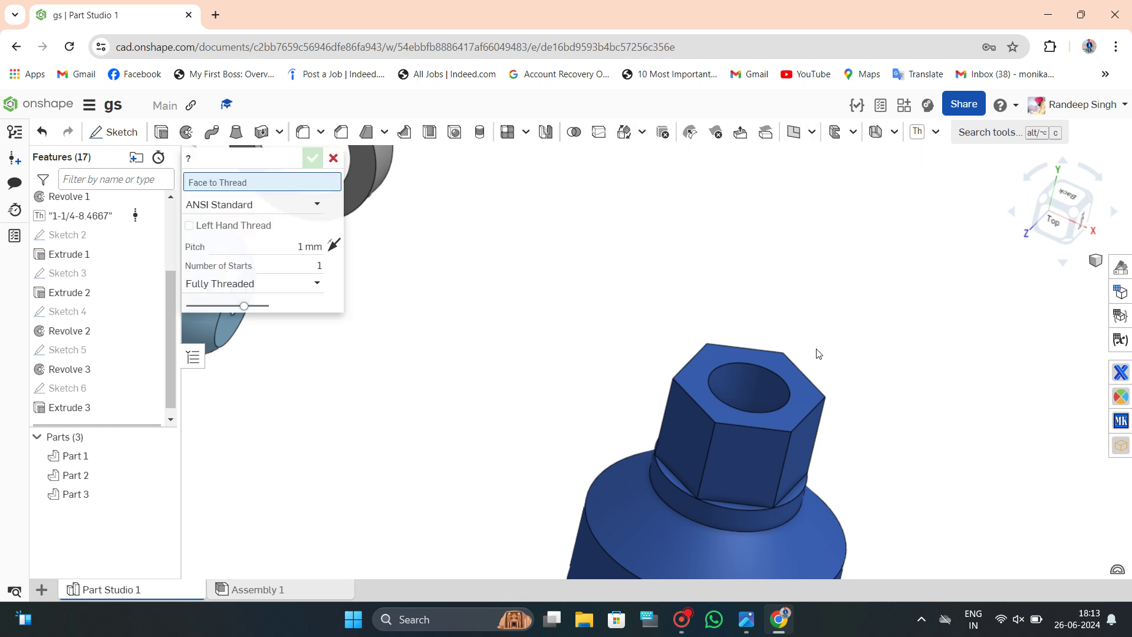
left_click(682, 619)
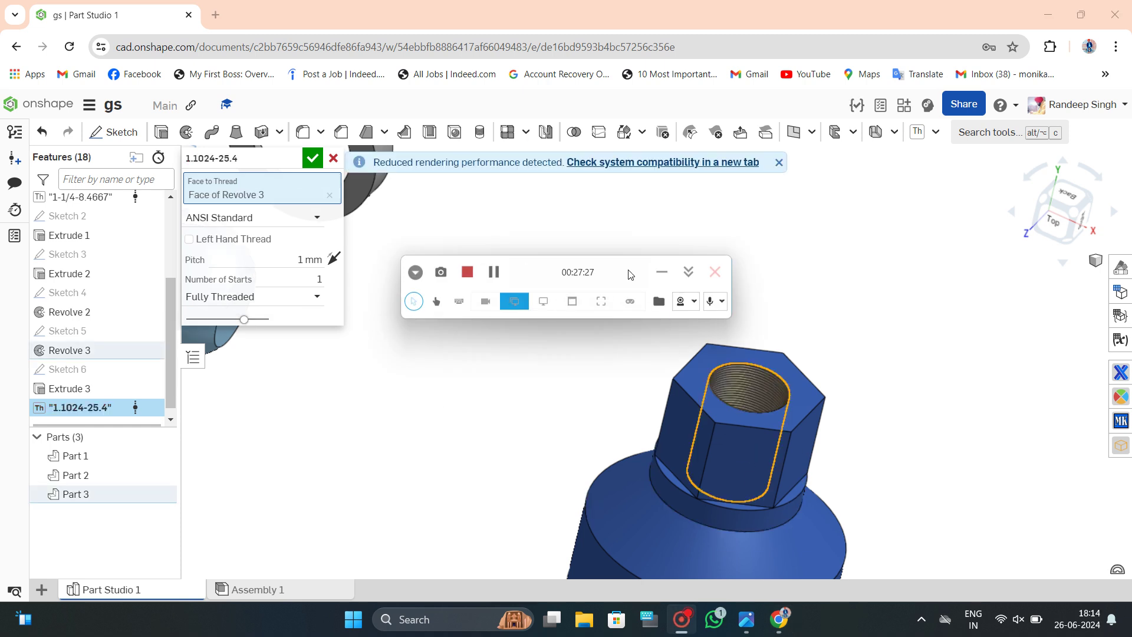
left_click(661, 274)
type("3")
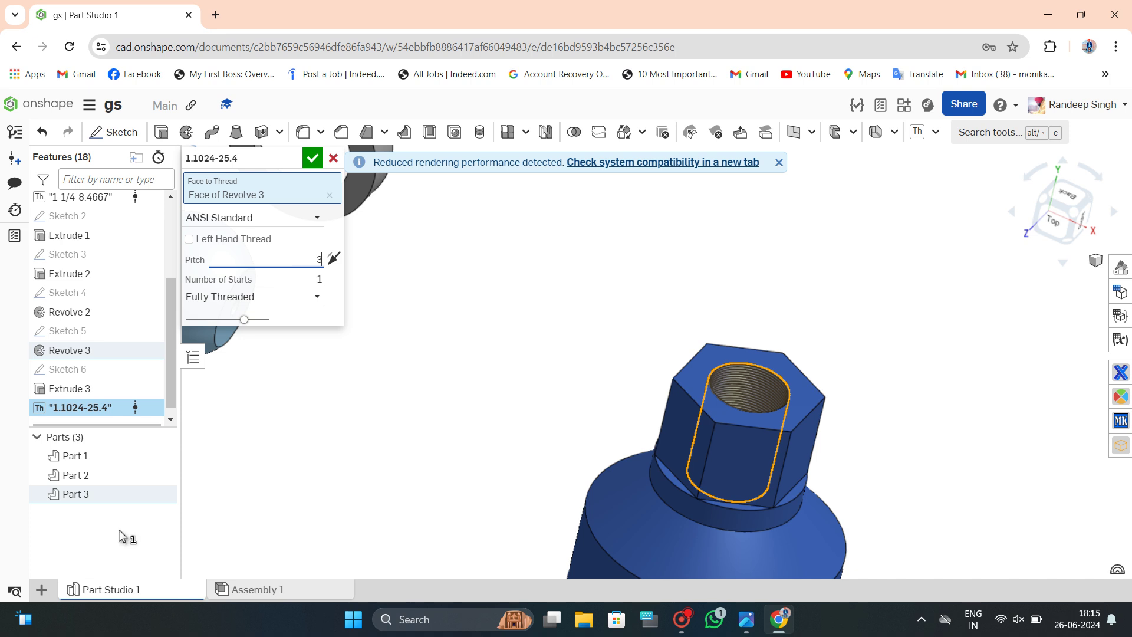
left_click(313, 158)
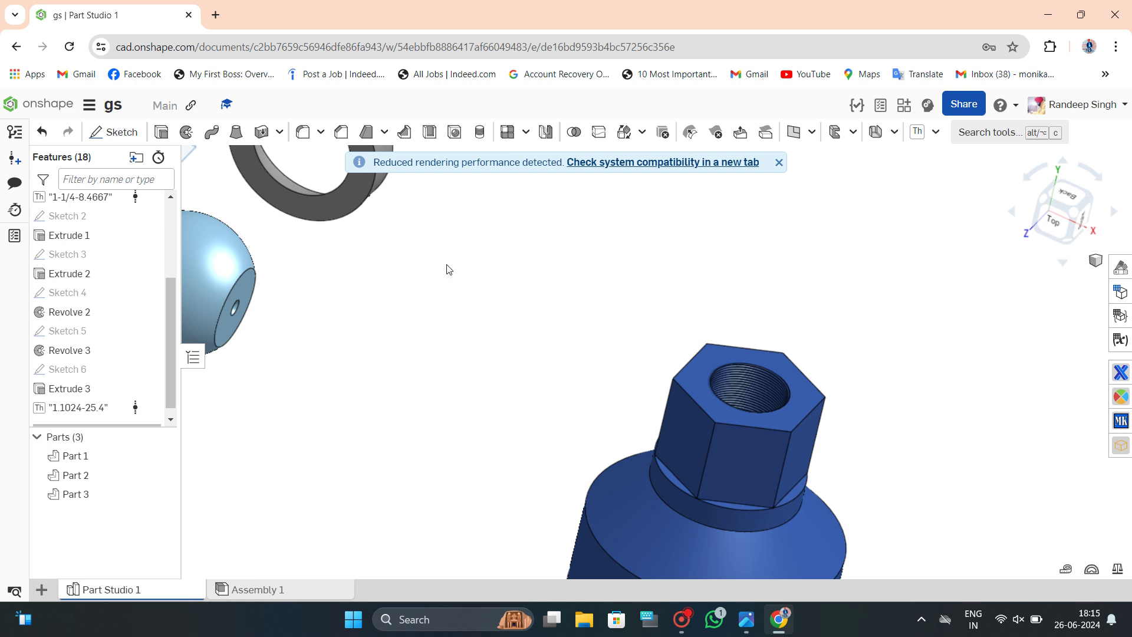
Zoom and orbit to view all three parts together.
mouse_move(447, 269)
right_mouse_down()
mouse_move(620, 293)
mouse_move(577, 365)
mouse_move(647, 310)
mouse_move(646, 372)
right_mouse_up()
scroll(647, 310, "up", 5)
scroll(649, 353, "down", 3)
scroll(653, 330, "down", 2)
mouse_move(651, 326)
right_mouse_down()
mouse_move(639, 305)
mouse_move(532, 383)
mouse_move(579, 325)
mouse_move(572, 319)
right_mouse_up()
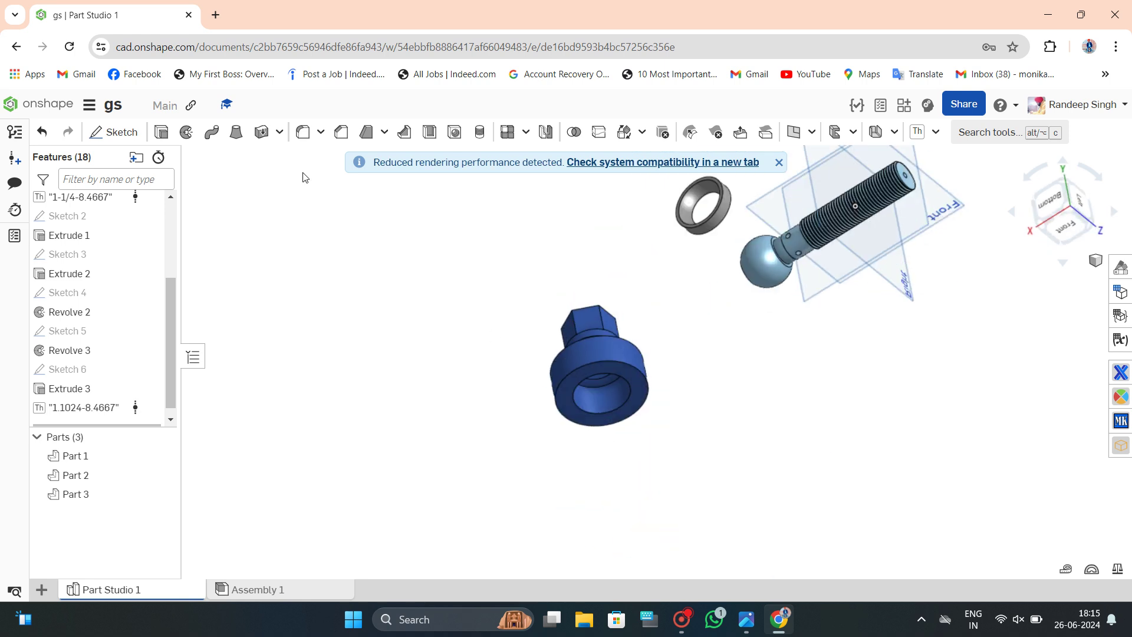
Insert housing Part 3 into Assembly 1 and fix it in place.
left_click(257, 588)
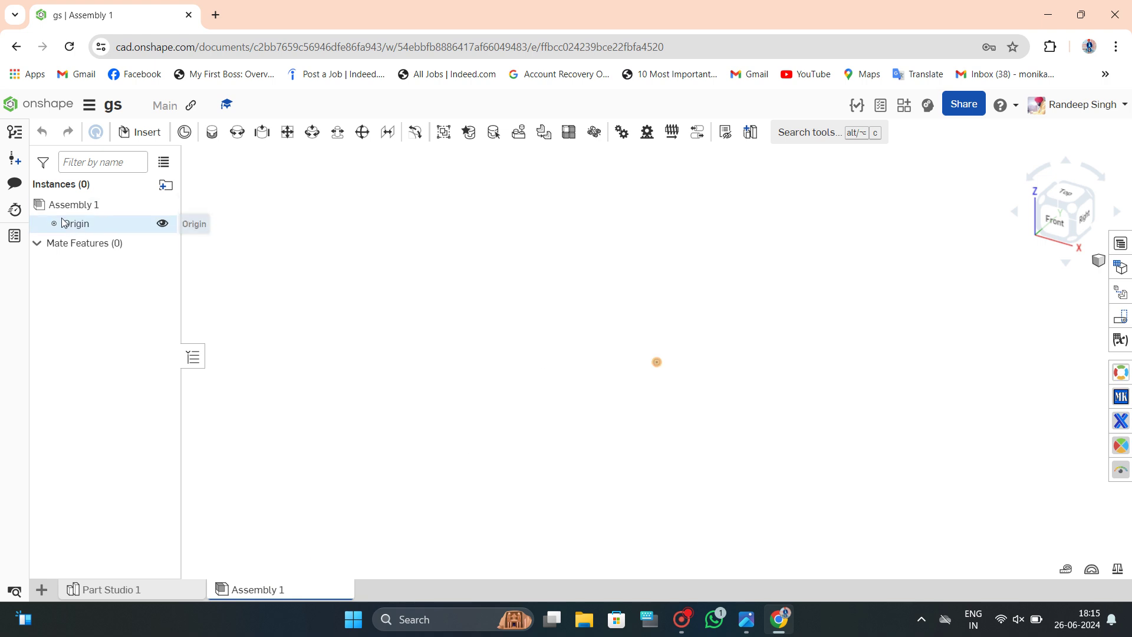
left_click(156, 133)
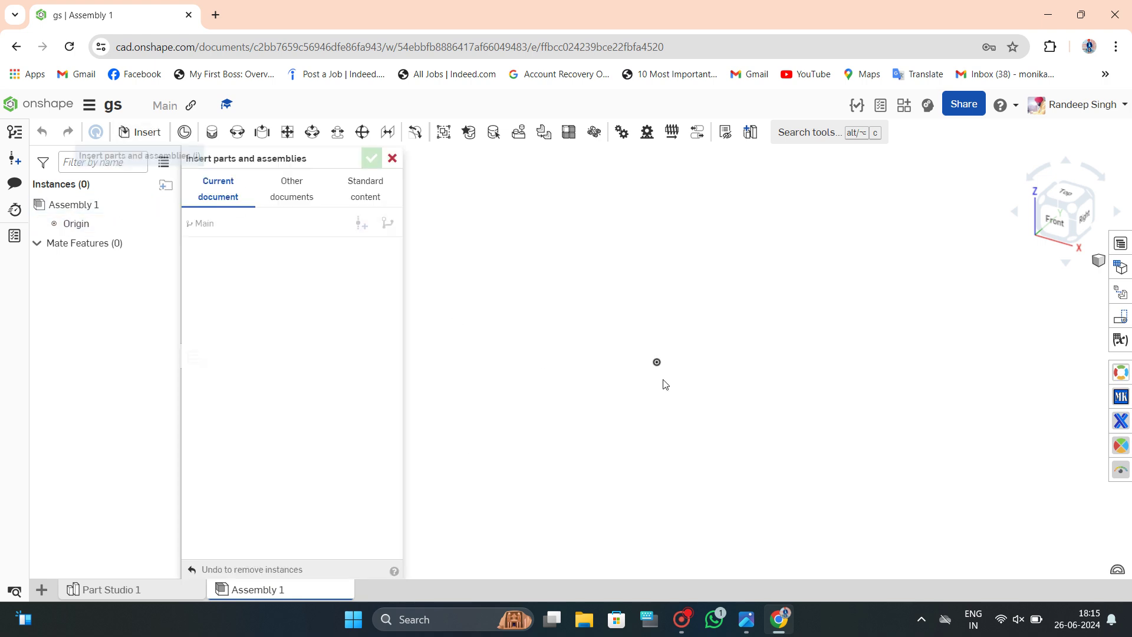
left_click(261, 428)
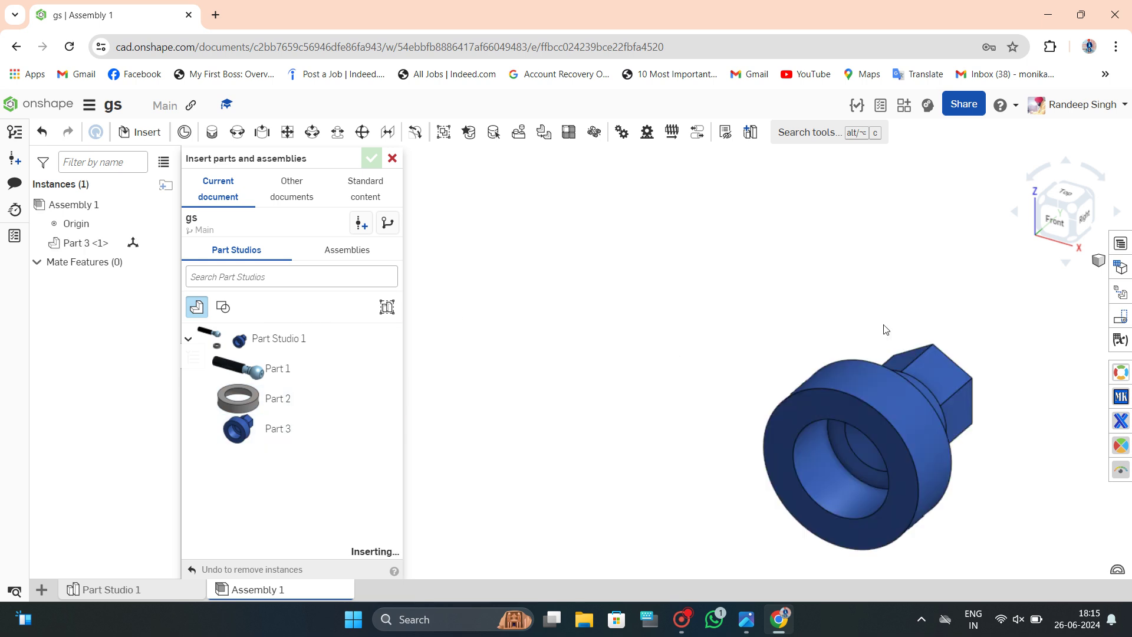
left_click(900, 294)
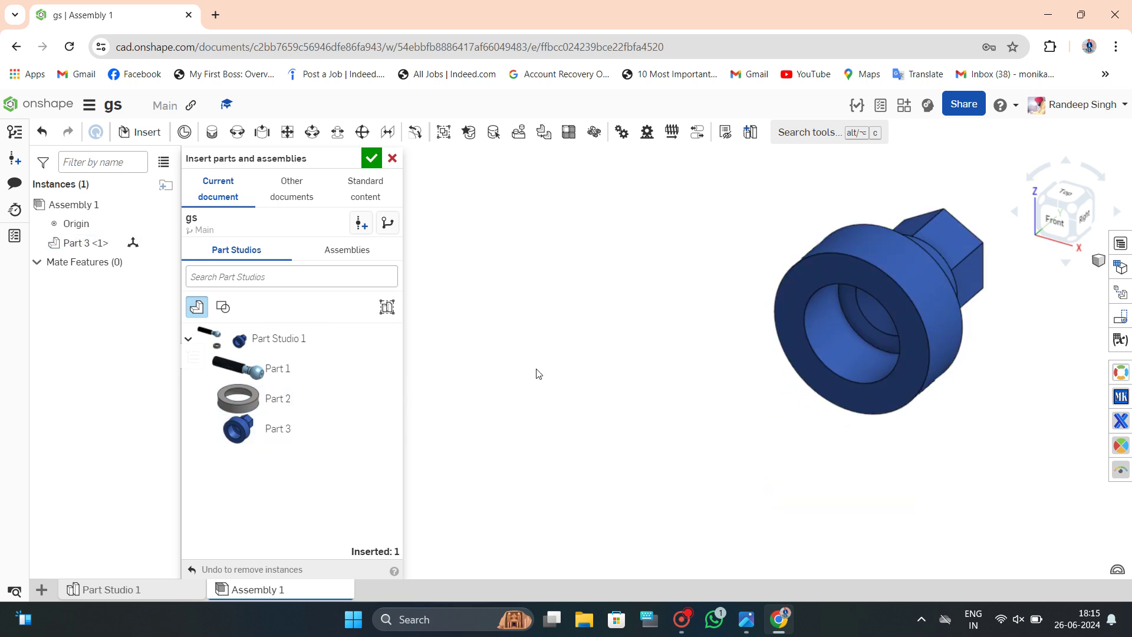
right_click(86, 252)
left_click(147, 366)
Insert and place threaded ball stud Part 1 and ring Part 2 below it.
left_click(239, 369)
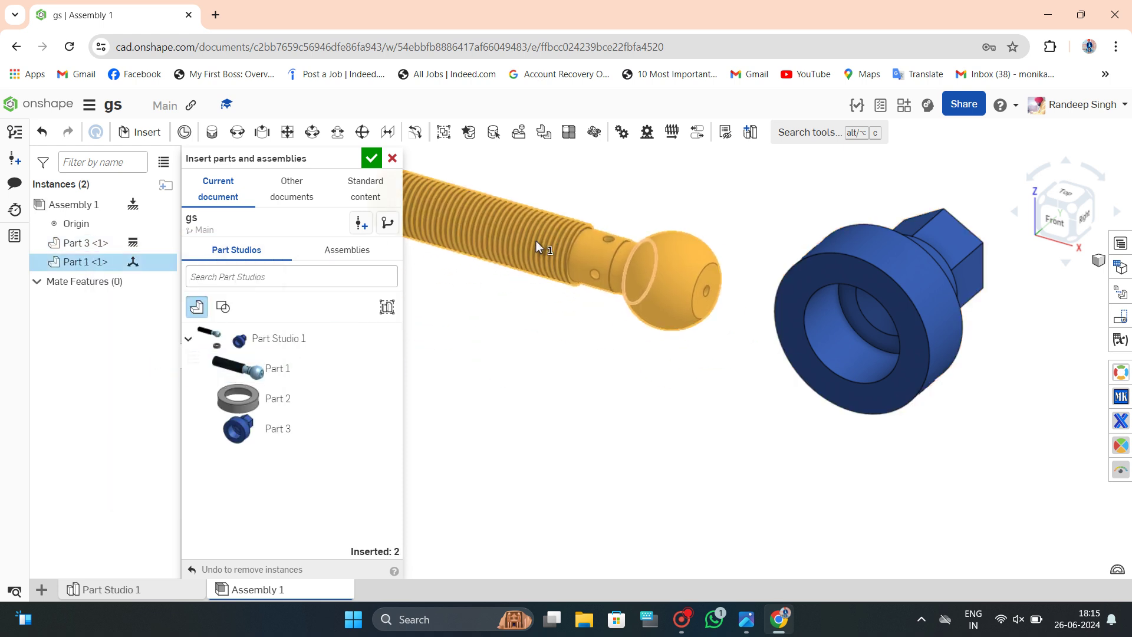
left_click(536, 241)
left_click(283, 398)
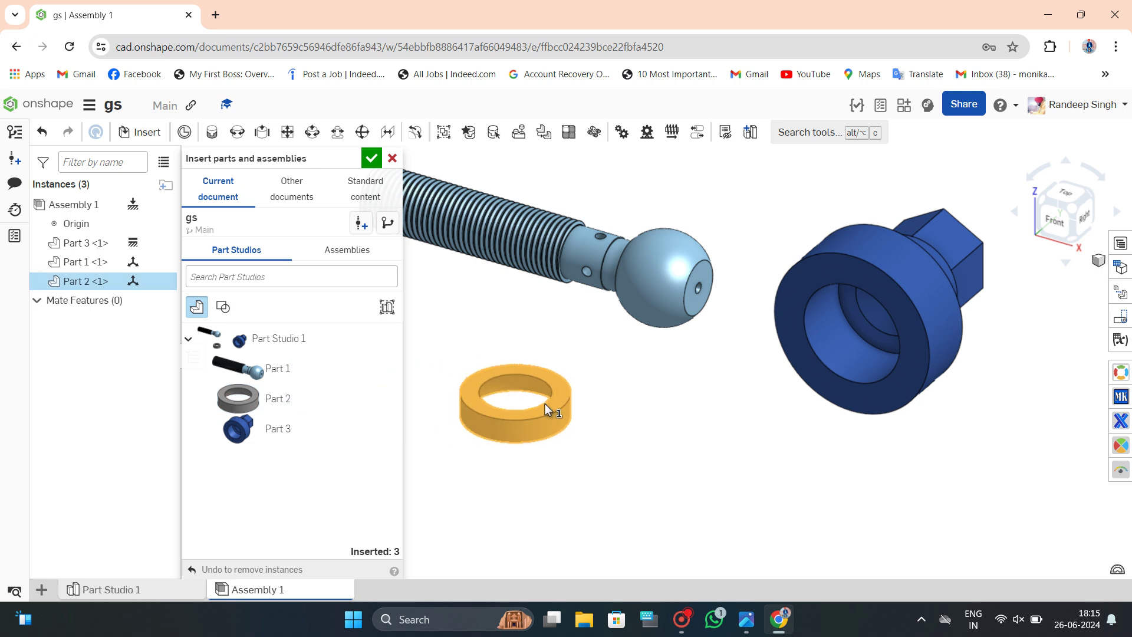
left_click(545, 403)
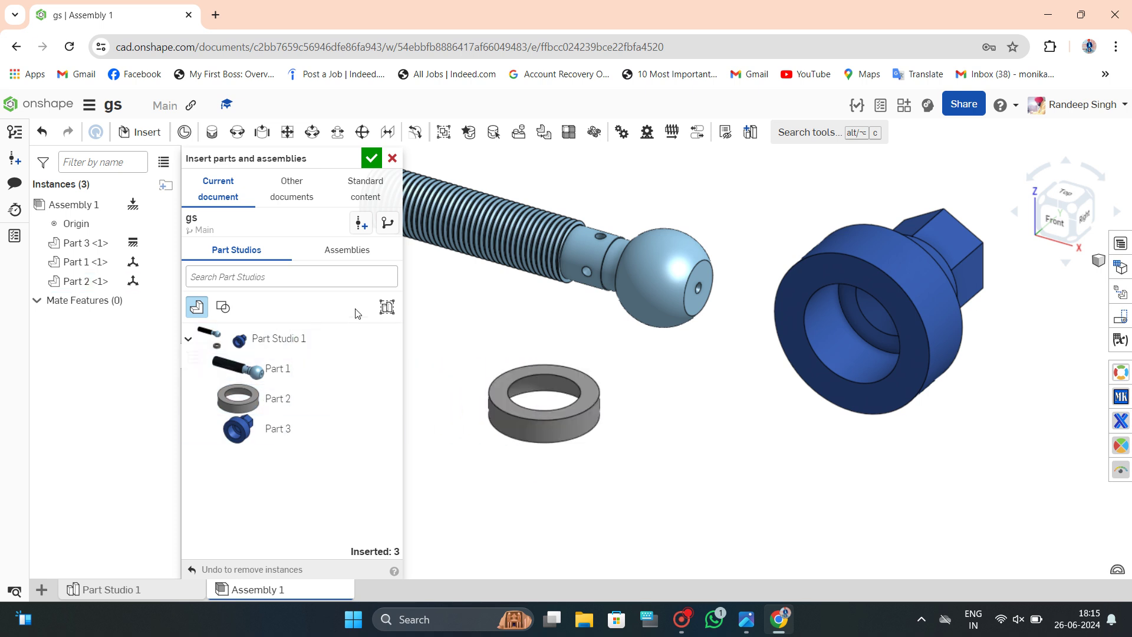
Create Fastened 1 seating ring Part 2 in housing Part 3's socket connector.
left_click(375, 166)
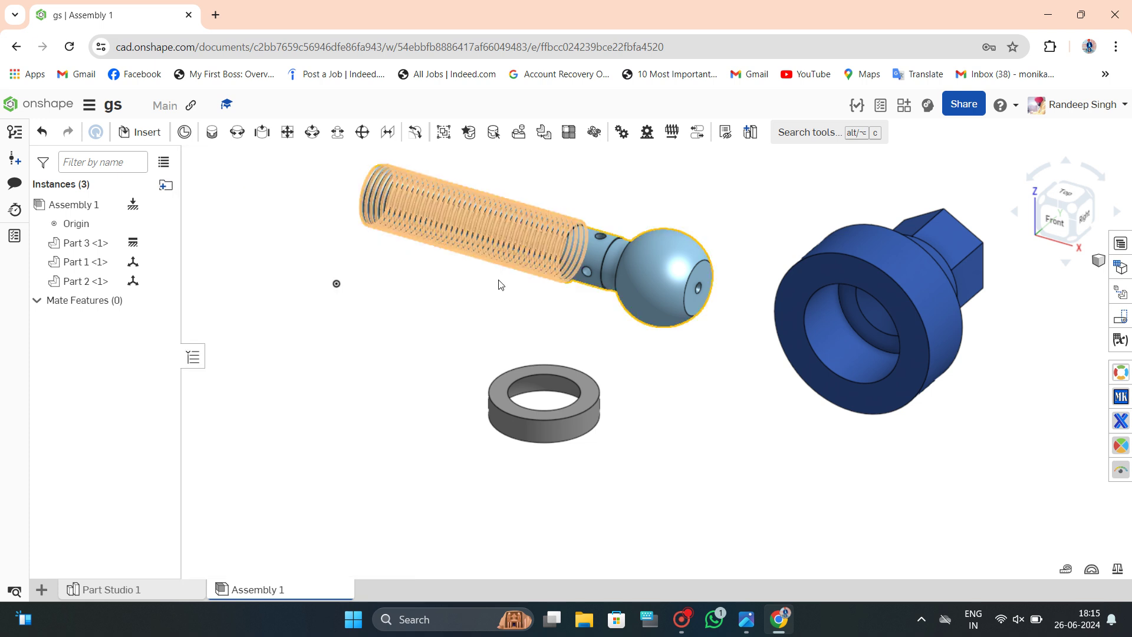
mouse_move(635, 384)
right_mouse_down()
mouse_move(640, 359)
mouse_move(632, 372)
right_mouse_up()
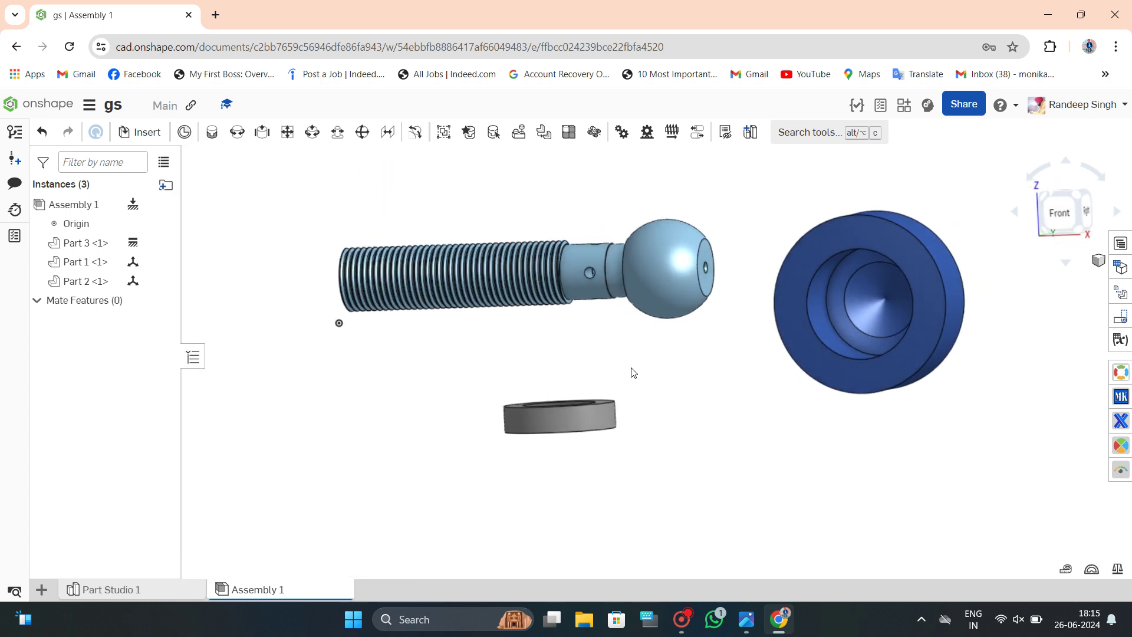
left_click(215, 138)
right_click_drag(589, 408, 597, 398)
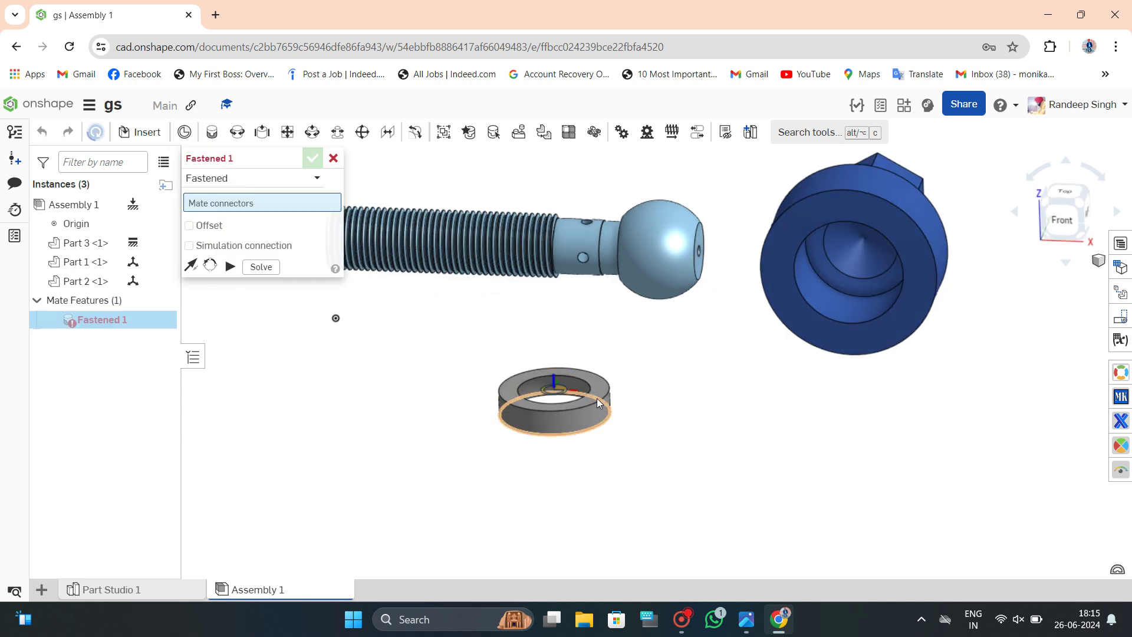
left_click(892, 284)
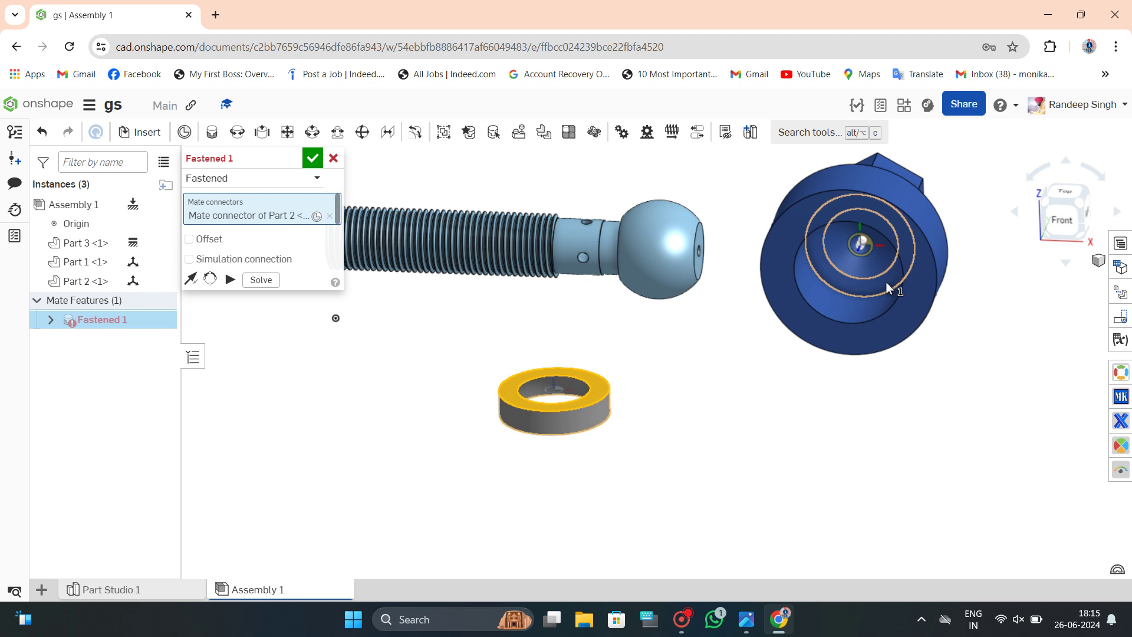
left_click(878, 284)
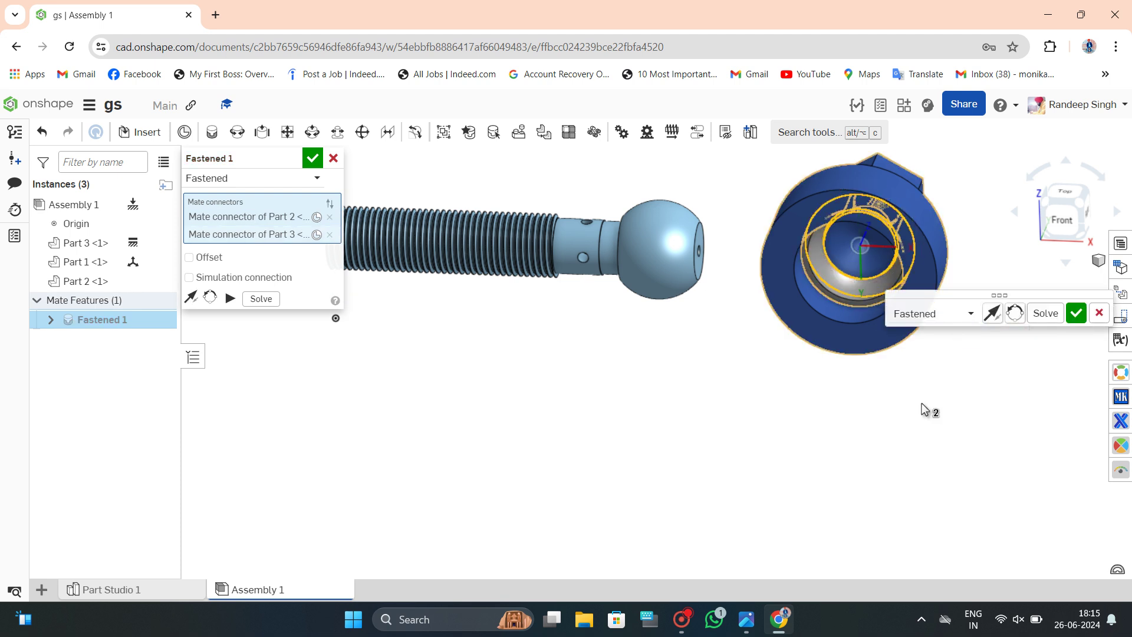
mouse_move(924, 409)
right_mouse_down()
mouse_move(910, 353)
mouse_move(983, 329)
right_mouse_up()
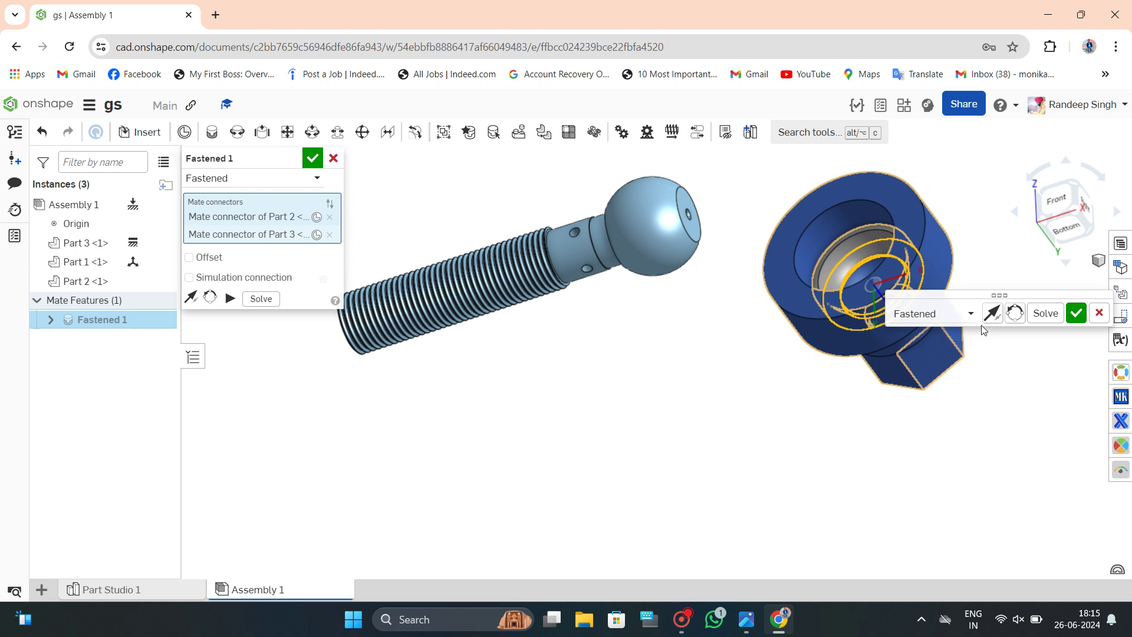
left_click(1076, 313)
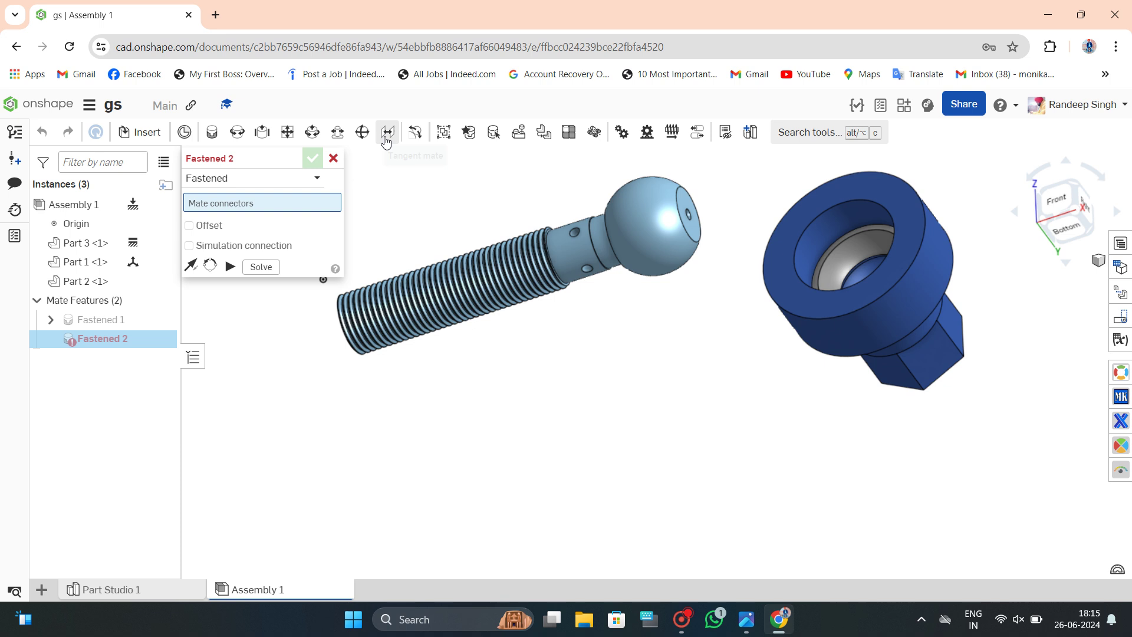
Create a Ball 1 mate from stud ball centre to socket centre, primary axis flipped.
left_click(362, 132)
left_click(641, 225)
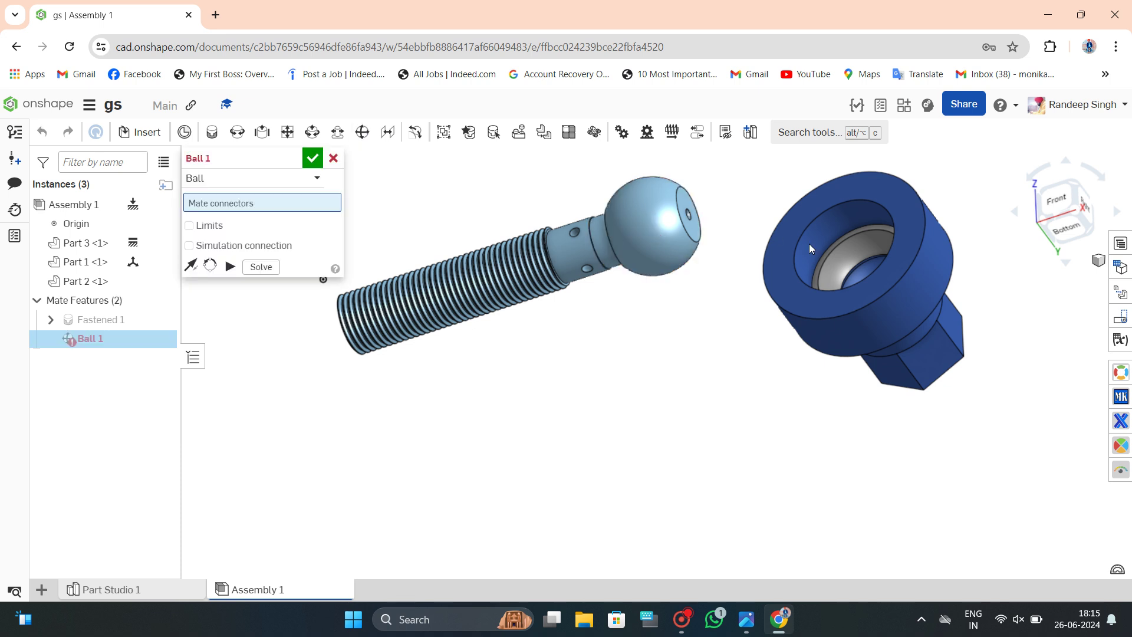
left_click(850, 246)
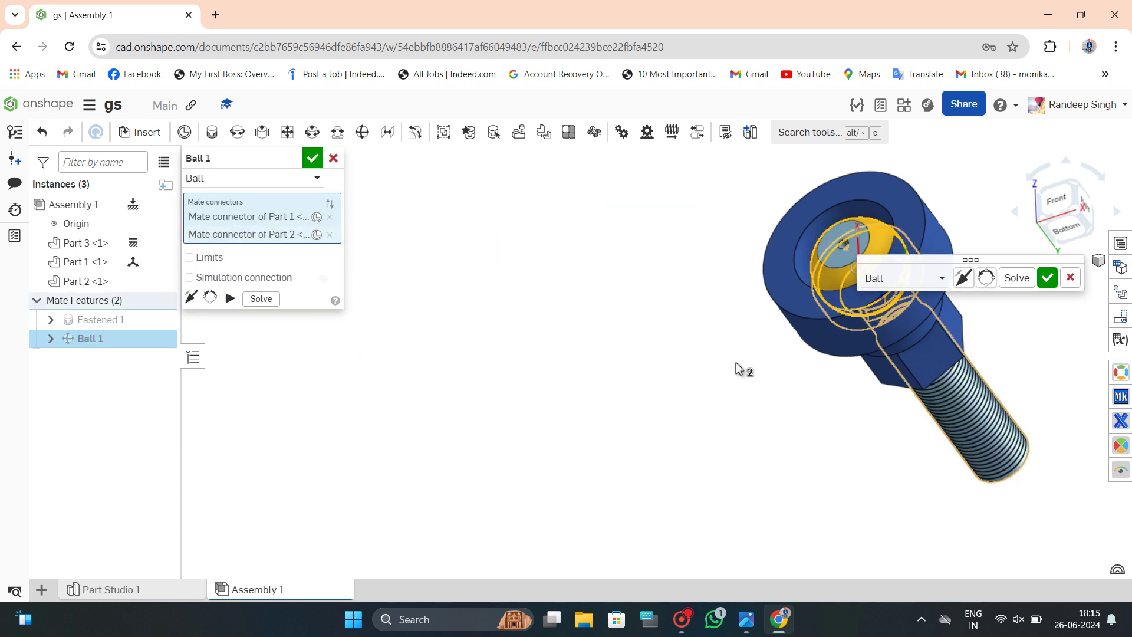
left_click(960, 281)
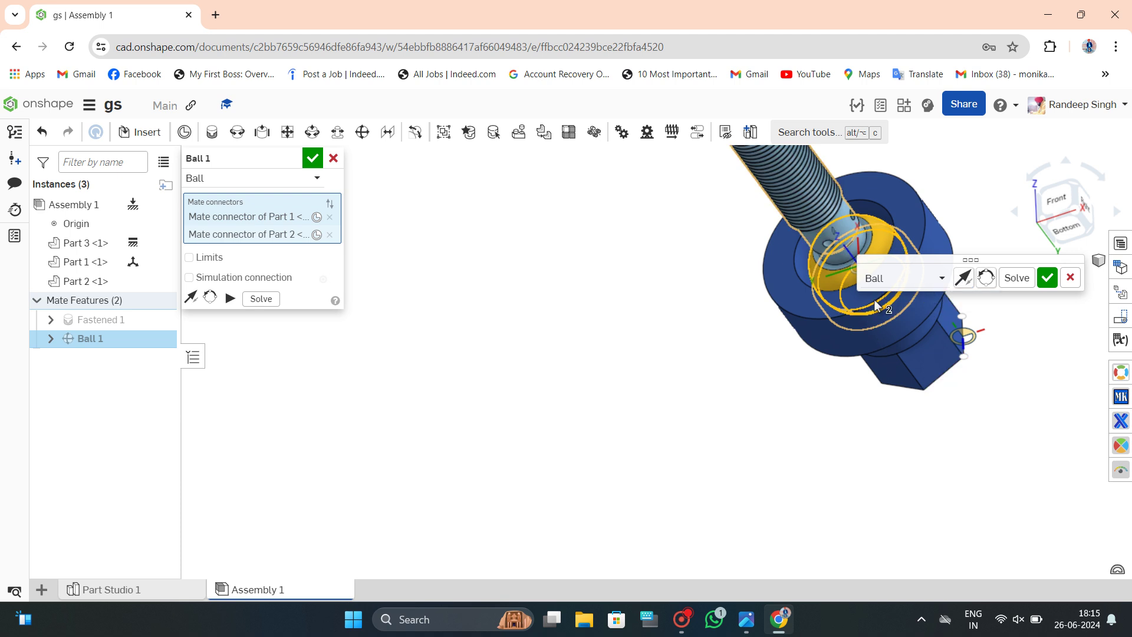
mouse_move(730, 397)
right_mouse_down()
mouse_move(751, 442)
mouse_move(696, 458)
mouse_move(664, 450)
mouse_move(677, 412)
right_mouse_up()
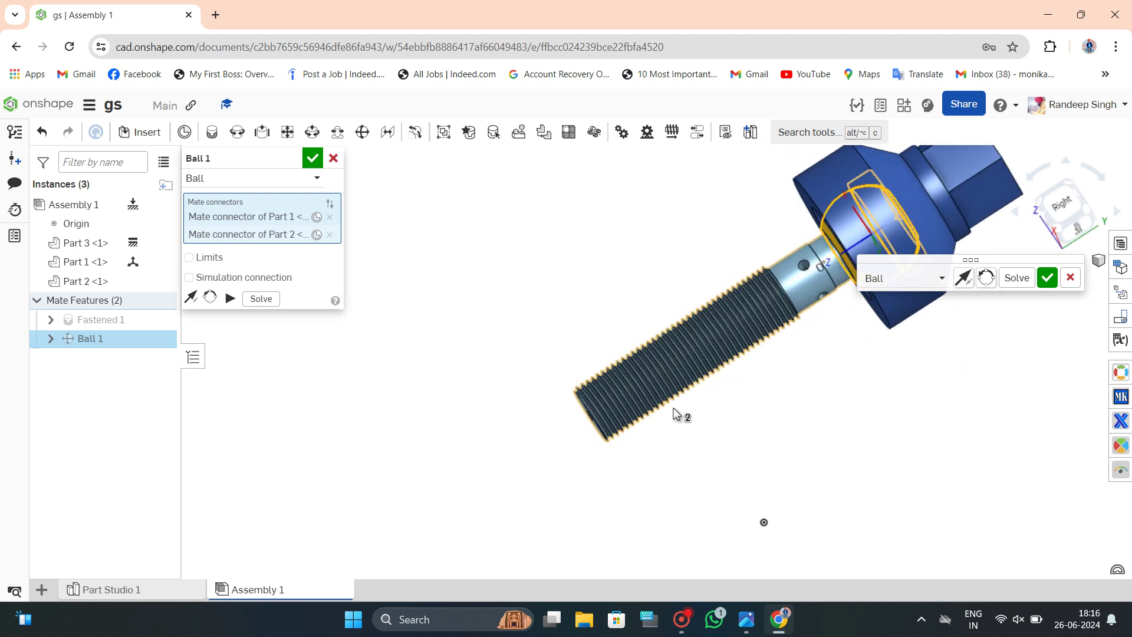
left_click(1047, 277)
Swing the ball stud up-left and out to the right to test the joint.
left_click_drag(655, 400, 626, 336)
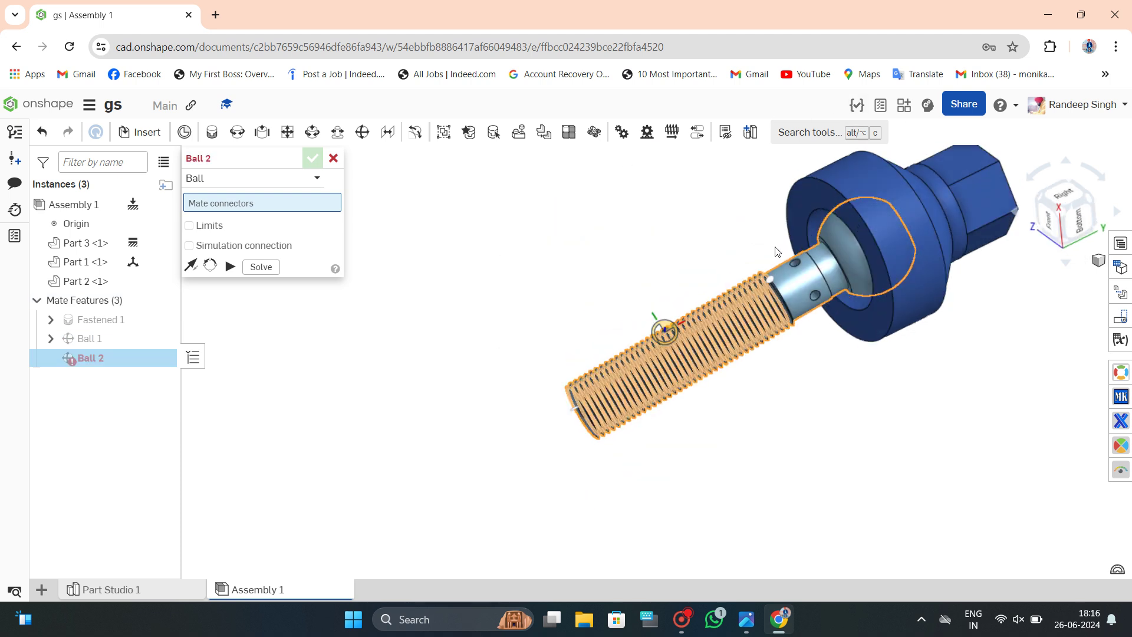
right_click_drag(657, 329, 733, 329)
left_click_drag(757, 352, 619, 238)
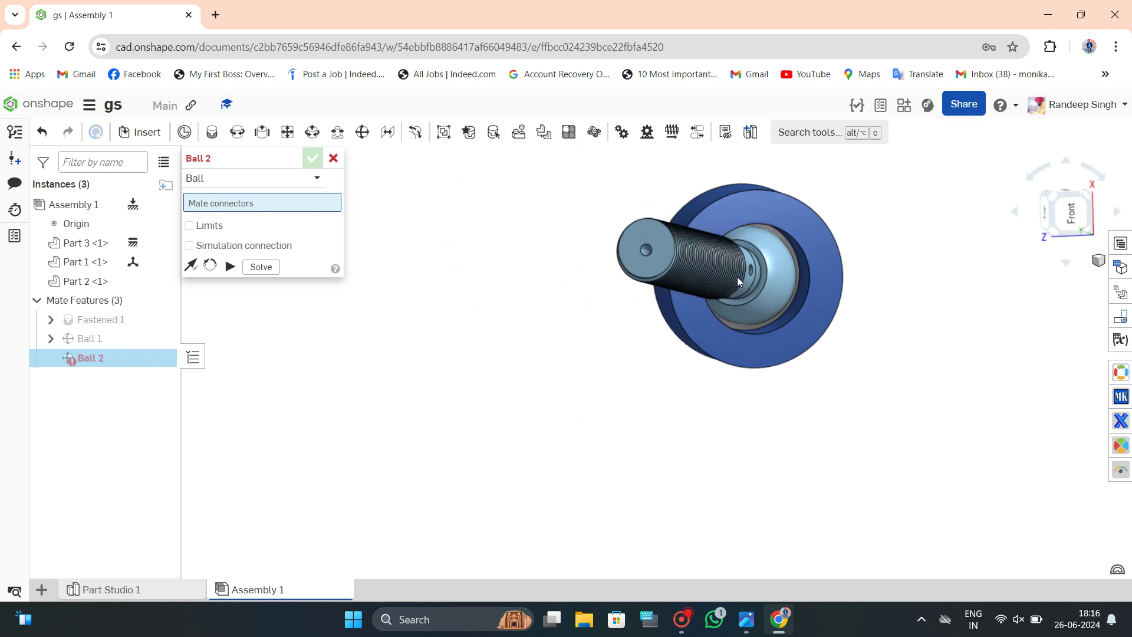
left_click_drag(619, 238, 826, 289)
Cancel the empty Ball 2 mate and hide housing Part 3.
left_click(334, 158)
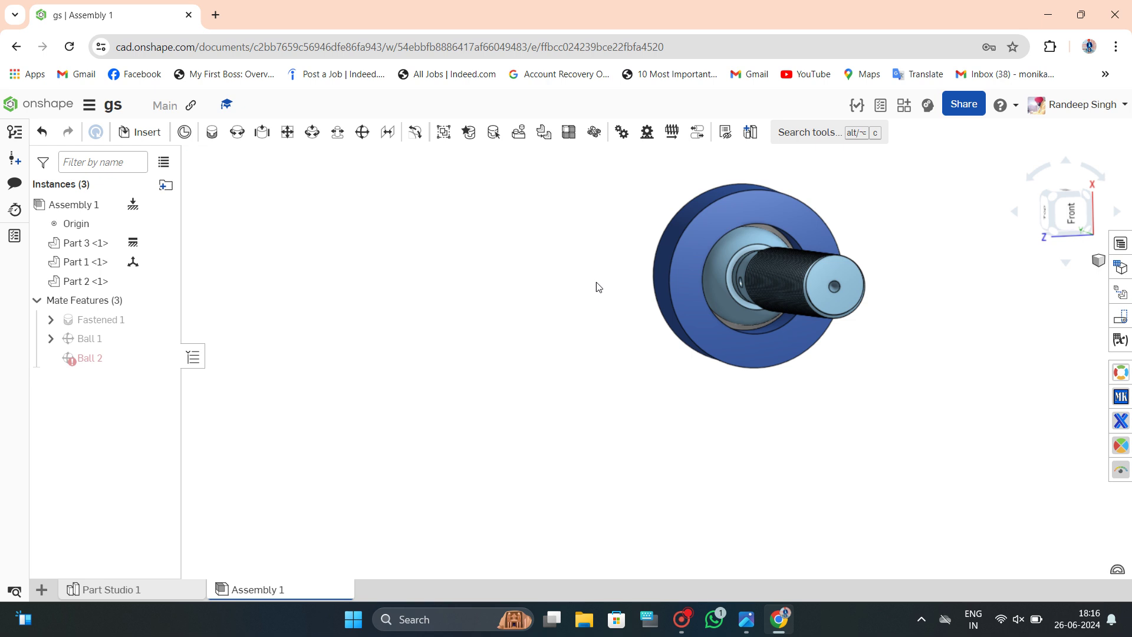
right_click_drag(732, 320, 679, 254)
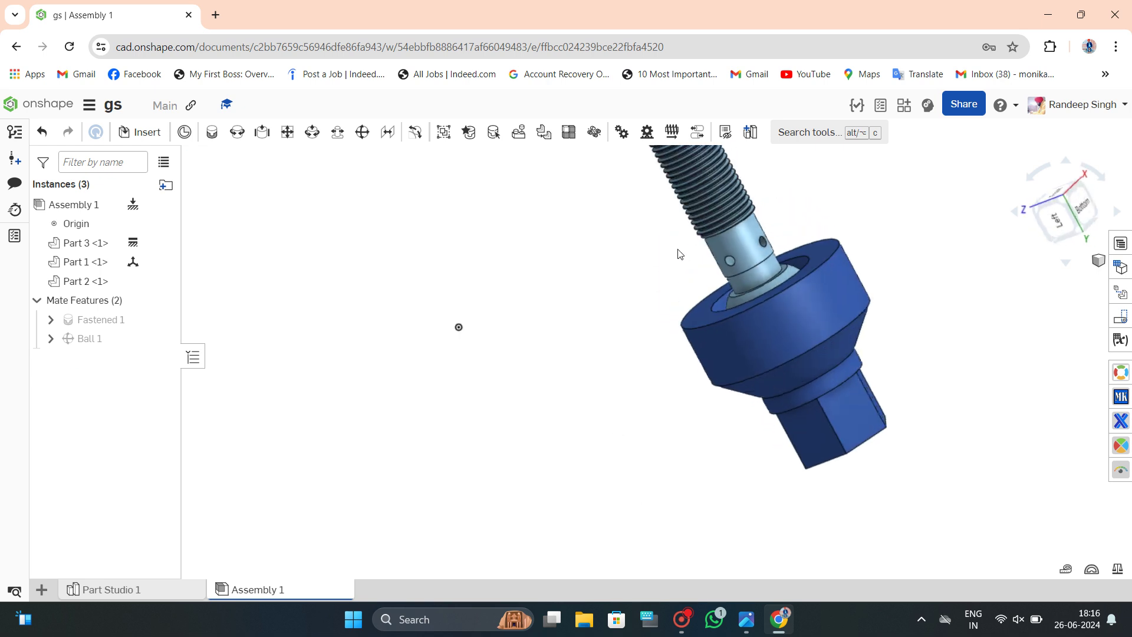
right_click(790, 316)
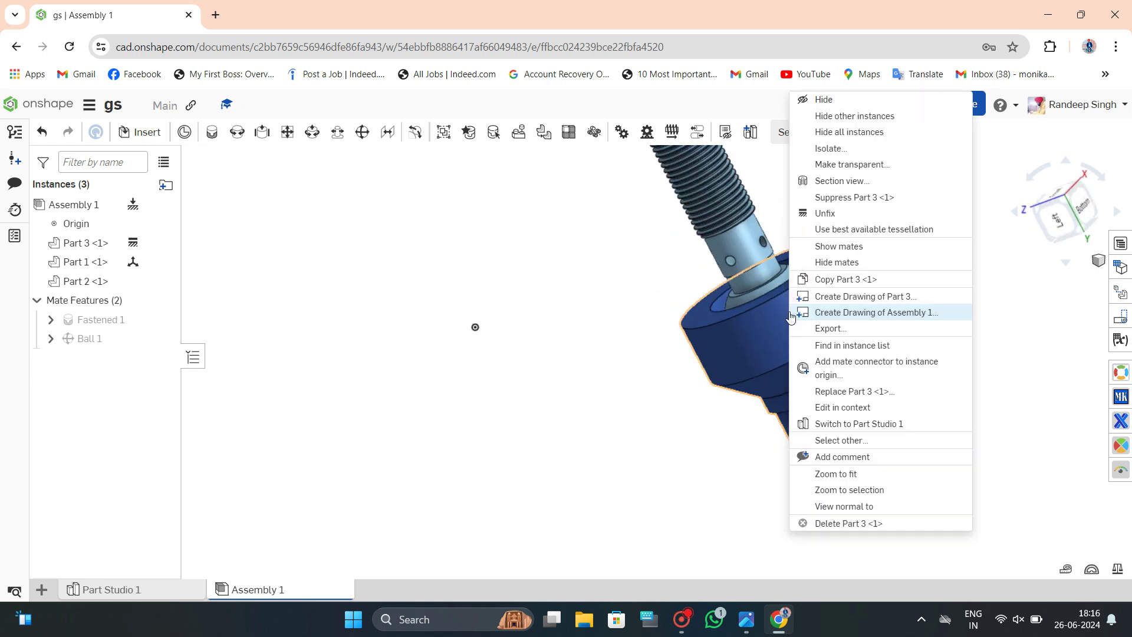
left_click(824, 99)
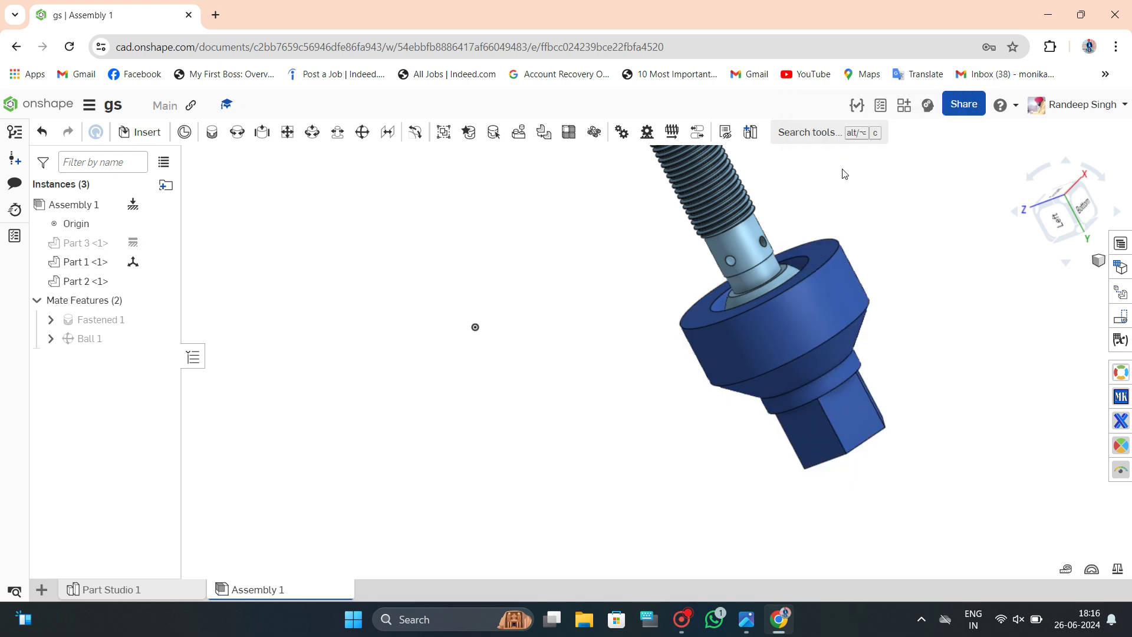
Zoom in and tilt the stud down-left beneath the grey ring.
mouse_move(870, 286)
right_mouse_down()
mouse_move(770, 450)
mouse_move(709, 452)
mouse_move(698, 406)
mouse_move(718, 166)
right_mouse_up()
scroll(717, 161, "up", 5)
mouse_move(764, 228)
right_mouse_down()
mouse_move(793, 211)
mouse_move(801, 226)
right_mouse_up()
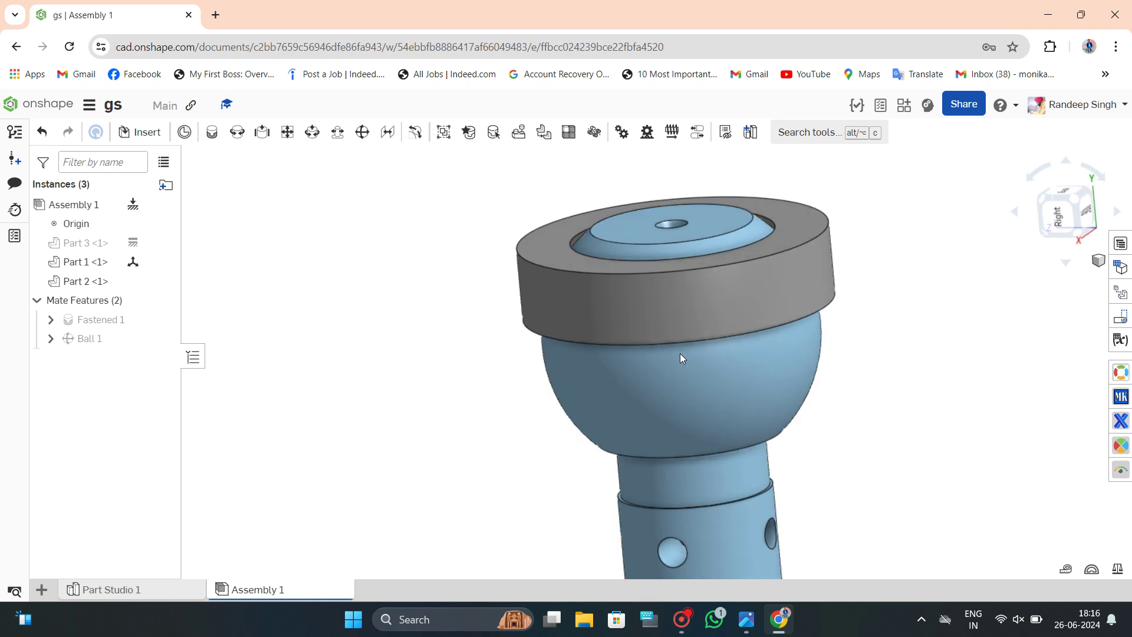
mouse_move(680, 352)
left_mouse_down()
mouse_move(578, 337)
mouse_move(468, 269)
mouse_move(649, 270)
mouse_move(748, 372)
mouse_move(793, 453)
mouse_move(784, 448)
left_mouse_up()
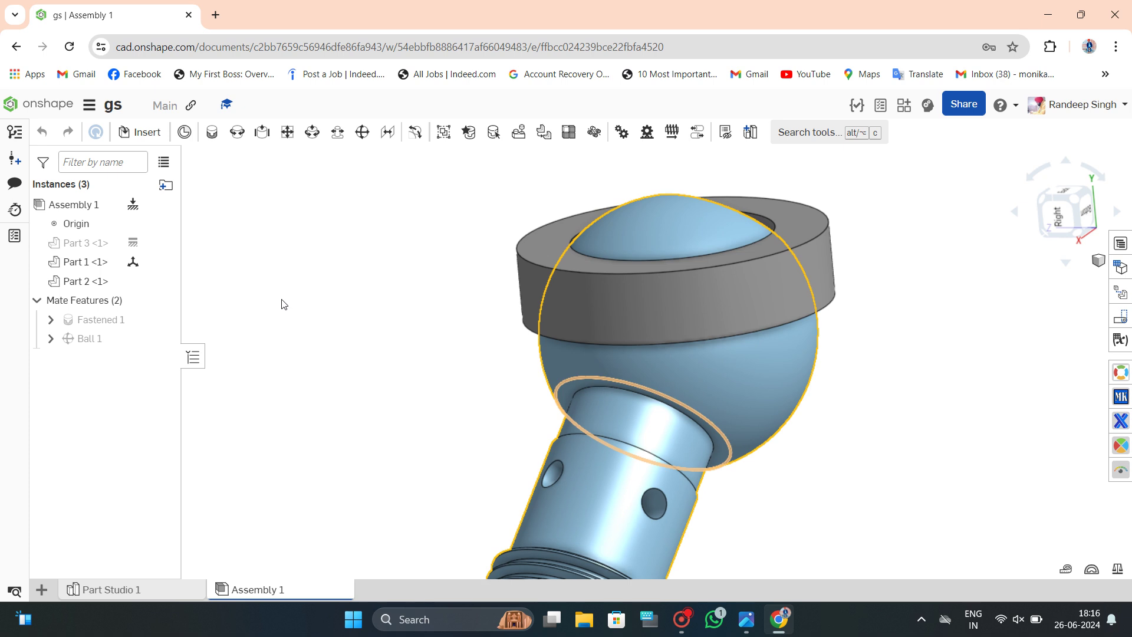
right_click(75, 215)
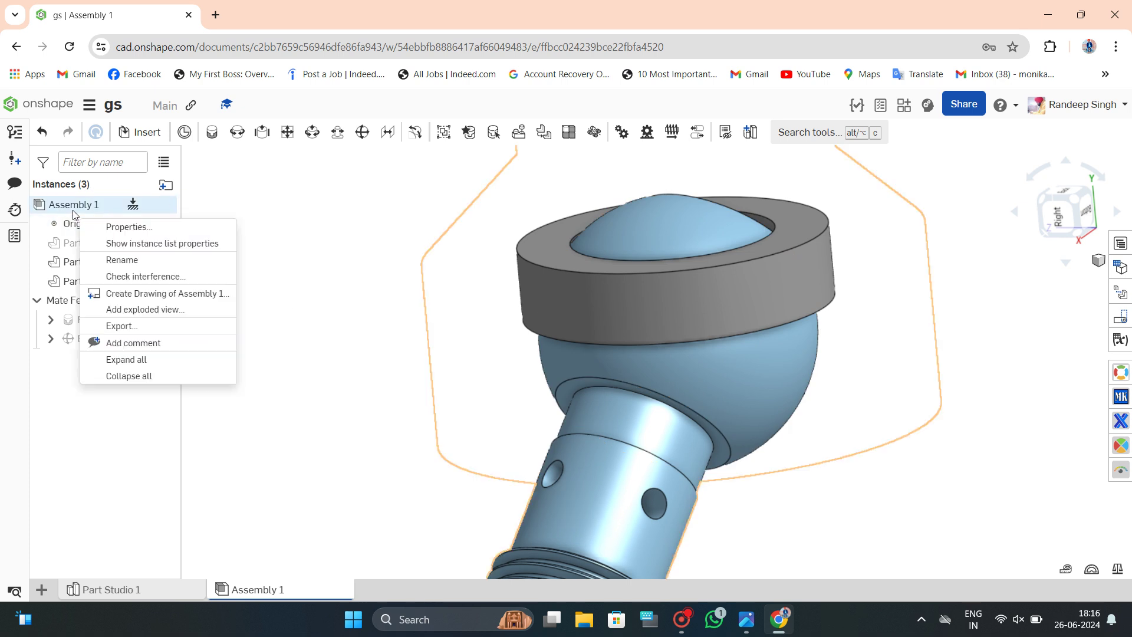
left_click(132, 277)
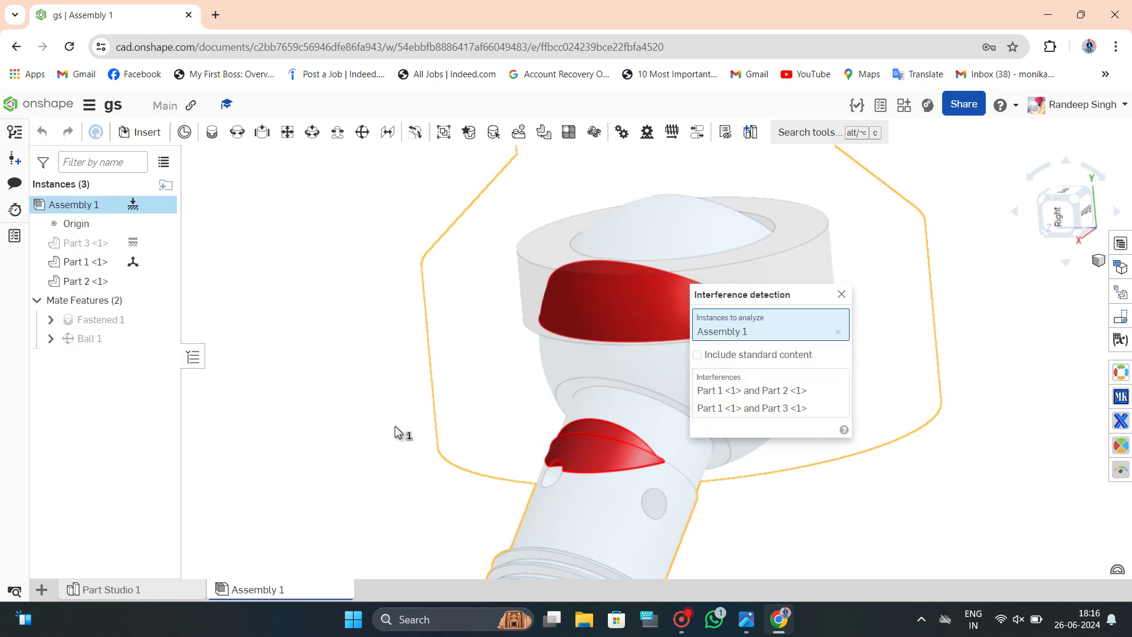
mouse_move(394, 433)
left_mouse_down()
mouse_move(519, 604)
mouse_move(955, 334)
mouse_move(601, 443)
mouse_move(260, 270)
mouse_move(727, 595)
mouse_move(967, 387)
mouse_move(568, 355)
mouse_move(585, 537)
mouse_move(938, 416)
mouse_move(879, 222)
mouse_move(505, 271)
mouse_move(342, 429)
mouse_move(483, 538)
mouse_move(707, 453)
left_mouse_up()
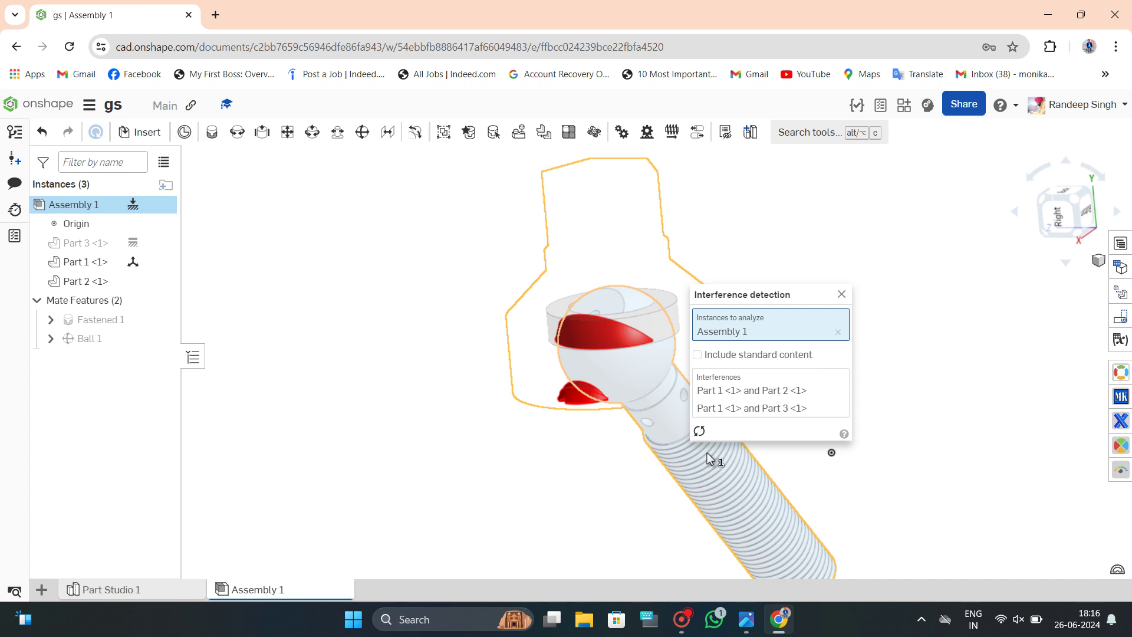
key("Escape")
mouse_move(741, 382)
right_mouse_down()
mouse_move(628, 341)
mouse_move(627, 387)
right_mouse_up()
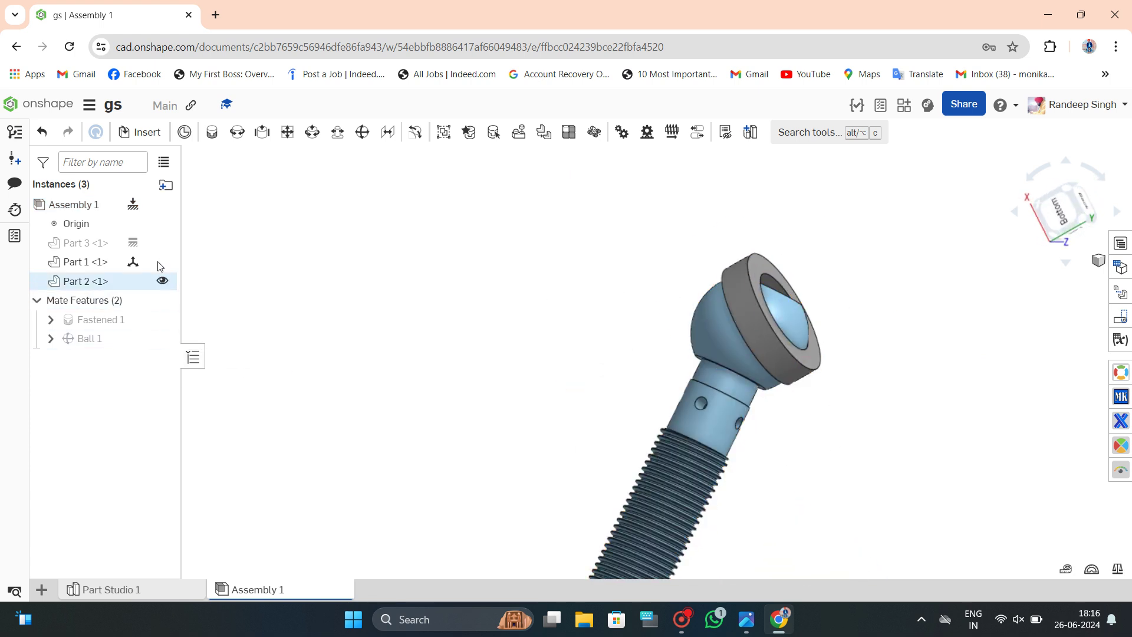
Show the housing again, edit Ball 1 and enable its cone limit at 30 deg.
left_click(162, 243)
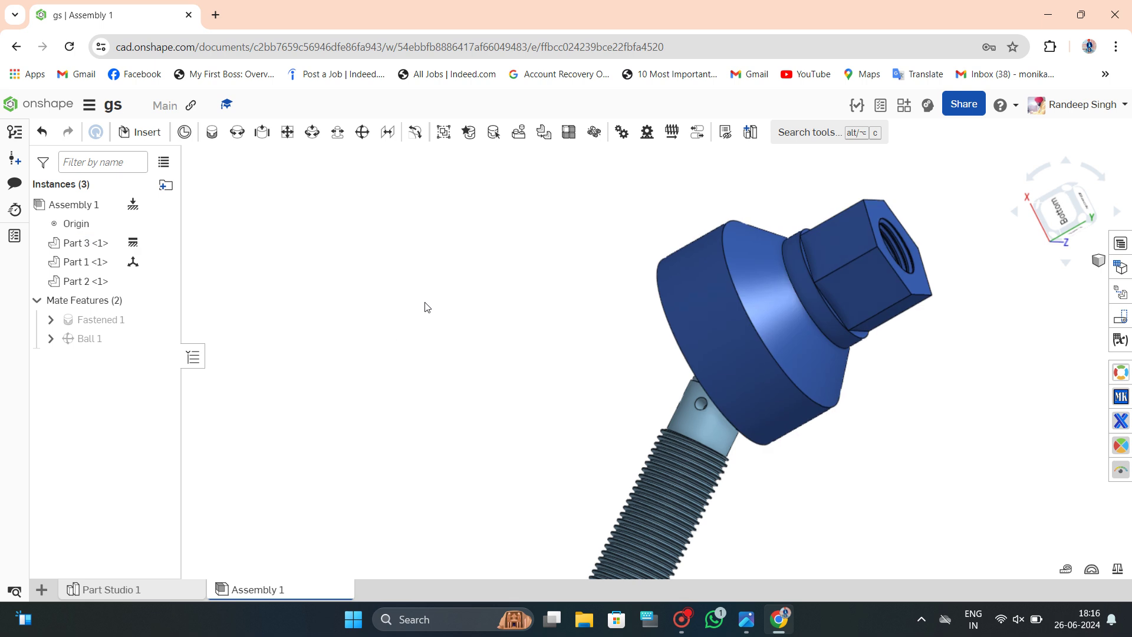
right_click_drag(424, 306, 525, 232)
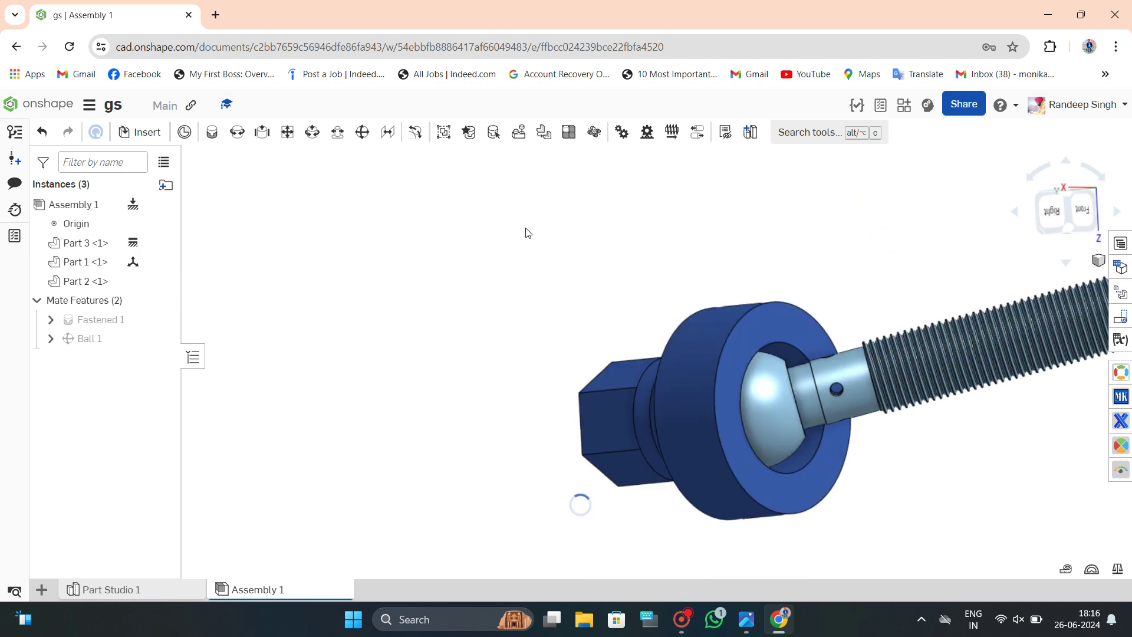
double_click(76, 340)
right_click_drag(479, 307, 435, 269)
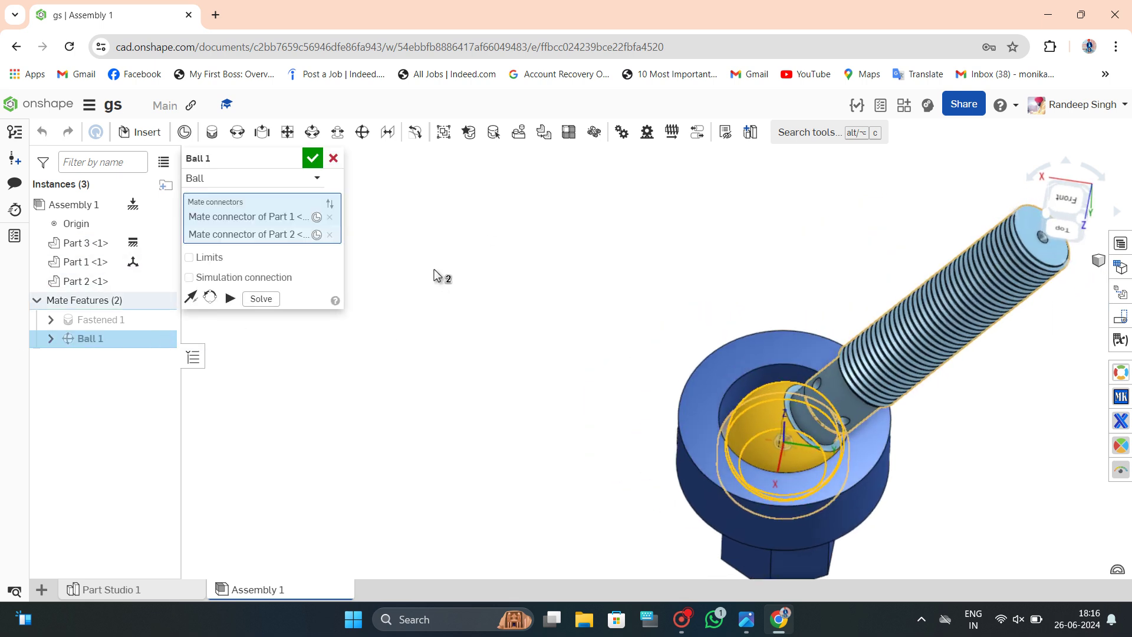
left_click(213, 261)
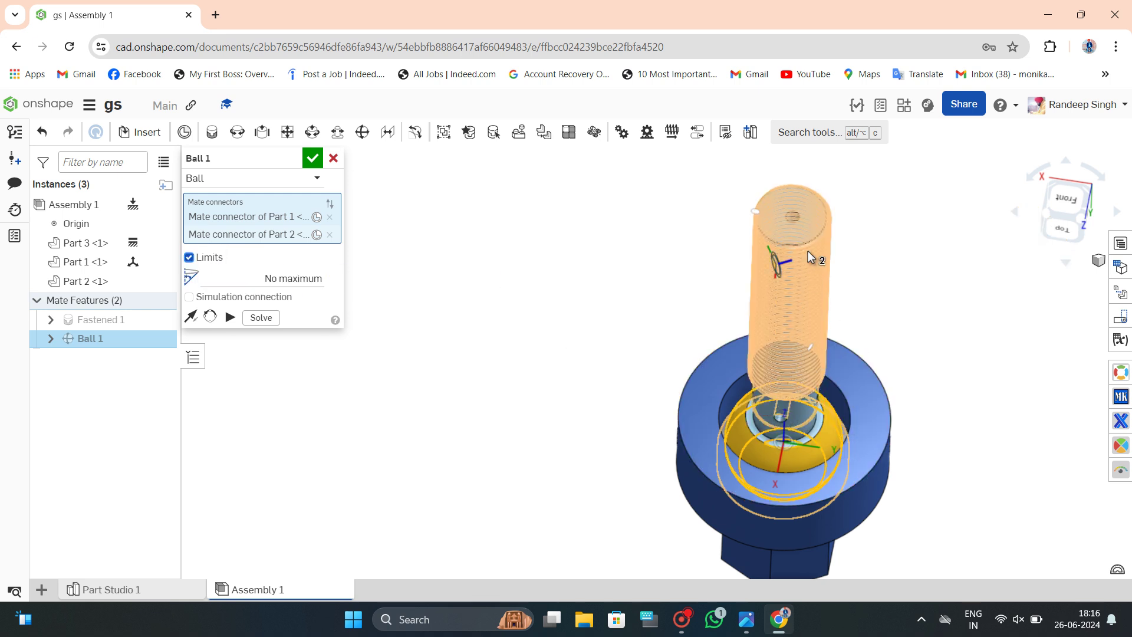
left_click_drag(807, 250, 729, 233)
scroll(784, 499, "up", 5)
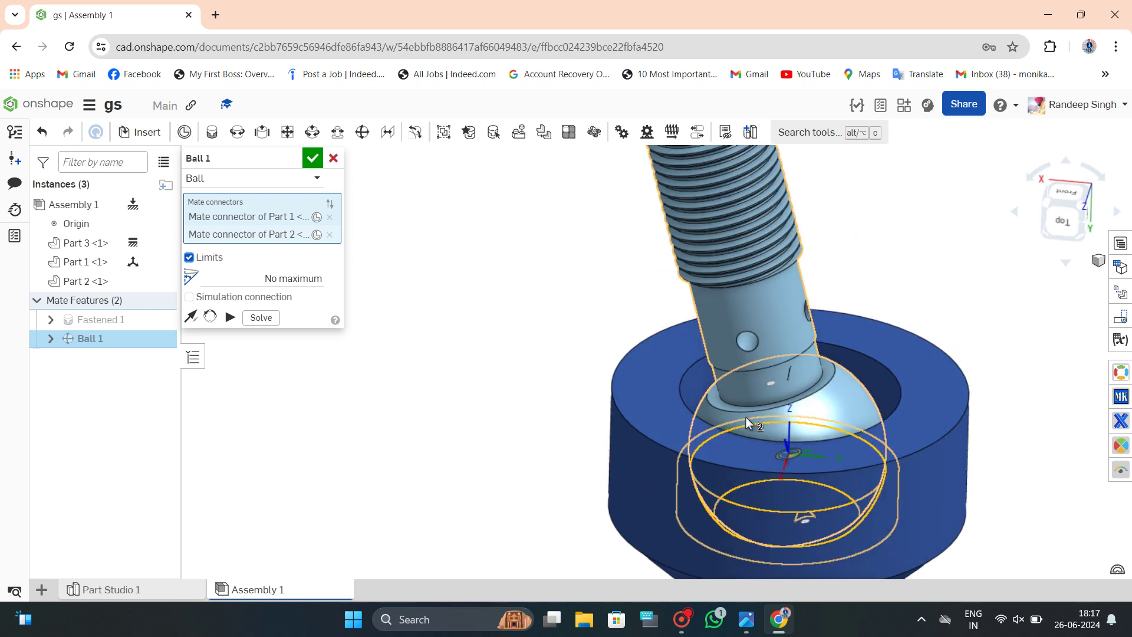
right_click_drag(745, 416, 786, 420)
scroll(786, 437, "down", 2)
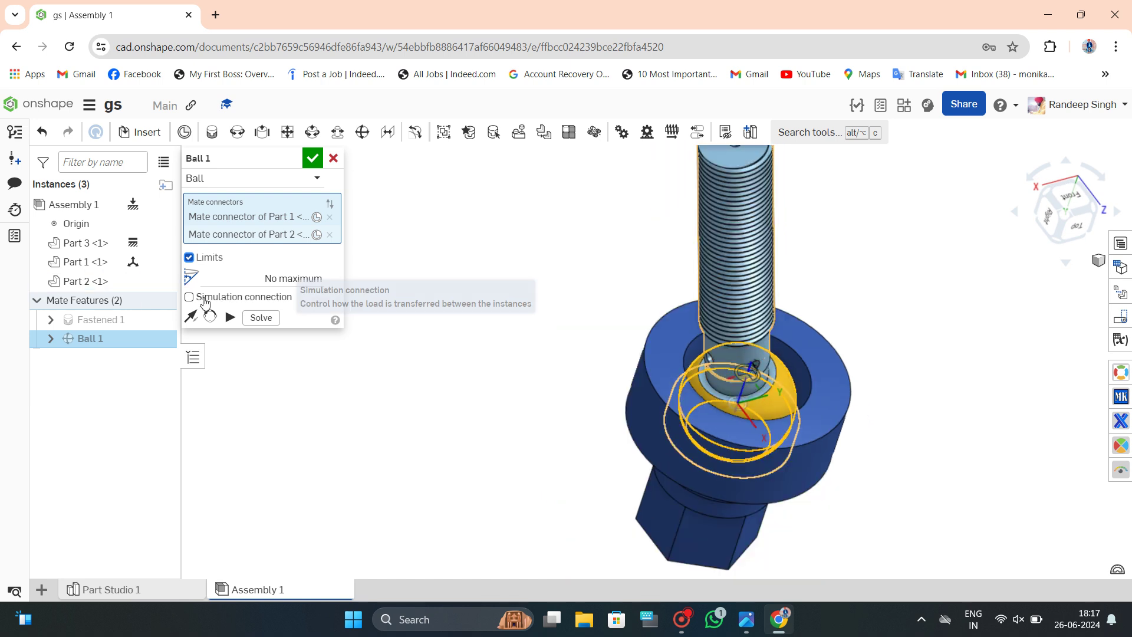
Turn on simulation connection, raise the limit to 45 deg and animate the mate.
left_click(189, 297)
left_click(229, 344)
type("30")
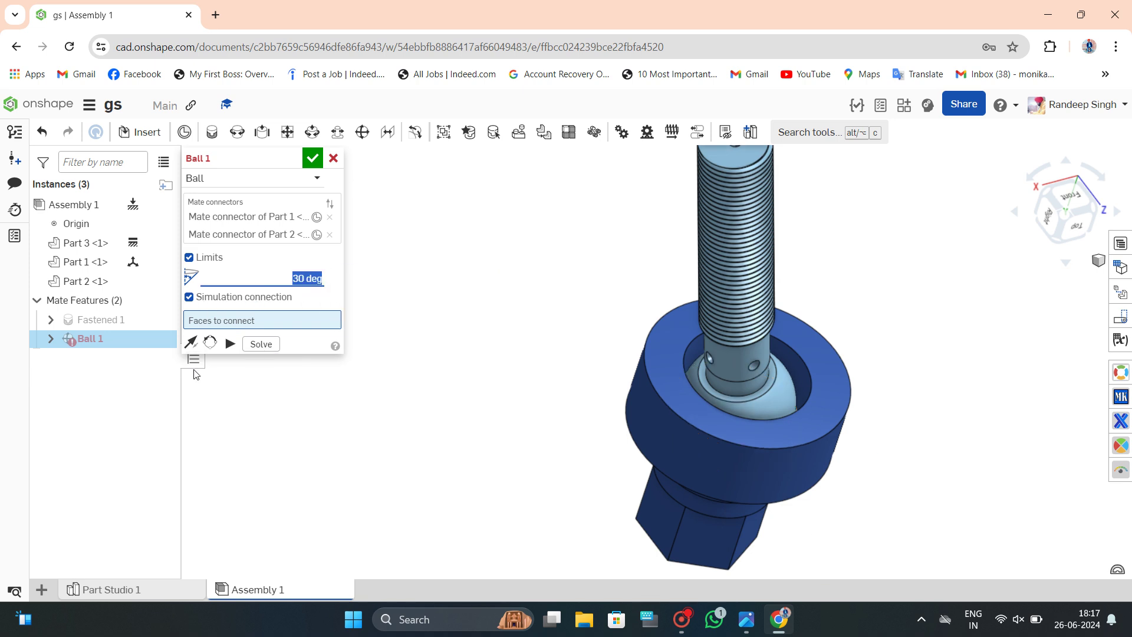
left_click(231, 344)
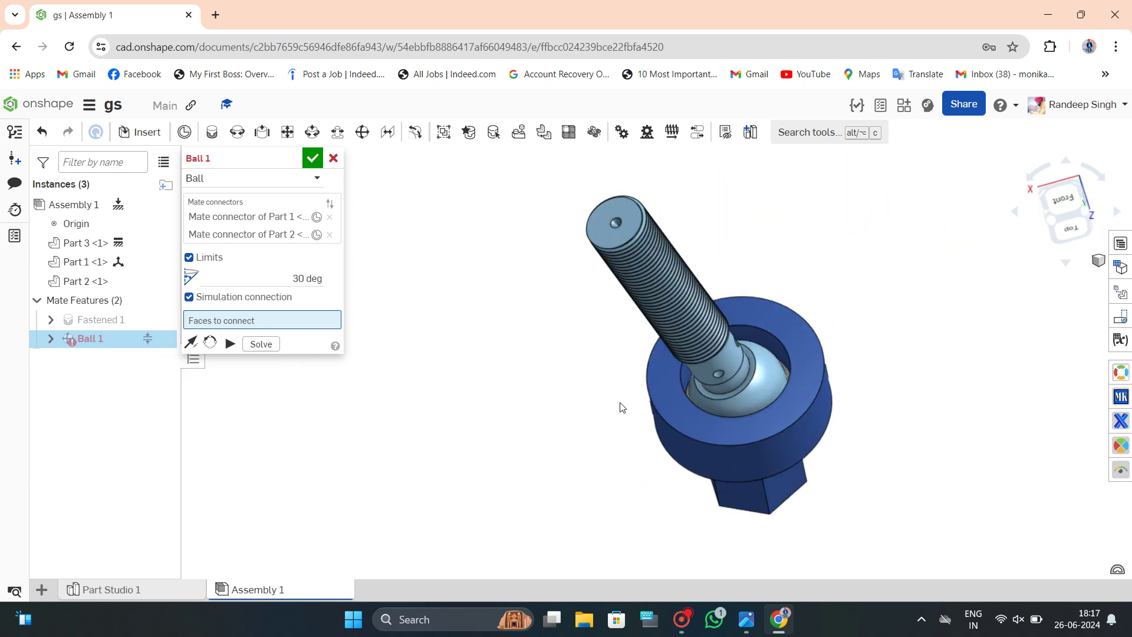
mouse_move(619, 405)
right_mouse_down()
mouse_move(643, 405)
mouse_move(643, 385)
right_mouse_up()
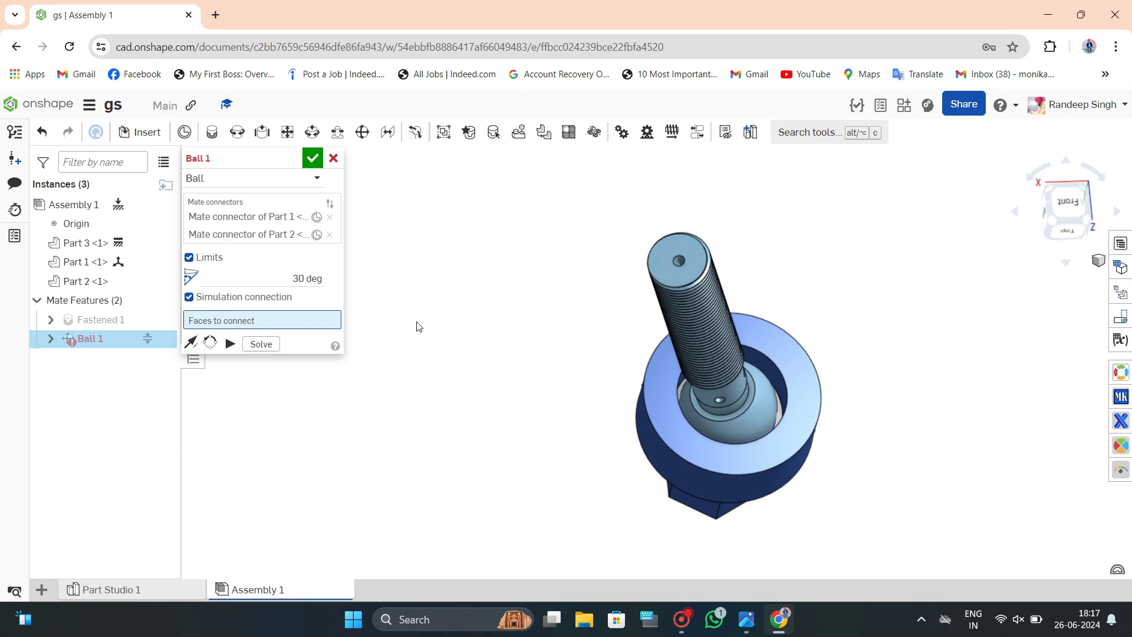
left_click(312, 278)
type("45")
left_click(230, 343)
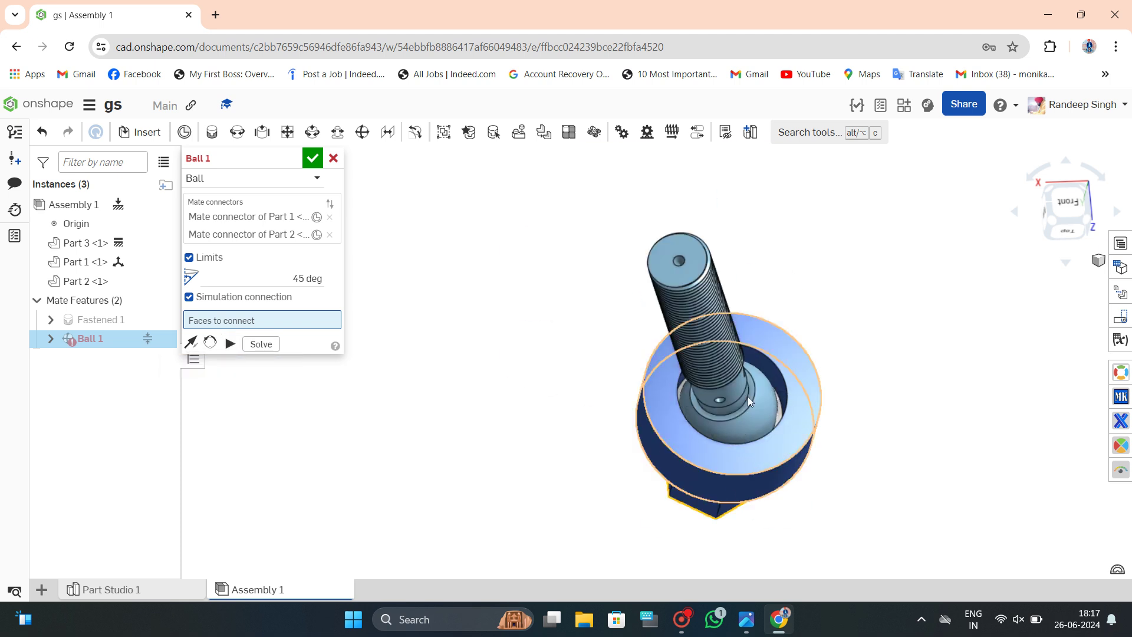
Accept the Ball 1 changes and swing the stud to test its motion.
mouse_move(748, 396)
right_mouse_down()
mouse_move(721, 363)
mouse_move(770, 334)
right_mouse_up()
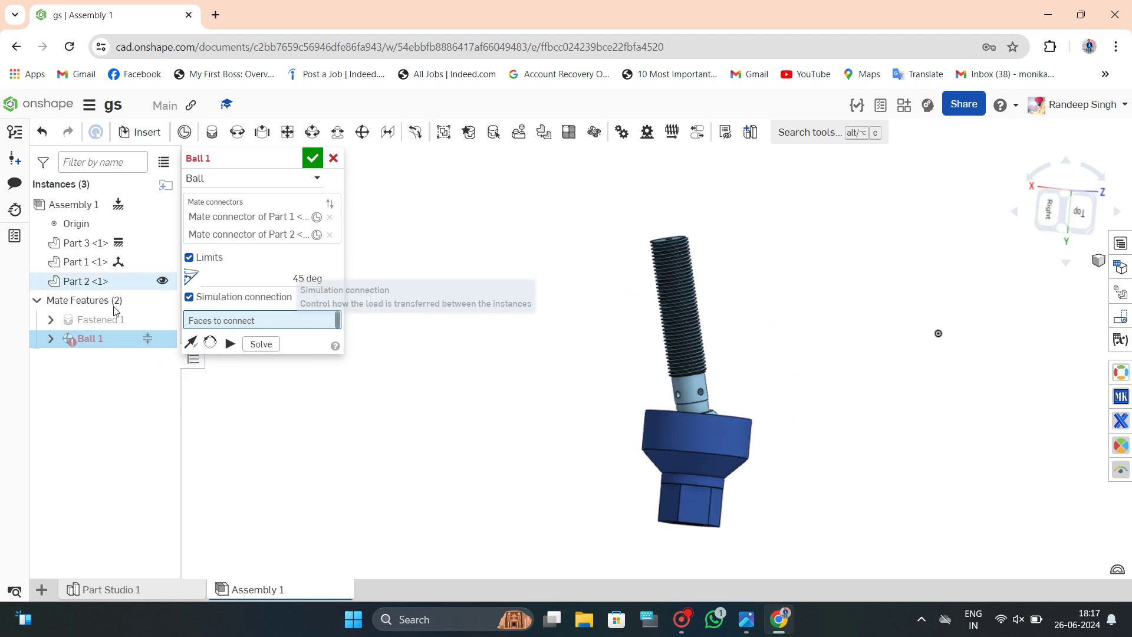
key("Escape")
mouse_move(360, 214)
right_mouse_down()
mouse_move(467, 351)
mouse_move(610, 354)
right_mouse_up()
mouse_move(666, 369)
left_mouse_down()
mouse_move(834, 387)
mouse_move(694, 395)
left_mouse_up()
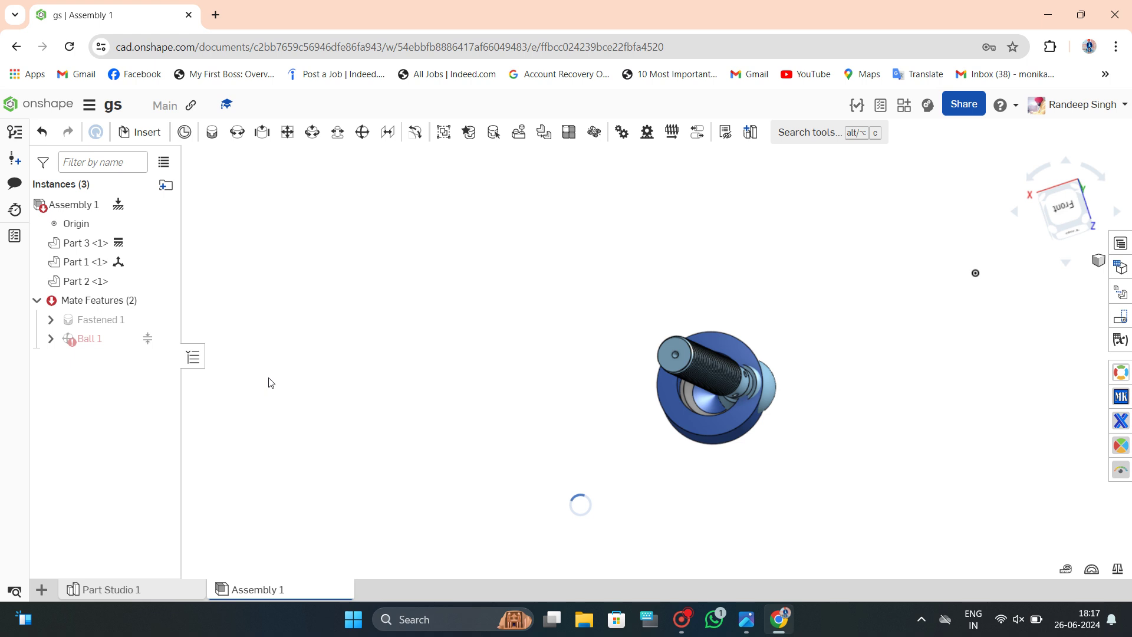
Undo the stud move and edit Ball 1: 30 deg limit, simulation connection off, animate.
key("ctrl+z")
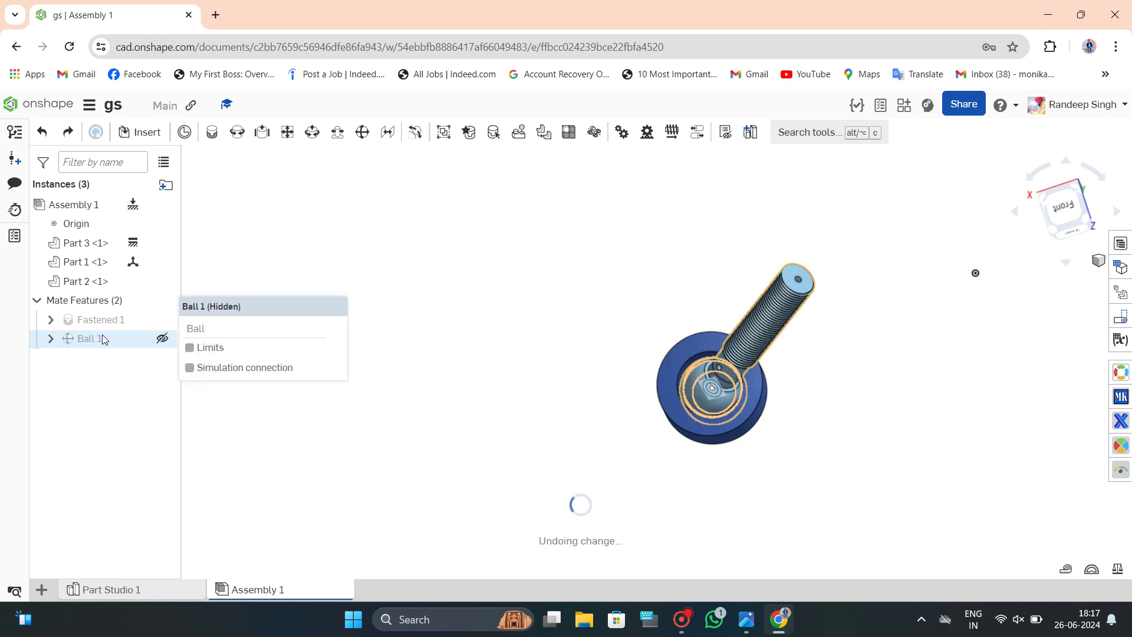
right_click(101, 335)
left_click(169, 368)
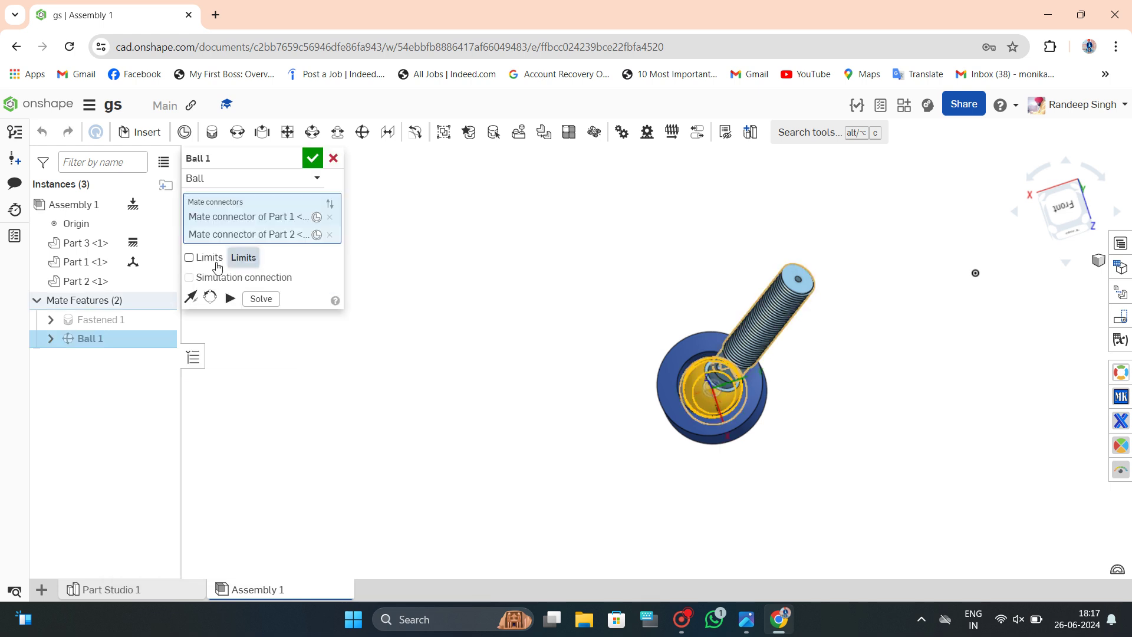
left_click(219, 258)
type("30")
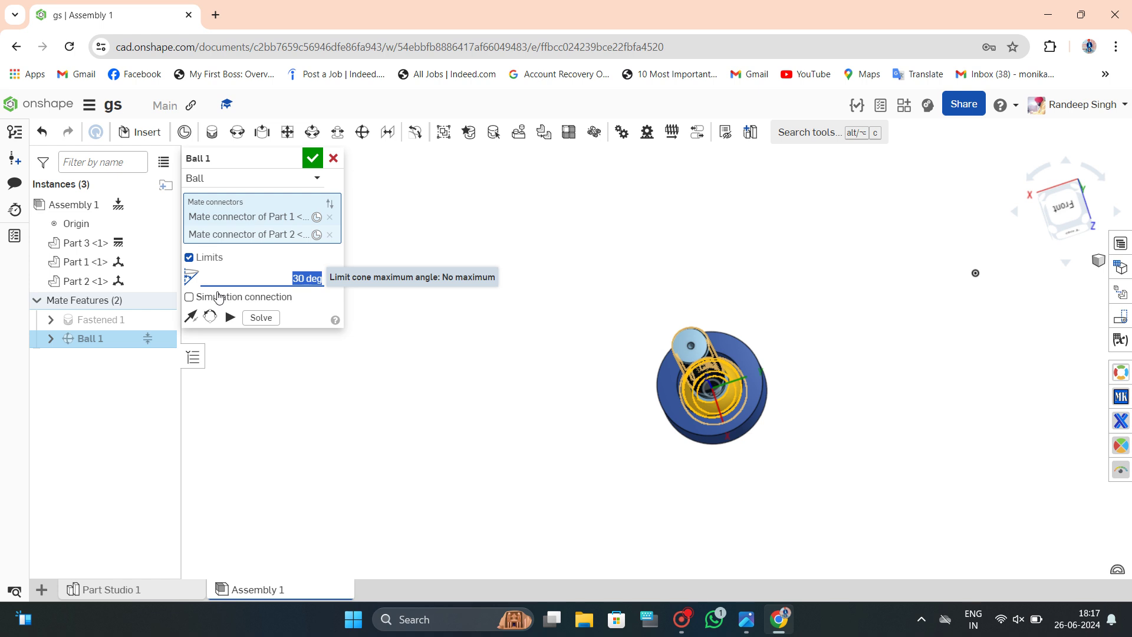
left_click(218, 297)
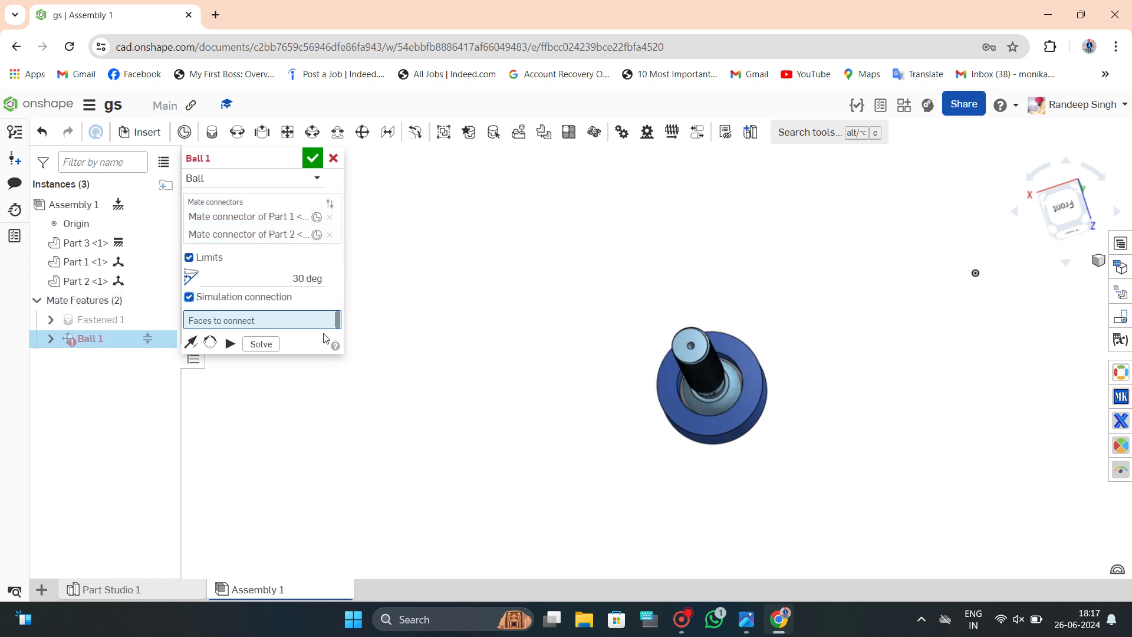
left_click(189, 296)
left_click(229, 318)
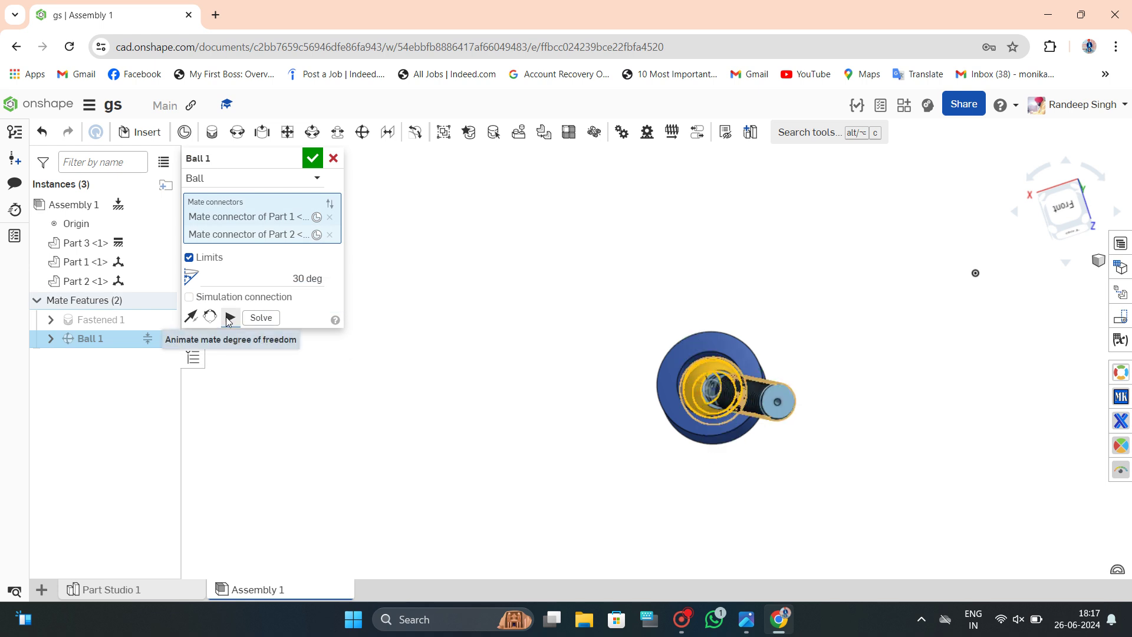
Commit the edited Ball 1 mate and swing the stud up-left against the limit.
left_click(313, 160)
mouse_move(431, 317)
right_mouse_down()
mouse_move(604, 346)
mouse_move(649, 290)
mouse_move(677, 324)
right_mouse_up()
mouse_move(650, 385)
left_mouse_down()
mouse_move(714, 262)
mouse_move(566, 311)
mouse_move(480, 446)
mouse_move(538, 538)
mouse_move(667, 552)
mouse_move(825, 453)
mouse_move(831, 404)
mouse_move(761, 326)
mouse_move(689, 329)
mouse_move(614, 354)
mouse_move(611, 404)
mouse_move(657, 450)
mouse_move(260, 401)
left_mouse_up()
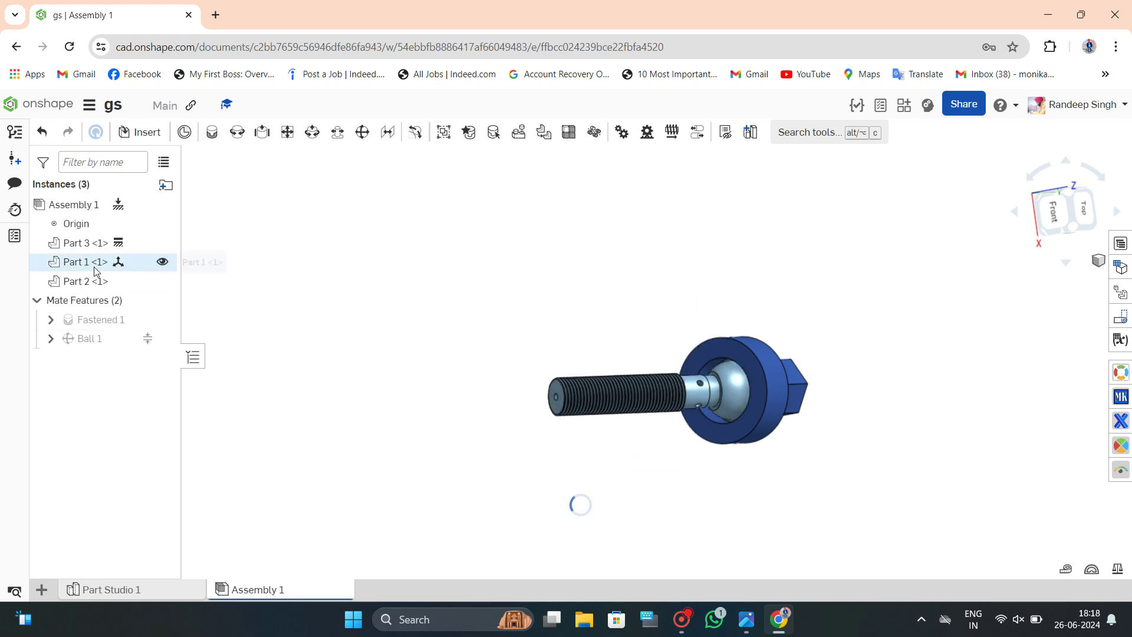
Insert another Part 2 ring from Part Studio 1 and place it above the stud.
left_click(134, 141)
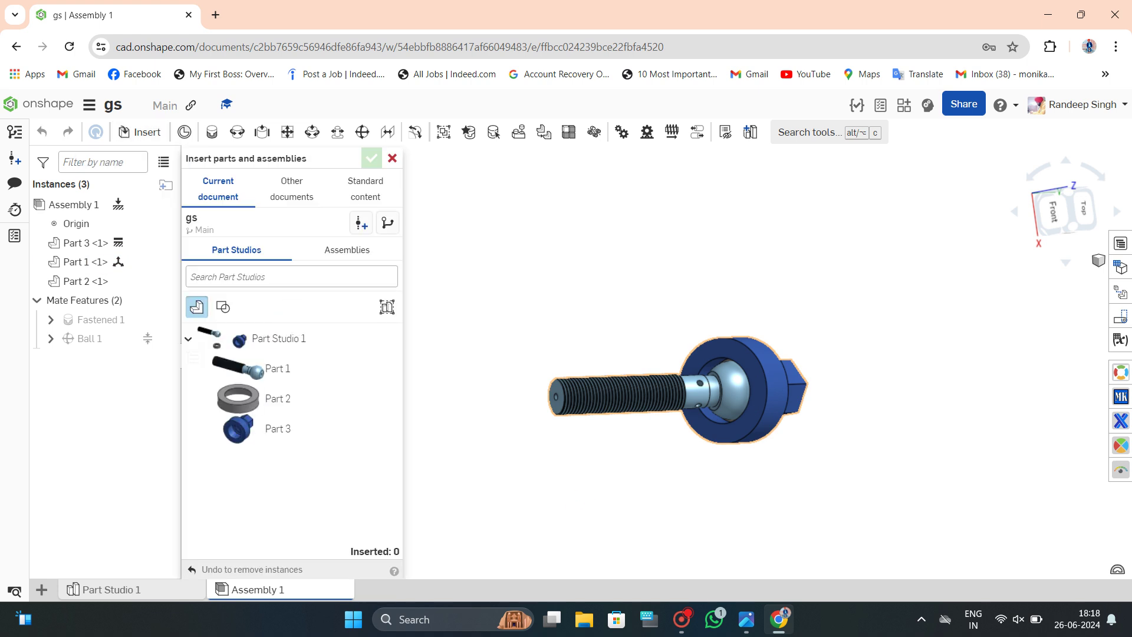
left_click(265, 398)
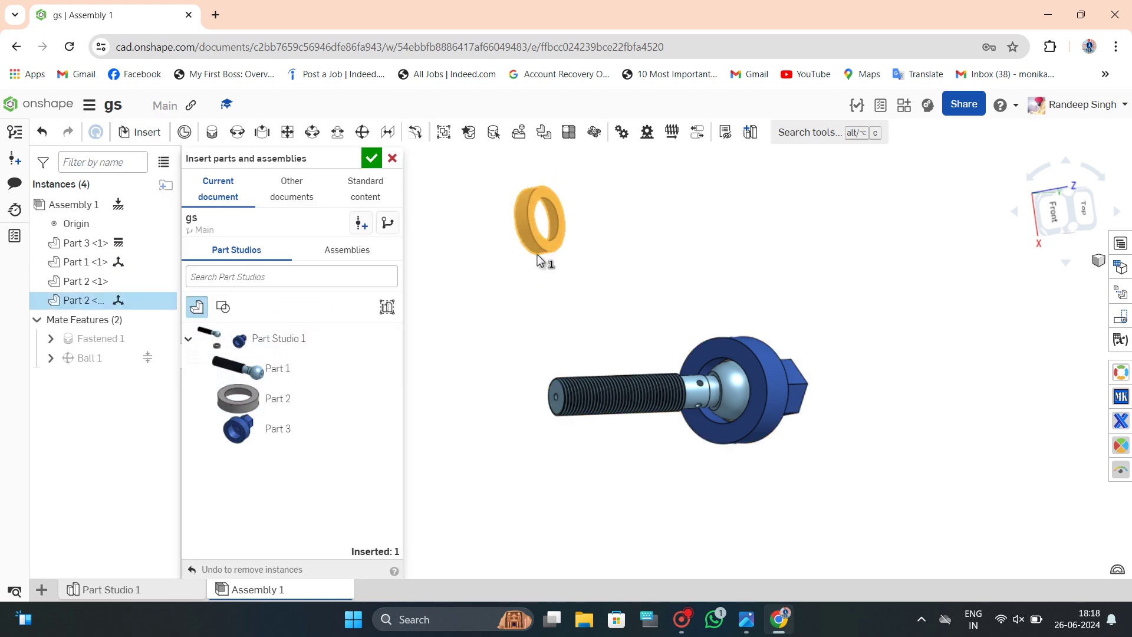
left_click(537, 253)
scroll(811, 439, "up", 2)
scroll(810, 439, "up", 2)
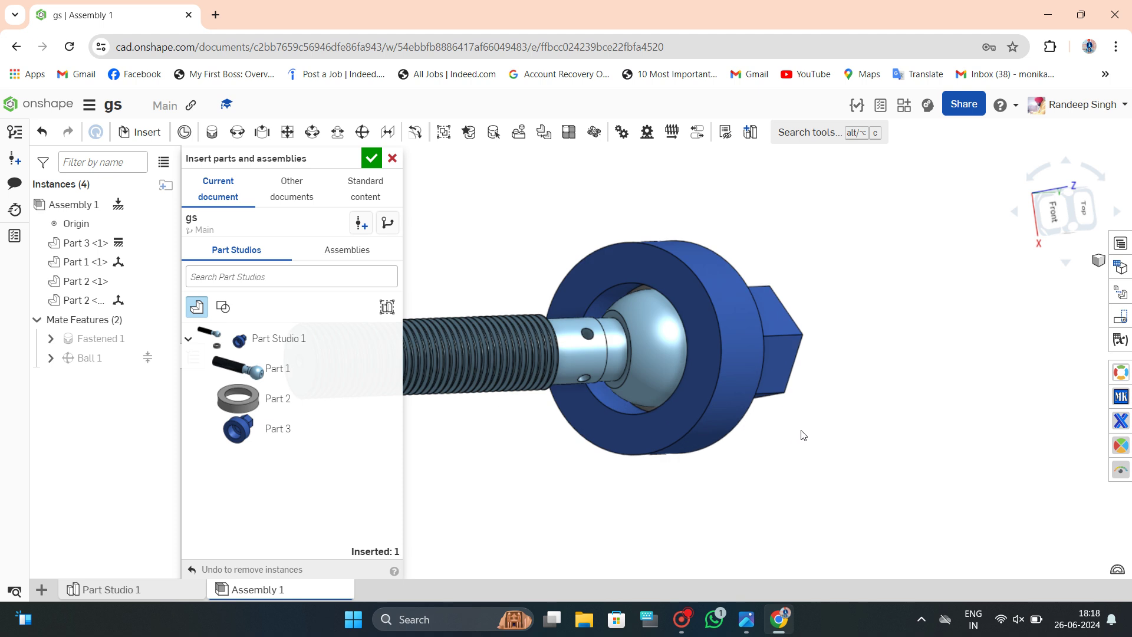
scroll(805, 436, "down", 3)
left_click(375, 163)
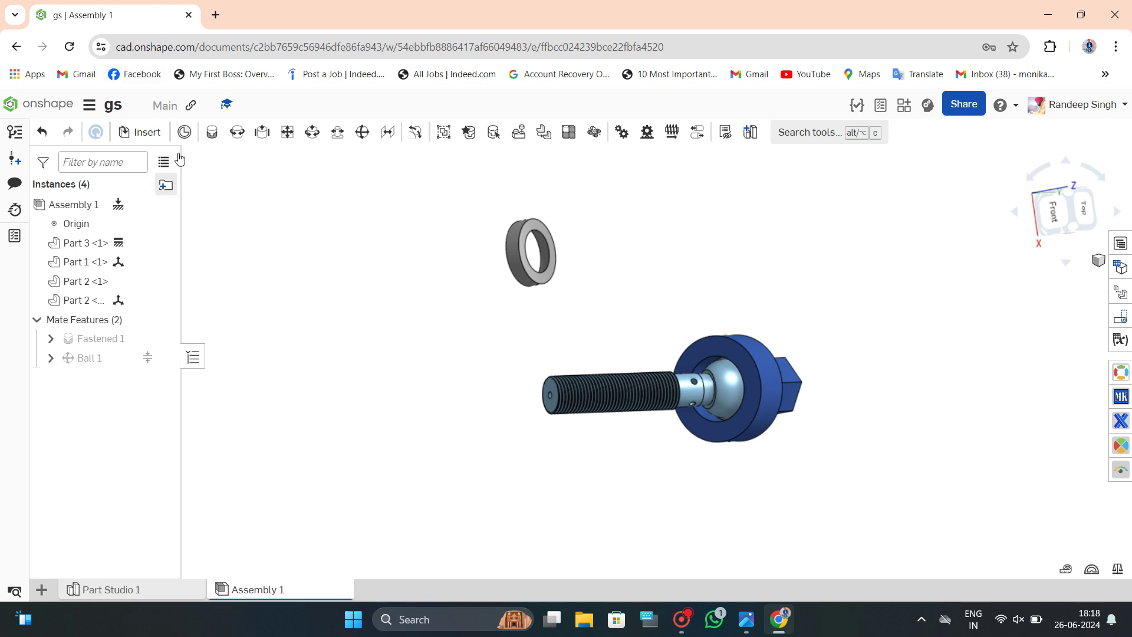
left_click(212, 132)
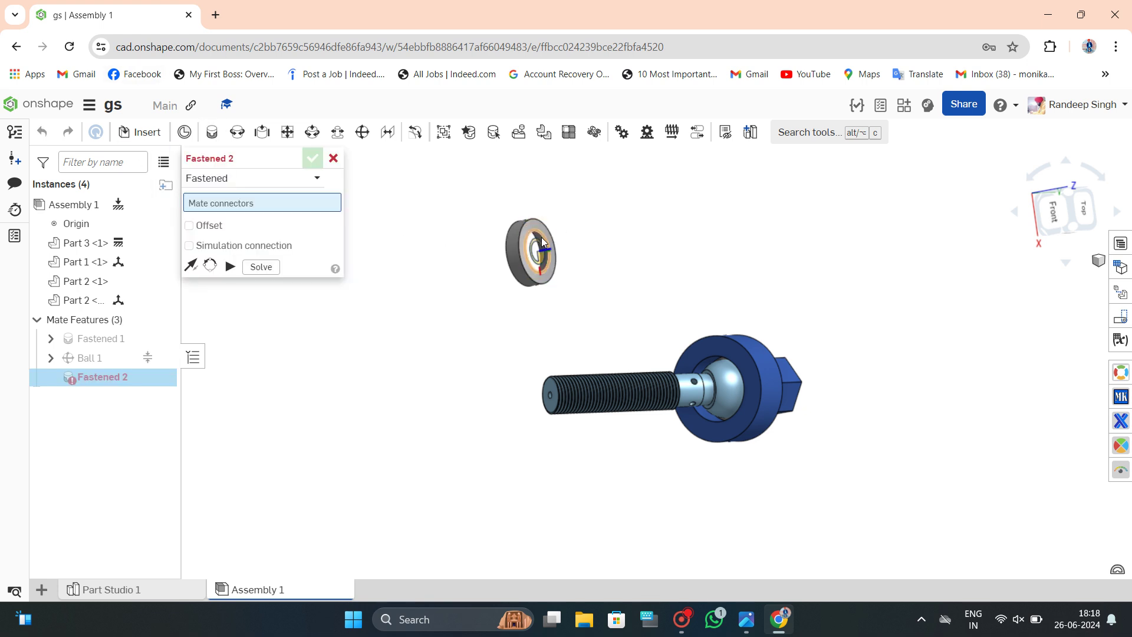
scroll(724, 350, "up", 4)
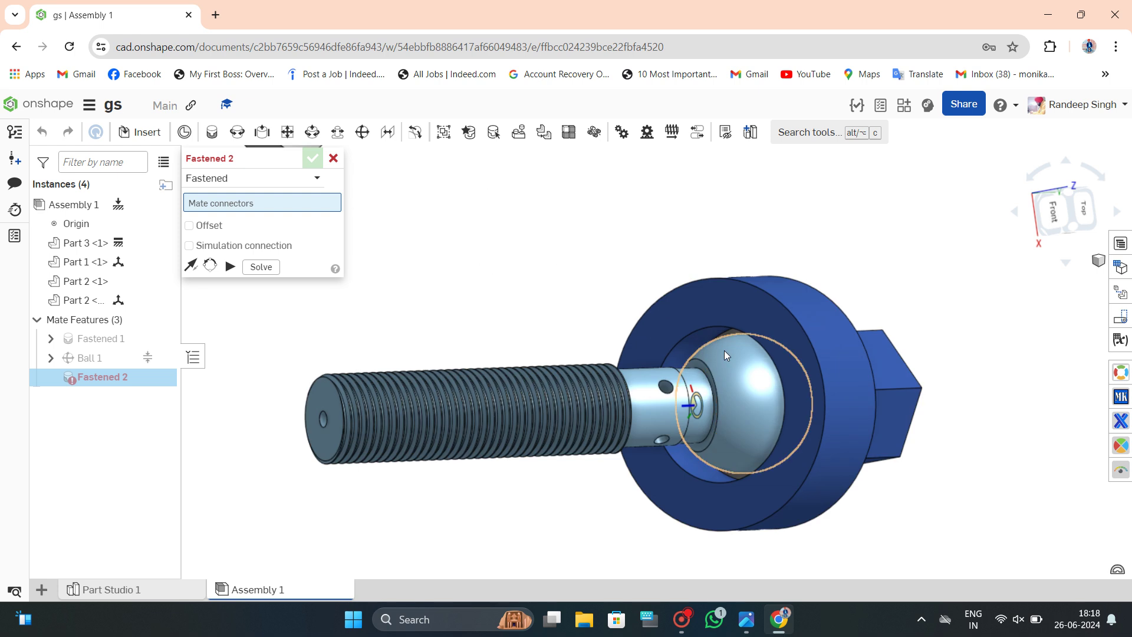
left_click(724, 316)
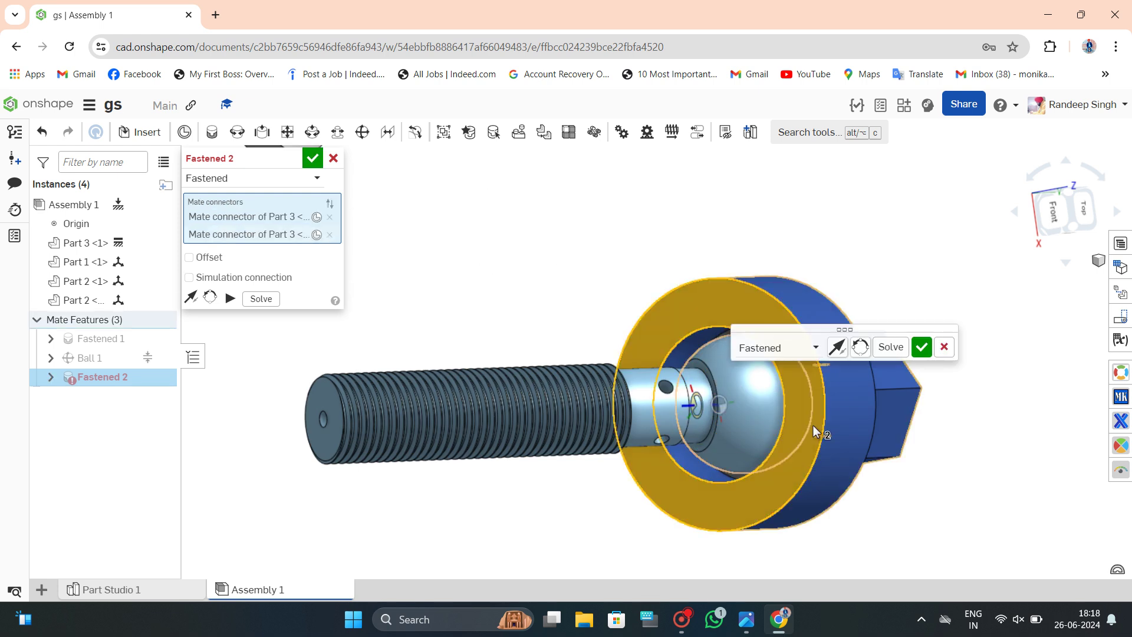
scroll(697, 328, "down", 2)
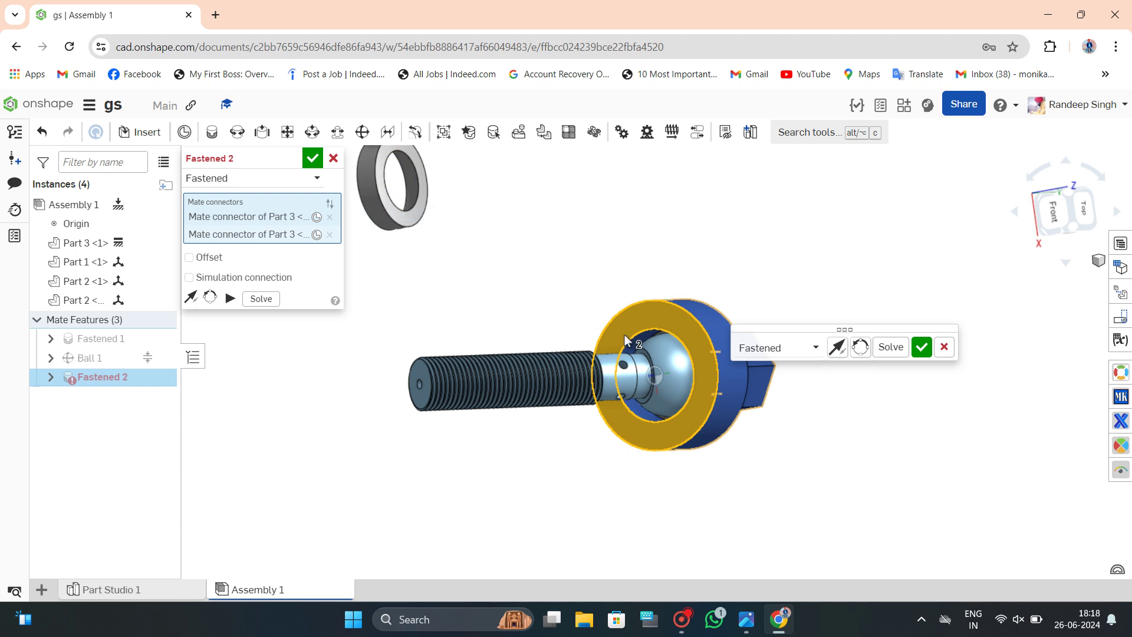
left_click(922, 347)
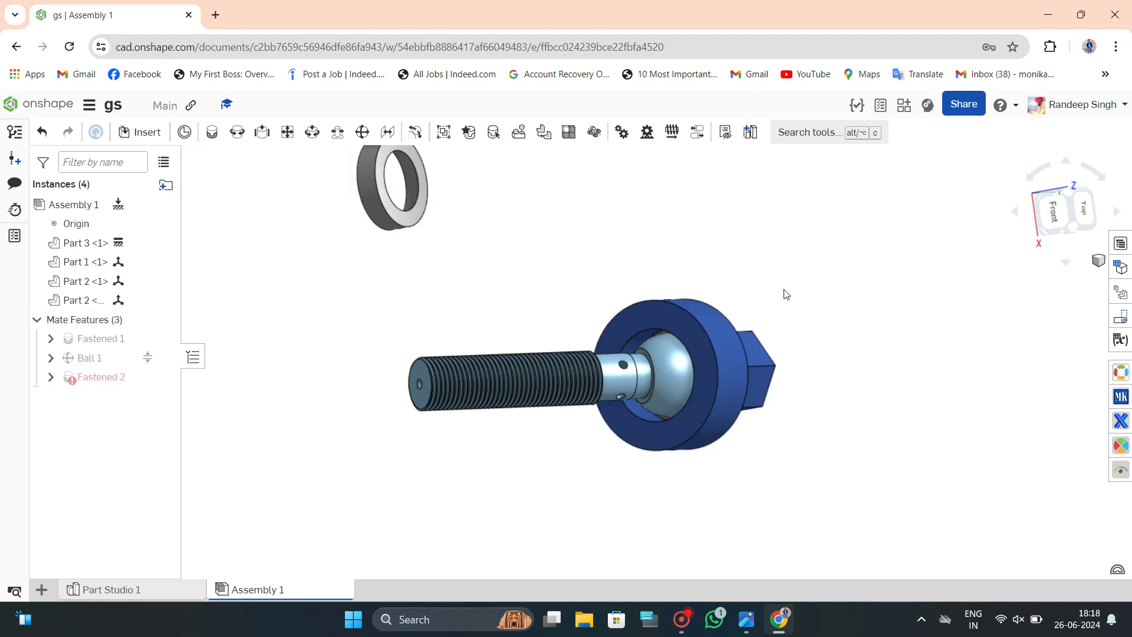
Start Fastened 2 joining the new ring's connector to the housing's connector.
left_click(212, 133)
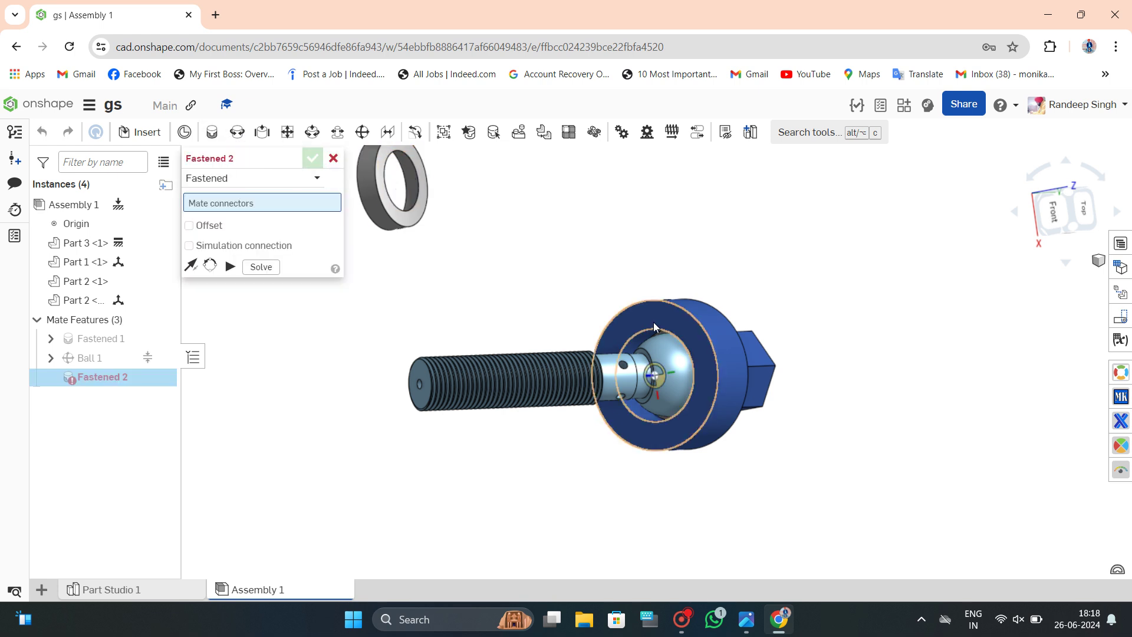
left_click(421, 182)
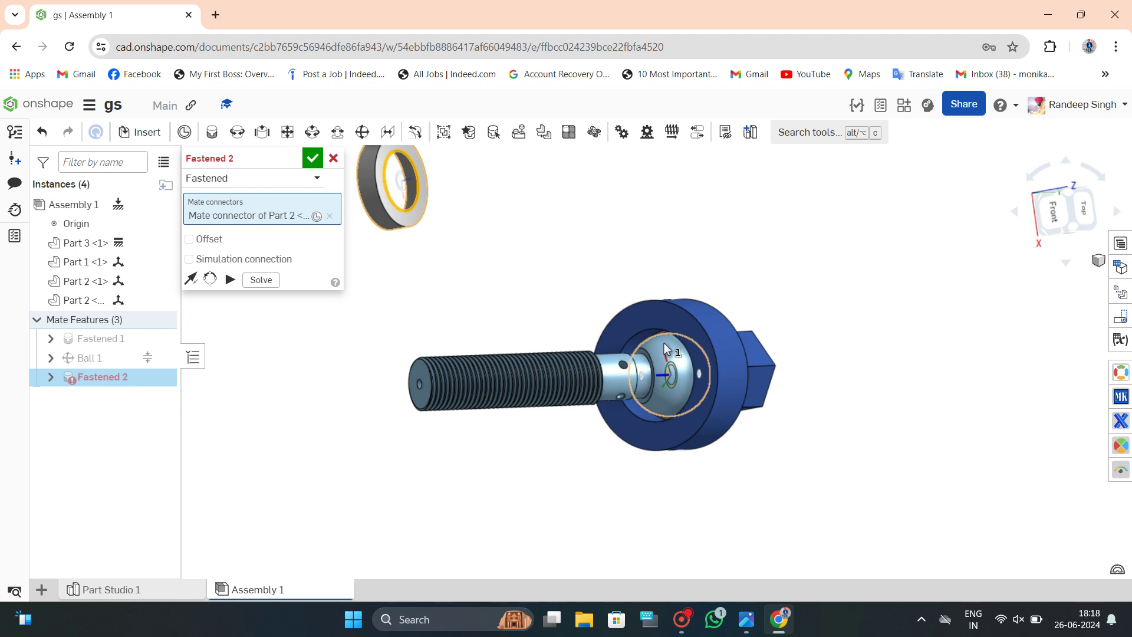
left_click(667, 326)
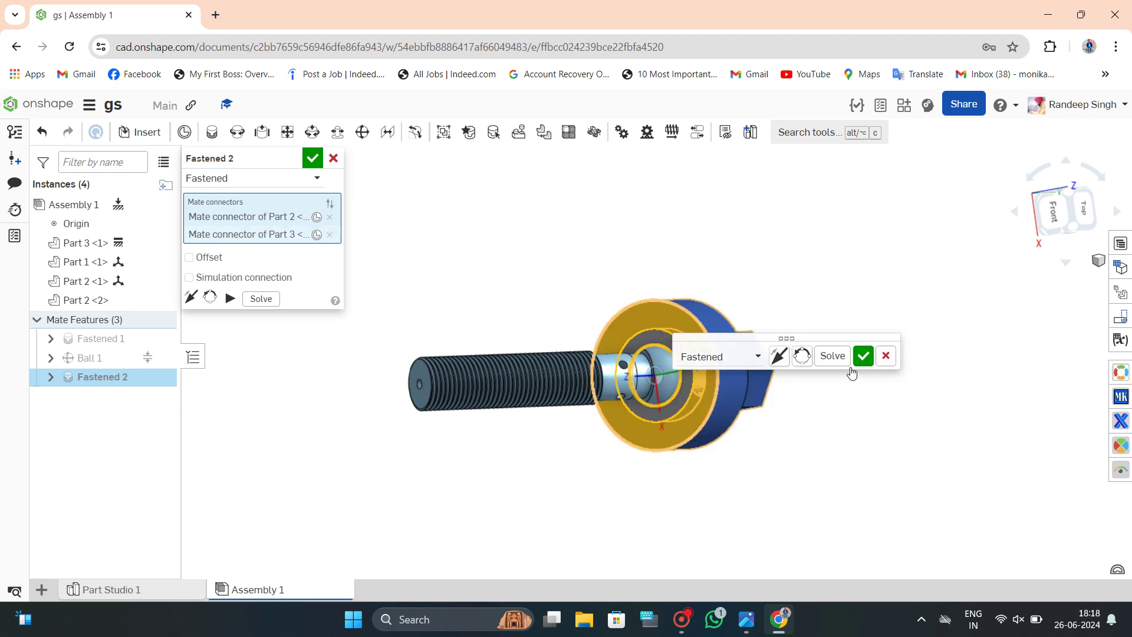
right_click_drag(823, 407, 607, 362)
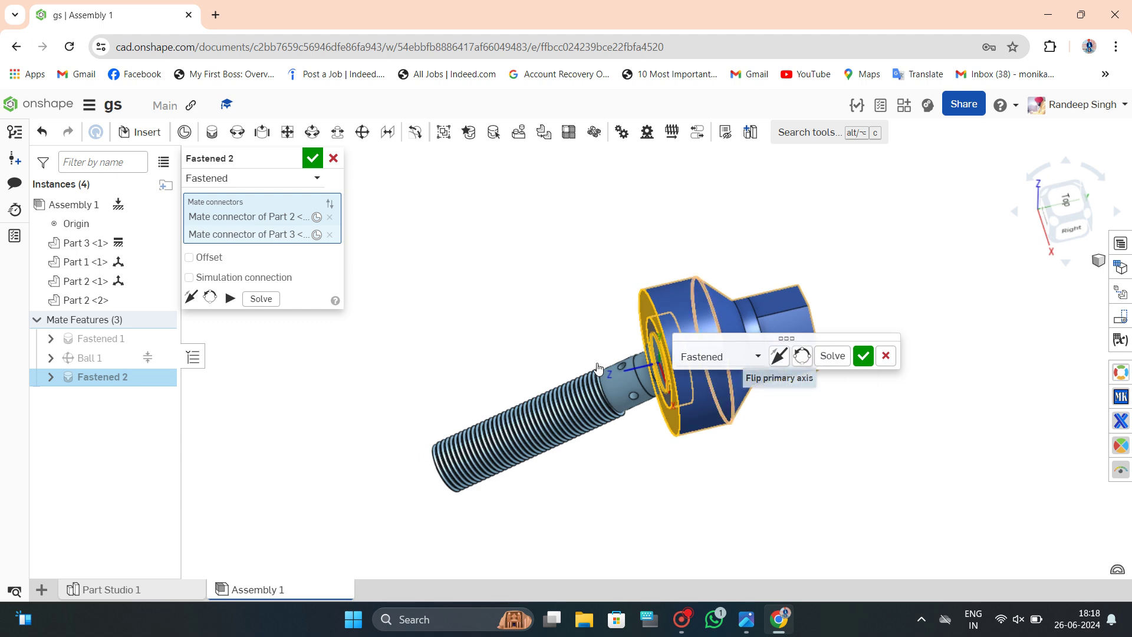
Enable the mate offset and set the Z offset to -1.5 mm.
left_click(188, 257)
scroll(654, 288, "up", 1)
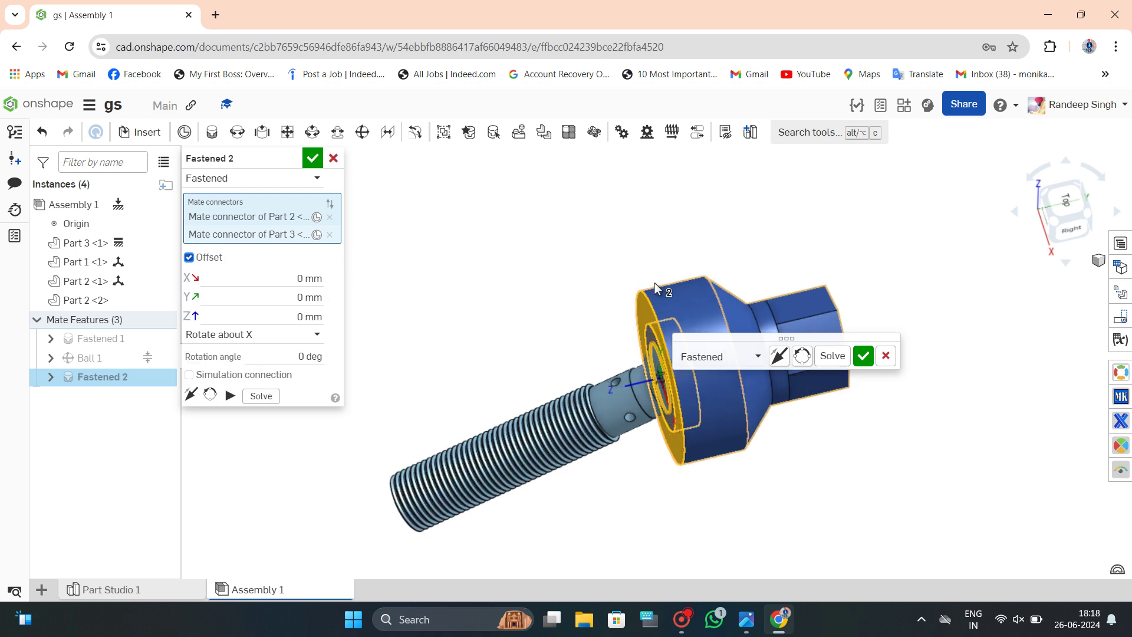
scroll(654, 282, "up", 1)
right_click_drag(655, 282, 648, 271)
scroll(645, 289, "up", 1)
left_click(216, 315)
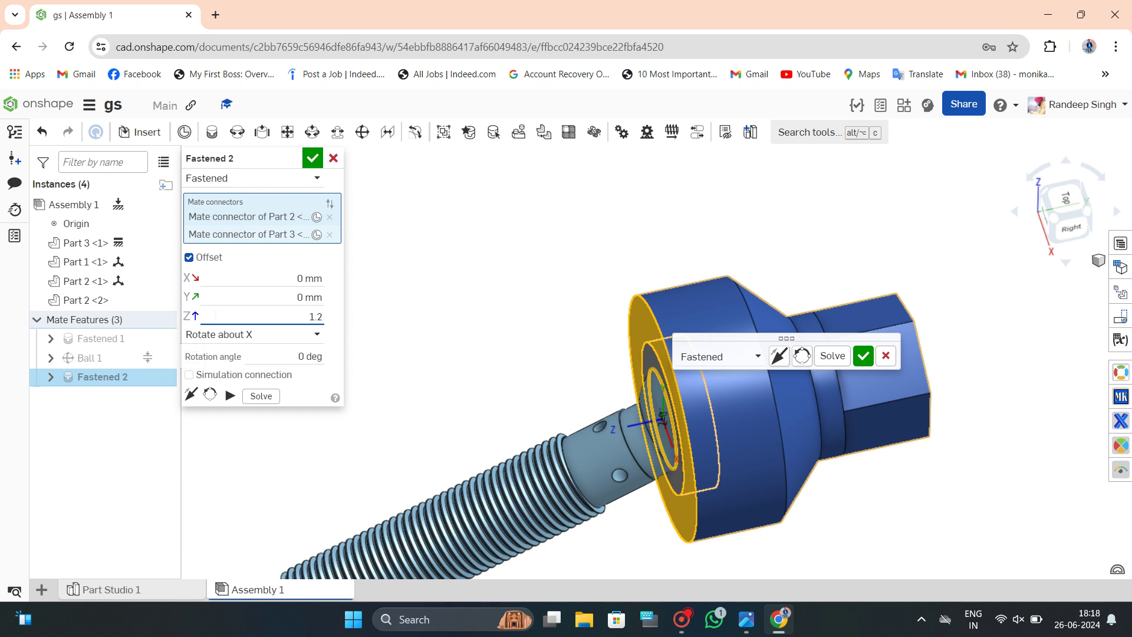
key("Return")
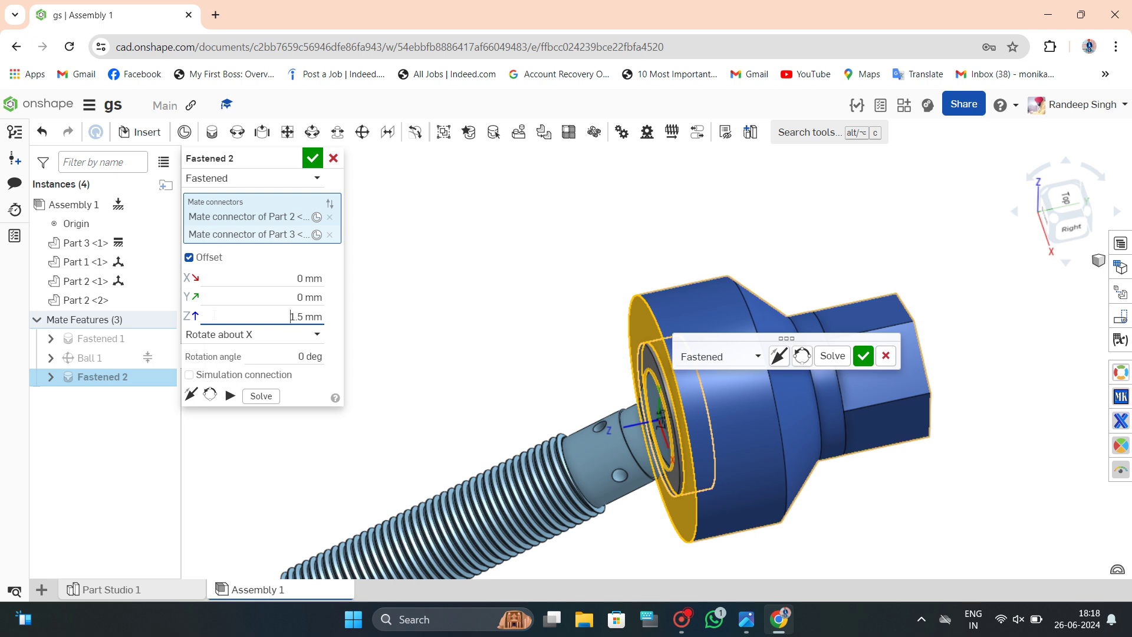
key("Return")
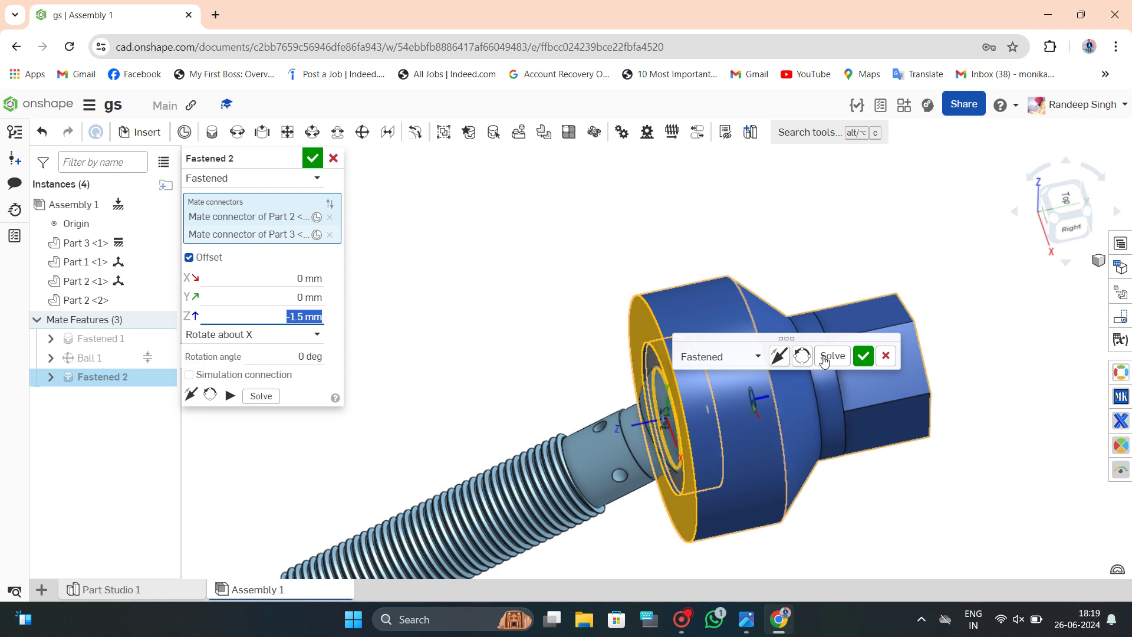
Commit Fastened 2 and cancel the extra Fastened 3 and Ball 2 mates.
left_click(864, 360)
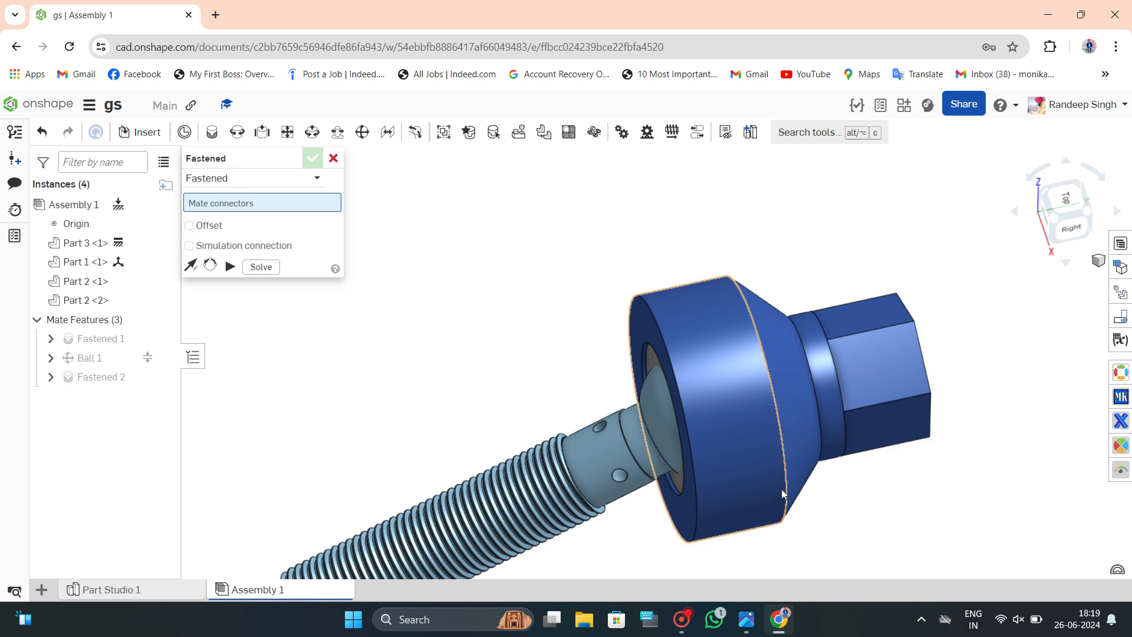
right_click_drag(781, 489, 813, 385)
scroll(781, 522, "down", 3)
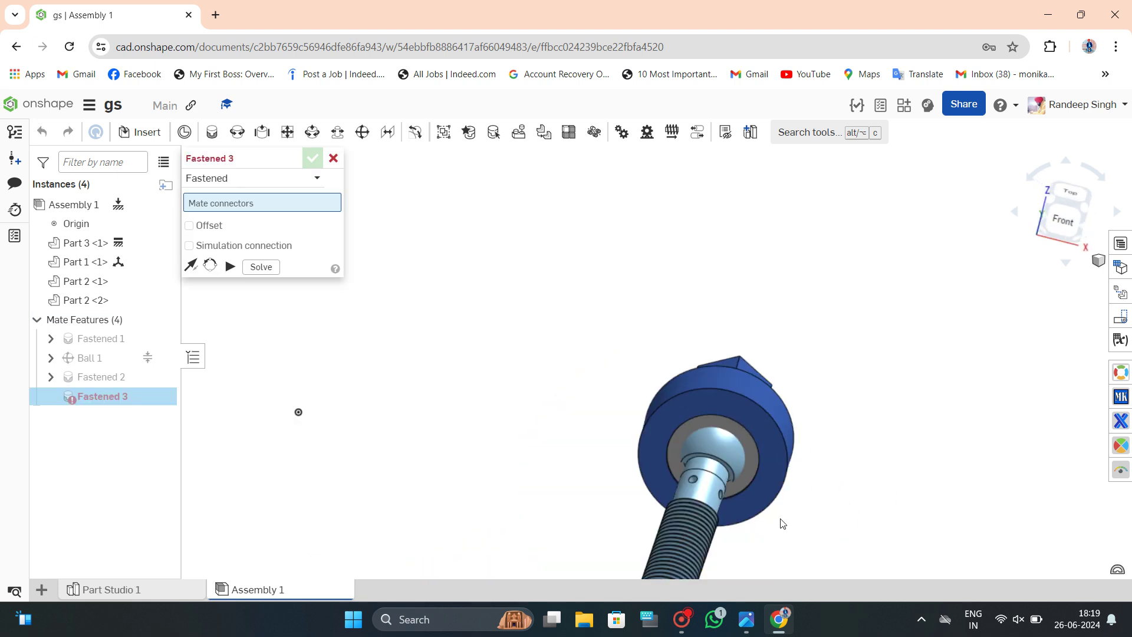
scroll(736, 459, "up", 3)
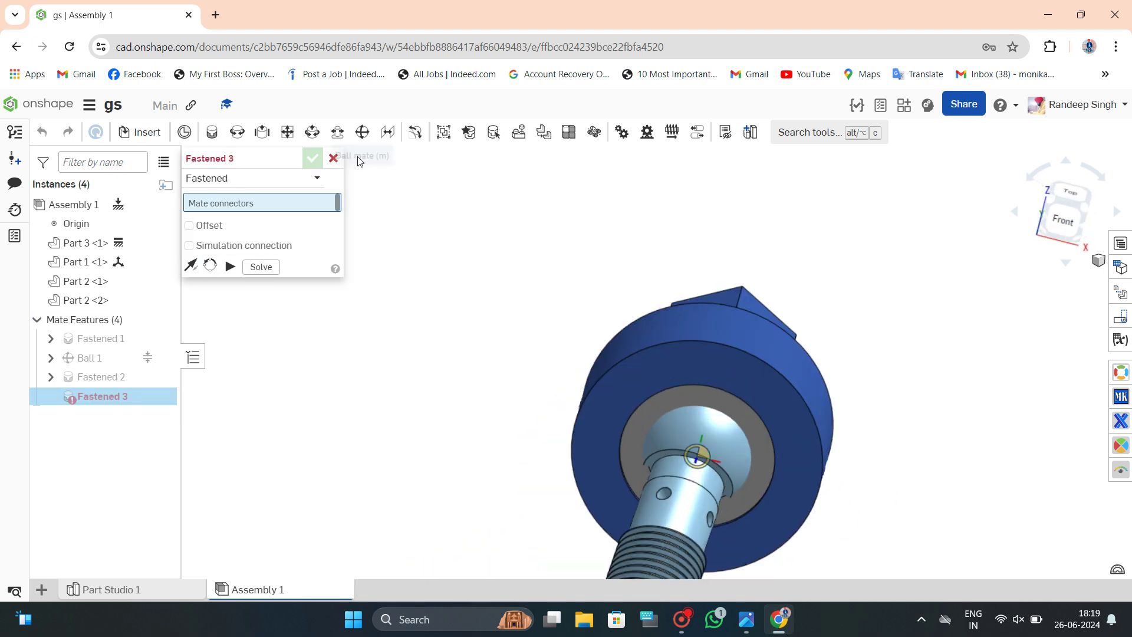
left_click(333, 160)
left_click(362, 132)
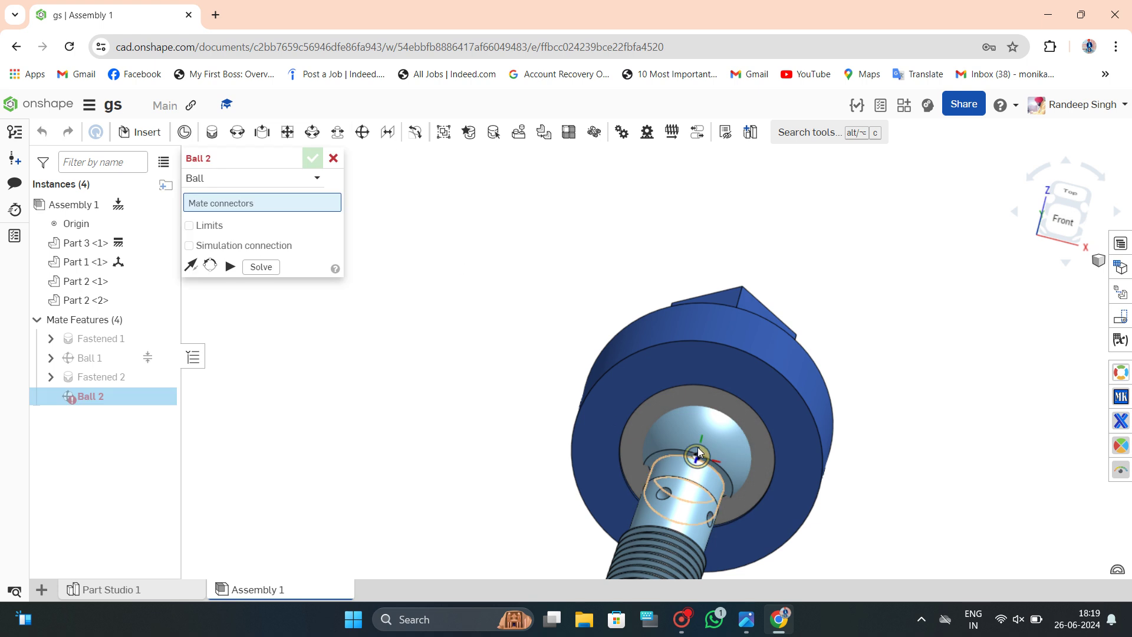
left_click(705, 436)
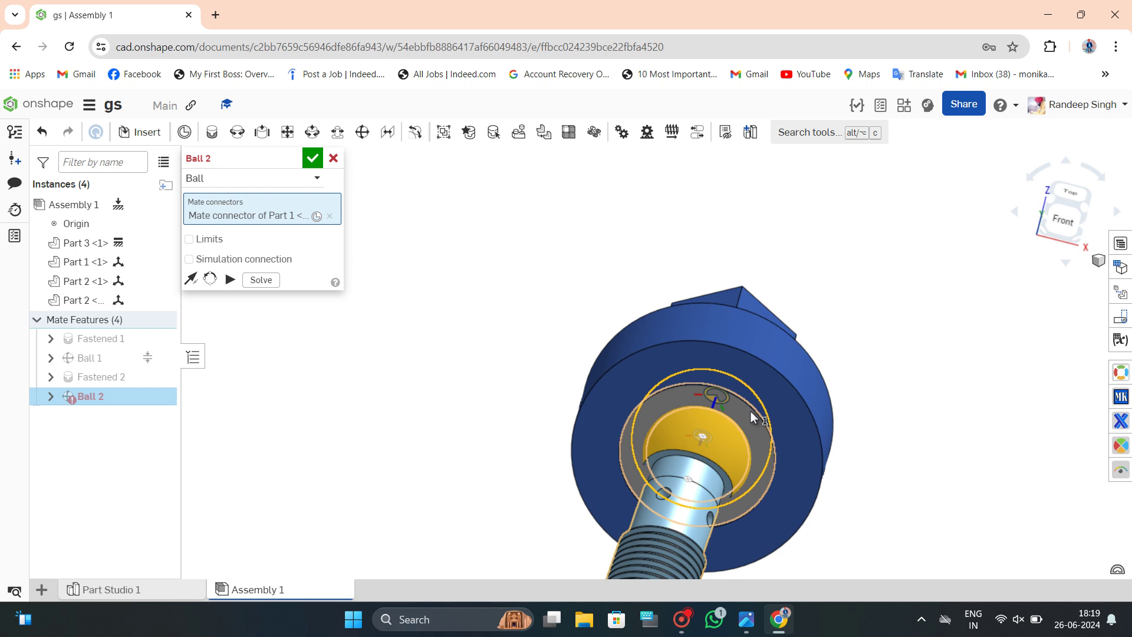
right_click_drag(751, 411, 840, 404)
key("Escape")
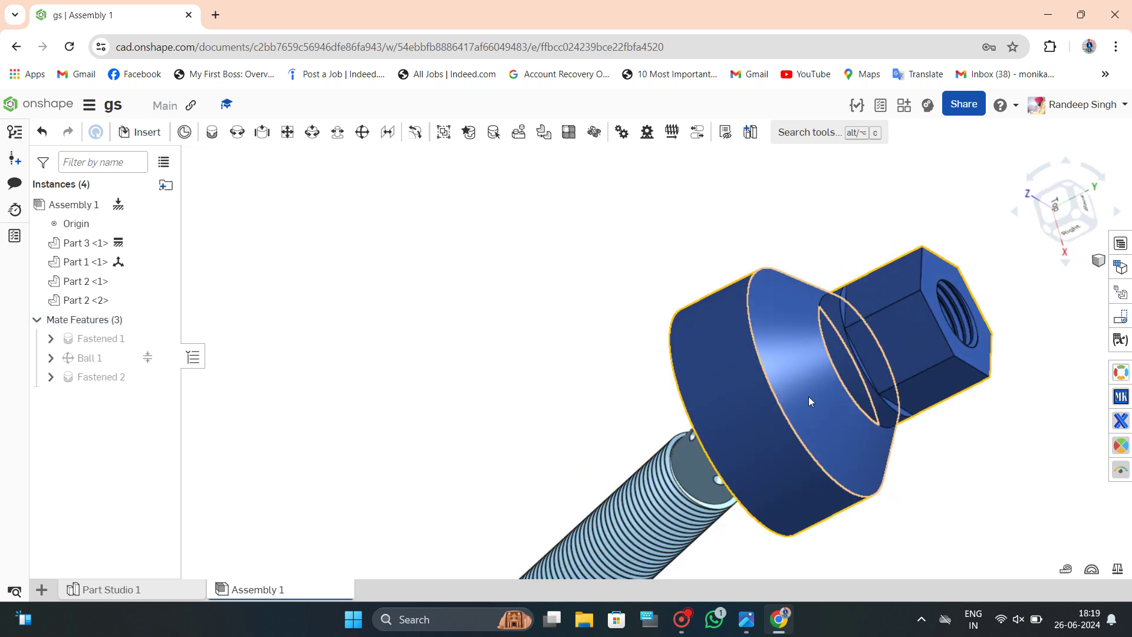
Hide housing Part 3 to leave the stud and its two rings visible.
left_click(809, 394)
right_click(807, 401)
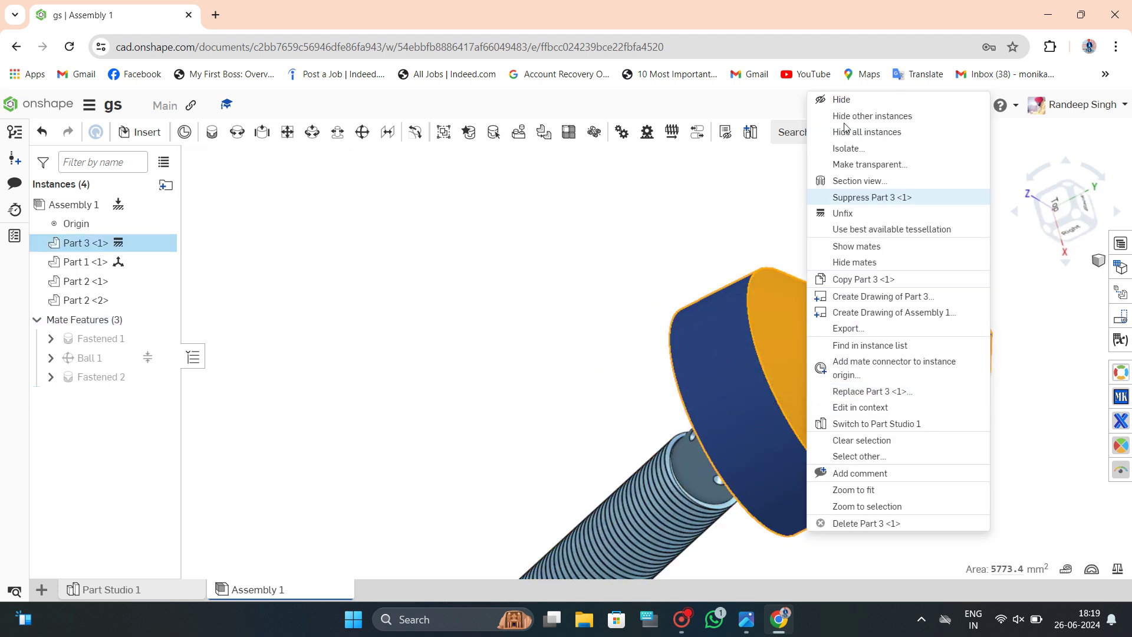
left_click(837, 102)
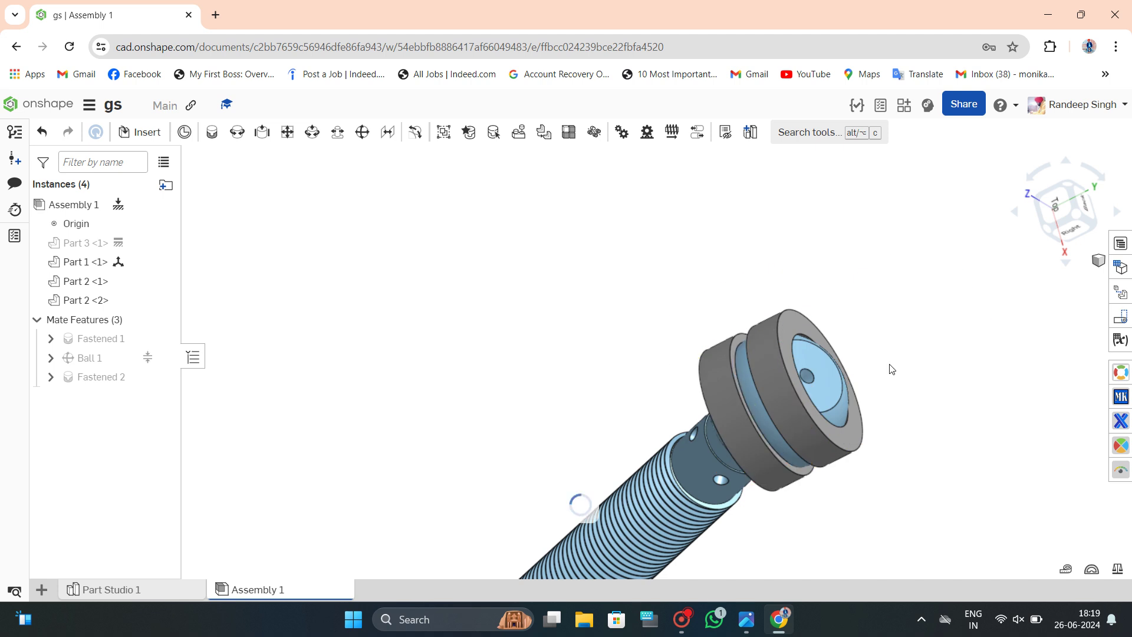
right_click_drag(889, 366, 847, 321)
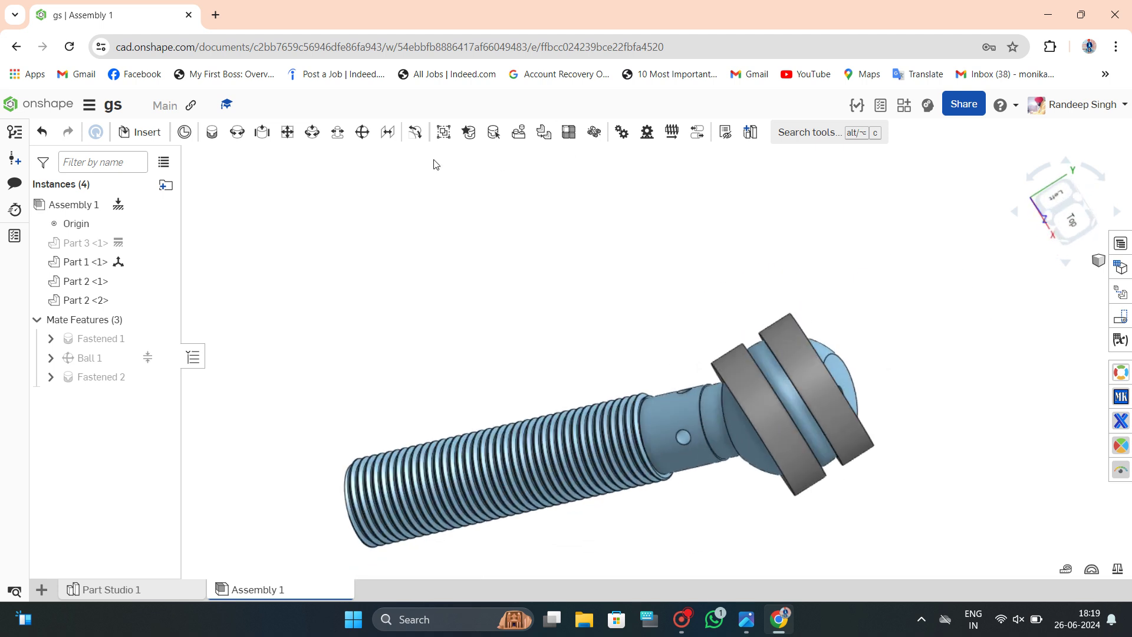
Hide the threaded stud, start a new ball mate and pick a Part 2 ring connector.
left_click(362, 132)
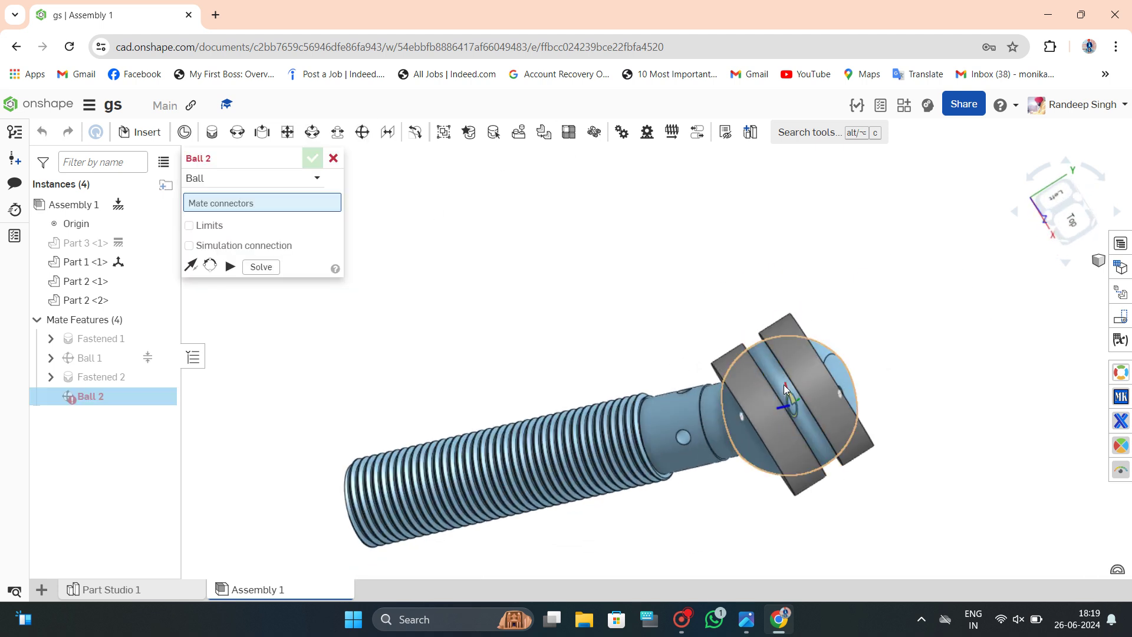
right_click_drag(791, 405, 784, 359)
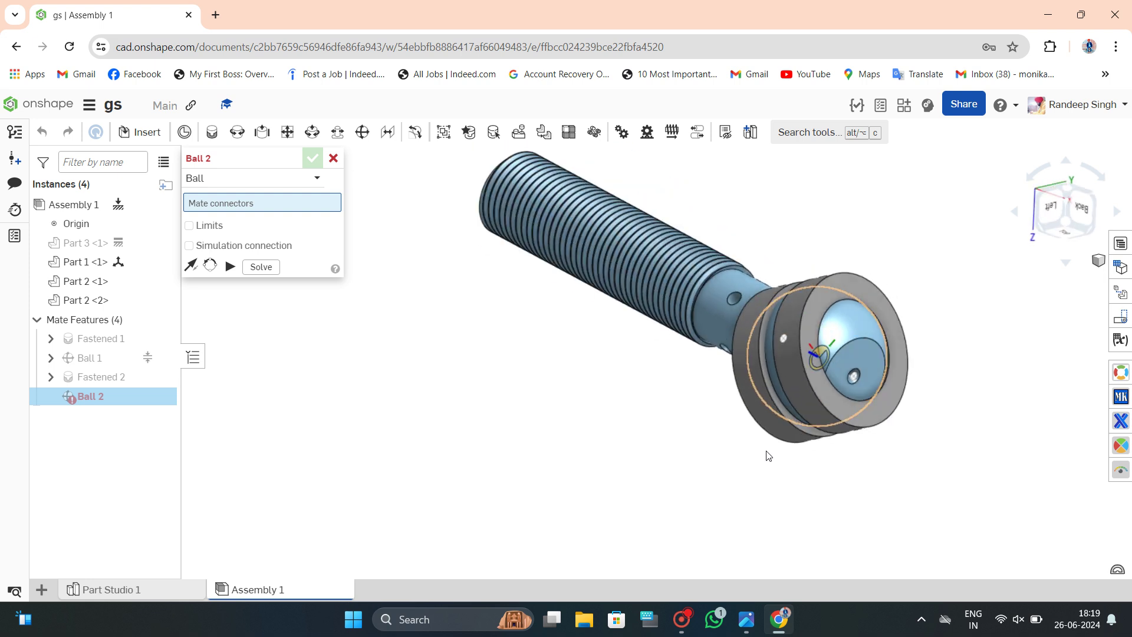
scroll(784, 359, "up", 3)
key("Escape")
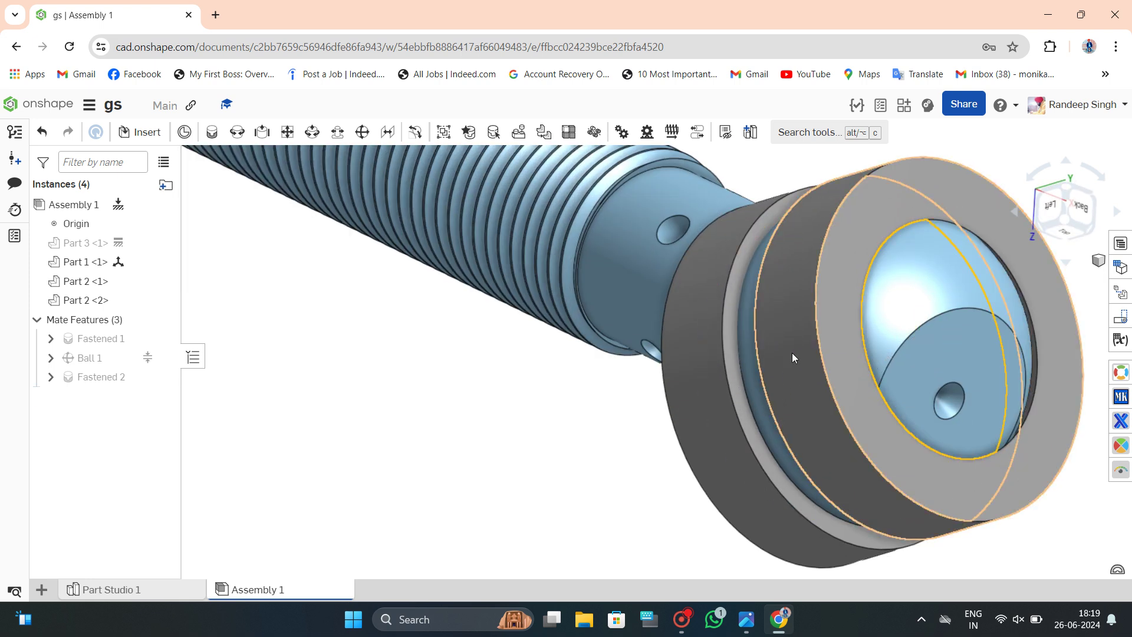
left_click(752, 361)
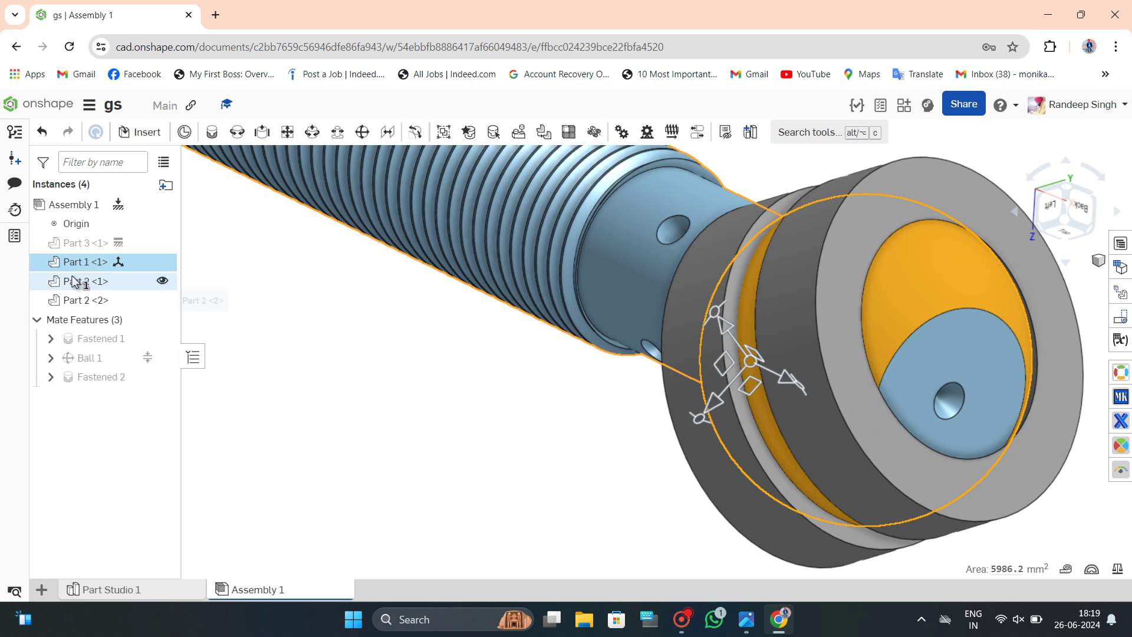
left_click(161, 263)
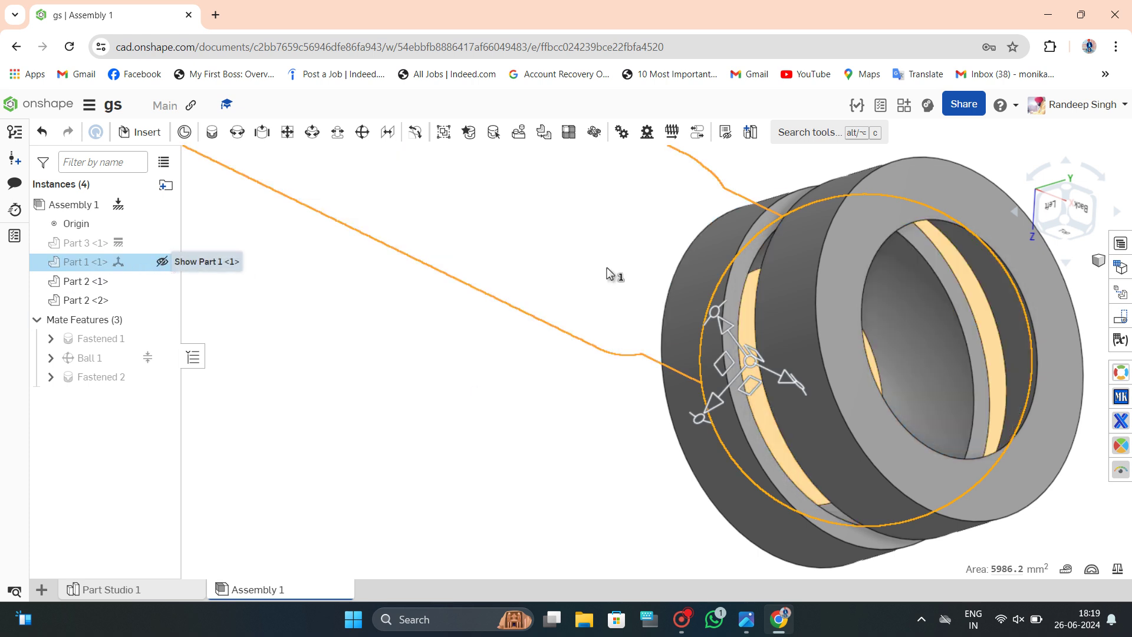
left_click(362, 132)
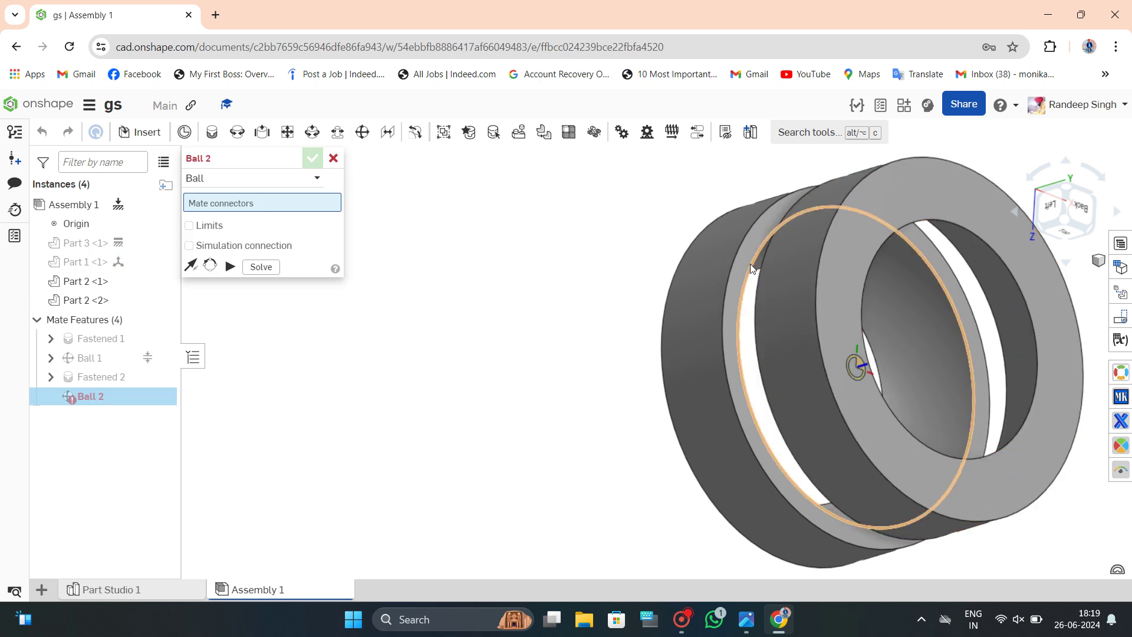
left_click(915, 329)
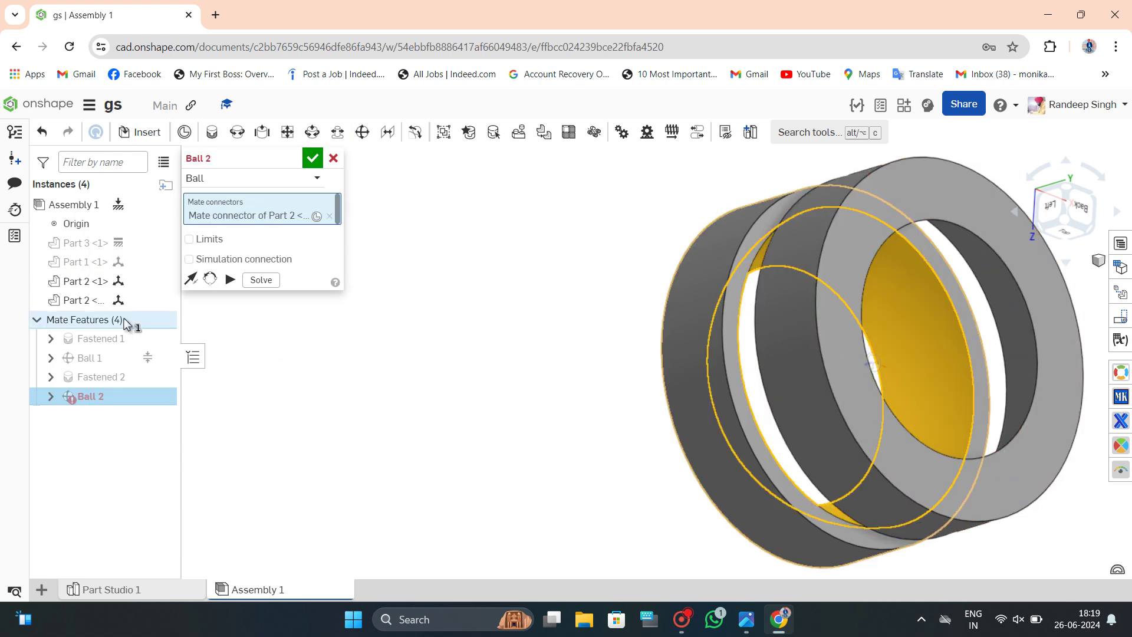
Show the stud again, pick its ball connector on Part 1 and commit Ball 2.
left_click(161, 242)
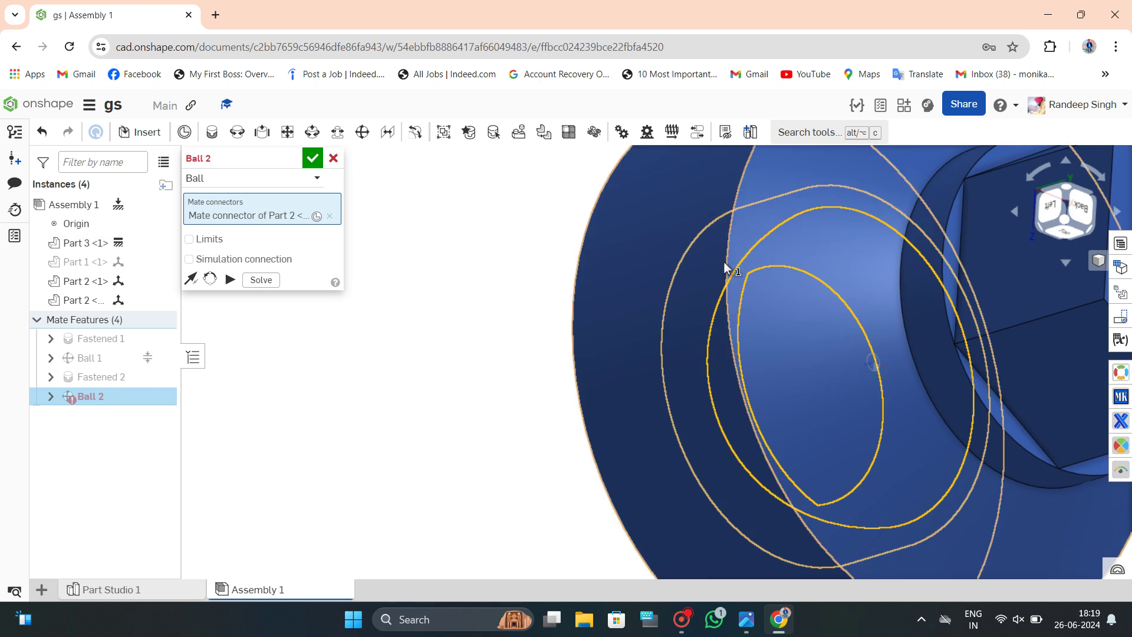
mouse_move(162, 261)
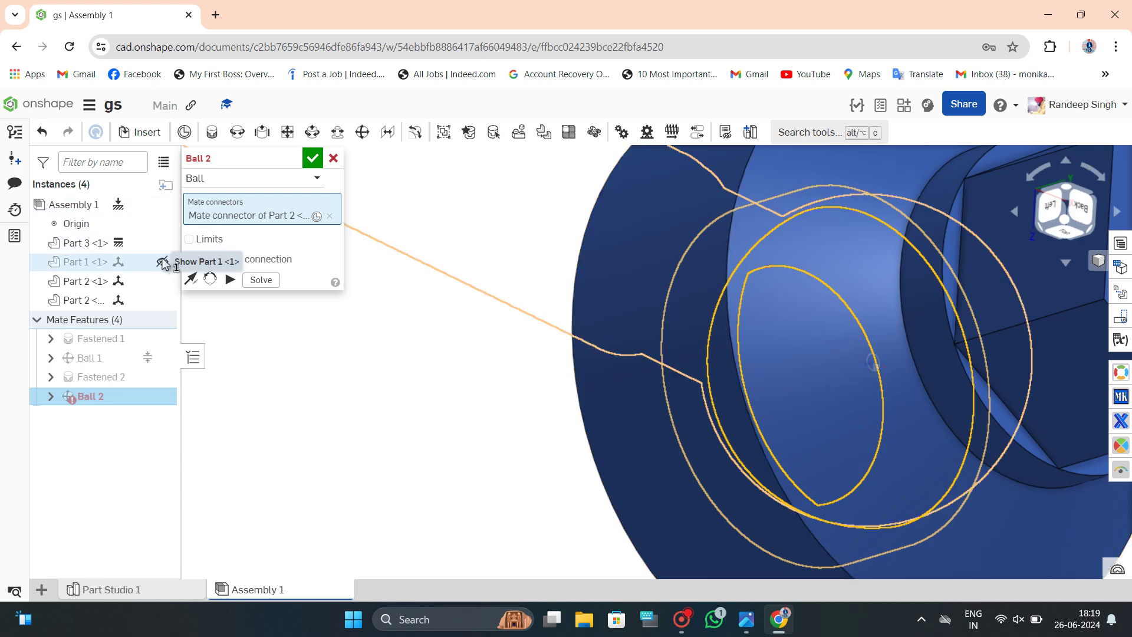
left_click(162, 242)
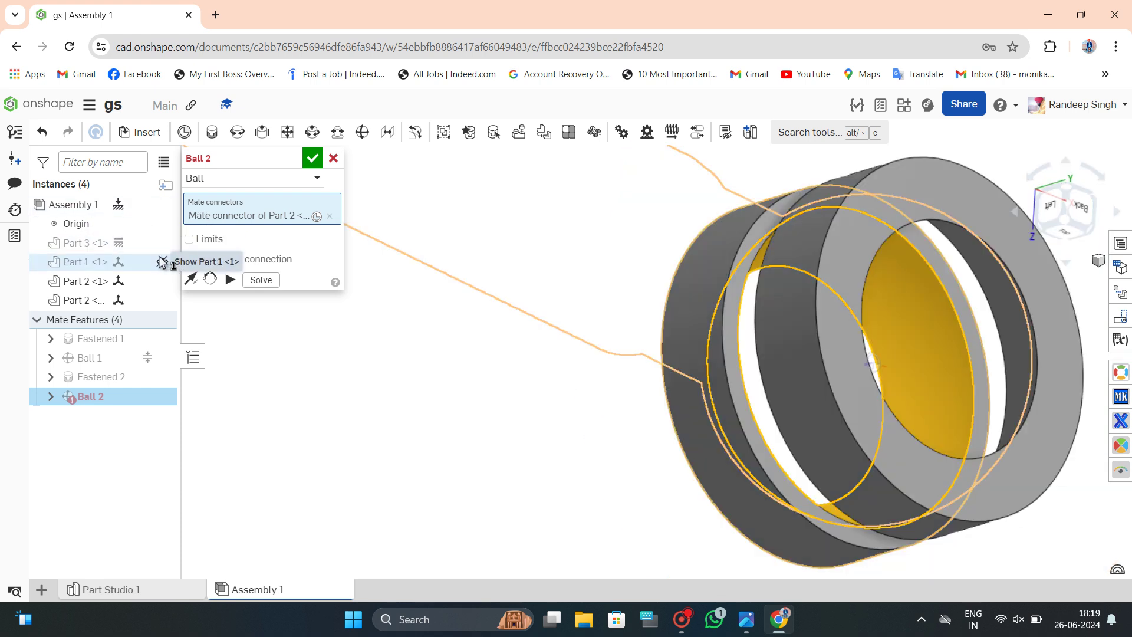
left_click(161, 300)
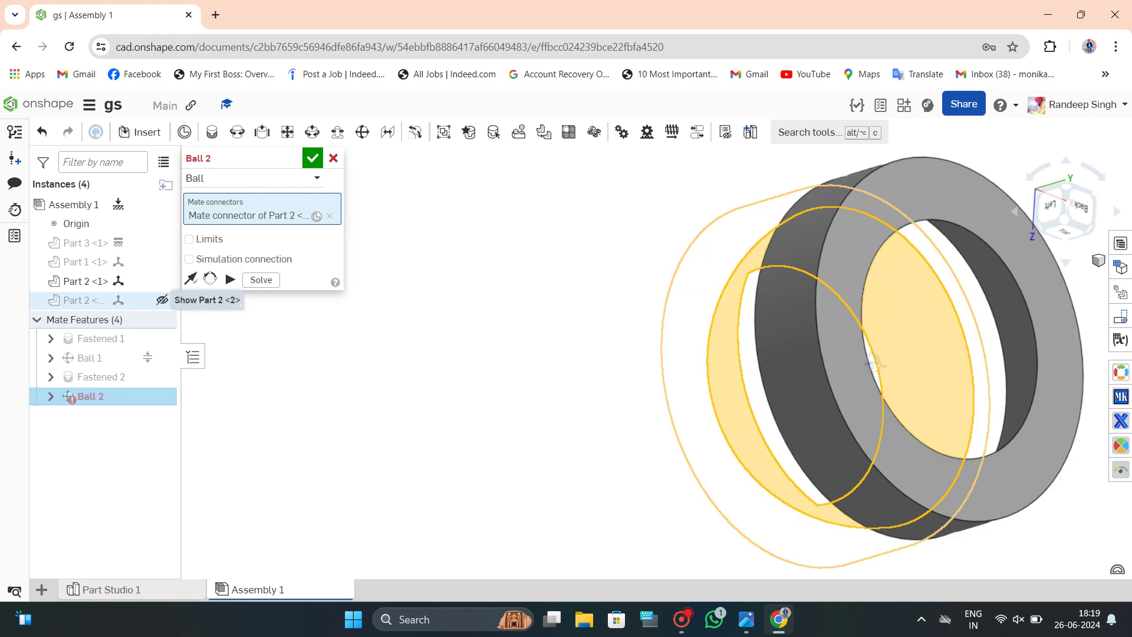
left_click(158, 301)
left_click(162, 261)
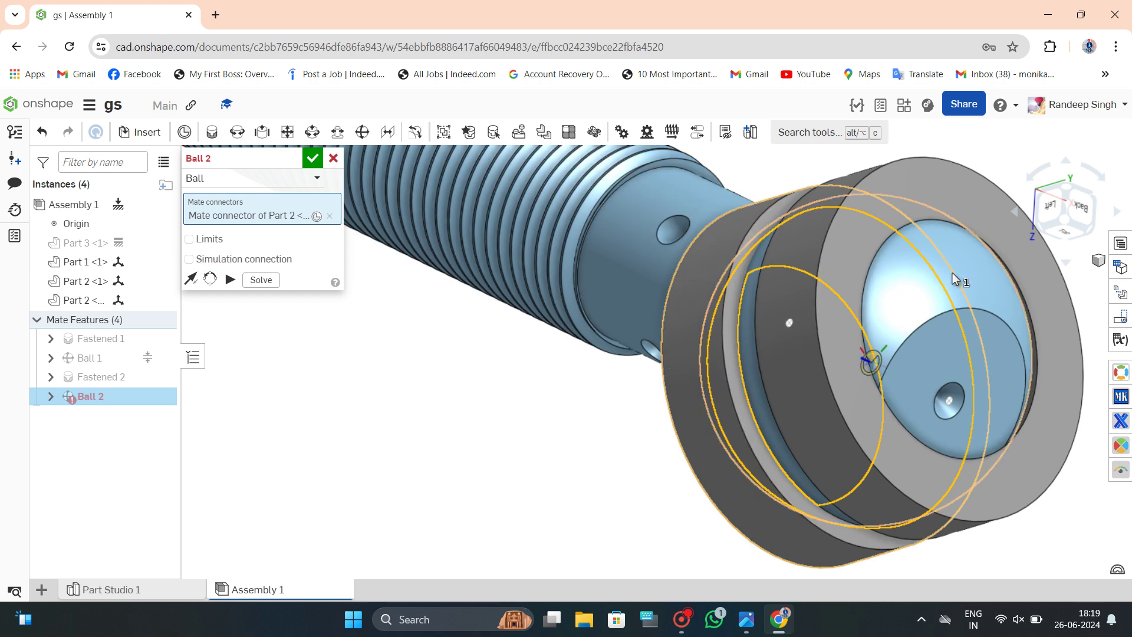
scroll(878, 317, "down", 3)
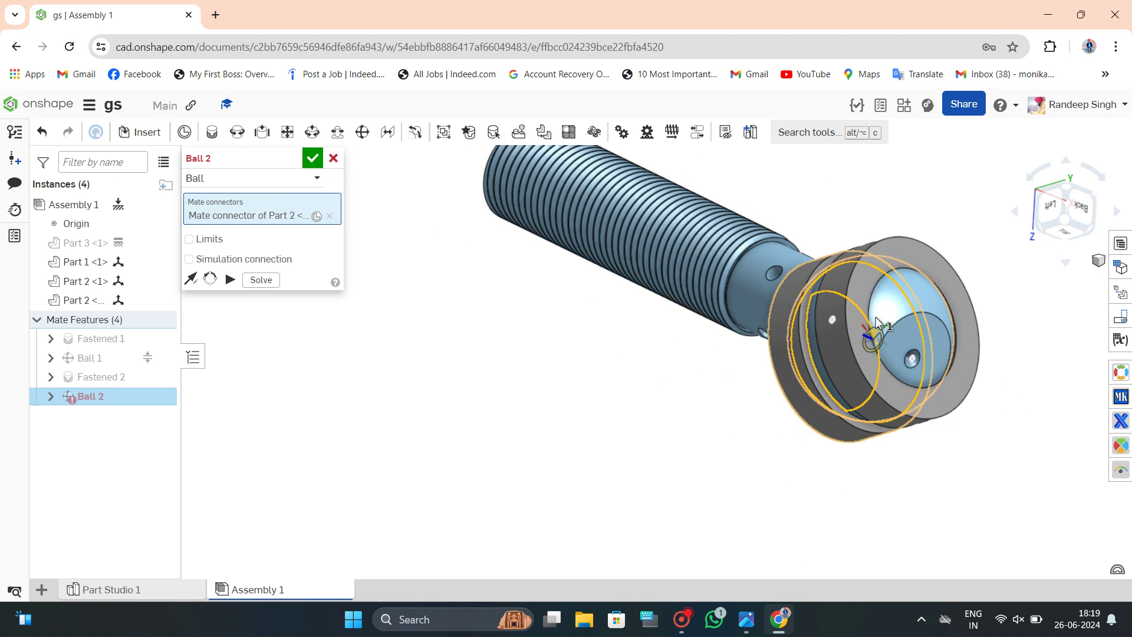
mouse_move(876, 316)
right_mouse_down()
mouse_move(886, 352)
mouse_move(894, 309)
right_mouse_up()
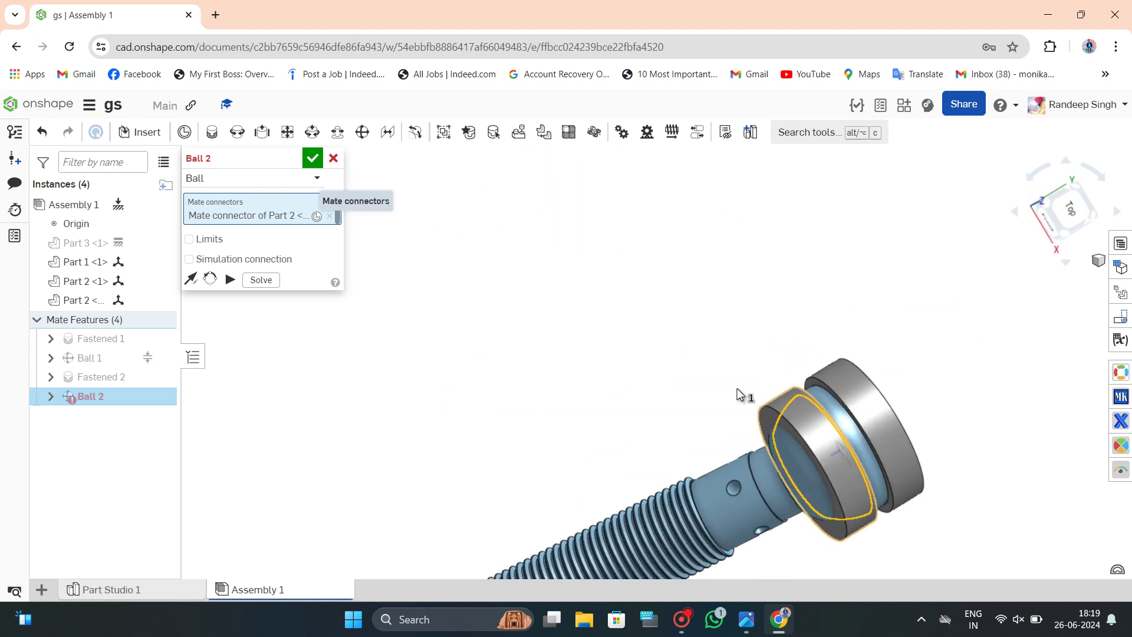
left_click(837, 412)
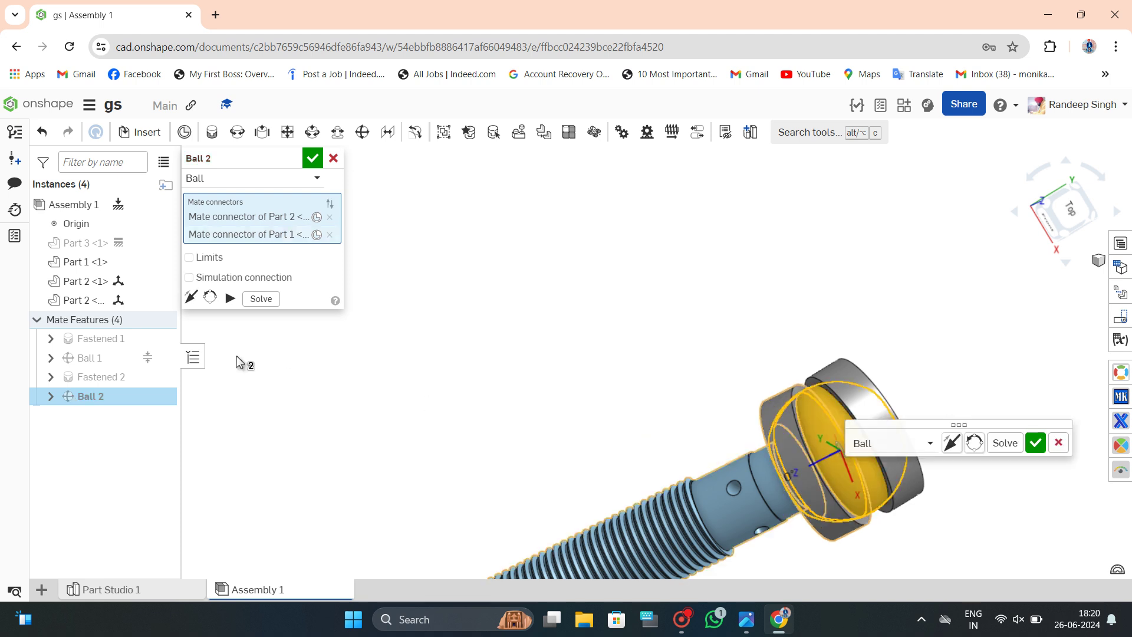
left_click(313, 159)
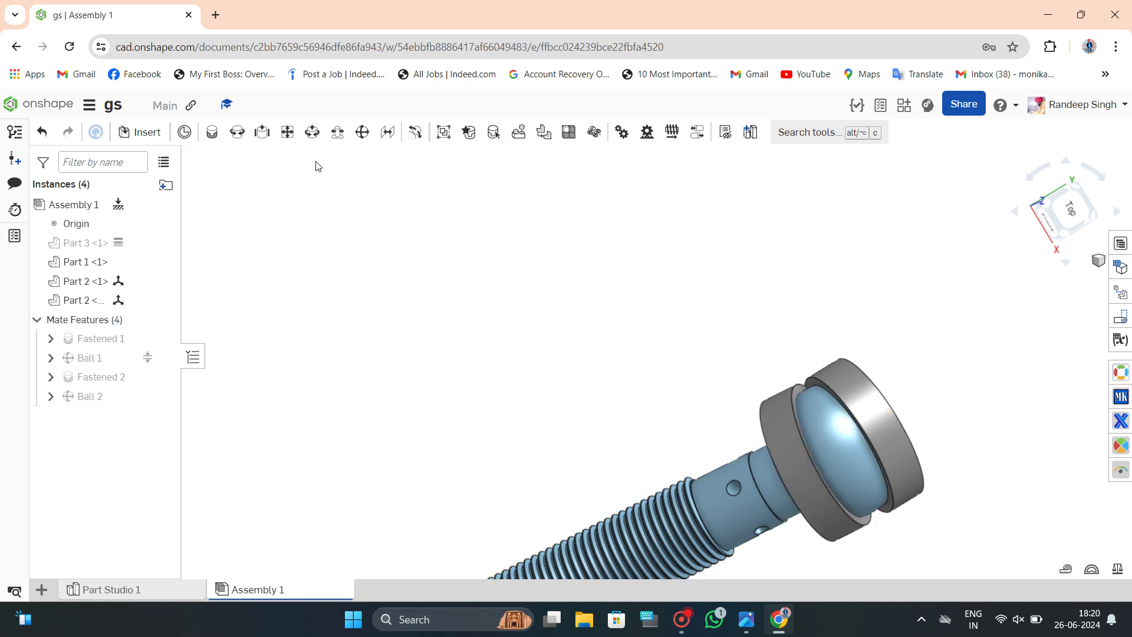
Delete the conflicting Ball 1 mate and swing the stud on Ball 2 to test it.
right_click(113, 358)
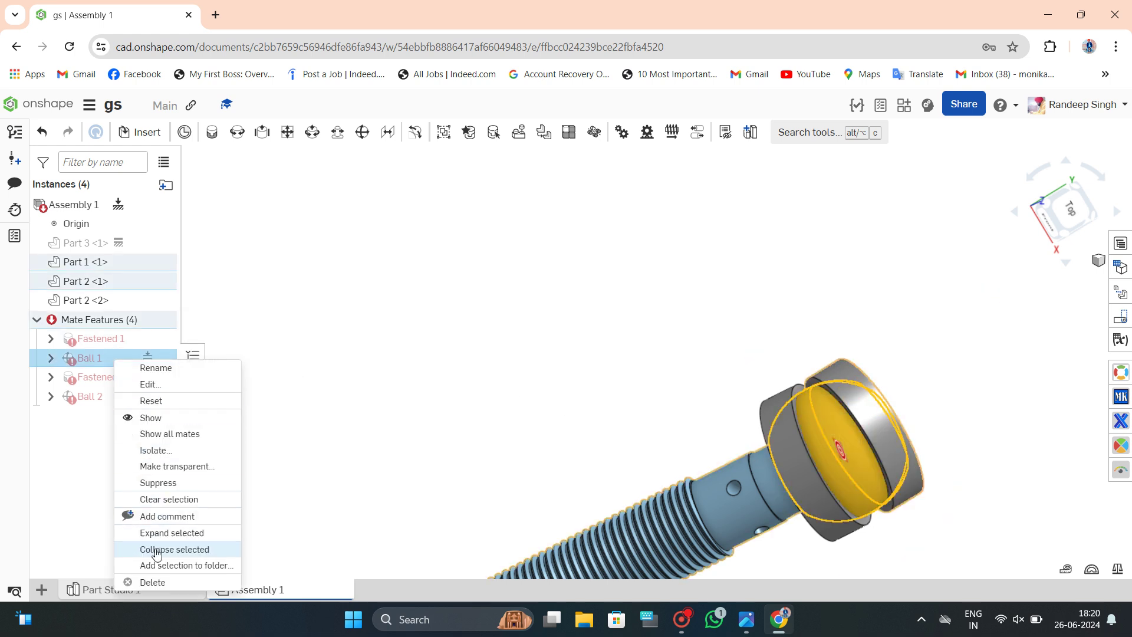
left_click(214, 512)
mouse_move(543, 330)
right_mouse_down()
mouse_move(525, 329)
mouse_move(566, 306)
mouse_move(584, 433)
right_mouse_up()
mouse_move(680, 379)
left_mouse_down()
mouse_move(501, 352)
mouse_move(527, 407)
mouse_move(631, 398)
mouse_move(480, 500)
mouse_move(475, 530)
mouse_move(404, 510)
mouse_move(691, 382)
mouse_move(625, 436)
left_mouse_up()
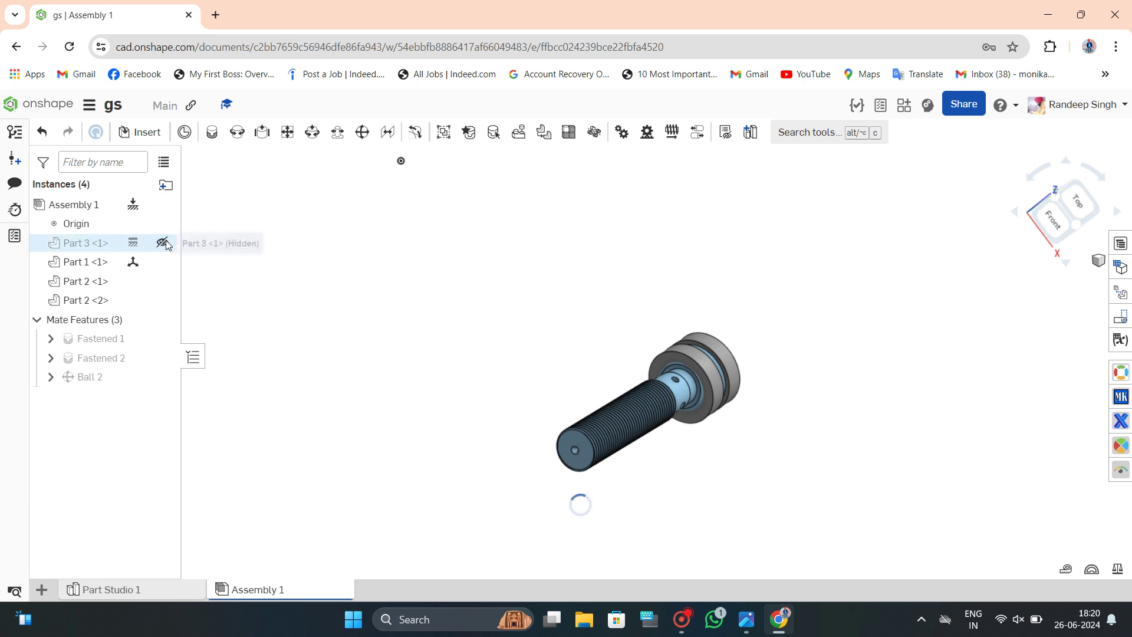
Show the hex-end housing again and swing the stud from front and isometric views.
left_click(167, 247)
left_click(1053, 221)
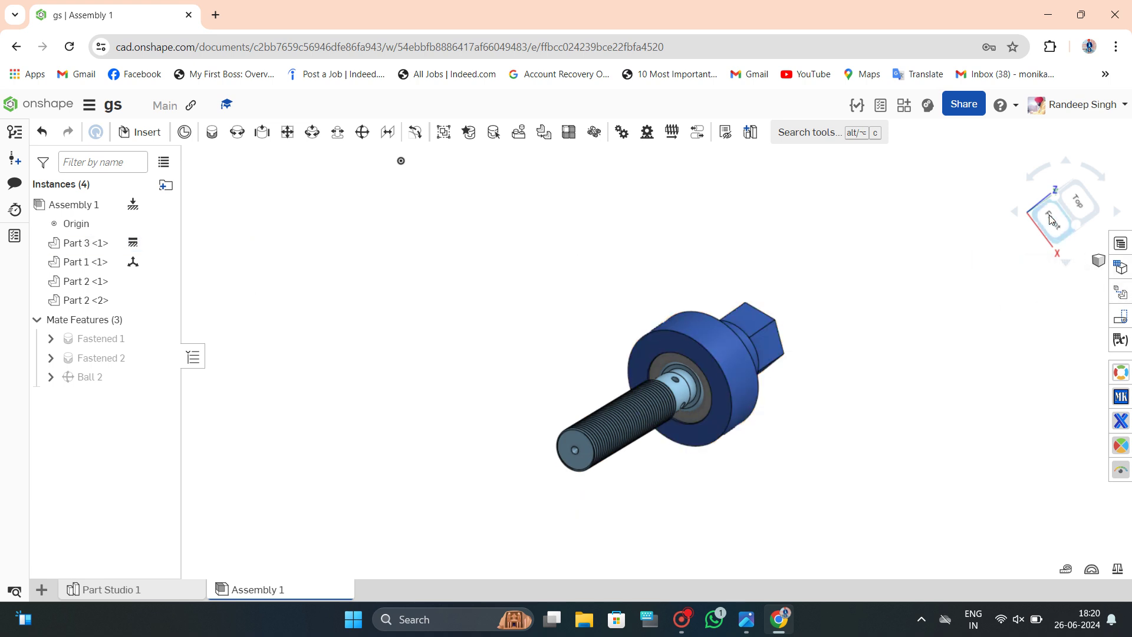
scroll(455, 275, "down", 3)
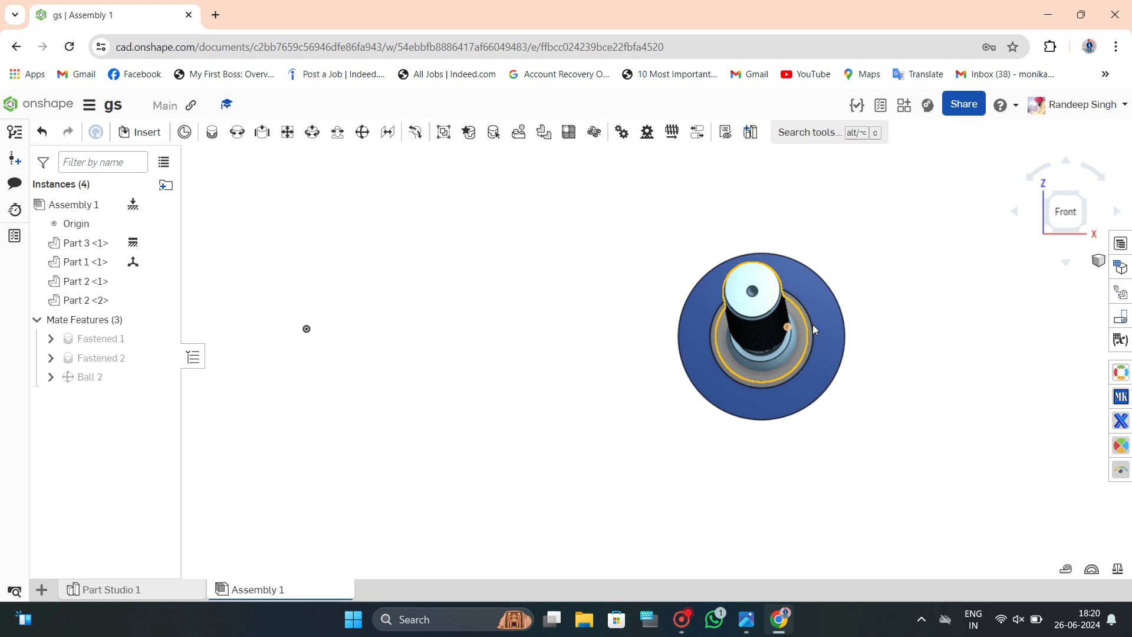
right_click_drag(813, 324, 835, 294)
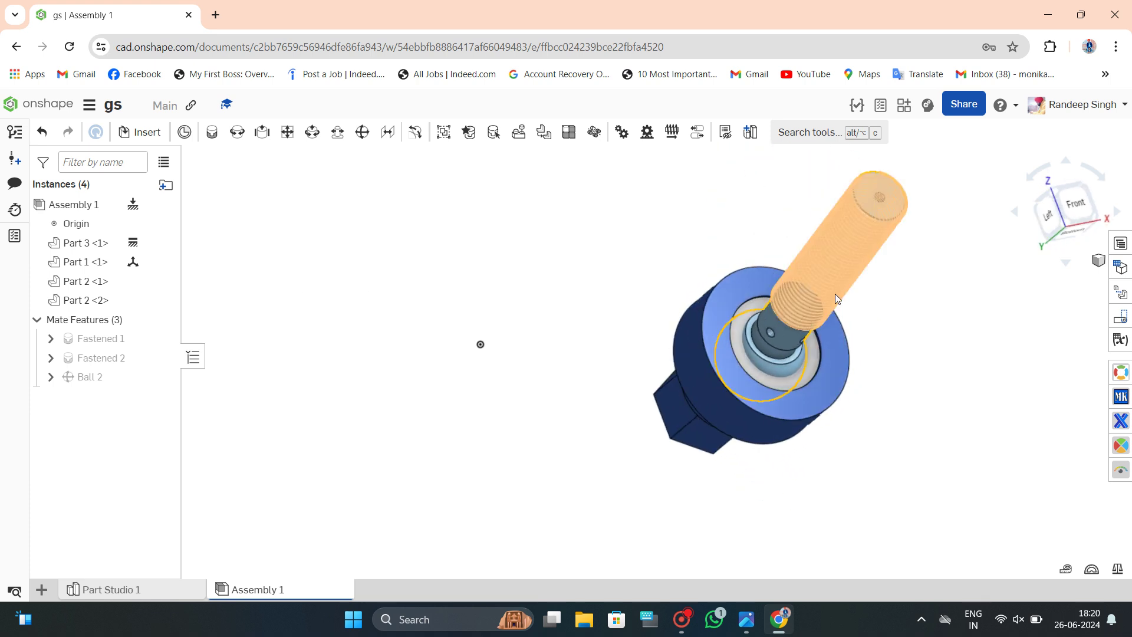
left_click_drag(835, 294, 845, 309)
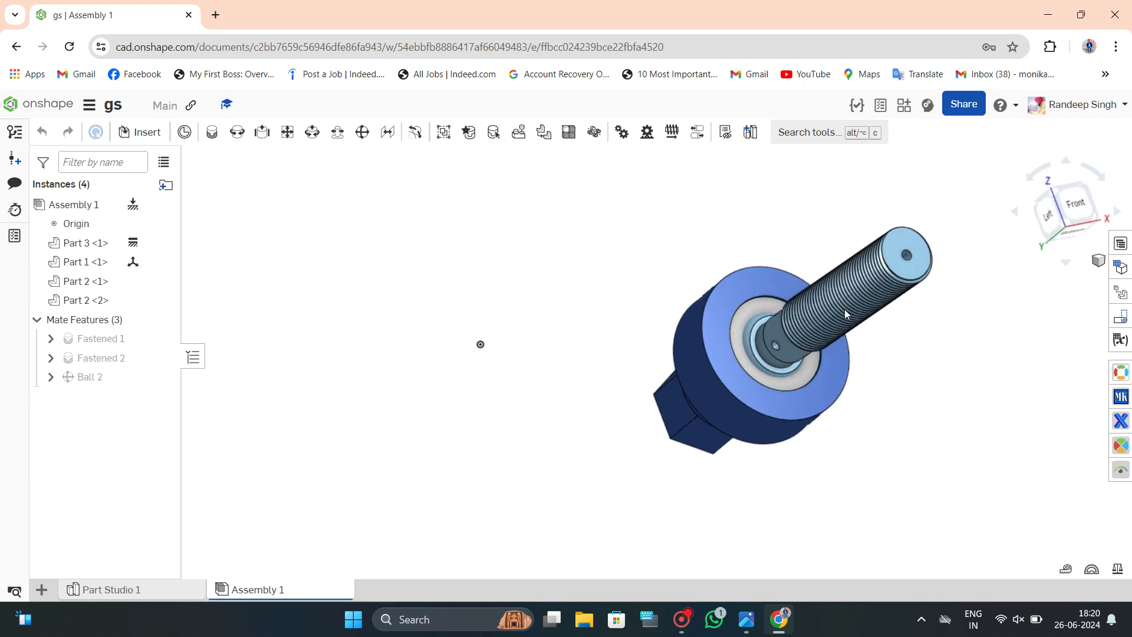
scroll(815, 331, "up", 5)
mouse_move(807, 391)
right_mouse_down()
mouse_move(787, 329)
mouse_move(780, 373)
mouse_move(822, 407)
right_mouse_up()
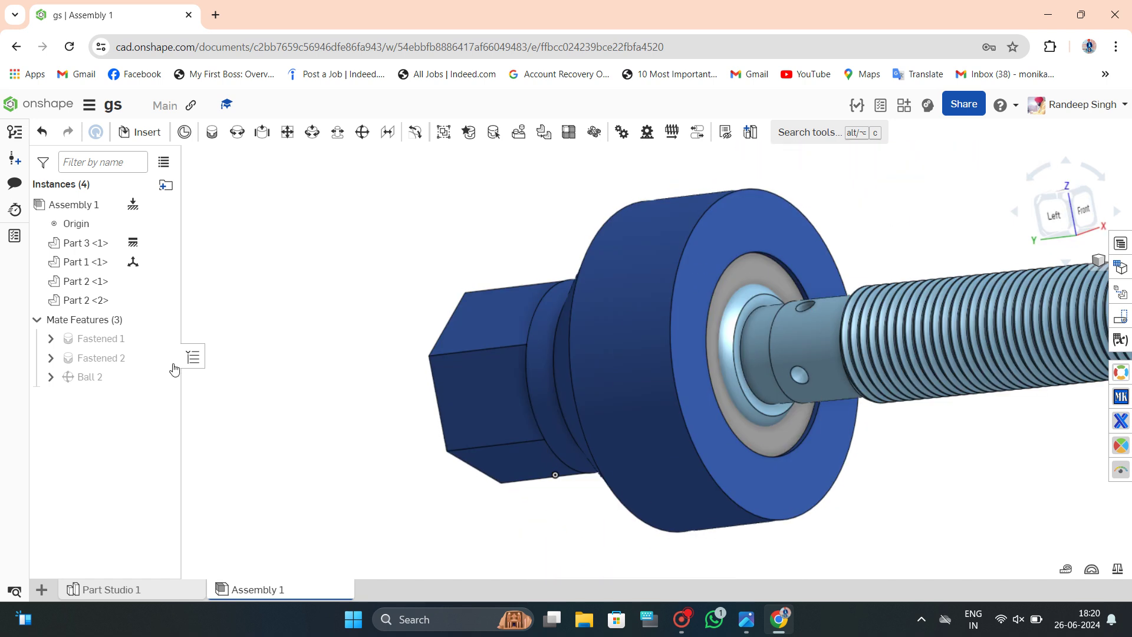
Limit the Ball 2 mate to a 15° cone and swing the stud to test the limit.
right_click(88, 377)
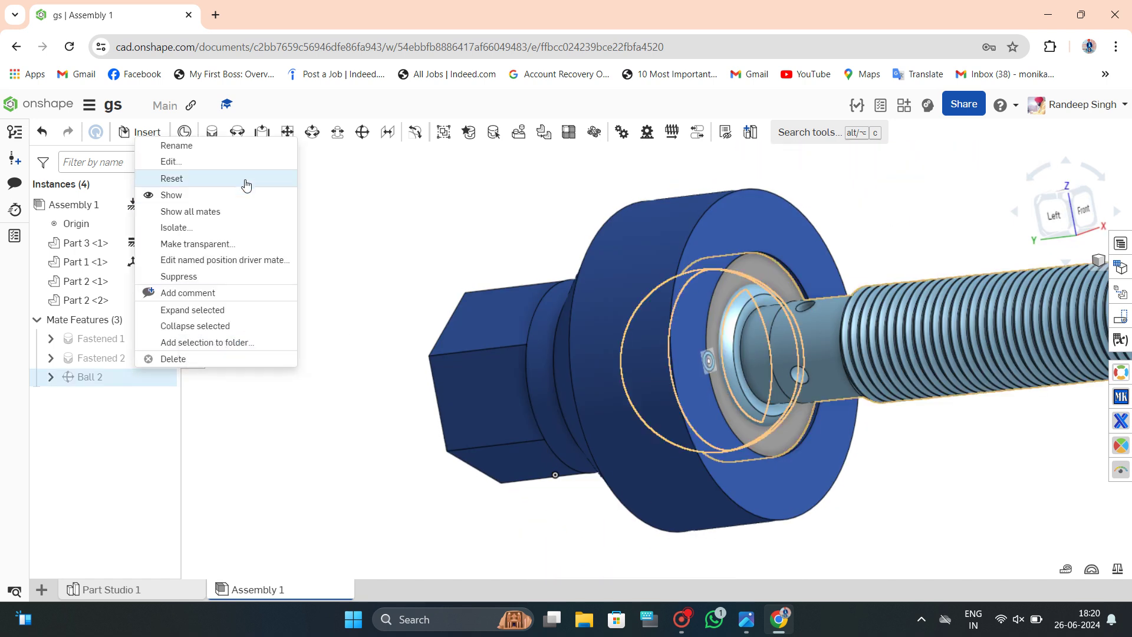
left_click(248, 162)
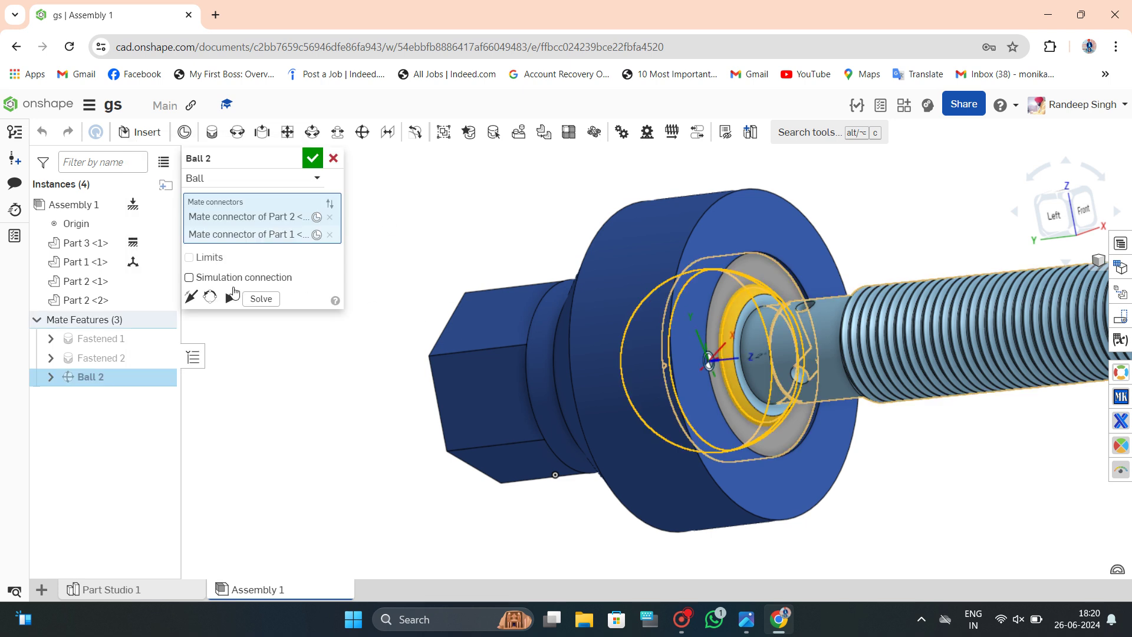
left_click(203, 257)
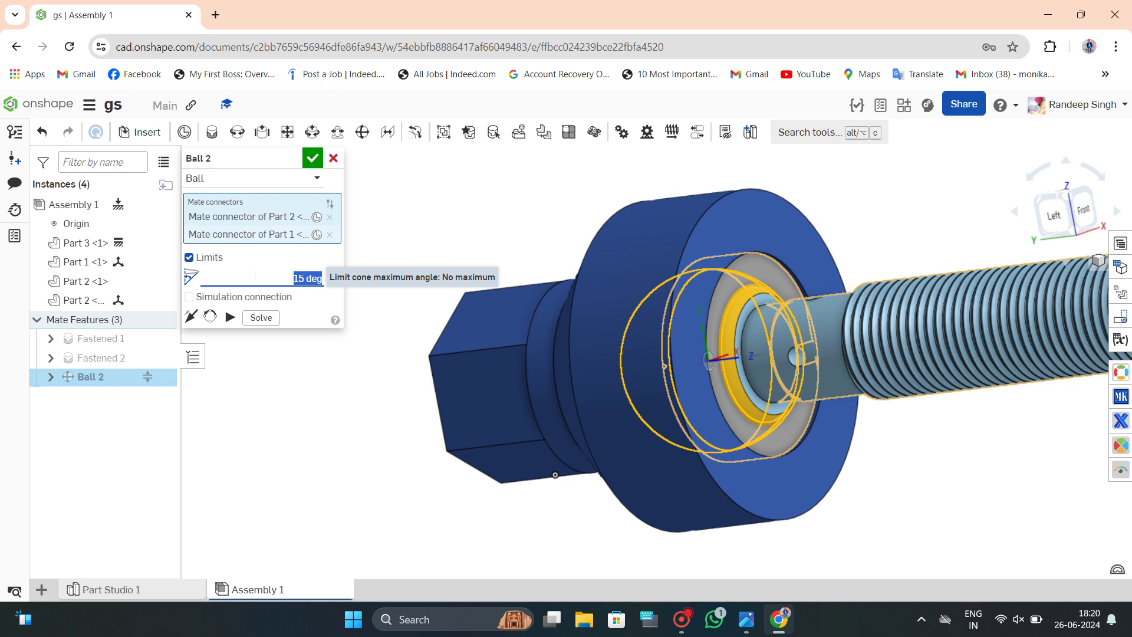
left_click(312, 158)
scroll(484, 339, "down", 3)
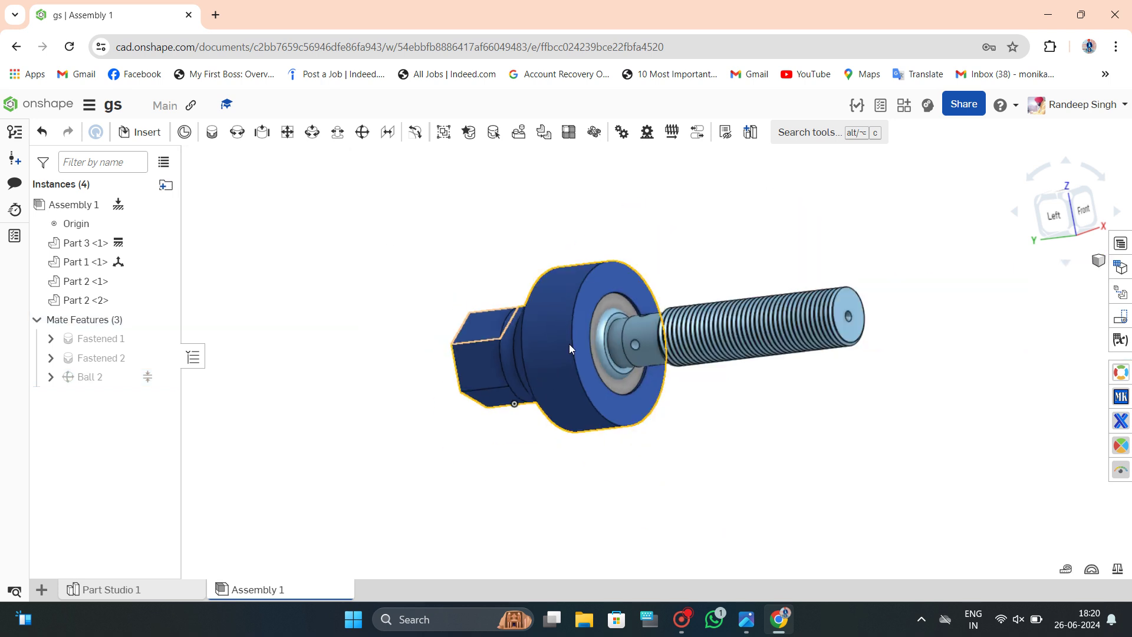
left_click_drag(602, 348, 808, 361)
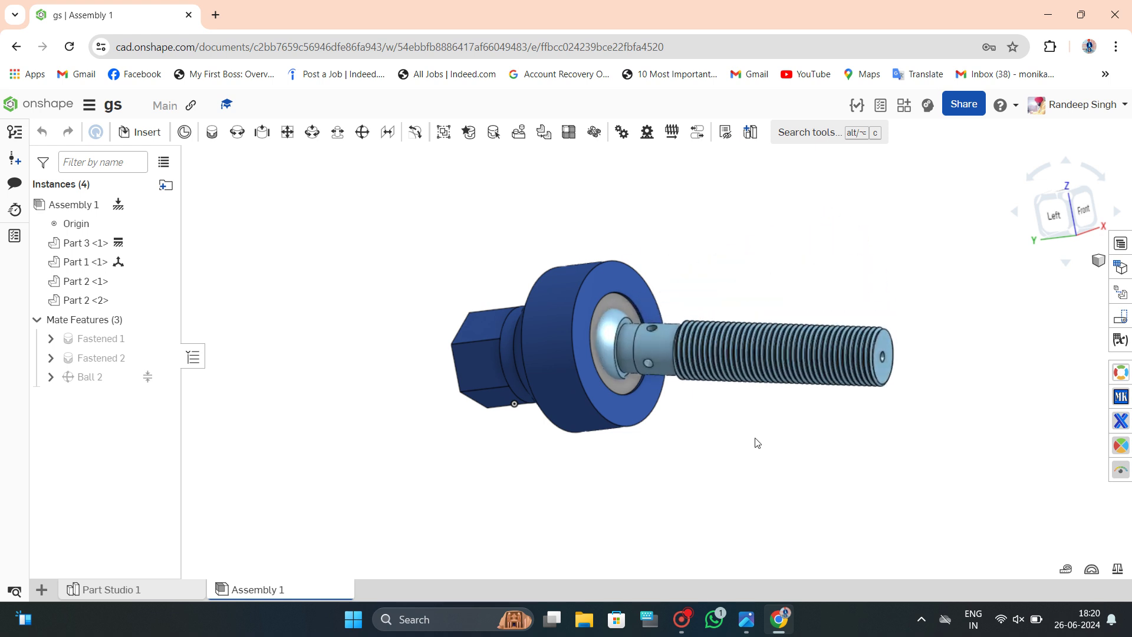
left_click_drag(808, 362, 811, 371)
Run interference detection on Assembly 1 and close the results.
right_click(73, 206)
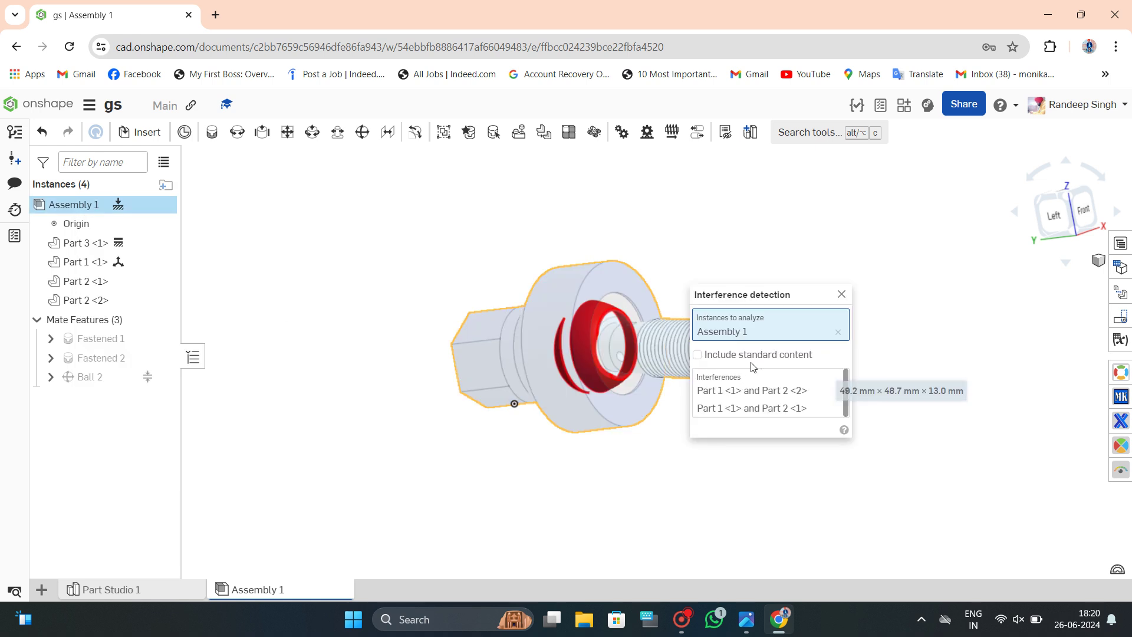
mouse_move(1041, 323)
right_mouse_down()
mouse_move(961, 417)
mouse_move(927, 424)
right_mouse_up()
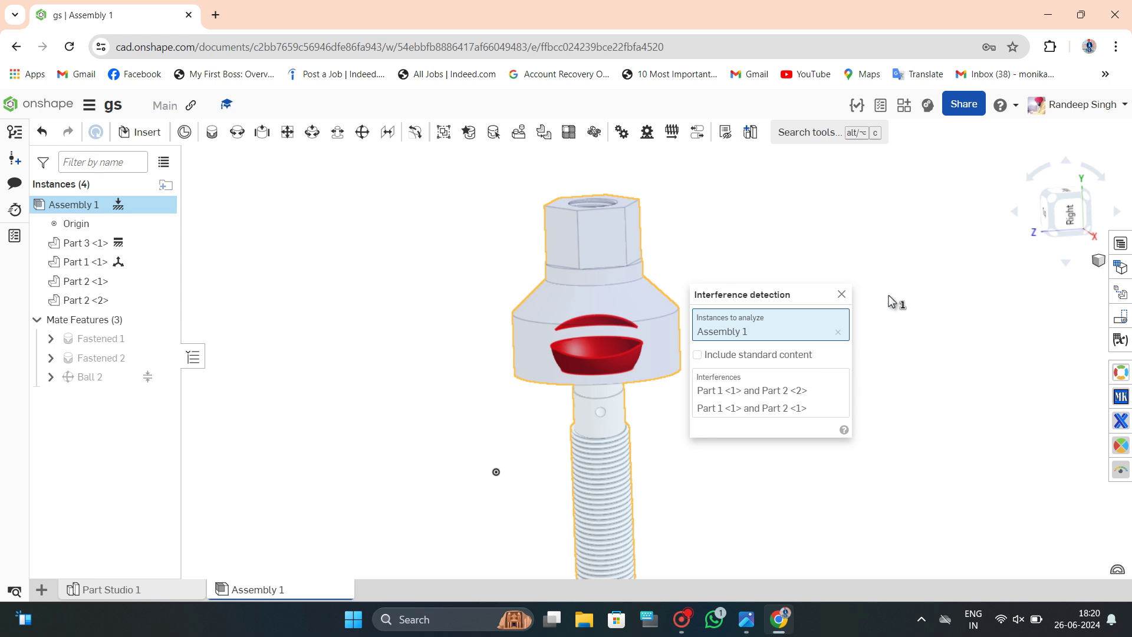
scroll(889, 294, "down", 3)
left_click(842, 294)
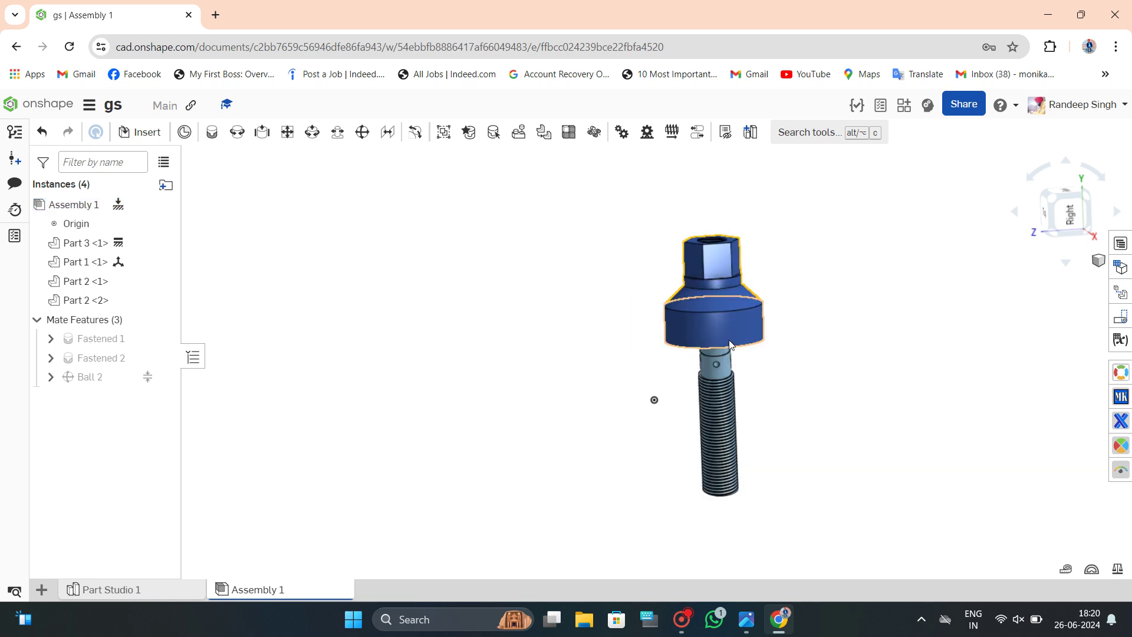
Undo five recent edits so Ball 1 returns and Ball 2 is removed.
key("ctrl+z")
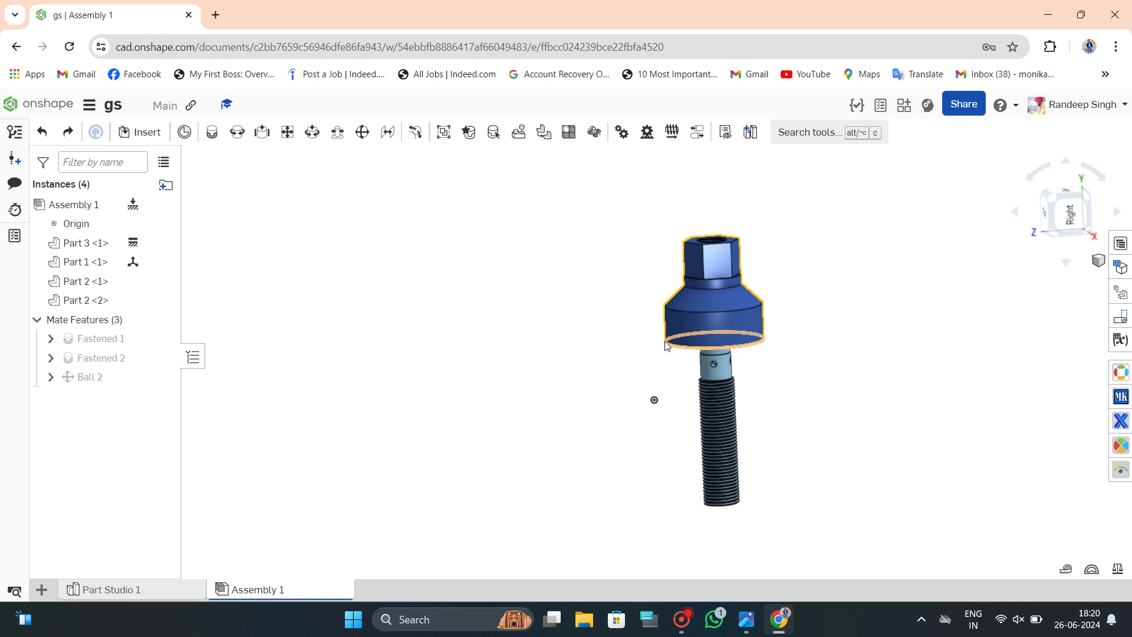
key("ctrl+z")
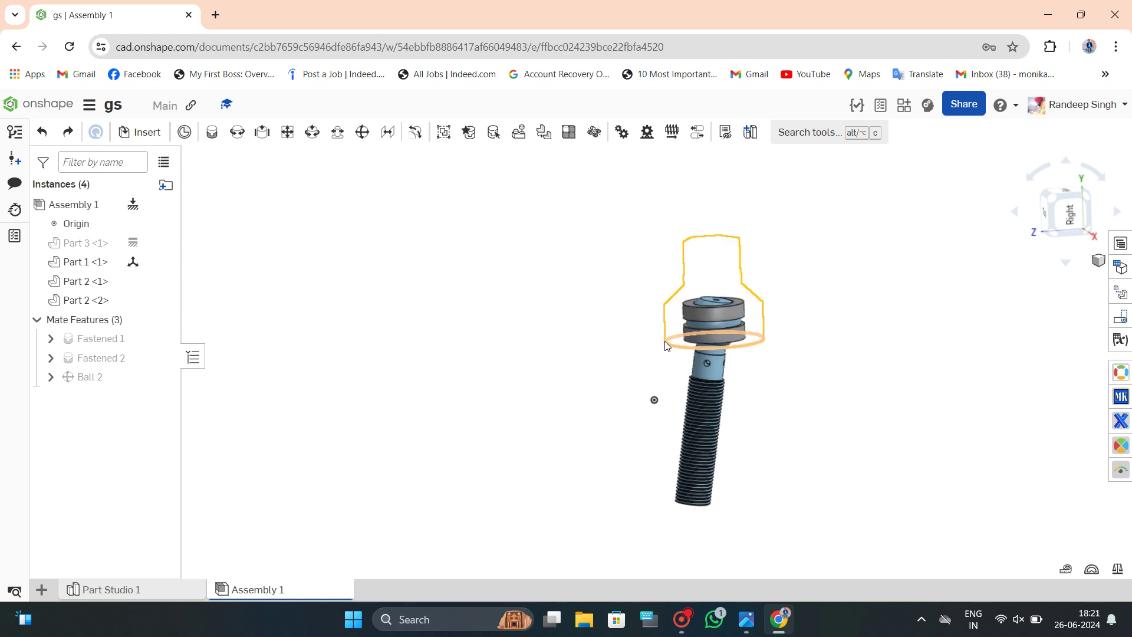
key("ctrl+z")
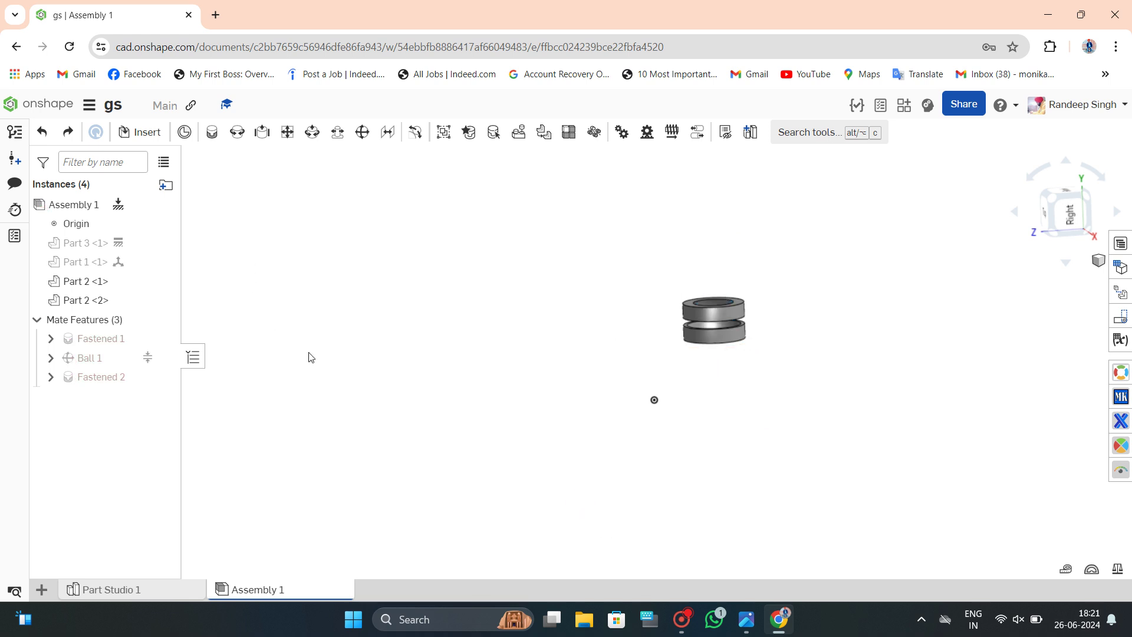
key("ctrl+z")
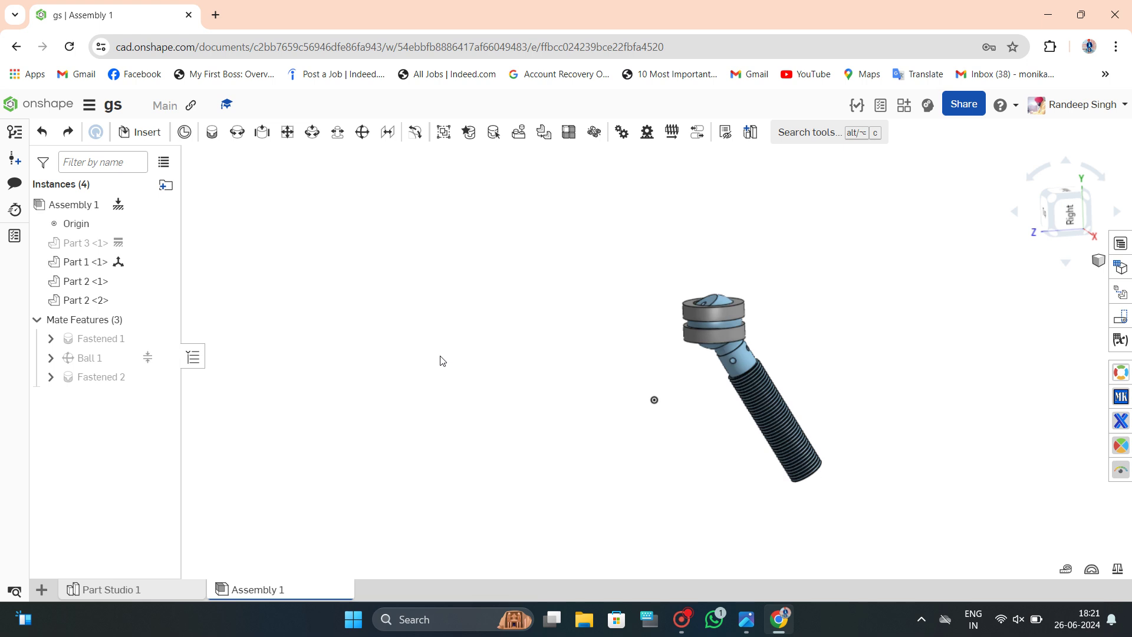
key("ctrl+z")
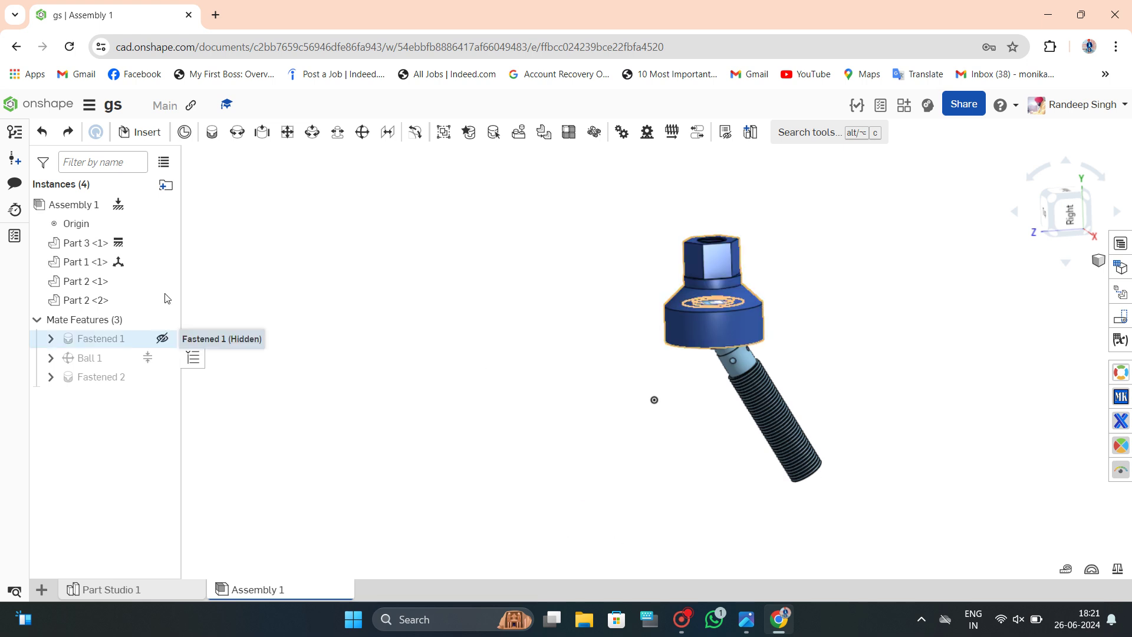
Delete the Ball 1 mate and hide housing Part 3 <1>.
mouse_move(654, 353)
right_mouse_down()
mouse_move(592, 295)
mouse_move(548, 326)
right_mouse_up()
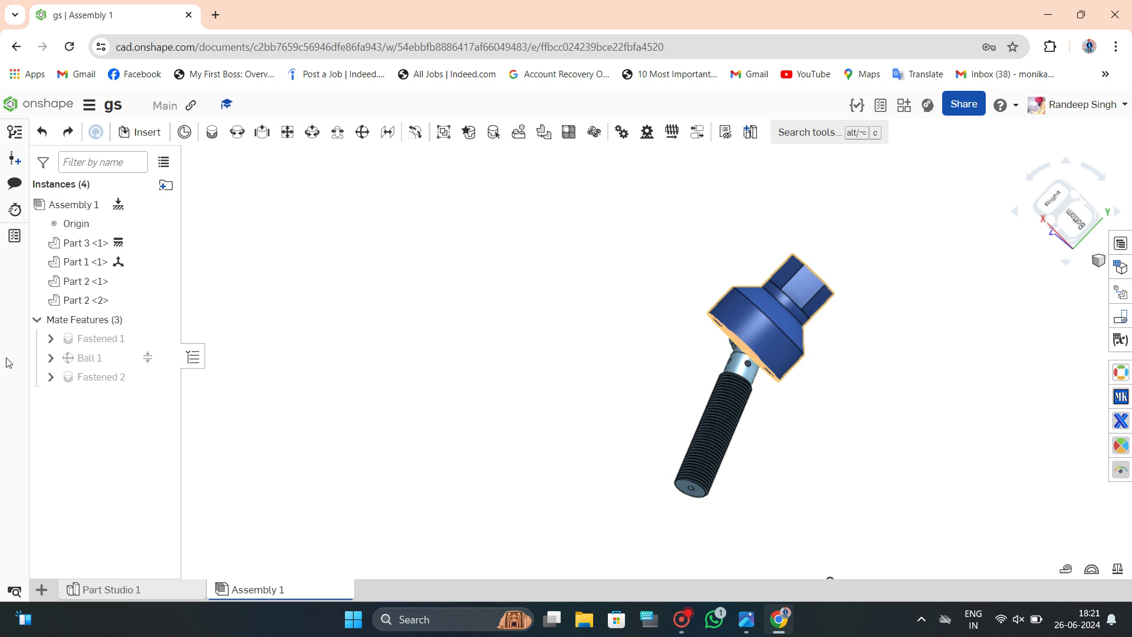
right_click(104, 365)
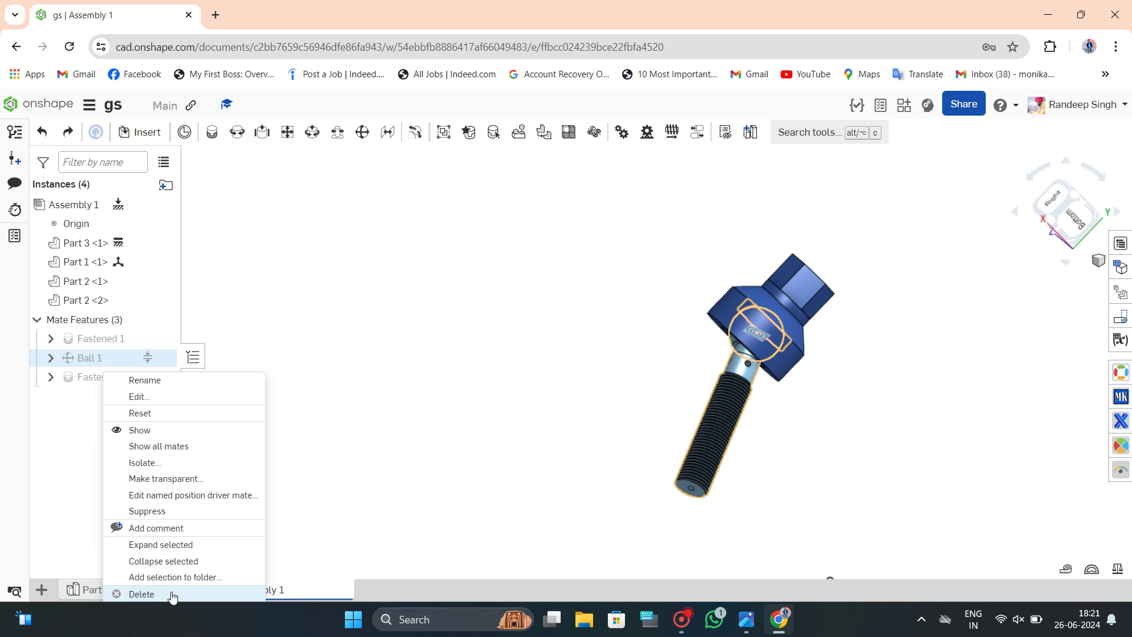
left_click(387, 422)
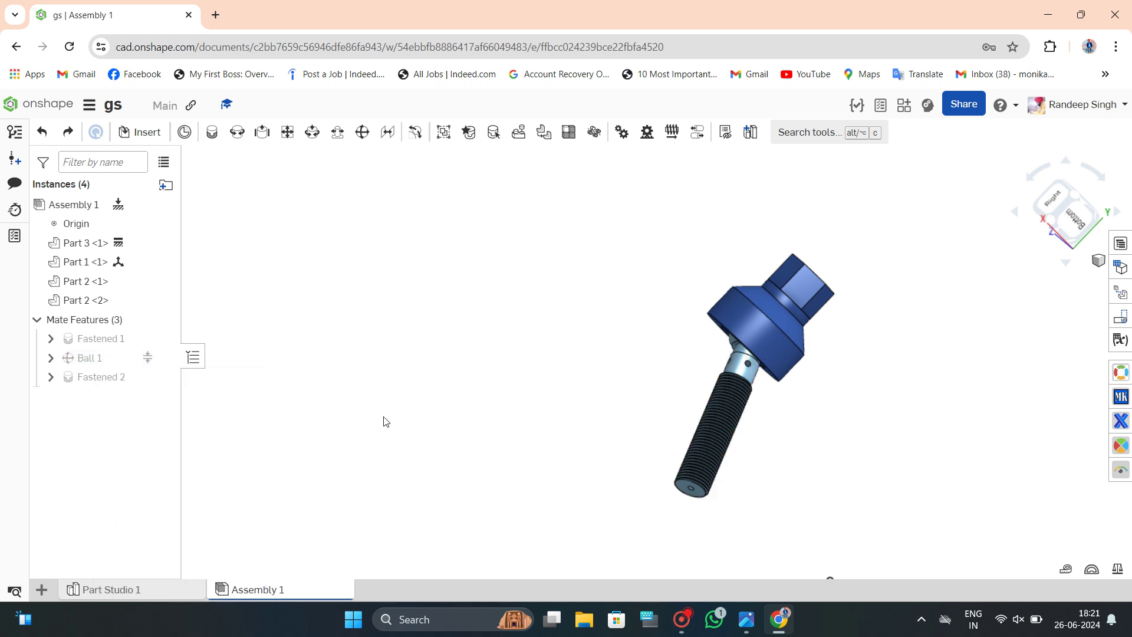
left_click(1070, 231)
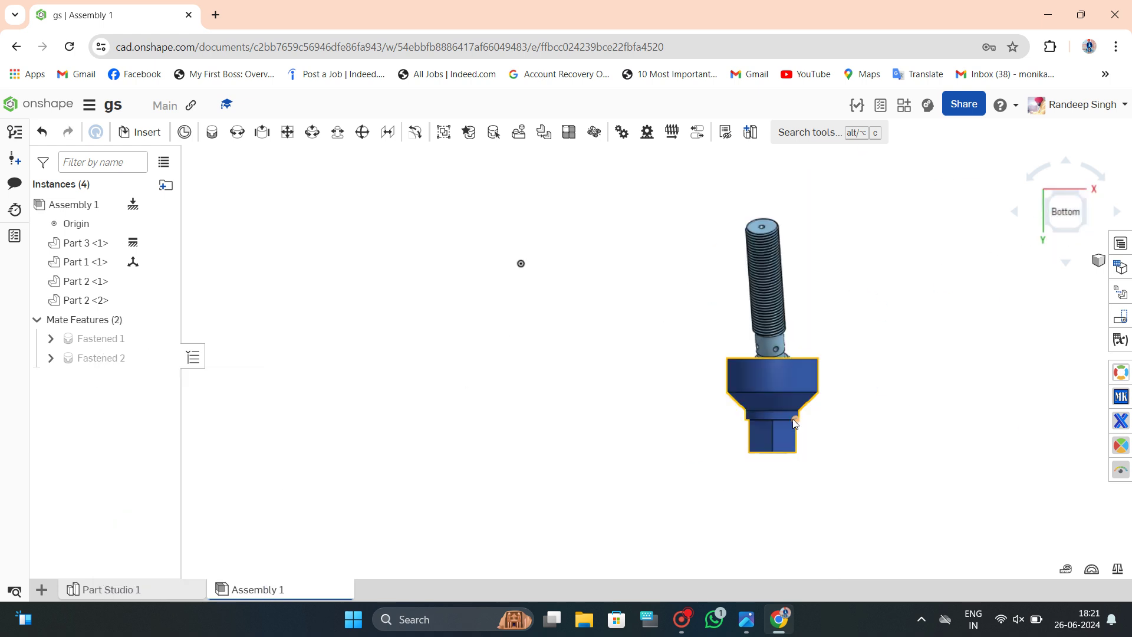
left_click(792, 418)
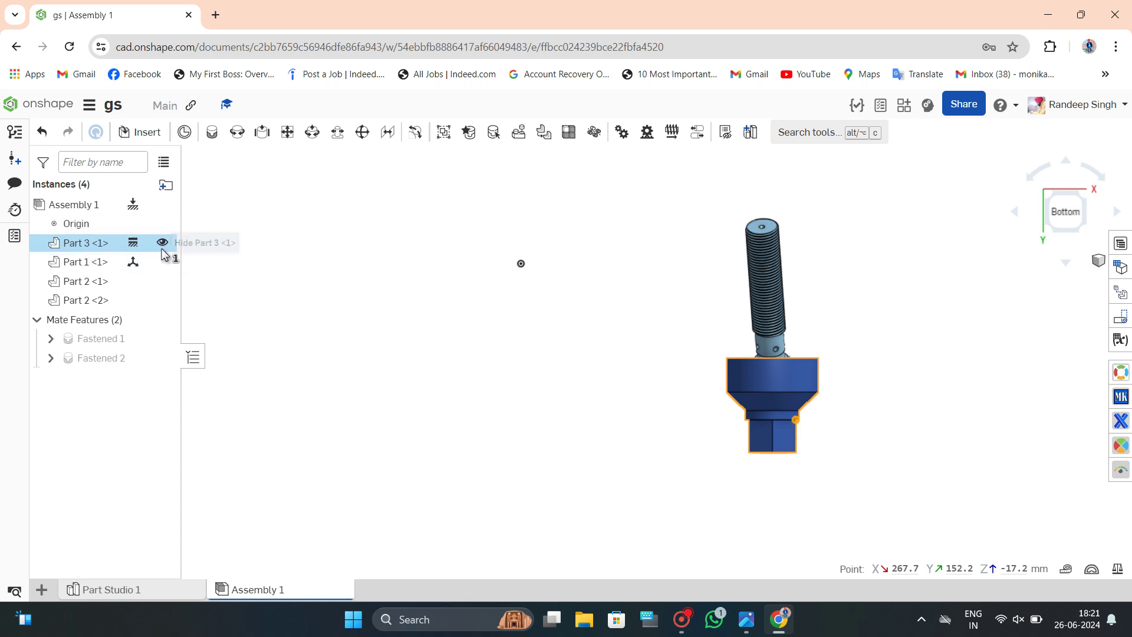
key("y")
Delete the Fastened 2 mate and slide the loose ring down the stud shank.
scroll(858, 394, "up", 3)
scroll(825, 395, "up", 2)
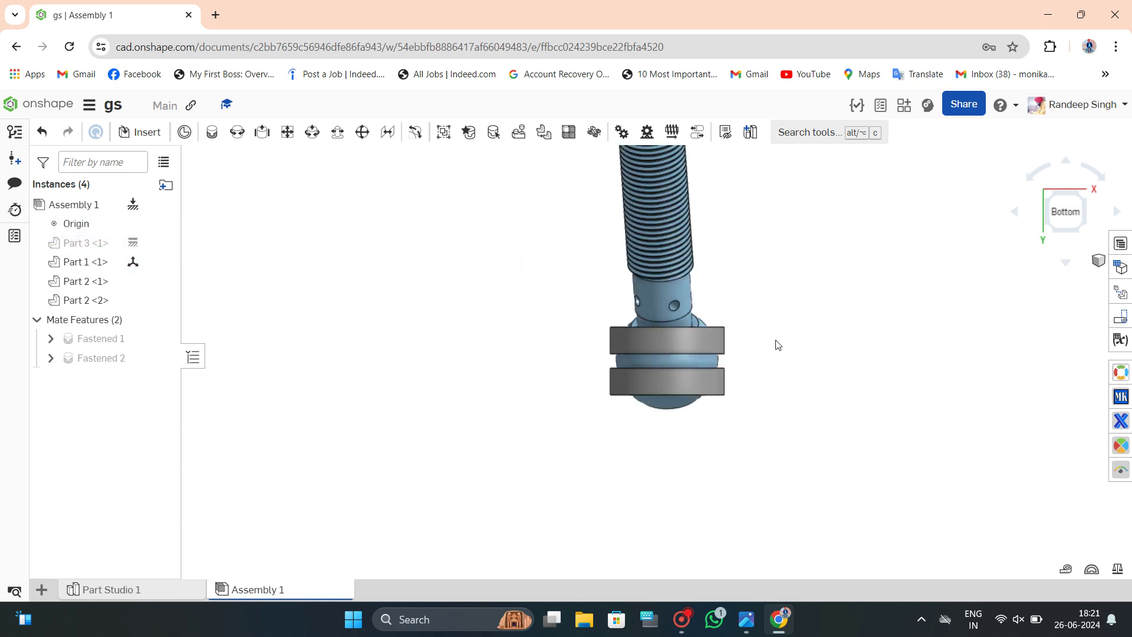
mouse_move(776, 344)
right_mouse_down()
mouse_move(661, 323)
mouse_move(609, 396)
mouse_move(584, 369)
right_mouse_up()
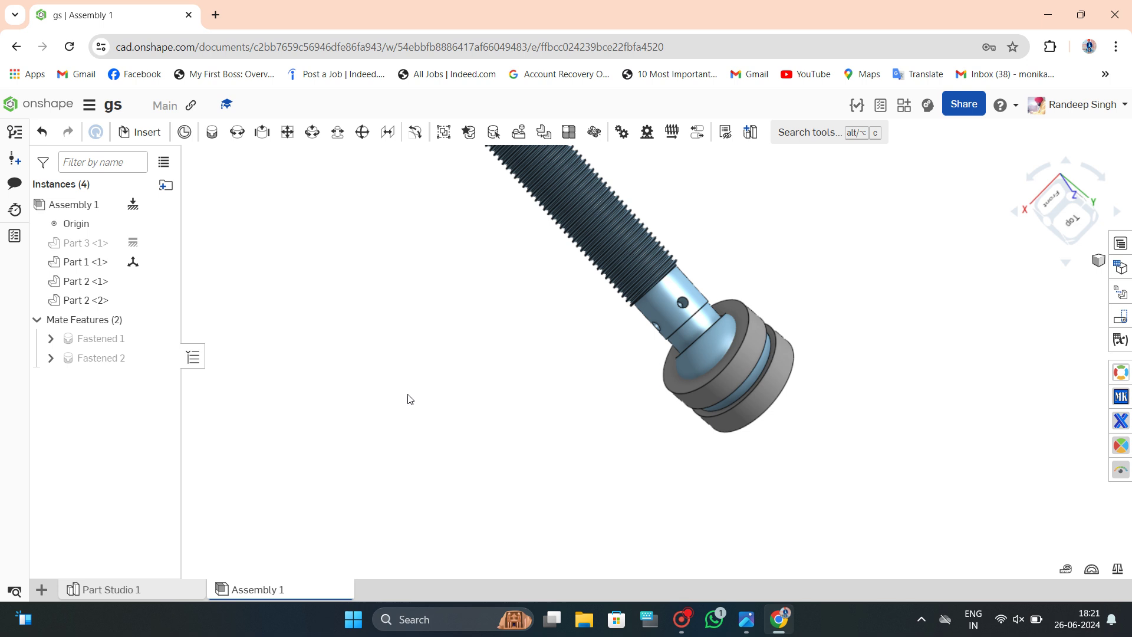
left_click(87, 361)
right_click(89, 364)
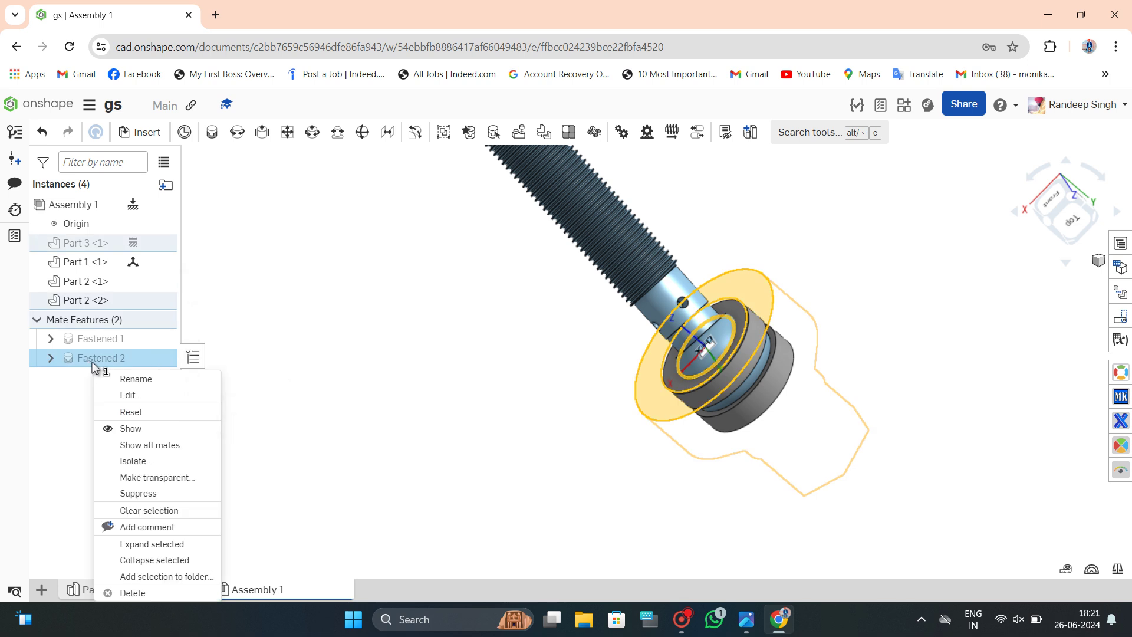
left_click(311, 524)
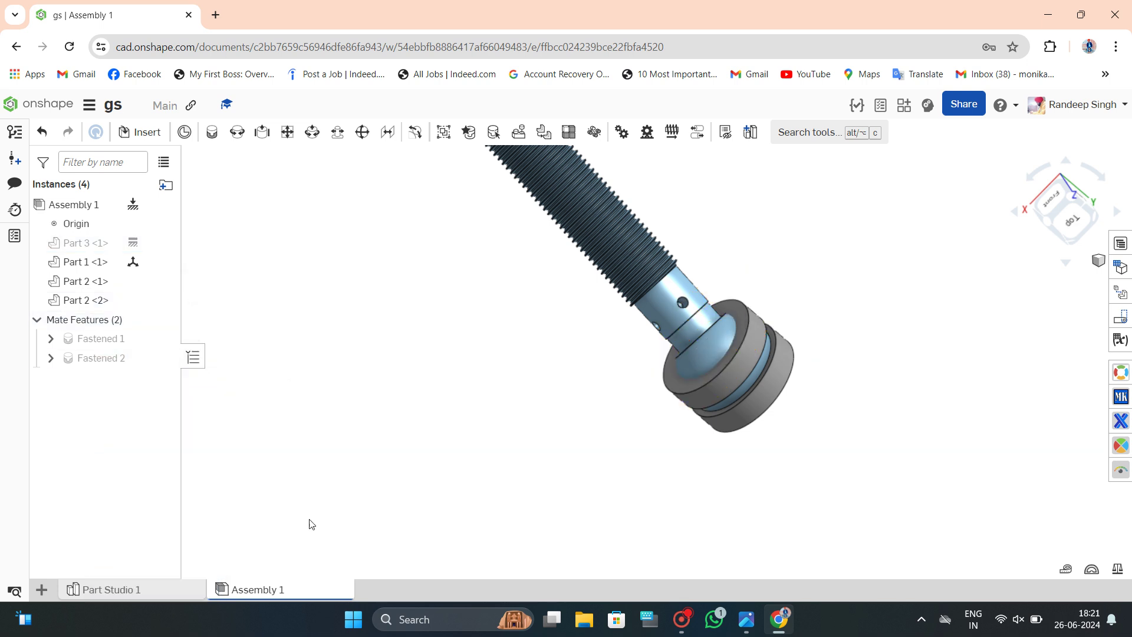
right_click_drag(537, 384, 718, 219)
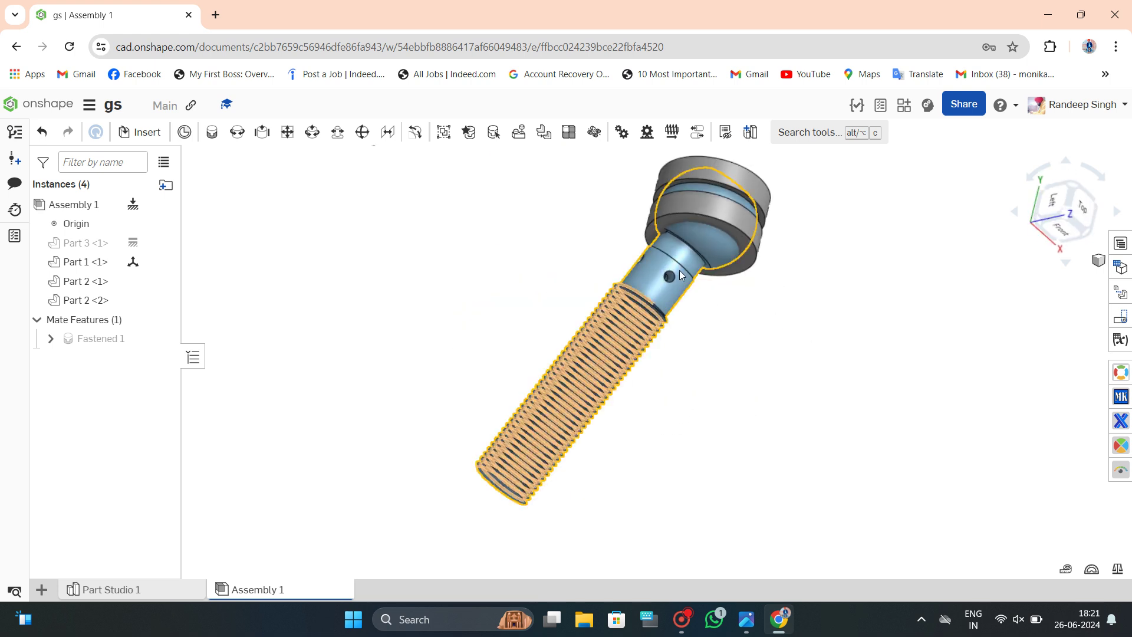
left_click_drag(673, 277, 667, 289)
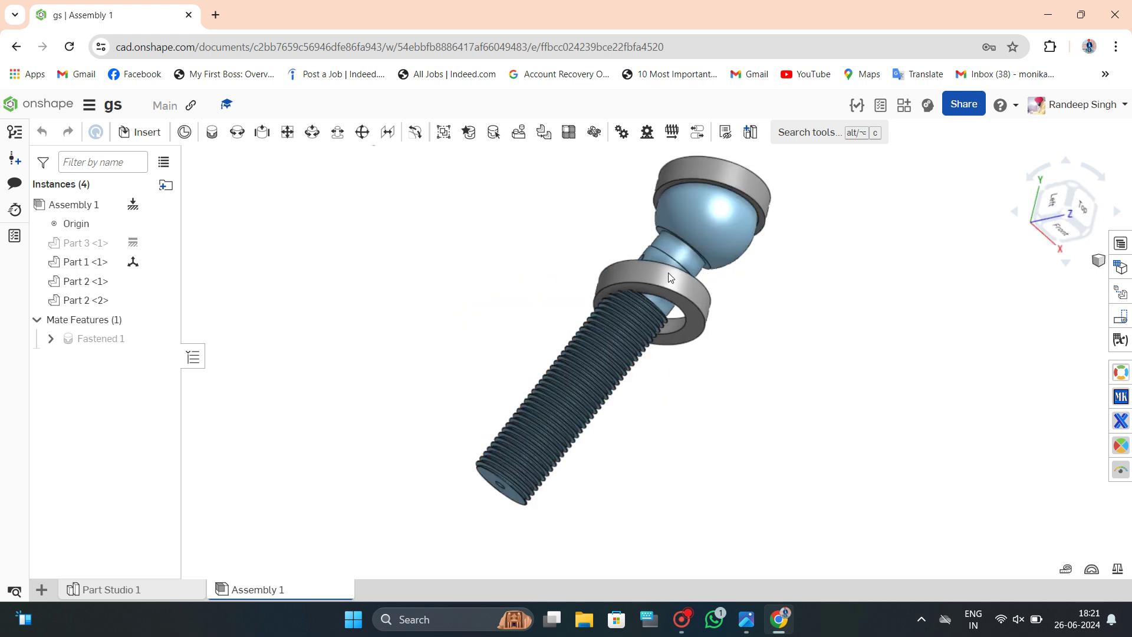
Slide the ring further along the stud and add Revolute 1 between ring and stud.
right_click_drag(667, 273, 674, 318)
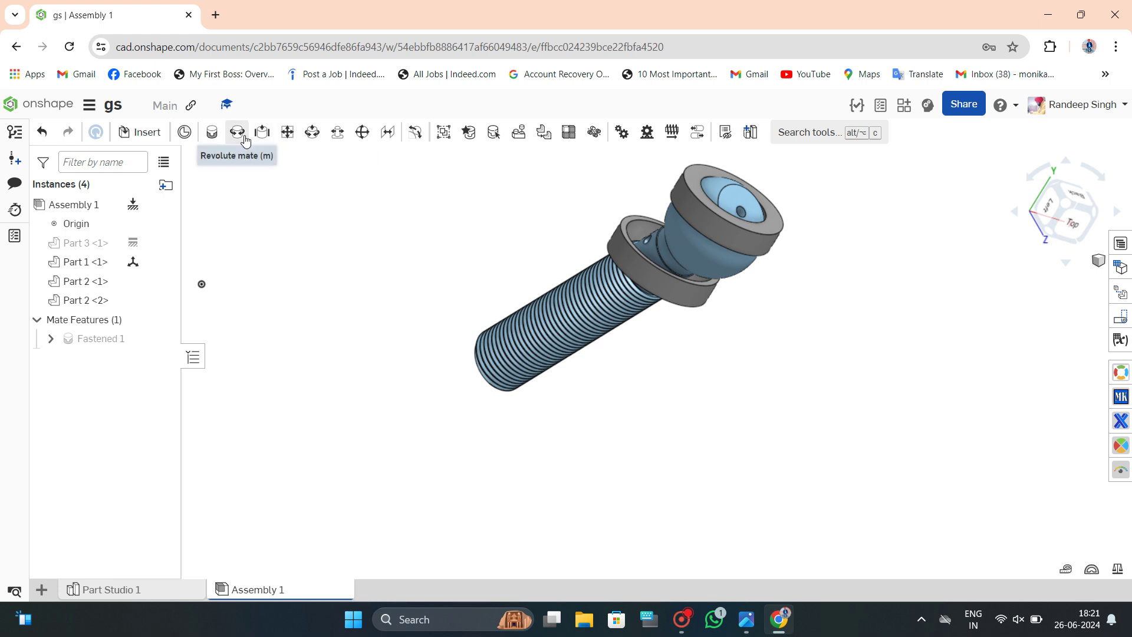
left_click(641, 227)
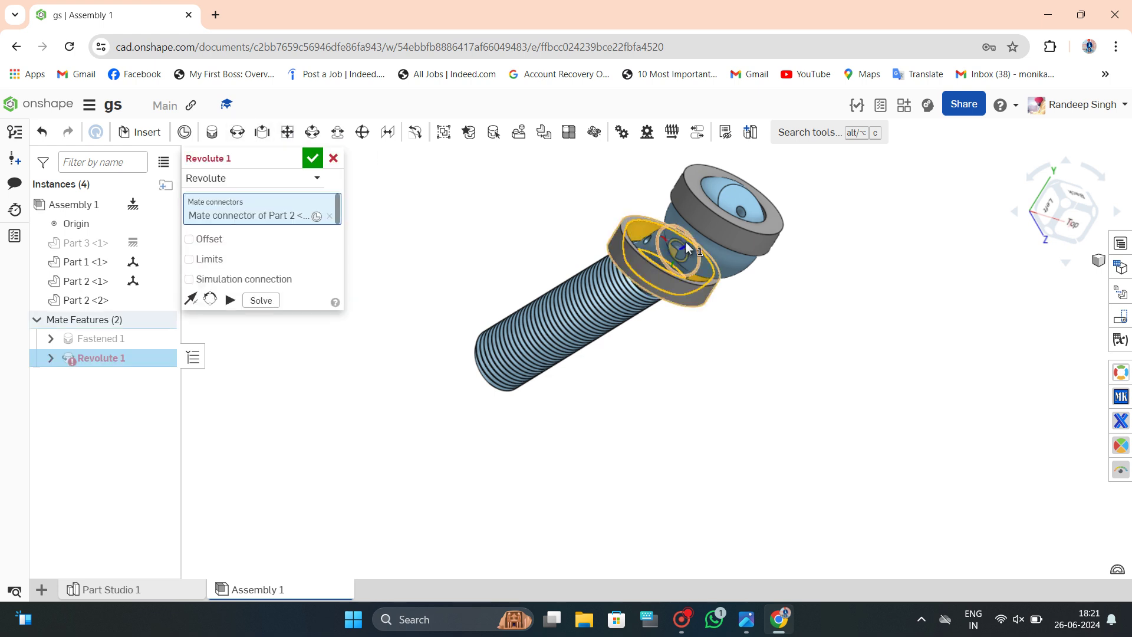
left_click(723, 256)
mouse_move(910, 374)
right_mouse_down()
mouse_move(887, 302)
mouse_move(913, 327)
right_mouse_up()
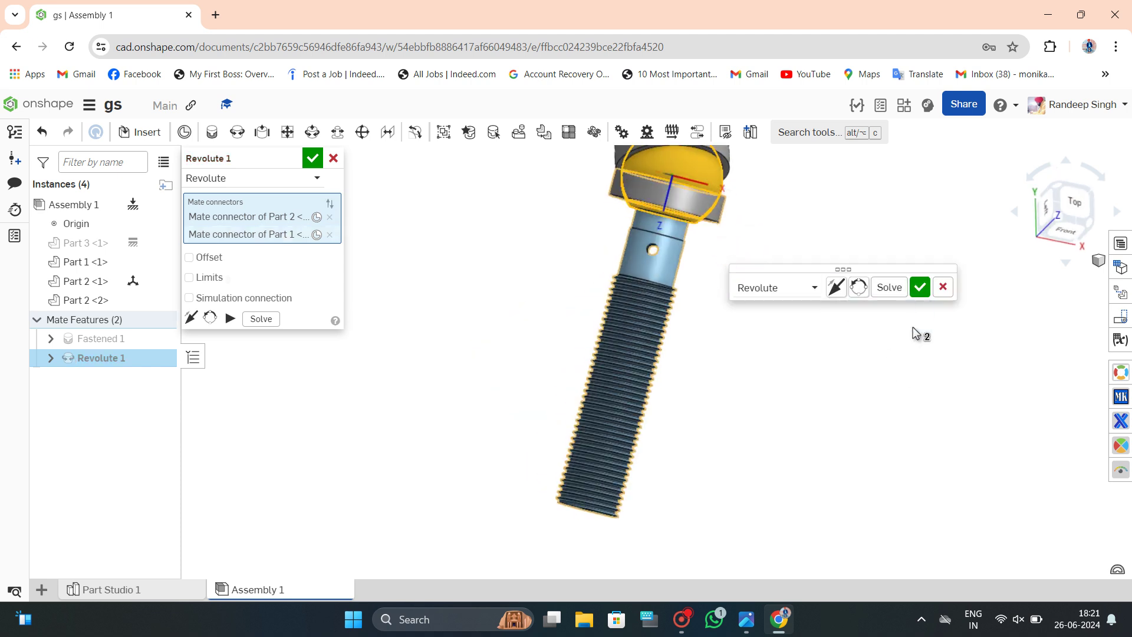
left_click(919, 288)
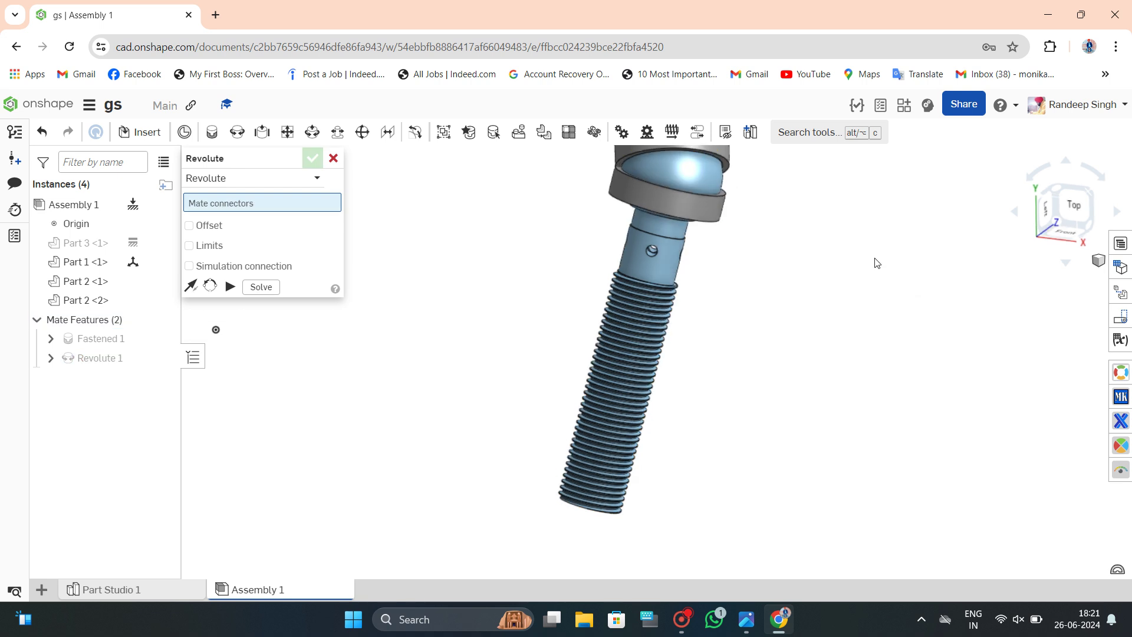
Cancel the second revolute, undo Revolute 1, and start a new ball mate.
right_click_drag(875, 260, 514, 565)
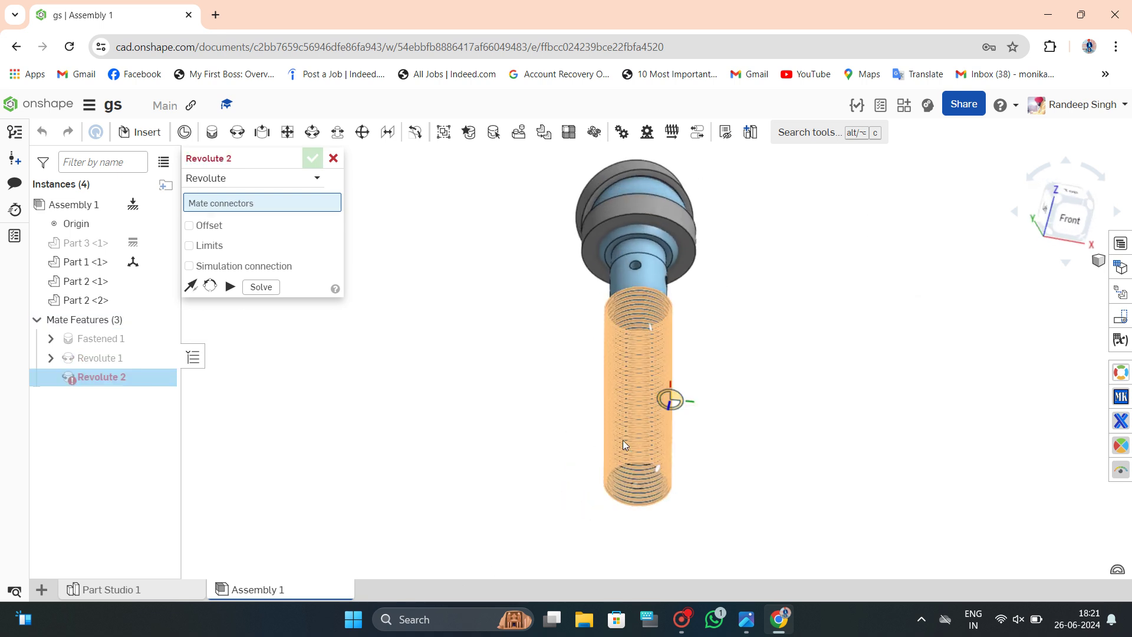
left_click_drag(622, 440, 748, 476)
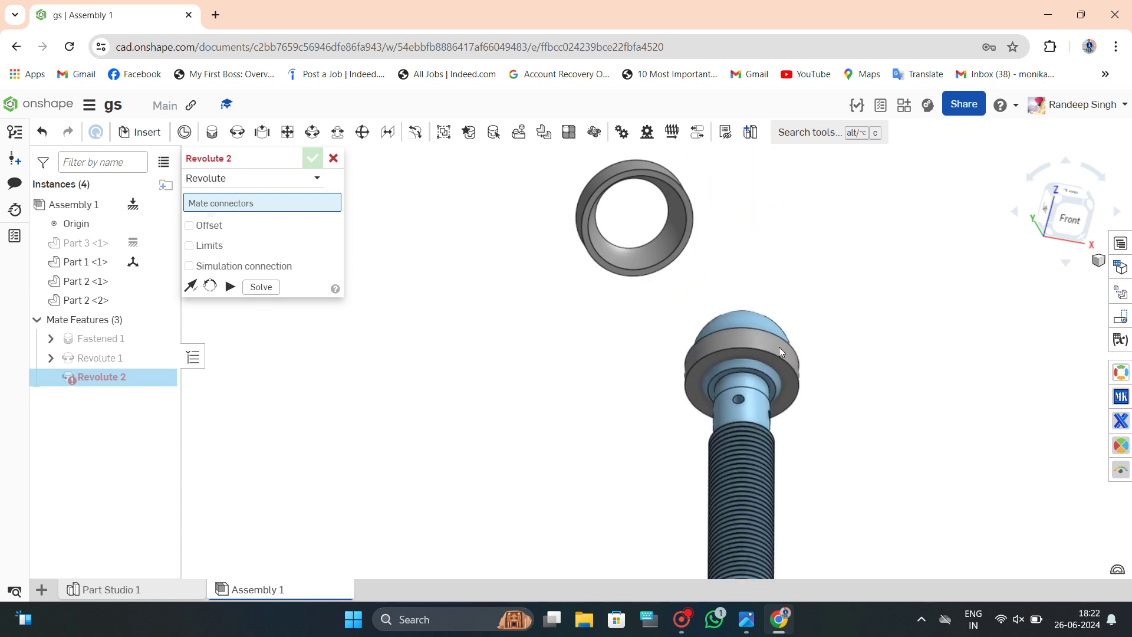
left_click_drag(762, 316, 773, 242)
key("Escape")
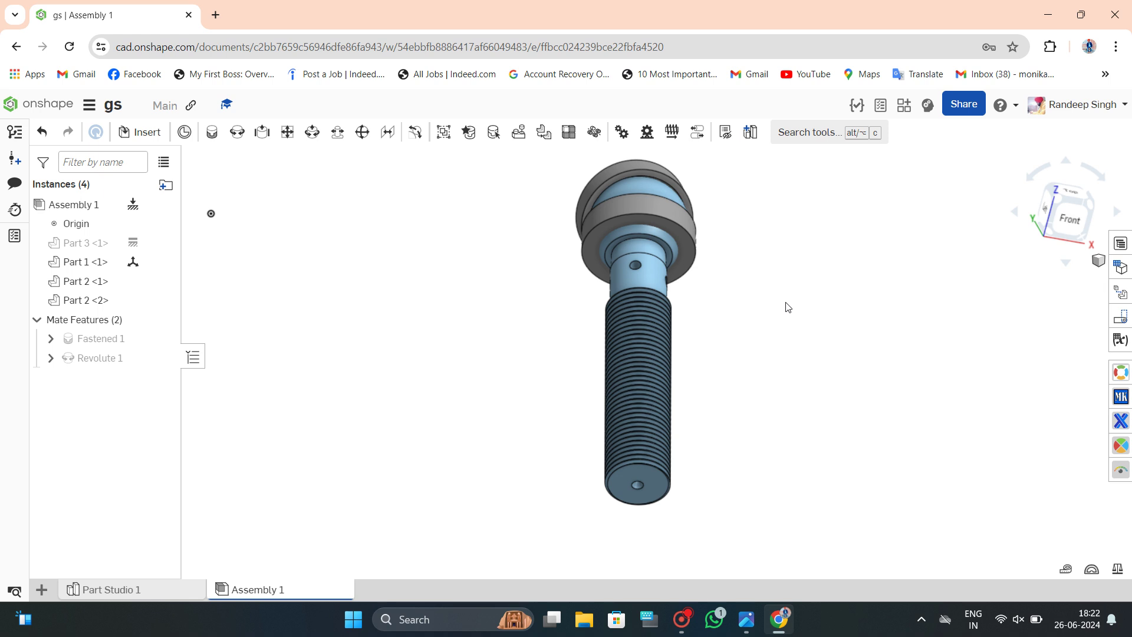
mouse_move(778, 302)
right_mouse_down()
mouse_move(708, 389)
mouse_move(725, 331)
right_mouse_up()
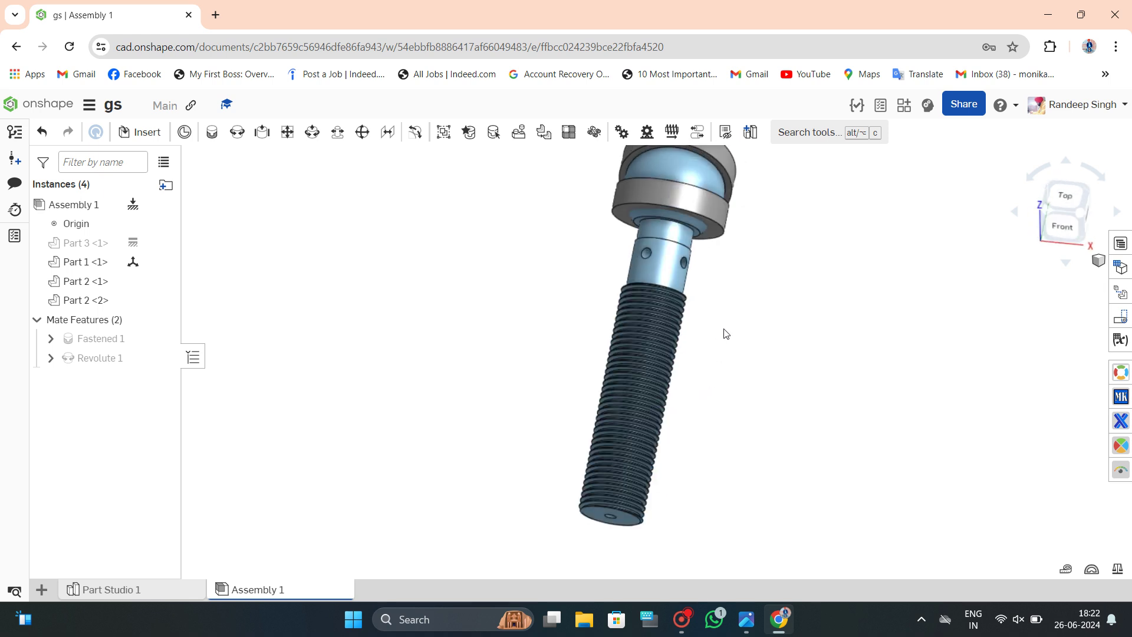
key("ctrl+z")
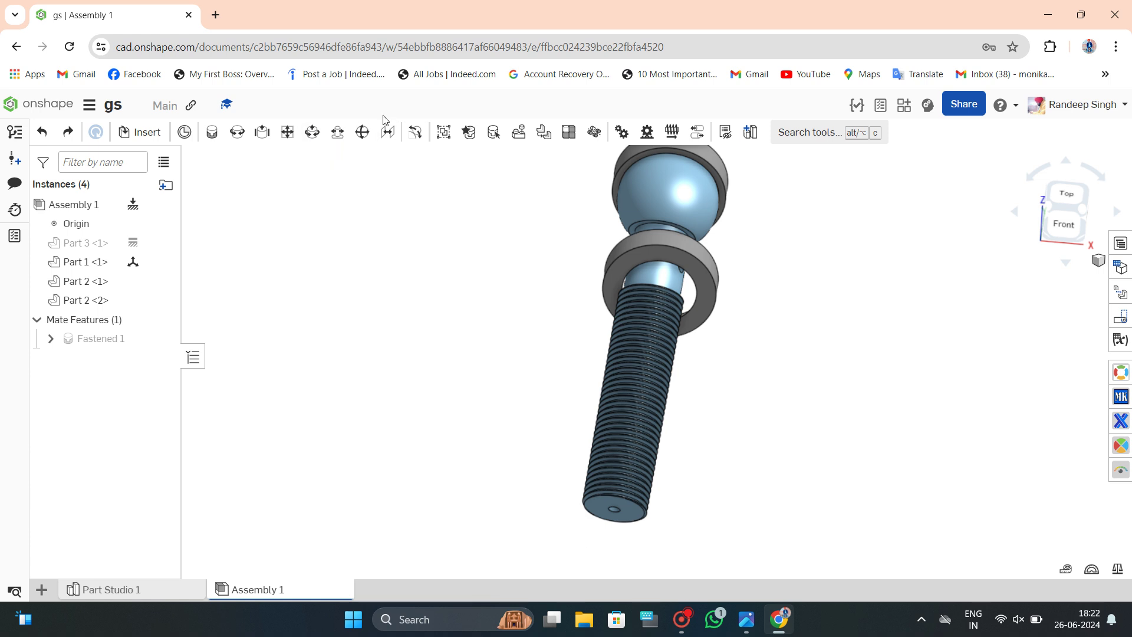
left_click(372, 138)
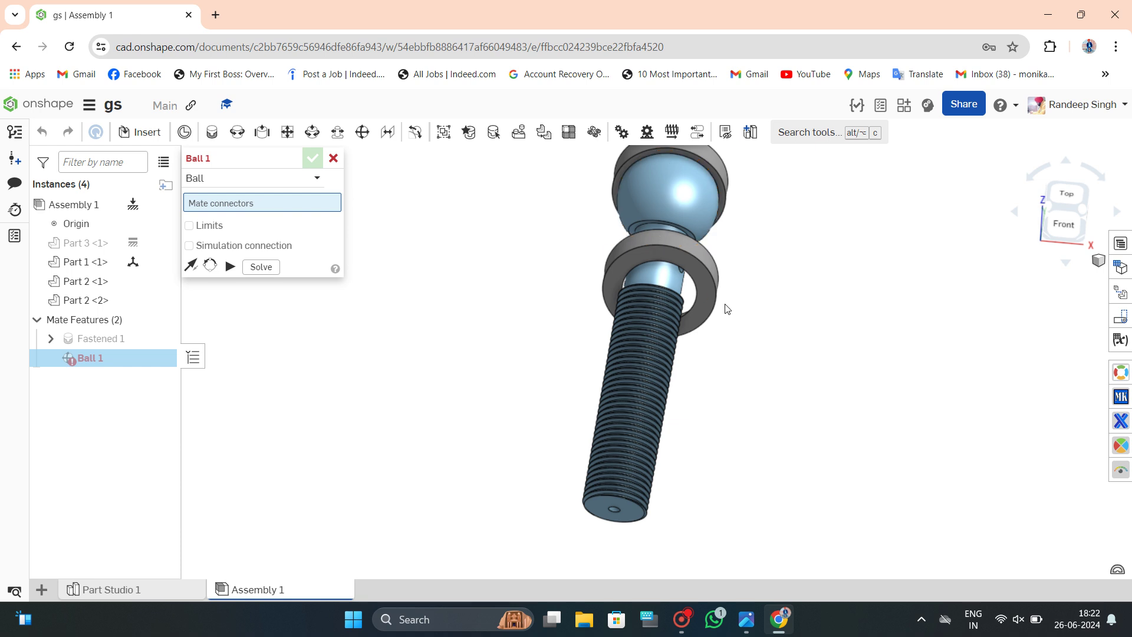
Add Ball 1 joining the first ring to the stud's ball connector and swing the stud.
right_click_drag(727, 309, 671, 388)
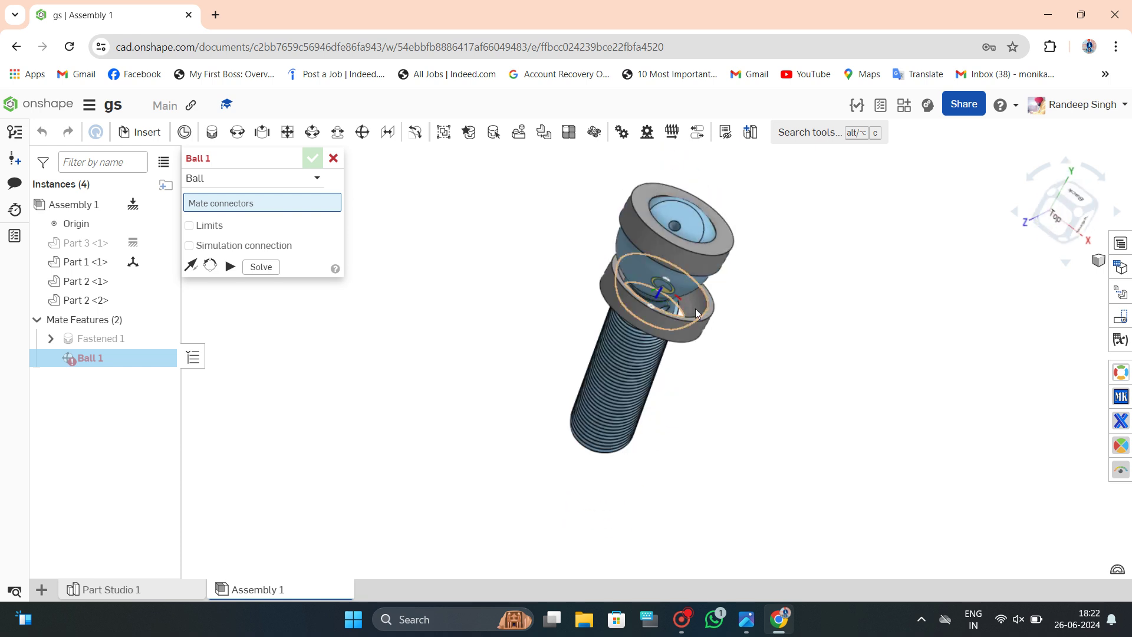
left_click(695, 309)
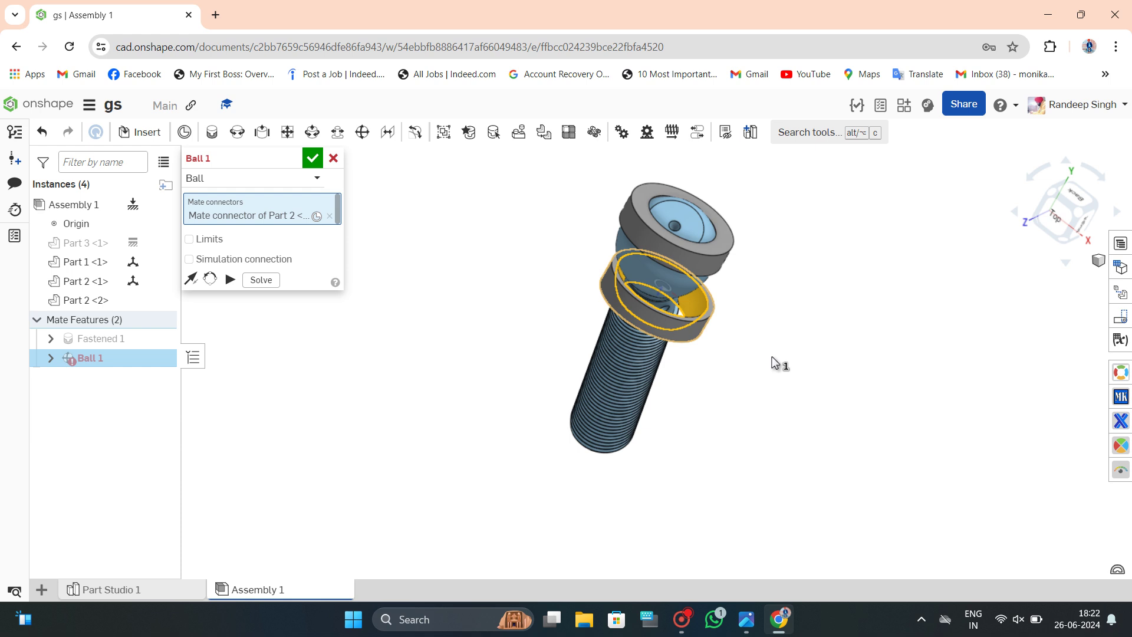
mouse_move(772, 357)
right_mouse_down()
mouse_move(766, 316)
mouse_move(722, 271)
right_mouse_up()
left_click(699, 250)
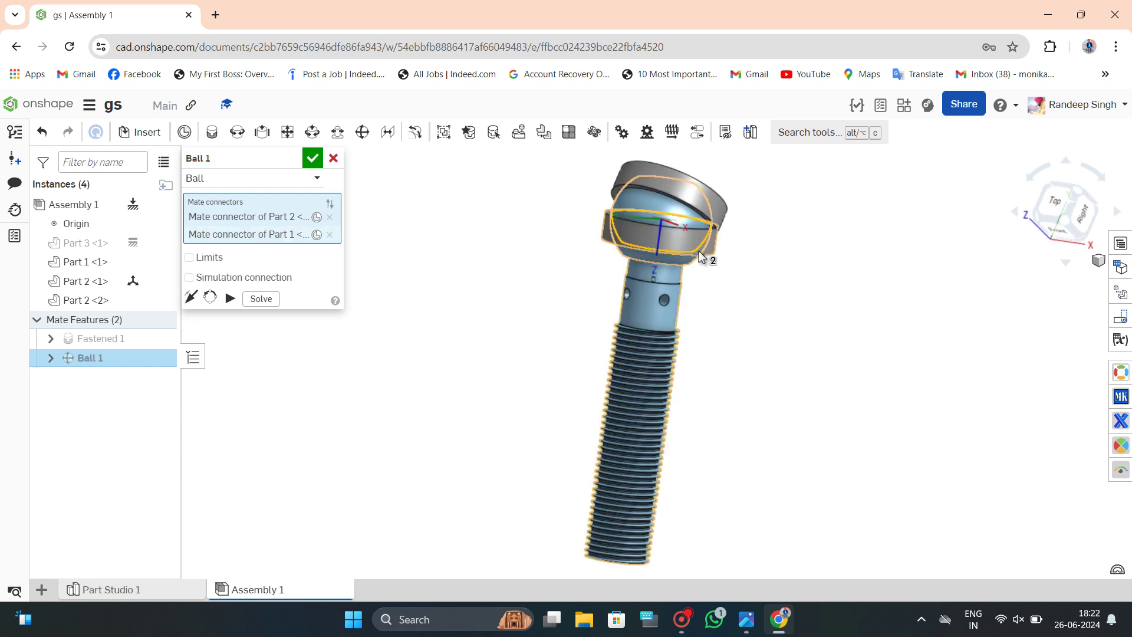
right_click_drag(844, 358, 826, 306)
left_click(894, 279)
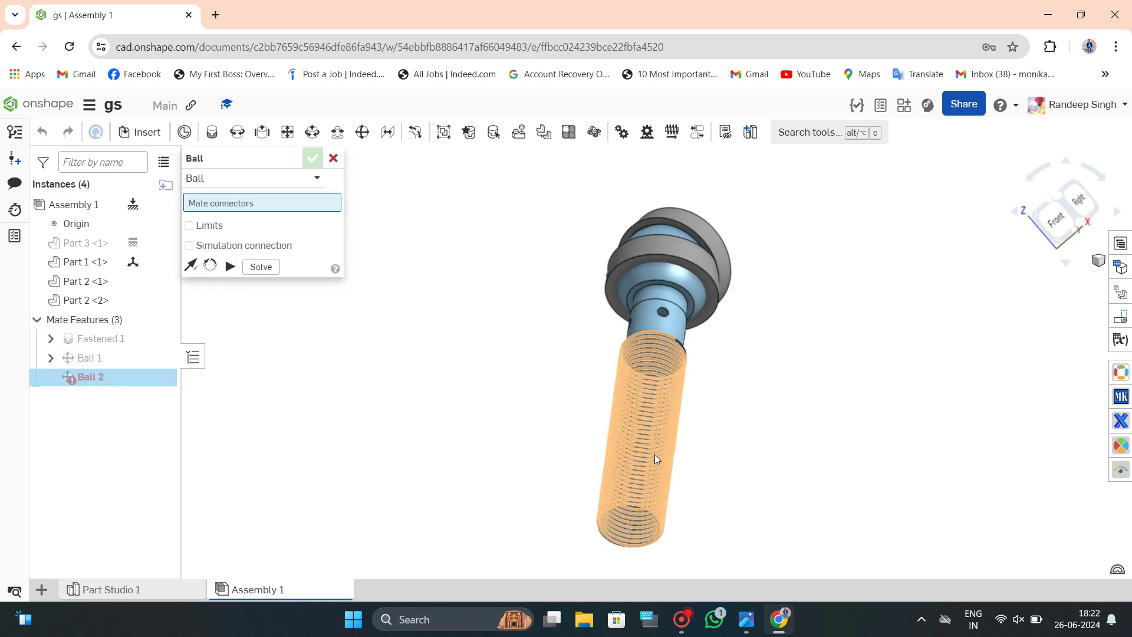
mouse_move(581, 504)
left_mouse_down()
mouse_move(701, 171)
mouse_move(765, 293)
mouse_move(677, 429)
mouse_move(629, 477)
mouse_move(608, 477)
mouse_move(553, 433)
mouse_move(561, 458)
left_mouse_up()
Pick the second ring's connector and the stud's ball connector for Ball 2.
mouse_move(698, 314)
right_mouse_down()
mouse_move(692, 397)
mouse_move(732, 387)
mouse_move(731, 319)
right_mouse_up()
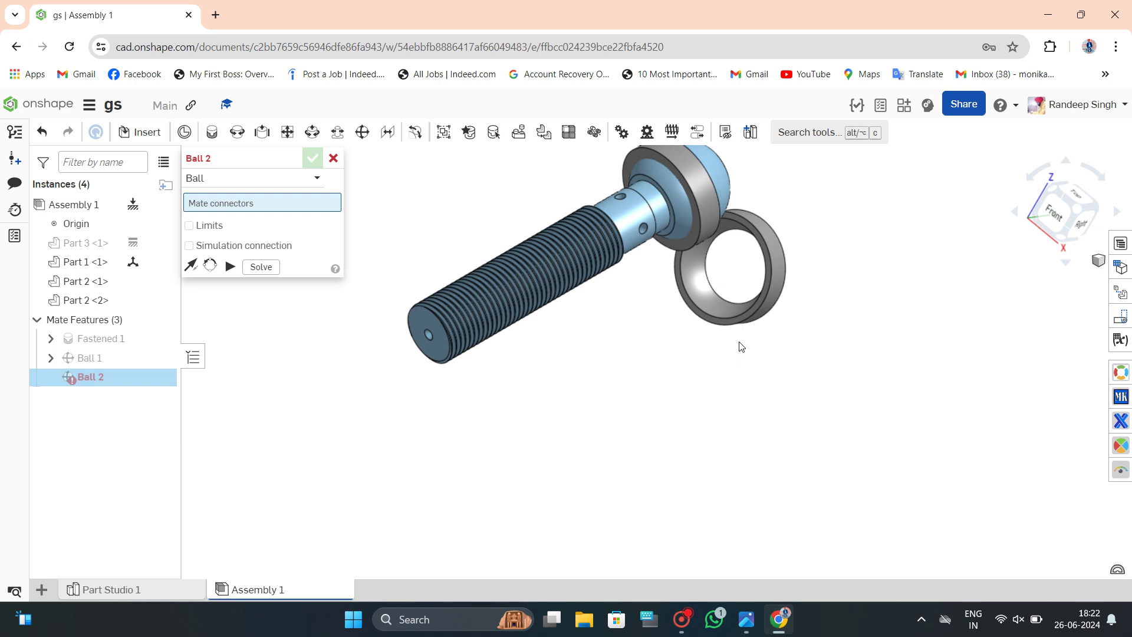
mouse_move(702, 366)
right_mouse_down()
mouse_move(677, 387)
mouse_move(705, 373)
mouse_move(709, 301)
right_mouse_up()
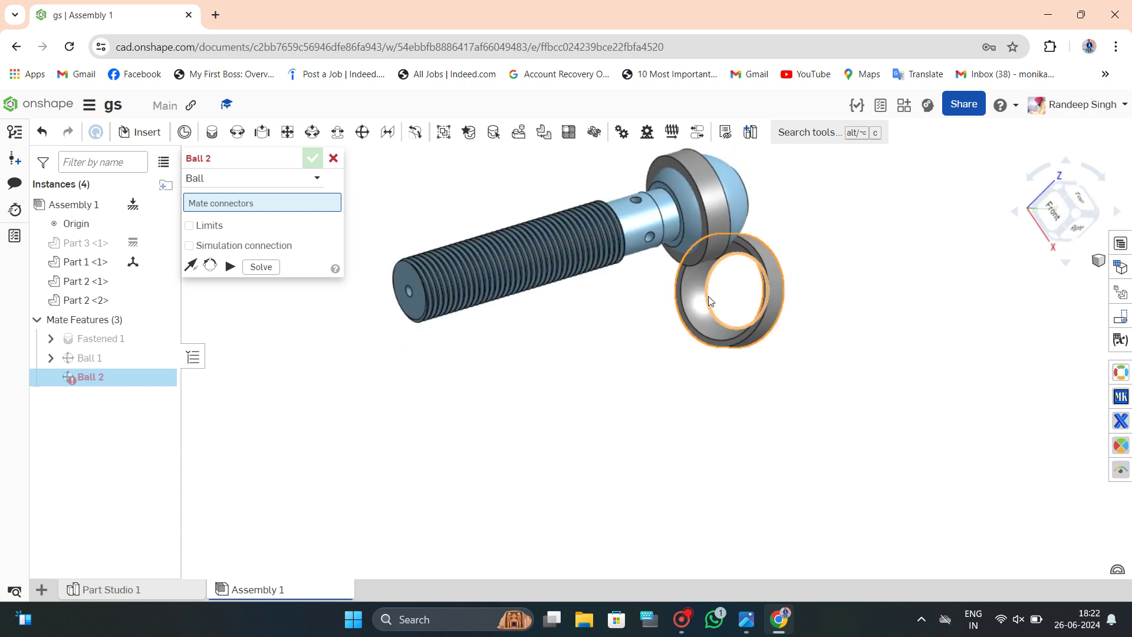
left_click(698, 293)
mouse_move(719, 367)
right_mouse_down()
mouse_move(567, 459)
mouse_move(585, 370)
right_mouse_up()
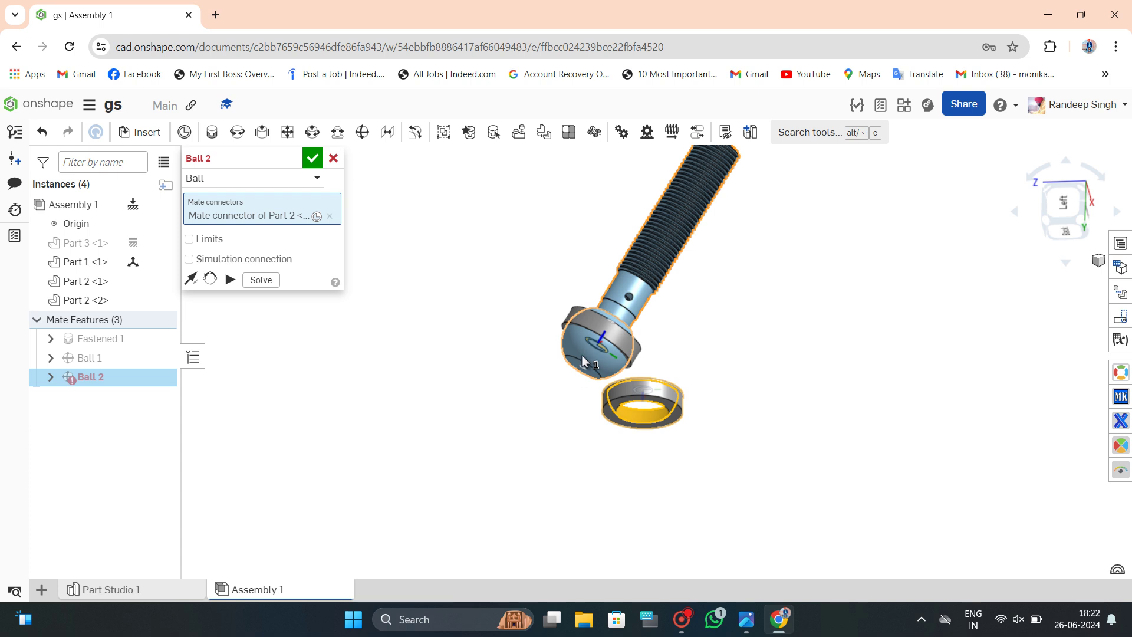
left_click(578, 352)
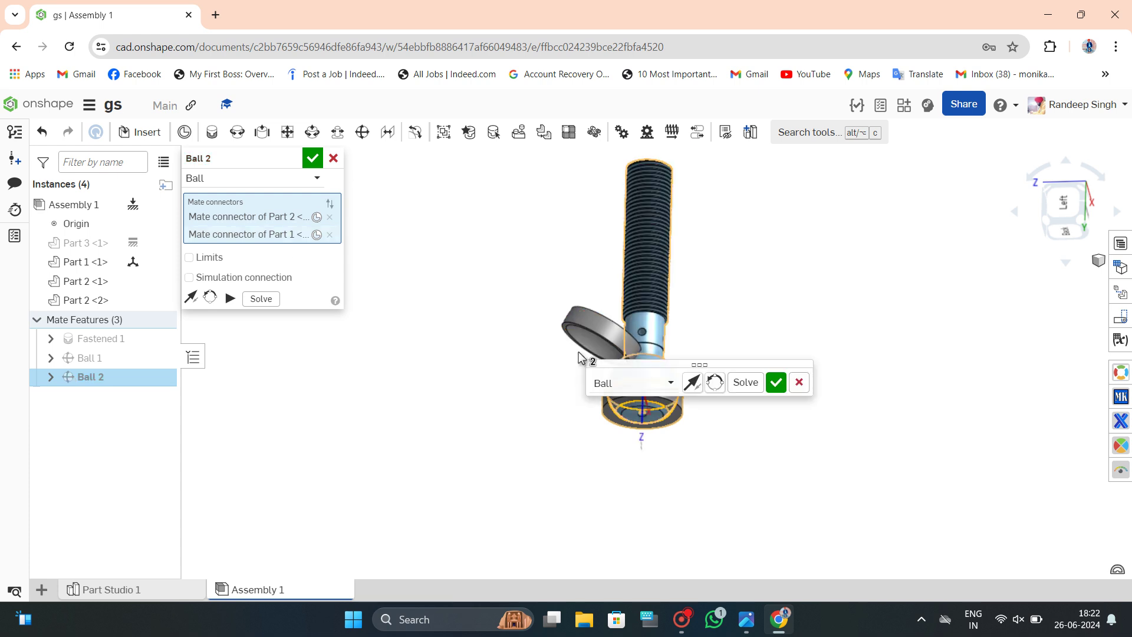
mouse_move(688, 251)
right_mouse_down()
mouse_move(832, 298)
mouse_move(824, 240)
mouse_move(783, 223)
right_mouse_up()
Confirm Ball 2 and swing the stud to test both ball joints.
left_click(777, 382)
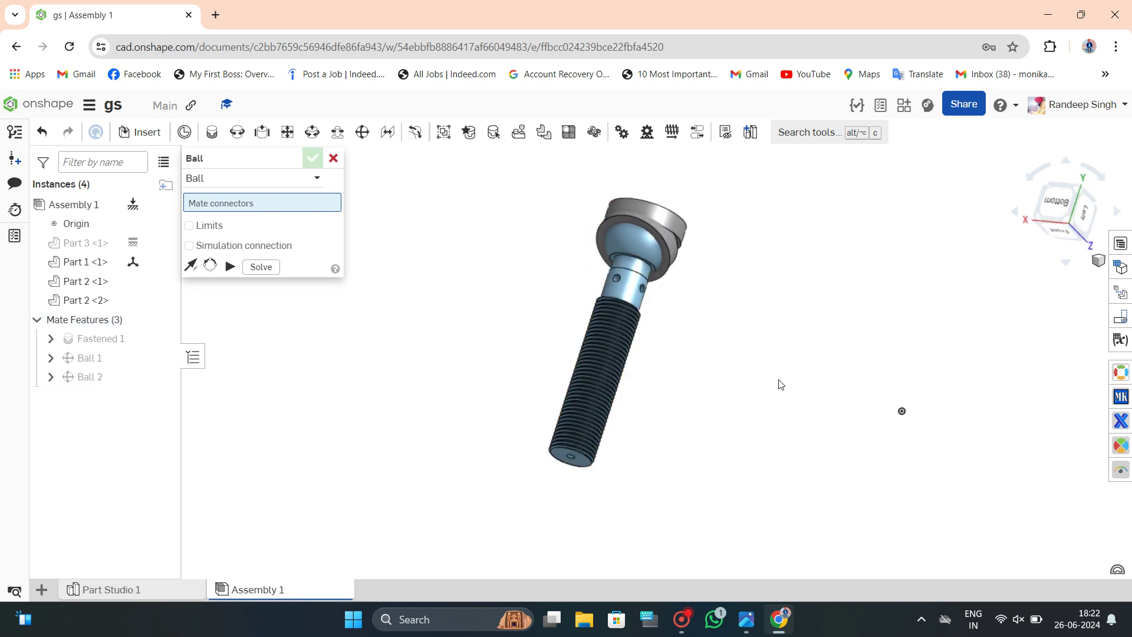
right_click_drag(712, 311, 677, 274)
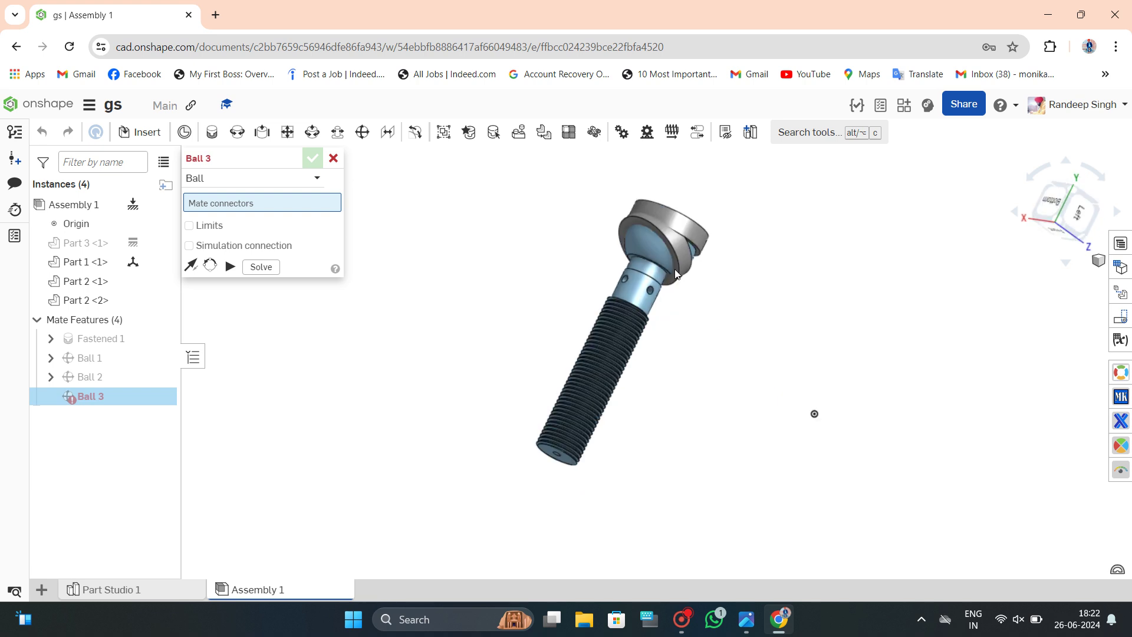
left_click_drag(658, 297, 548, 389)
right_click_drag(548, 389, 635, 218)
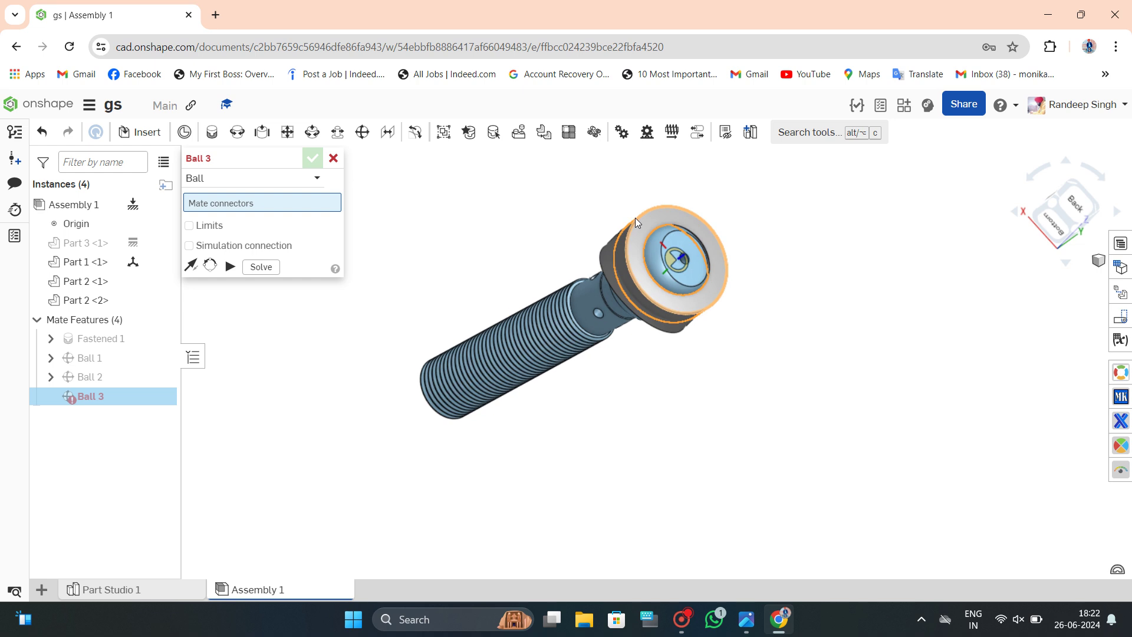
scroll(638, 335, "up", 5)
right_click_drag(637, 335, 645, 312)
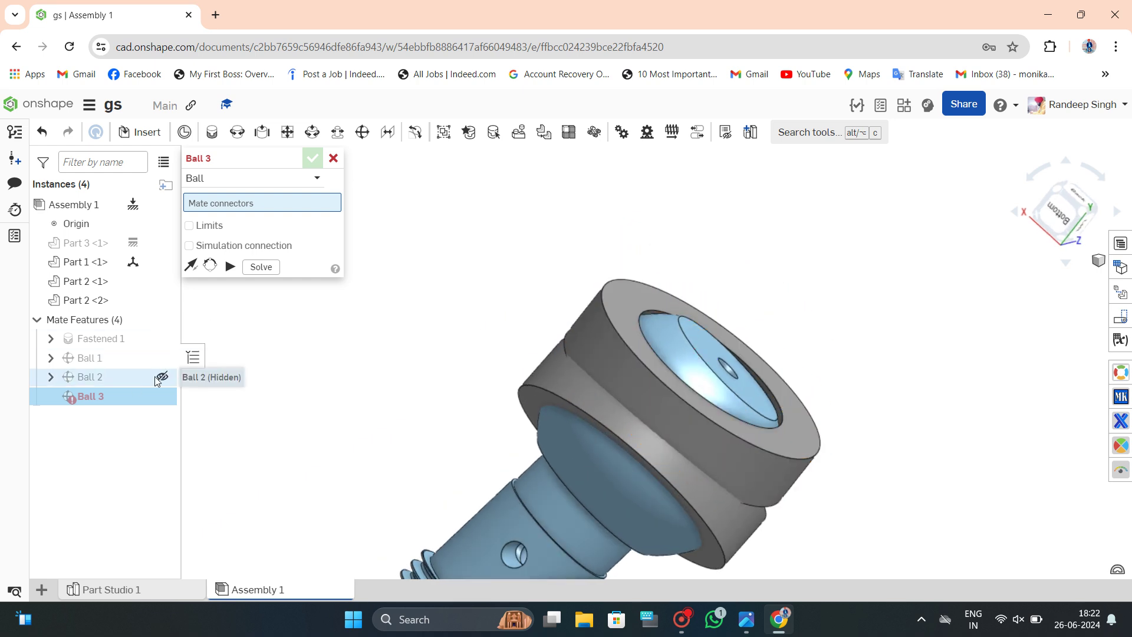
Cancel Ball 3, show housing Part 3 <1>, and begin a parallel mate from the ring's connector.
left_click(334, 163)
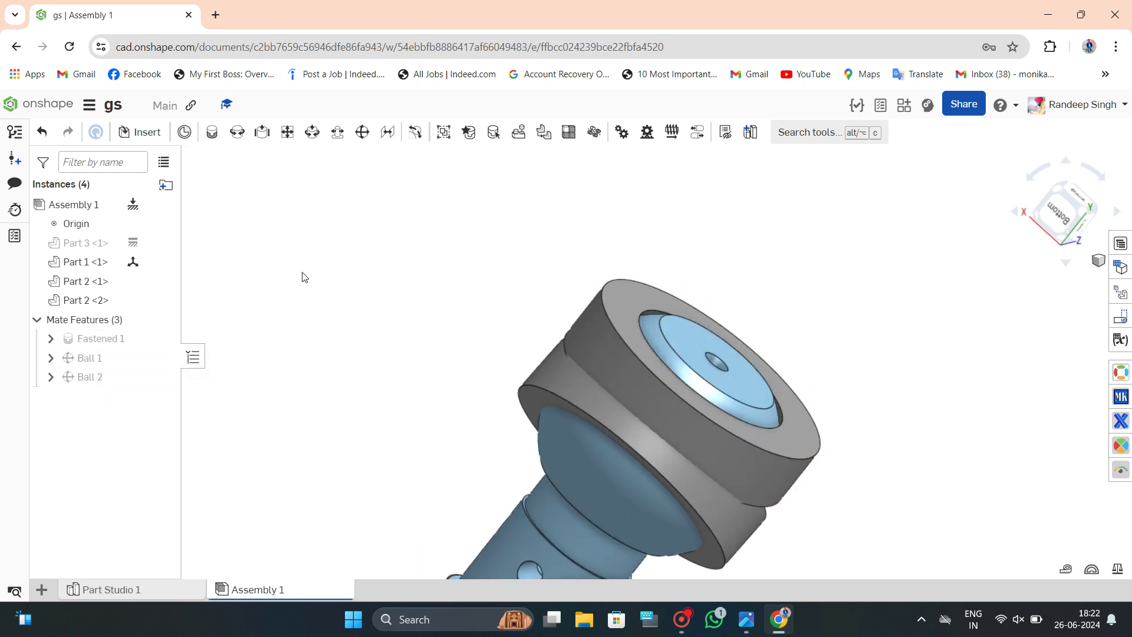
mouse_move(84, 242)
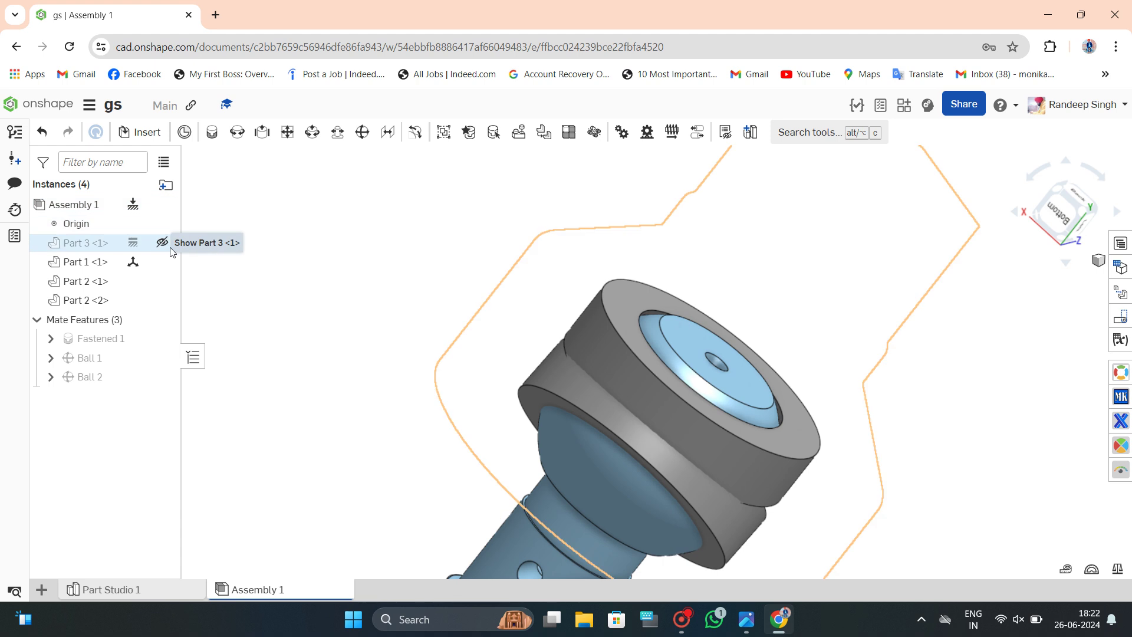
left_click(170, 247)
right_click_drag(461, 233, 506, 96)
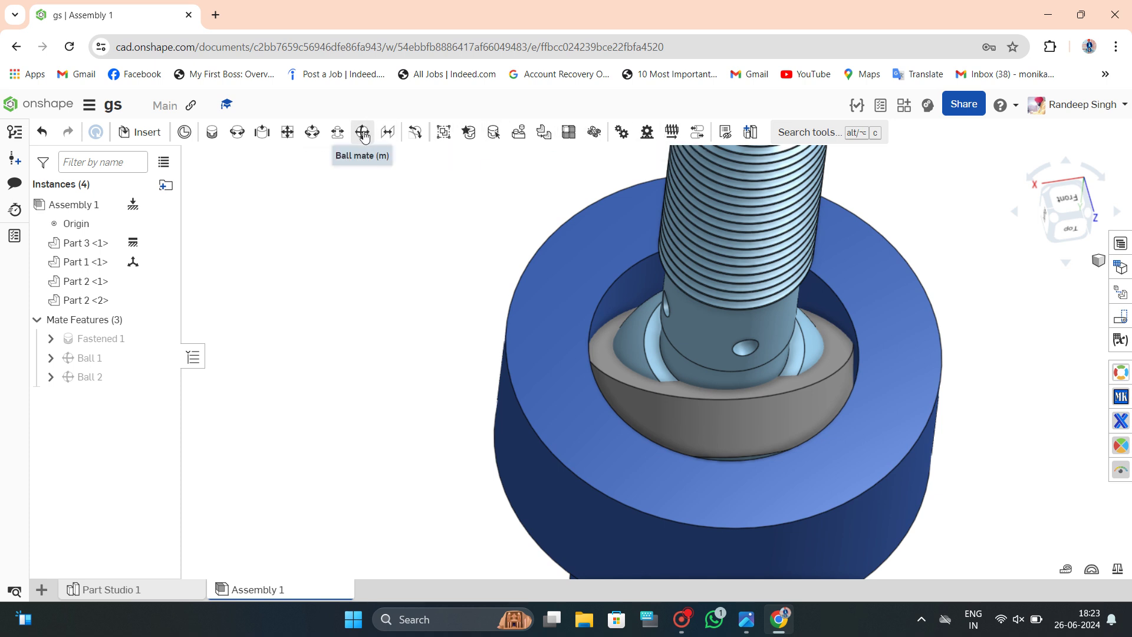
left_click(382, 137)
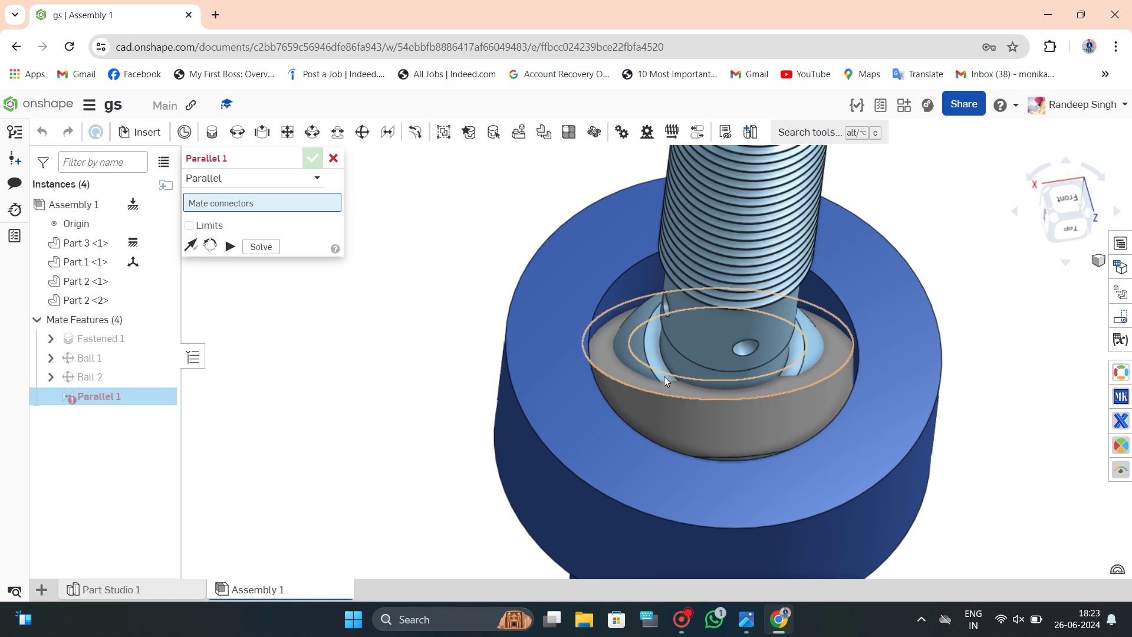
left_click(627, 369)
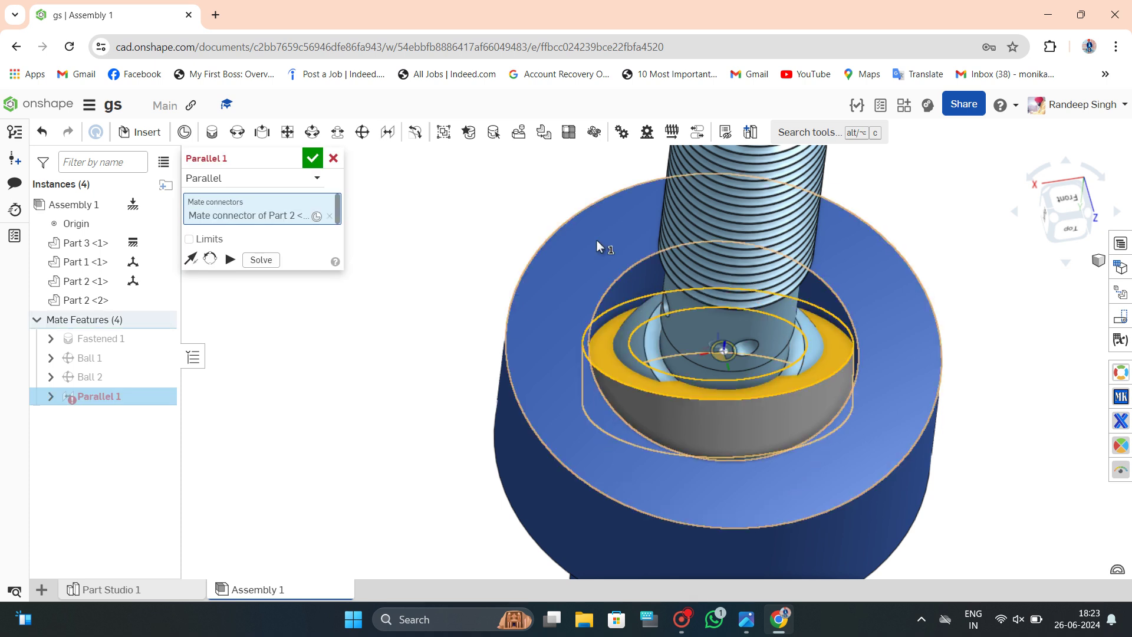
Complete Parallel 1 with Part 3's connector and swing the shaft to test it.
left_click(596, 240)
left_click(794, 270)
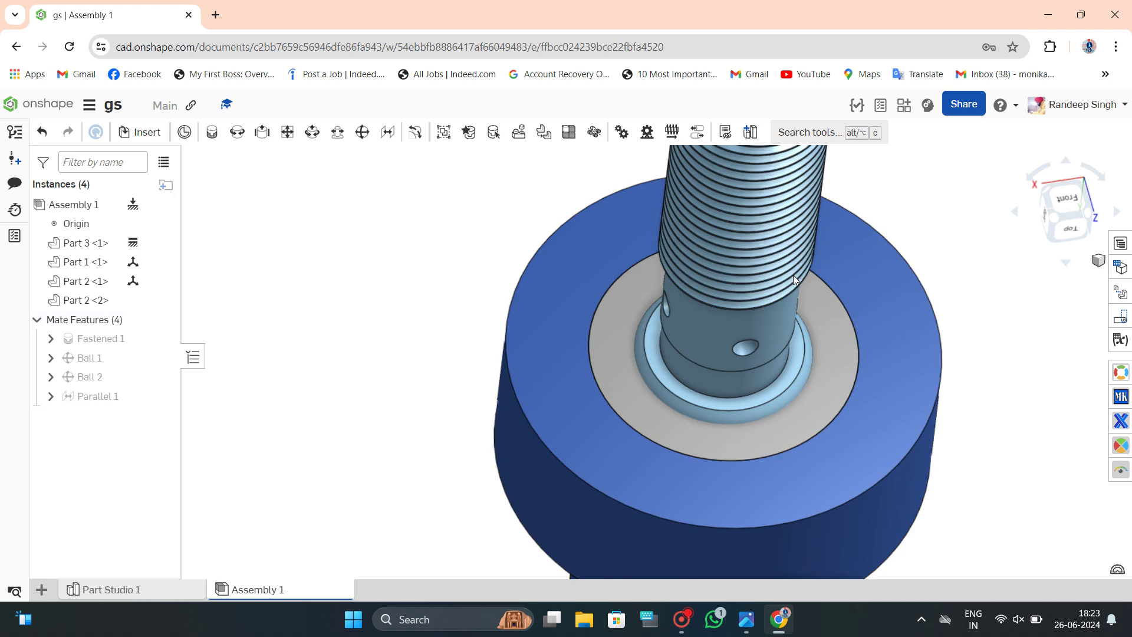
right_click_drag(640, 311, 617, 285)
scroll(617, 285, "down", 5)
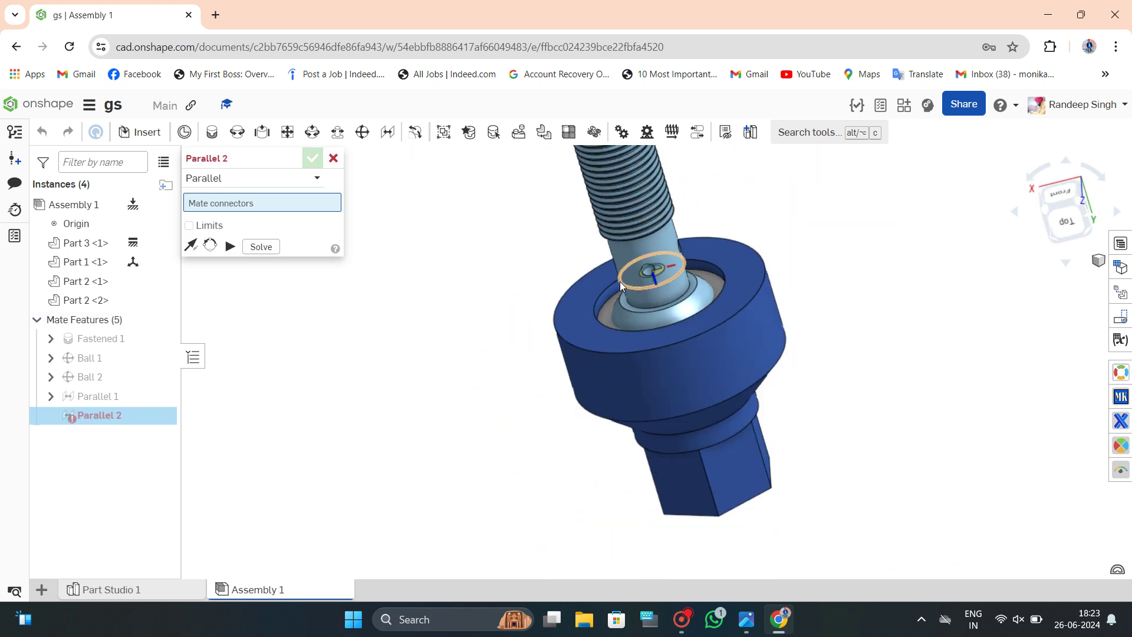
mouse_move(620, 281)
left_mouse_down()
mouse_move(579, 362)
mouse_move(730, 380)
mouse_move(735, 272)
mouse_move(657, 214)
left_mouse_up()
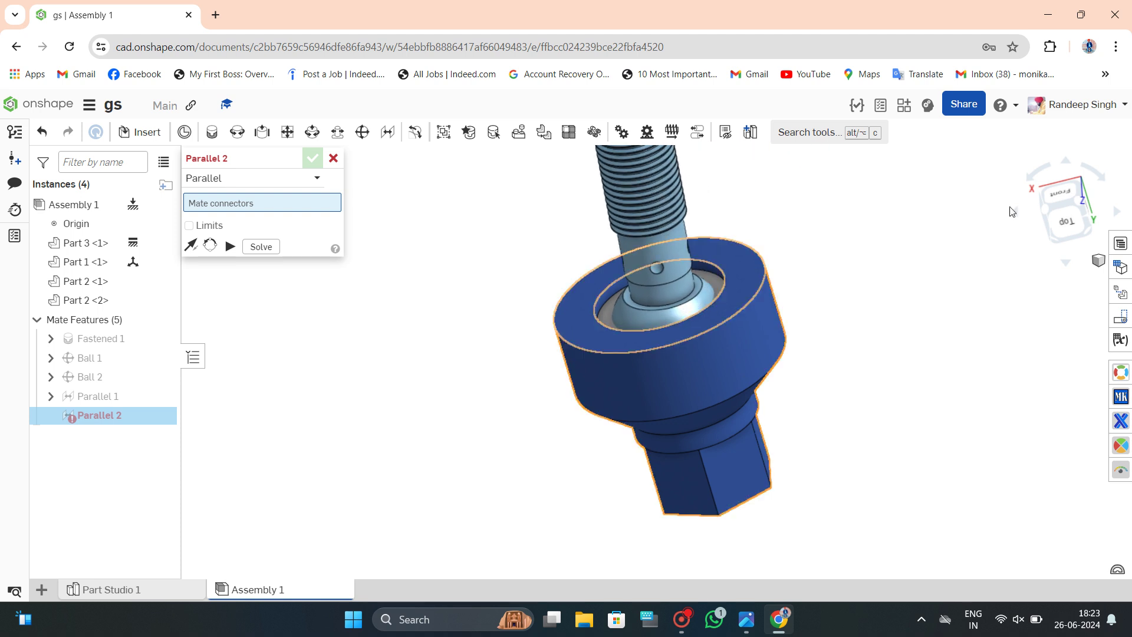
Discard the second parallel mate and hide housing Part 3 <1> again.
left_click(660, 286)
left_click(333, 158)
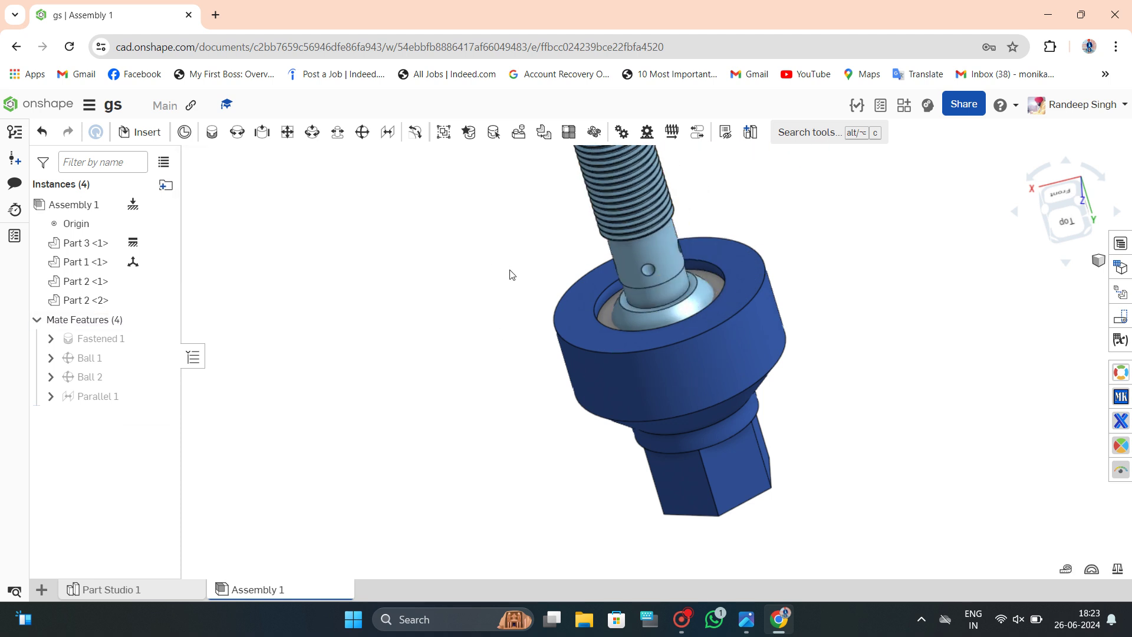
right_click_drag(508, 273, 466, 281)
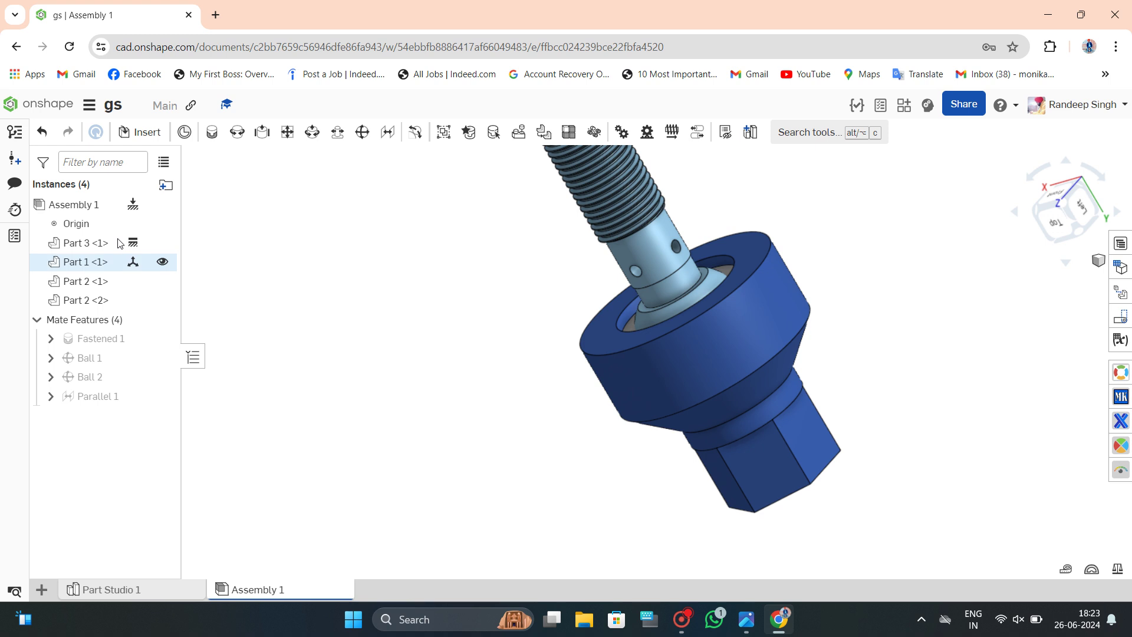
left_click(163, 242)
mouse_move(544, 360)
right_mouse_down()
mouse_move(472, 326)
mouse_move(501, 228)
mouse_move(541, 256)
mouse_move(604, 214)
mouse_move(610, 281)
right_mouse_up()
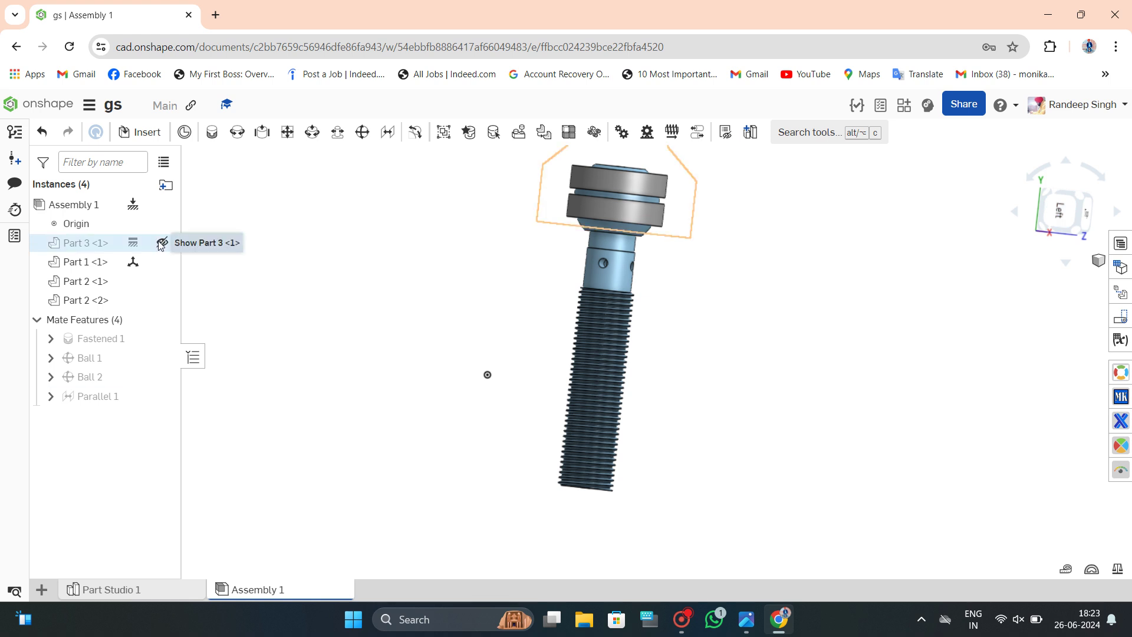
Show housing Part 3 <1> again and orbit so the screw faces the viewer.
left_click(159, 243)
mouse_move(342, 277)
right_mouse_down()
mouse_move(345, 211)
mouse_move(379, 166)
mouse_move(374, 184)
mouse_move(522, 323)
right_mouse_up()
scroll(699, 361, "up", 5)
scroll(668, 356, "down", 3)
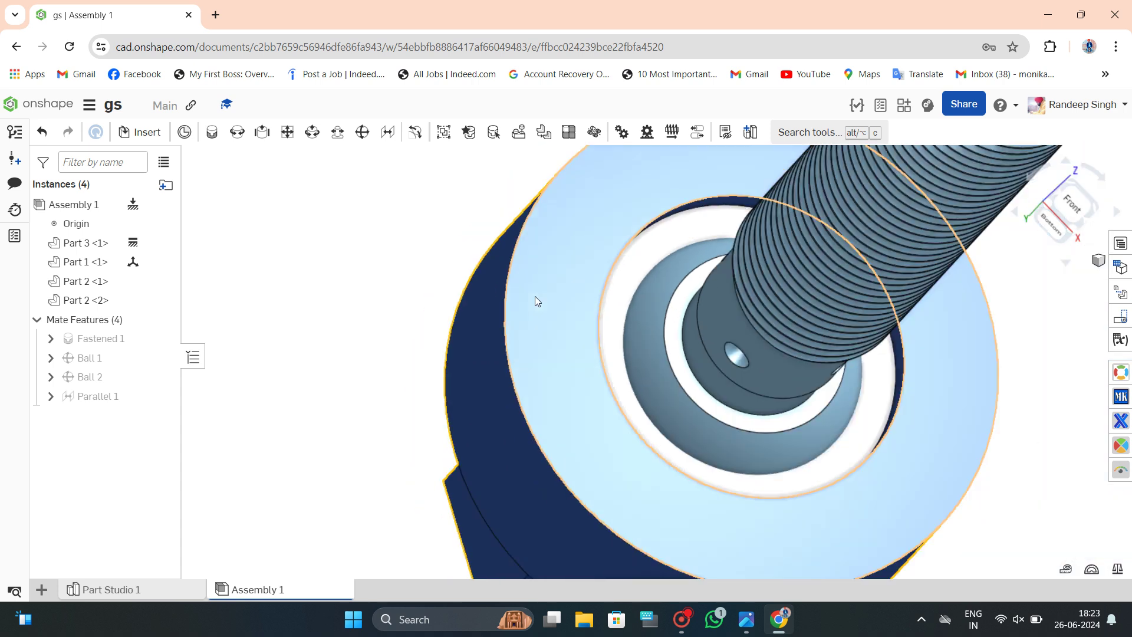
scroll(535, 298, "down", 2)
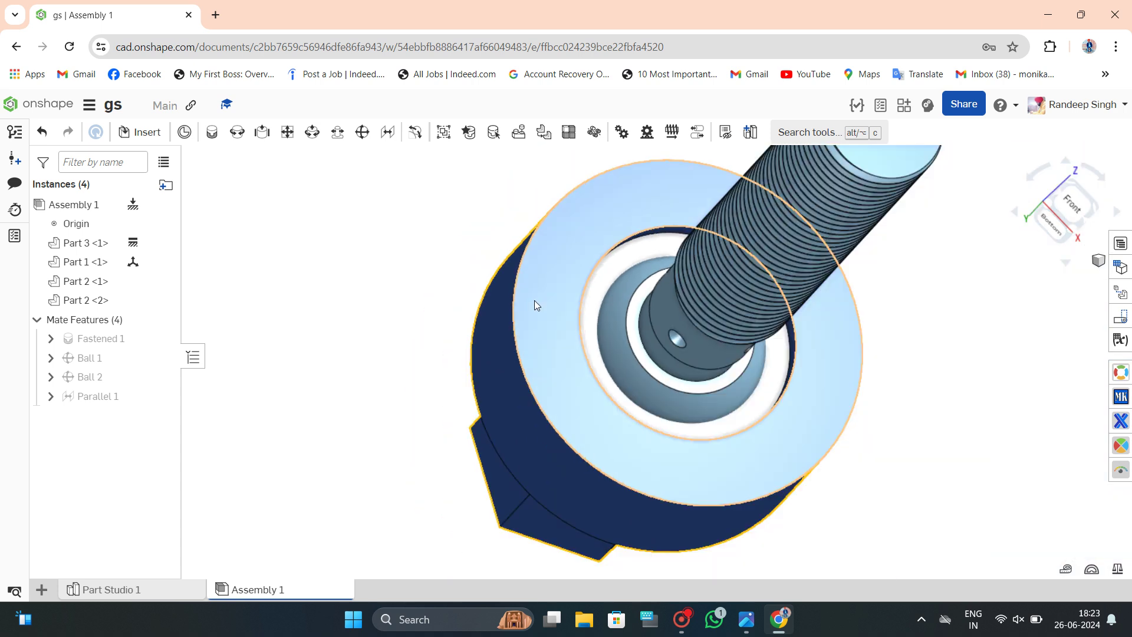
Set a 30 deg cone limit in the Ball 2 mate editor, then close it with cancel.
right_click(125, 369)
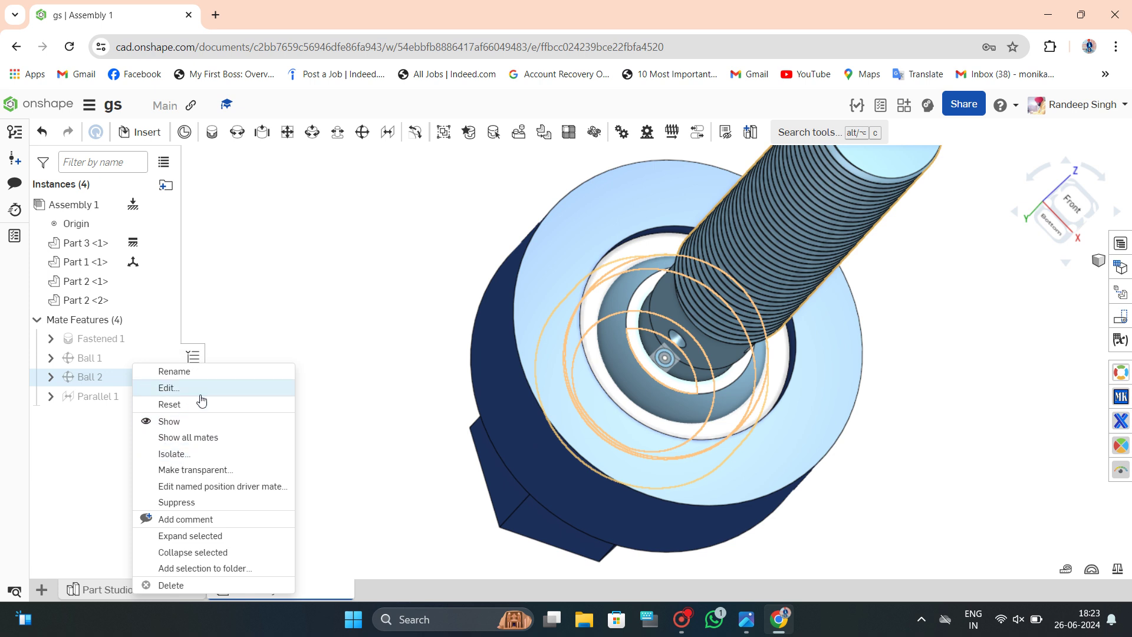
left_click(169, 388)
scroll(360, 383, "down", 2)
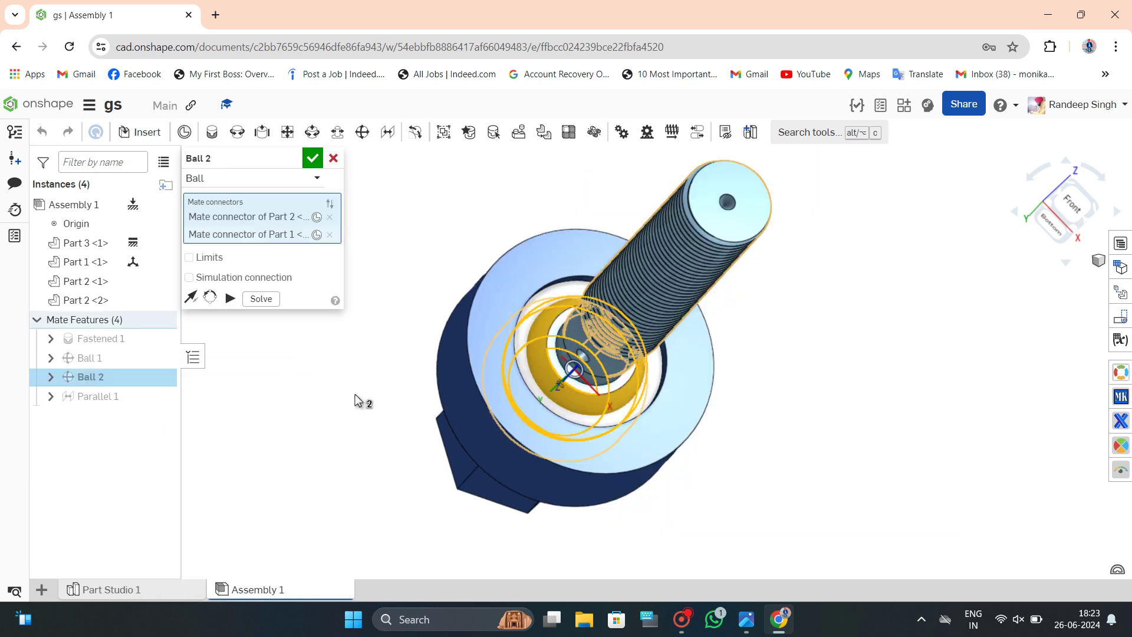
left_click(227, 258)
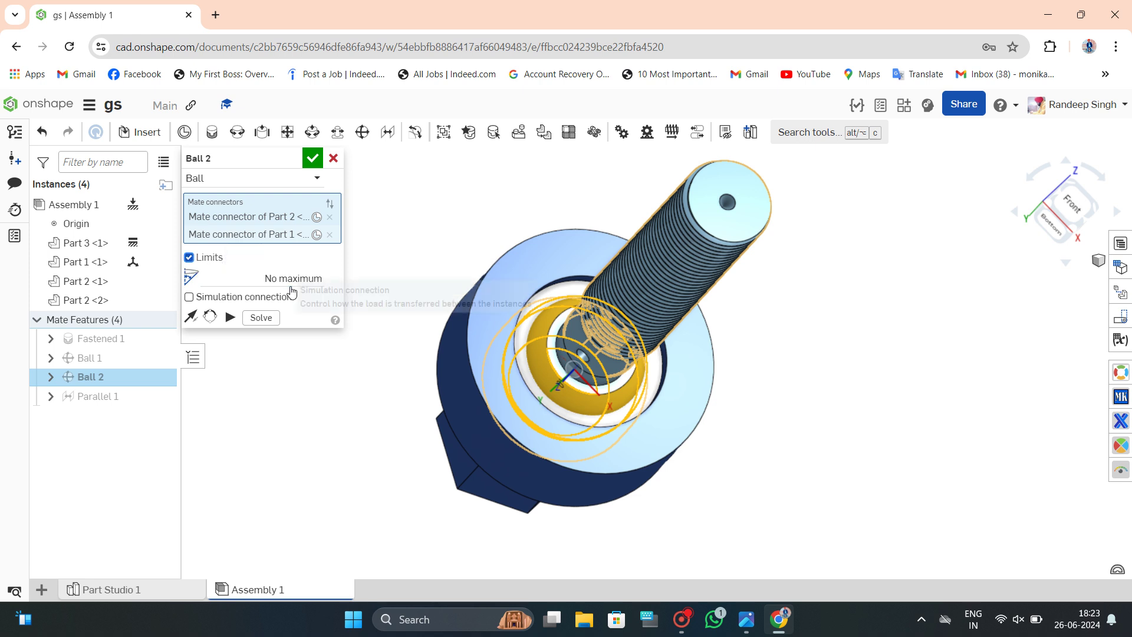
left_click(283, 297)
left_click(238, 296)
left_click(250, 278)
type("30")
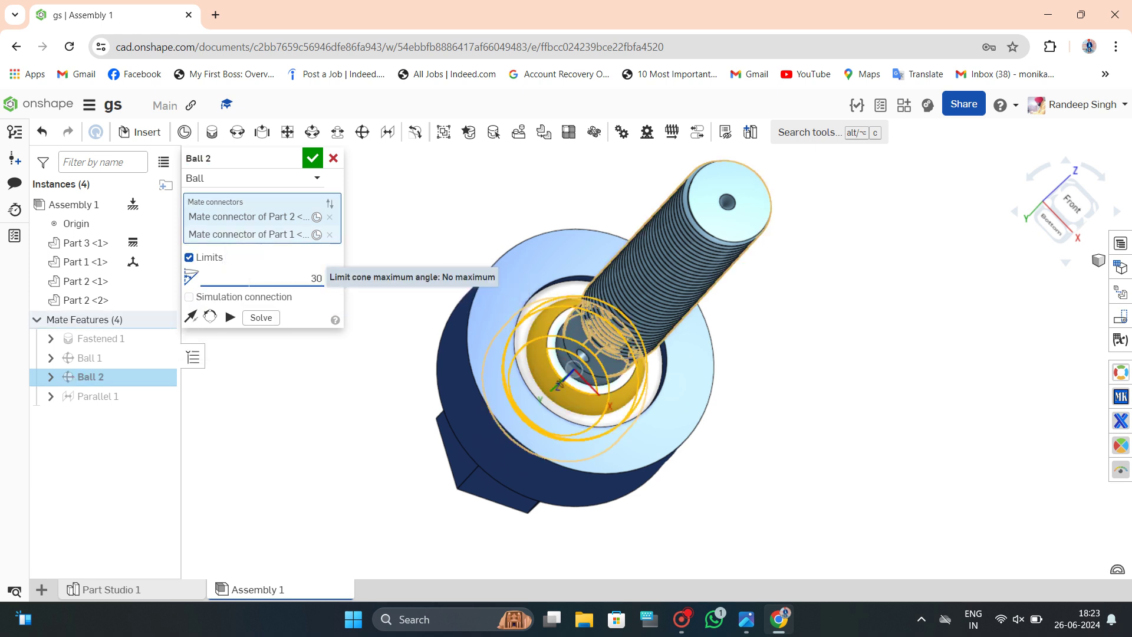
left_click(230, 317)
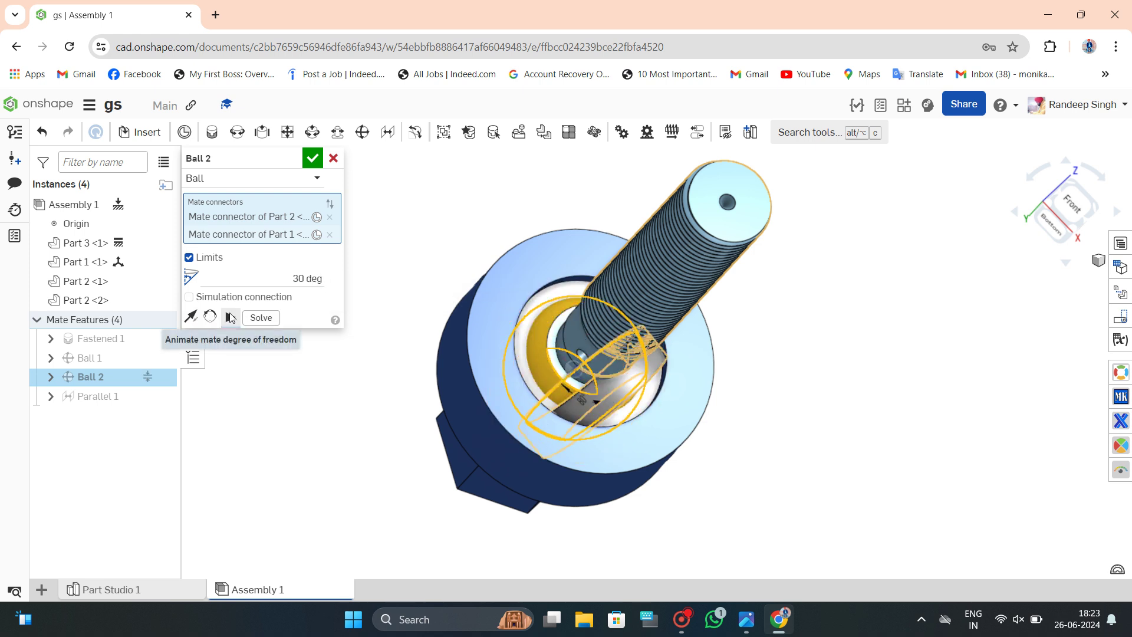
left_click(334, 158)
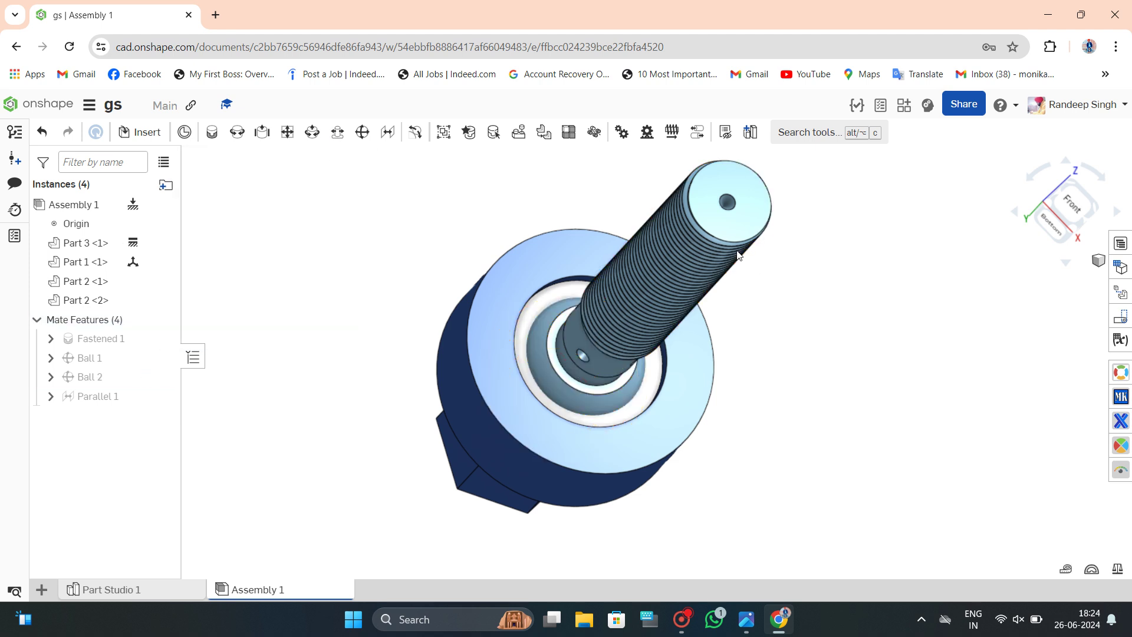
Limit the Ball 1 mate to a 15° cone angle.
left_click_drag(689, 254, 619, 222)
mouse_move(582, 254)
left_mouse_down()
mouse_move(614, 270)
mouse_move(669, 247)
mouse_move(691, 254)
mouse_move(687, 265)
left_mouse_up()
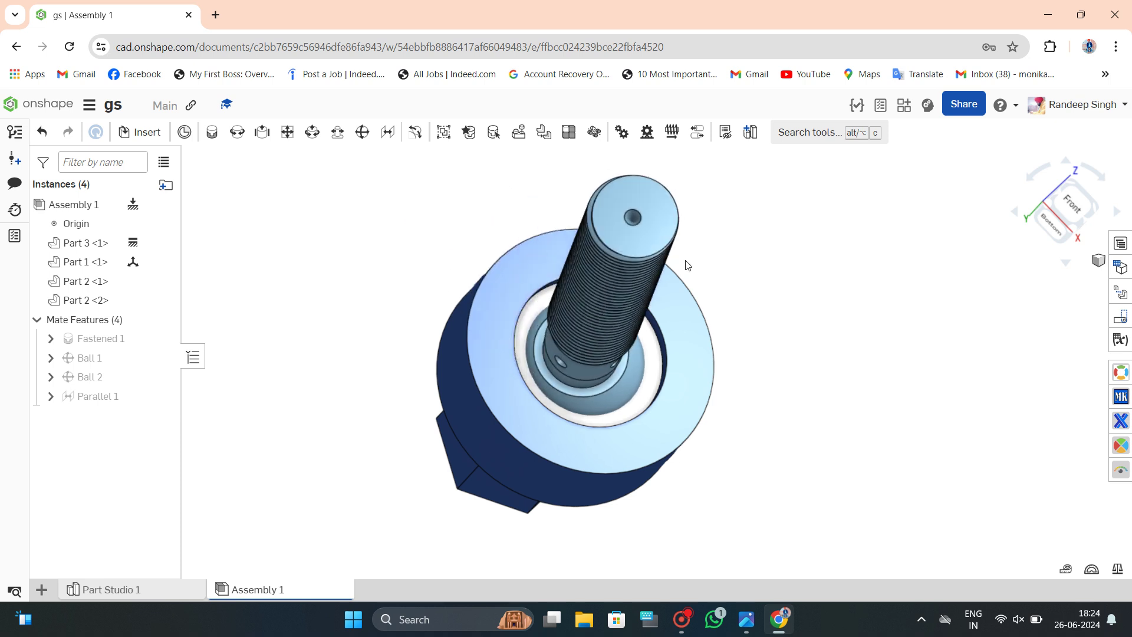
right_click(68, 363)
left_click(162, 133)
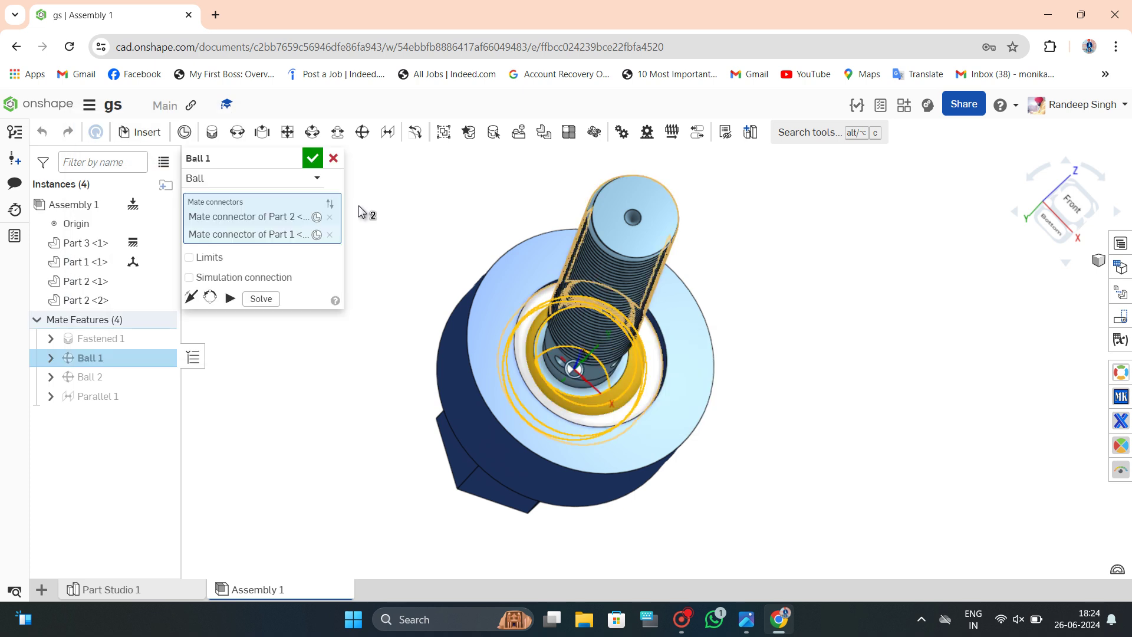
left_click(226, 263)
type("15")
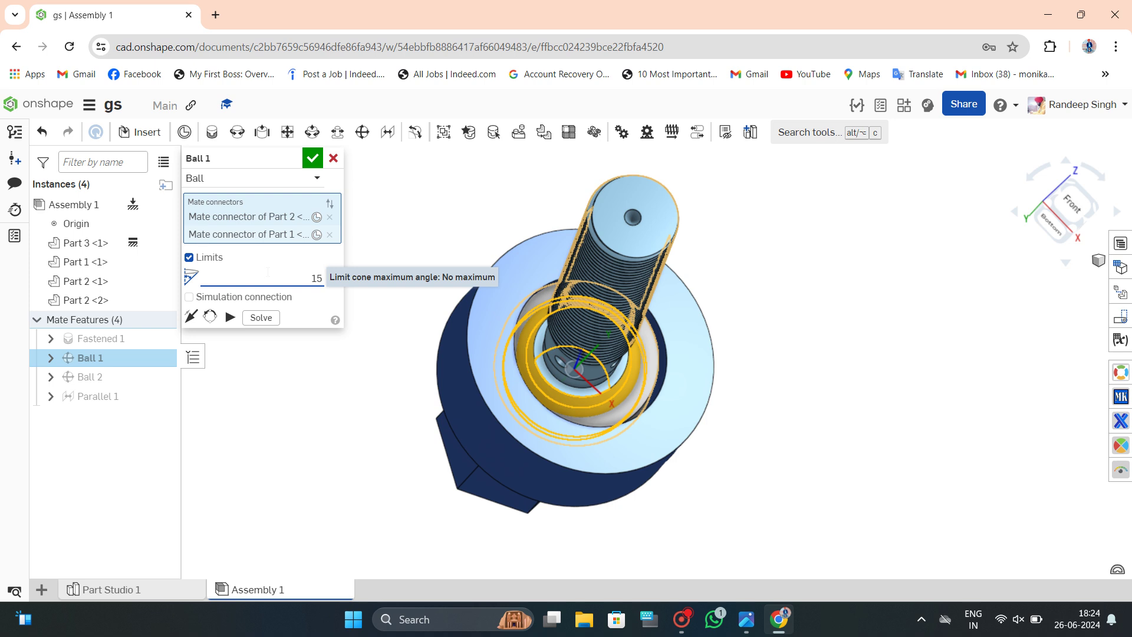
left_click(312, 158)
Swing the stud back and forth, including from above, to test its limited range.
left_click_drag(637, 247, 636, 282)
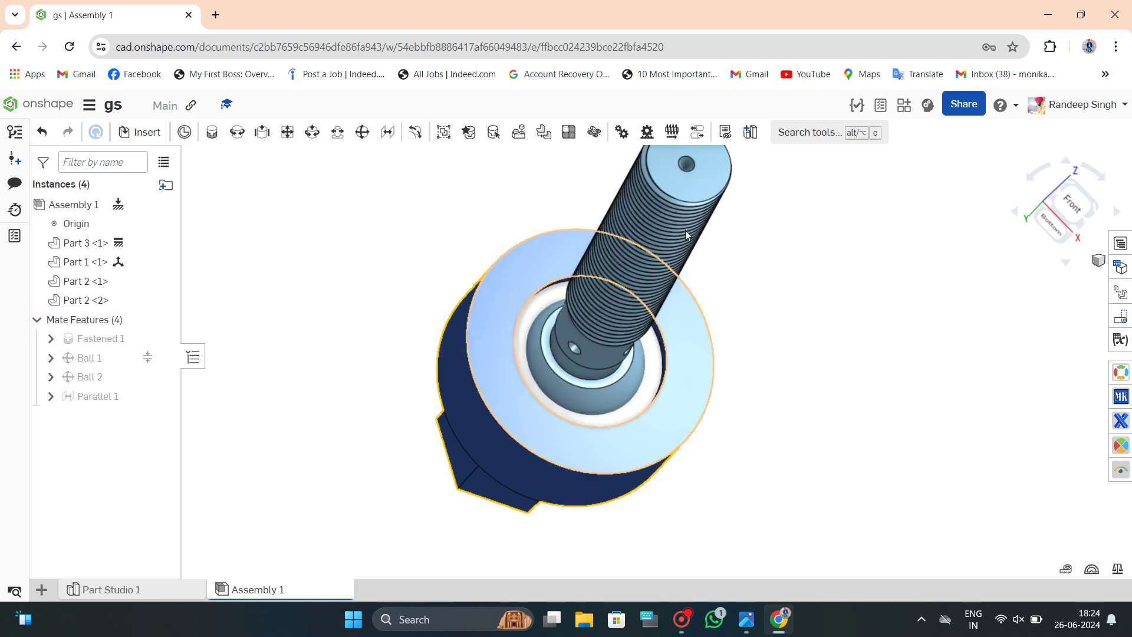
mouse_move(692, 349)
left_mouse_down()
mouse_move(798, 245)
mouse_move(536, 311)
mouse_move(679, 493)
mouse_move(769, 204)
mouse_move(366, 366)
mouse_move(599, 523)
mouse_move(669, 212)
mouse_move(417, 527)
mouse_move(631, 220)
mouse_move(372, 367)
mouse_move(660, 307)
mouse_move(581, 184)
mouse_move(832, 247)
left_mouse_up()
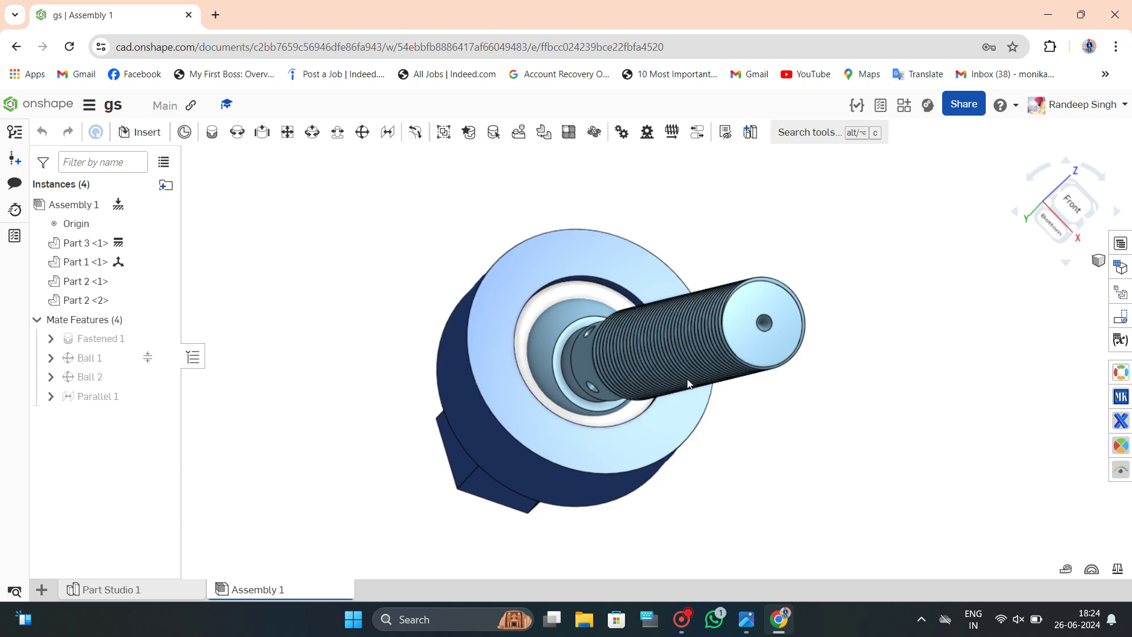
right_click_drag(482, 395, 338, 402)
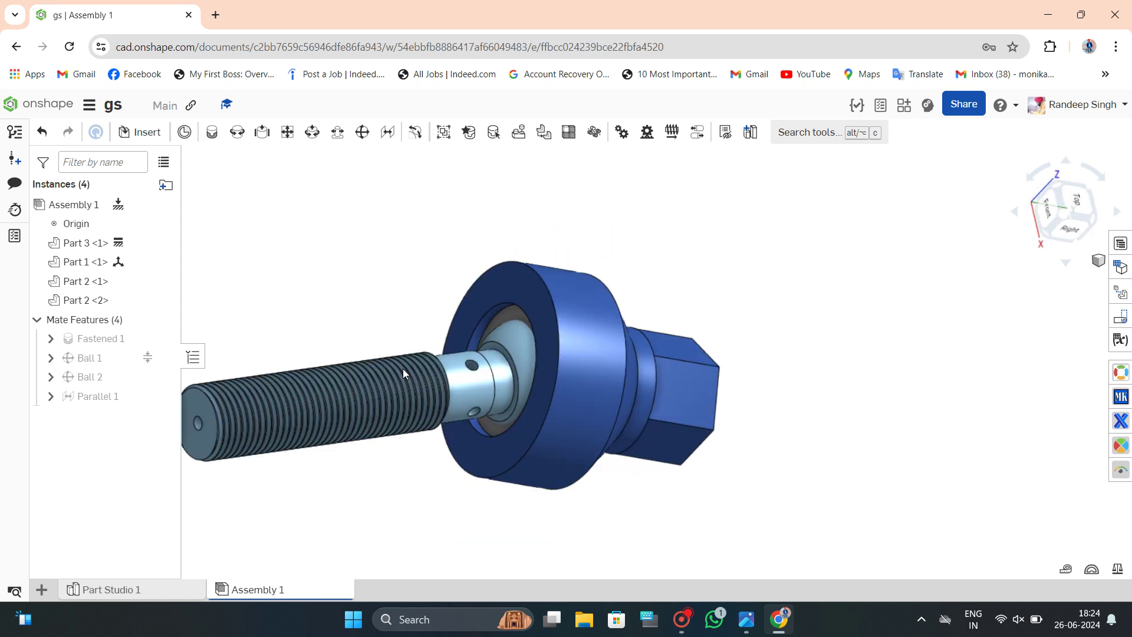
left_click_drag(340, 407, 374, 206)
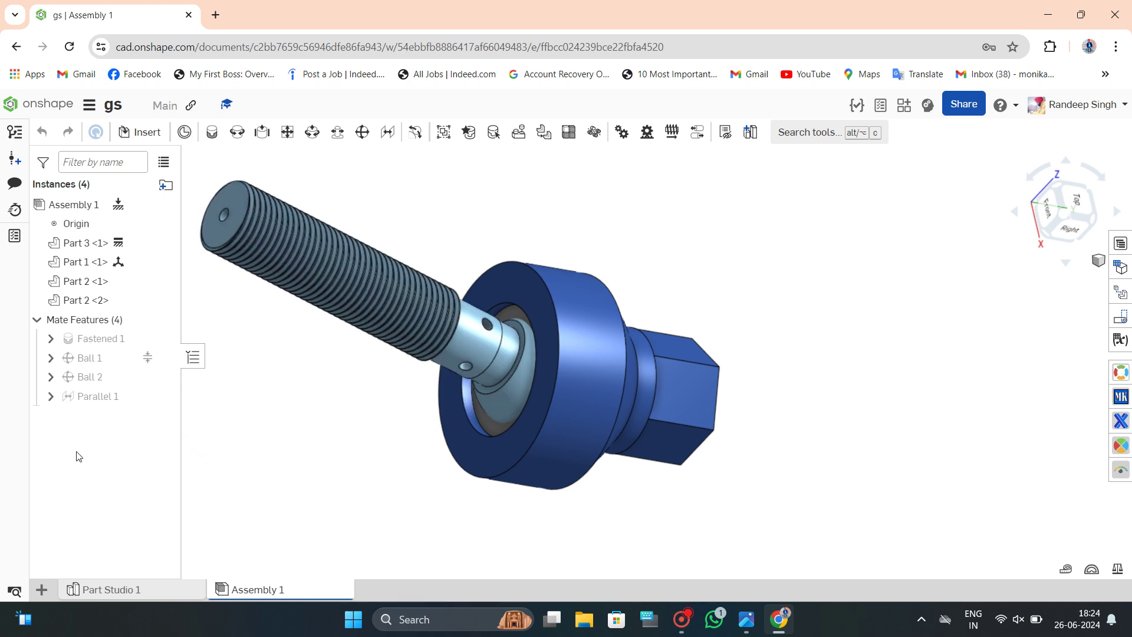
Edit the Ball 1 mate and raise its cone limit from 15 to 30 degrees.
right_click(99, 359)
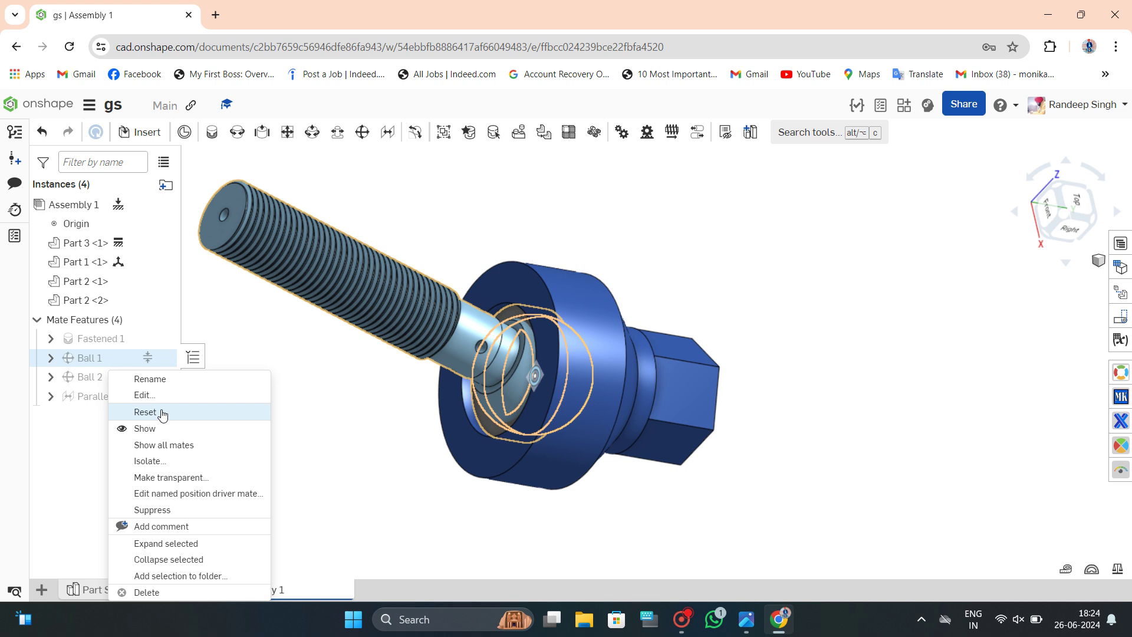
left_click(195, 379)
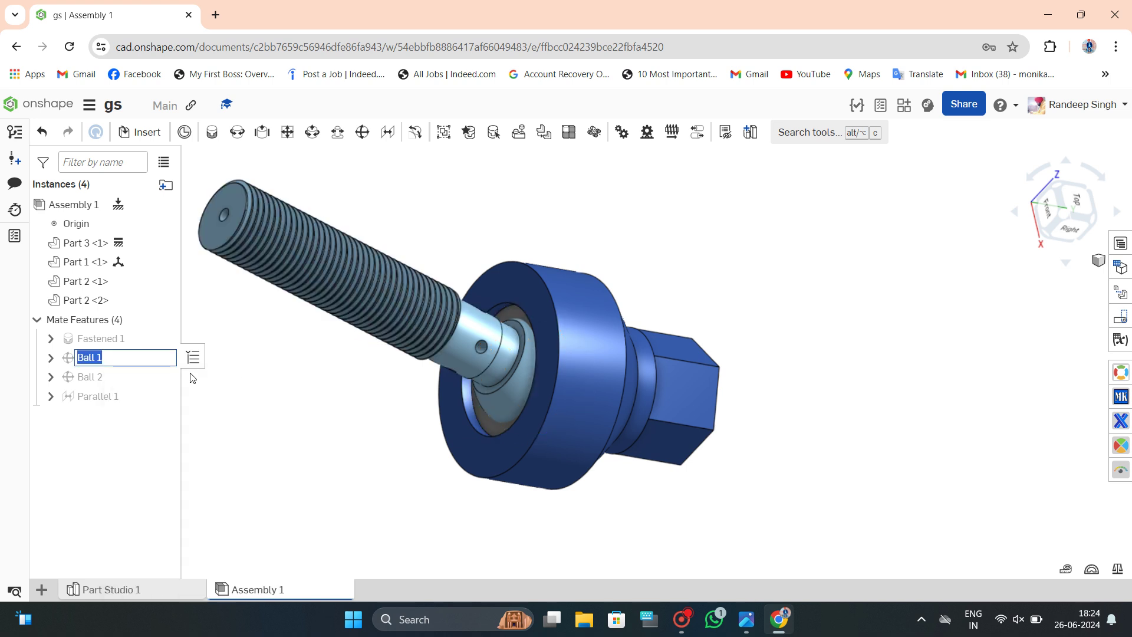
left_click(141, 358)
right_click(127, 356)
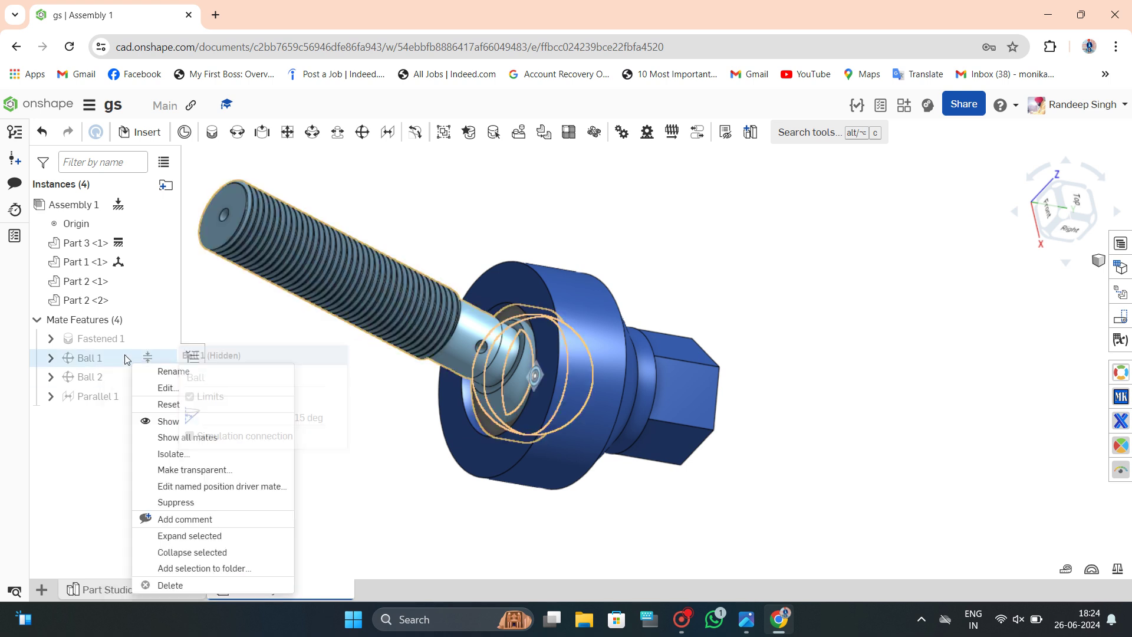
left_click(151, 388)
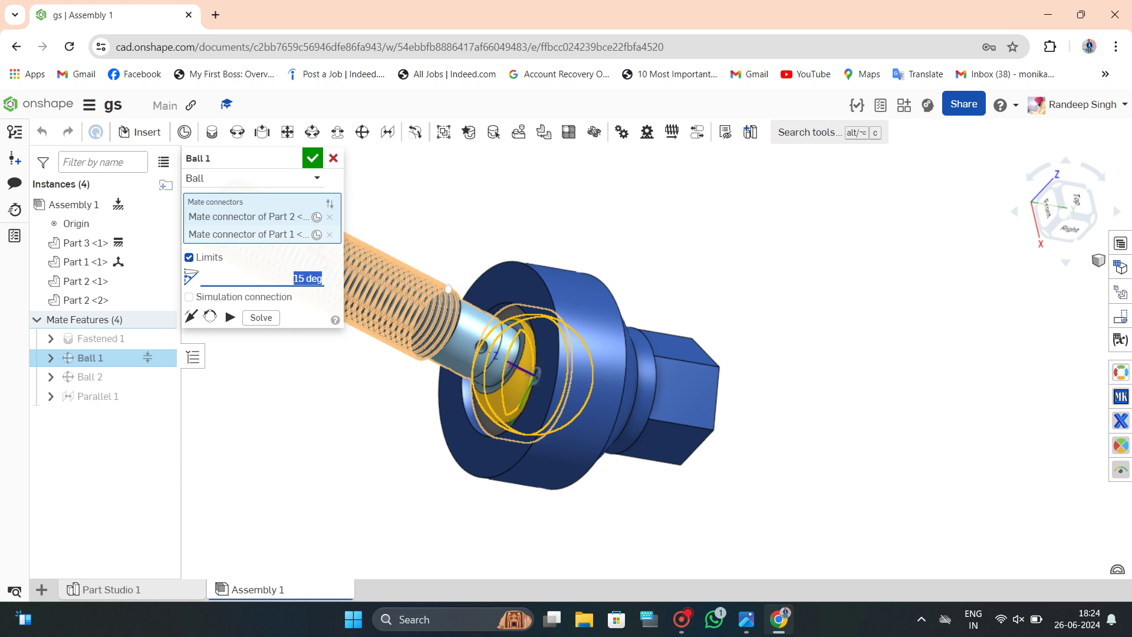
key("Return")
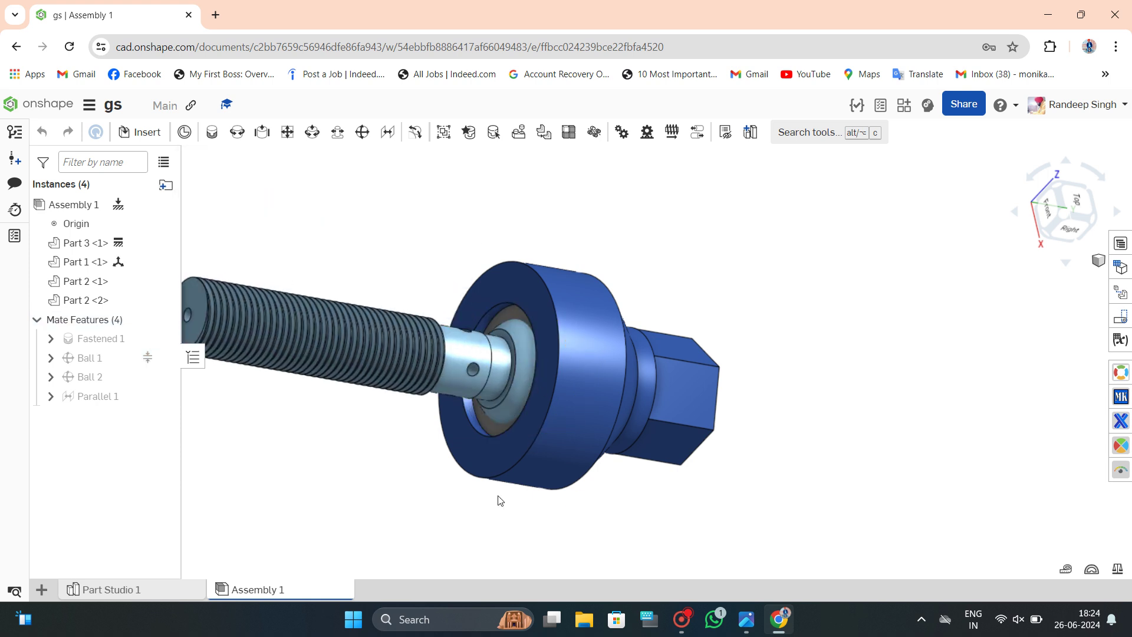
Drag the threaded stud around its ball joint to test the wider 30-degree swing.
scroll(596, 306, "down", 3)
right_click_drag(632, 299, 542, 371)
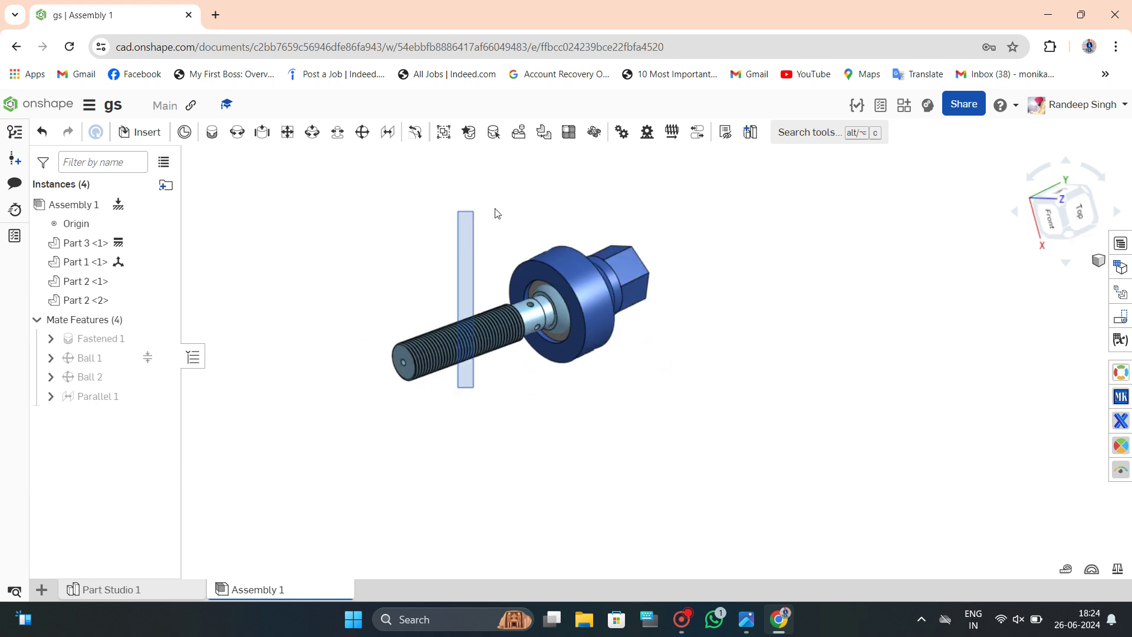
left_click_drag(440, 373, 336, 416)
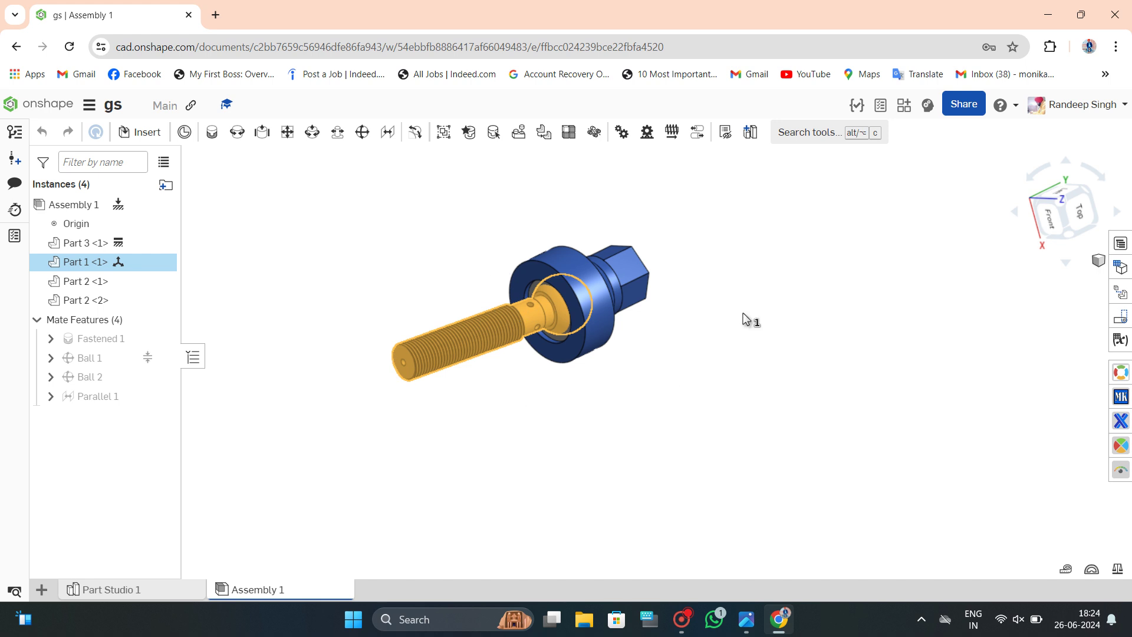
left_click_drag(443, 347, 440, 342)
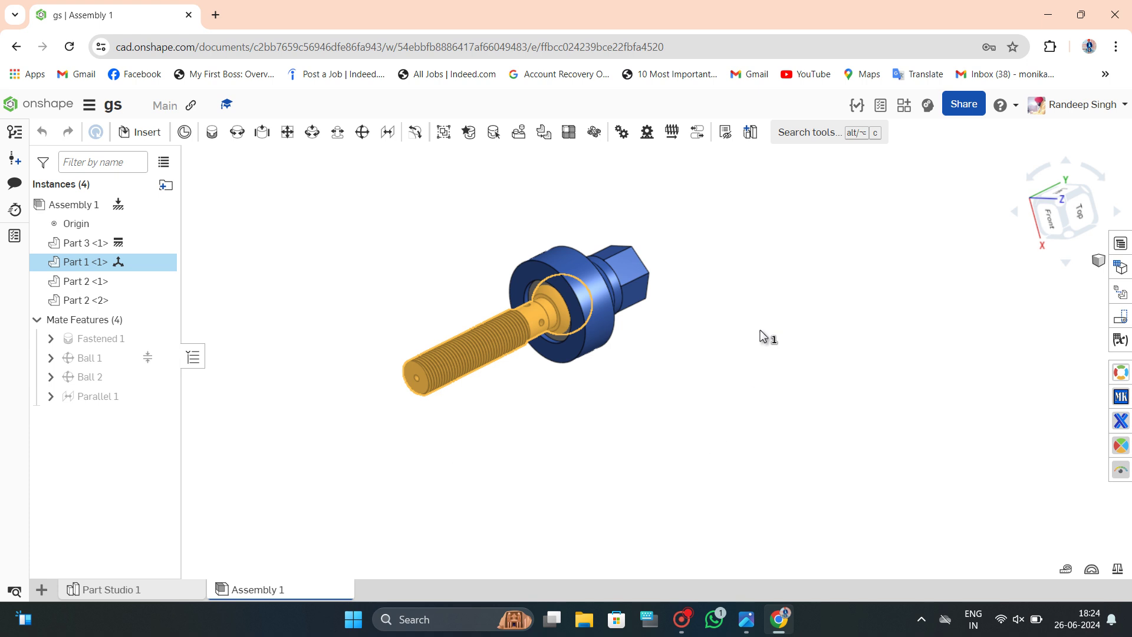
left_click_drag(563, 283, 466, 549)
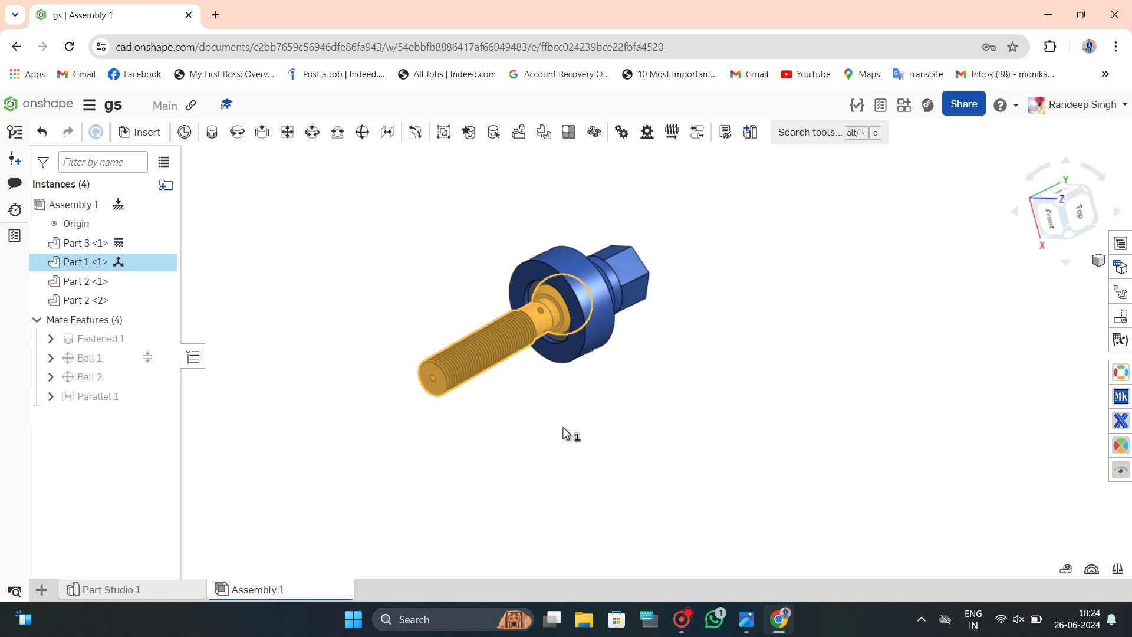
left_click(417, 314)
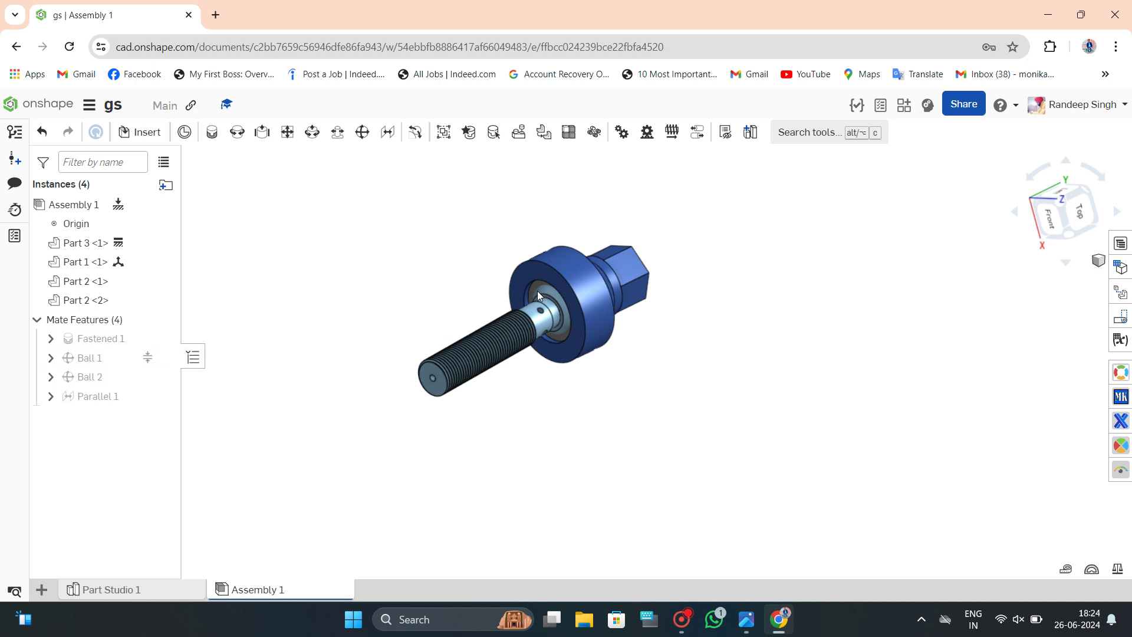
mouse_move(536, 291)
right_mouse_down()
mouse_move(652, 287)
mouse_move(629, 263)
right_mouse_up()
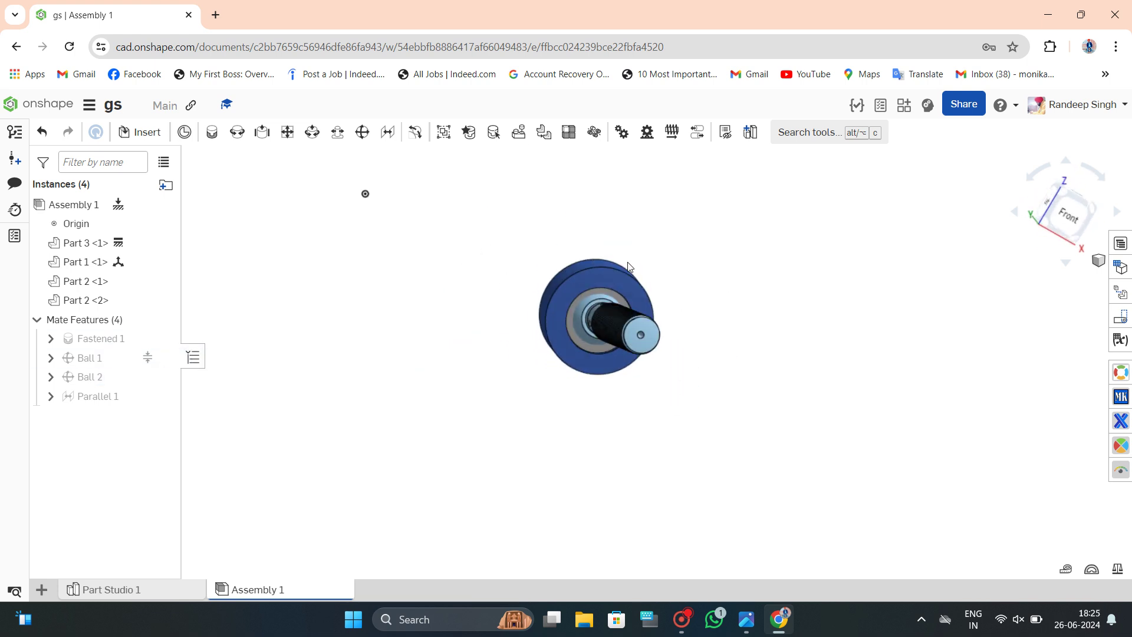
left_click(91, 372)
right_click(91, 373)
left_click(187, 145)
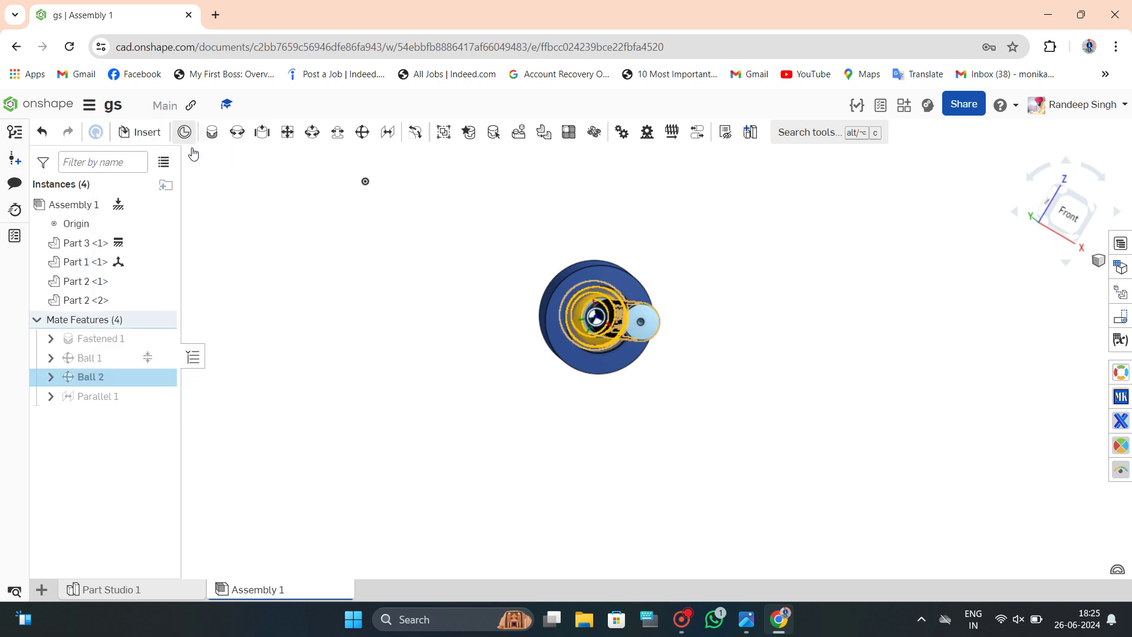
key("Escape")
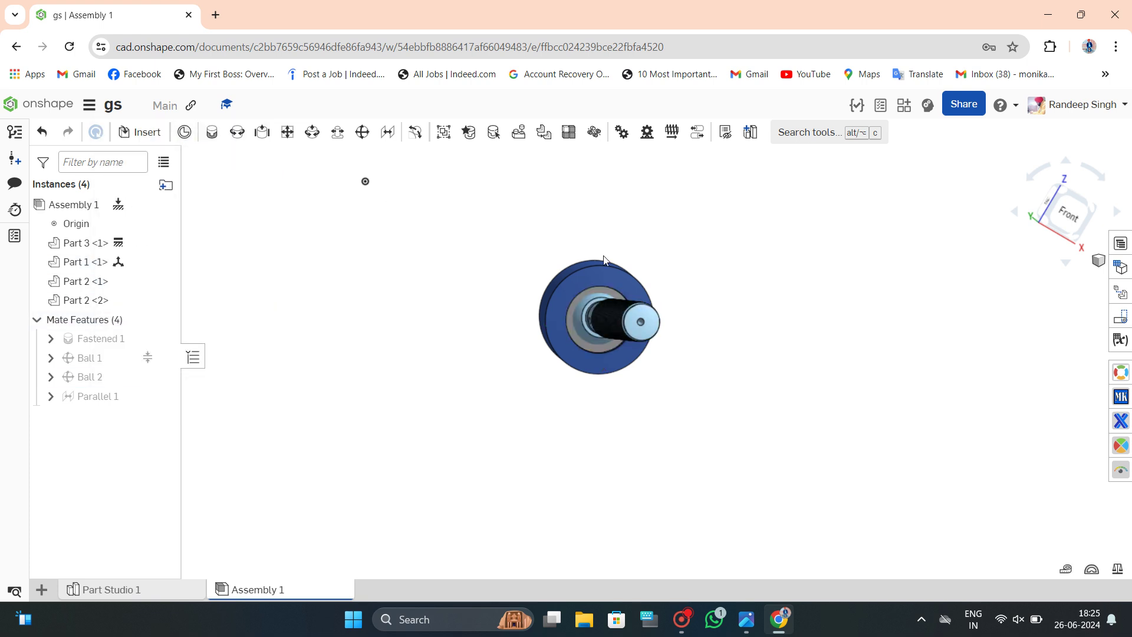
scroll(558, 371, "up", 5)
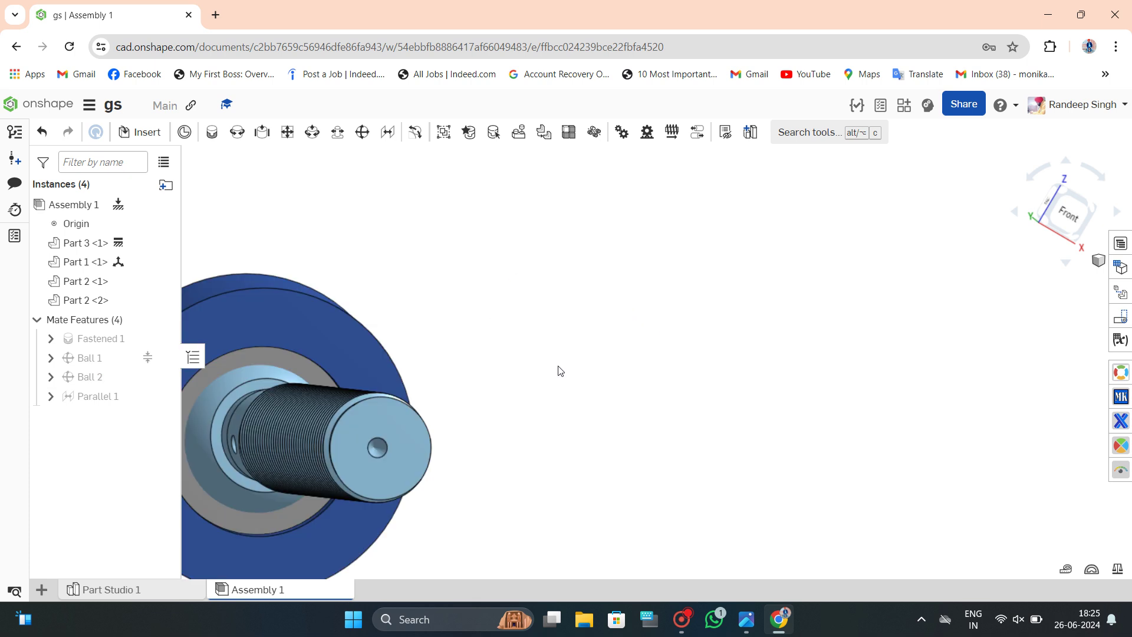
right_click_drag(557, 371, 573, 282)
scroll(760, 276, "down", 3)
right_click_drag(760, 275, 741, 328)
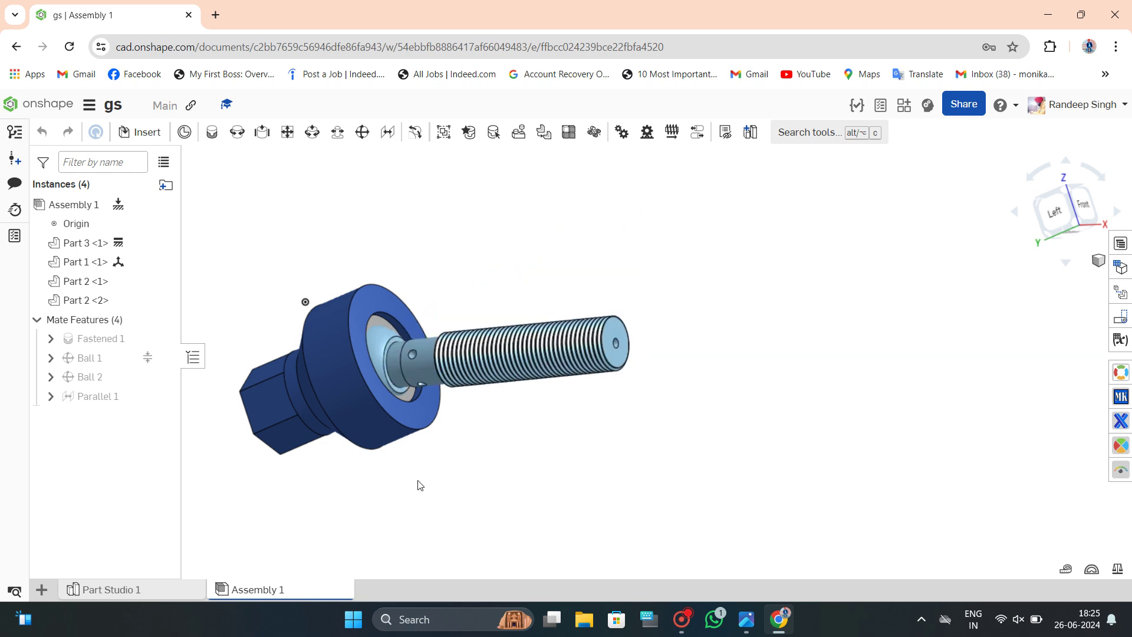
mouse_move(627, 260)
right_mouse_down()
mouse_move(548, 304)
mouse_move(581, 316)
right_mouse_up()
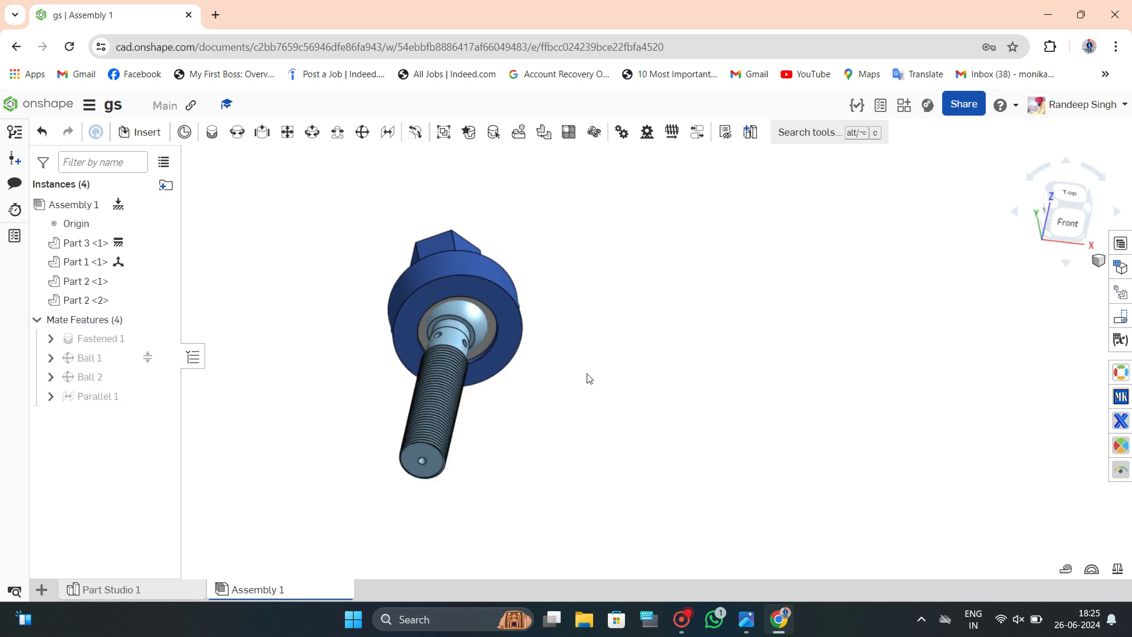
right_click_drag(586, 380, 543, 396)
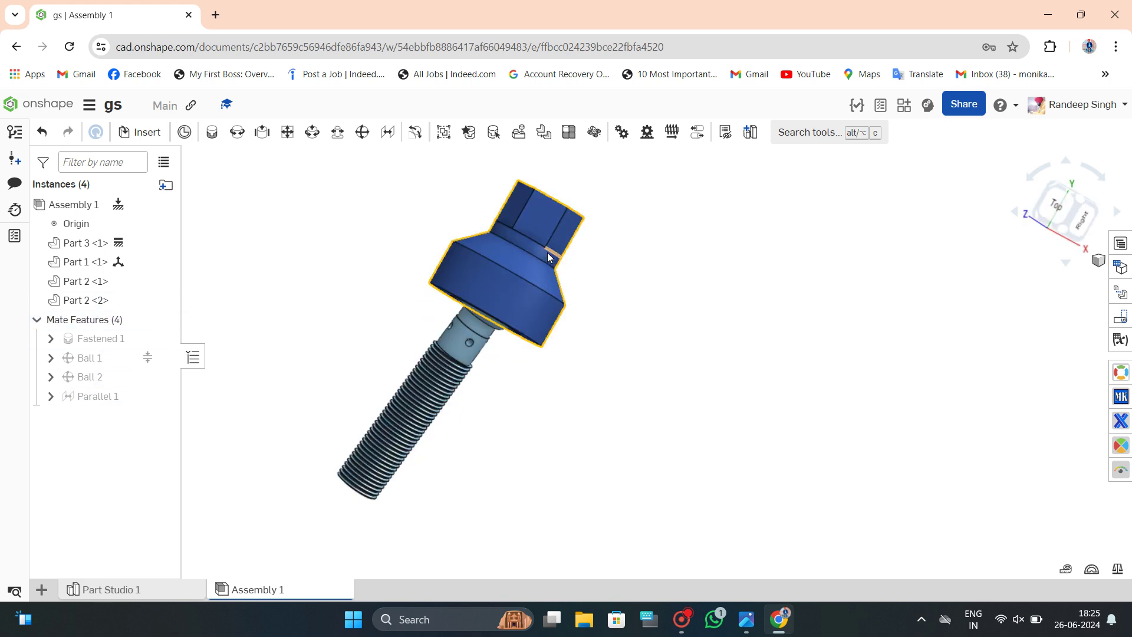
Hide housing Part 3 with Y, then orbit to inspect the exposed stud and rings.
left_click(545, 247)
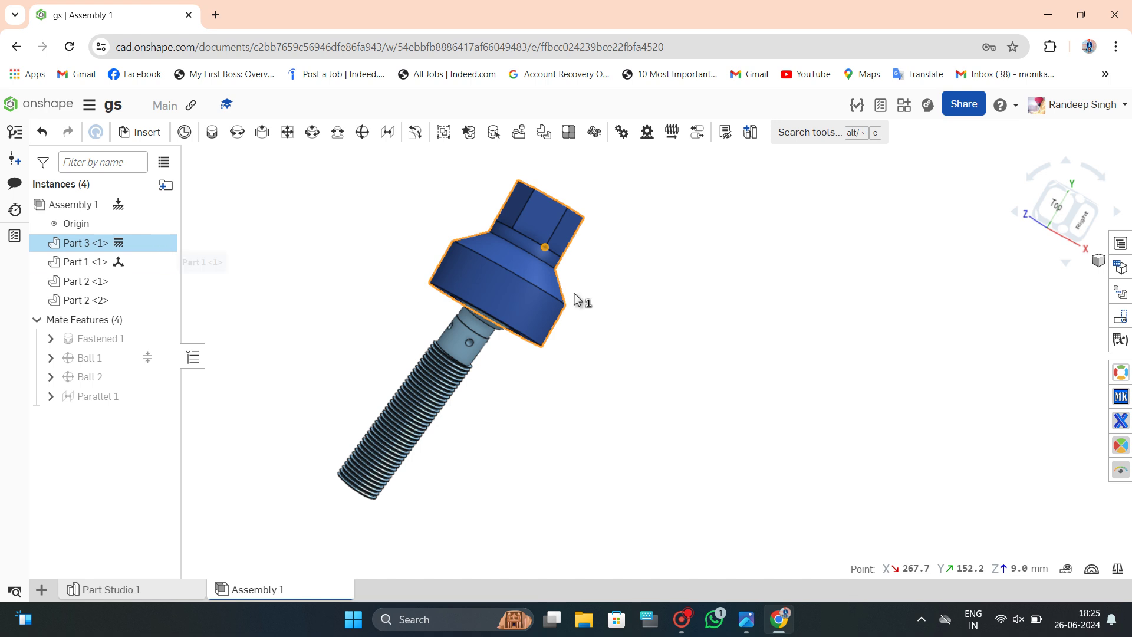
key("y")
right_click_drag(678, 260, 482, 366)
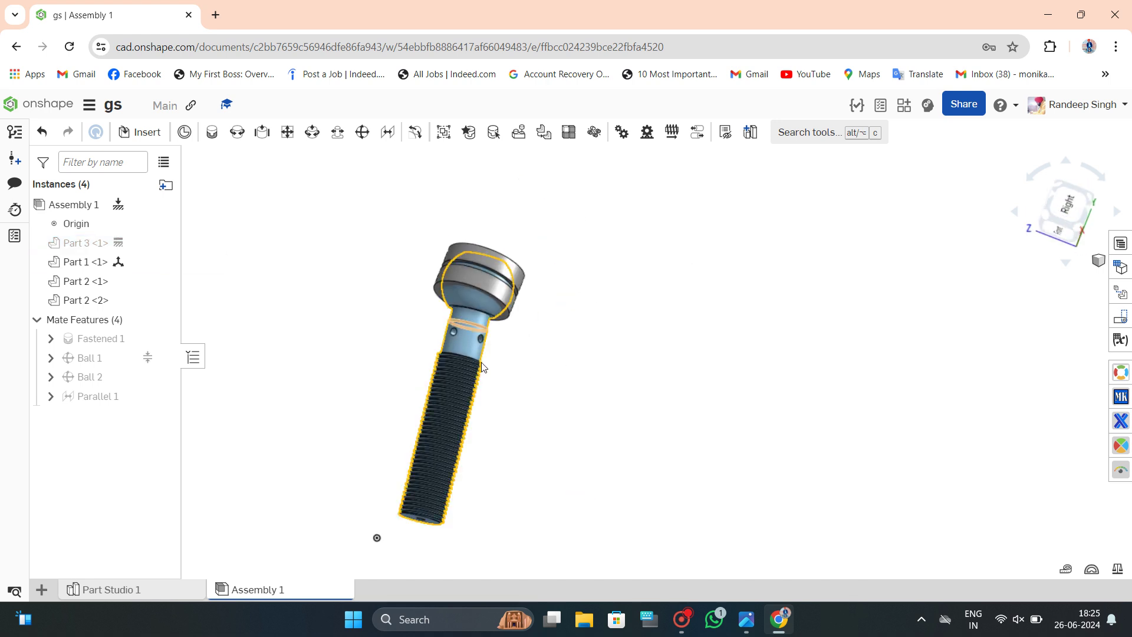
left_click_drag(464, 458, 366, 417)
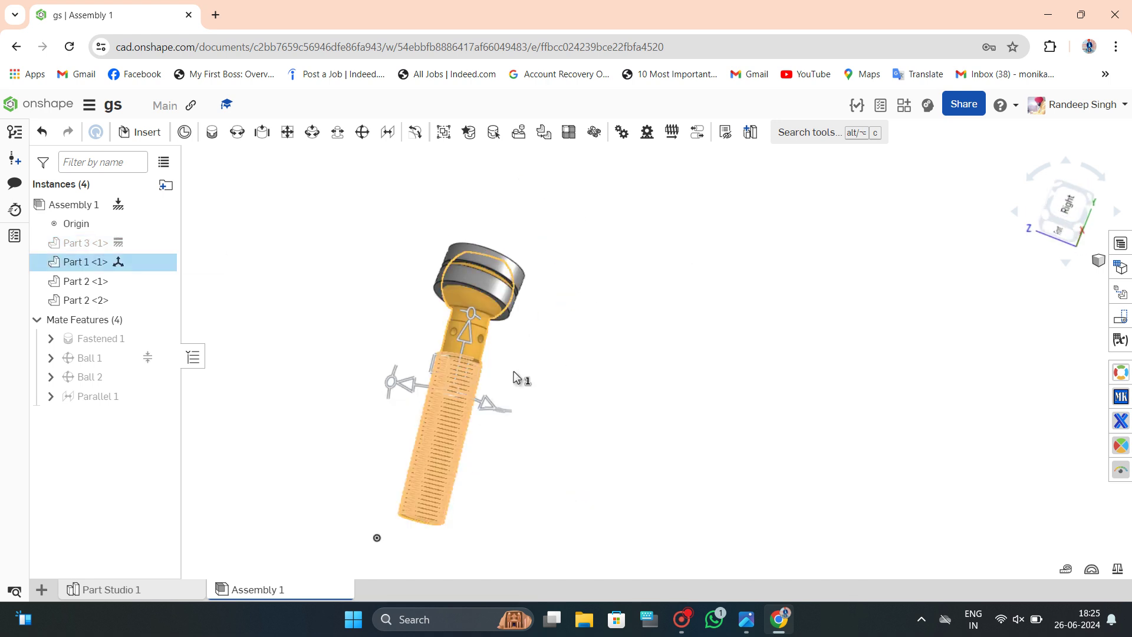
mouse_move(516, 377)
right_mouse_down()
mouse_move(515, 367)
mouse_move(543, 379)
right_mouse_up()
left_click(544, 379)
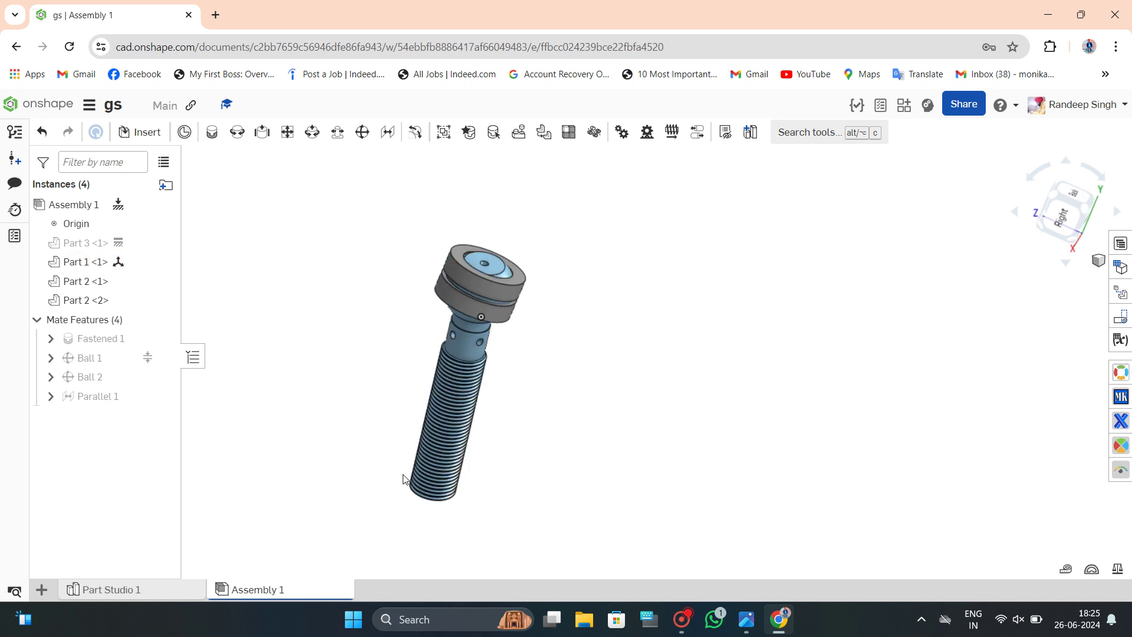
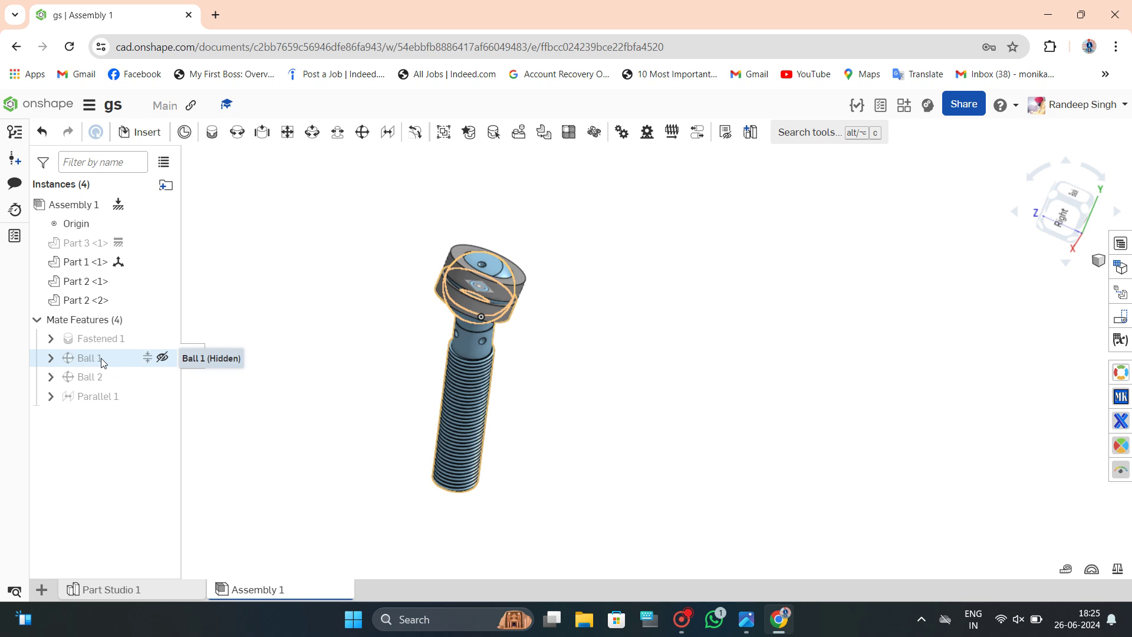
Try motion limits and the simulation connection on the Ball 2 mate, then cancel the edits.
right_click(100, 375)
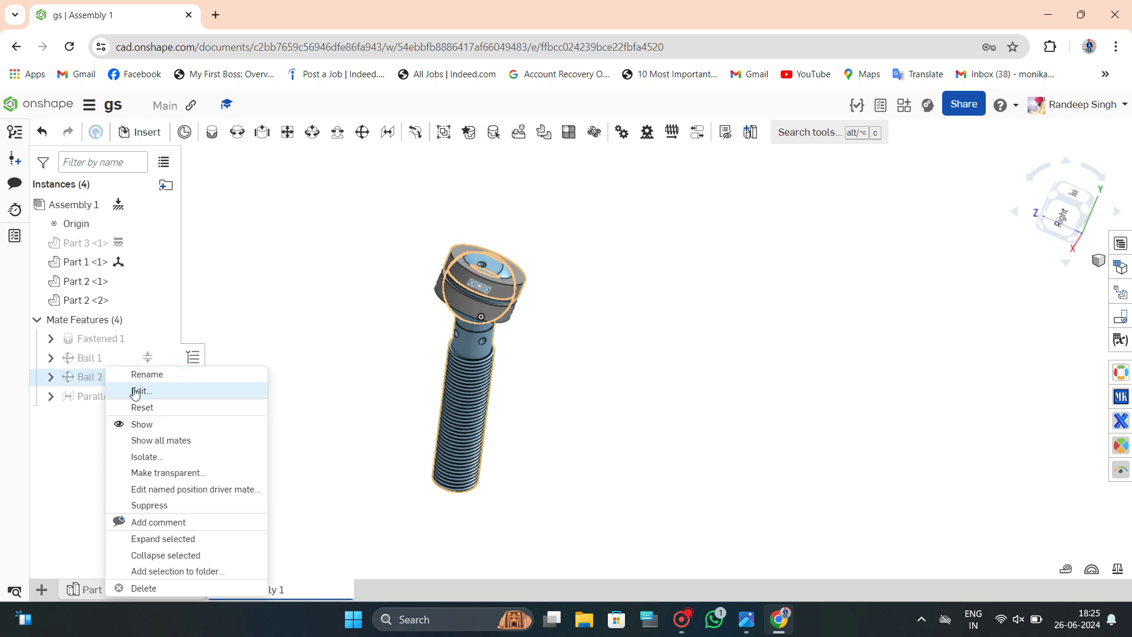
left_click(181, 366)
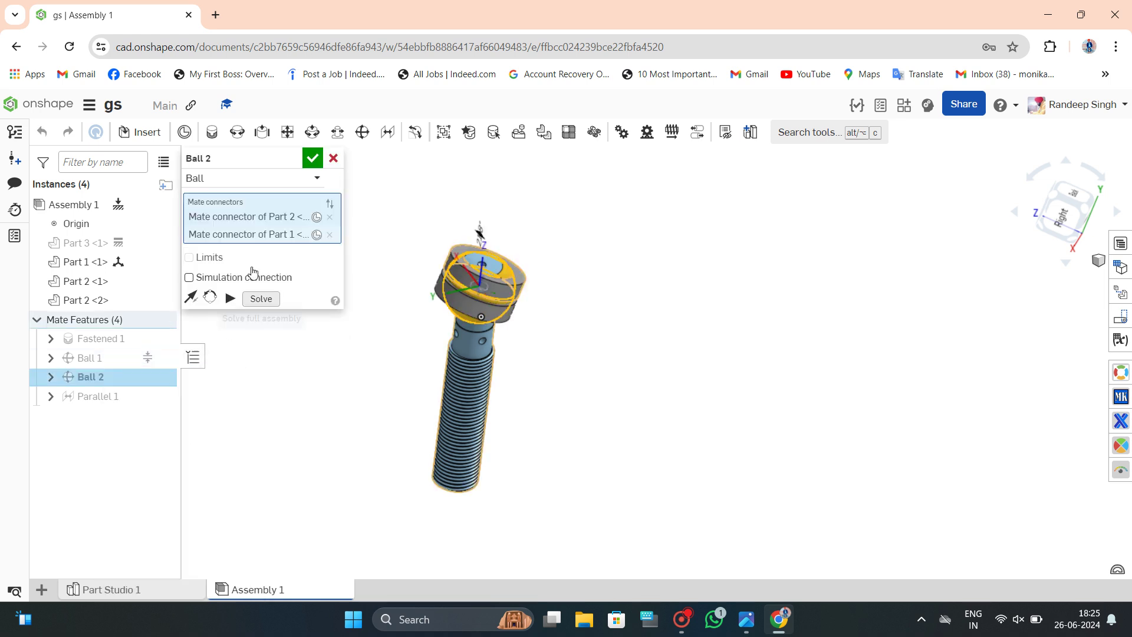
left_click(220, 258)
left_click(262, 295)
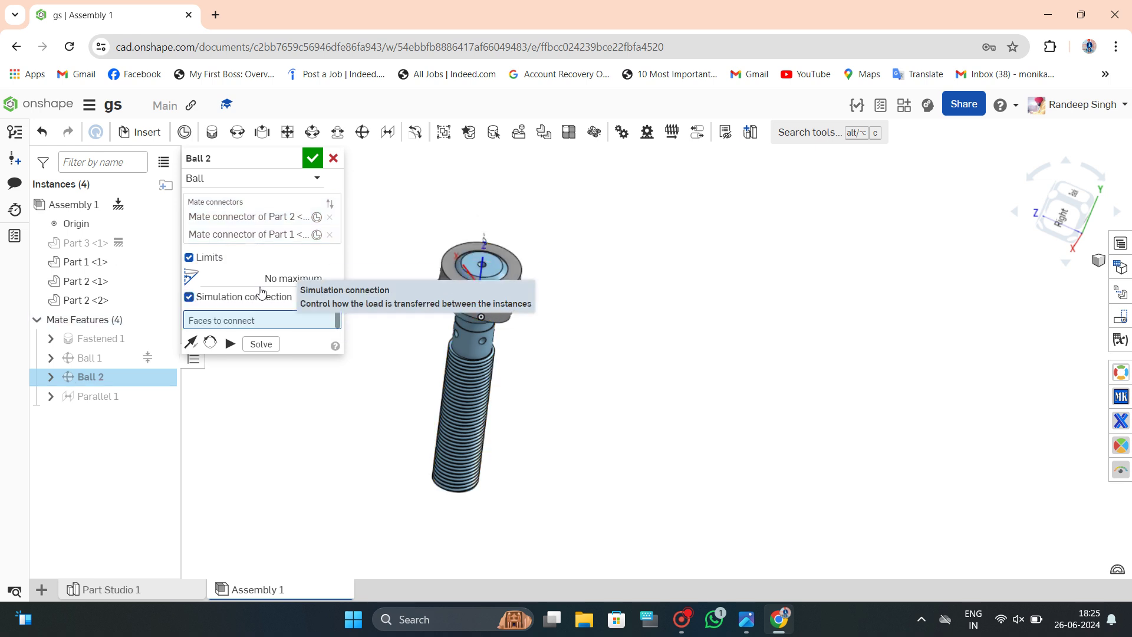
left_click(260, 302)
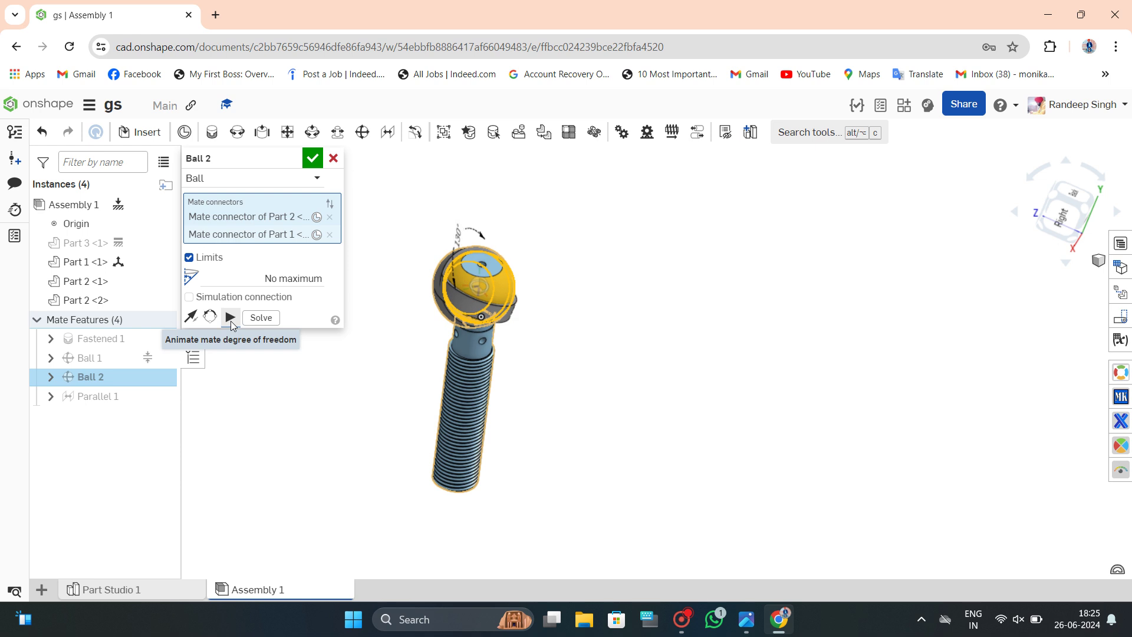
left_click(338, 158)
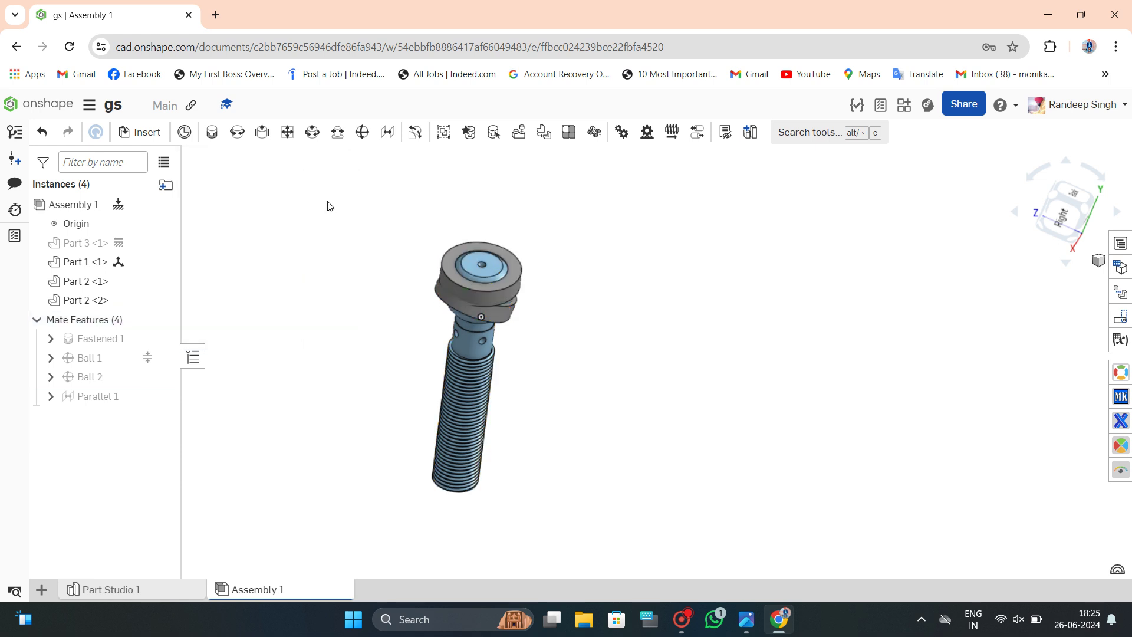
Animate the Ball 1 joint's free motion and close the mate unchanged.
right_click(113, 364)
left_click(154, 396)
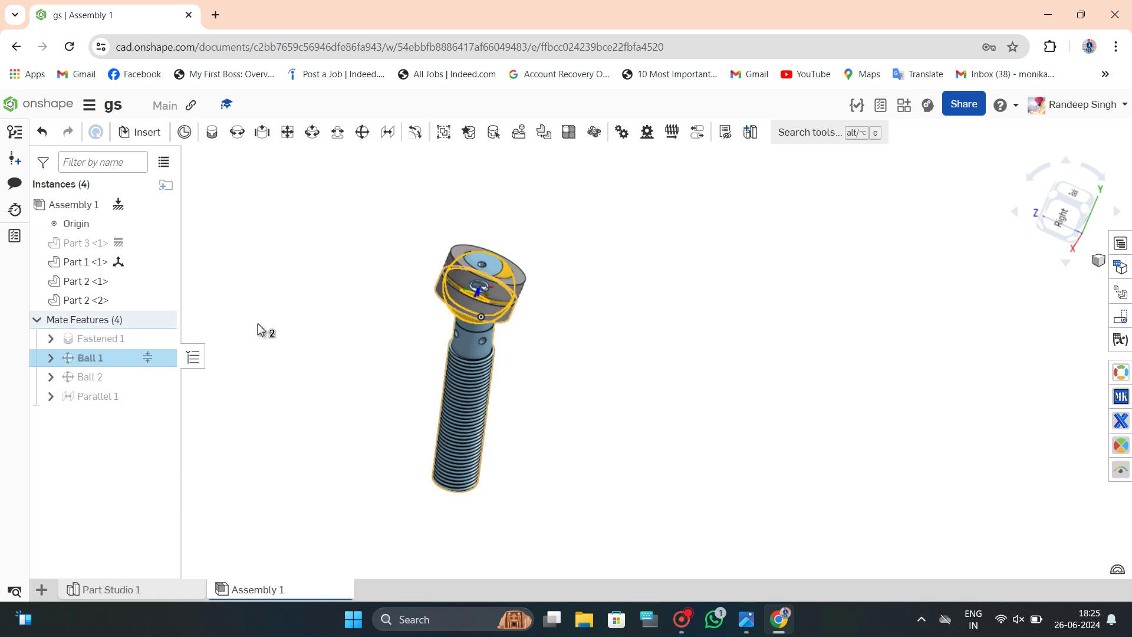
left_click(229, 318)
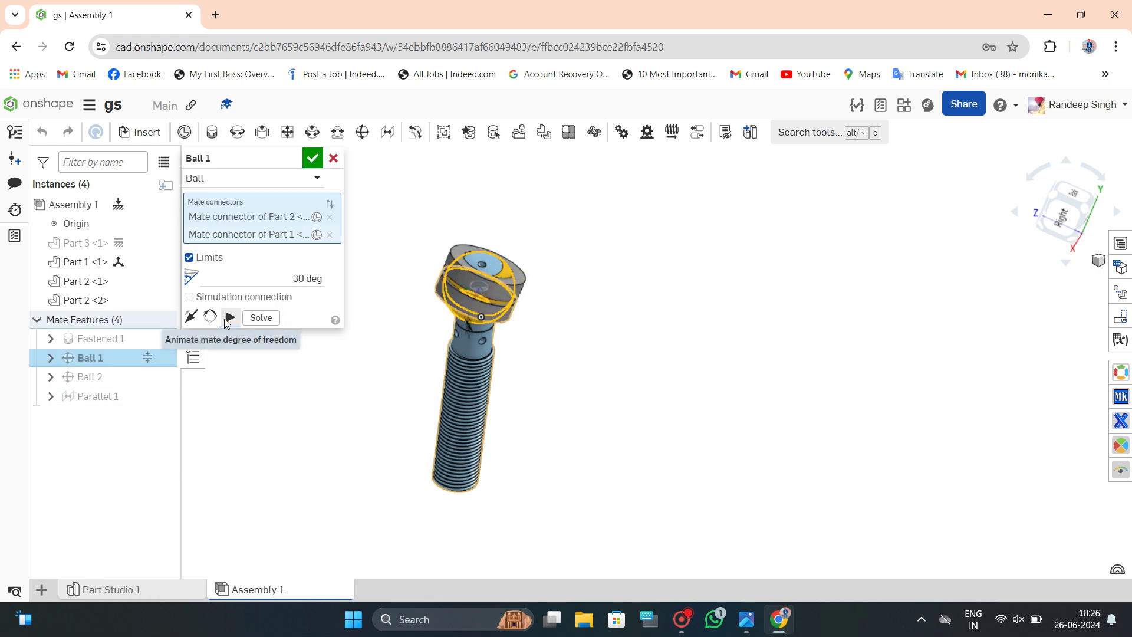
left_click(333, 159)
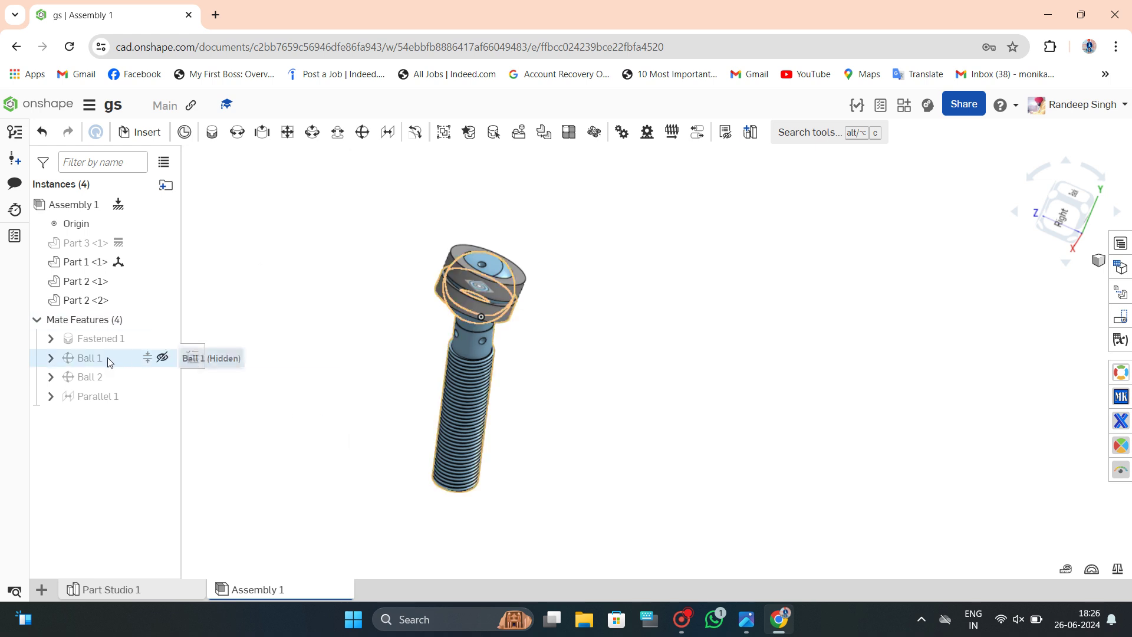
Swing the stud about its ball joint from several angles, undoing the last tilt.
mouse_move(511, 354)
right_mouse_down()
mouse_move(579, 218)
mouse_move(602, 235)
right_mouse_up()
mouse_move(452, 387)
left_mouse_down()
mouse_move(425, 271)
mouse_move(536, 207)
left_mouse_up()
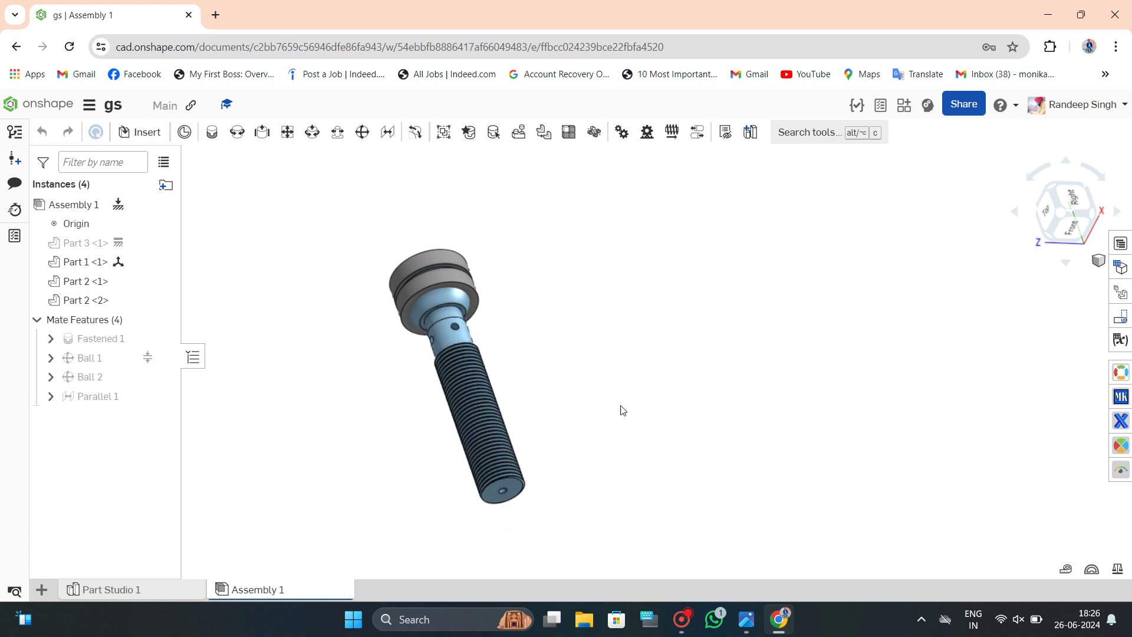
mouse_move(531, 358)
right_mouse_down()
mouse_move(609, 180)
mouse_move(631, 172)
mouse_move(607, 212)
mouse_move(664, 233)
mouse_move(525, 345)
mouse_move(559, 356)
mouse_move(563, 394)
mouse_move(521, 381)
mouse_move(560, 289)
mouse_move(473, 269)
right_mouse_up()
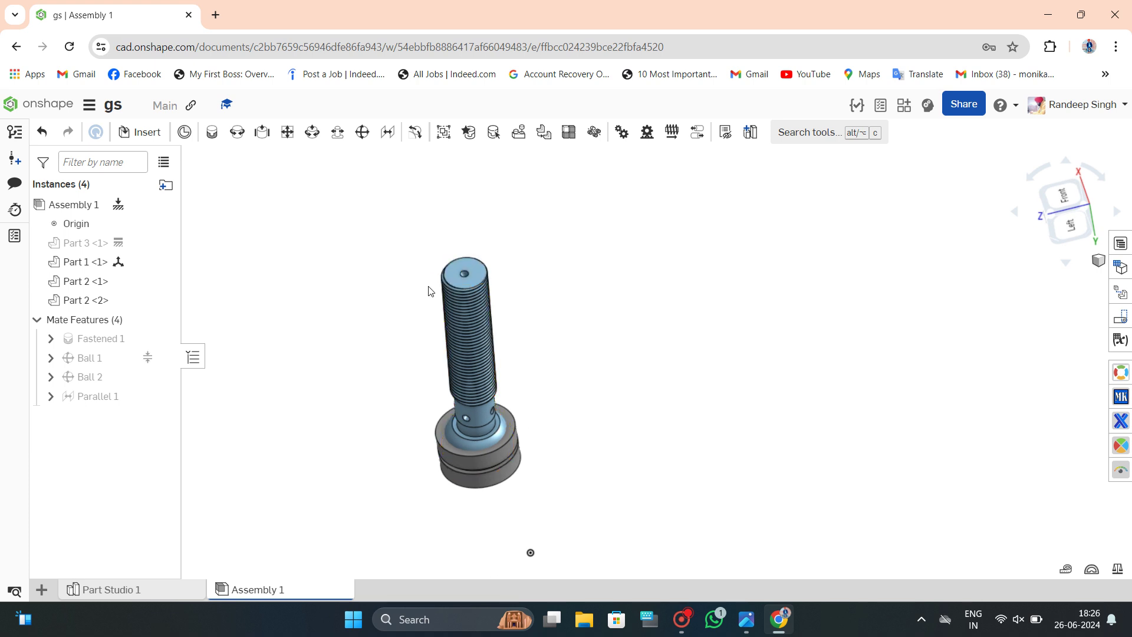
mouse_move(468, 418)
left_mouse_down()
mouse_move(384, 503)
mouse_move(260, 412)
mouse_move(453, 289)
left_mouse_up()
key("ctrl+z")
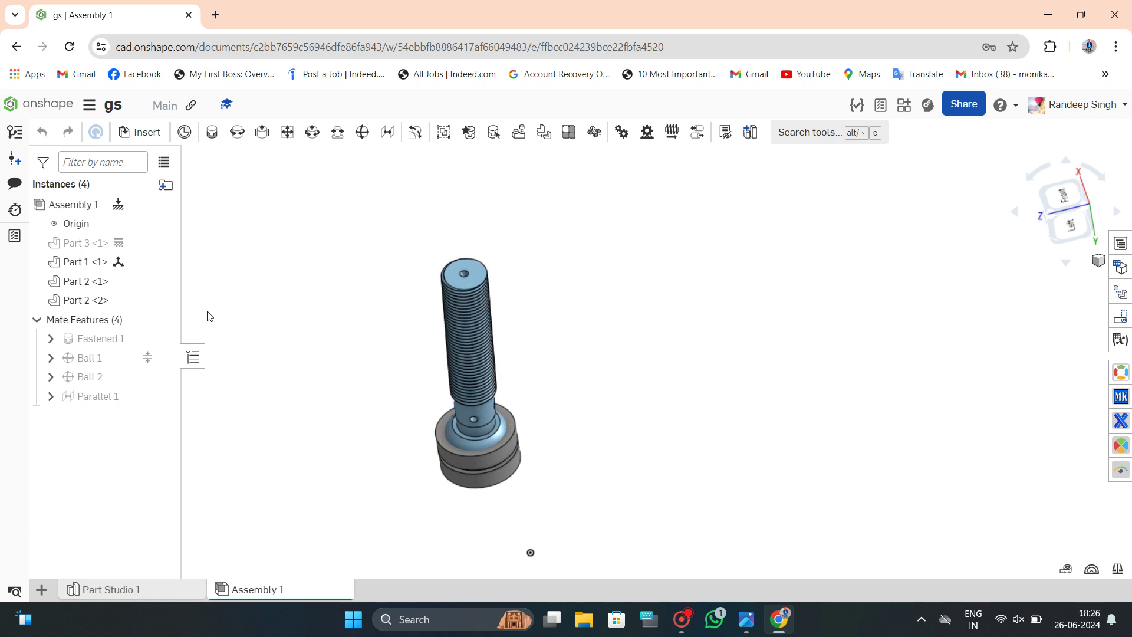
Change the Ball 1 cone angle from 30 to 45 deg, then tilt the stud to check it.
right_click(102, 379)
left_click(87, 361)
right_click(89, 361)
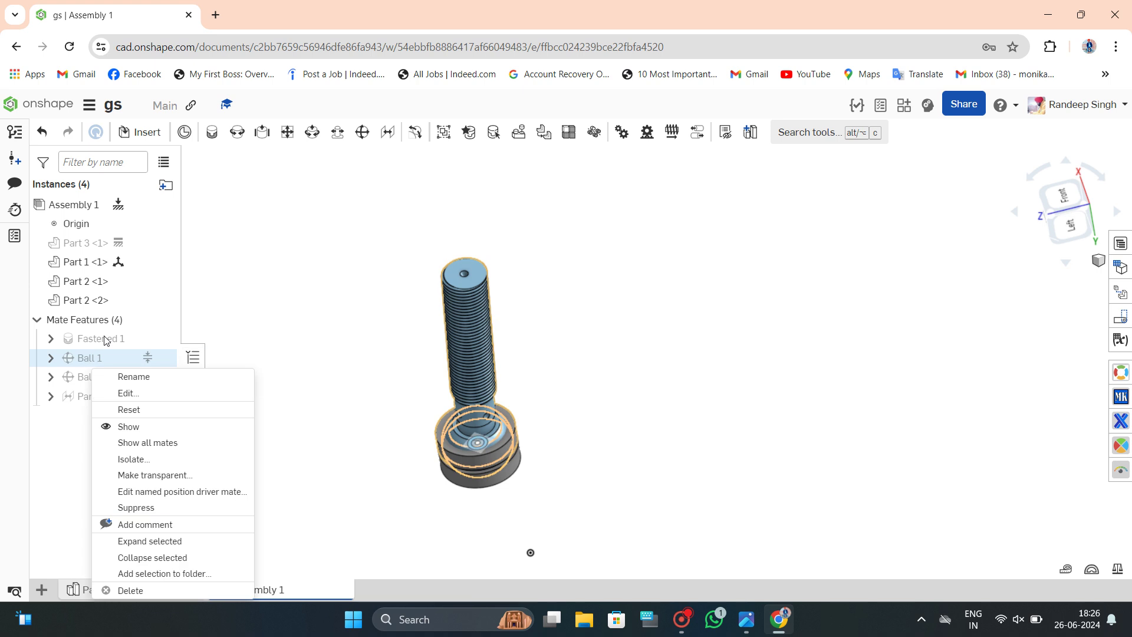
left_click(129, 393)
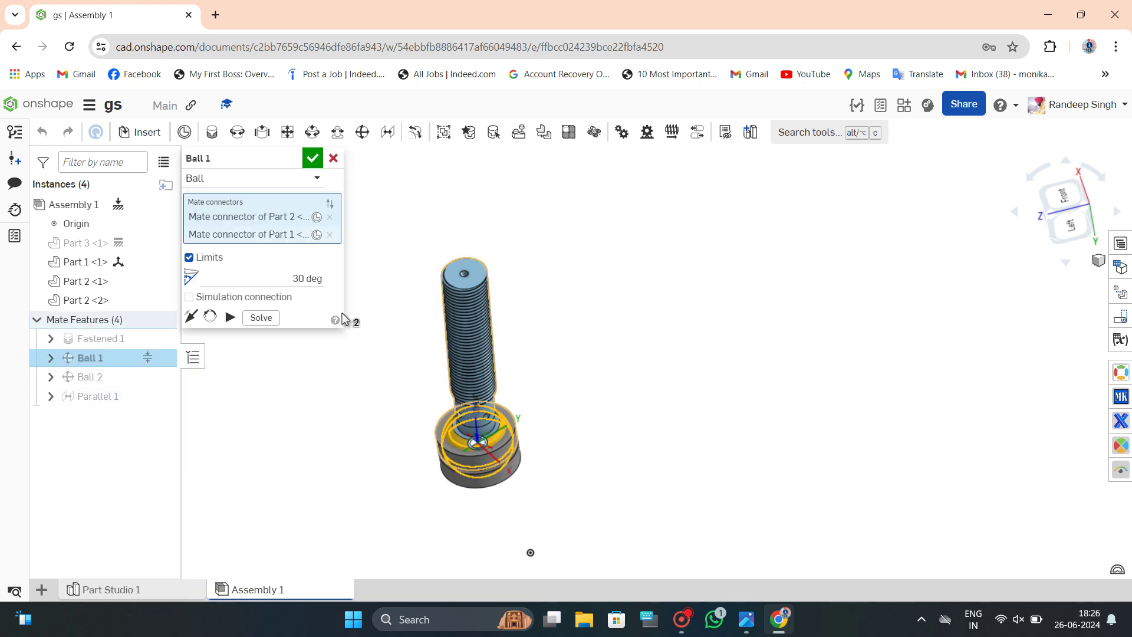
left_click(309, 280)
type("45")
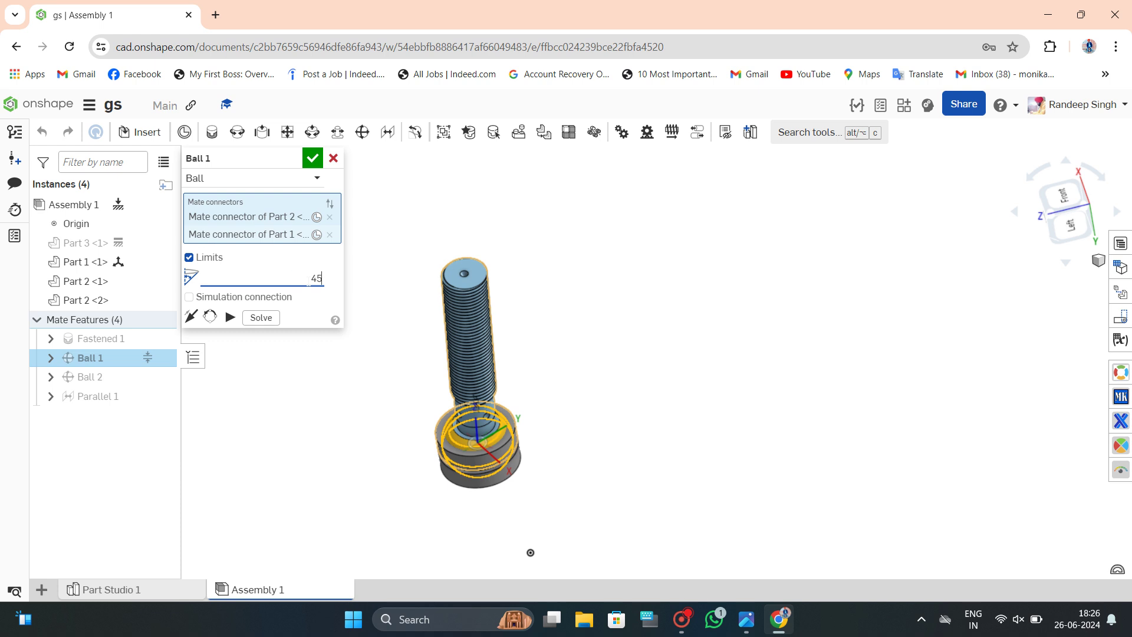
left_click(313, 159)
left_click_drag(480, 299, 366, 392)
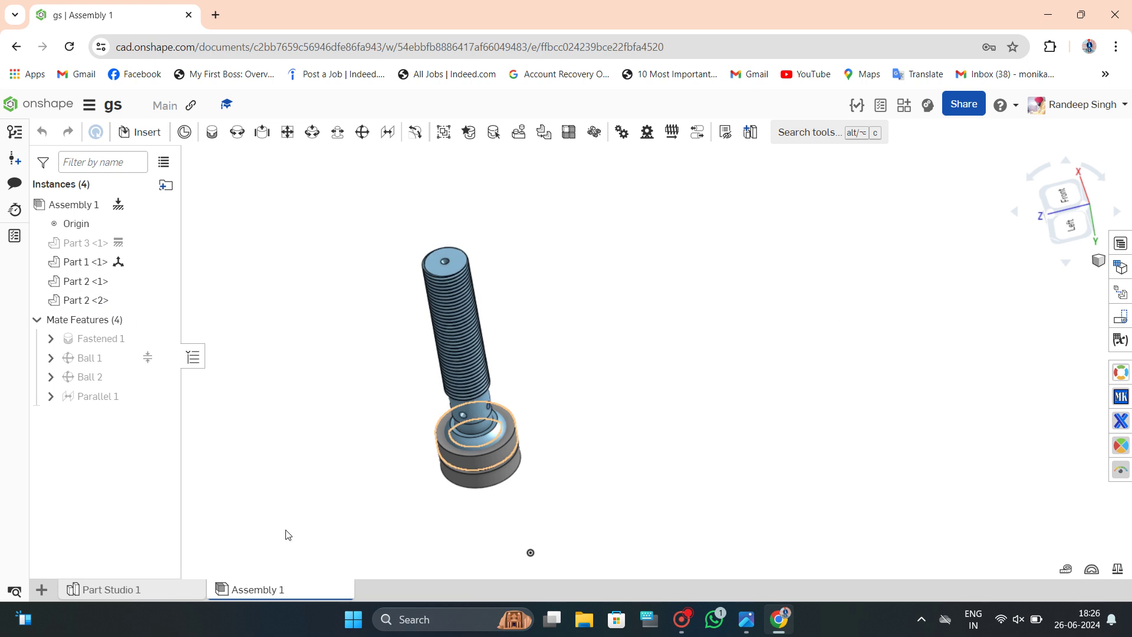
mouse_move(592, 263)
right_mouse_down()
mouse_move(425, 458)
mouse_move(395, 324)
mouse_move(414, 336)
right_mouse_up()
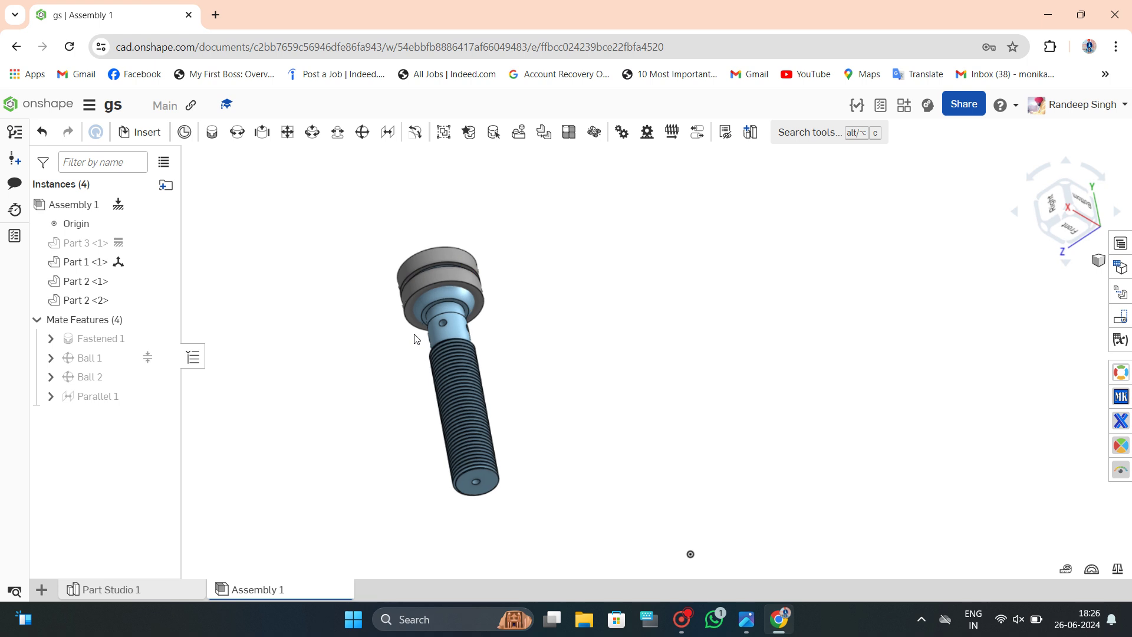
Undo the tilt and reset Ball 1 to a 30 deg cone limit with simulation connection off.
key("ctrl+z")
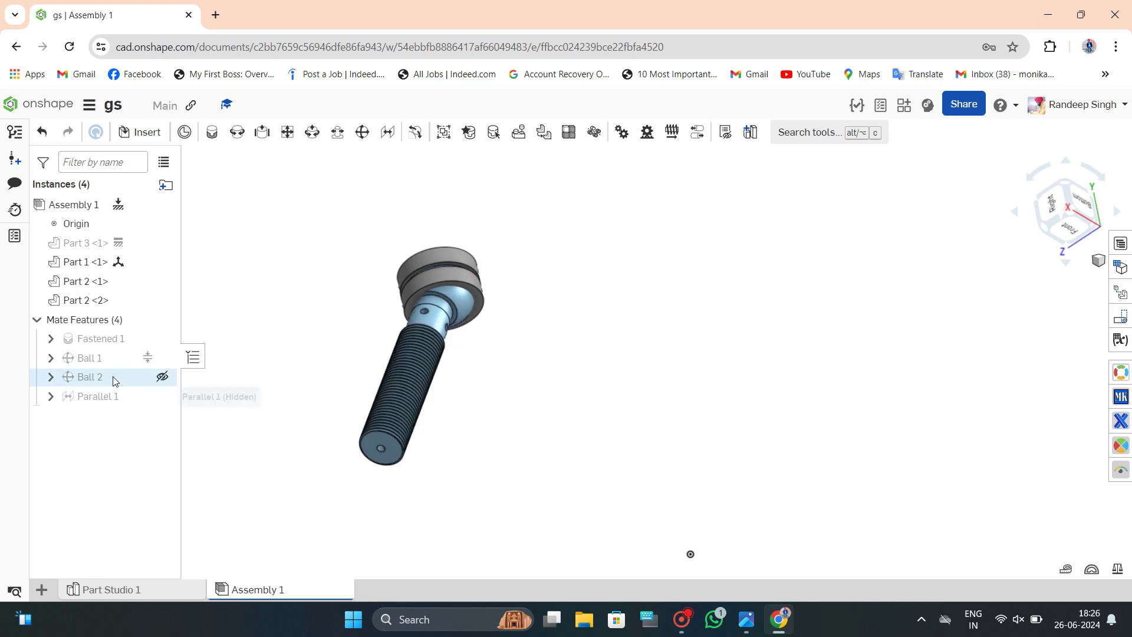
right_click(109, 360)
left_click(160, 394)
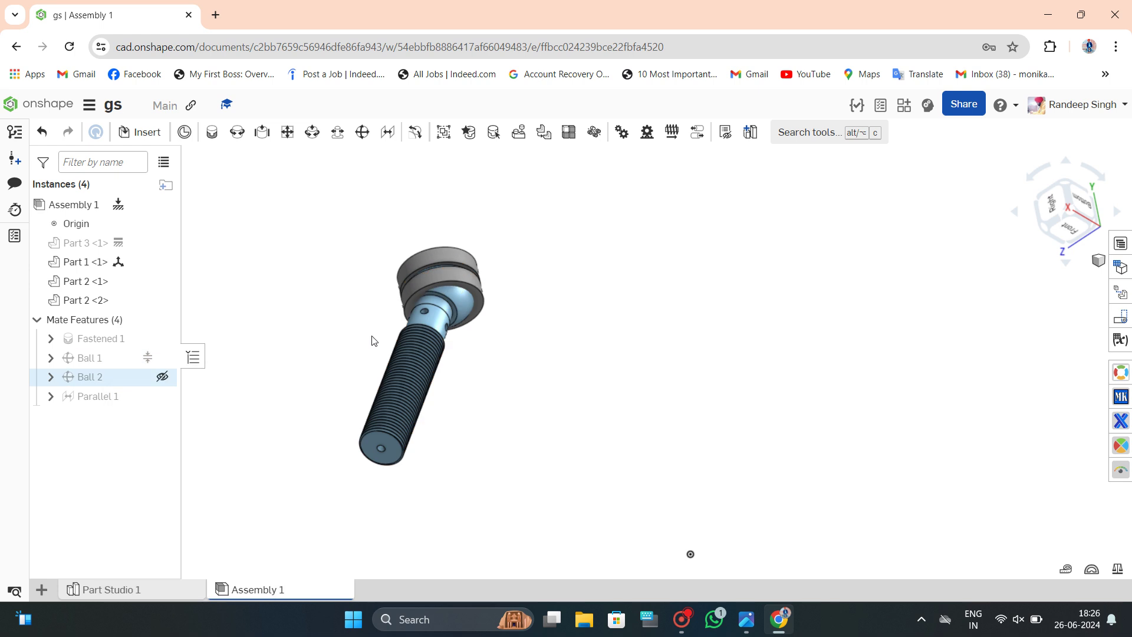
left_click(281, 298)
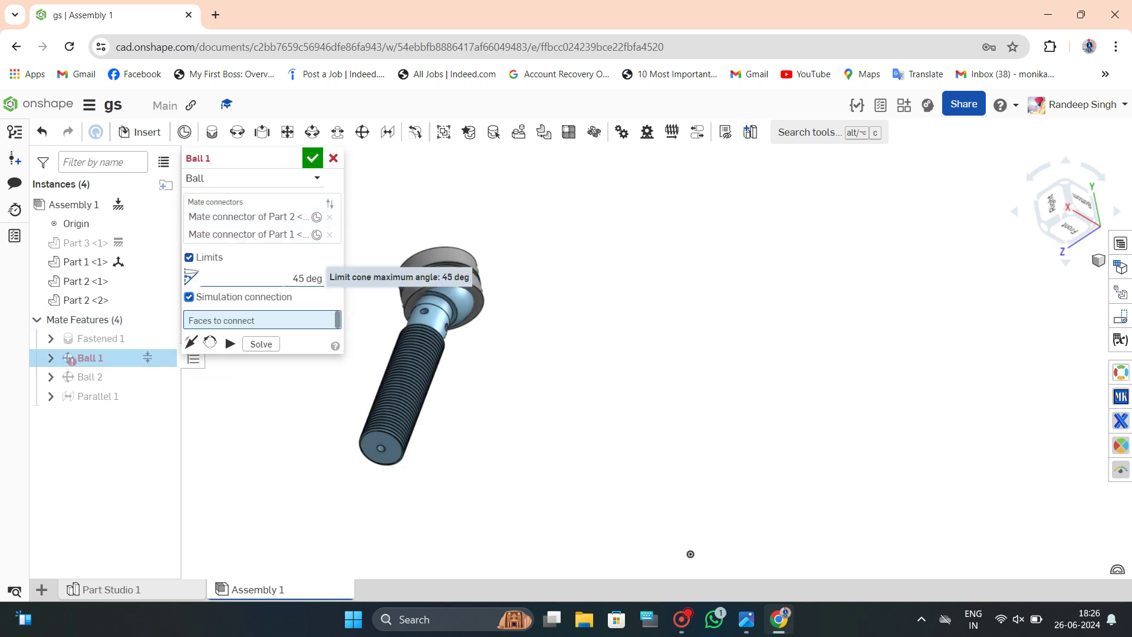
left_click(255, 302)
left_click(265, 281)
type("30")
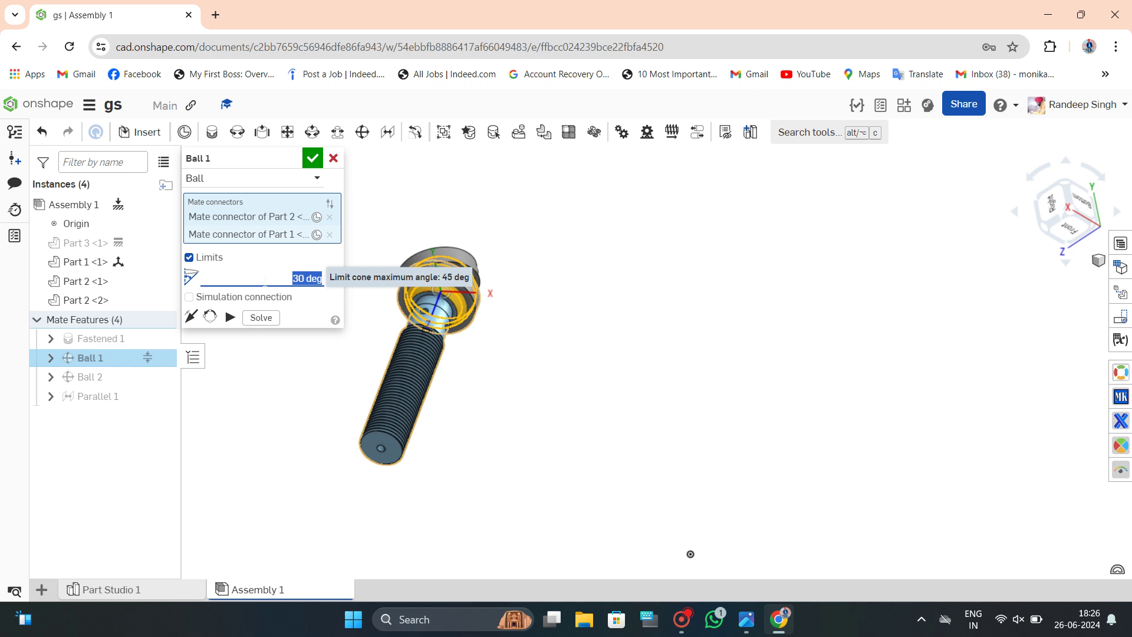
left_click(313, 159)
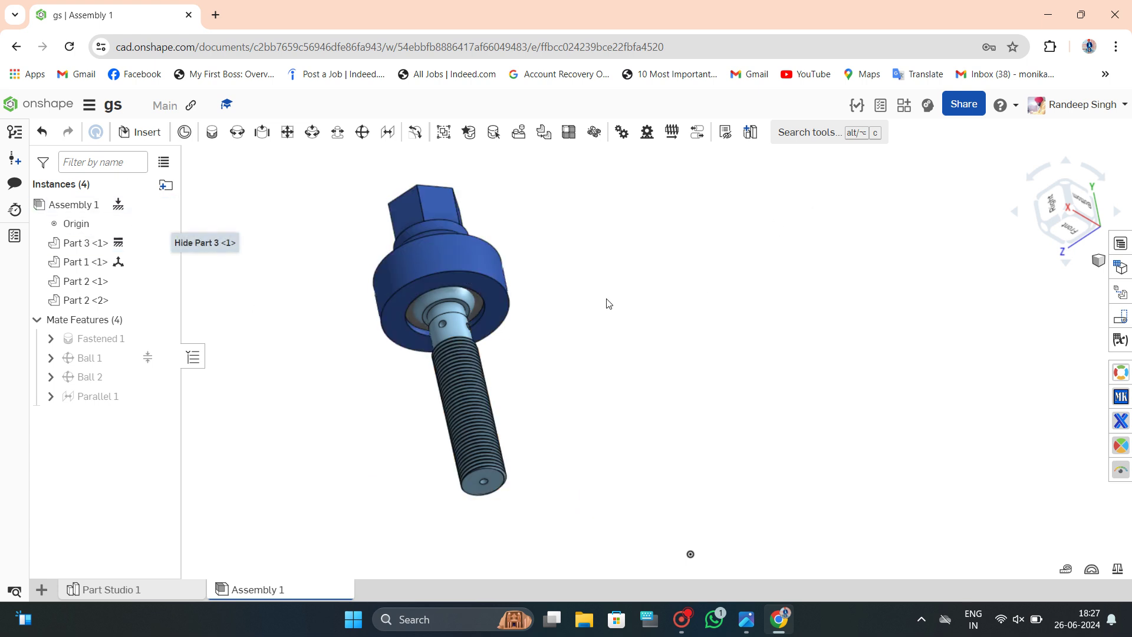
Swing the bolt sideways and back about Ball 1 to test the 30 deg cone, undoing the last move.
mouse_move(607, 303)
right_mouse_down()
mouse_move(627, 205)
mouse_move(599, 295)
right_mouse_up()
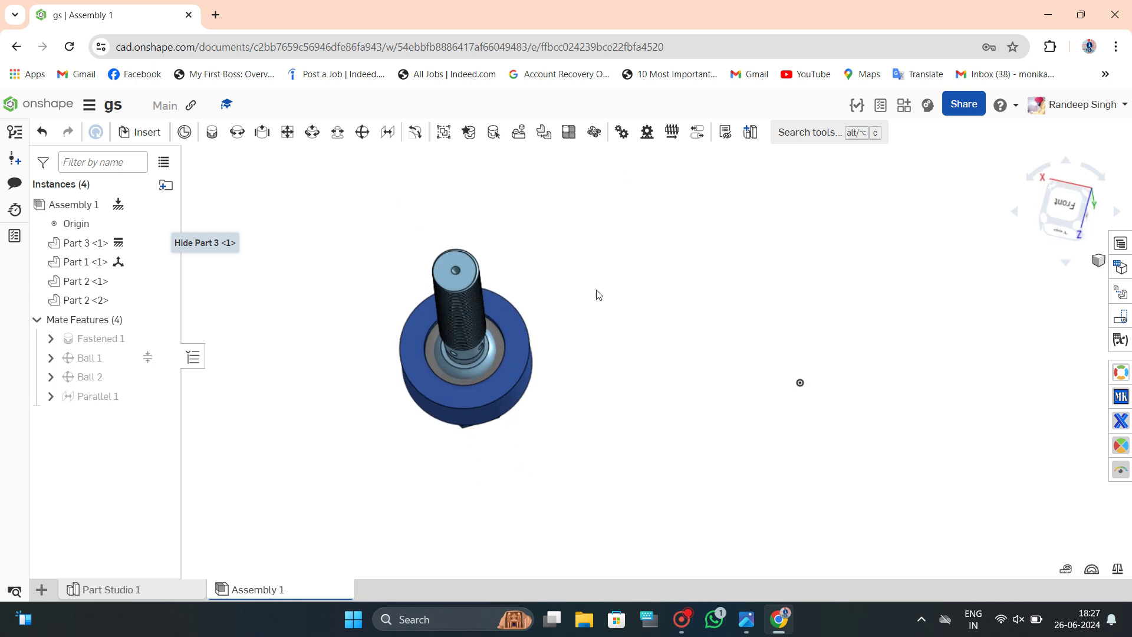
left_click(475, 264)
left_click_drag(266, 246, 276, 375)
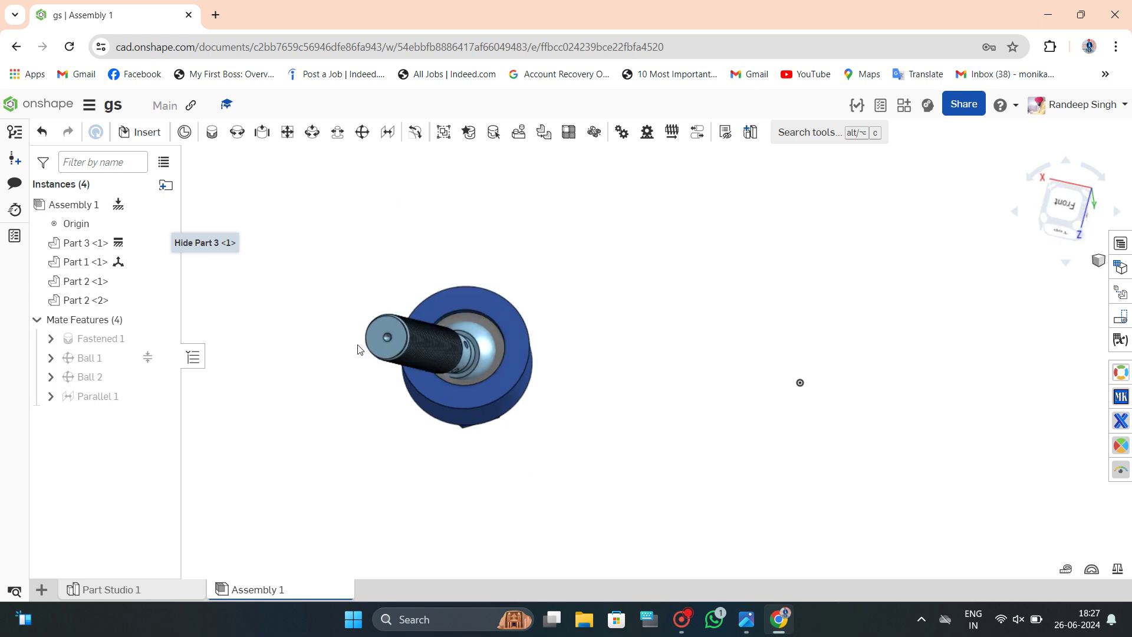
left_click_drag(806, 283, 730, 446)
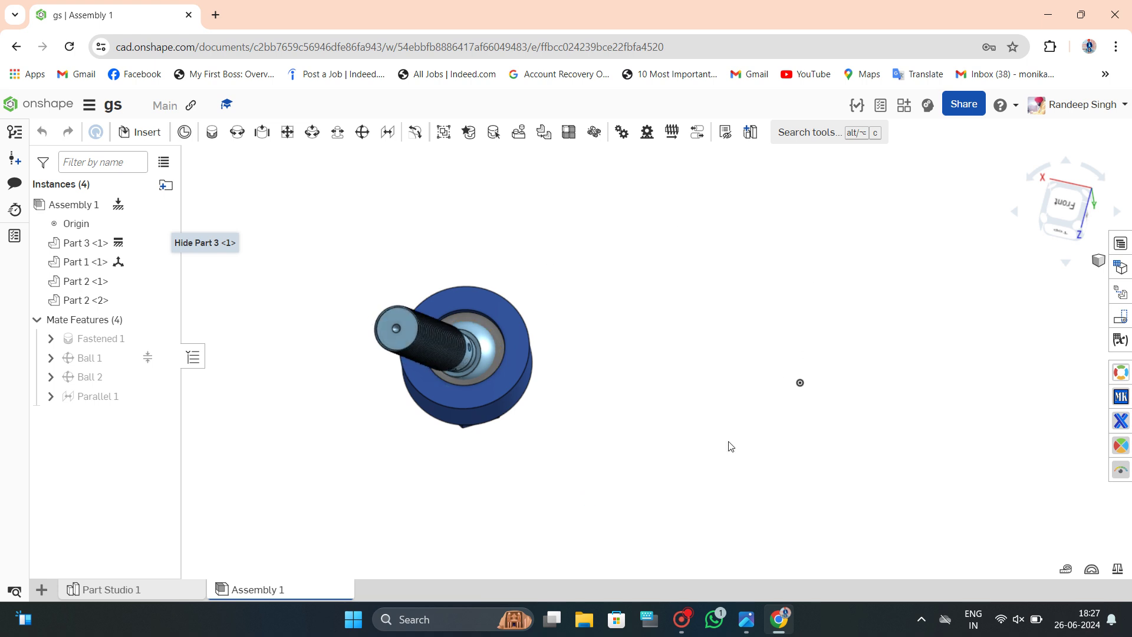
left_click_drag(388, 341, 647, 285)
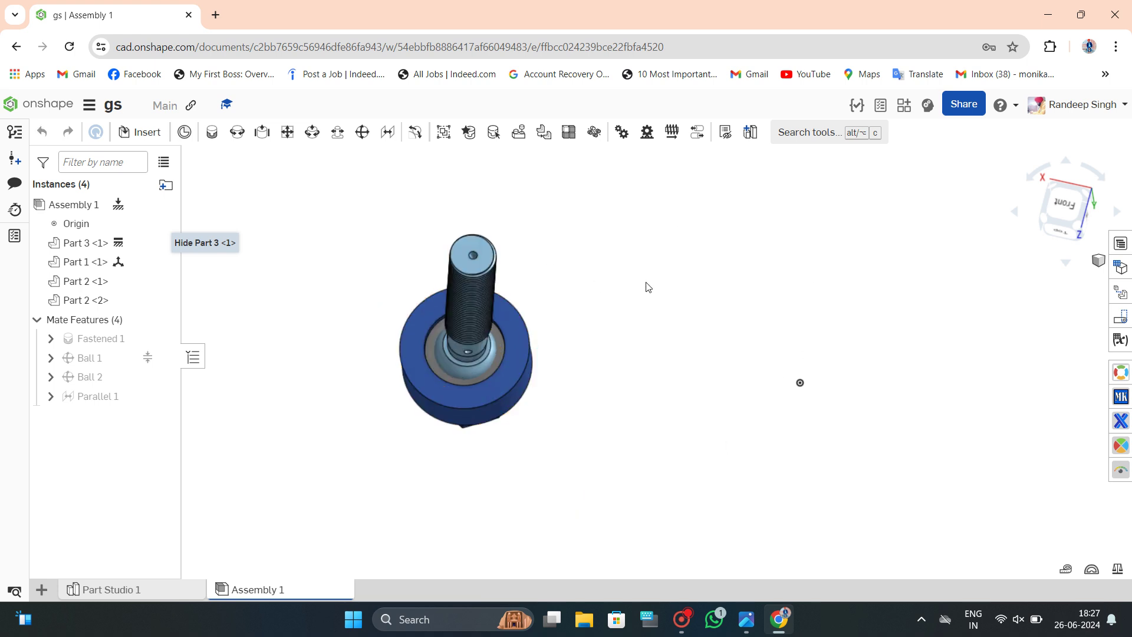
key("ctrl+z")
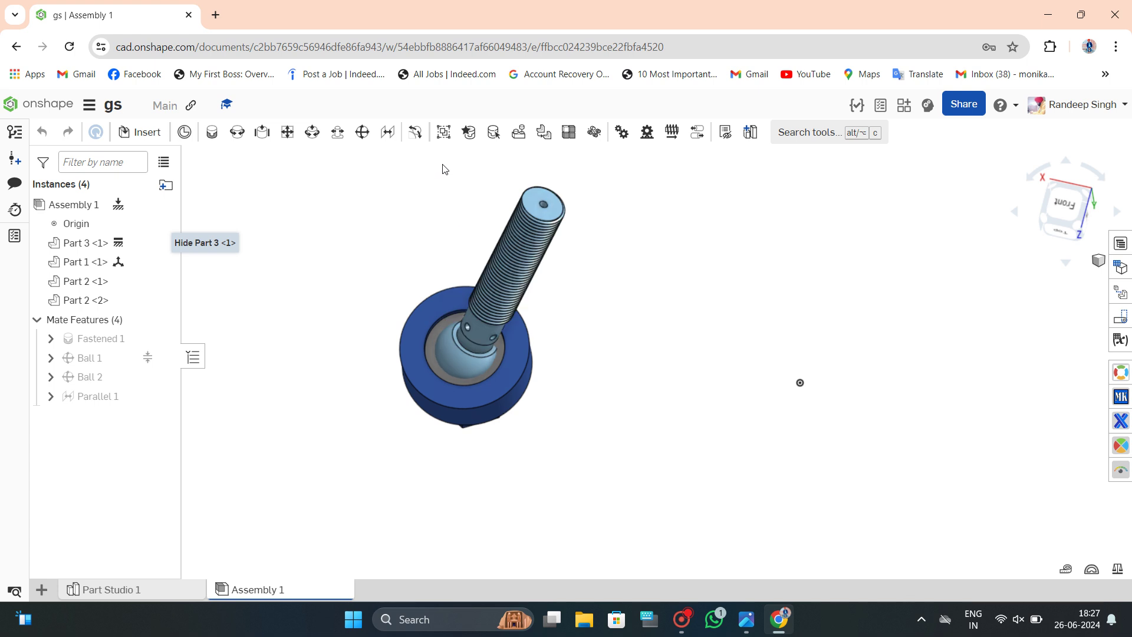
mouse_move(602, 225)
right_mouse_down()
mouse_move(611, 197)
mouse_move(619, 223)
right_mouse_up()
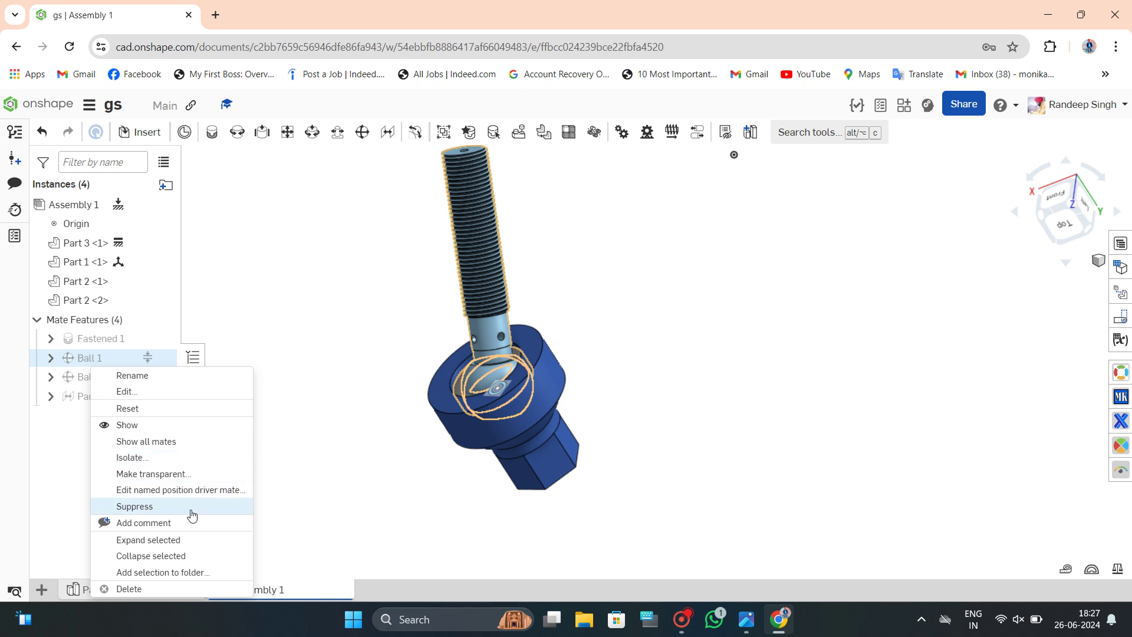
Dismiss the mate menus and orbit so the cap is on top, looking along the thread.
left_click(288, 486)
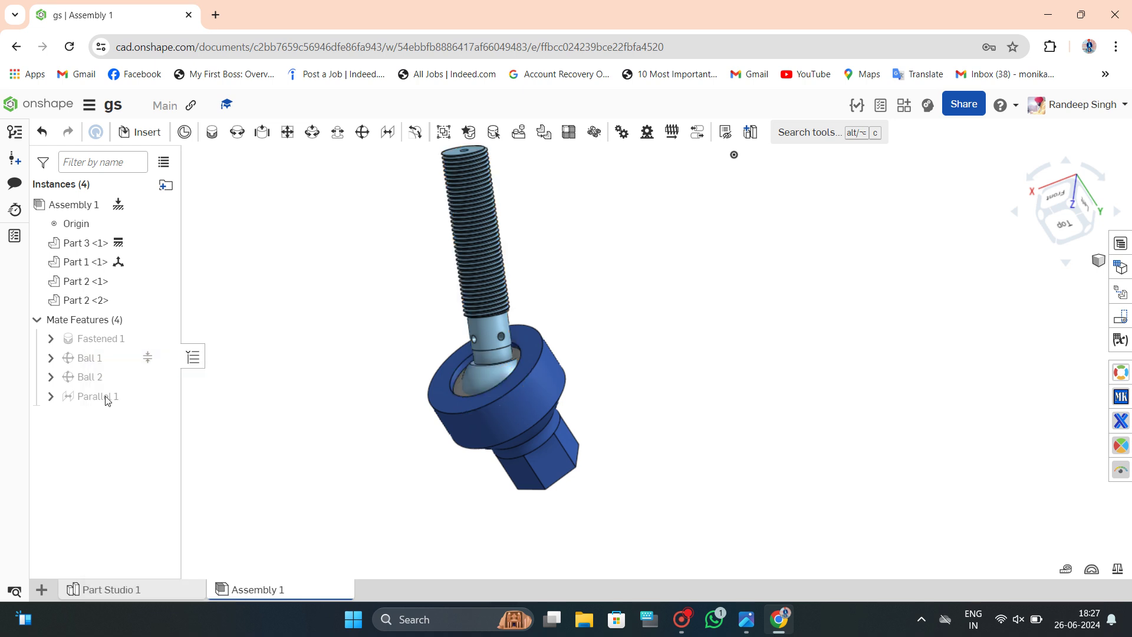
right_click(91, 368)
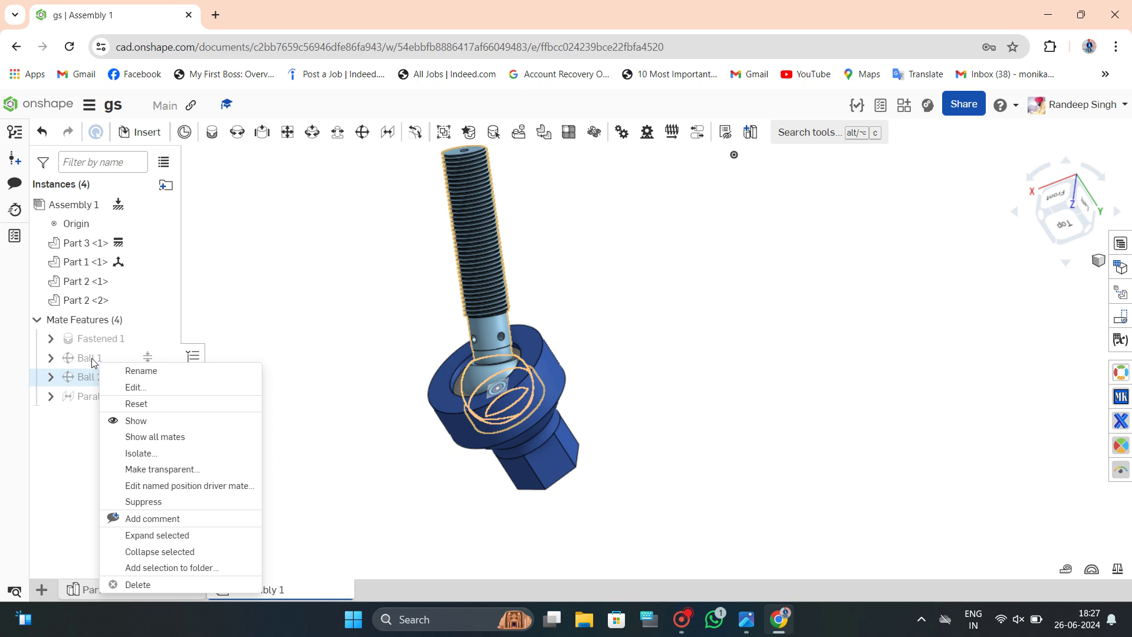
right_click(92, 357)
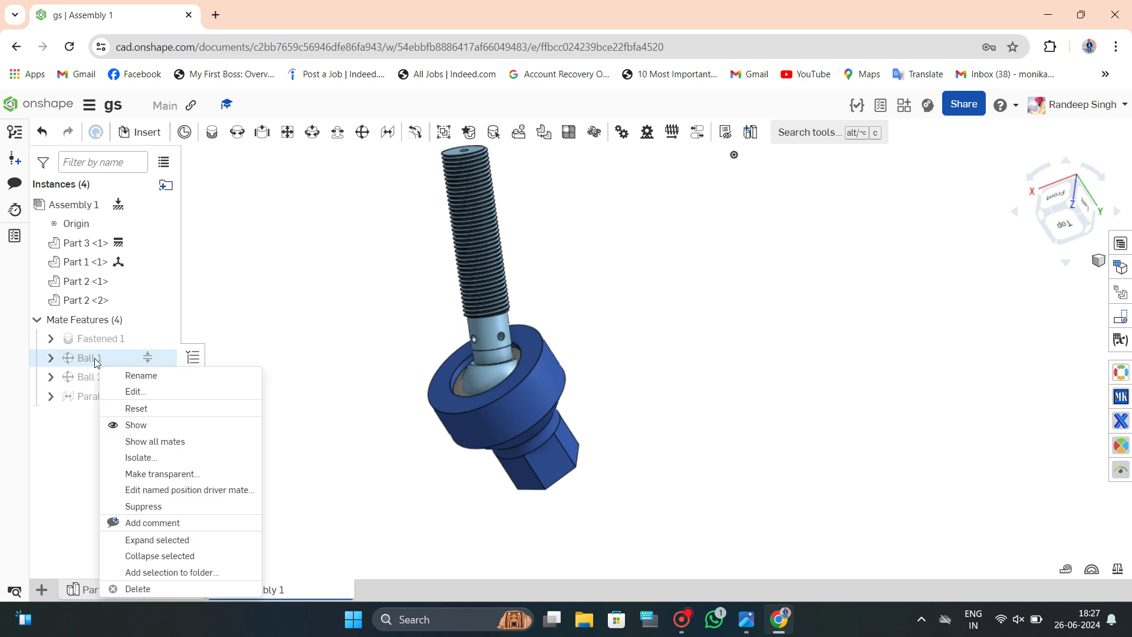
left_click(311, 301)
right_click_drag(399, 306, 650, 439)
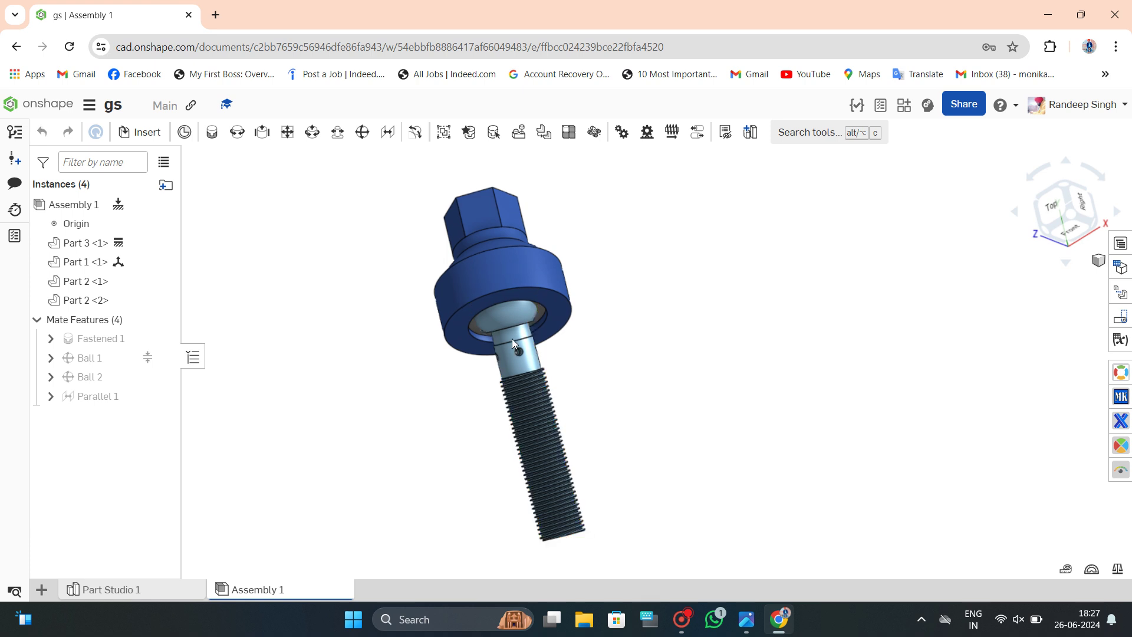
mouse_move(376, 333)
right_mouse_down()
mouse_move(388, 296)
mouse_move(384, 316)
mouse_move(370, 316)
mouse_move(343, 268)
mouse_move(376, 207)
mouse_move(391, 262)
right_mouse_up()
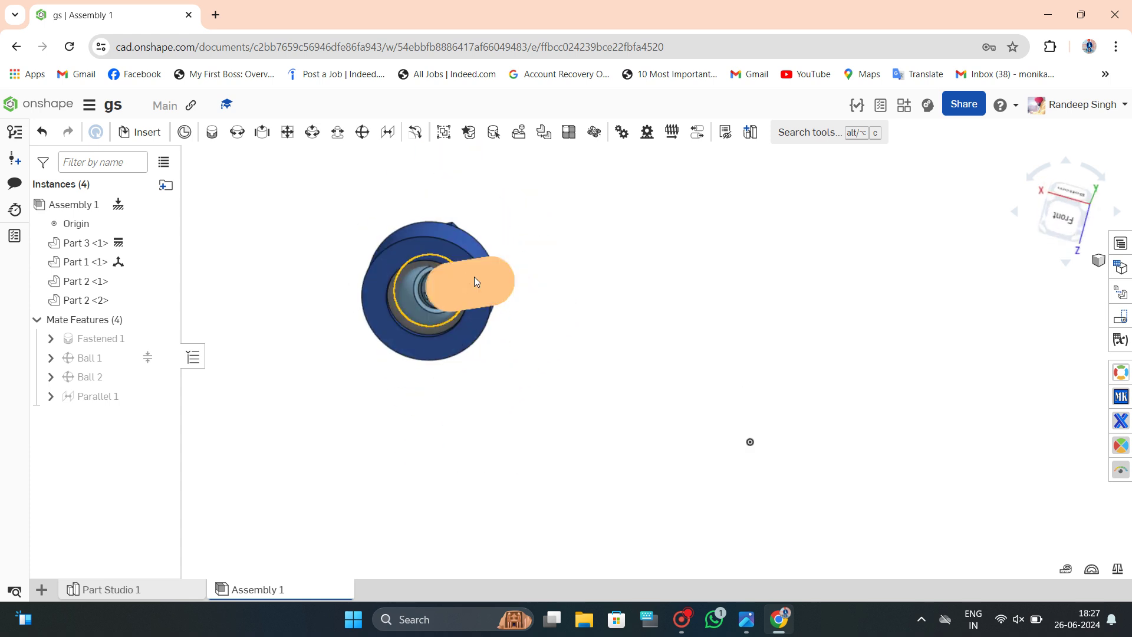
Swing and turn the shaft inside the housing, inspecting it from several angles.
mouse_move(428, 288)
left_mouse_down()
mouse_move(243, 374)
mouse_move(258, 417)
left_mouse_up()
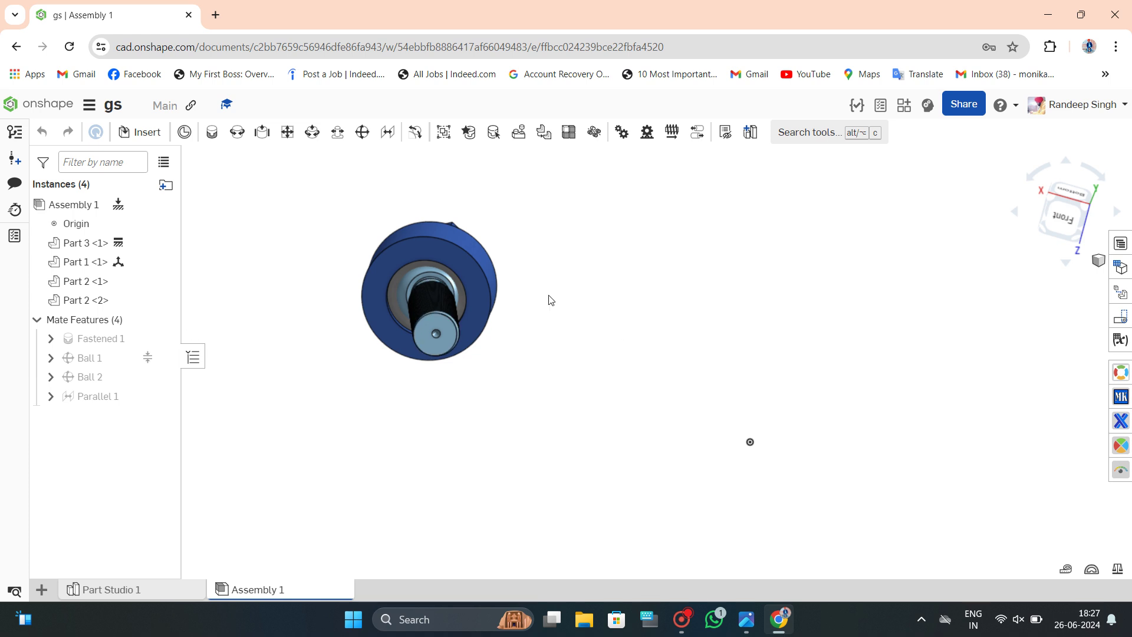
right_click_drag(549, 300, 592, 370)
mouse_move(525, 395)
left_mouse_down()
mouse_move(283, 475)
mouse_move(246, 454)
left_mouse_up()
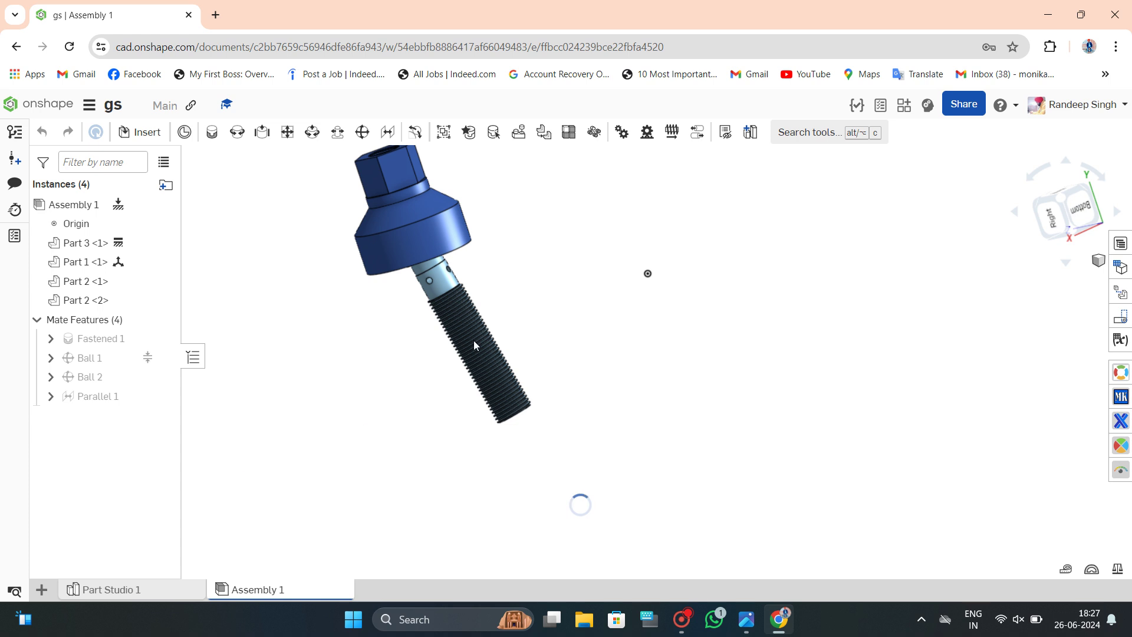
mouse_move(597, 338)
right_mouse_down()
mouse_move(443, 328)
mouse_move(460, 354)
right_mouse_up()
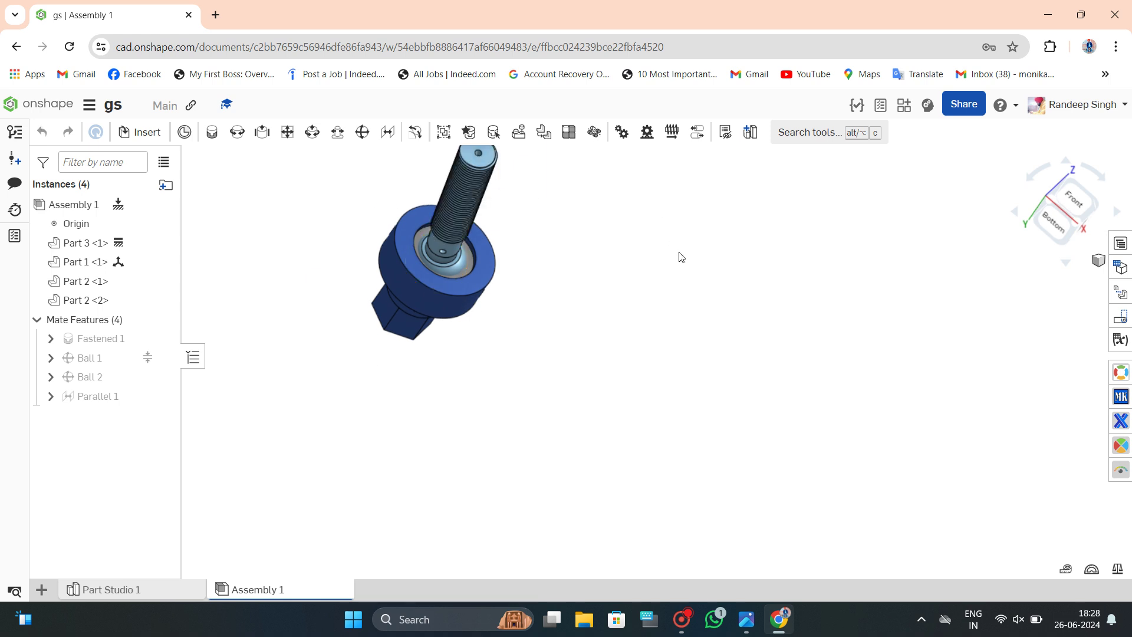
mouse_move(439, 391)
right_mouse_down()
mouse_move(361, 361)
mouse_move(466, 458)
mouse_move(458, 311)
mouse_move(321, 263)
right_mouse_up()
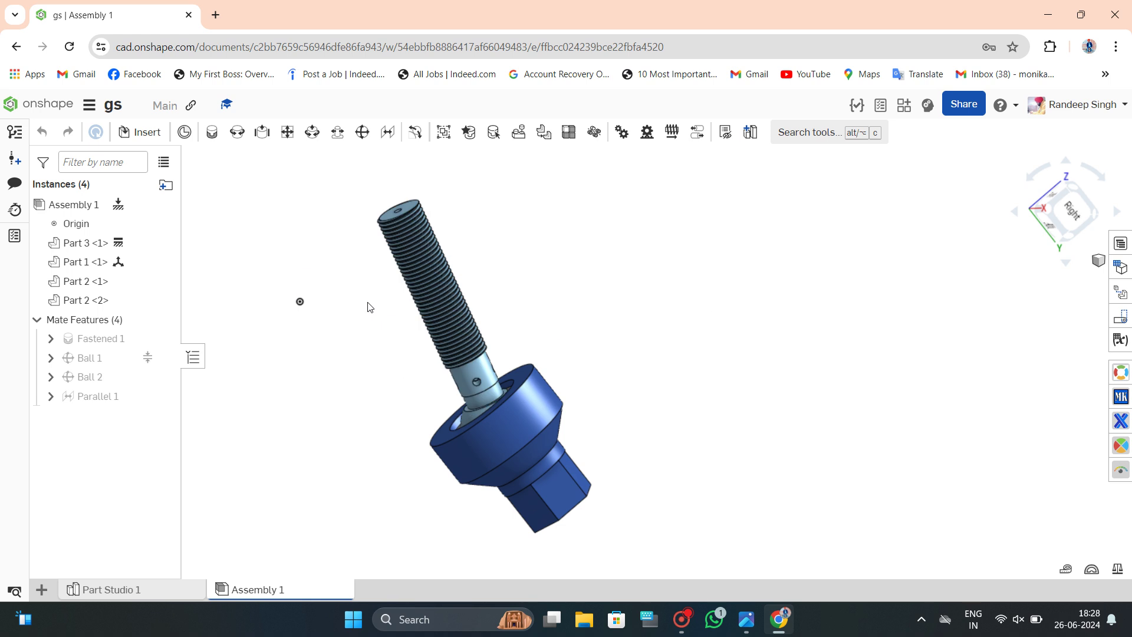
left_click_drag(368, 301, 483, 233)
mouse_move(666, 259)
right_mouse_down()
mouse_move(531, 220)
mouse_move(488, 244)
mouse_move(506, 187)
mouse_move(467, 143)
mouse_move(354, 240)
mouse_move(416, 225)
mouse_move(406, 218)
right_mouse_up()
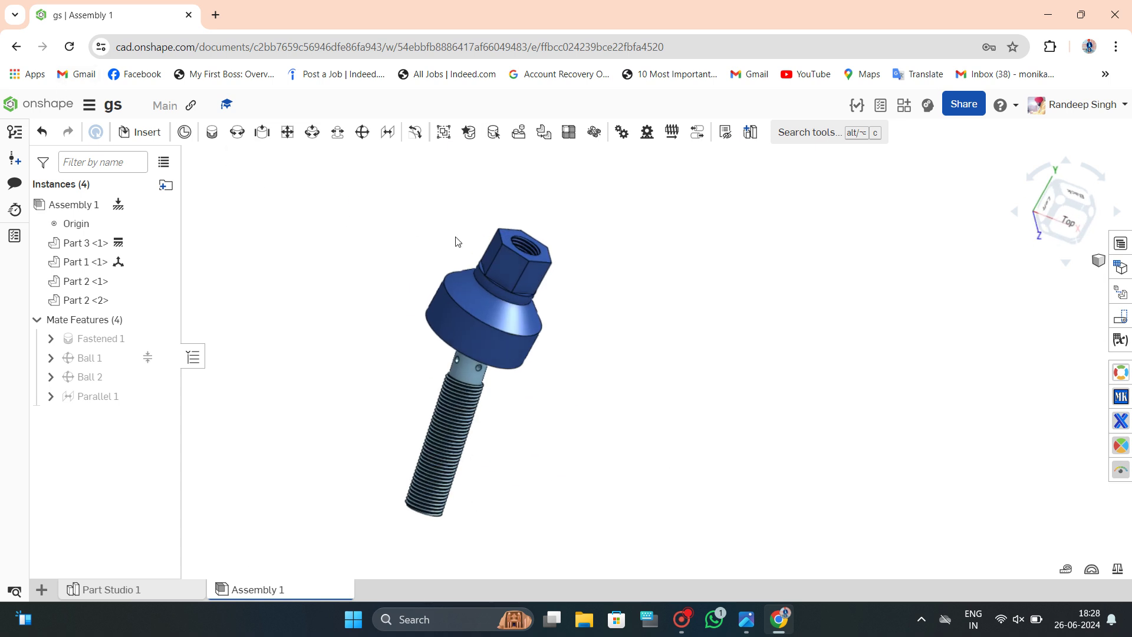